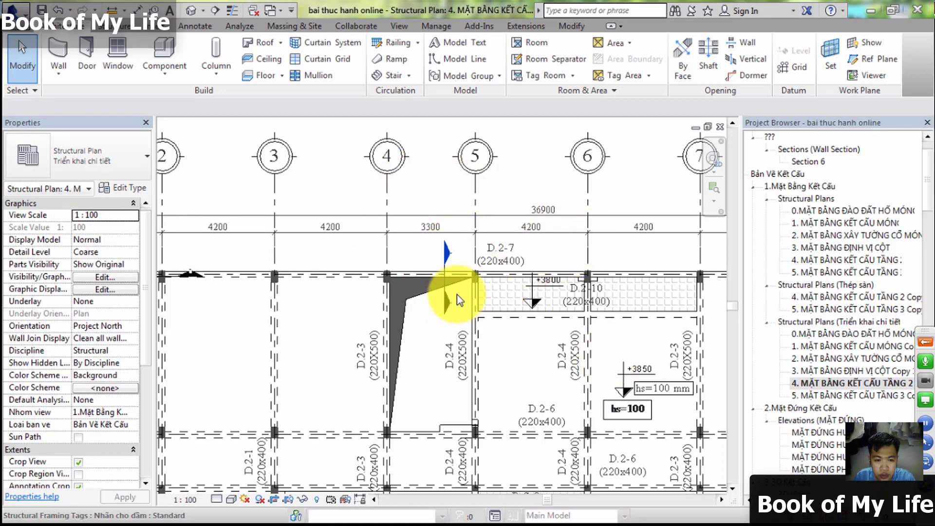
# - Open Section 8 from its marker in the plan and zoom in on the beam
pyautogui.click(366, 248)
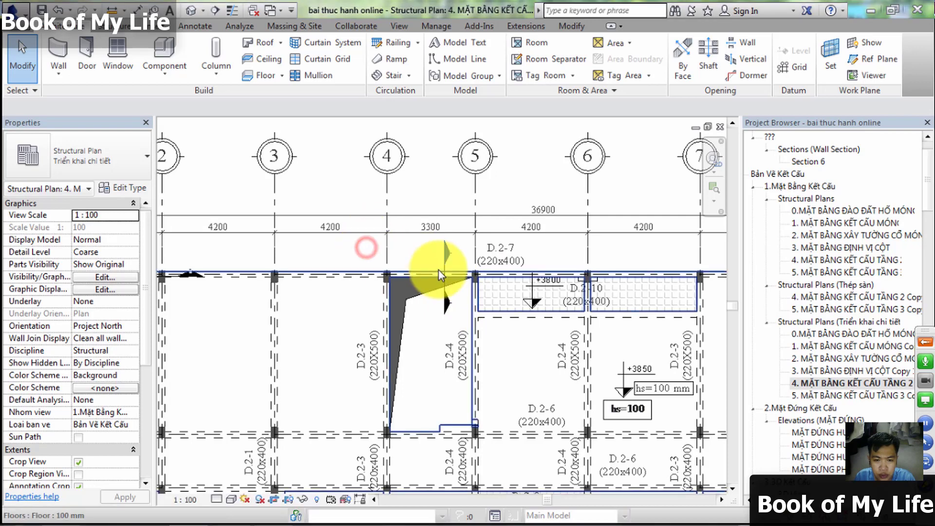
pyautogui.scroll(1, 439, 273)
pyautogui.scroll(1, 446, 271)
pyautogui.doubleClick(463, 232)
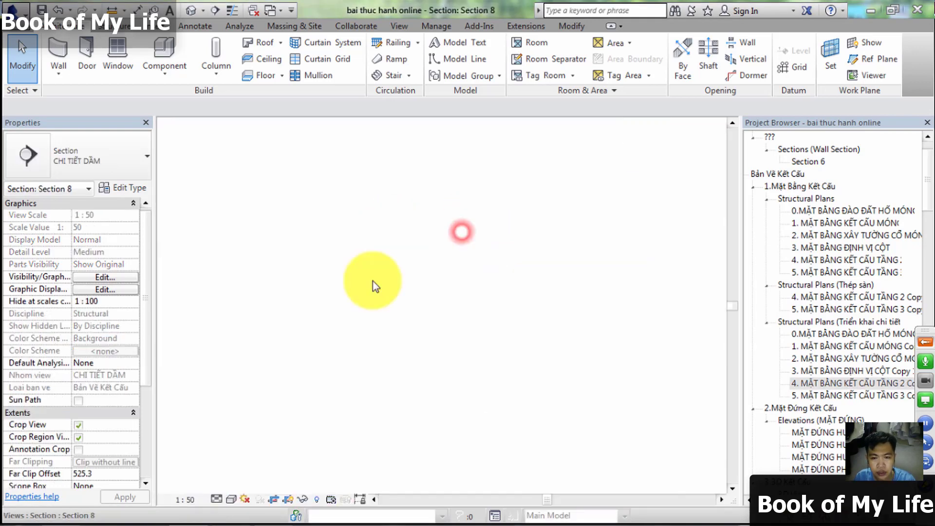
pyautogui.scroll(2, 385, 276)
pyautogui.scroll(3, 404, 292)
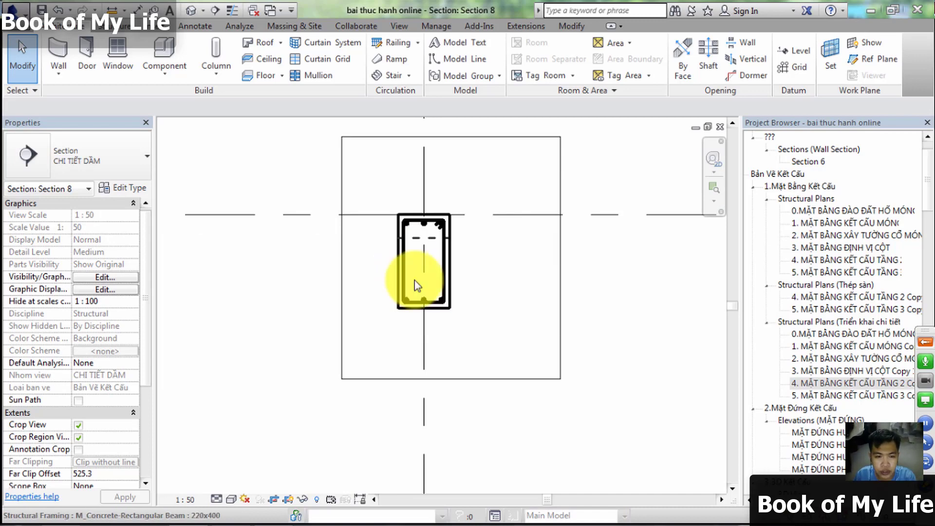
# - Inspect the bottom bars, stirrup and top bars of the 220x400 beam cross-section
pyautogui.click(411, 304)
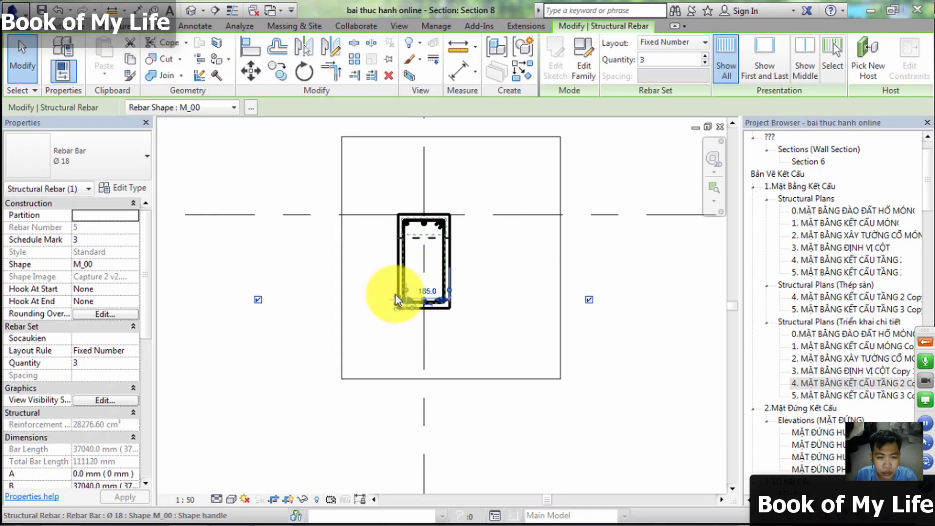
pyautogui.scroll(2, 413, 314)
pyautogui.scroll(1, 414, 307)
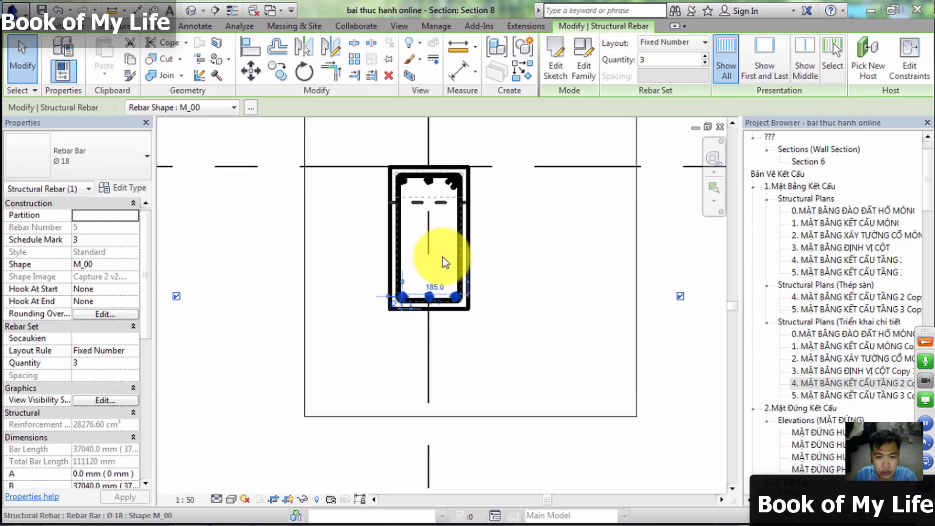
pyautogui.press('Escape')
pyautogui.click(429, 186)
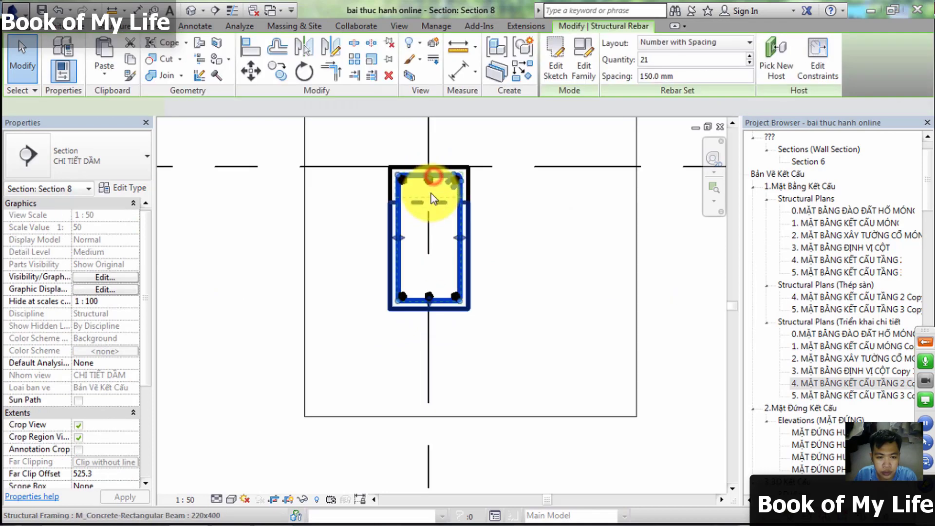
pyautogui.press('Escape')
pyautogui.click(429, 179)
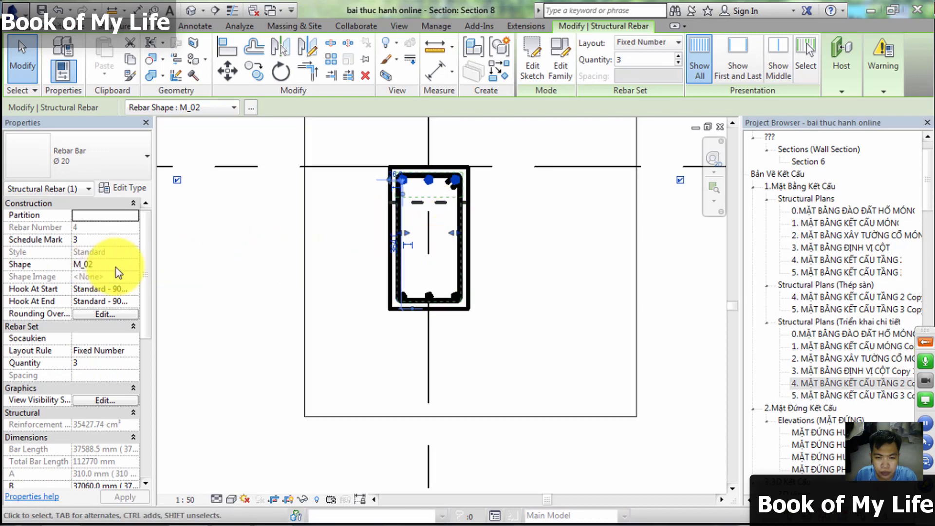
pyautogui.press('Escape')
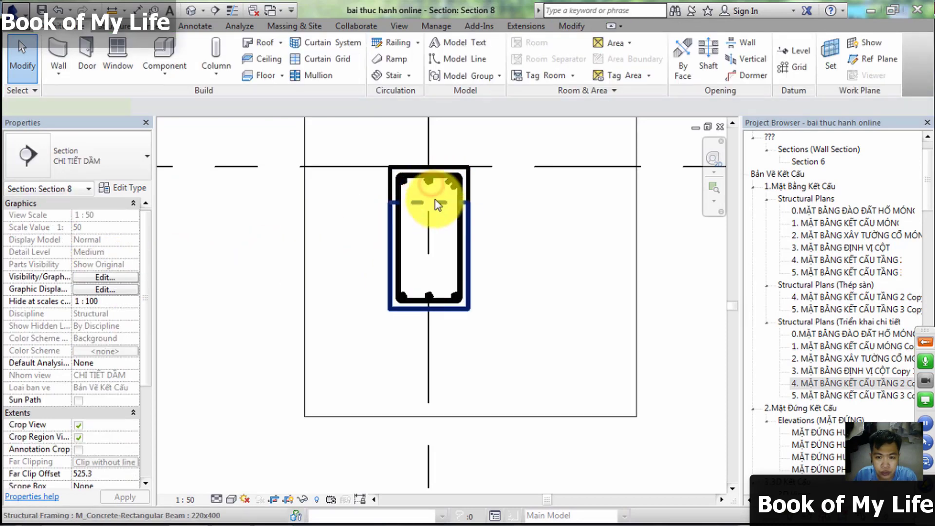
pyautogui.click(431, 184)
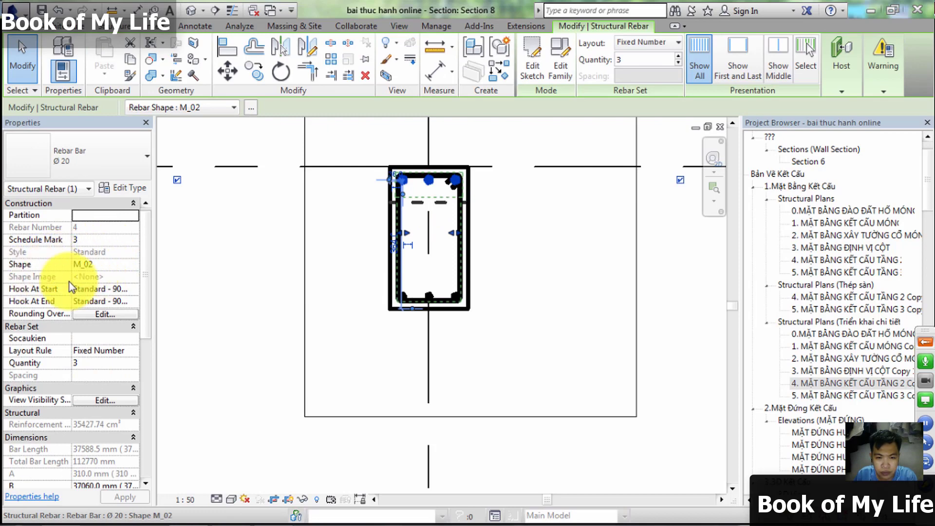
pyautogui.press('Escape')
pyautogui.click(425, 294)
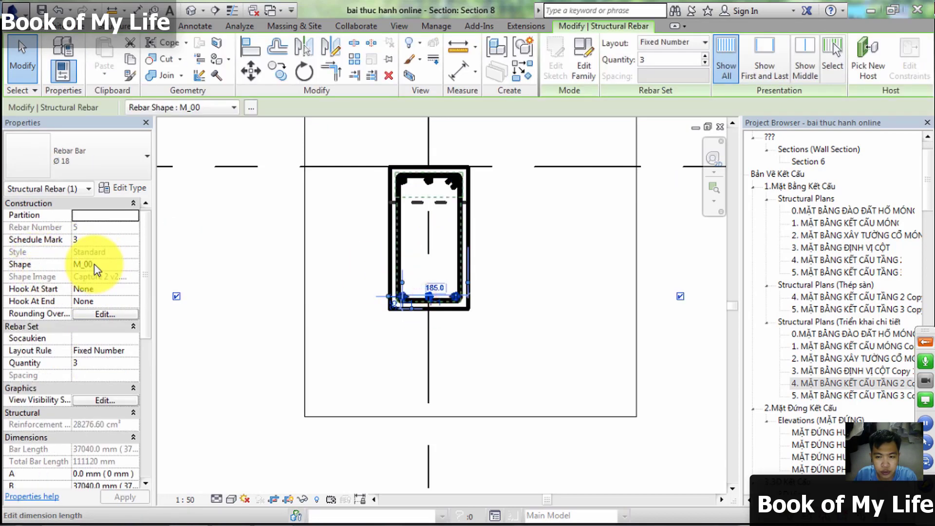
pyautogui.press('Escape')
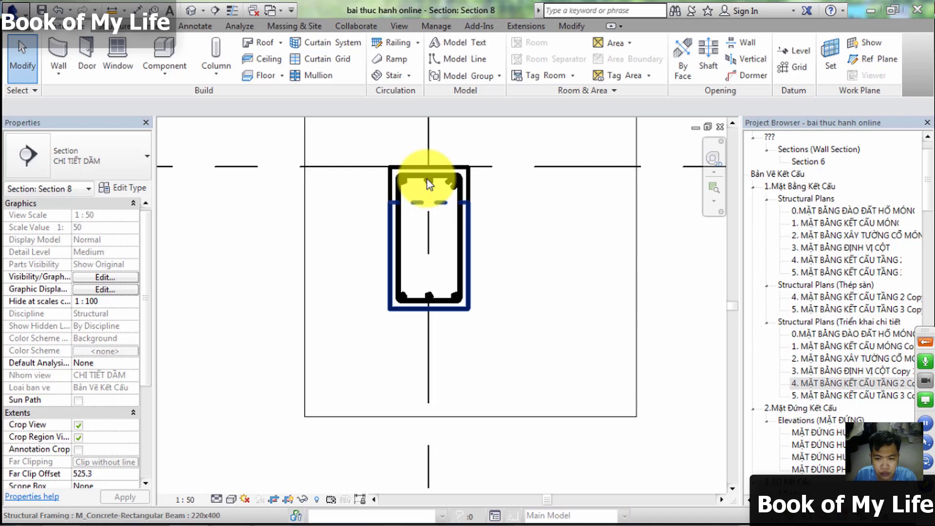
# - Close the Section 8 view and widen the Properties panel to read full values
pyautogui.click(719, 129)
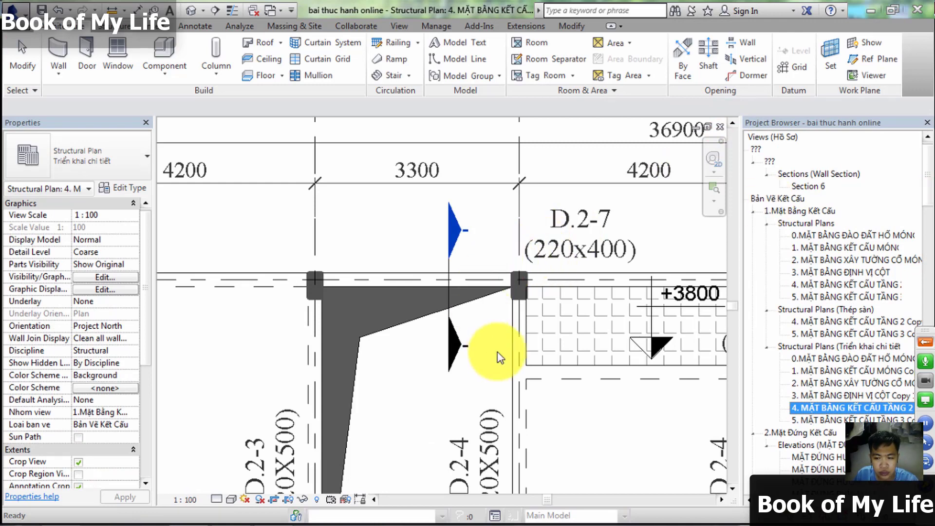
pyautogui.moveTo(155, 194); pyautogui.dragTo(178, 201)
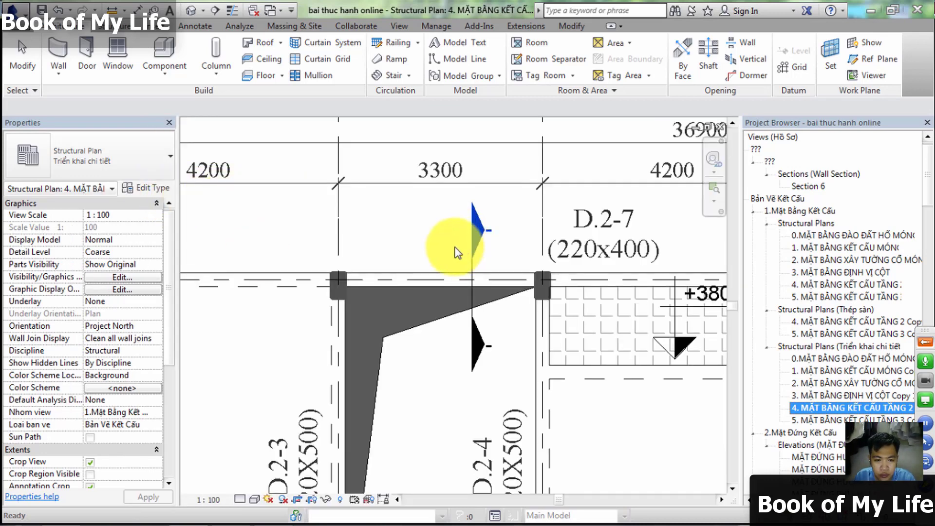
pyautogui.scroll(-3, 441, 231)
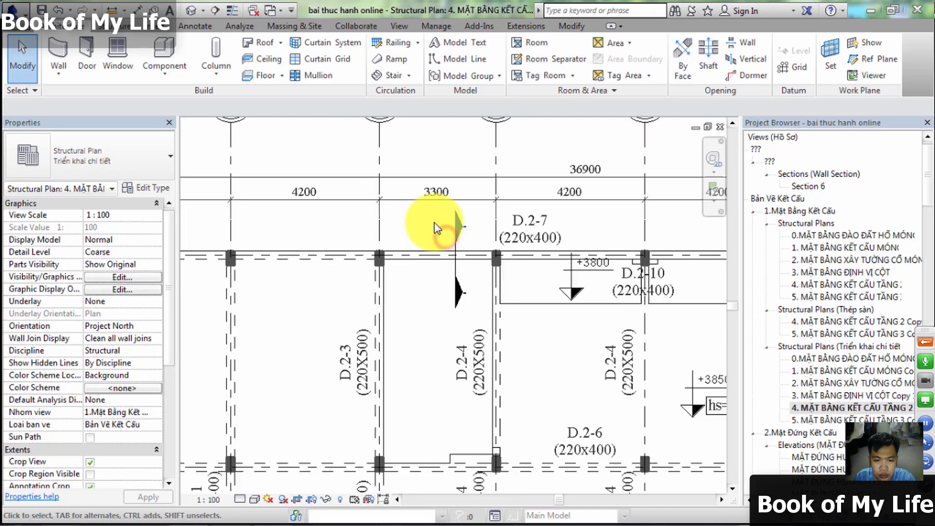
pyautogui.scroll(2, 433, 233)
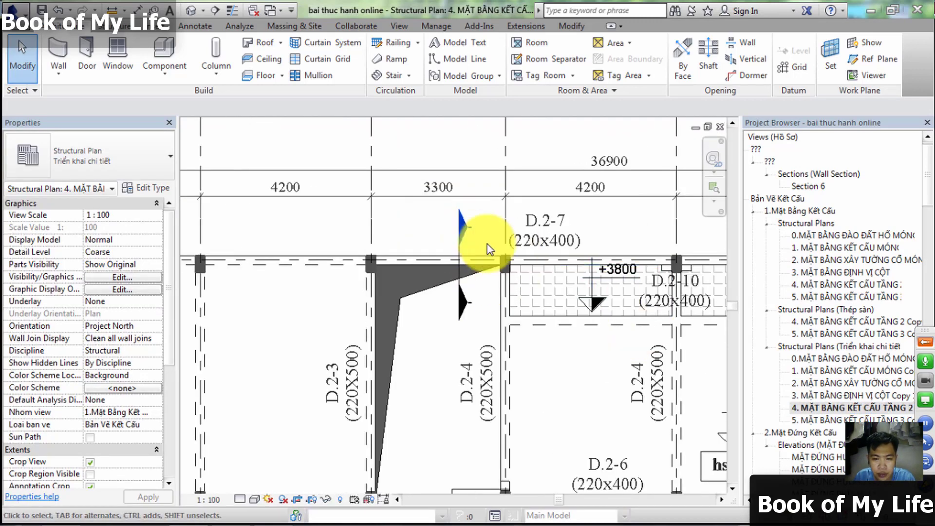
pyautogui.scroll(2, 457, 251)
# - Delete the Section 8 line from the storey plan, confirming the warning
pyautogui.click(457, 251)
pyautogui.press('Delete')
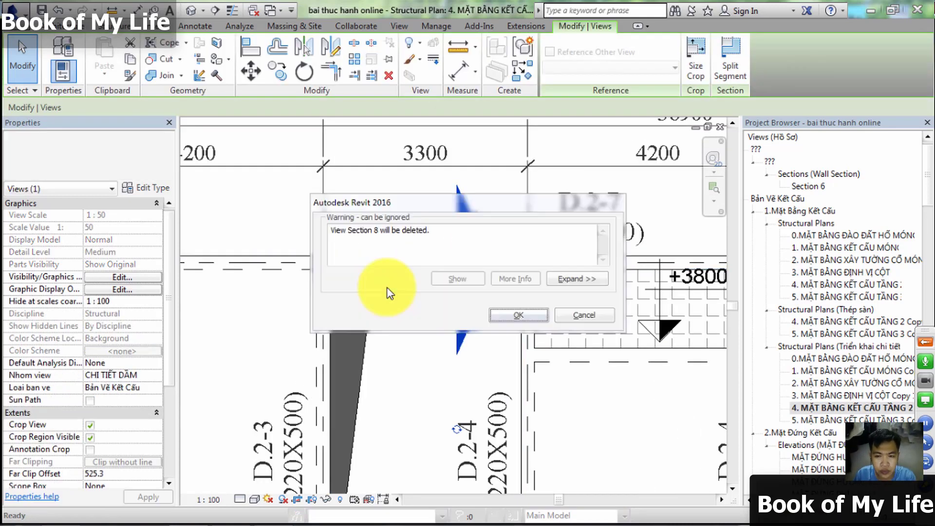
pyautogui.click(519, 315)
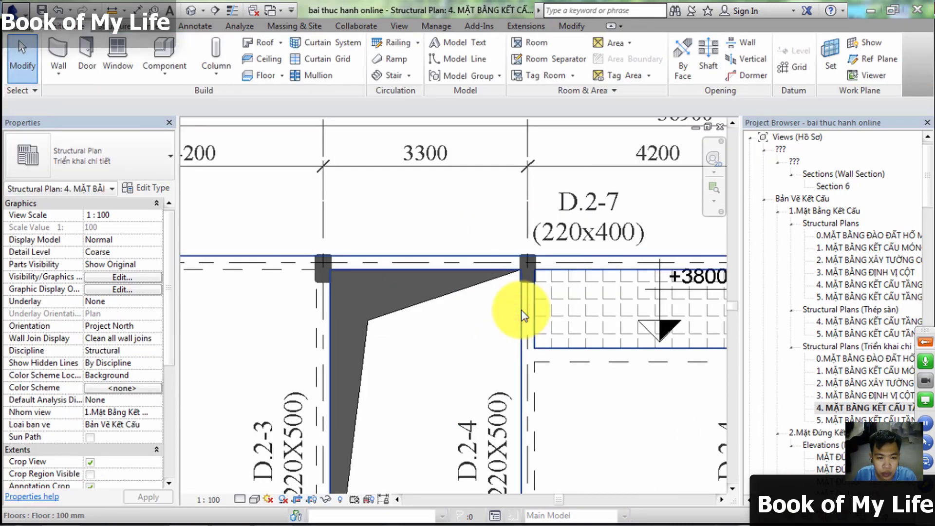
pyautogui.scroll(-3, 411, 349)
pyautogui.scroll(-2, 417, 309)
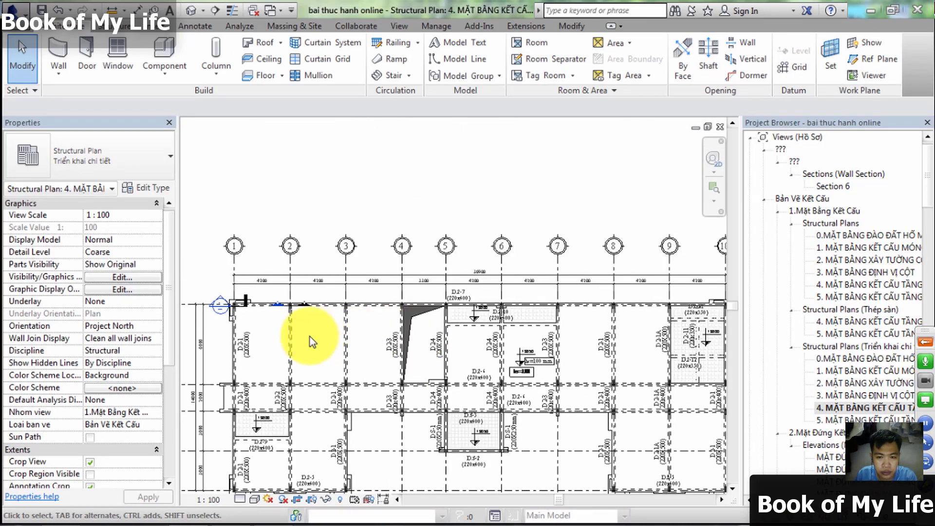
# - Select beam D.2-7 on the top grid line to check its properties
pyautogui.scroll(2, 245, 327)
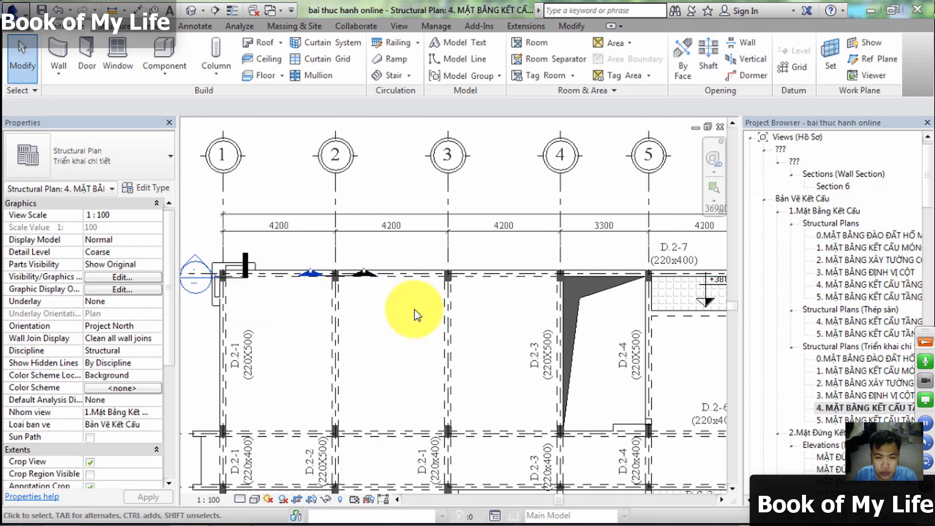
pyautogui.scroll(-1, 414, 310)
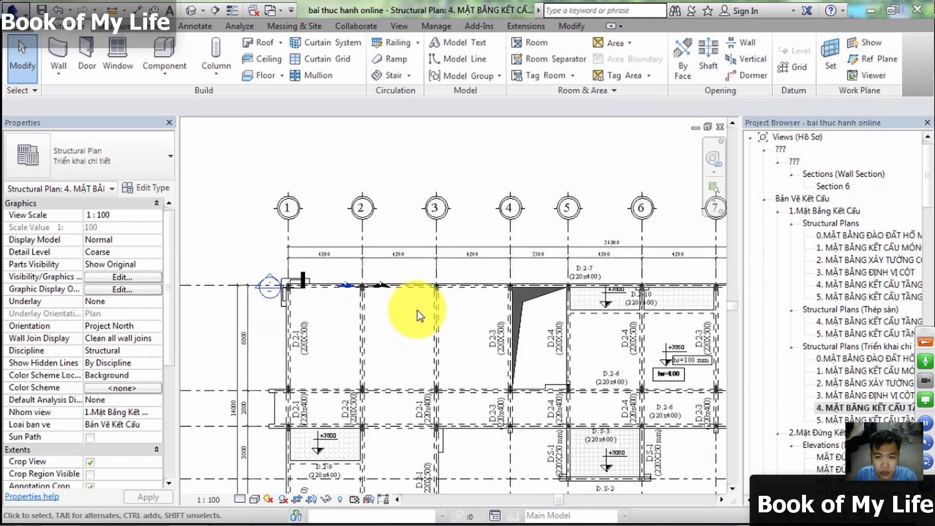
pyautogui.click(429, 287)
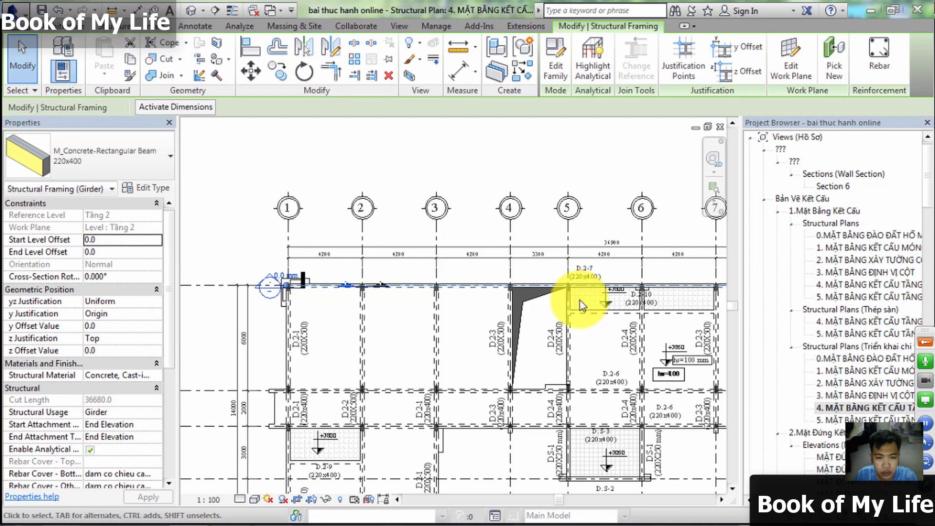
pyautogui.scroll(1, 441, 287)
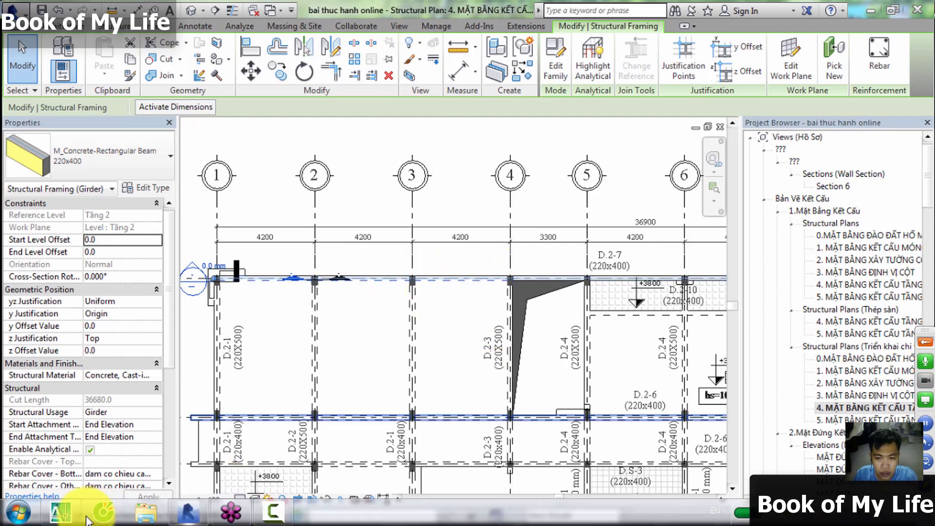
pyautogui.moveTo(60, 512)
pyautogui.click(72, 519)
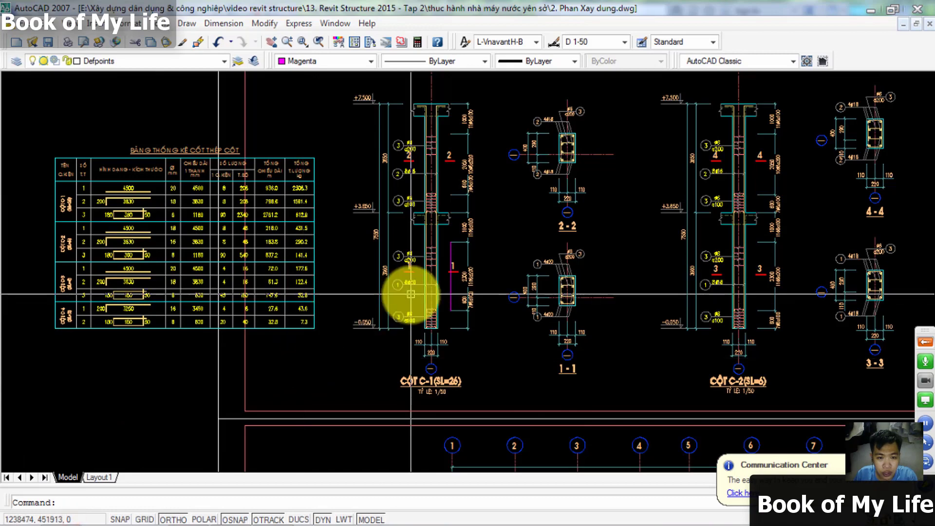
pyautogui.scroll(-3, 438, 341)
pyautogui.moveTo(459, 359); pyautogui.dragTo(485, 150, button='middle')
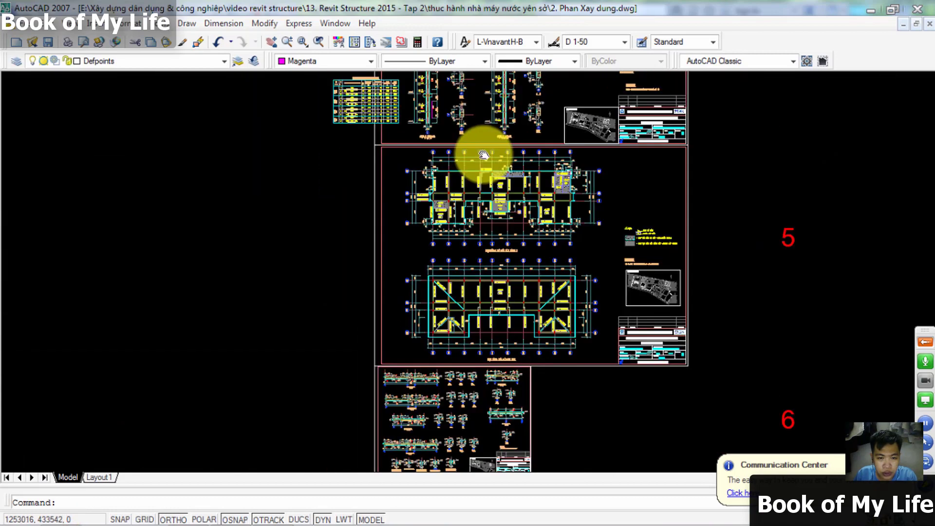
pyautogui.scroll(5, 406, 329)
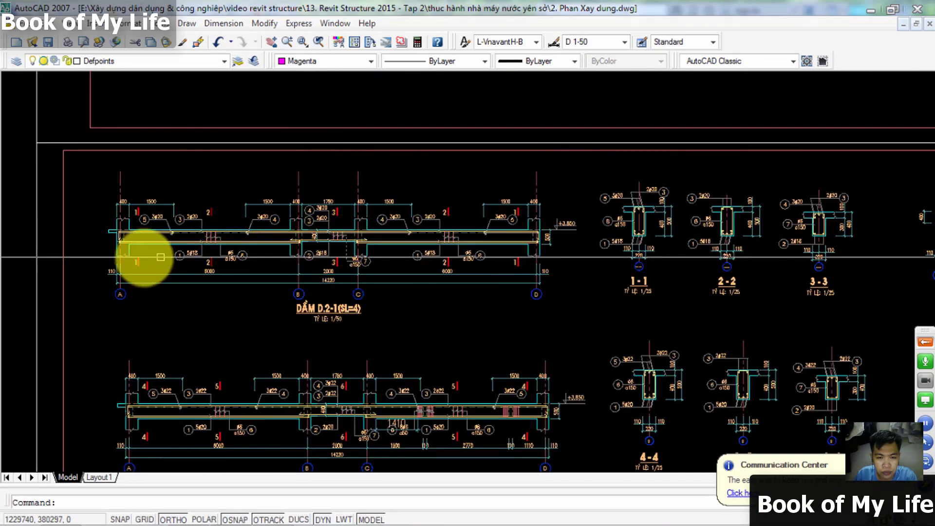
pyautogui.click(877, 10)
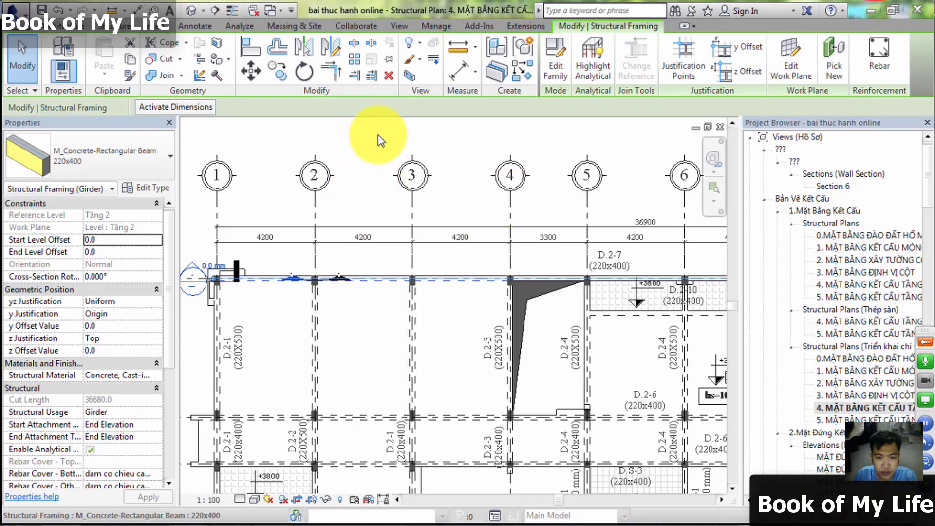
# - Start a new section using the Wall Section type
pyautogui.press('Escape')
pyautogui.click(215, 9)
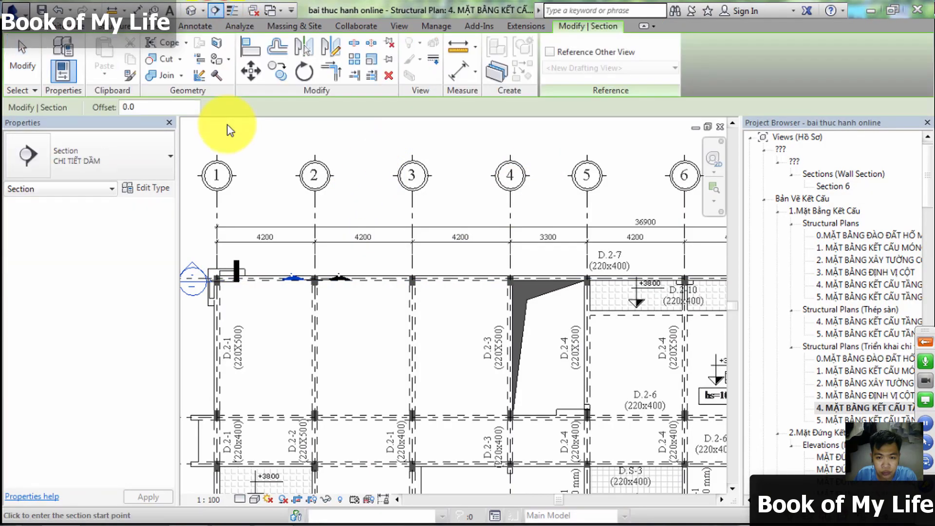
pyautogui.click(122, 160)
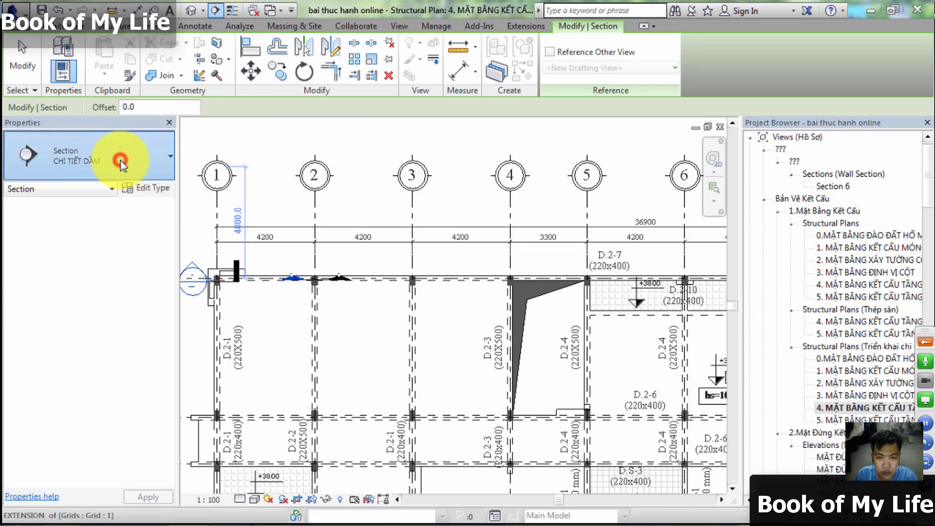
pyautogui.scroll(1, 32, 273)
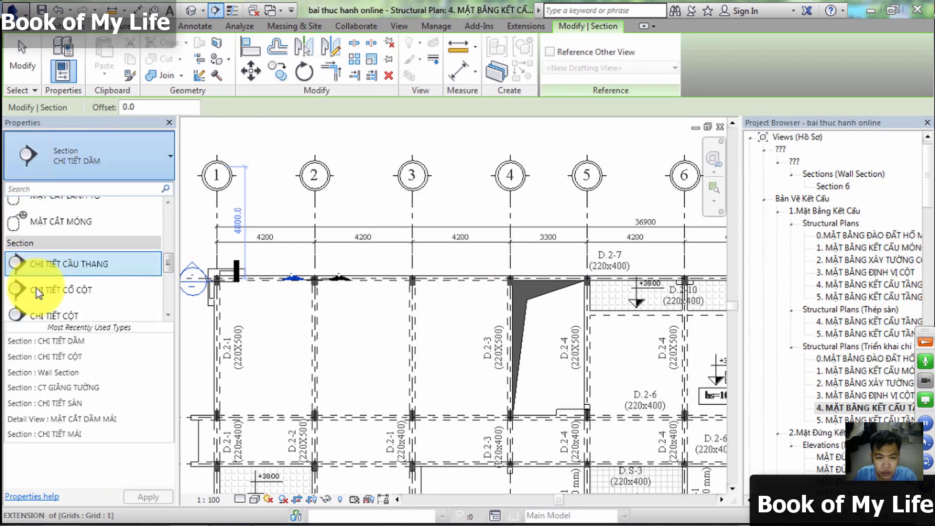
pyautogui.scroll(-1, 38, 280)
pyautogui.scroll(-4, 39, 293)
pyautogui.scroll(-1, 45, 320)
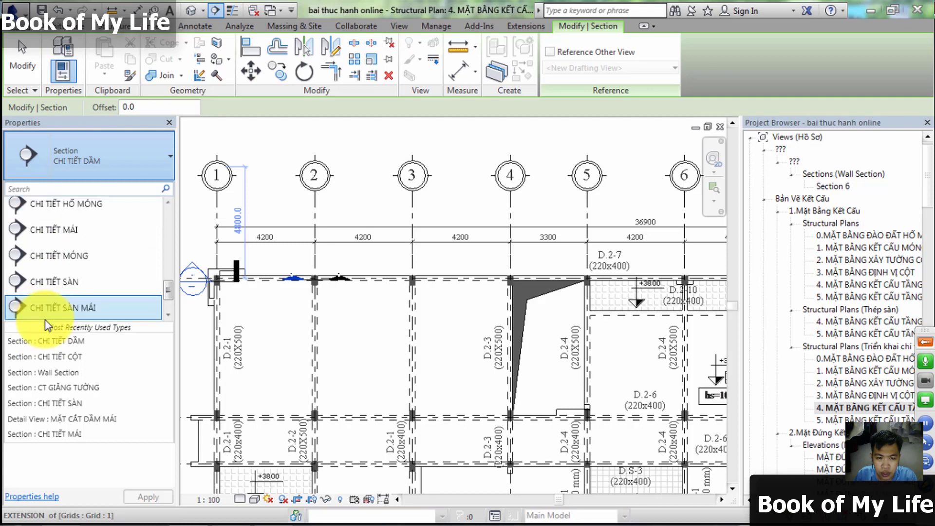
pyautogui.scroll(-2, 45, 319)
pyautogui.click(45, 308)
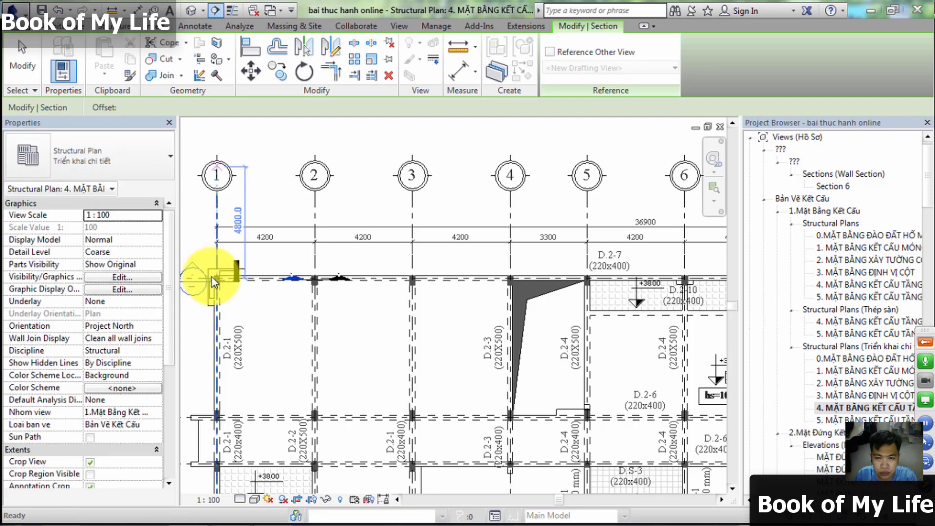
# - Draw the section line along grid D from left of grid 1 to past grid 10
pyautogui.moveTo(286, 236); pyautogui.dragTo(397, 225, button='middle')
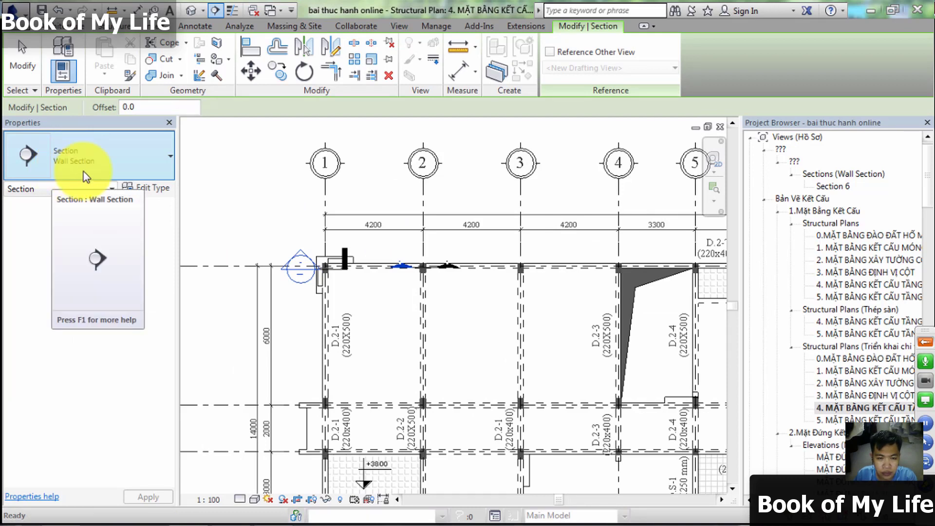
pyautogui.scroll(1, 358, 273)
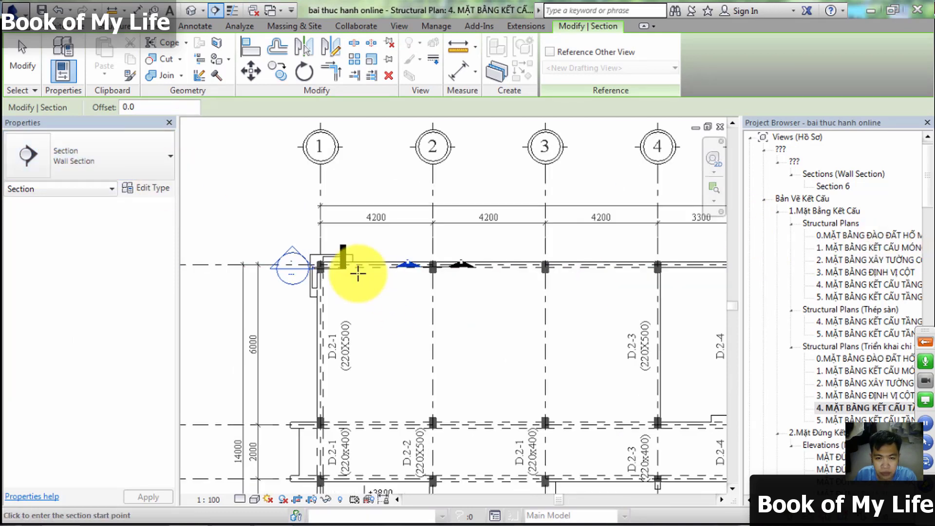
pyautogui.scroll(2, 341, 282)
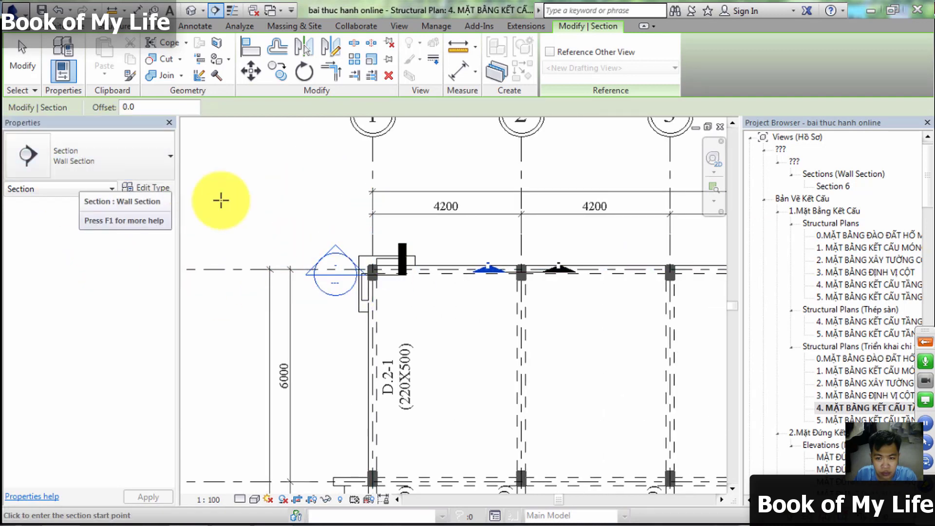
pyautogui.scroll(2, 307, 270)
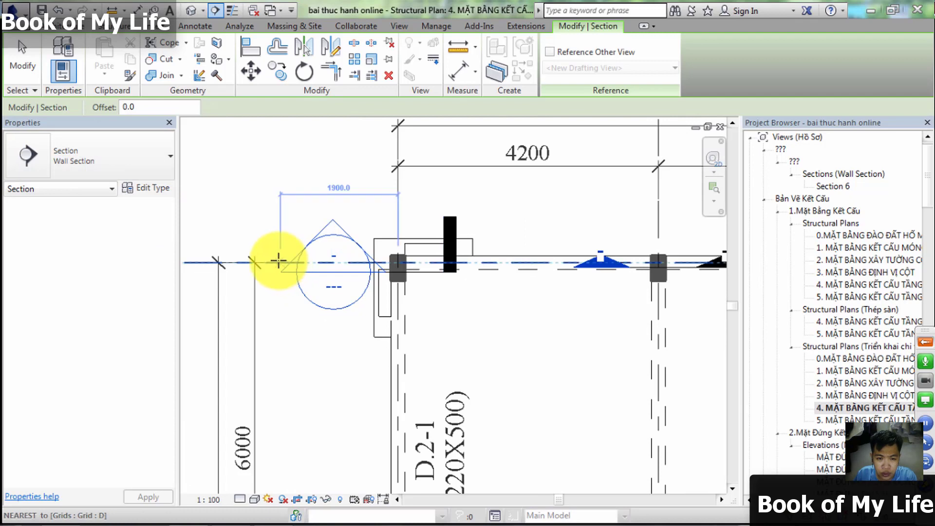
pyautogui.click(278, 261)
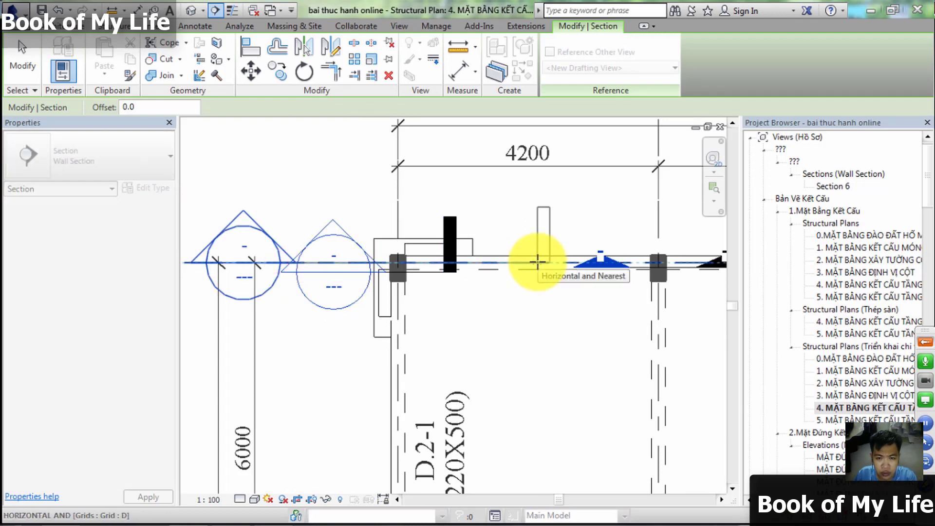
pyautogui.scroll(-2, 538, 261)
pyautogui.scroll(-3, 538, 261)
pyautogui.moveTo(464, 261); pyautogui.dragTo(313, 261, button='middle')
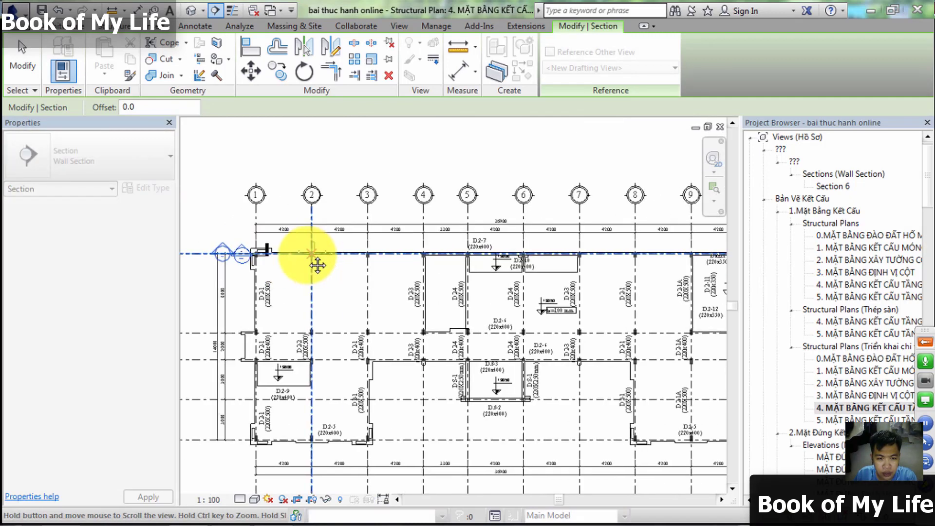
pyautogui.moveTo(437, 265); pyautogui.dragTo(444, 265, button='middle')
pyautogui.scroll(3, 578, 252)
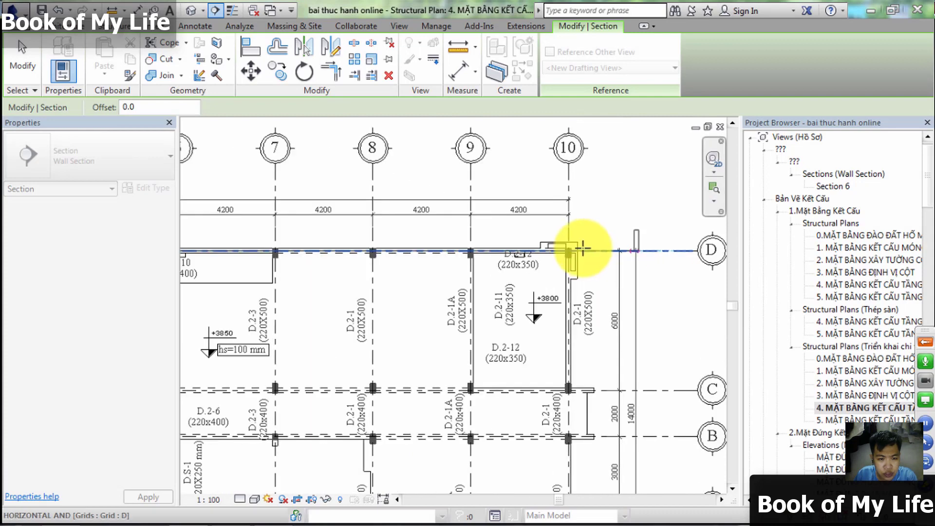
pyautogui.scroll(3, 568, 250)
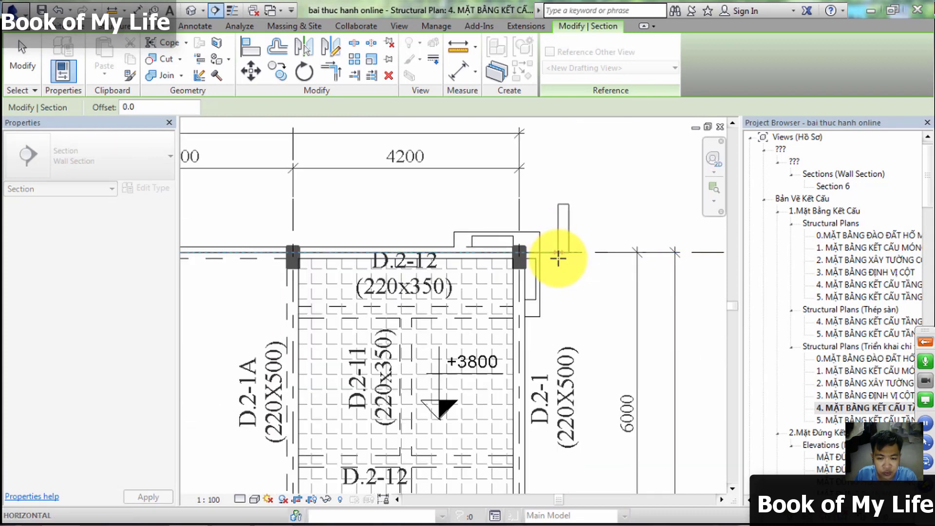
pyautogui.click(558, 258)
# - Drag the new section line into position along the beam
pyautogui.scroll(-1, 444, 265)
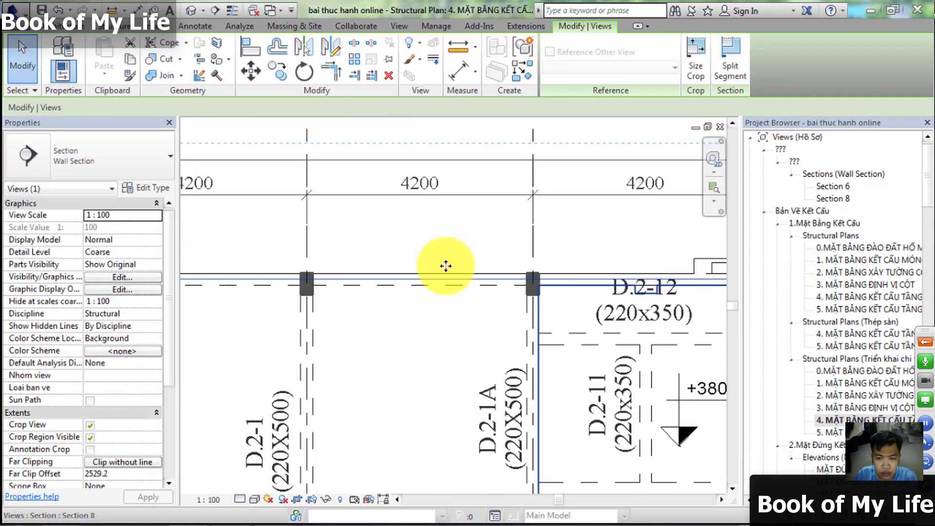
pyautogui.scroll(-3, 581, 323)
pyautogui.scroll(2, 480, 271)
pyautogui.scroll(1, 549, 262)
pyautogui.scroll(2, 659, 234)
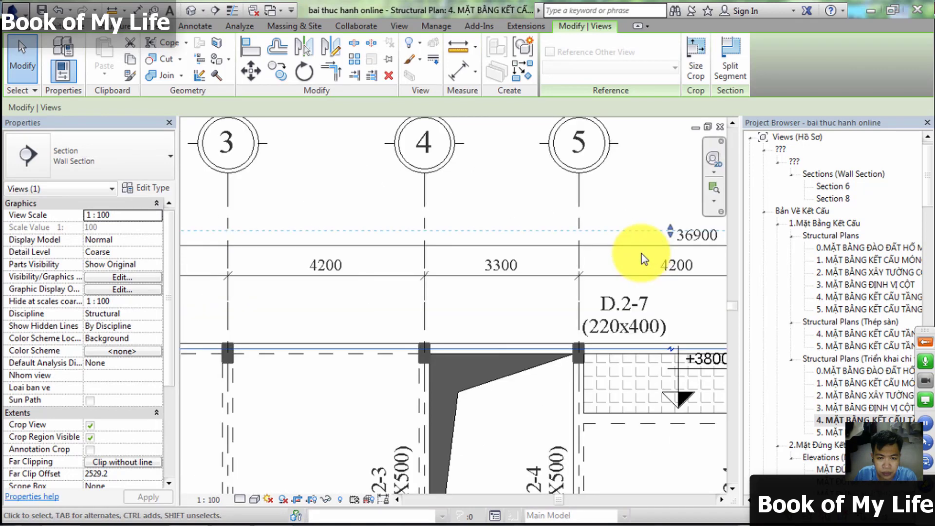
pyautogui.moveTo(670, 237)
pyautogui.mouseDown()
pyautogui.moveTo(670, 347)
pyautogui.moveTo(396, 246)
pyautogui.mouseUp()
pyautogui.moveTo(424, 265); pyautogui.dragTo(549, 286, button='middle')
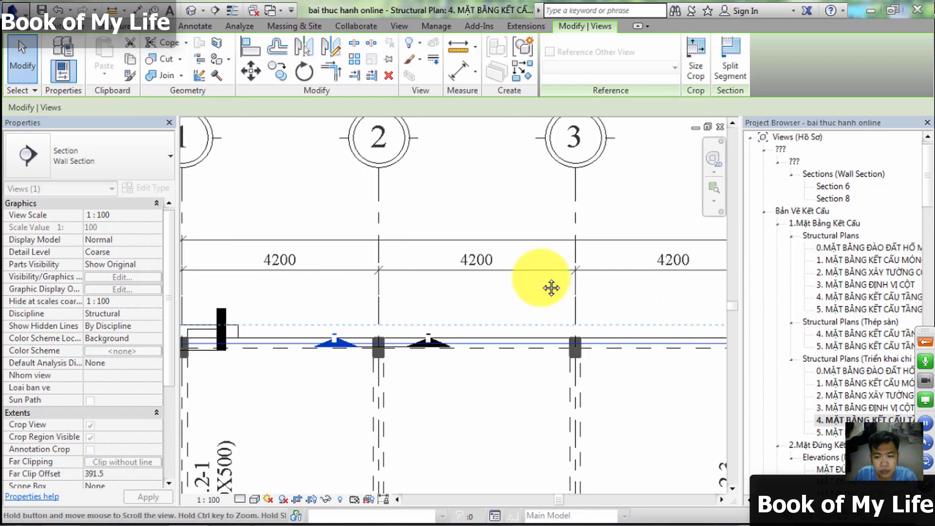
pyautogui.scroll(1, 428, 294)
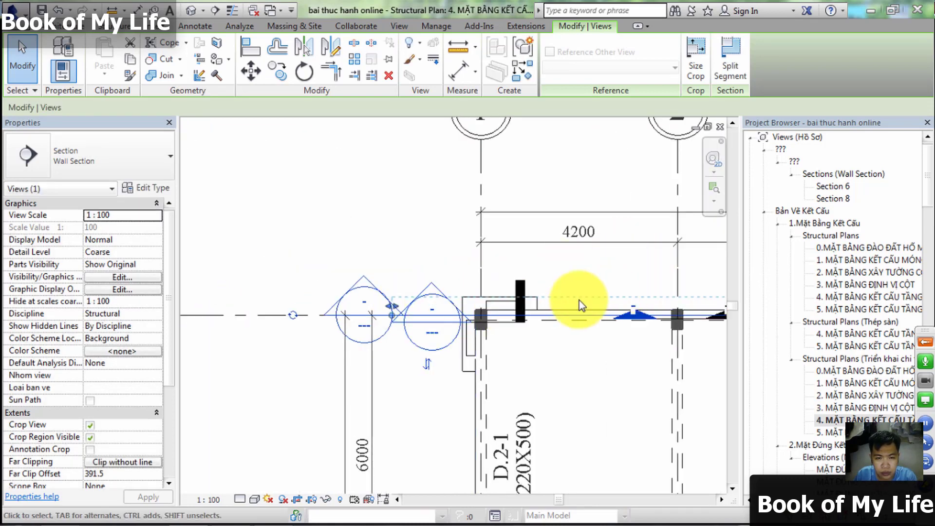
pyautogui.moveTo(560, 313); pyautogui.dragTo(522, 298, button='middle')
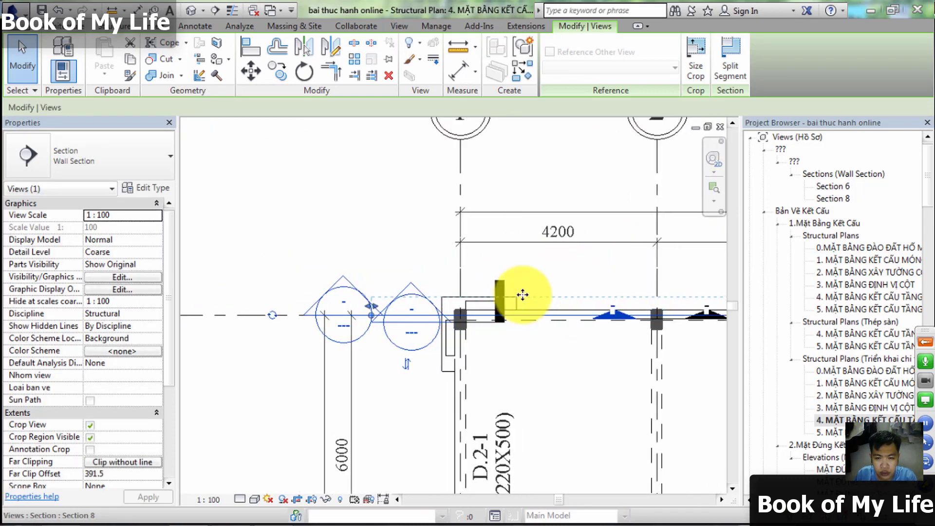
pyautogui.press('Escape')
# - Open Section 8 and pull its crop region's top and bottom in to the beam
pyautogui.doubleClick(342, 279)
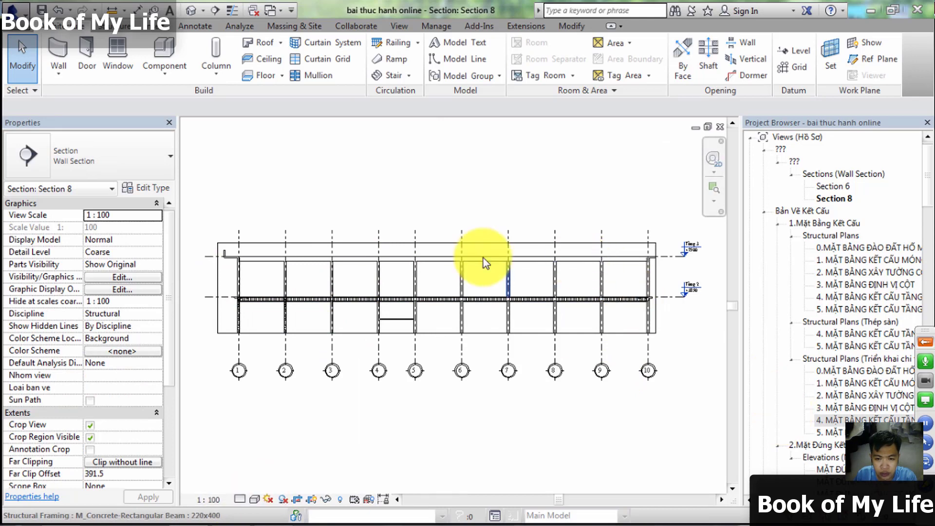
pyautogui.click(479, 243)
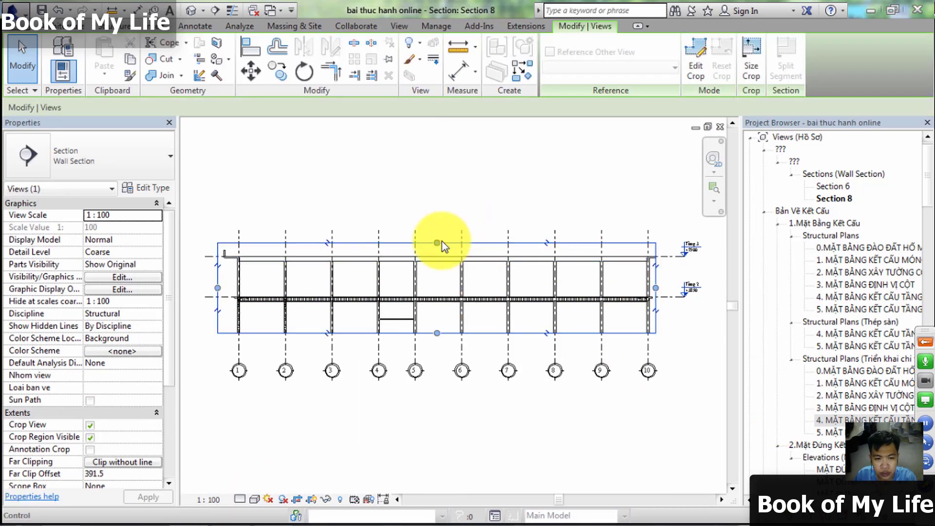
pyautogui.moveTo(437, 242); pyautogui.dragTo(431, 291)
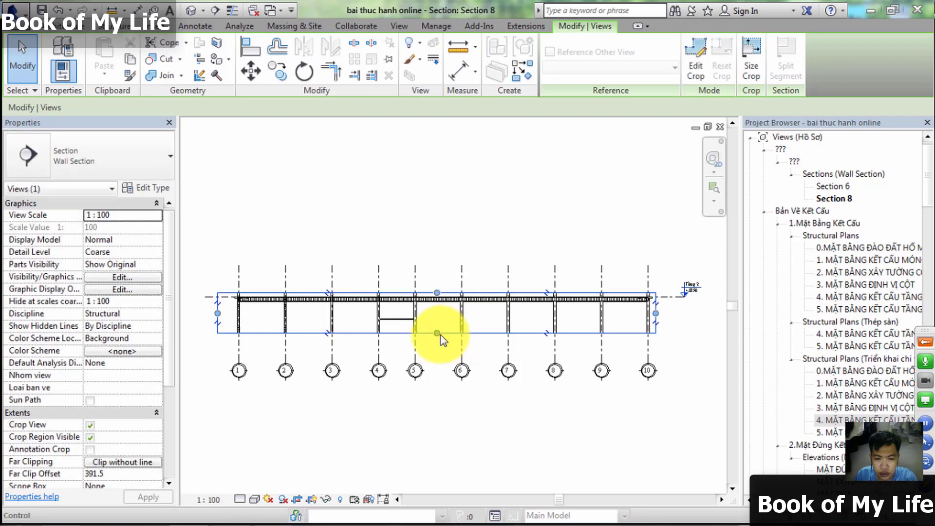
pyautogui.moveTo(437, 333); pyautogui.dragTo(437, 309)
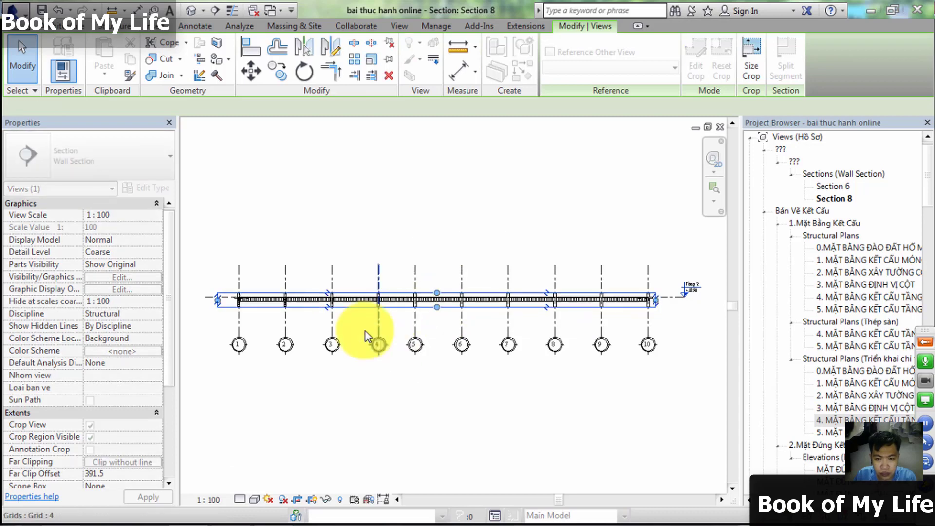
# - Zoom in on the beam joint and set the detail level to Fine
pyautogui.scroll(1, 230, 313)
pyautogui.scroll(3, 245, 294)
pyautogui.scroll(2, 246, 294)
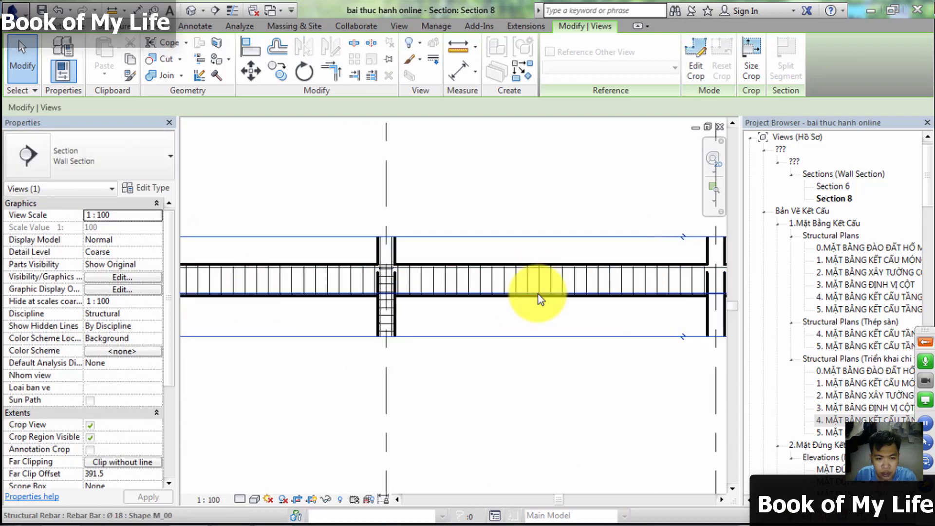
pyautogui.scroll(2, 539, 294)
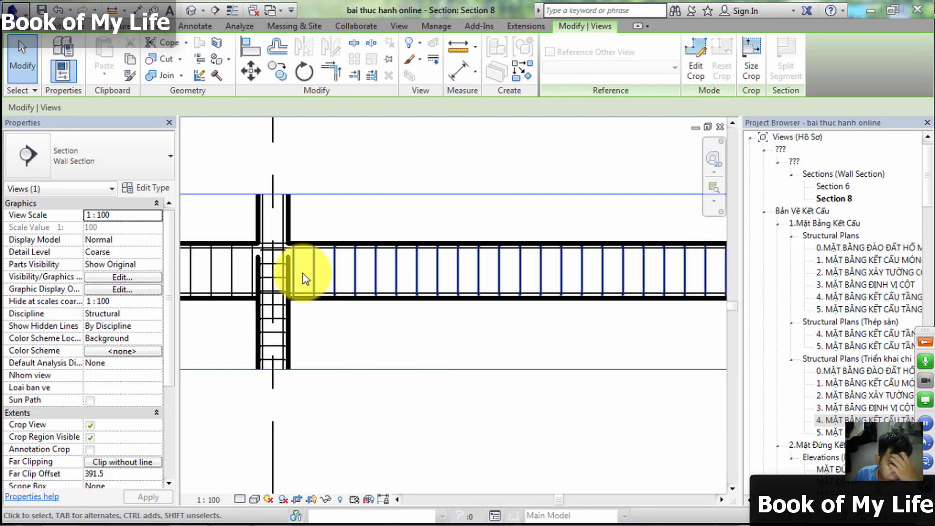
pyautogui.scroll(2, 280, 320)
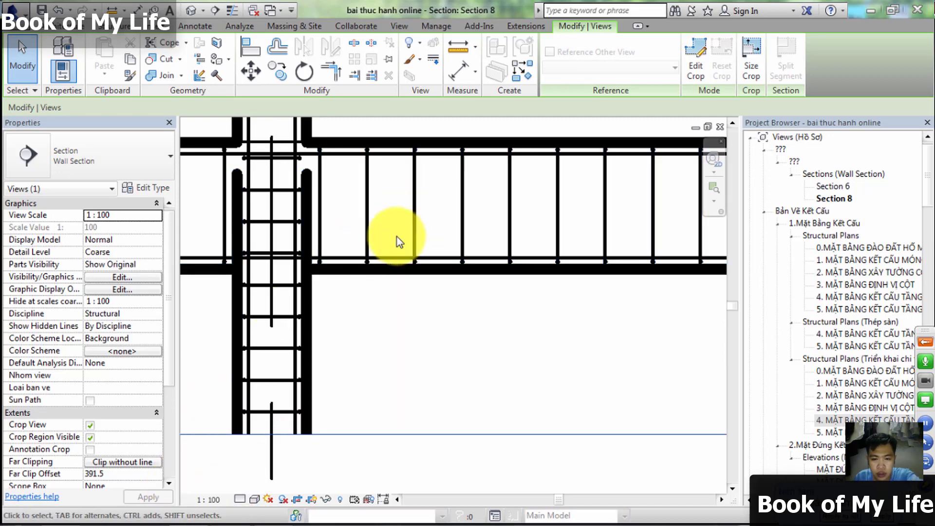
pyautogui.scroll(-2, 367, 369)
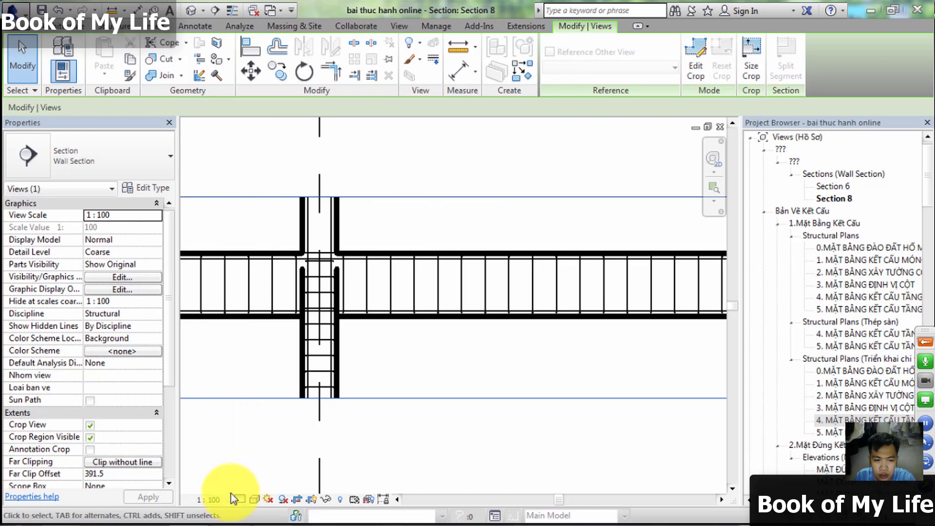
pyautogui.click(240, 499)
pyautogui.click(247, 483)
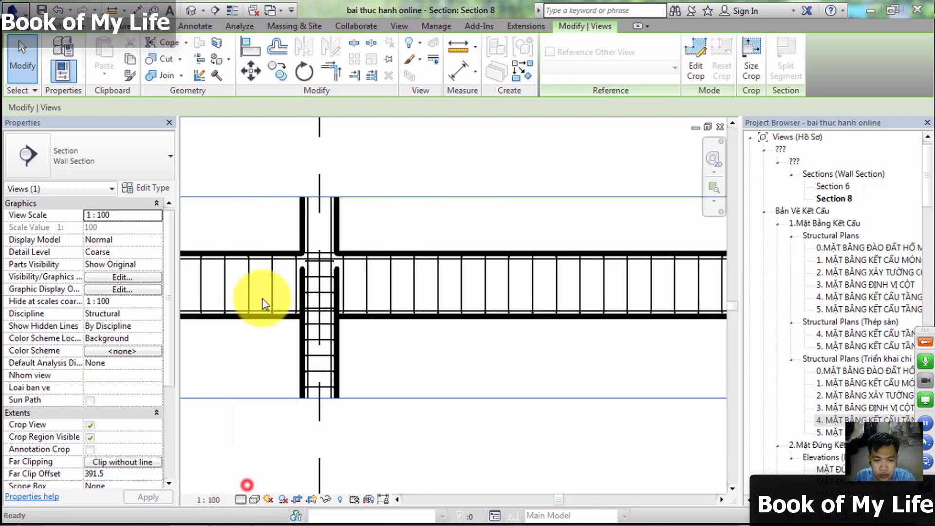
# - Clear the selection to view the Fine-detail rebar, leaving Visual Style unchanged
pyautogui.press('Escape')
pyautogui.scroll(1, 438, 297)
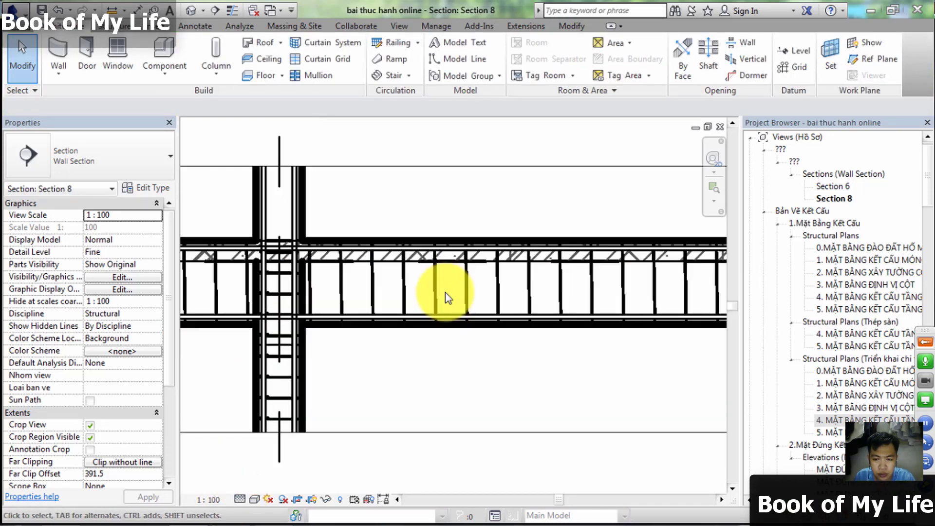
pyautogui.scroll(2, 221, 349)
pyautogui.scroll(1, 273, 370)
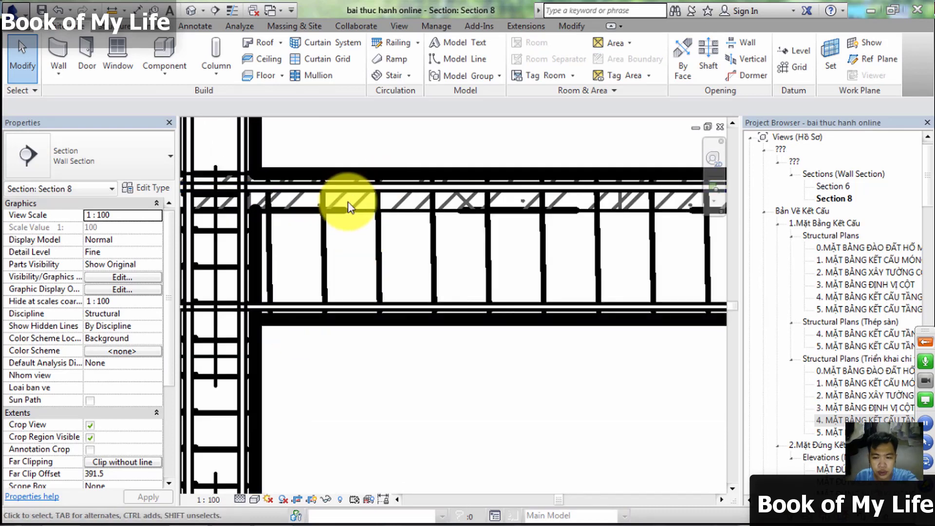
pyautogui.scroll(2, 352, 224)
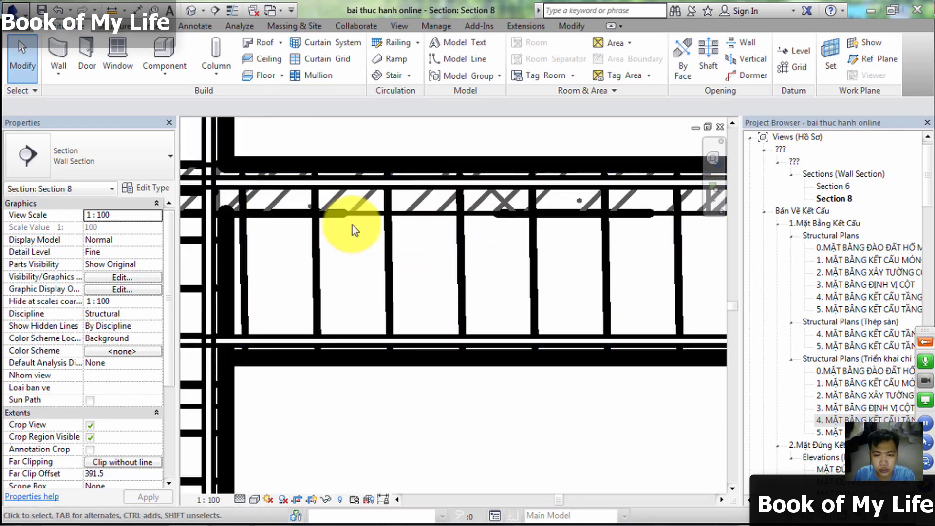
pyautogui.scroll(-2, 360, 240)
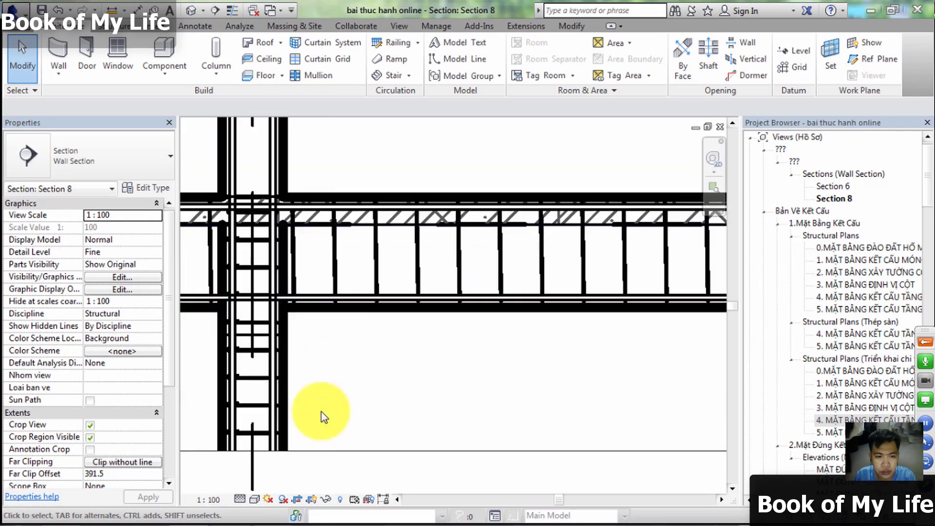
pyautogui.click(254, 500)
pyautogui.click(359, 350)
pyautogui.scroll(-2, 351, 246)
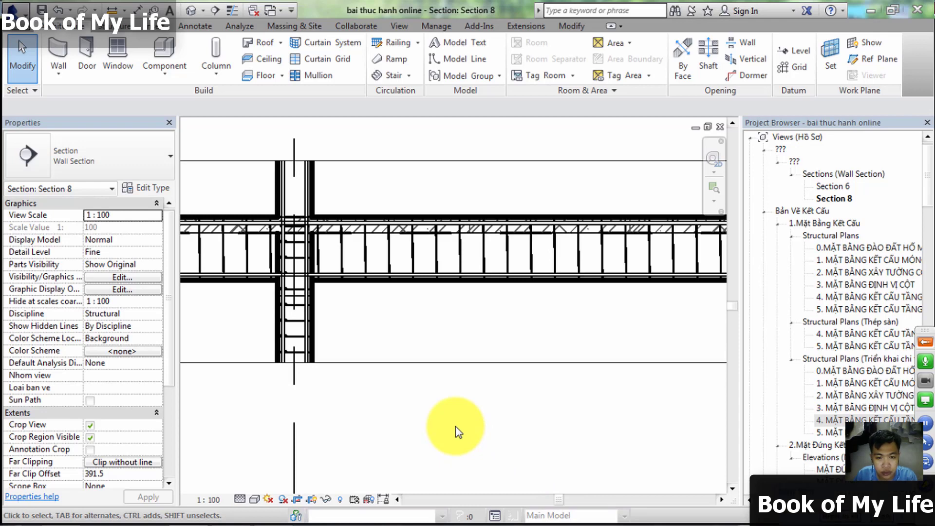
pyautogui.press('g')
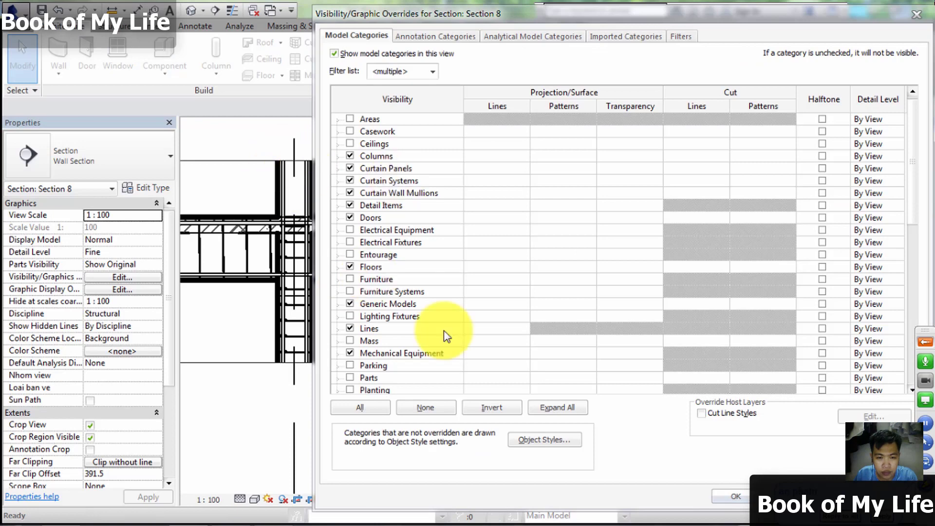
pyautogui.scroll(-2, 470, 355)
pyautogui.scroll(-2, 597, 355)
pyautogui.scroll(-2, 600, 360)
pyautogui.scroll(-1, 512, 353)
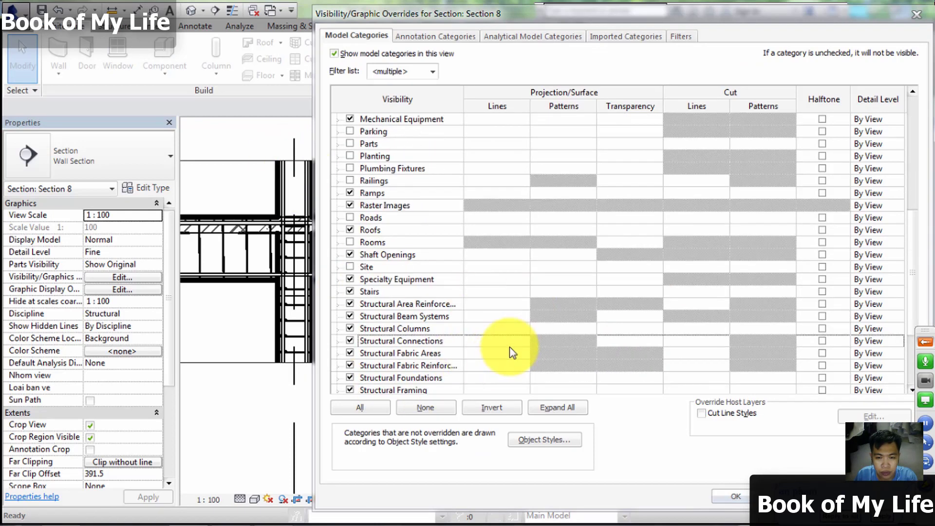
pyautogui.scroll(-2, 513, 352)
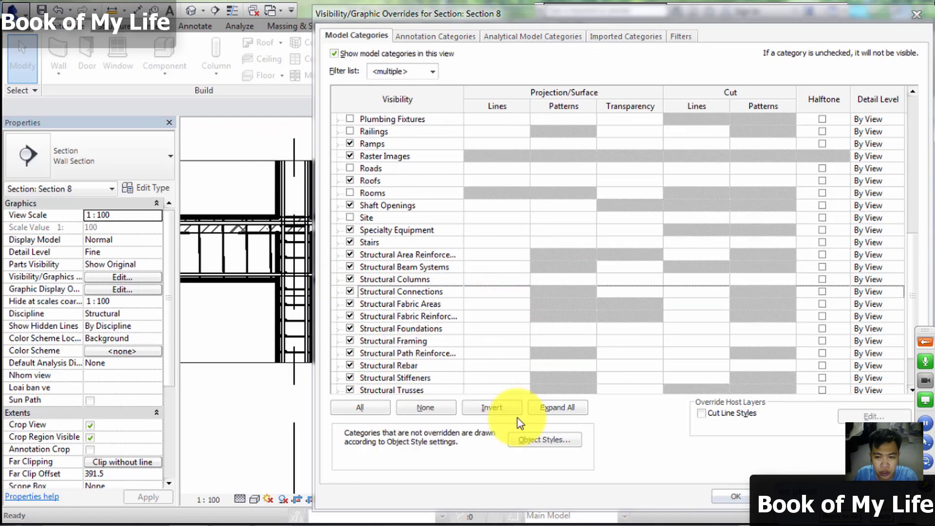
pyautogui.press('Return')
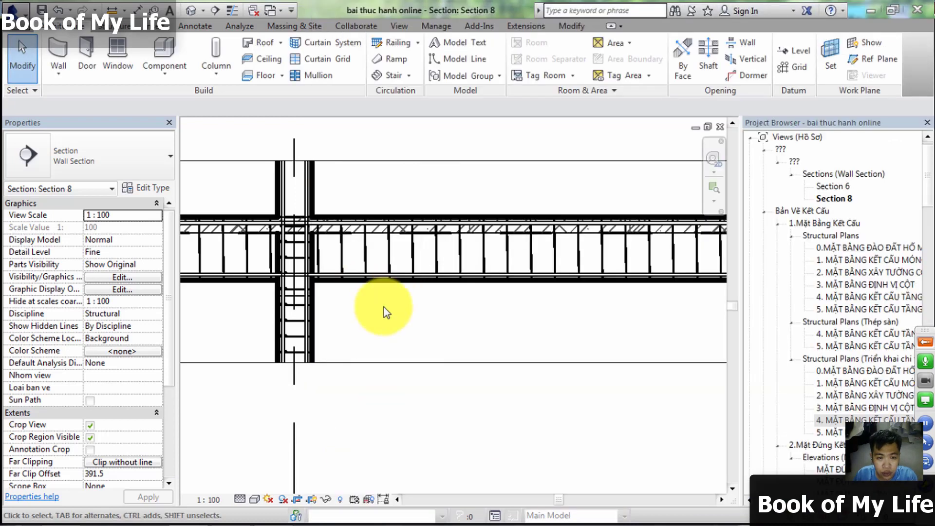
pyautogui.moveTo(384, 308); pyautogui.dragTo(426, 335, button='middle')
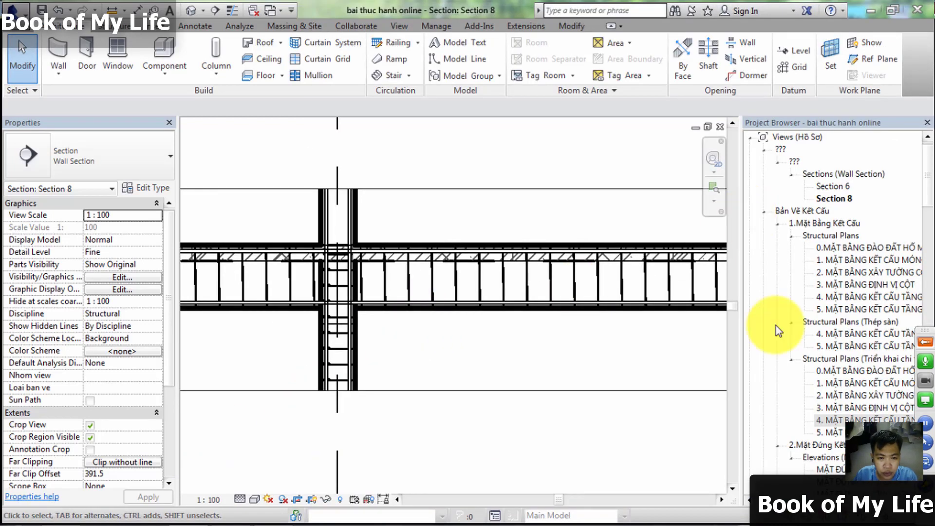
pyautogui.rightClick(840, 198)
pyautogui.moveTo(817, 308)
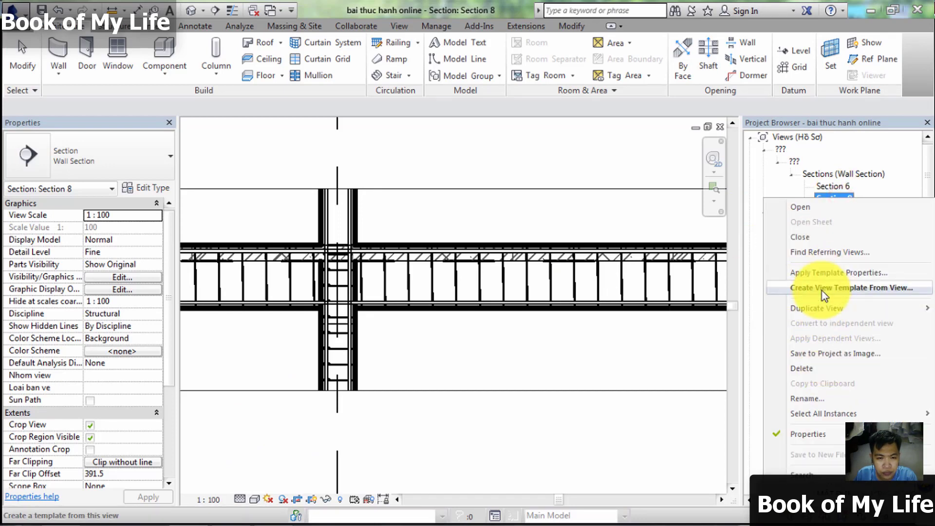
pyautogui.press('Escape')
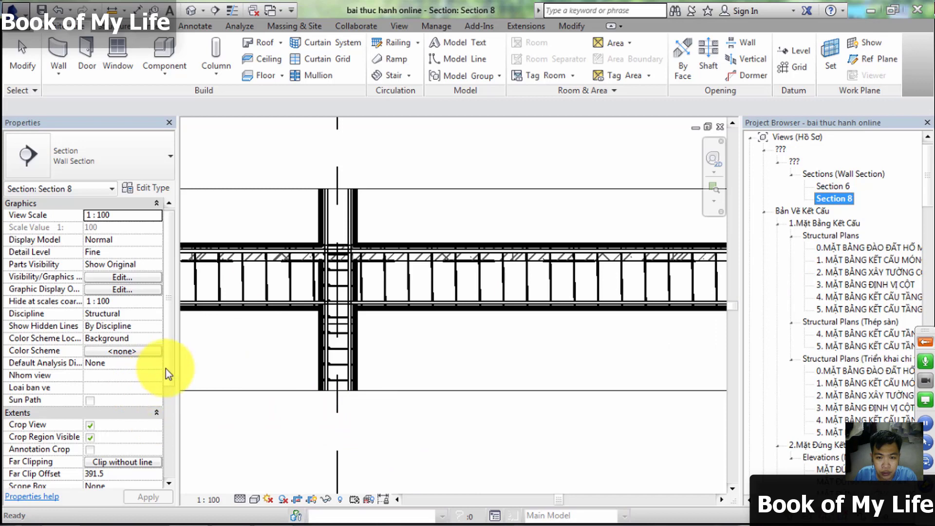
pyautogui.moveTo(166, 369); pyautogui.dragTo(172, 432)
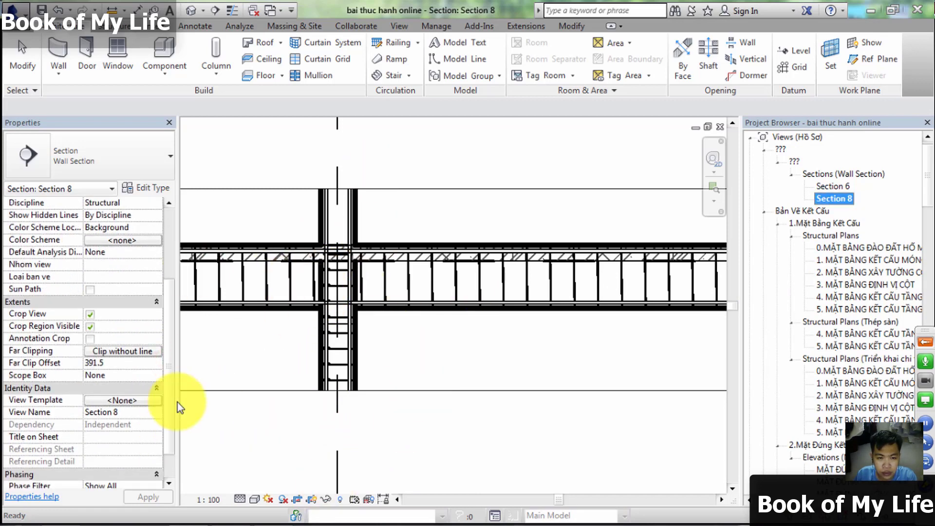
# - Assign the 5.CHI TIẾT DẦM template to Section 8, including V/G Overrides Filters
pyautogui.click(117, 402)
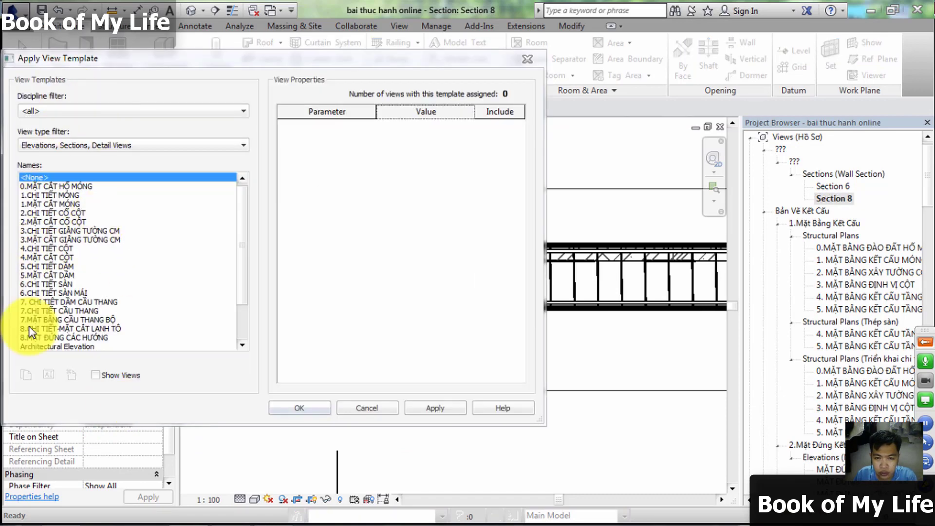
pyautogui.click(59, 267)
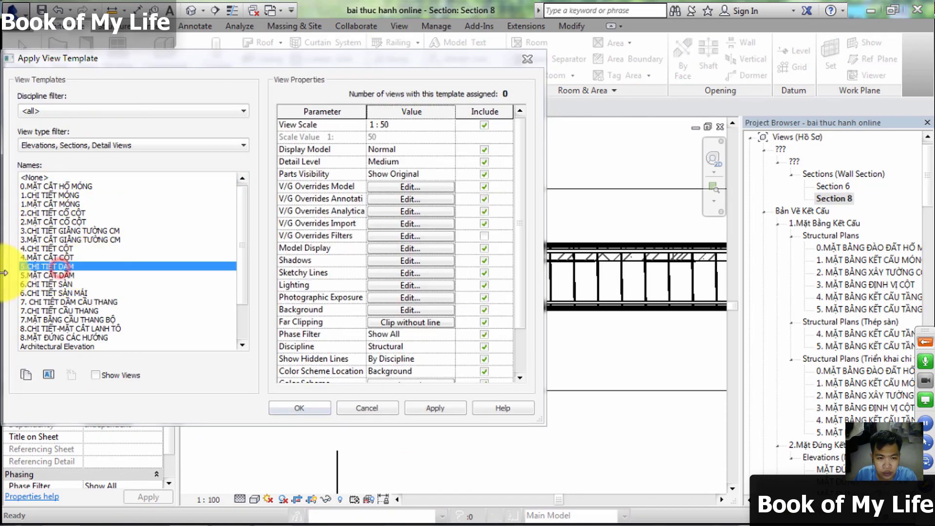
pyautogui.click(437, 409)
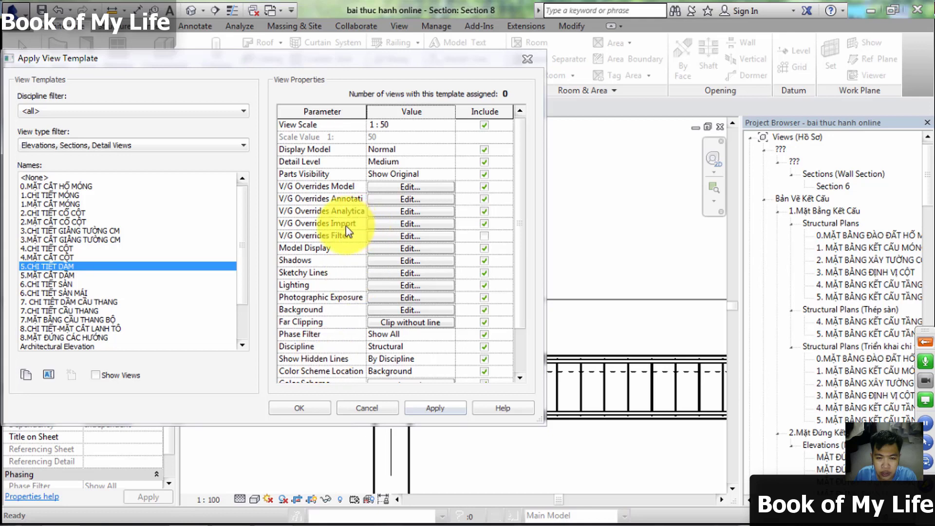
pyautogui.click(405, 236)
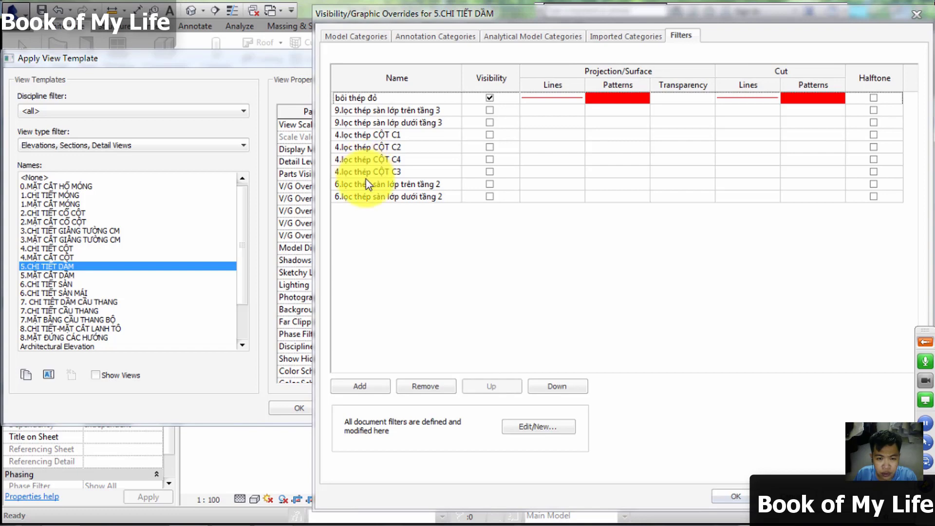
pyautogui.press('Escape')
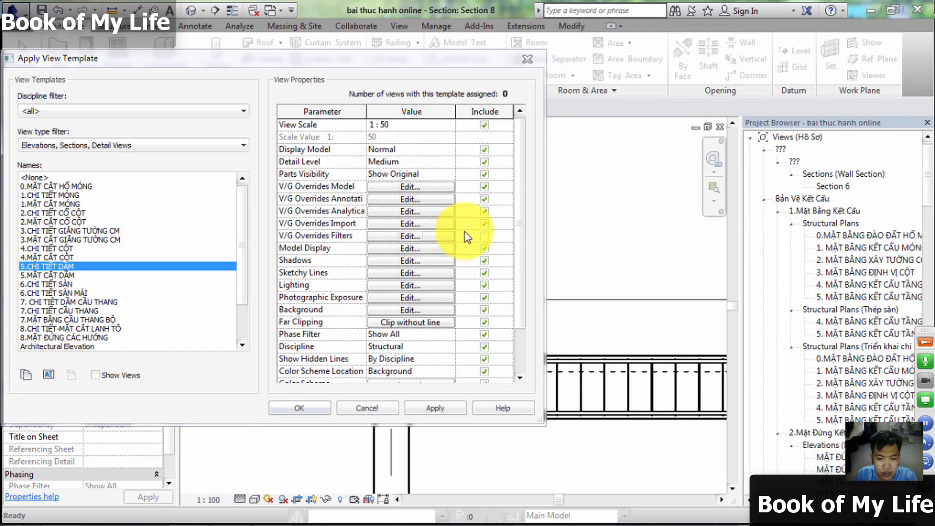
pyautogui.click(485, 238)
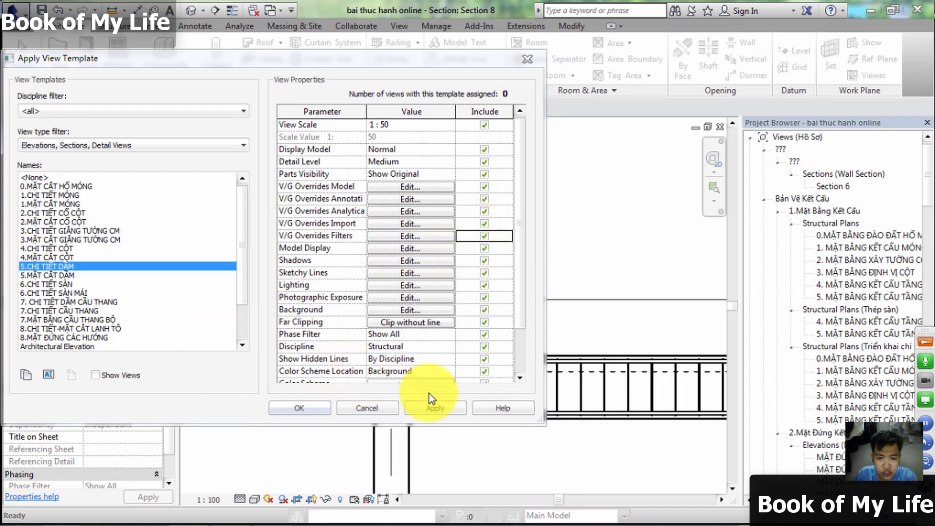
pyautogui.click(434, 408)
pyautogui.click(300, 410)
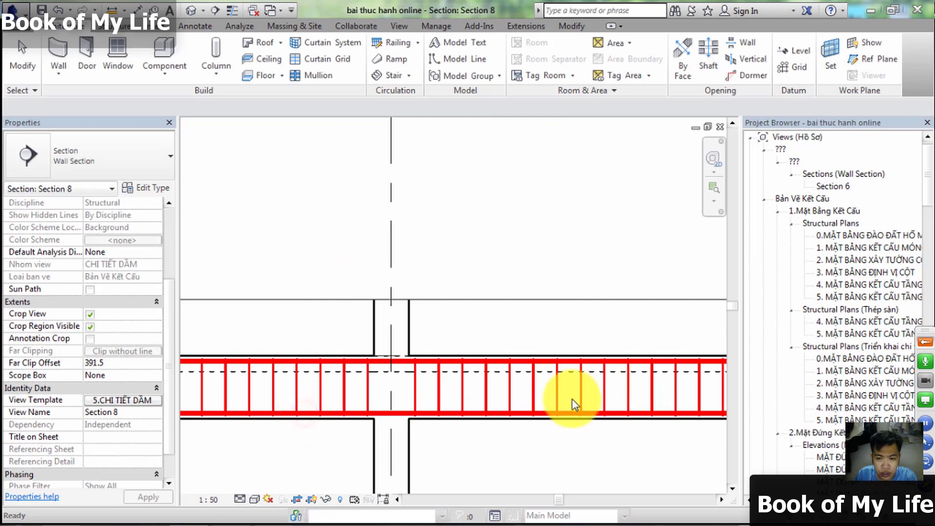
pyautogui.click(106, 402)
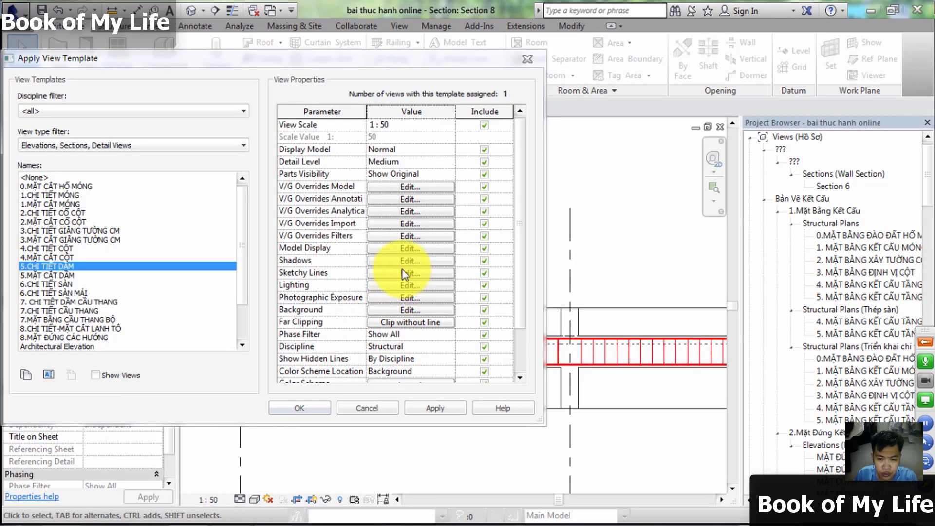
pyautogui.click(409, 237)
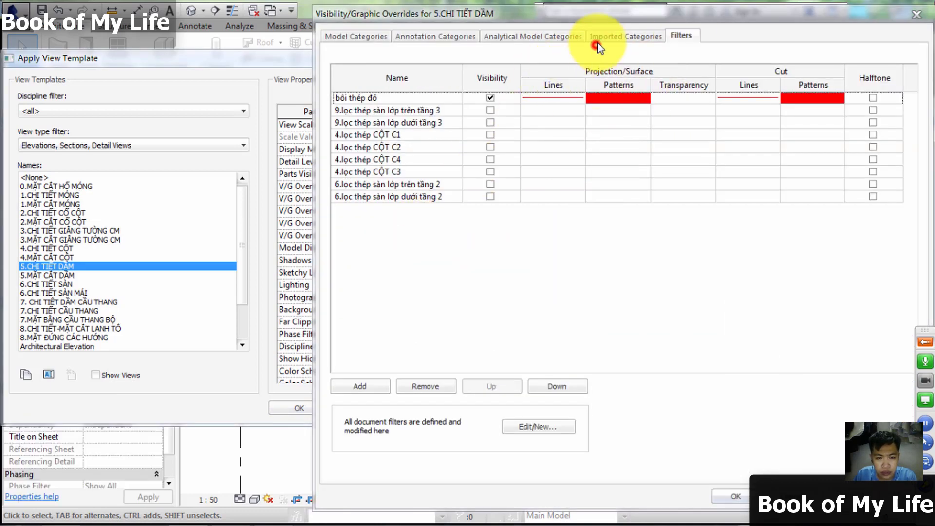
pyautogui.click(371, 35)
pyautogui.scroll(-2, 405, 376)
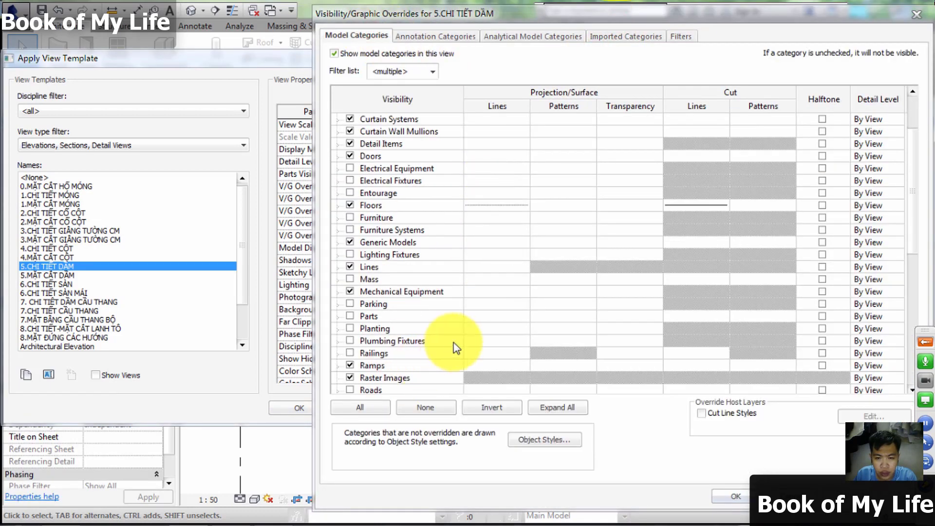
pyautogui.scroll(-2, 501, 373)
pyautogui.scroll(-4, 503, 374)
pyautogui.scroll(1, 503, 374)
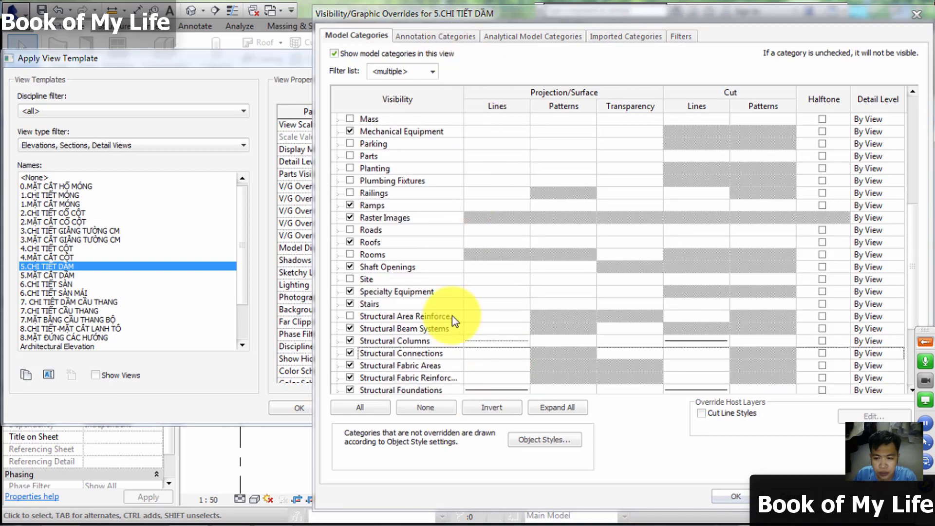
pyautogui.scroll(-3, 452, 317)
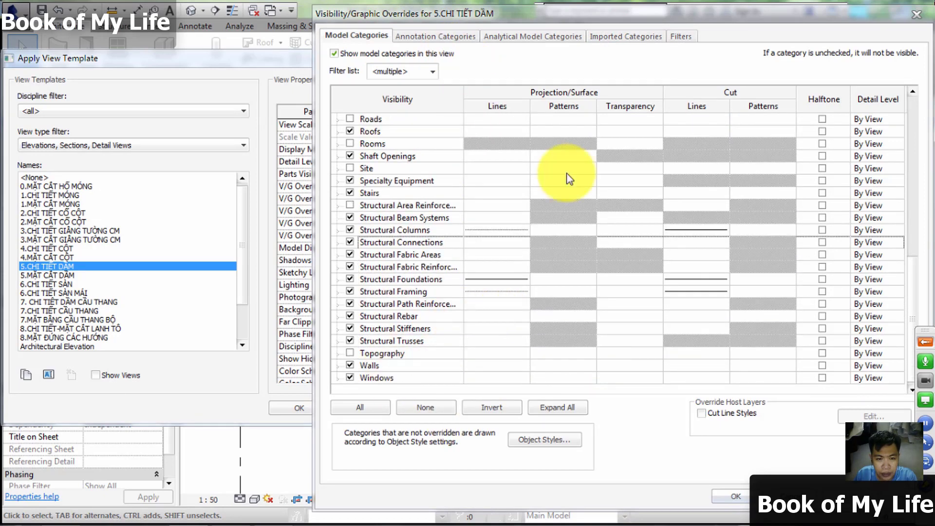
pyautogui.click(678, 37)
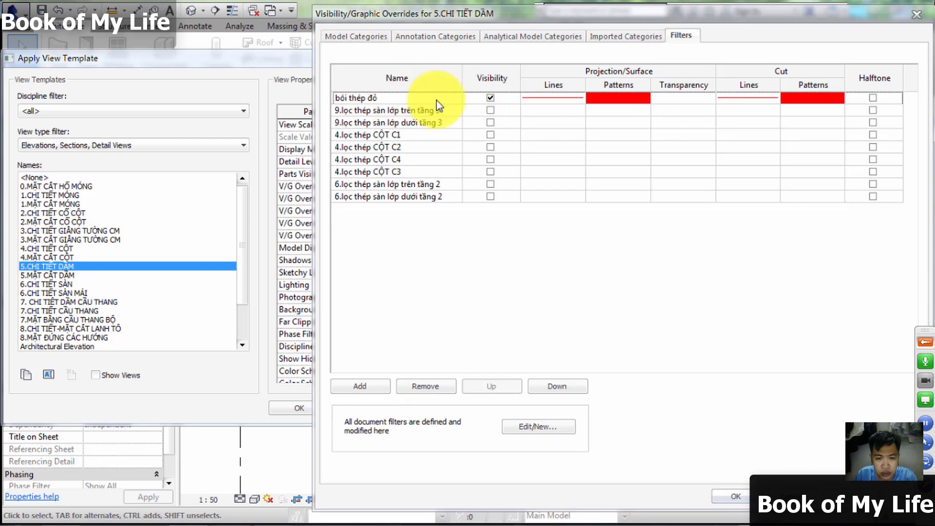
pyautogui.click(728, 496)
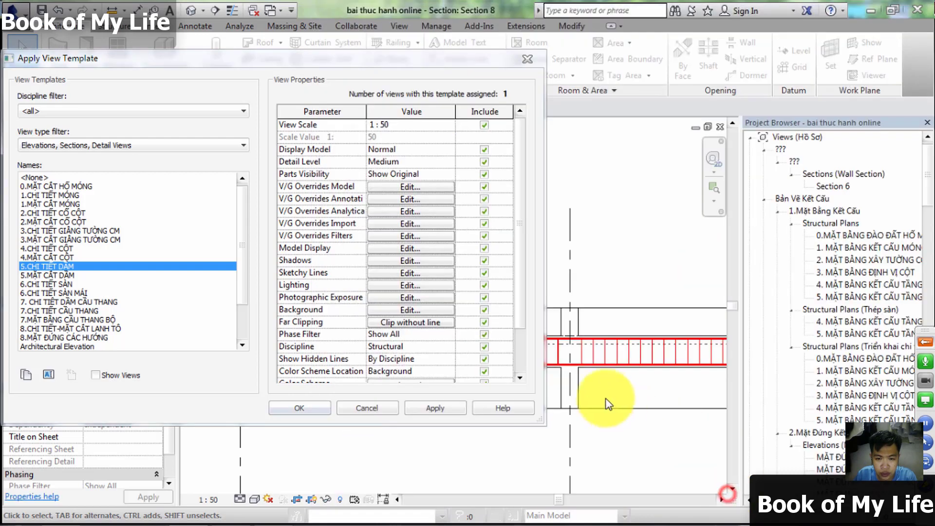
pyautogui.click(299, 408)
pyautogui.moveTo(411, 389)
pyautogui.mouseDown(button='middle')
pyautogui.moveTo(313, 400)
pyautogui.moveTo(381, 401)
pyautogui.mouseUp(button='middle')
pyautogui.scroll(2, 380, 385)
pyautogui.scroll(3, 380, 376)
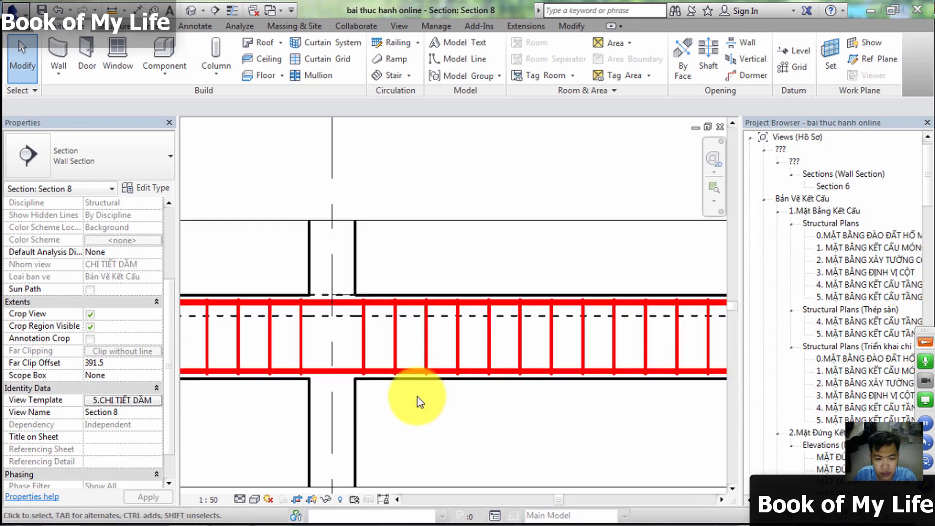
pyautogui.scroll(-1, 664, 298)
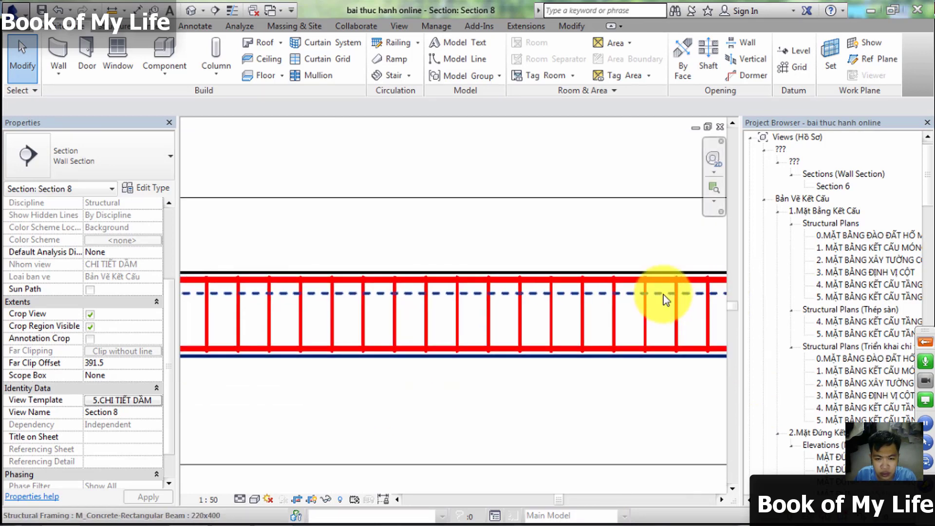
pyautogui.scroll(-2, 398, 351)
pyautogui.moveTo(398, 351); pyautogui.dragTo(451, 330, button='middle')
pyautogui.scroll(3, 451, 330)
pyautogui.scroll(-2, 448, 351)
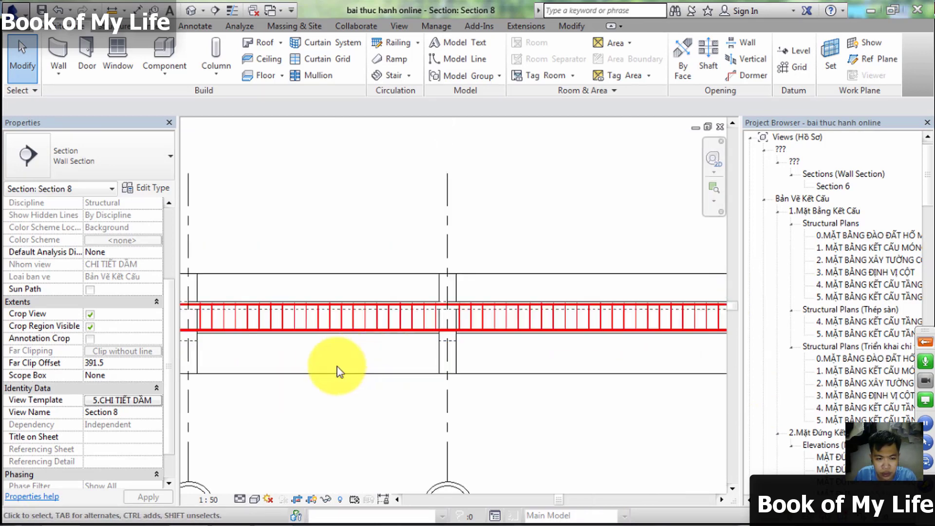
pyautogui.scroll(1, 438, 324)
pyautogui.moveTo(286, 407); pyautogui.dragTo(423, 403, button='middle')
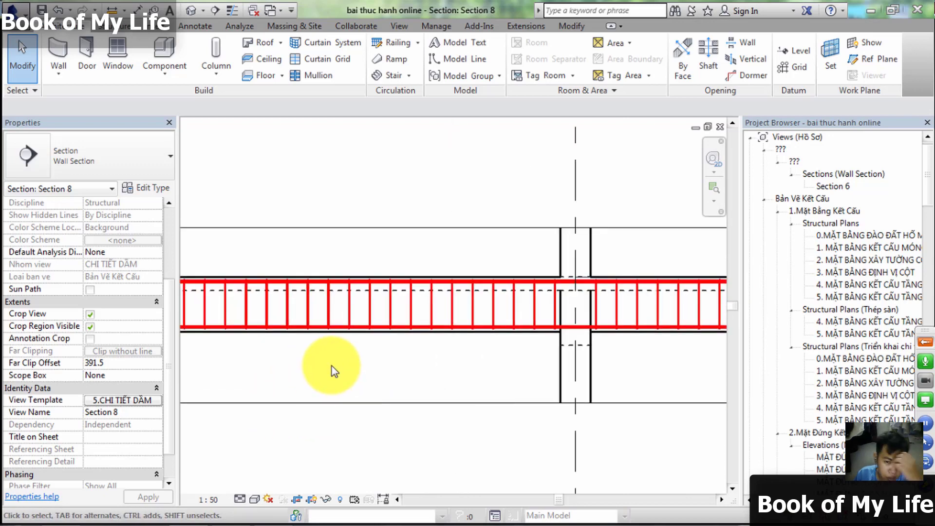
pyautogui.scroll(-2, 211, 375)
pyautogui.scroll(-1, 543, 380)
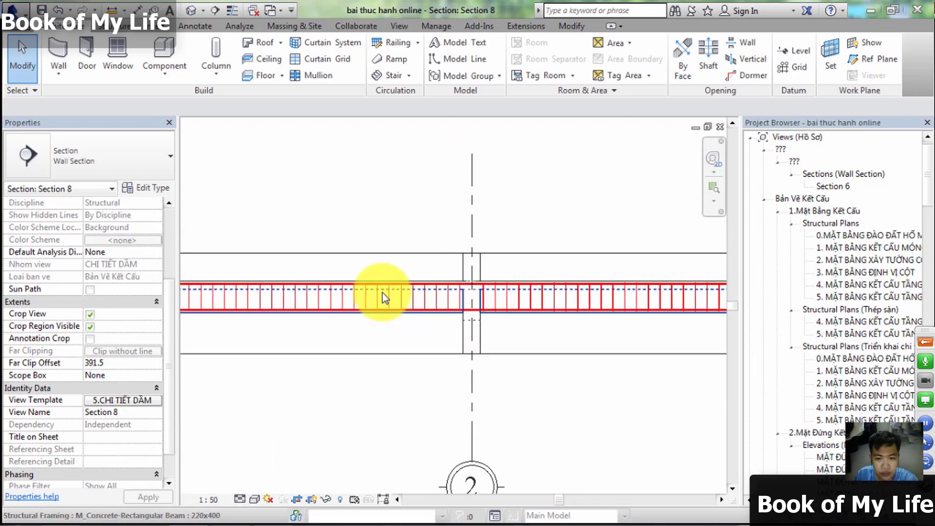
pyautogui.scroll(-2, 636, 317)
pyautogui.scroll(-2, 424, 288)
pyautogui.moveTo(480, 328); pyautogui.dragTo(334, 334, button='middle')
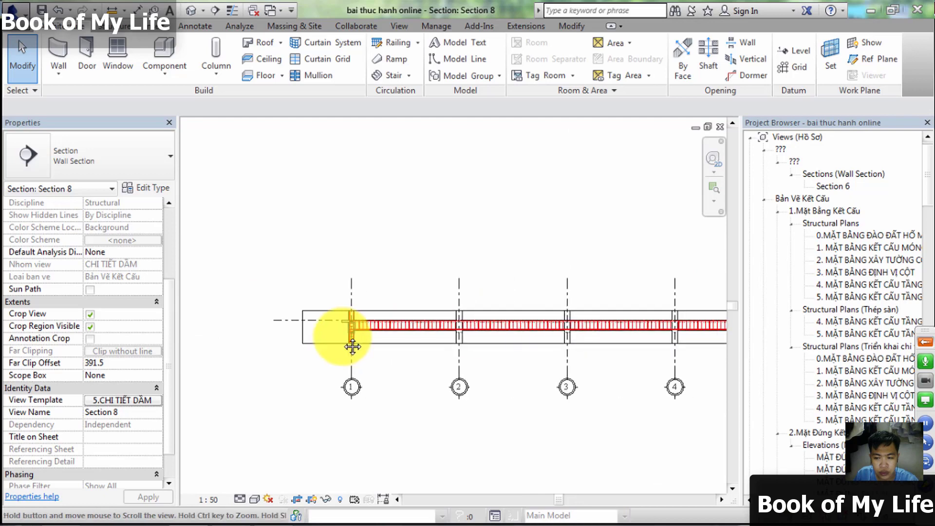
pyautogui.moveTo(455, 386); pyautogui.dragTo(219, 386, button='middle')
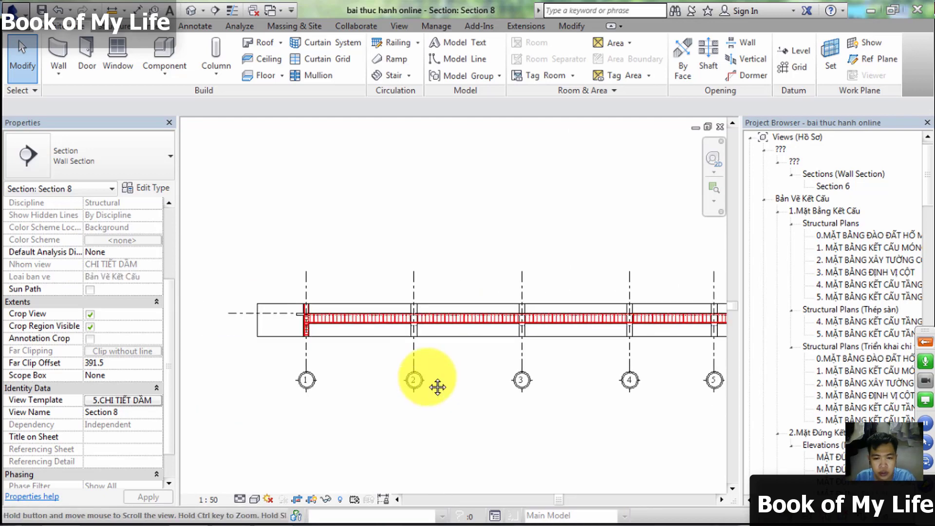
pyautogui.moveTo(306, 365); pyautogui.dragTo(260, 322, button='middle')
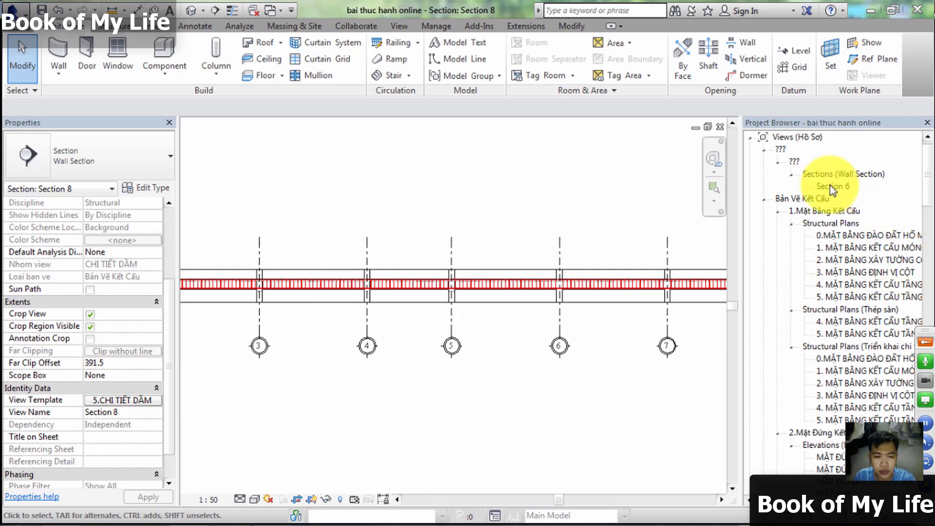
pyautogui.click(58, 9)
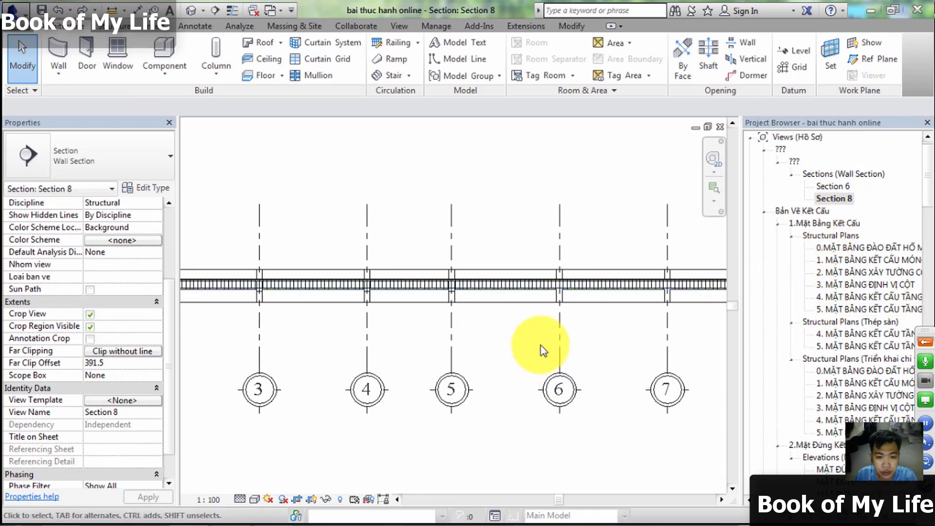
pyautogui.scroll(3, 399, 289)
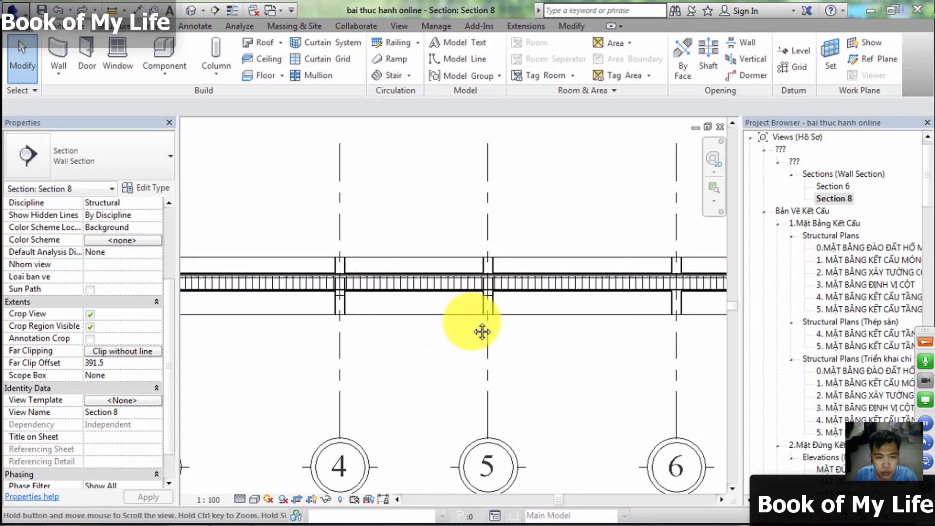
pyautogui.moveTo(530, 273); pyautogui.dragTo(480, 303, button='middle')
pyautogui.moveTo(575, 250); pyautogui.dragTo(509, 250, button='middle')
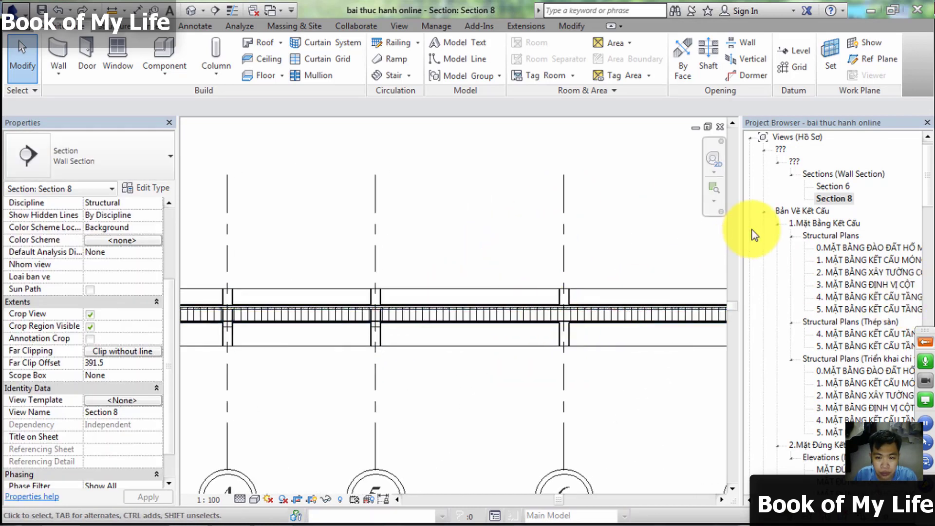
pyautogui.click(835, 199)
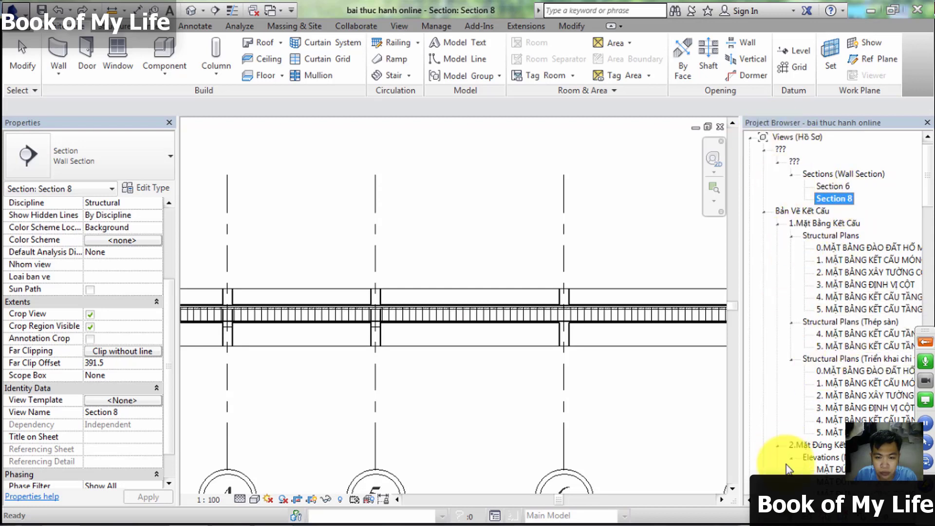
pyautogui.scroll(-1, 778, 369)
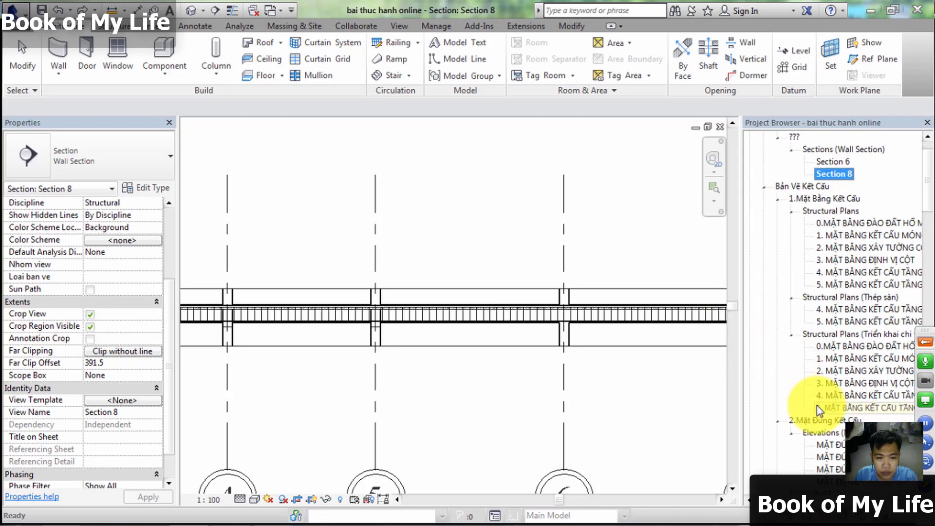
pyautogui.scroll(1, 816, 405)
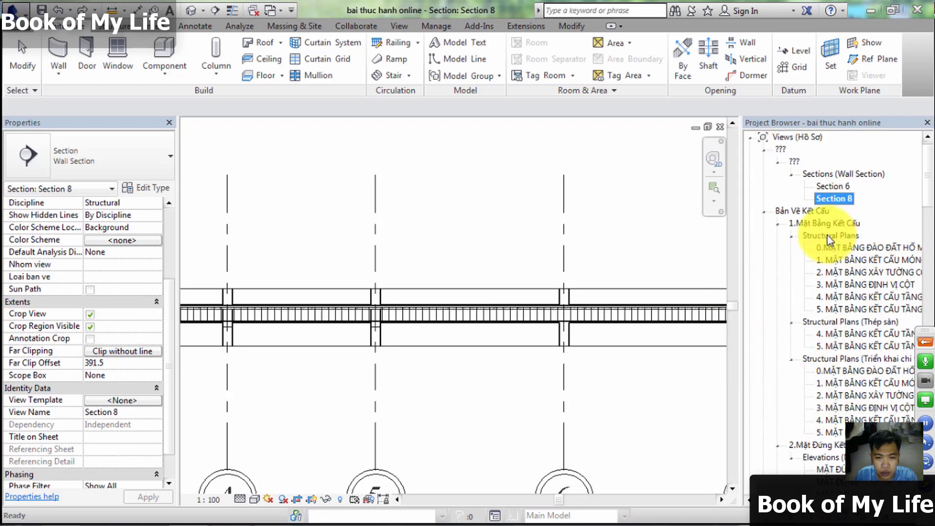
pyautogui.scroll(-5, 926, 180)
pyautogui.scroll(5, 830, 194)
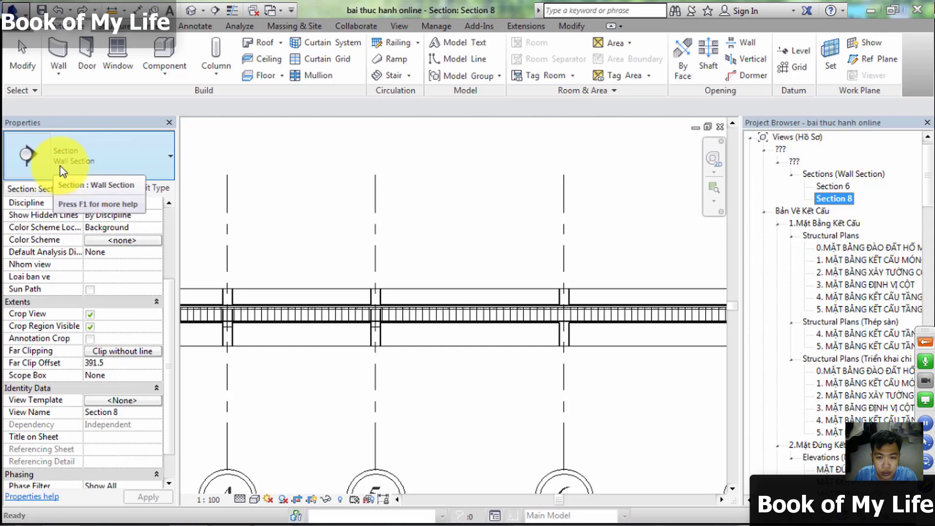
pyautogui.click(159, 187)
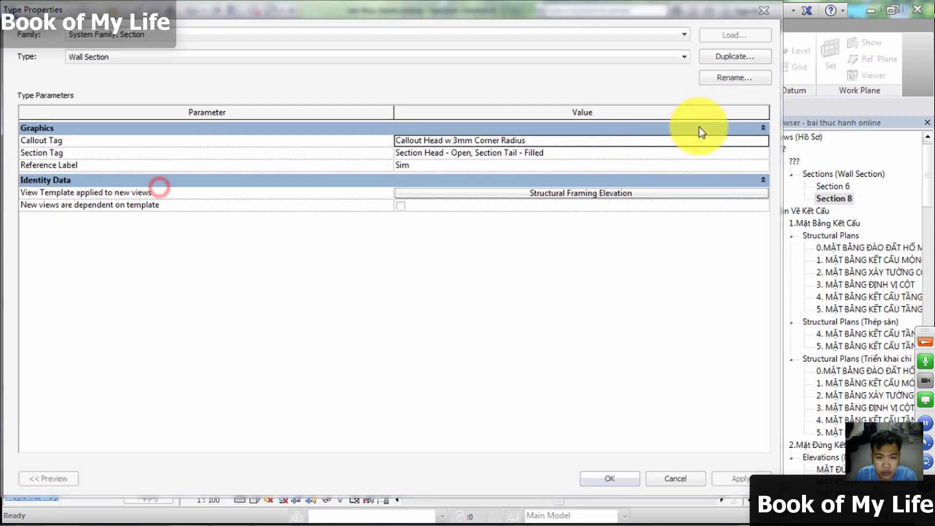
pyautogui.click(733, 77)
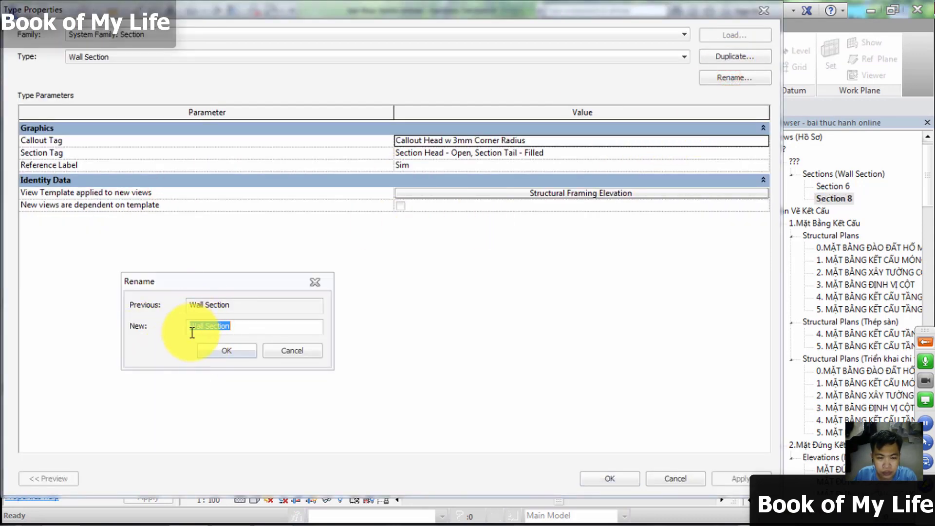
pyautogui.press('Escape')
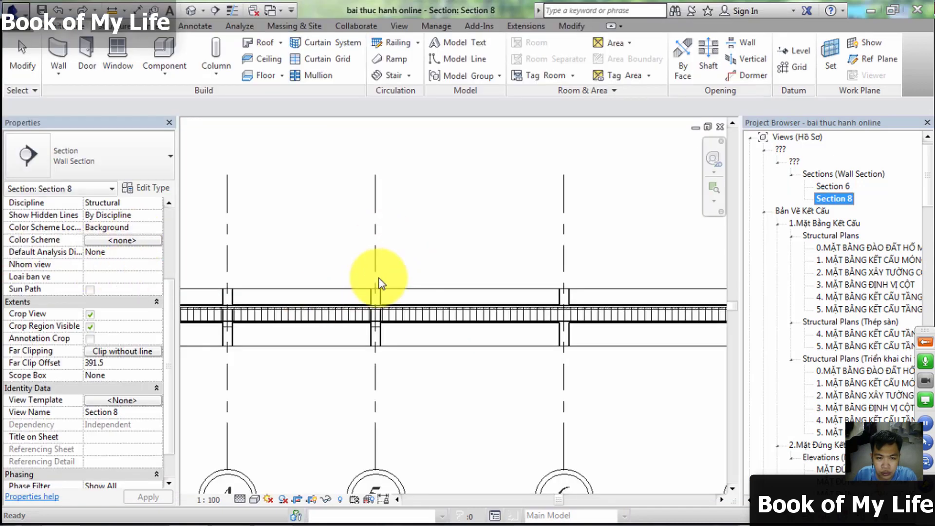
pyautogui.click(78, 156)
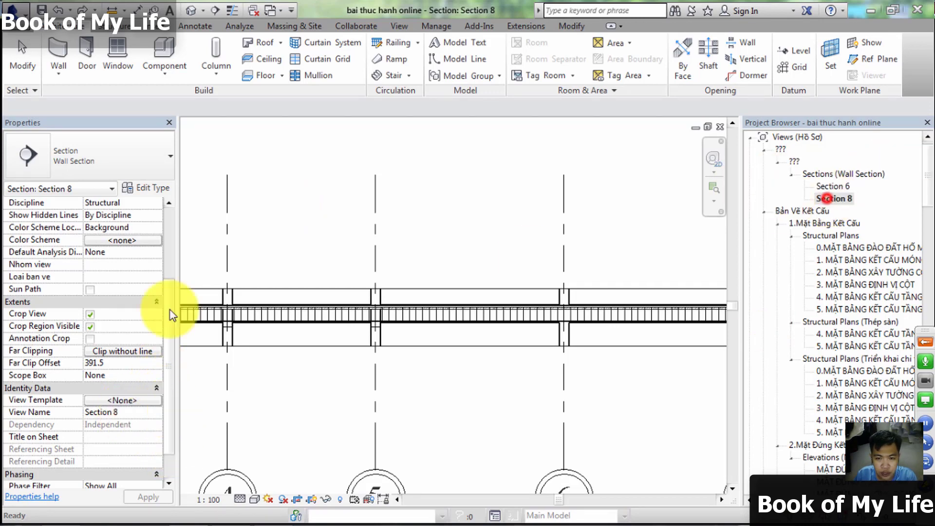
# - Set Nhom view to CHI TIẾT DẦM and Loai ban ve to Bản Vẽ Kết Cấu
pyautogui.moveTo(169, 418)
pyautogui.mouseDown()
pyautogui.moveTo(170, 449)
pyautogui.moveTo(171, 397)
pyautogui.mouseUp()
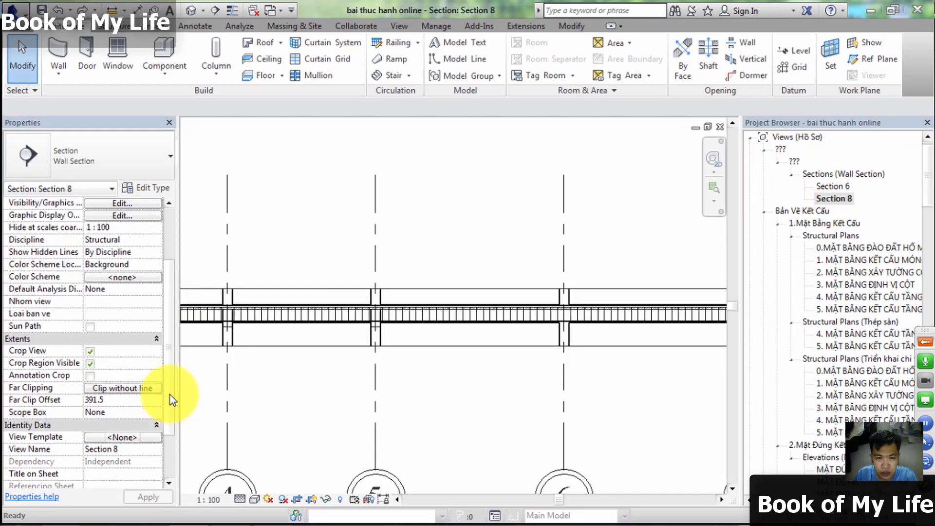
pyautogui.click(106, 303)
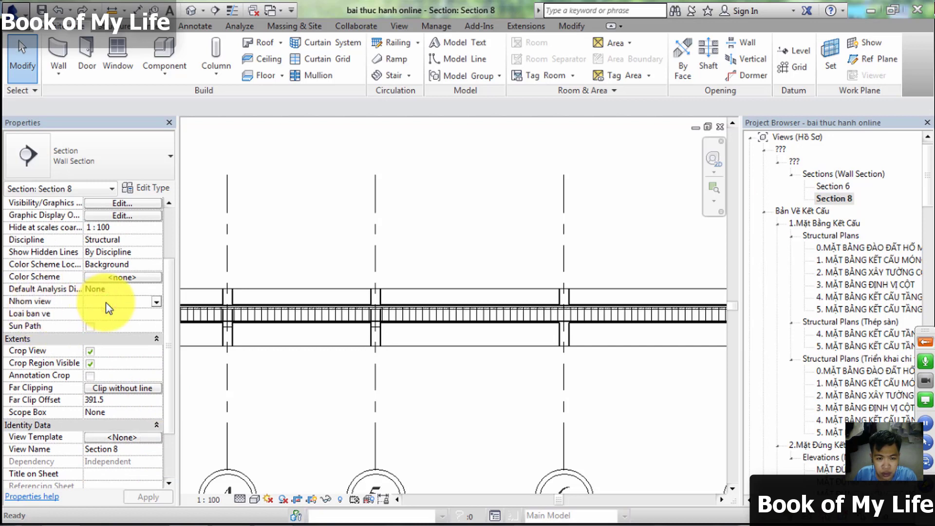
pyautogui.click(106, 303)
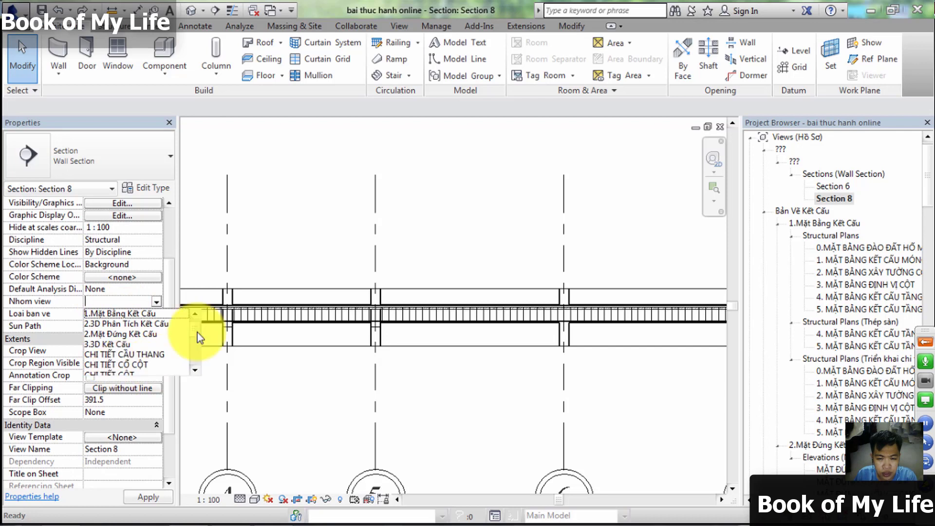
pyautogui.moveTo(197, 332); pyautogui.dragTo(197, 340)
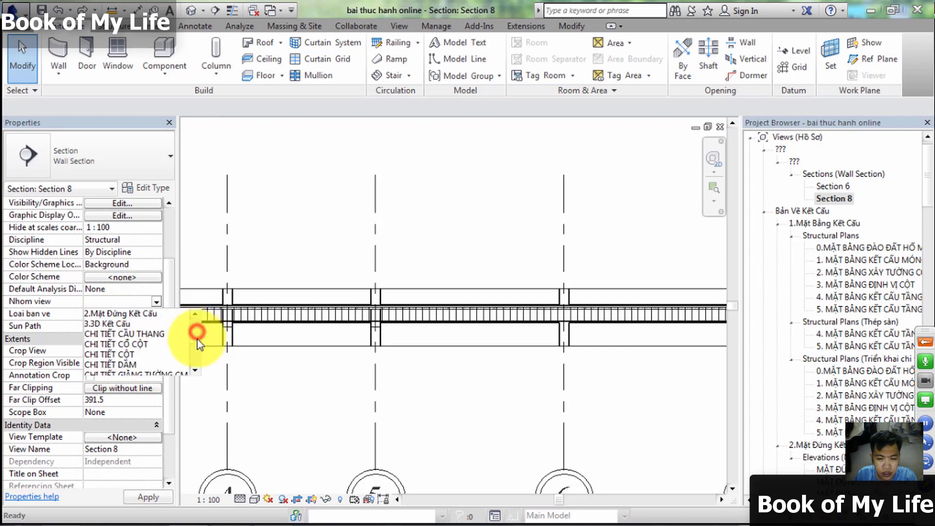
pyautogui.click(133, 363)
pyautogui.click(156, 315)
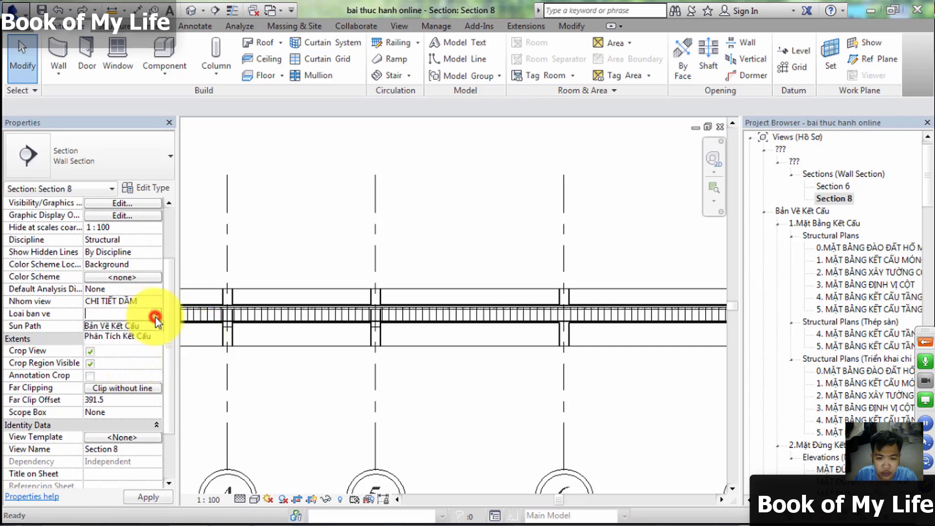
pyautogui.click(135, 325)
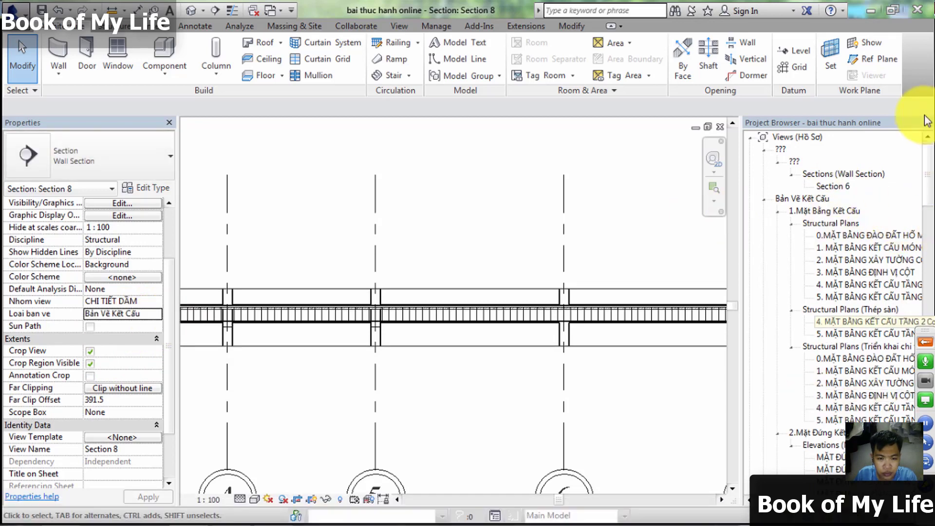
# - Locate Section 8 under the CHI TIẾT DẦM group in the Project Browser
pyautogui.moveTo(925, 172); pyautogui.dragTo(930, 238)
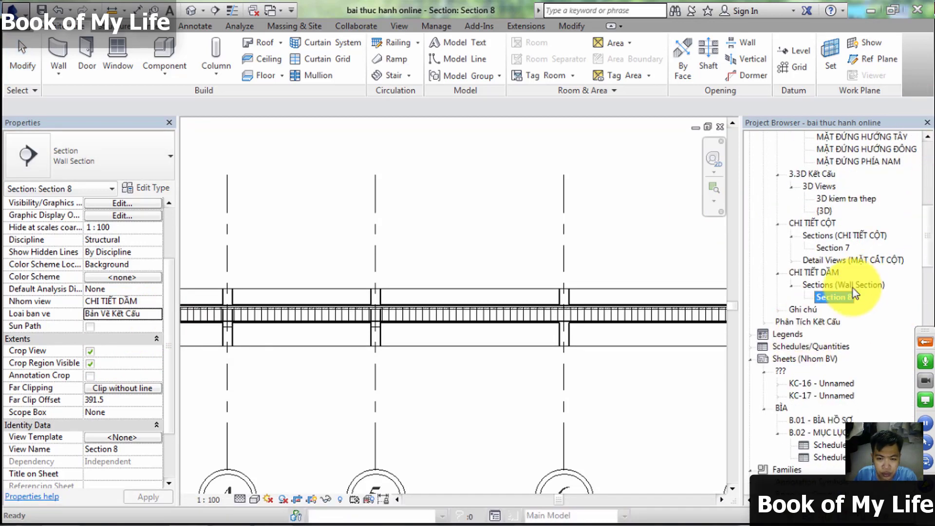
pyautogui.click(818, 271)
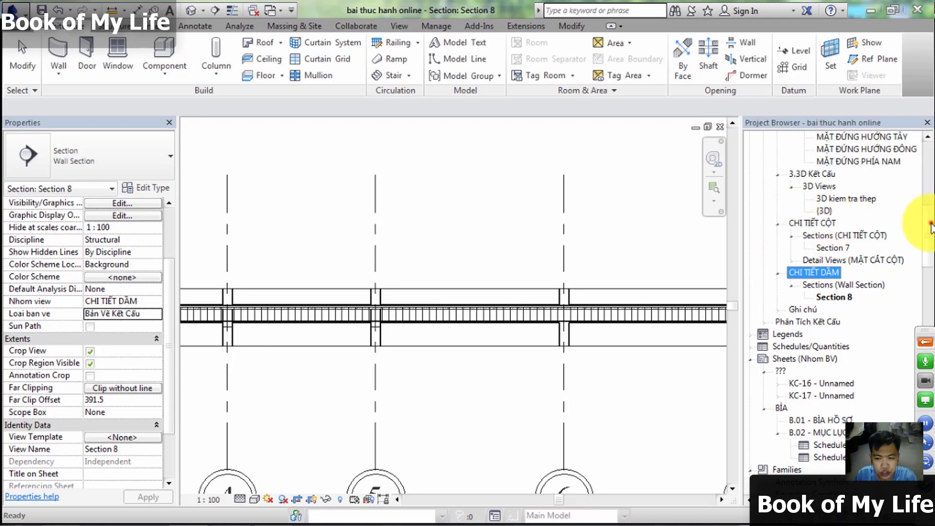
pyautogui.moveTo(931, 227); pyautogui.dragTo(928, 146)
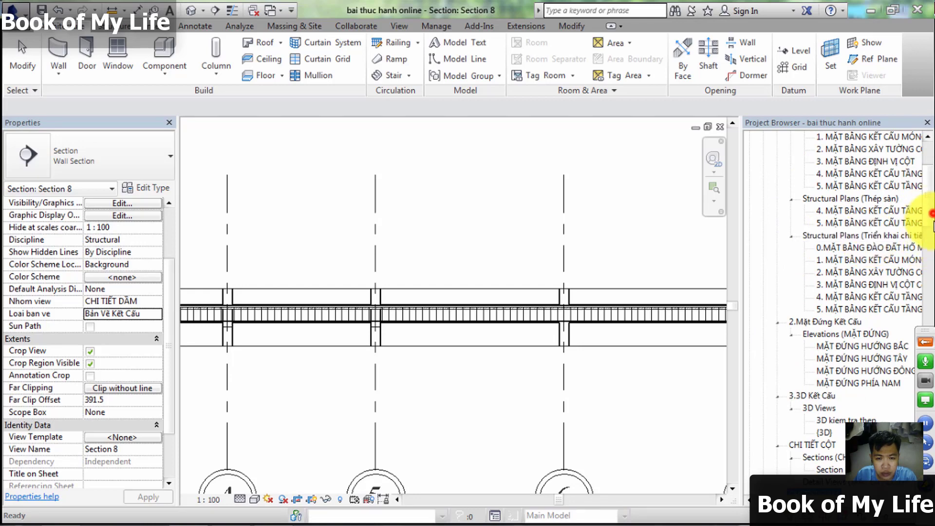
pyautogui.moveTo(931, 213); pyautogui.dragTo(928, 244)
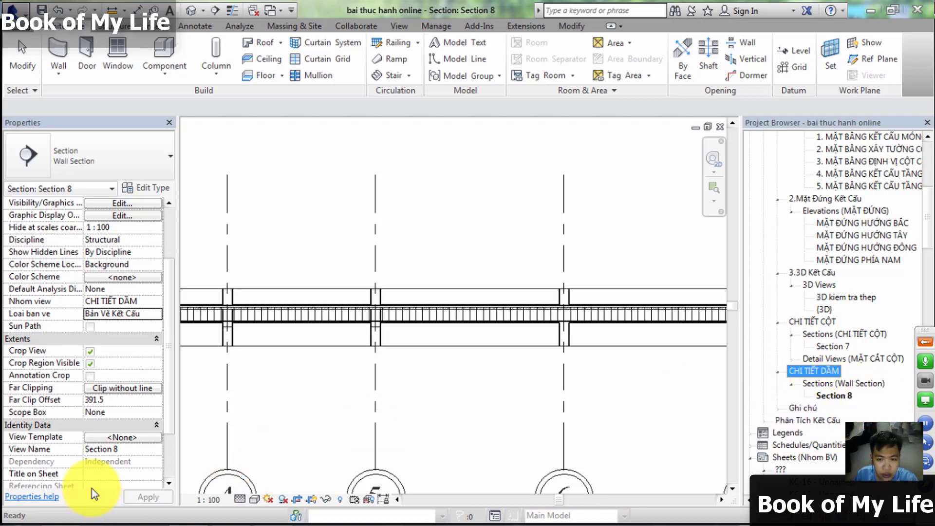
pyautogui.scroll(2, 895, 194)
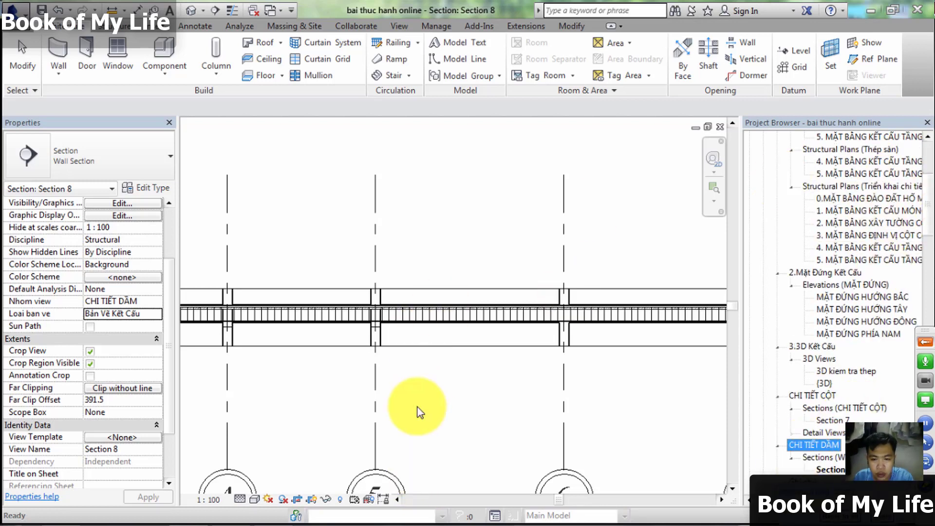
pyautogui.click(823, 470)
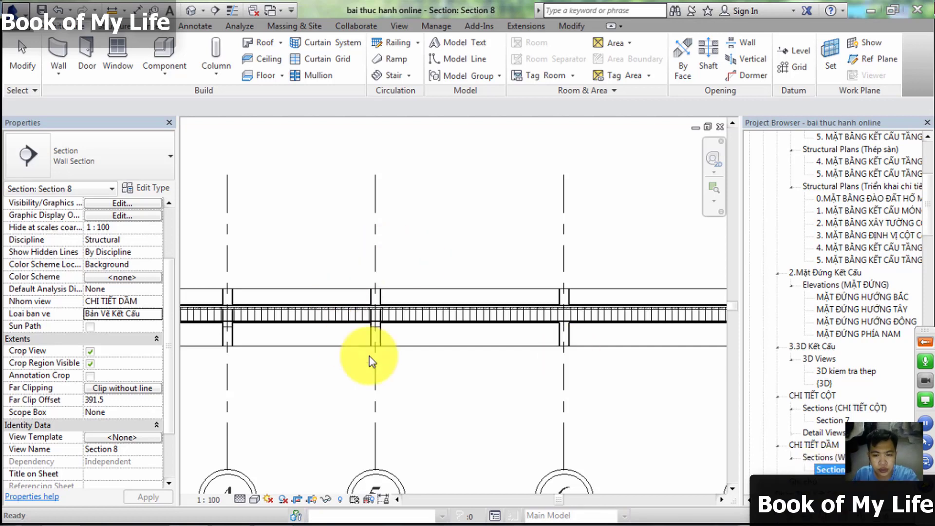
# - Preview the view templates available for Section 8 without applying one
pyautogui.scroll(1, 470, 350)
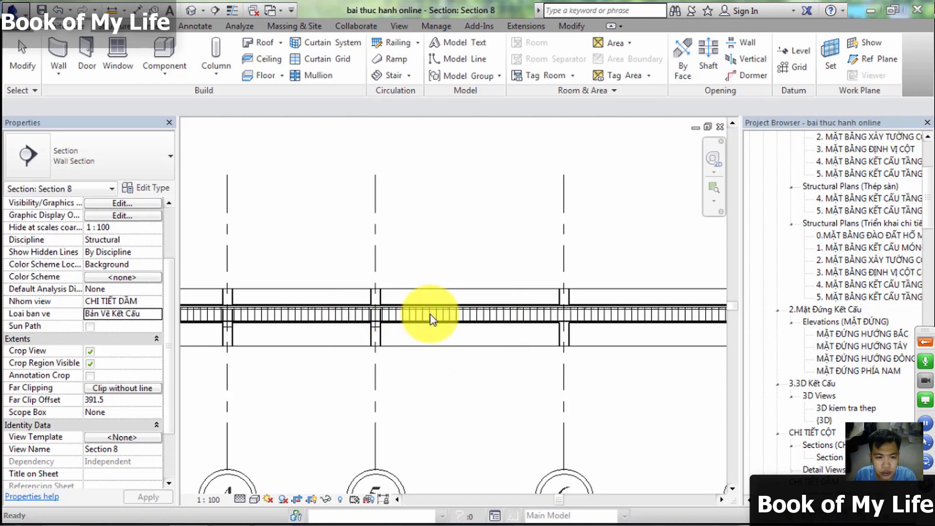
pyautogui.scroll(-1, 799, 423)
pyautogui.scroll(-1, 799, 423)
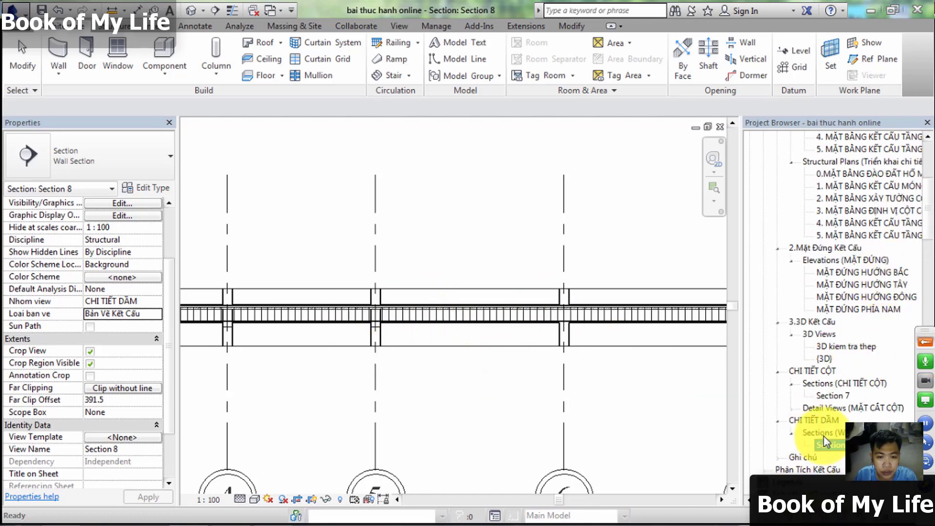
pyautogui.click(117, 436)
pyautogui.press('Escape')
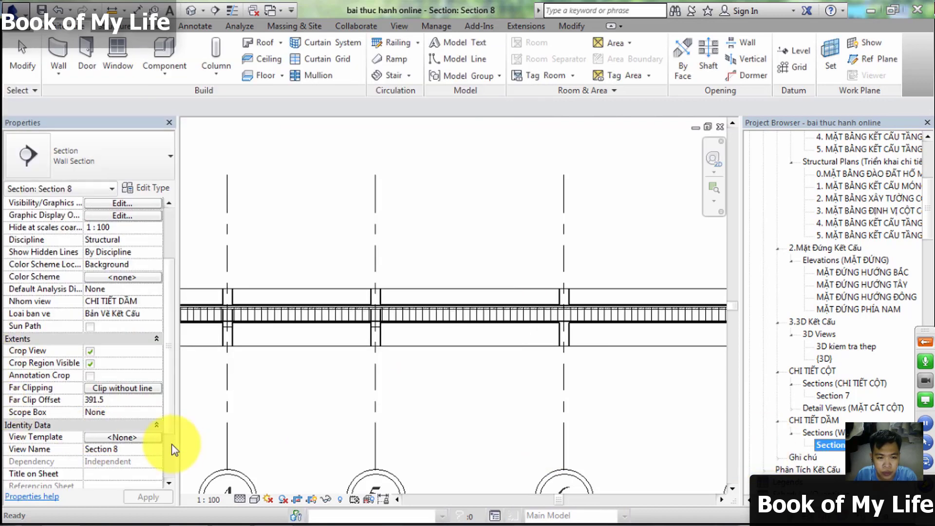
# - Reapply 5.CHI TIẾT DẦM to Section 8 with V/G Overrides Filters included
pyautogui.click(144, 438)
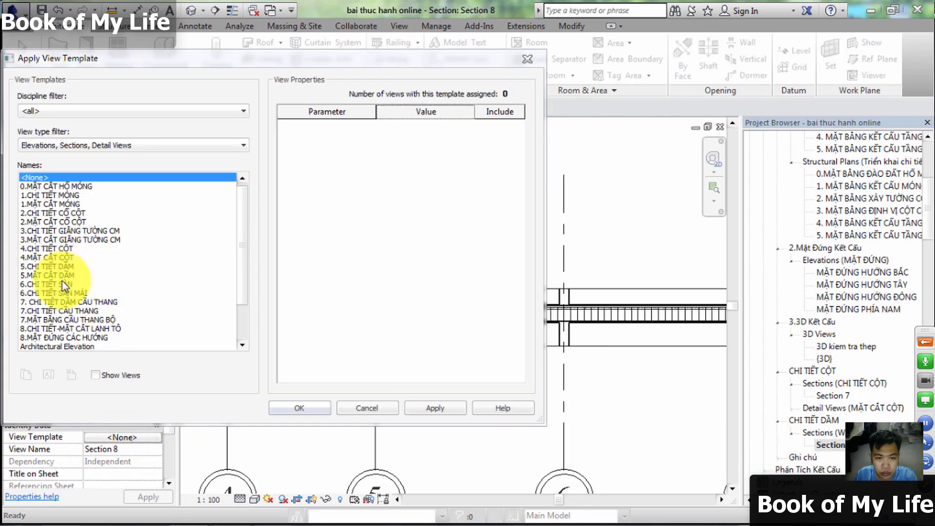
pyautogui.click(60, 266)
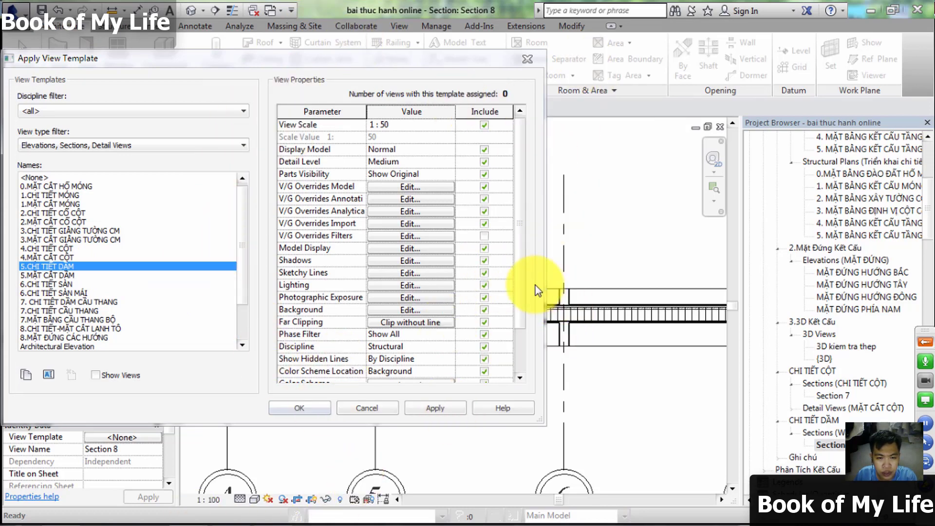
pyautogui.click(484, 237)
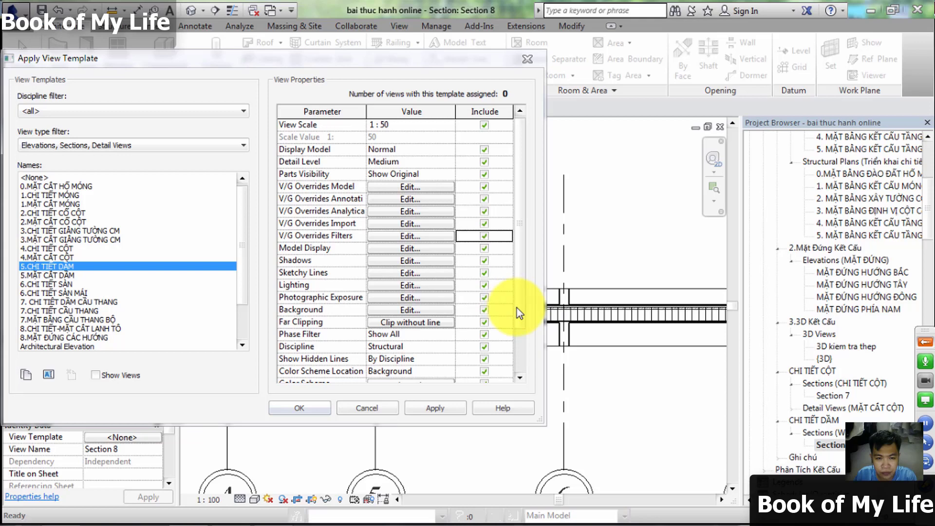
pyautogui.scroll(-2, 516, 308)
pyautogui.scroll(-2, 515, 328)
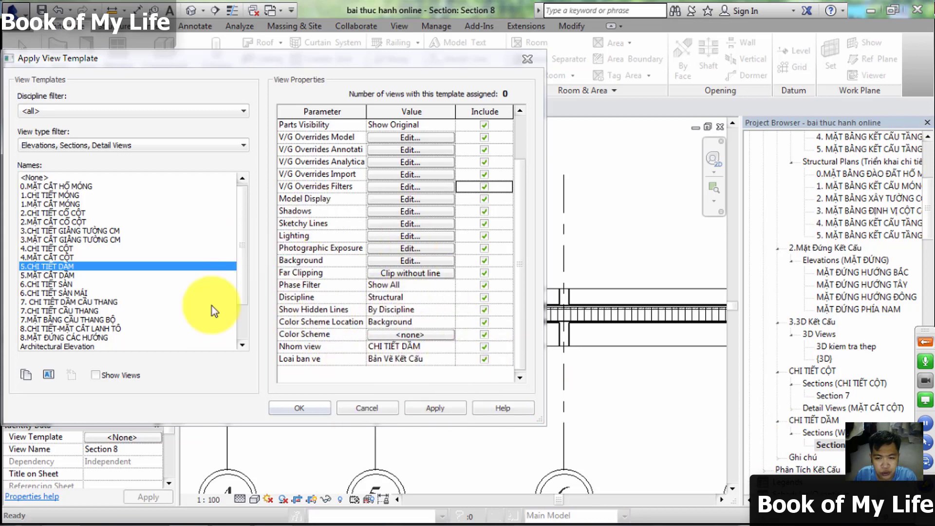
pyautogui.click(441, 411)
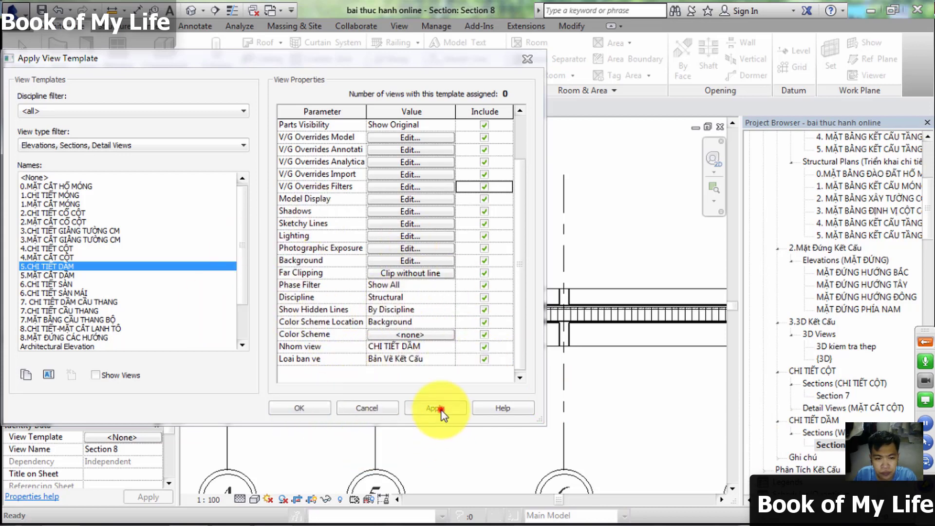
pyautogui.click(299, 408)
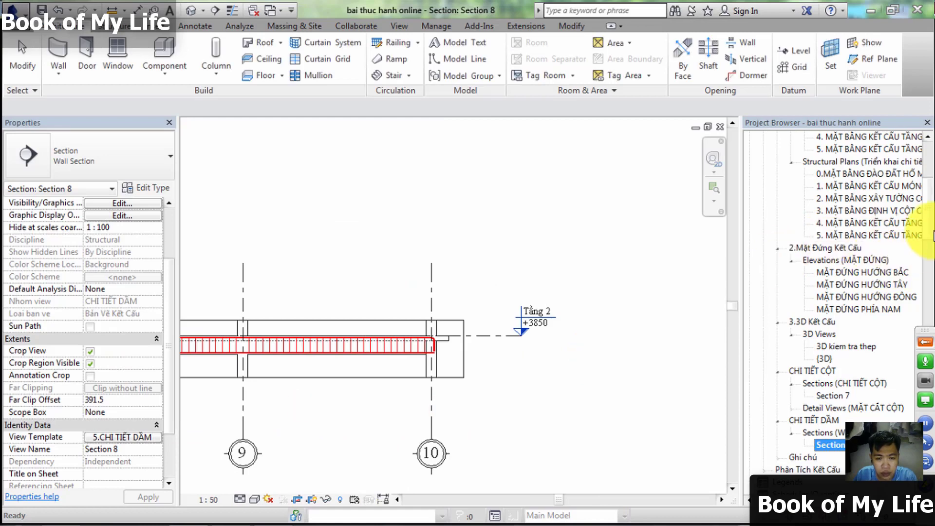
# - Select Section 6 in the Project Browser and apply the 5.CHI TIẾT DẦM template
pyautogui.moveTo(926, 198); pyautogui.dragTo(929, 165)
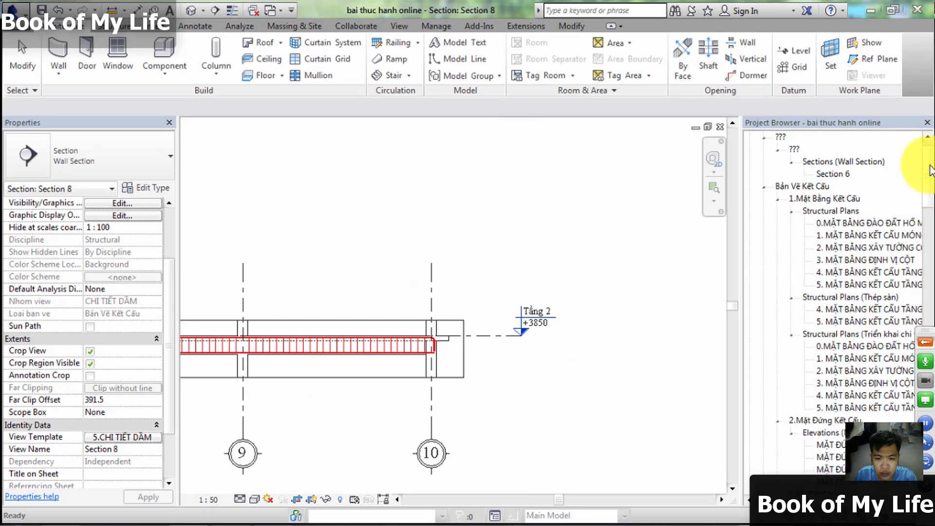
pyautogui.click(838, 174)
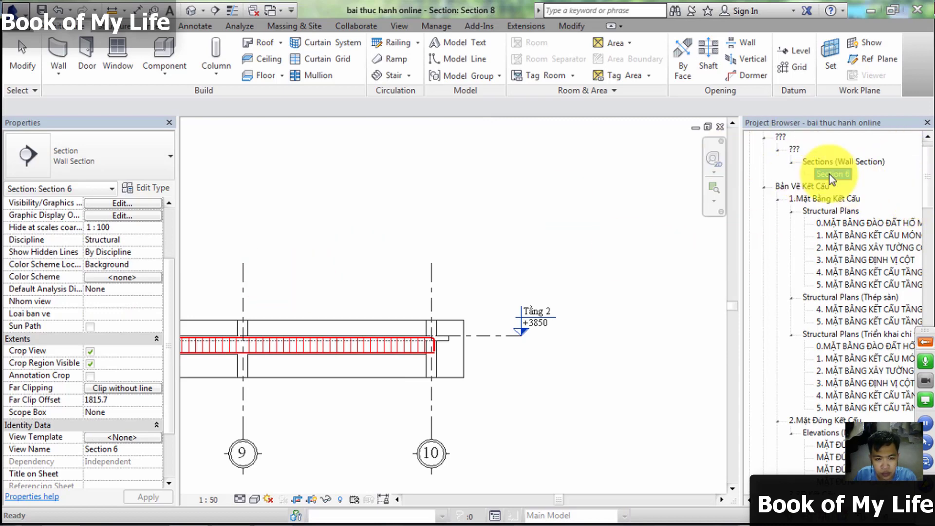
pyautogui.click(117, 438)
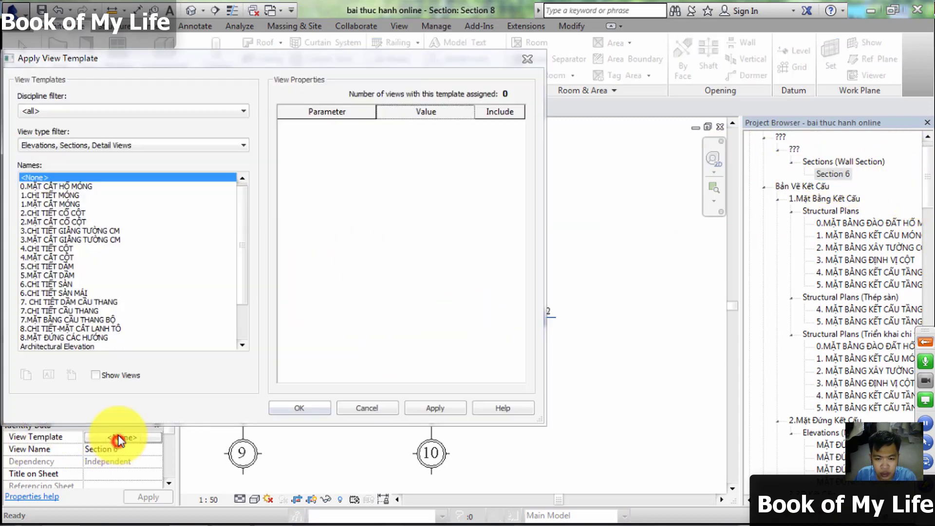
pyautogui.click(48, 276)
pyautogui.click(62, 266)
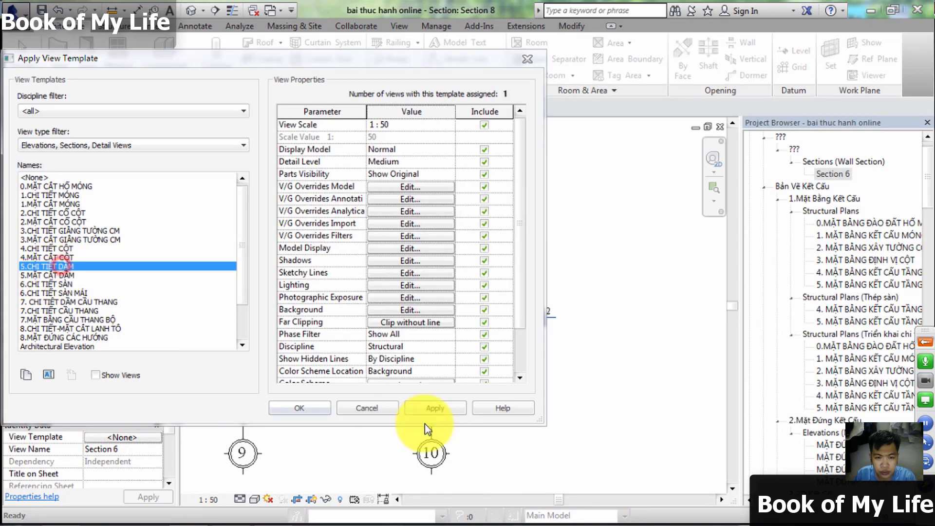
pyautogui.click(298, 409)
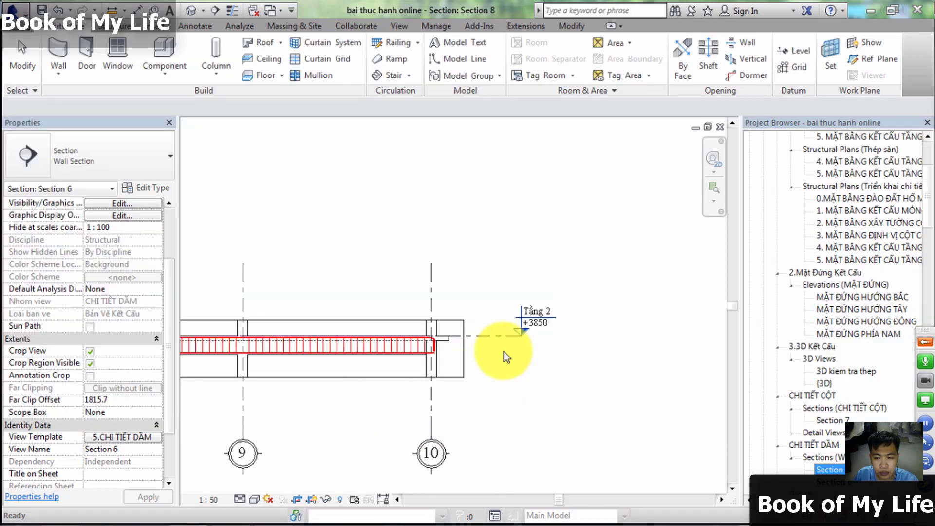
# - Open the Section 6 column view and review its template settings
pyautogui.doubleClick(831, 470)
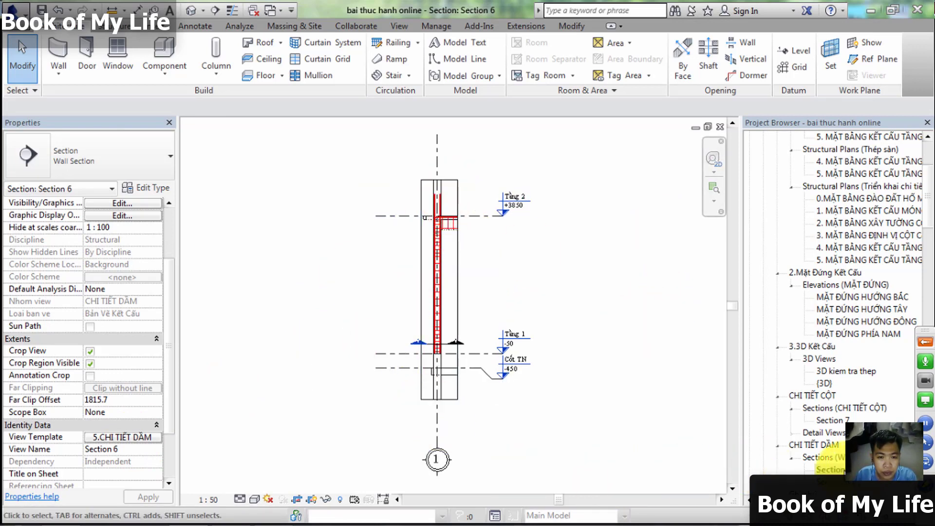
pyautogui.click(127, 438)
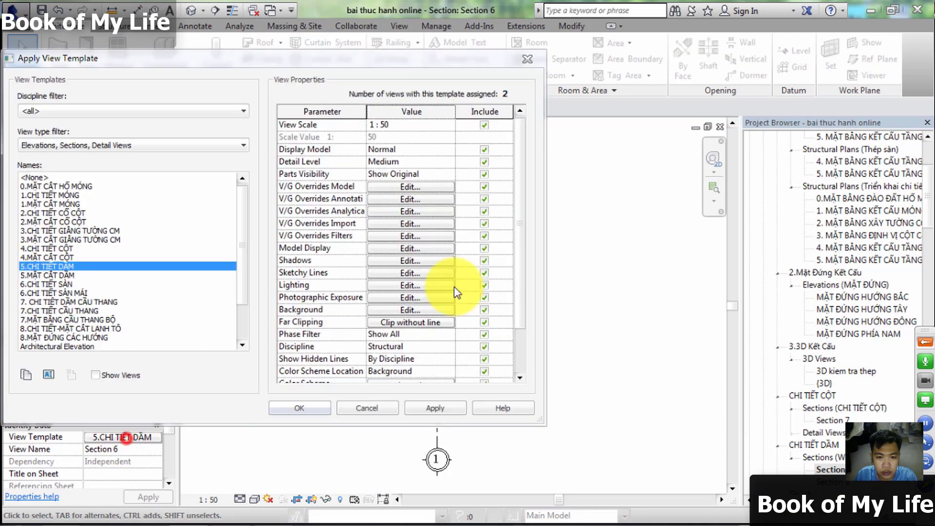
pyautogui.scroll(-2, 527, 309)
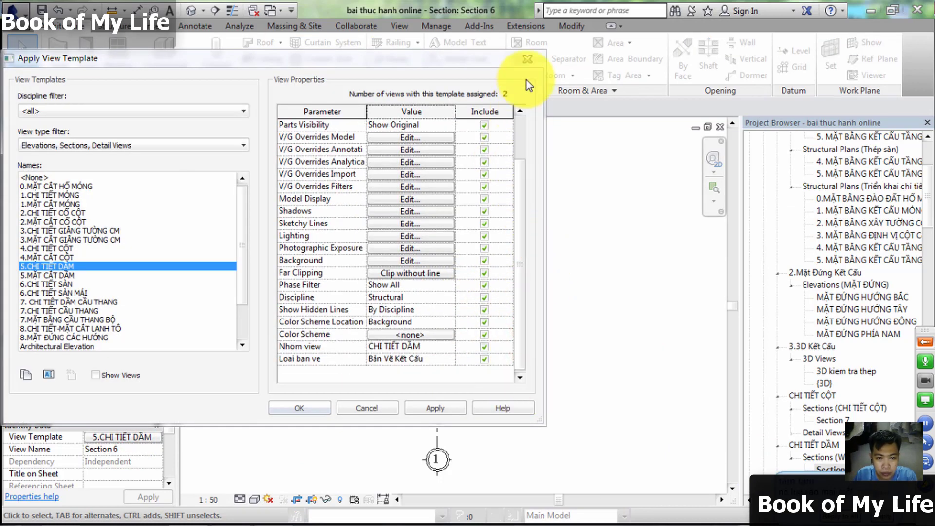
pyautogui.click(527, 58)
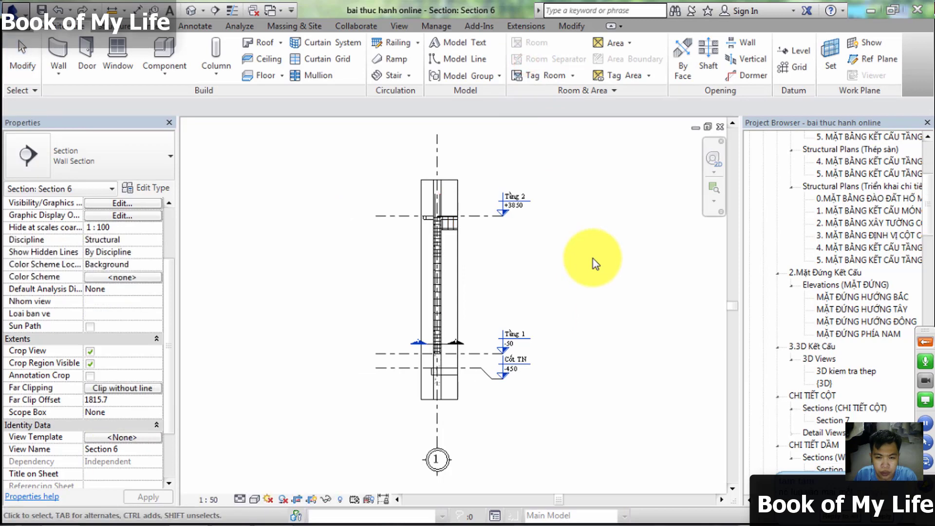
# - Zoom in on the Section 6 column cut from Cốt TN to Tầng 2
pyautogui.click(913, 186)
pyautogui.scroll(2, 910, 195)
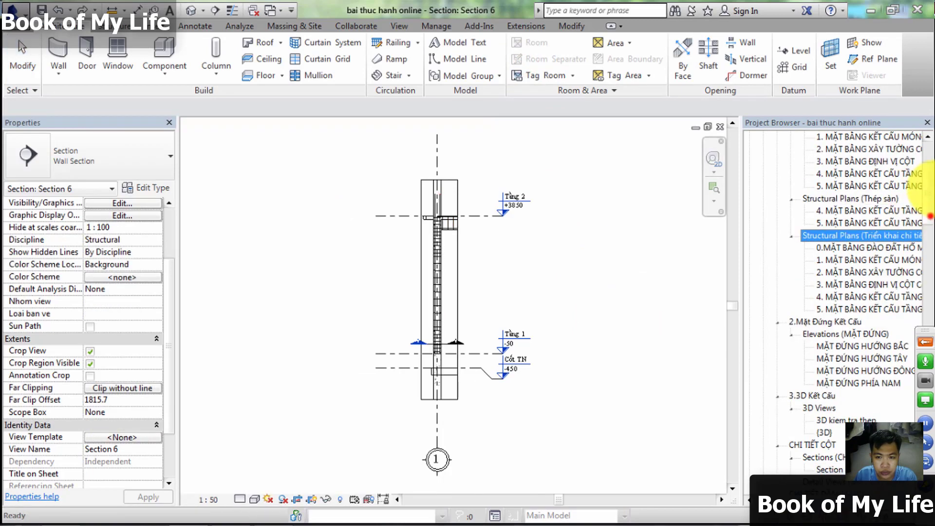
pyautogui.scroll(2, 852, 209)
pyautogui.scroll(1, 806, 225)
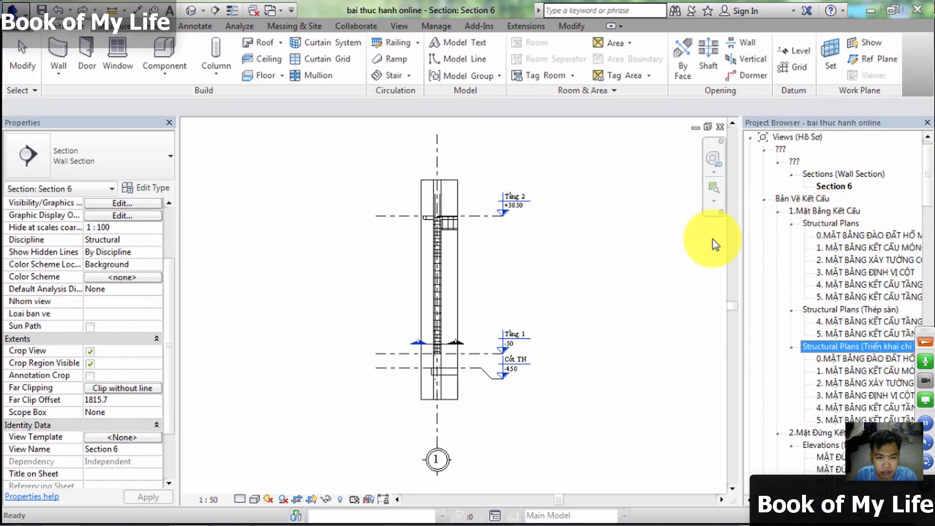
pyautogui.click(525, 291)
pyautogui.scroll(3, 414, 268)
pyautogui.scroll(2, 423, 312)
pyautogui.scroll(2, 497, 317)
pyautogui.scroll(-2, 461, 280)
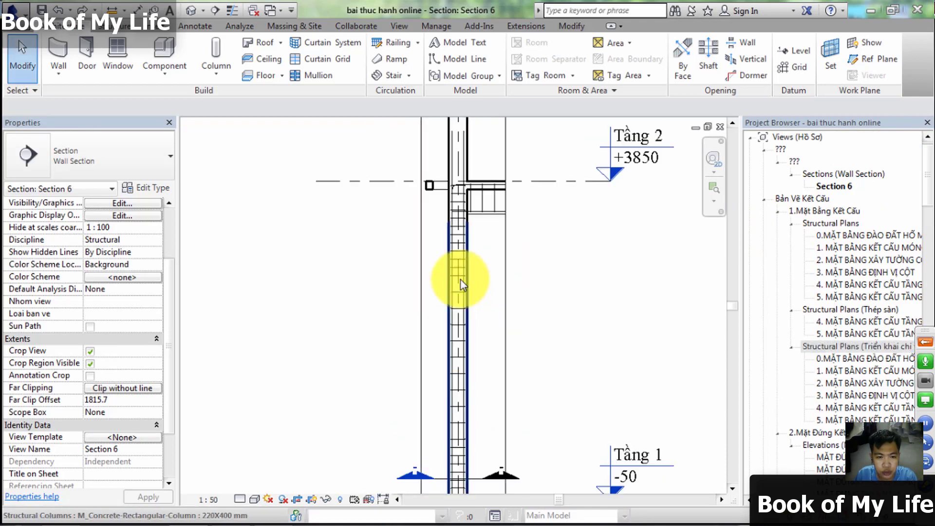
pyautogui.scroll(-1, 461, 279)
pyautogui.scroll(-1, 459, 276)
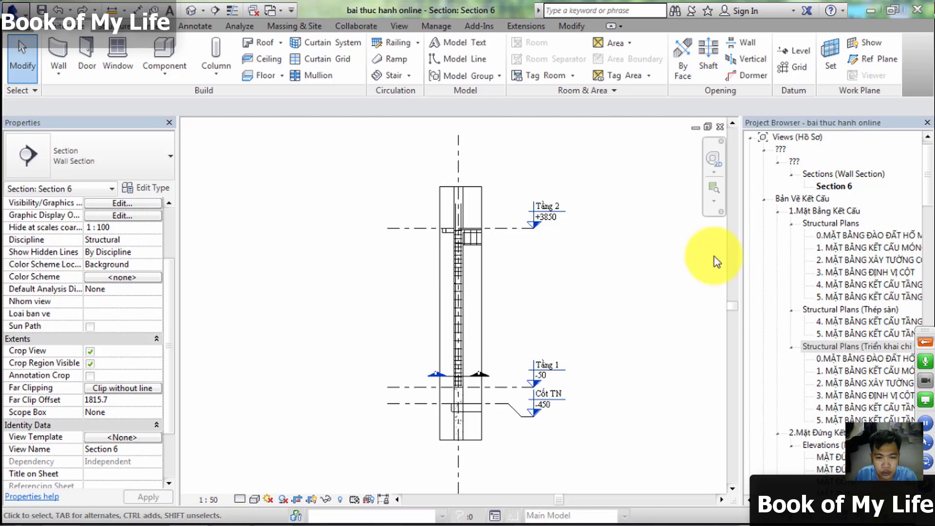
# - Close the Section 6 view and pan Section 8 to show beam grids 8 to 10
pyautogui.click(721, 126)
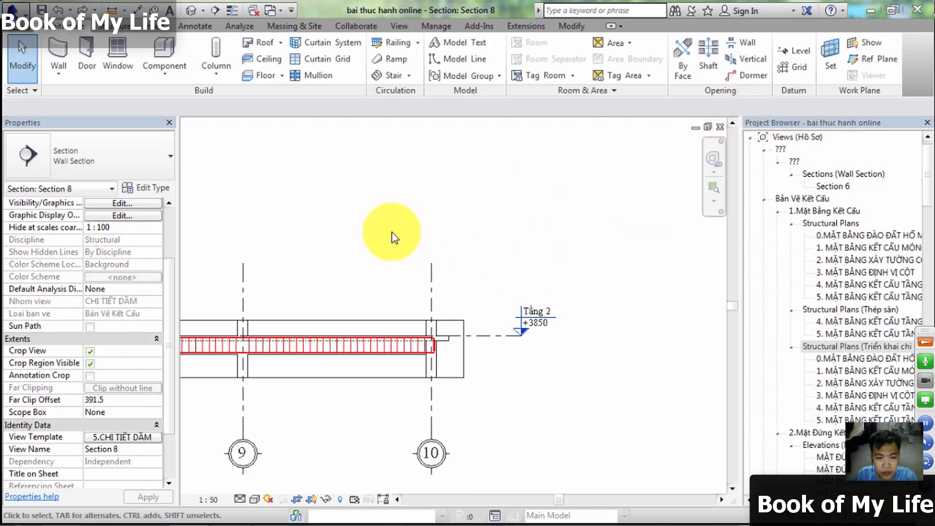
pyautogui.moveTo(390, 236); pyautogui.dragTo(576, 242, button='middle')
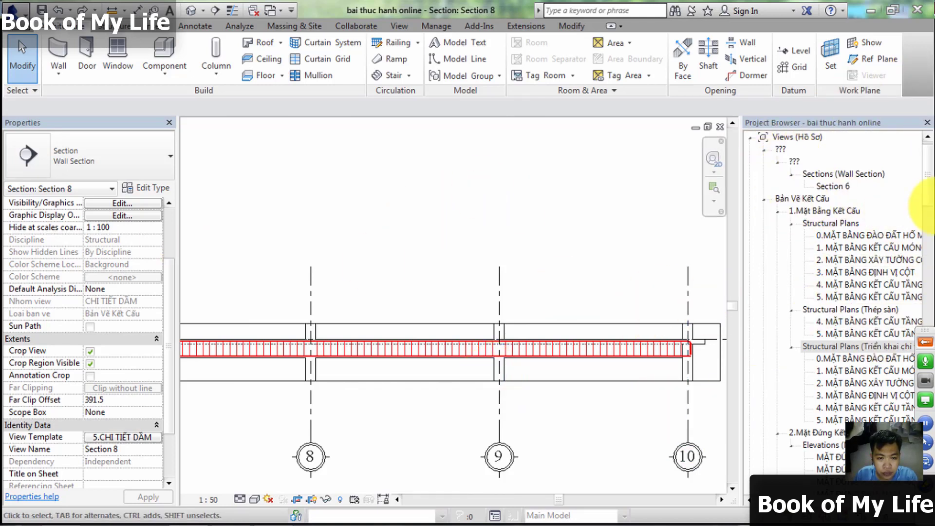
pyautogui.scroll(-12, 919, 244)
pyautogui.scroll(4, 922, 240)
pyautogui.scroll(2, 920, 219)
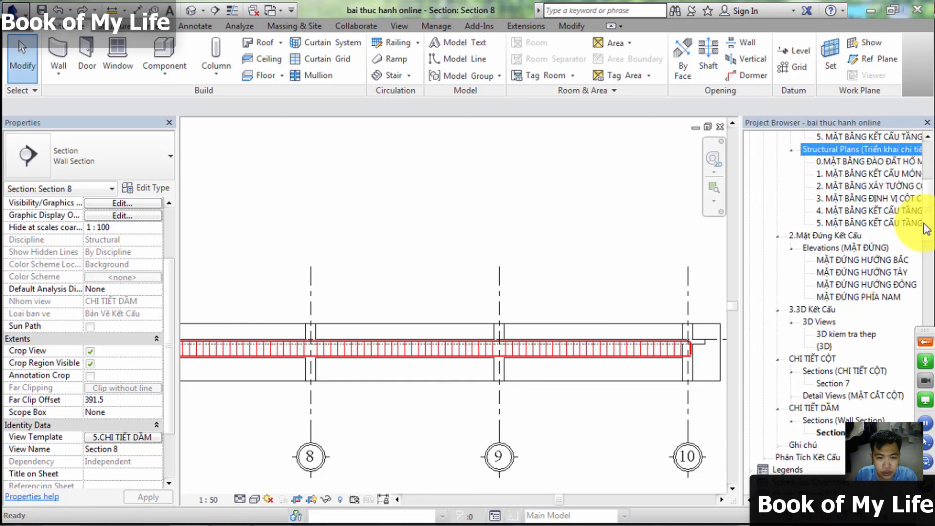
pyautogui.click(834, 433)
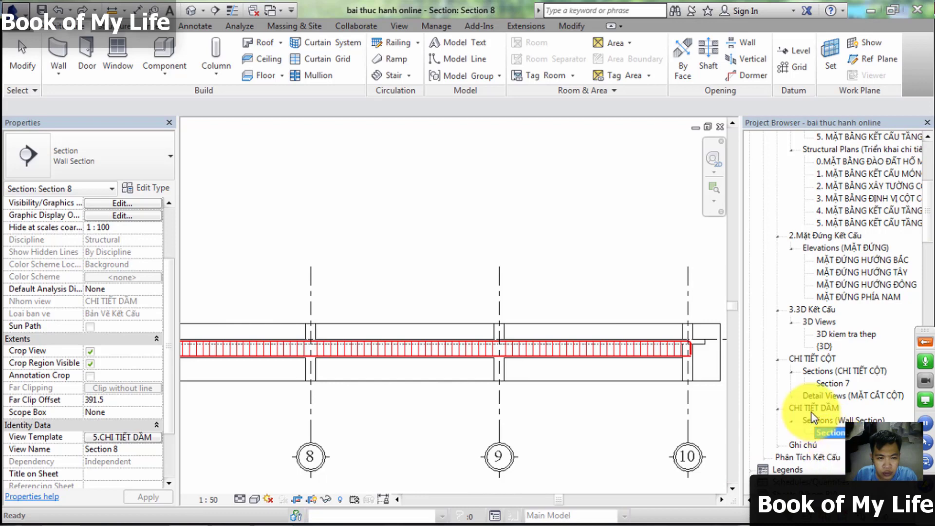
pyautogui.moveTo(927, 221); pyautogui.dragTo(927, 139)
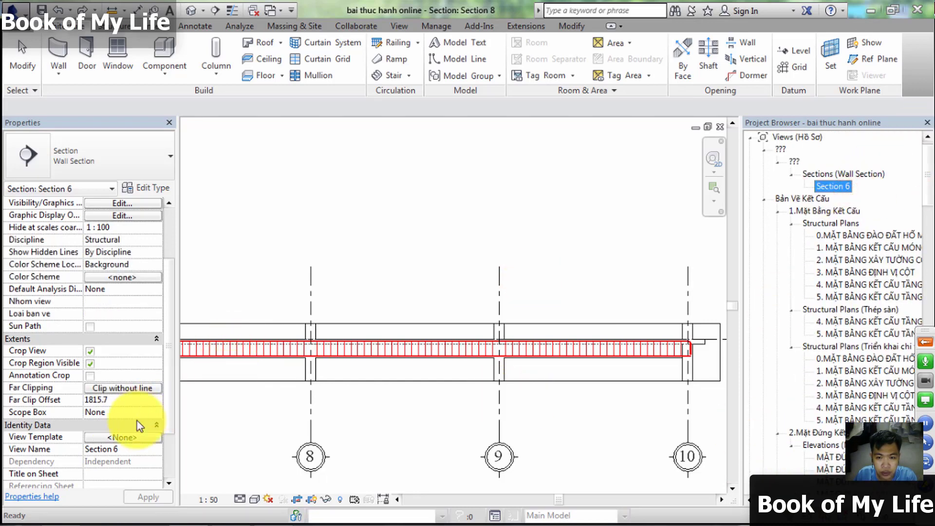
# - Check the view template choices without changing them, then show Section 8's properties
pyautogui.click(120, 438)
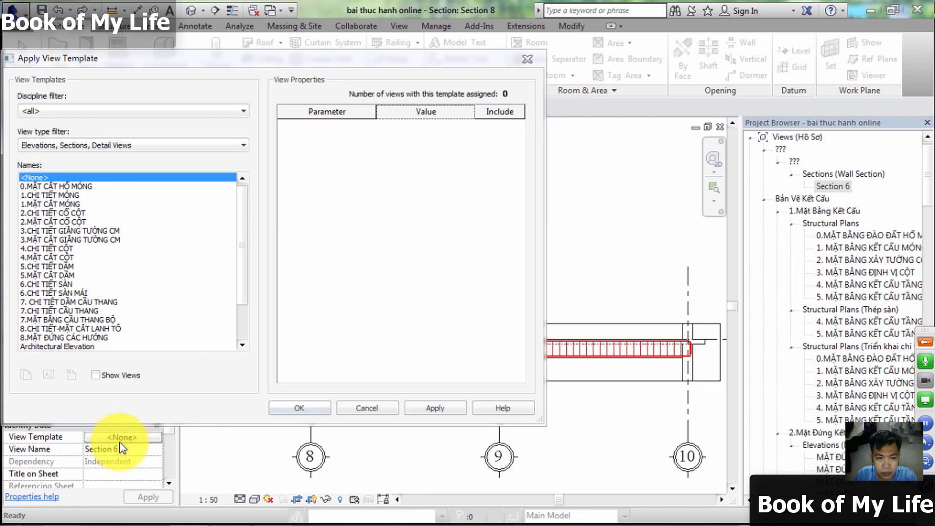
pyautogui.click(367, 408)
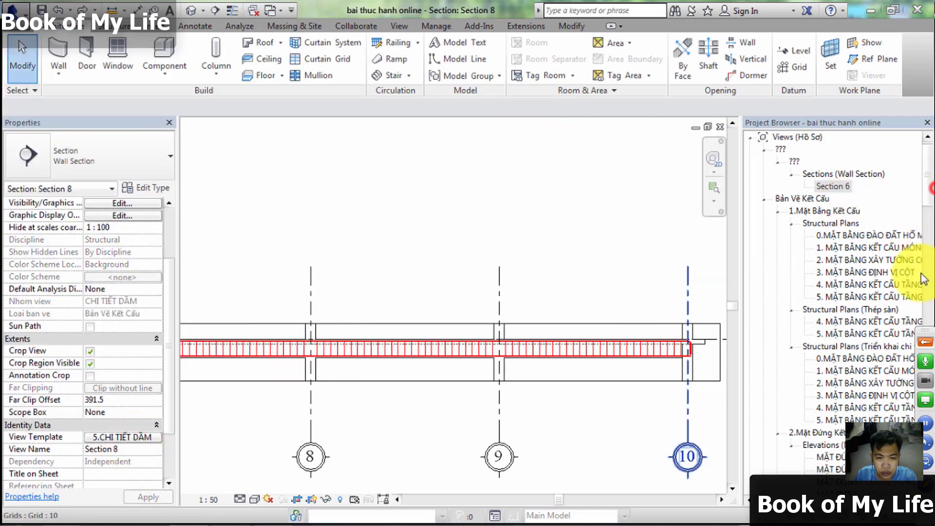
pyautogui.moveTo(926, 177)
pyautogui.mouseDown()
pyautogui.moveTo(927, 240)
pyautogui.moveTo(927, 142)
pyautogui.mouseUp()
pyautogui.moveTo(927, 183)
pyautogui.mouseDown()
pyautogui.moveTo(919, 250)
pyautogui.moveTo(922, 207)
pyautogui.moveTo(303, 307)
pyautogui.mouseUp()
pyautogui.click(365, 234)
pyautogui.scroll(-3, 487, 229)
pyautogui.scroll(-2, 428, 234)
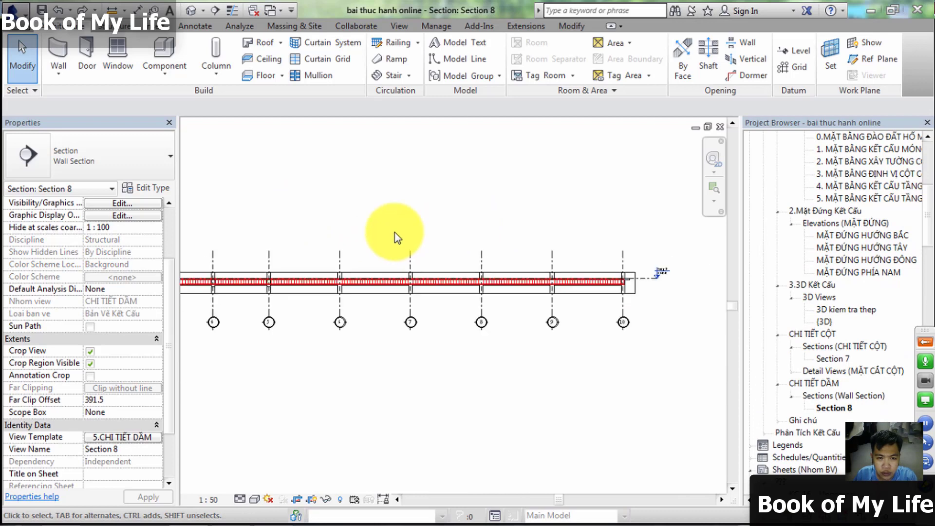
# - Pan the Section 8 beam view across grids 1 to 7 and review its properties
pyautogui.moveTo(397, 237); pyautogui.dragTo(286, 247, button='middle')
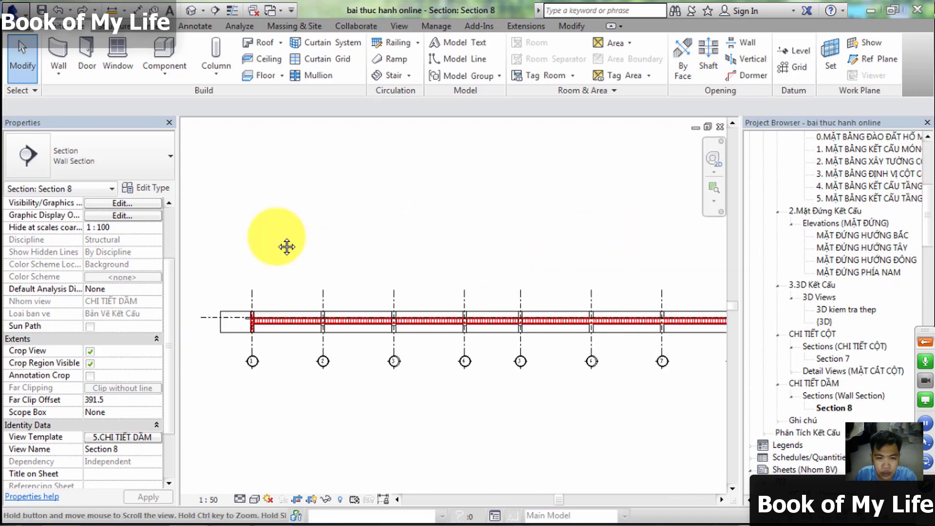
pyautogui.scroll(-1, 562, 246)
pyautogui.scroll(1, 492, 256)
pyautogui.moveTo(492, 257); pyautogui.dragTo(438, 258, button='middle')
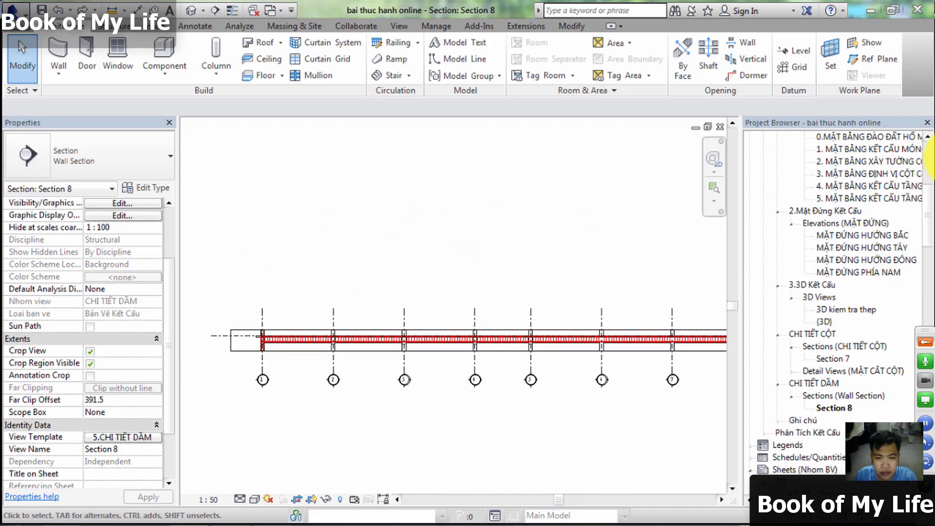
pyautogui.scroll(10, 877, 194)
pyautogui.click(831, 184)
pyautogui.scroll(-8, 877, 195)
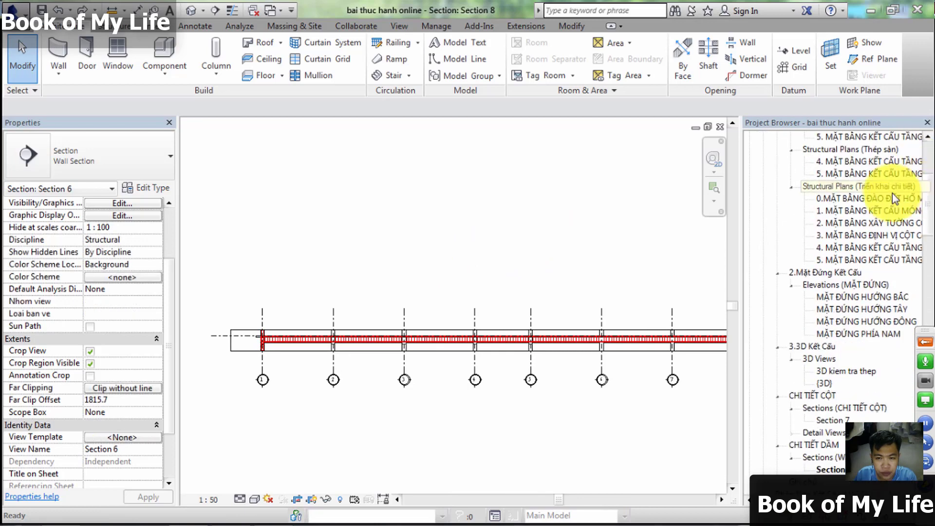
pyautogui.click(379, 230)
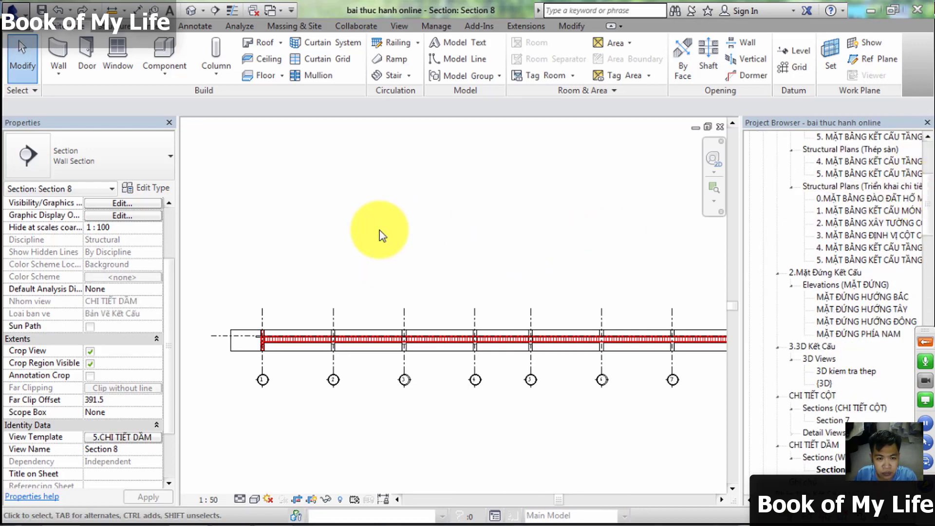
pyautogui.moveTo(413, 251); pyautogui.dragTo(314, 261, button='middle')
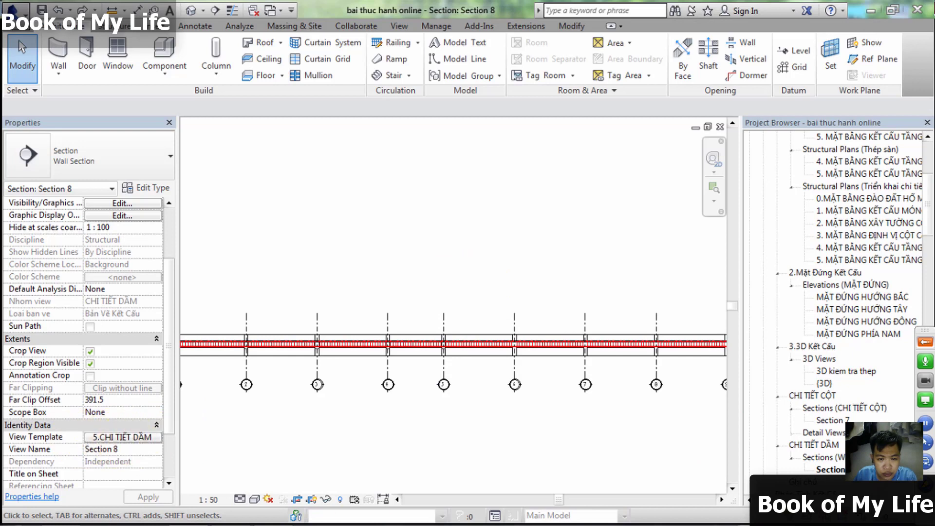
pyautogui.click(277, 508)
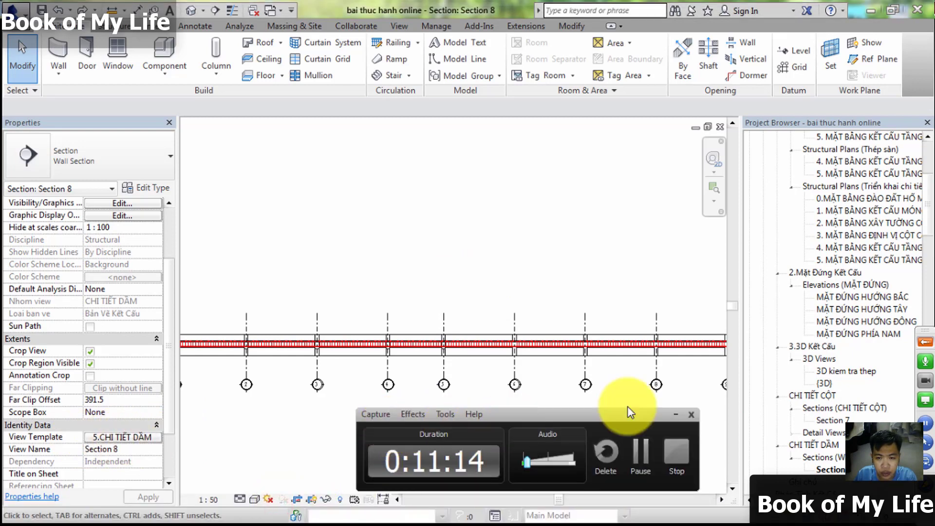
pyautogui.click(677, 415)
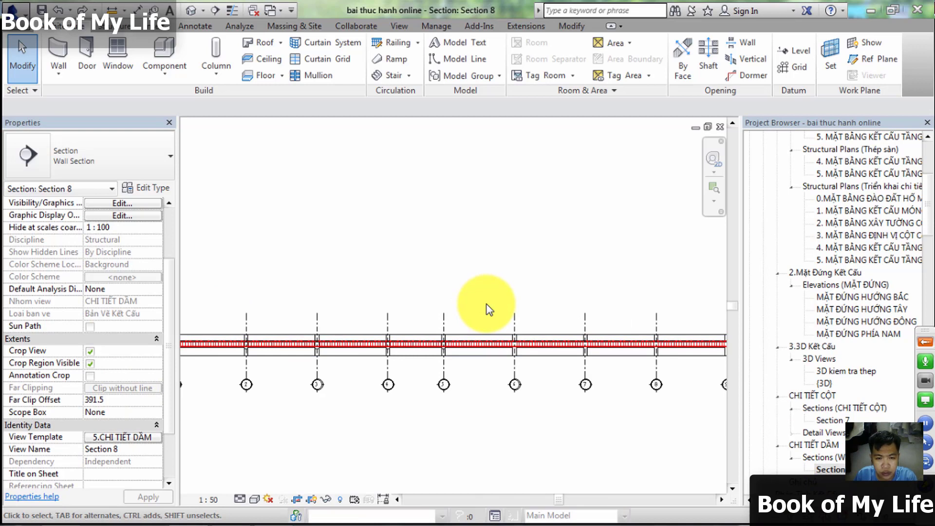
pyautogui.moveTo(518, 246); pyautogui.dragTo(507, 244, button='middle')
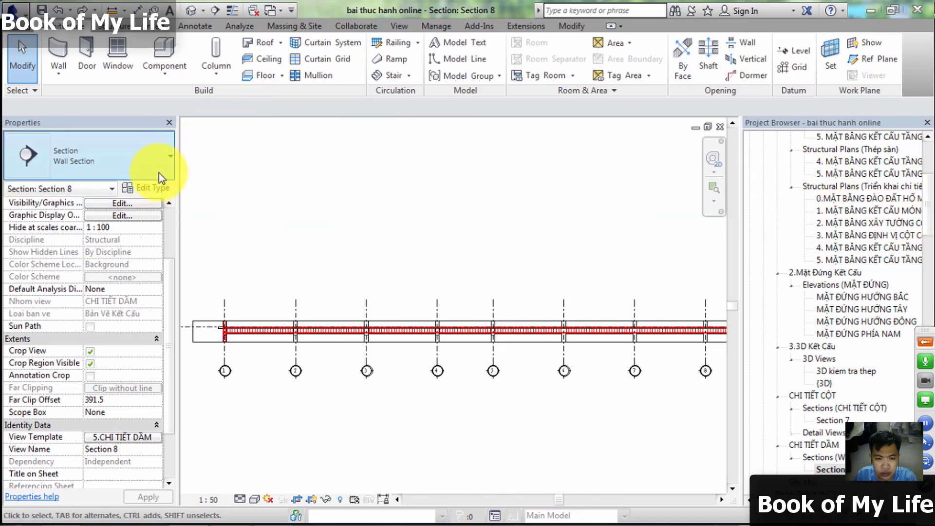
# - Duplicate the Wall Section type as a new section type named CHI TIET DAM
pyautogui.click(147, 188)
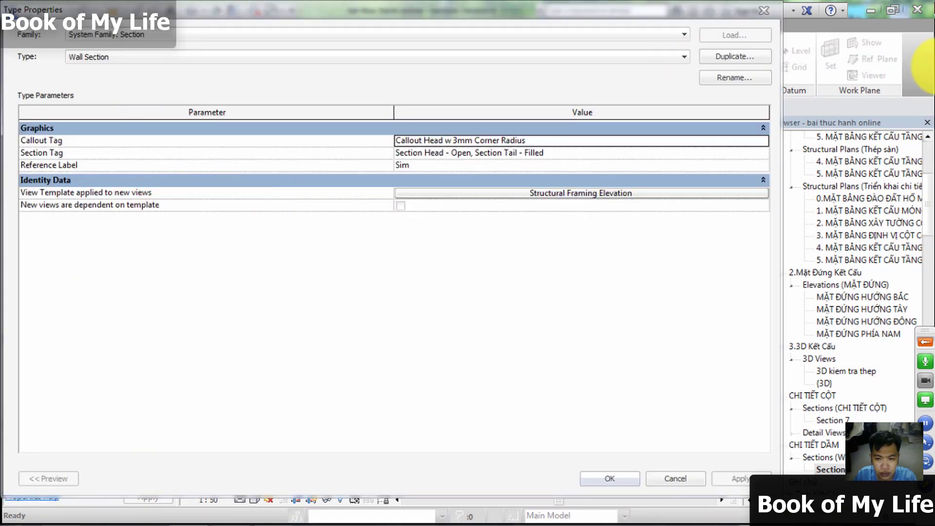
pyautogui.click(734, 56)
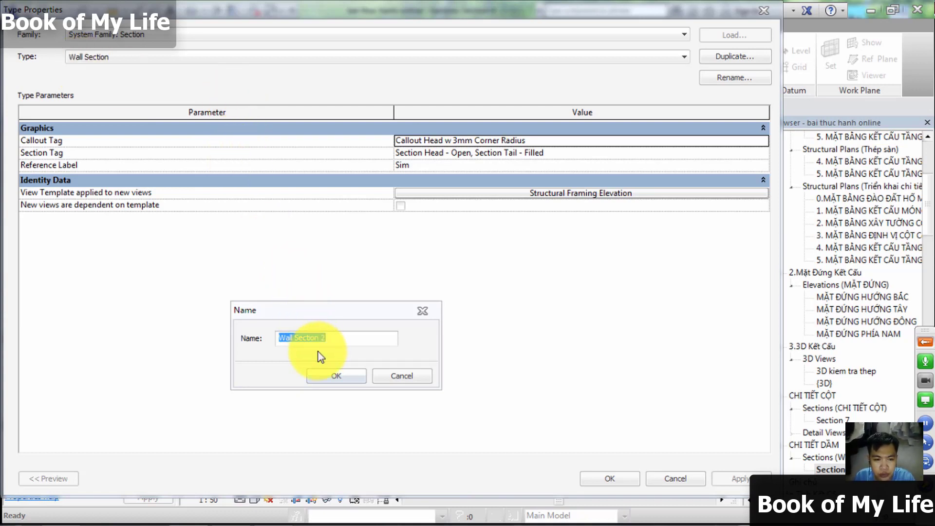
pyautogui.moveTo(337, 338); pyautogui.dragTo(258, 336)
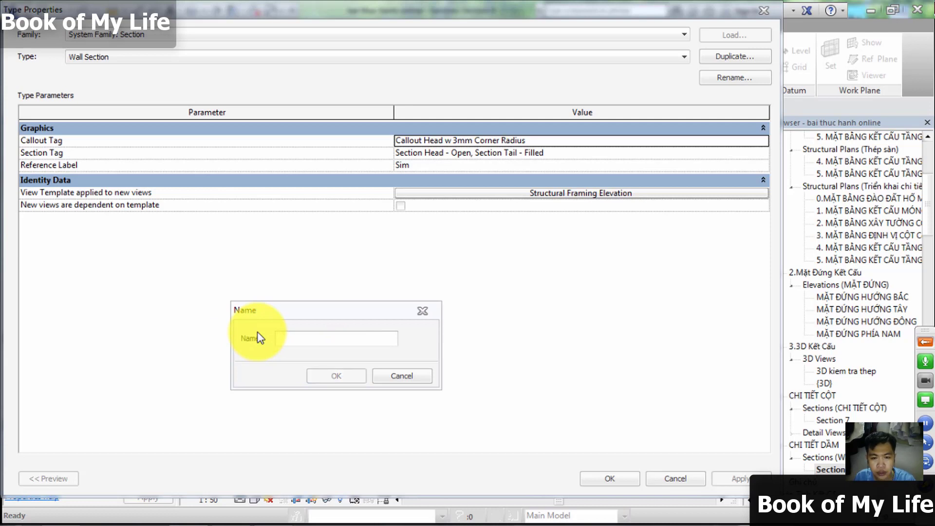
pyautogui.write('CHITIE')
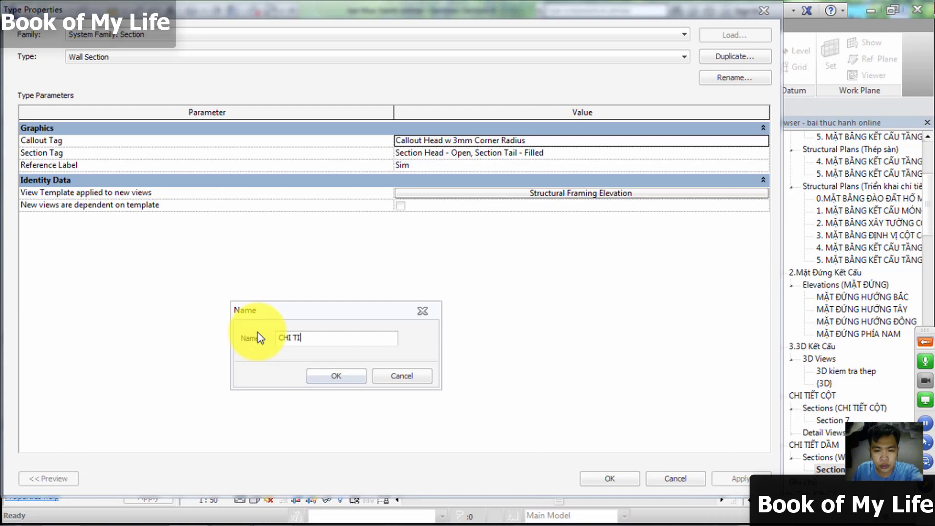
pyautogui.write('T DAM')
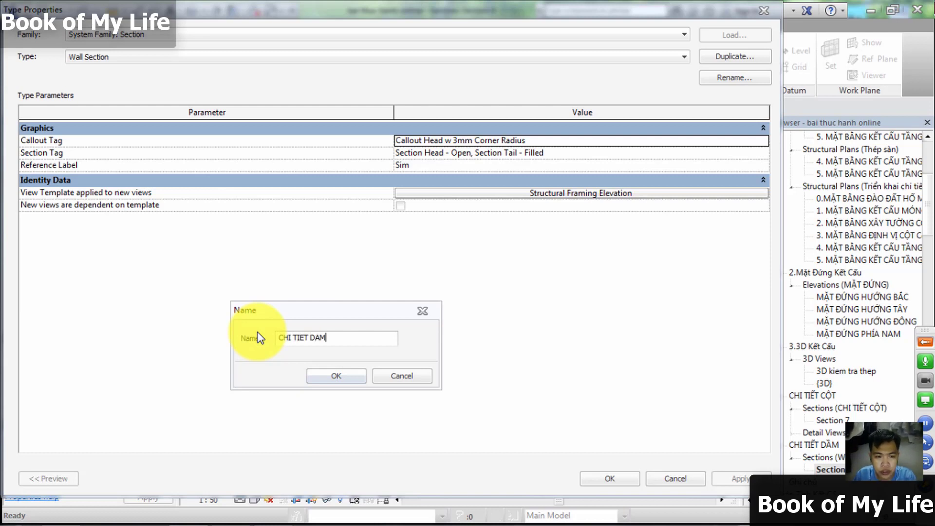
pyautogui.write('.')
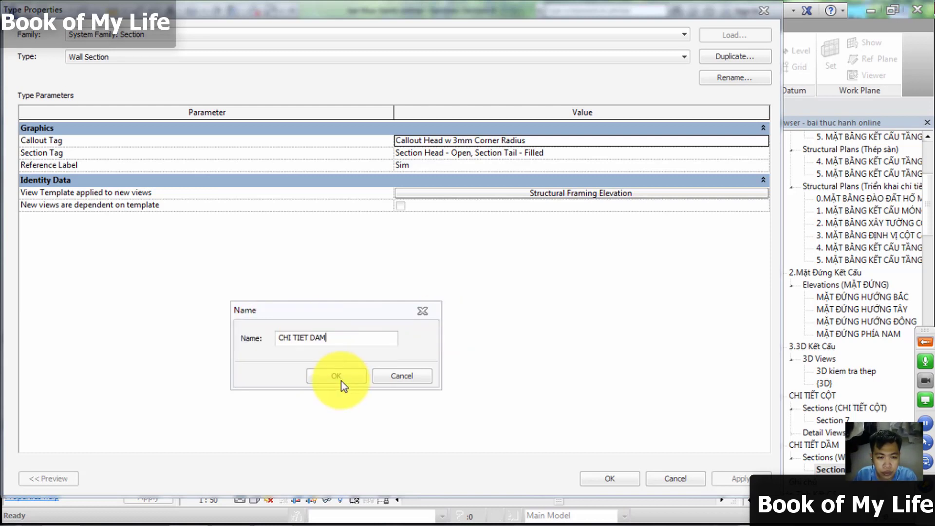
pyautogui.click(345, 375)
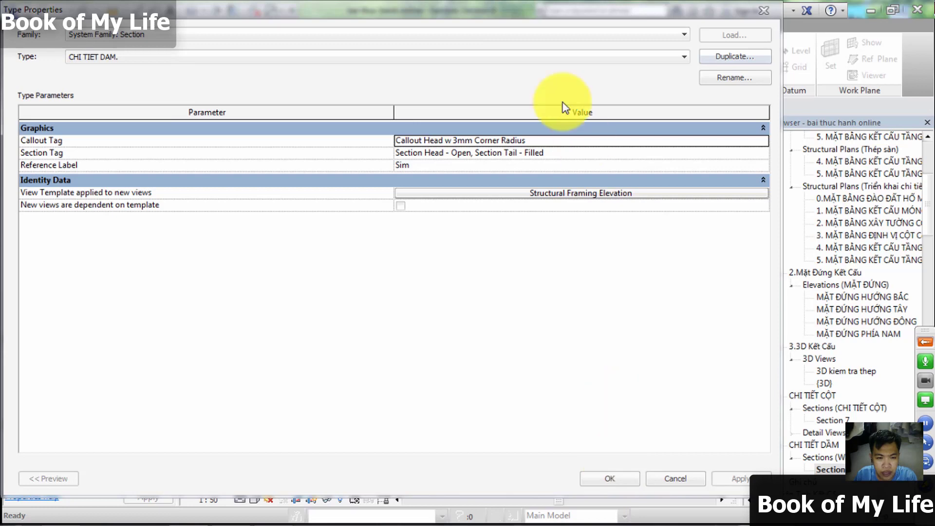
# - Reposition the Type Properties dialog and bring up the view template list for new views
pyautogui.moveTo(455, 11)
pyautogui.mouseDown()
pyautogui.moveTo(782, 6)
pyautogui.moveTo(628, 9)
pyautogui.mouseUp()
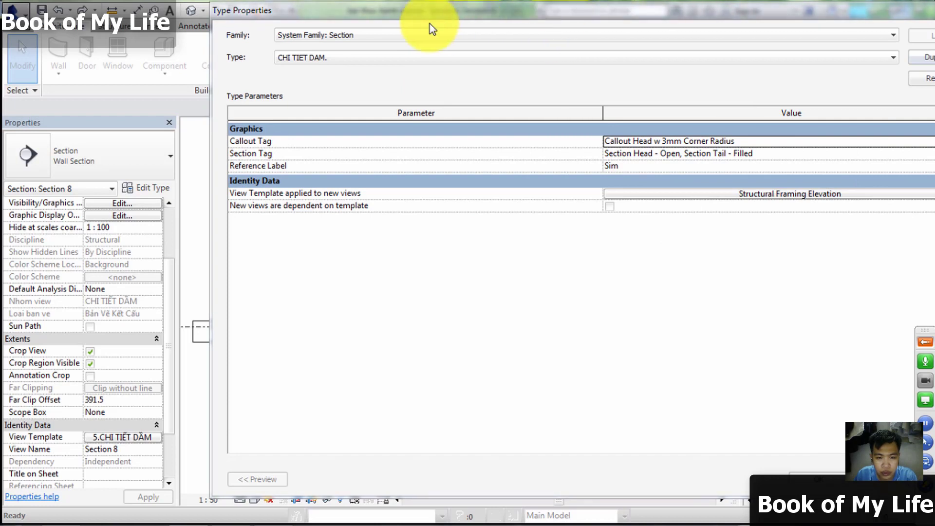
pyautogui.moveTo(379, 17); pyautogui.dragTo(324, 17)
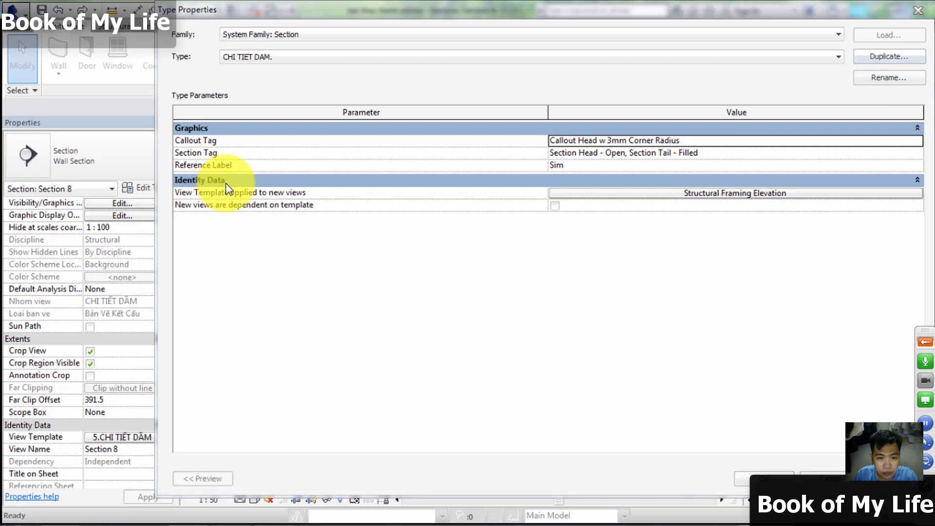
pyautogui.moveTo(311, 19); pyautogui.dragTo(224, 21)
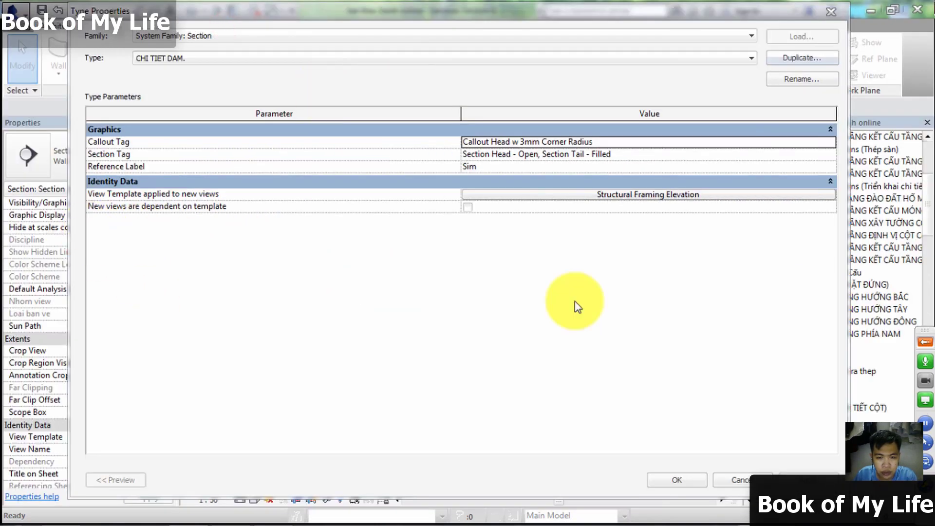
pyautogui.moveTo(432, 19); pyautogui.dragTo(442, 47)
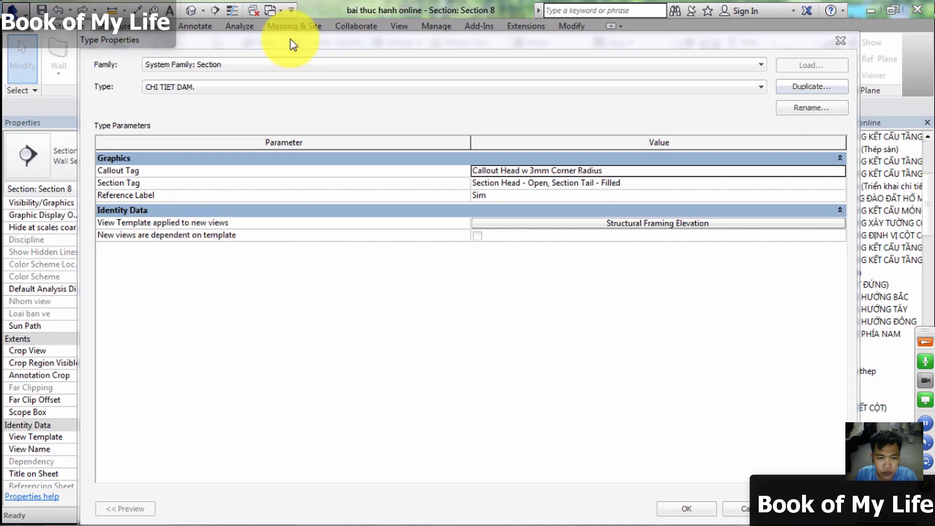
pyautogui.moveTo(292, 44); pyautogui.dragTo(326, 130)
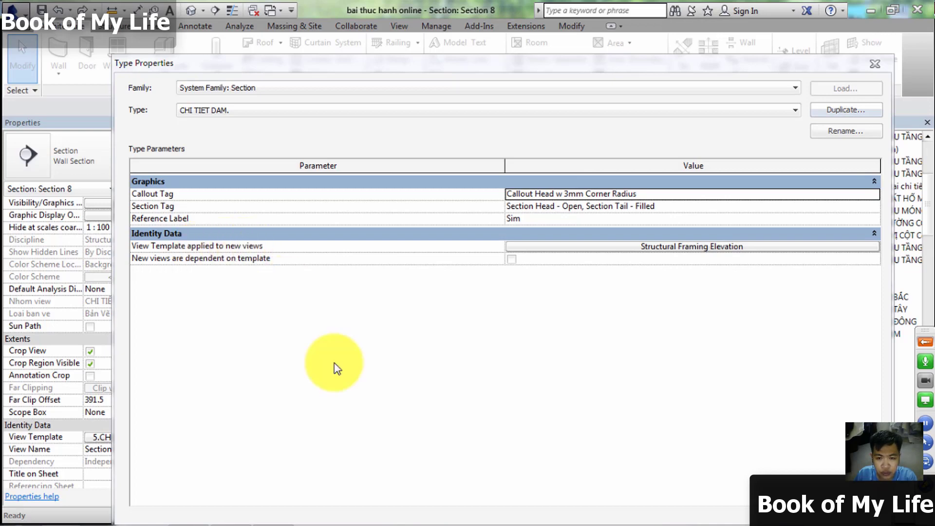
pyautogui.click(736, 246)
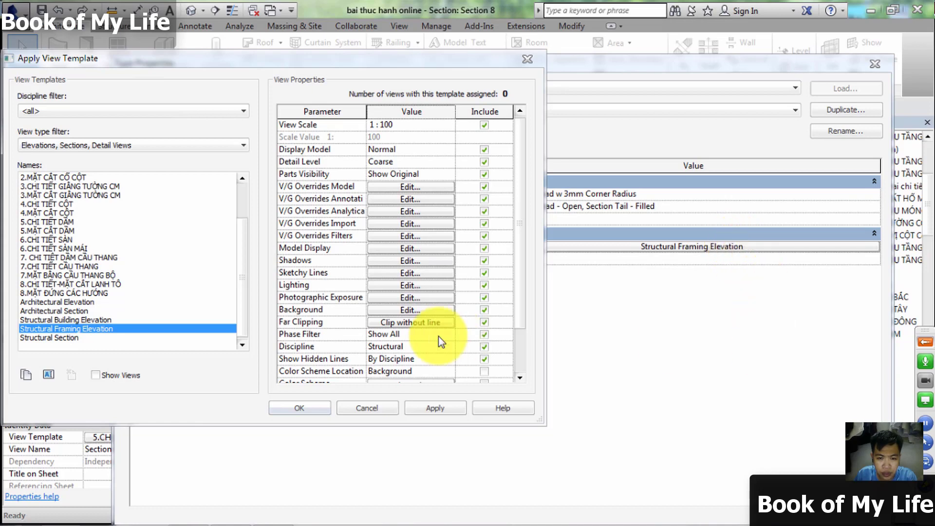
# - Assign 5.CHI TIẾT DẦM as the template for new CHI TIET DAM. views and confirm
pyautogui.moveTo(247, 311); pyautogui.dragTo(245, 296)
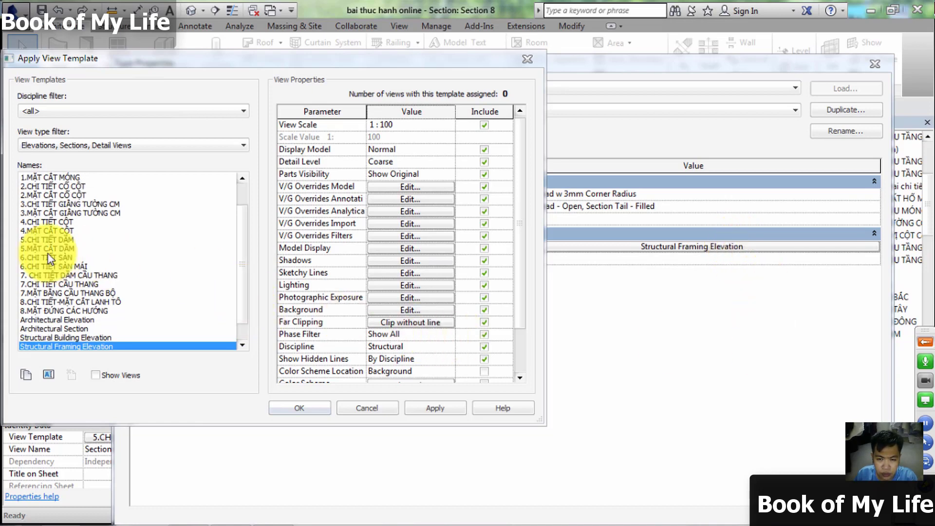
pyautogui.click(39, 240)
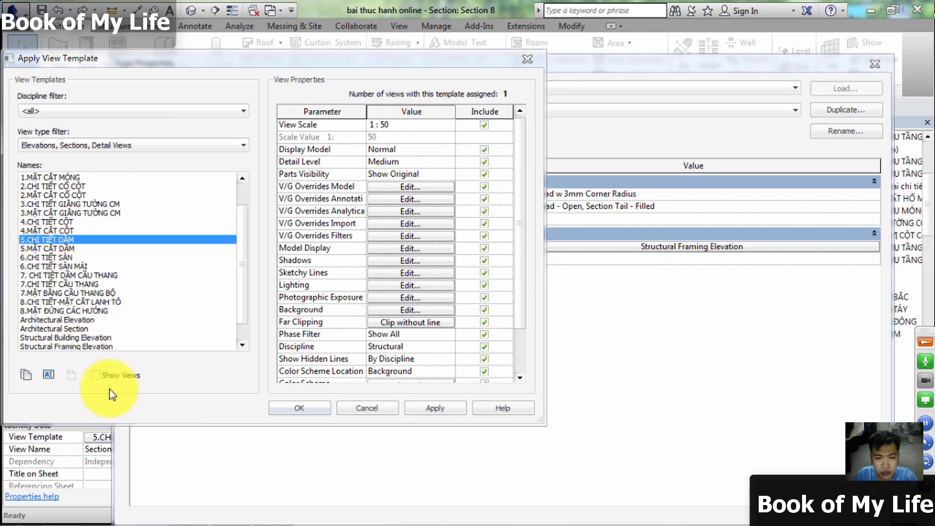
pyautogui.click(302, 407)
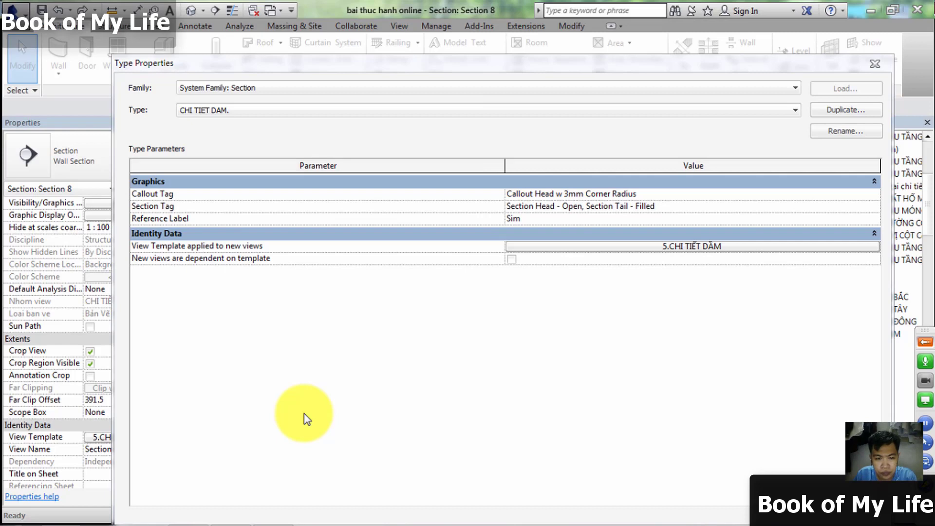
pyautogui.moveTo(397, 60); pyautogui.dragTo(347, 25)
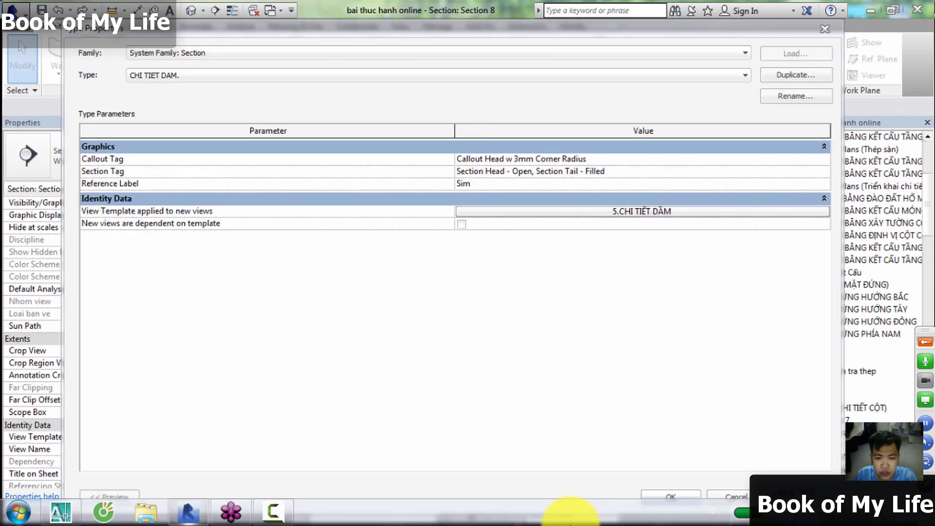
pyautogui.click(497, 305)
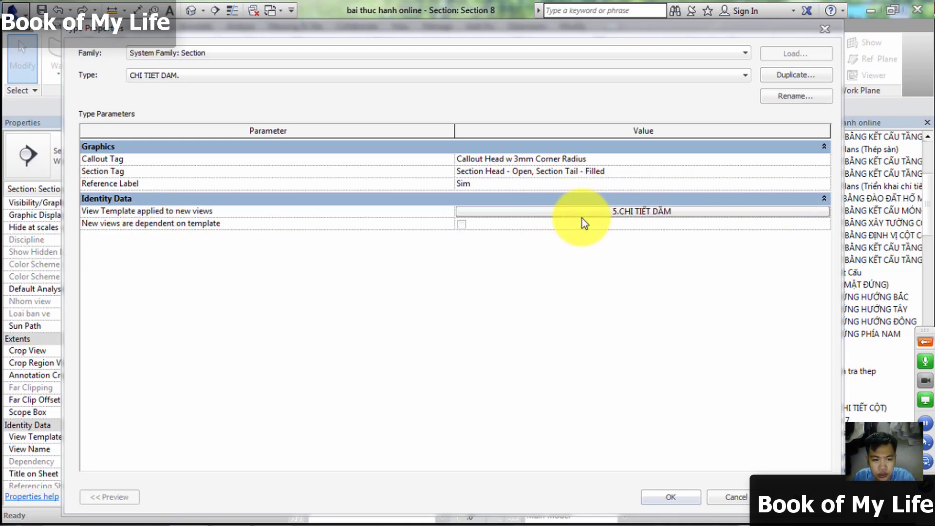
pyautogui.moveTo(413, 33); pyautogui.dragTo(417, 33)
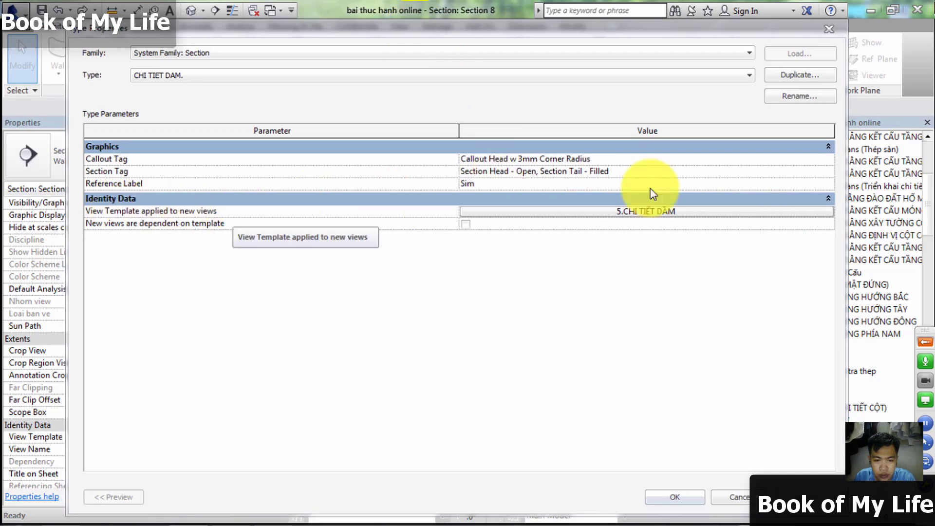
pyautogui.click(674, 500)
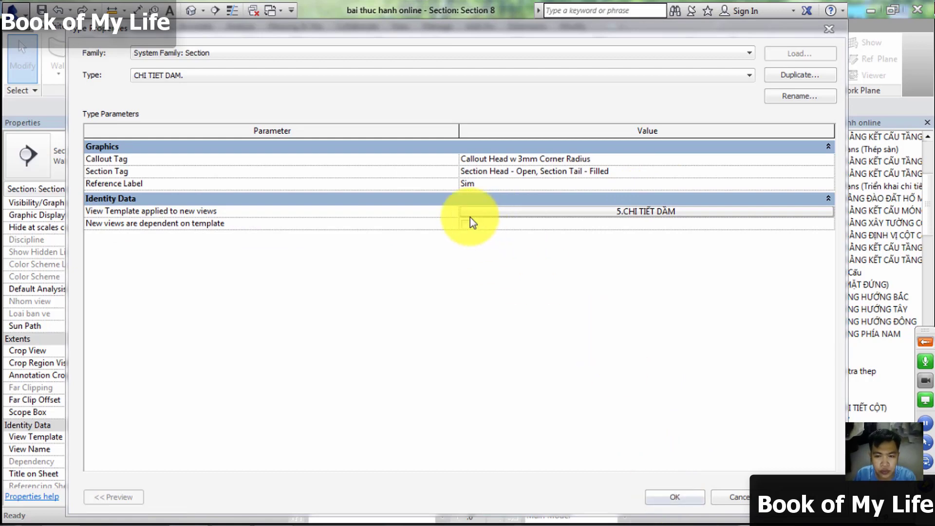
pyautogui.click(682, 498)
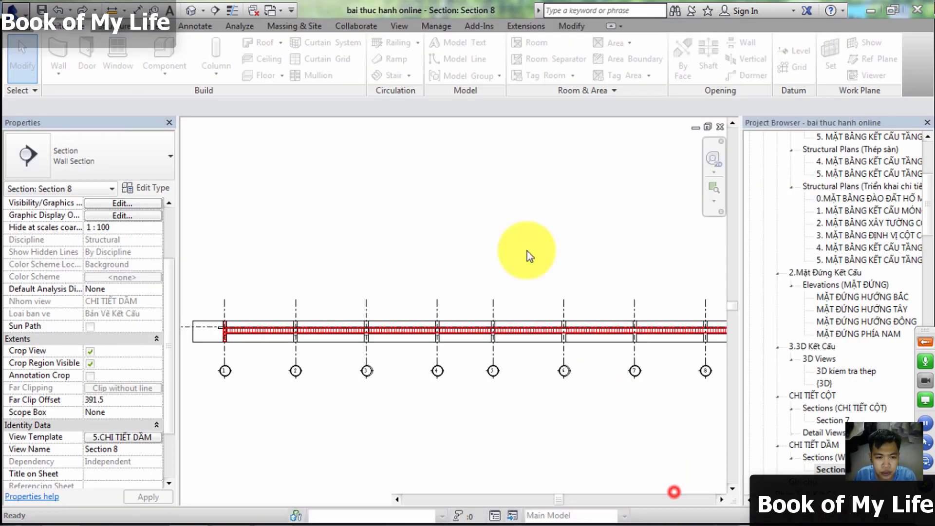
# - Close Section 8, dismiss the save reminder, and show plan 4's upper bays
pyautogui.click(722, 126)
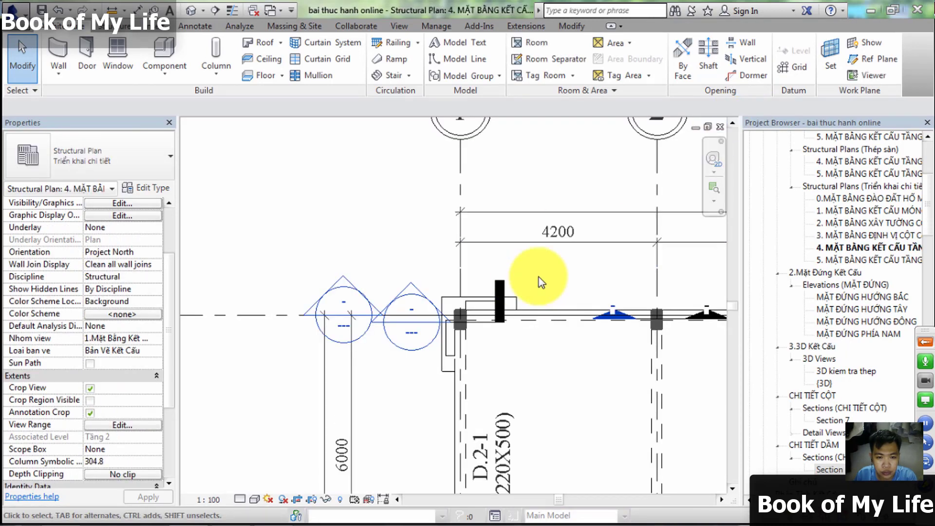
pyautogui.scroll(-2, 342, 204)
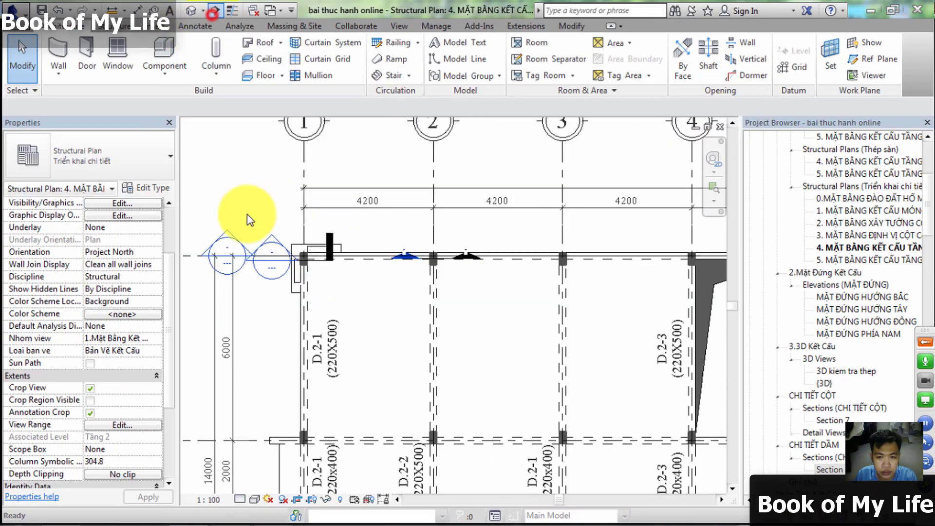
pyautogui.click(558, 320)
pyautogui.moveTo(478, 380); pyautogui.dragTo(479, 315, button='middle')
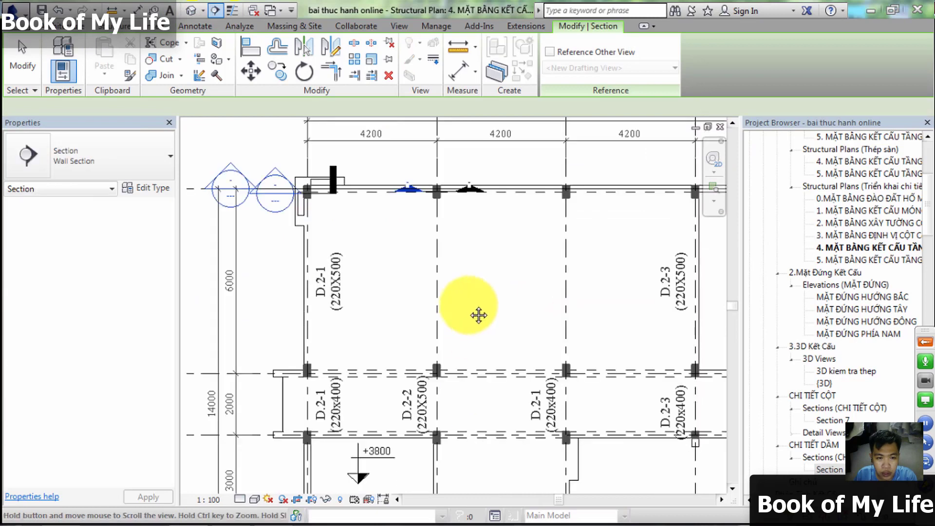
# - Draw a test section across the first bay, then undo it
pyautogui.click(266, 320)
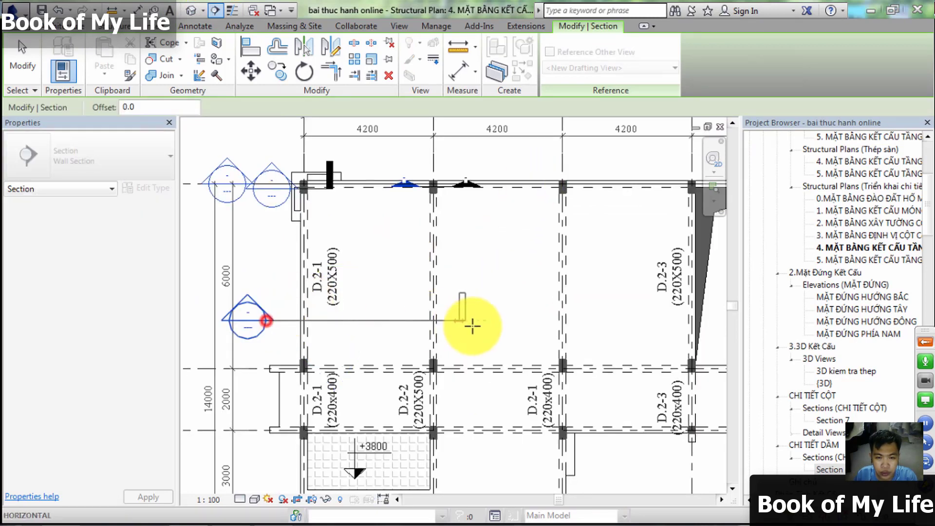
pyautogui.click(486, 320)
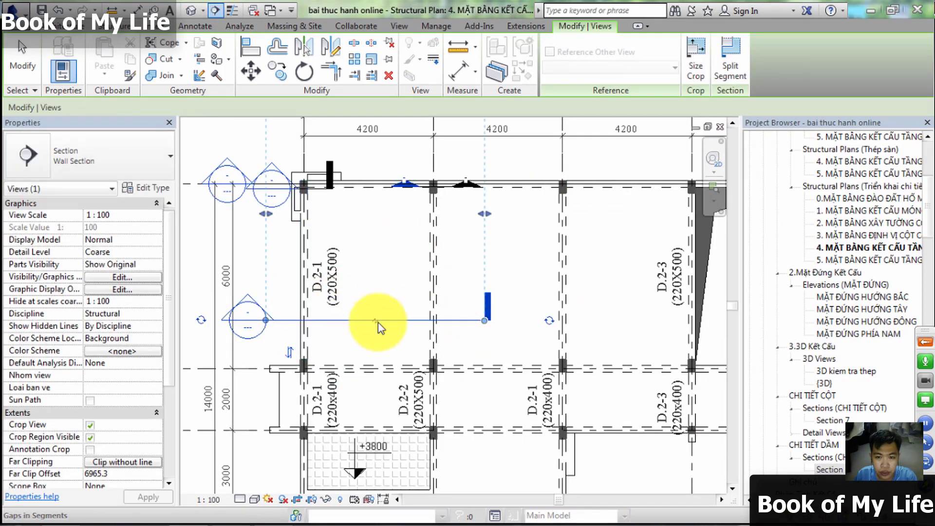
pyautogui.press('Escape')
pyautogui.hotkey('ctrl', 'z')
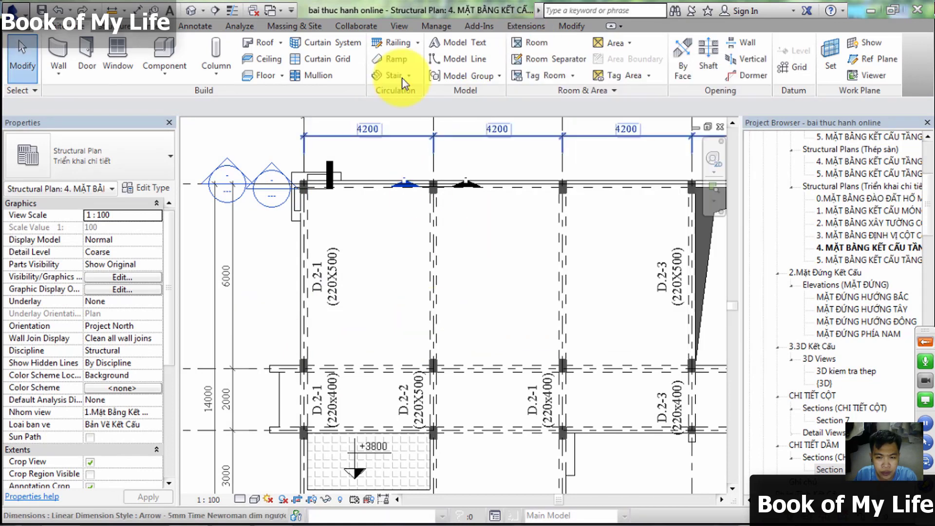
# - Pick the CHI TIET DAM. section type and draw a section across plan 4's first bay
pyautogui.click(215, 10)
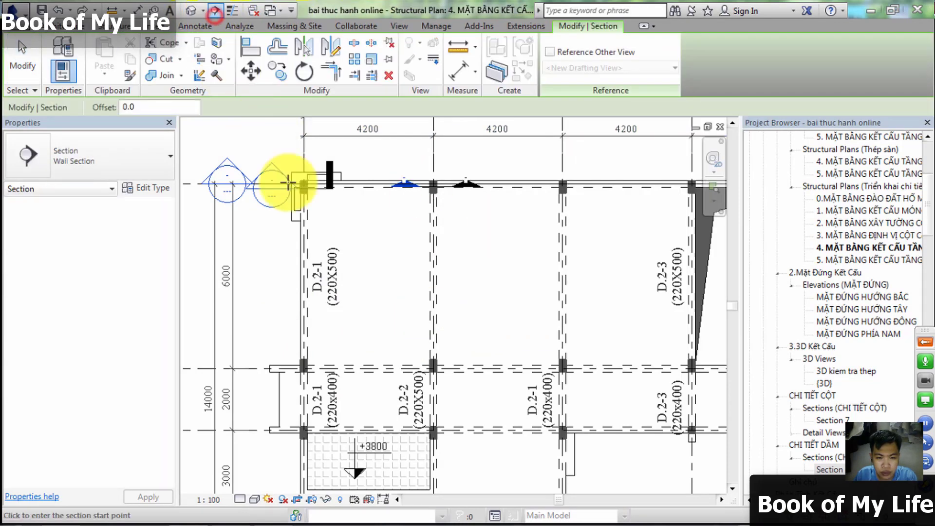
pyautogui.click(114, 168)
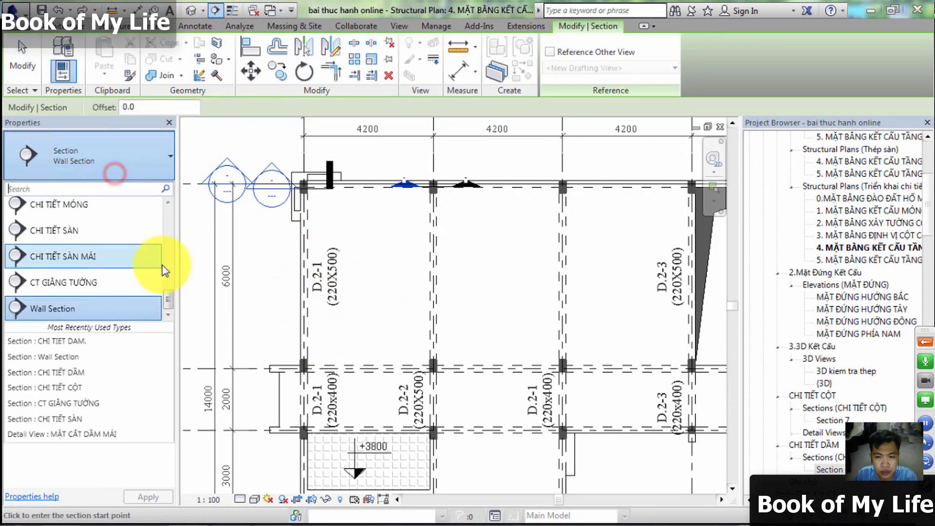
pyautogui.scroll(1, 115, 294)
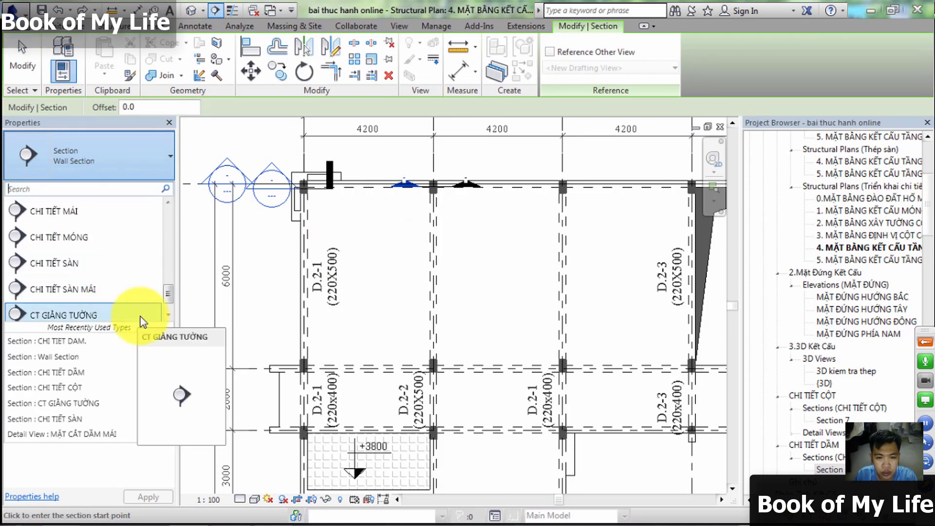
pyautogui.scroll(2, 144, 290)
pyautogui.scroll(2, 146, 286)
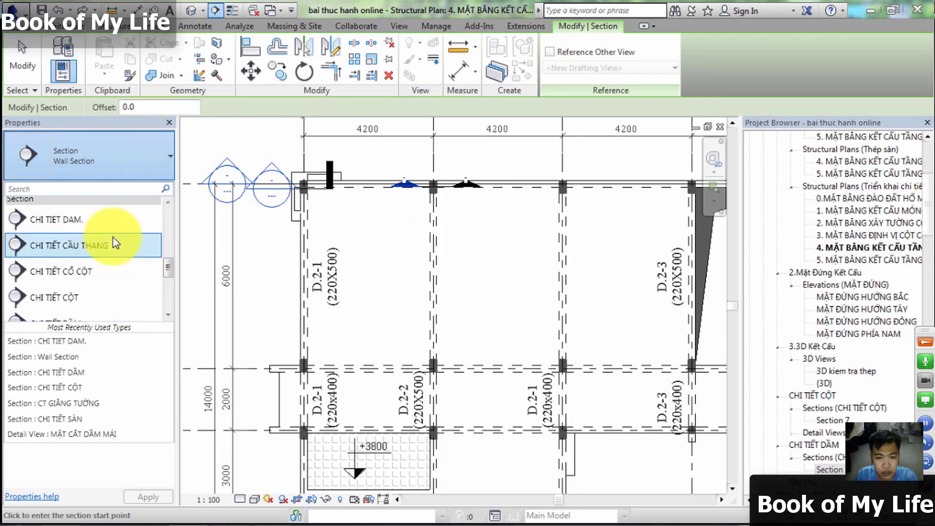
pyautogui.click(104, 215)
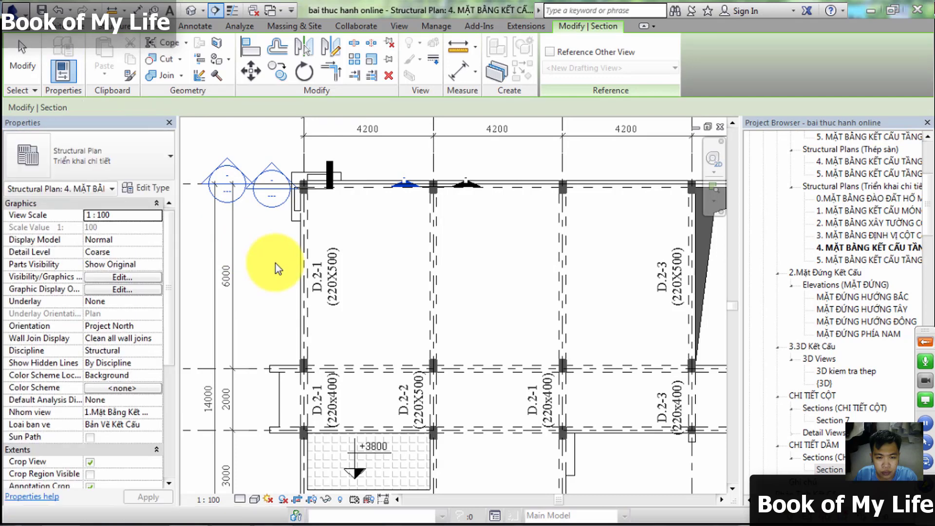
pyautogui.click(276, 269)
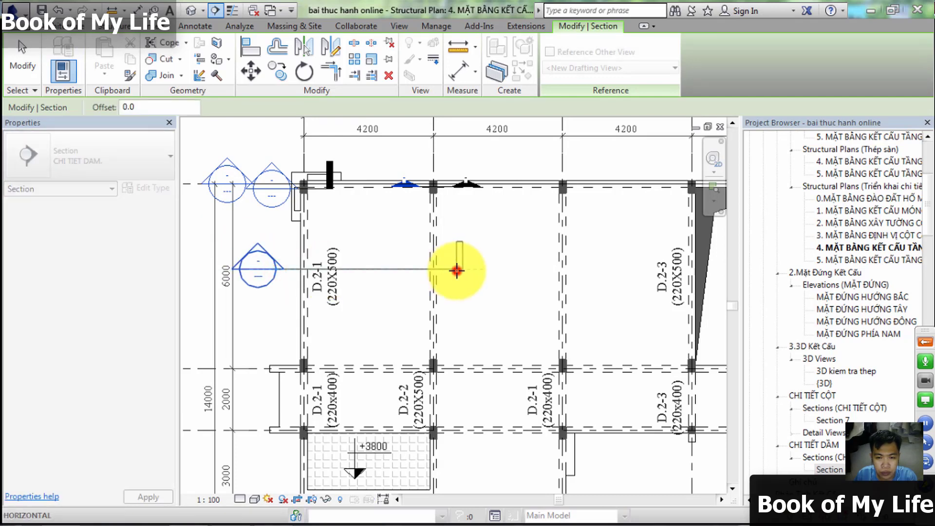
pyautogui.click(457, 270)
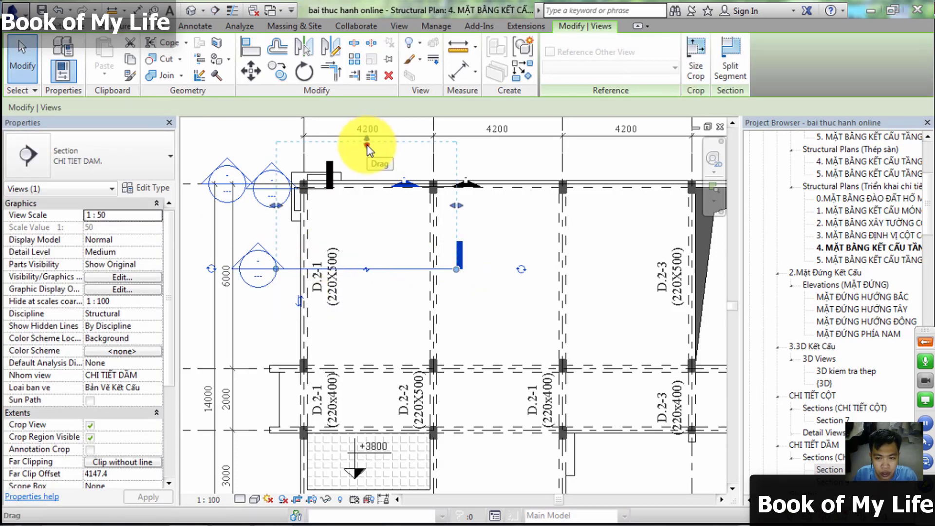
pyautogui.press('Escape')
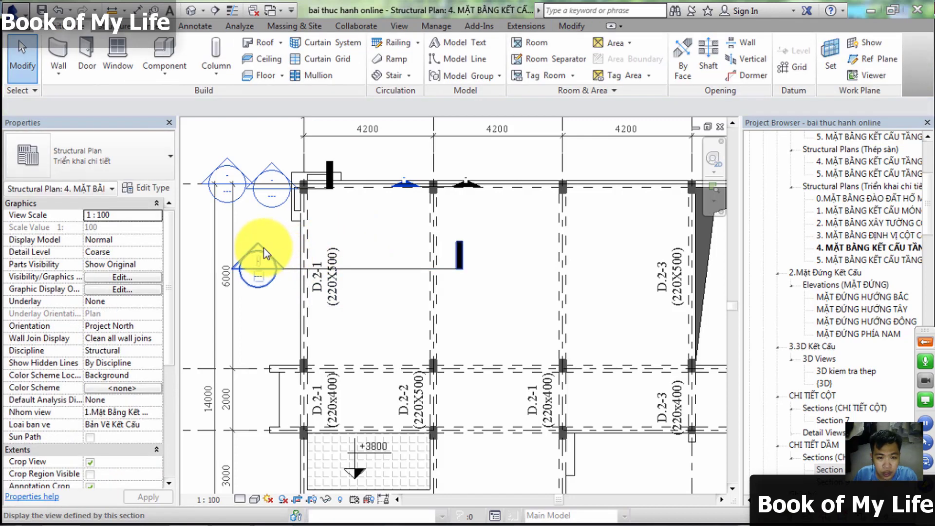
# - Open Section 9, confirm its View Template property is empty, and close it
pyautogui.doubleClick(256, 248)
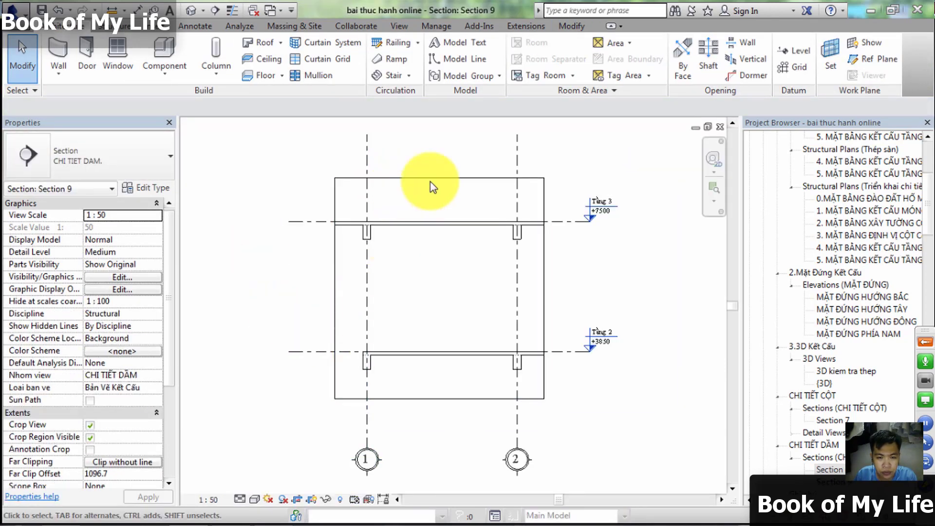
pyautogui.scroll(2, 334, 351)
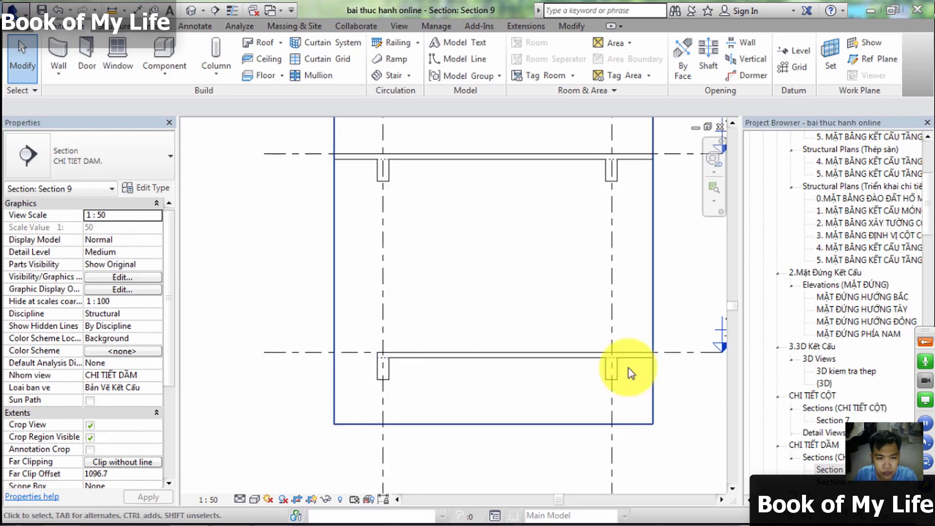
pyautogui.scroll(-2, 541, 331)
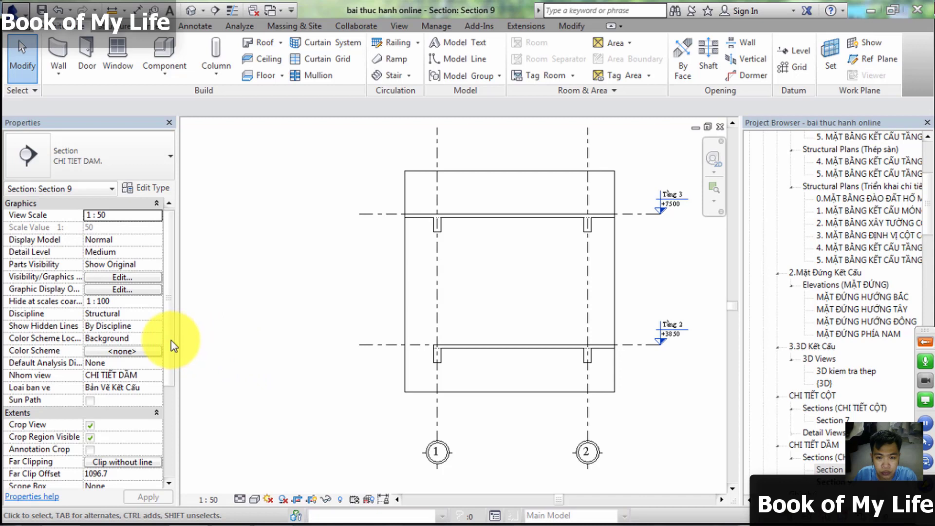
pyautogui.scroll(-2, 171, 348)
pyautogui.scroll(-2, 165, 377)
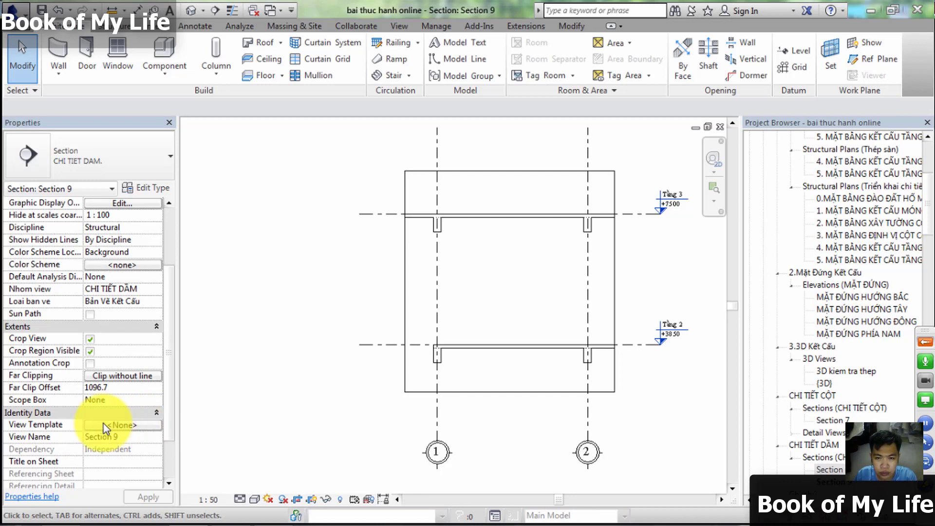
pyautogui.click(720, 128)
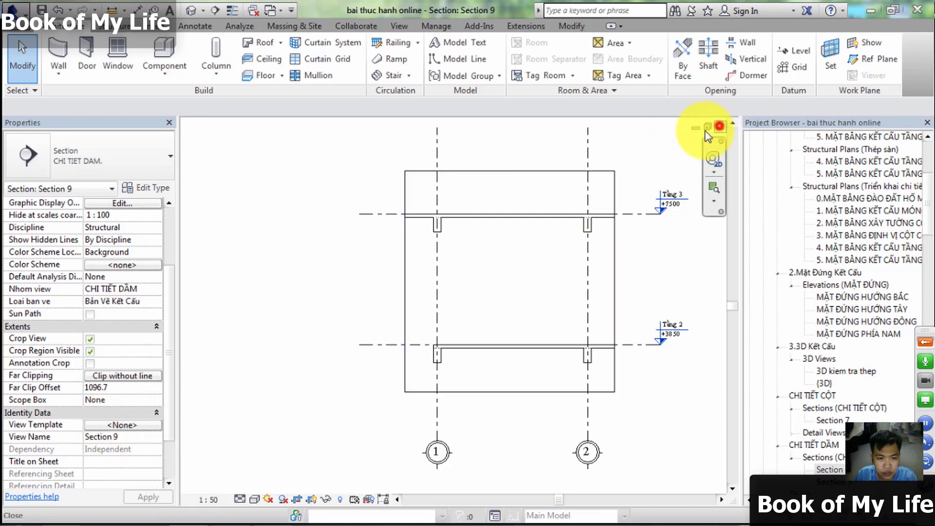
# - Delete the first section line together with its view
pyautogui.click(385, 272)
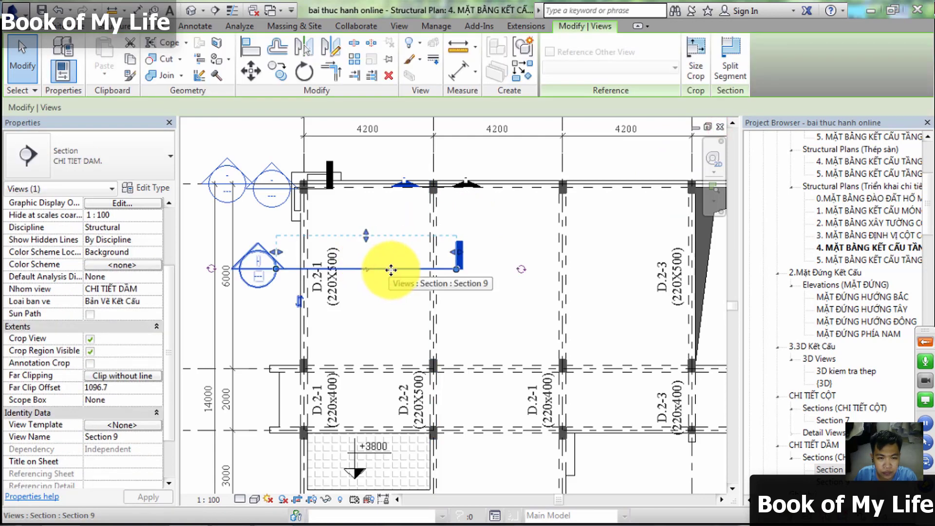
pyautogui.press('Delete')
pyautogui.click(515, 311)
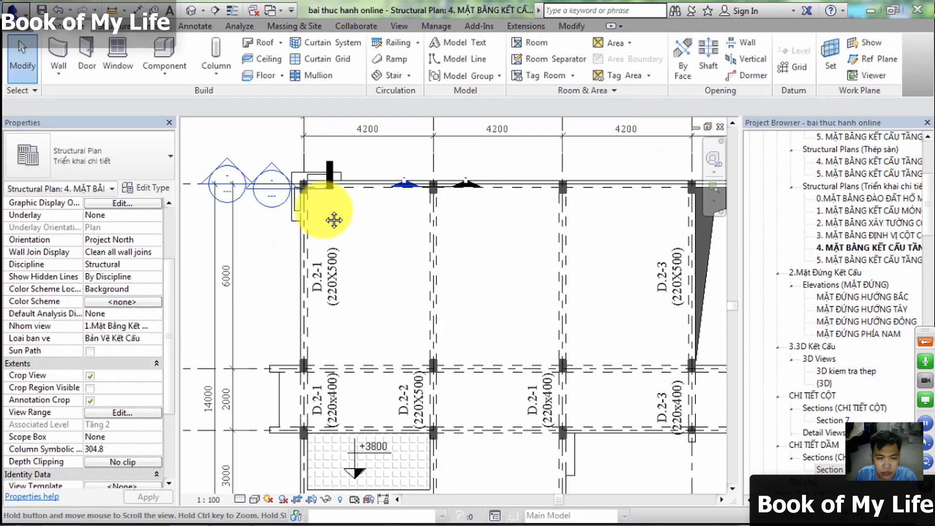
# - Draw a new section along the top beam and open its Section 9 view
pyautogui.click(217, 10)
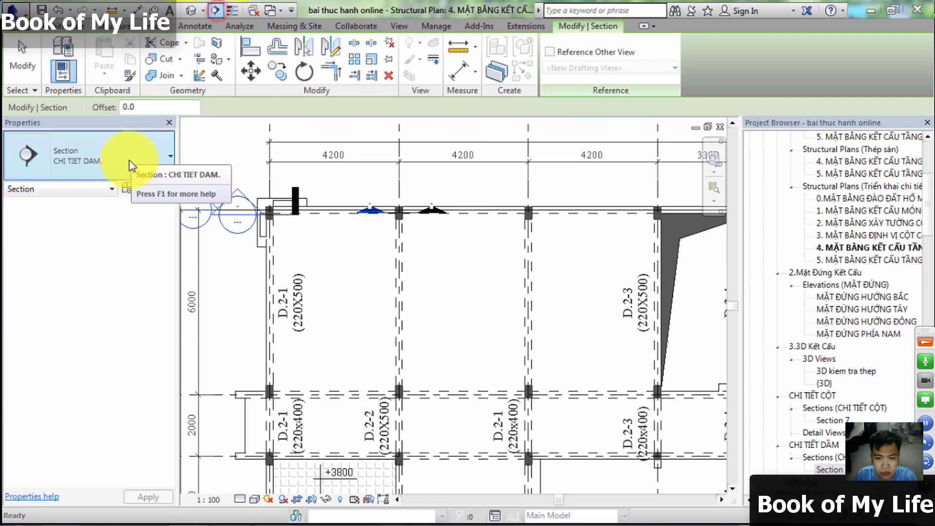
pyautogui.scroll(2, 512, 204)
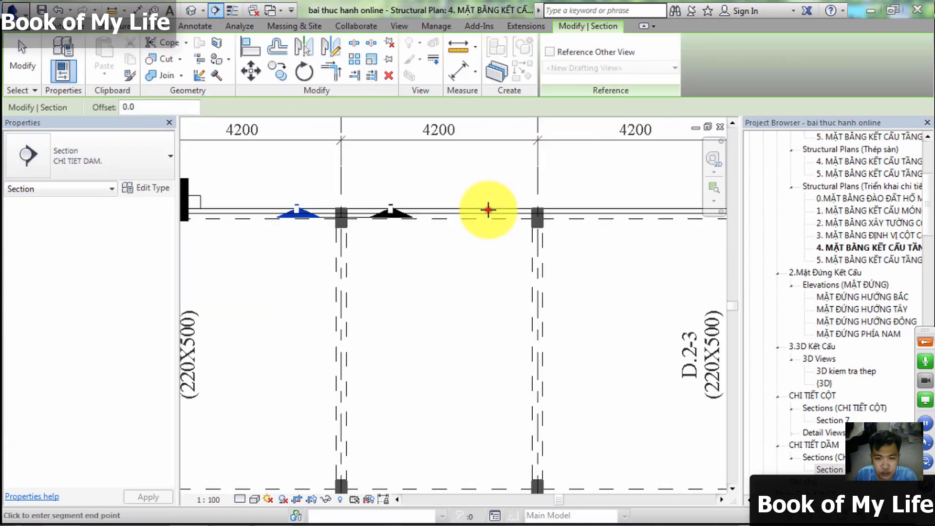
pyautogui.click(650, 213)
pyautogui.press('Escape')
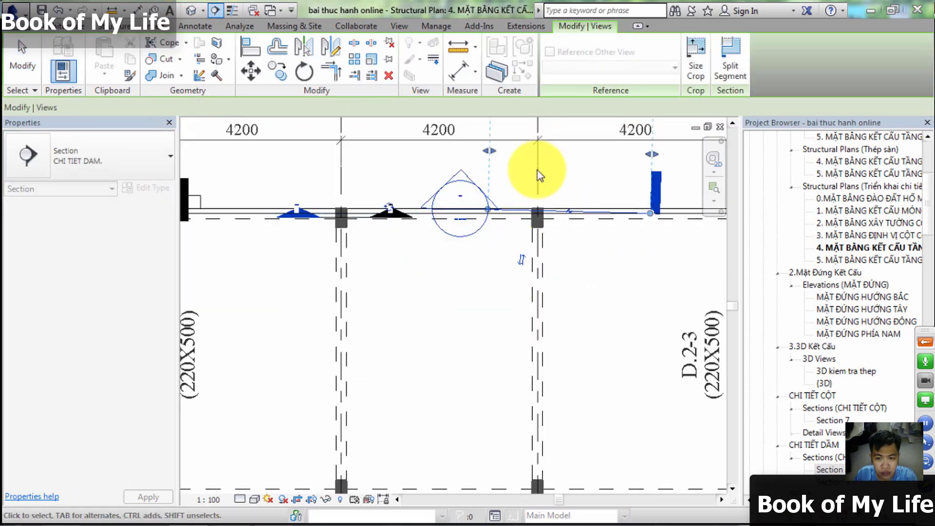
pyautogui.doubleClick(410, 334)
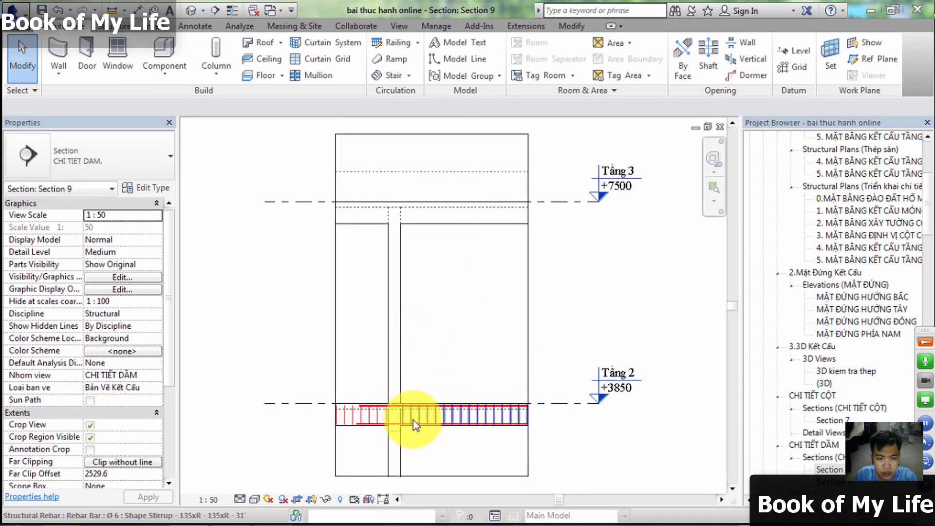
pyautogui.scroll(2, 427, 412)
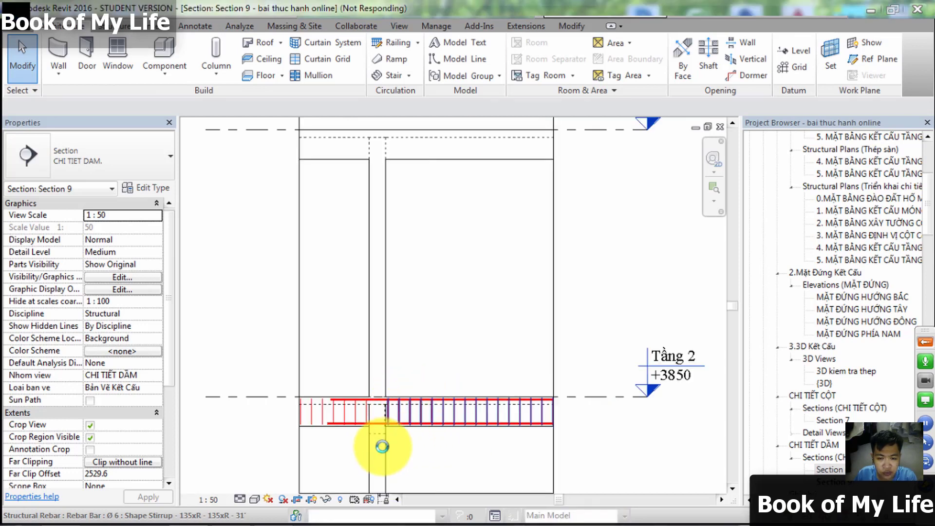
pyautogui.scroll(1, 409, 441)
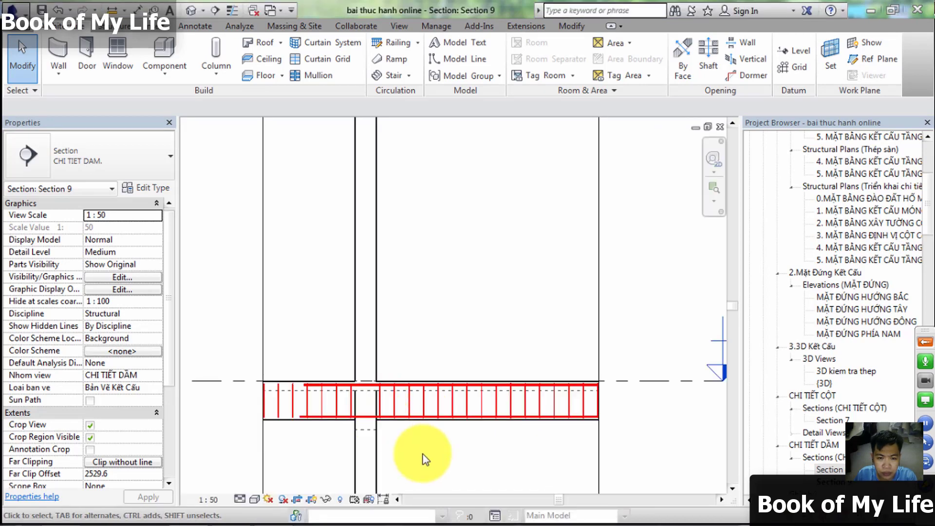
pyautogui.moveTo(424, 455); pyautogui.dragTo(449, 403, button='middle')
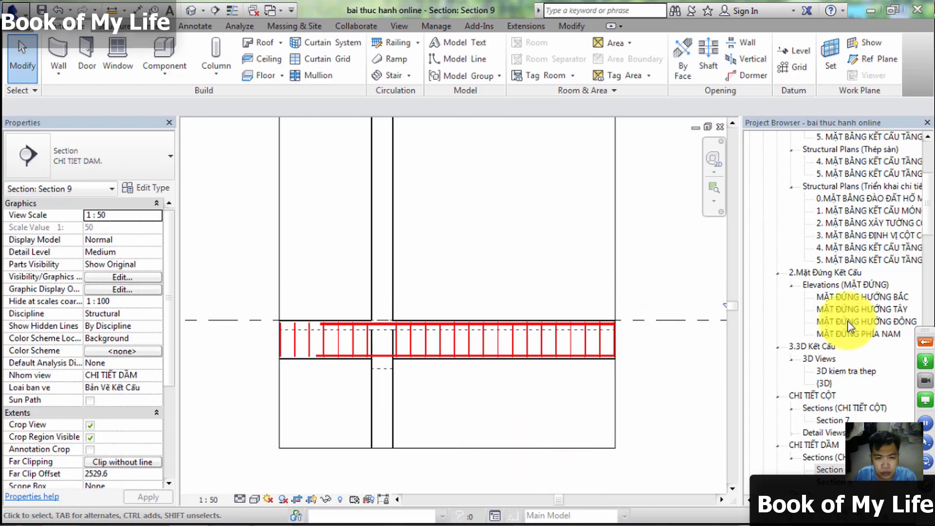
pyautogui.moveTo(927, 208); pyautogui.dragTo(932, 168)
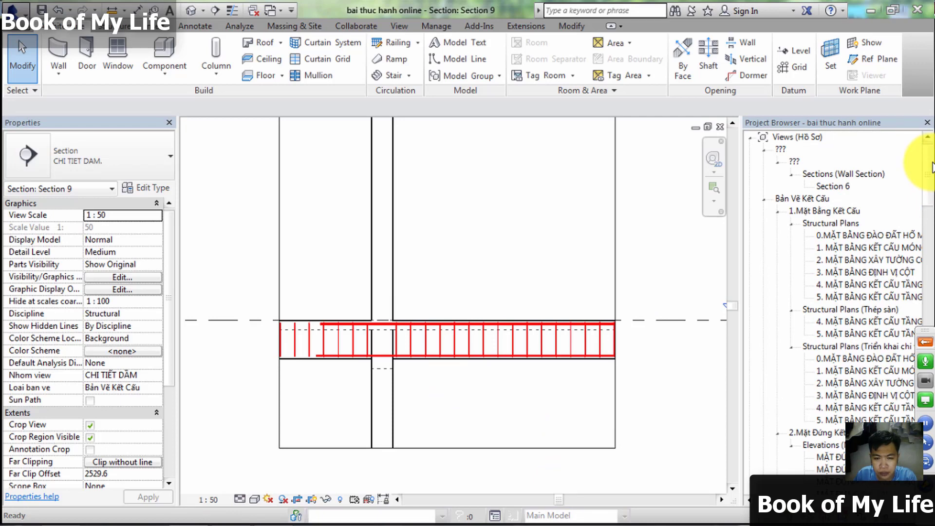
pyautogui.scroll(-4, 931, 168)
pyautogui.click(833, 408)
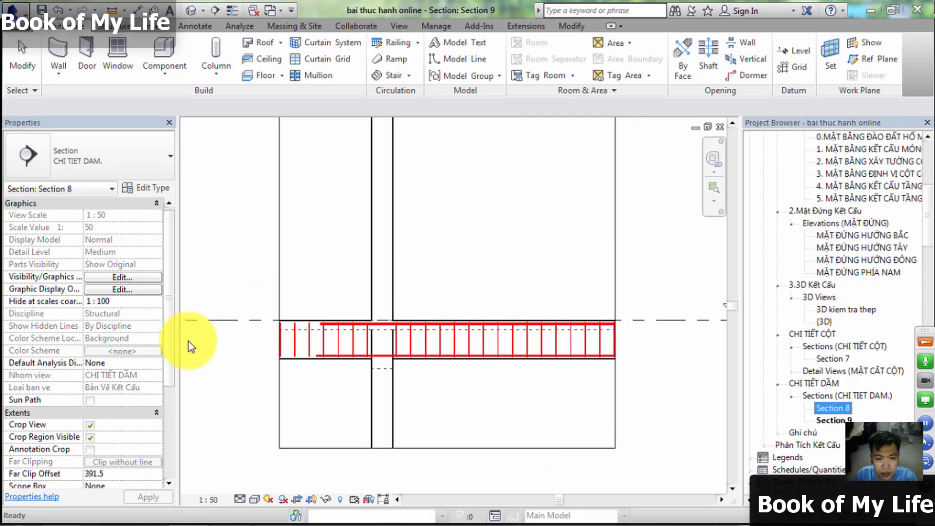
pyautogui.moveTo(171, 336); pyautogui.dragTo(172, 382)
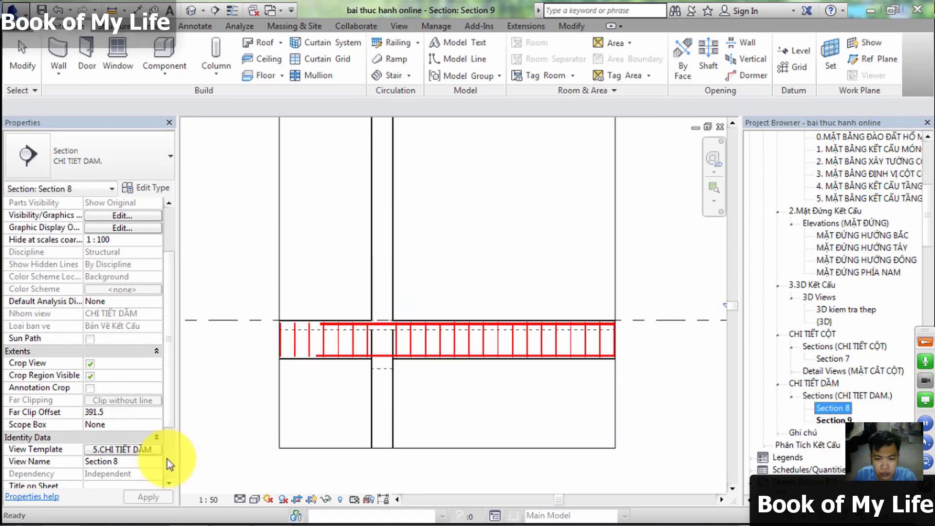
pyautogui.click(495, 422)
pyautogui.click(422, 210)
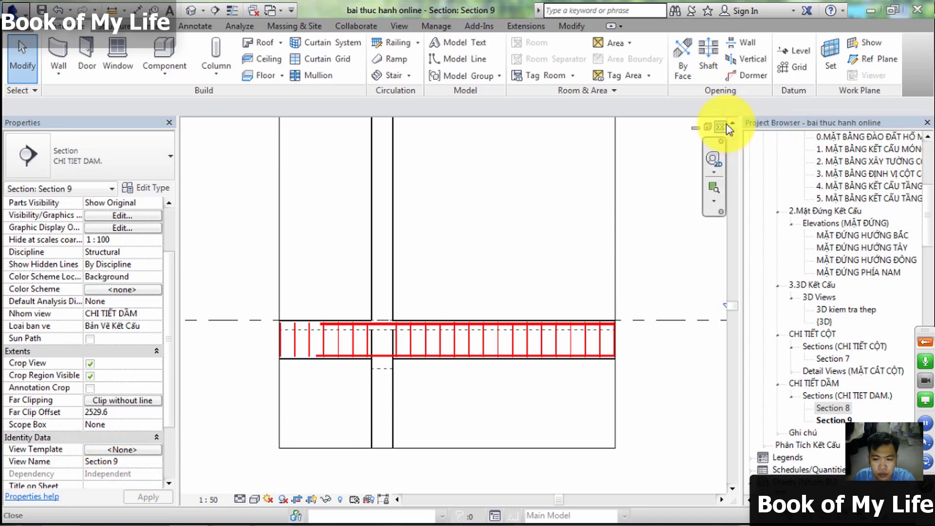
# - Close Section 9, pan the plan to grids 1–5, and open the Section 8 view
pyautogui.click(697, 128)
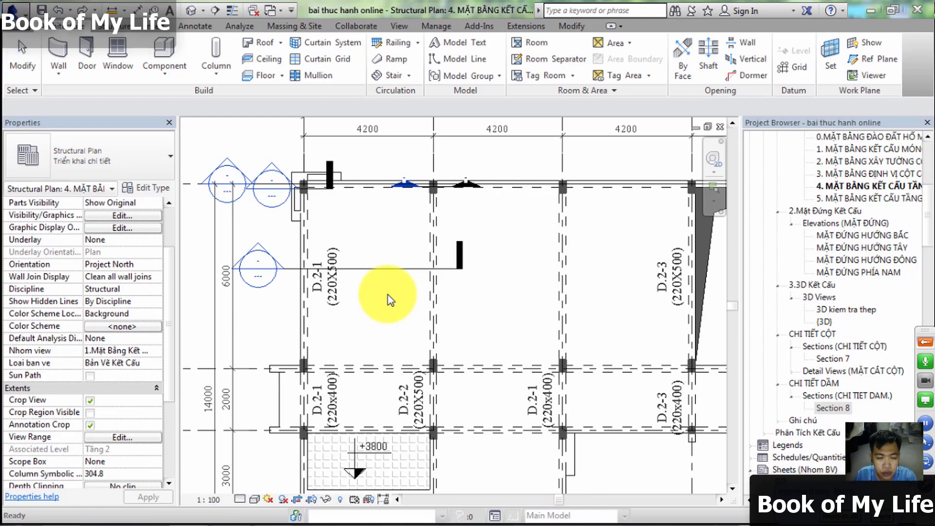
pyautogui.moveTo(407, 238)
pyautogui.mouseDown(button='middle')
pyautogui.moveTo(277, 355)
pyautogui.moveTo(547, 313)
pyautogui.mouseUp(button='middle')
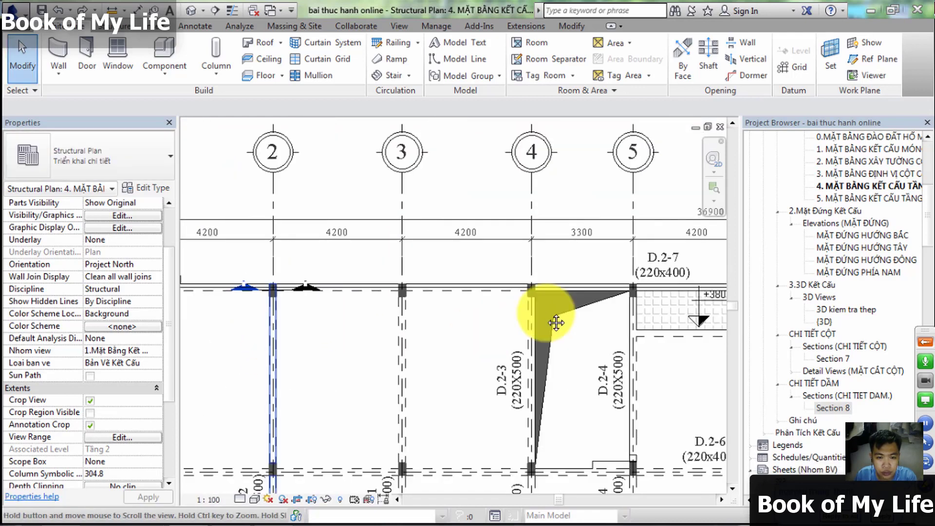
pyautogui.doubleClick(340, 268)
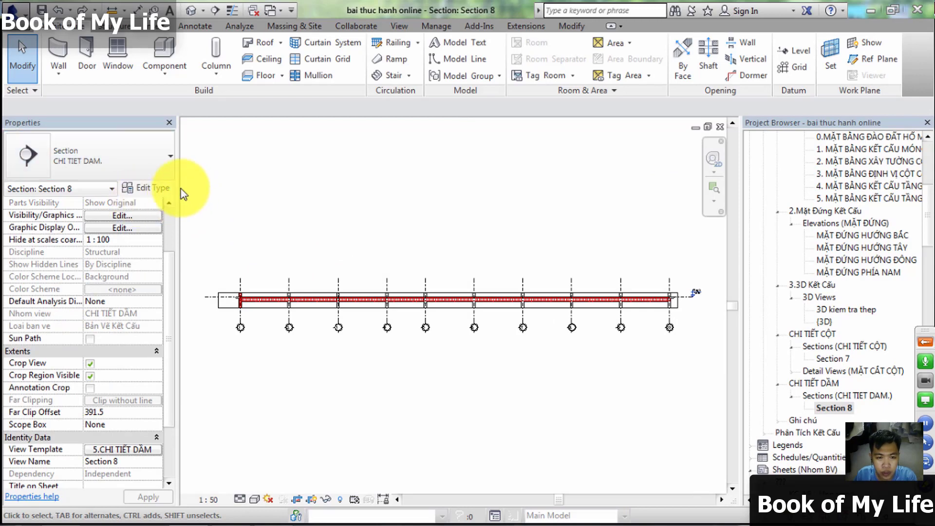
pyautogui.click(140, 188)
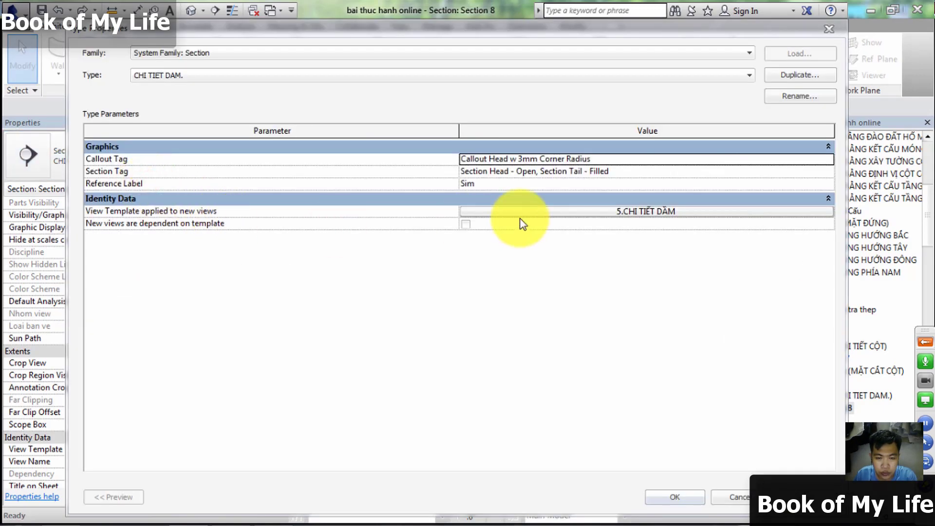
pyautogui.press('Escape')
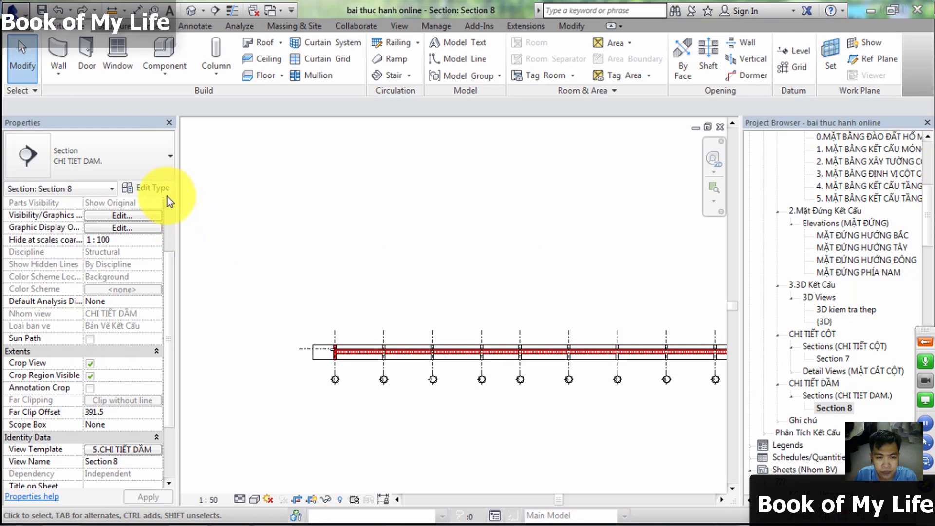
pyautogui.scroll(2, 359, 376)
pyautogui.click(355, 351)
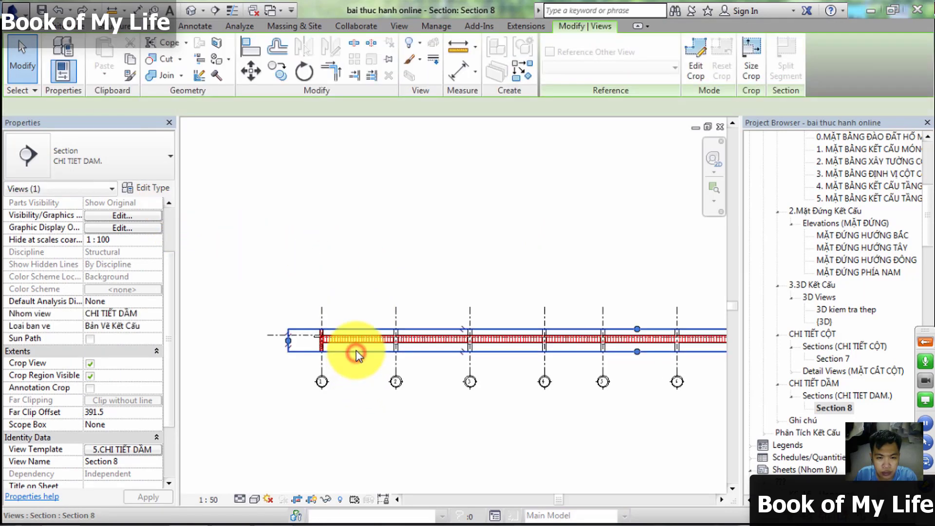
pyautogui.press('Escape')
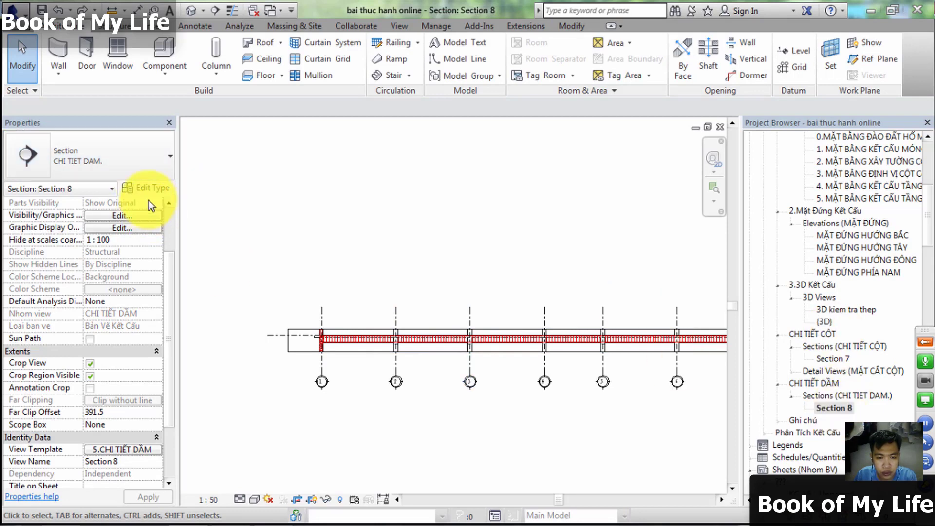
# - Set 5.CHI TIẾT DẦM as the CHI TIET DAM. type's template for new views
pyautogui.click(154, 185)
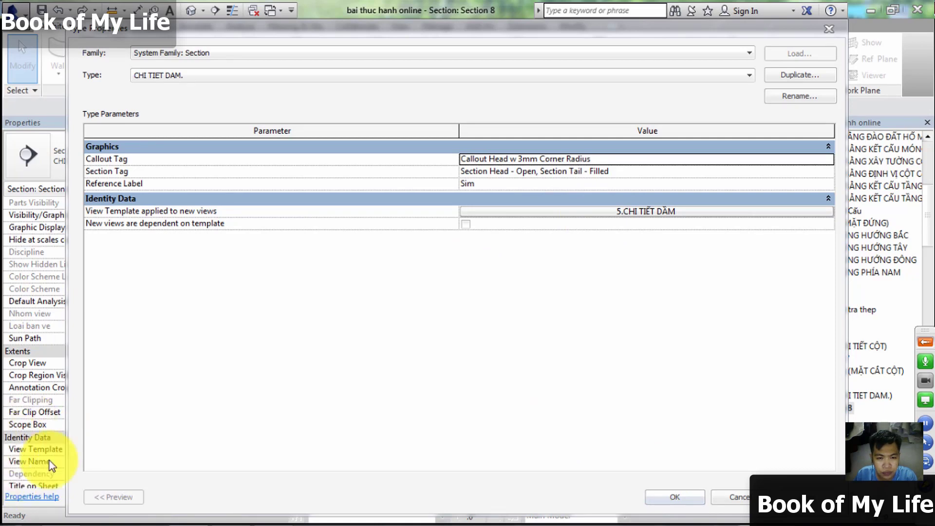
pyautogui.moveTo(291, 34); pyautogui.dragTo(527, 13)
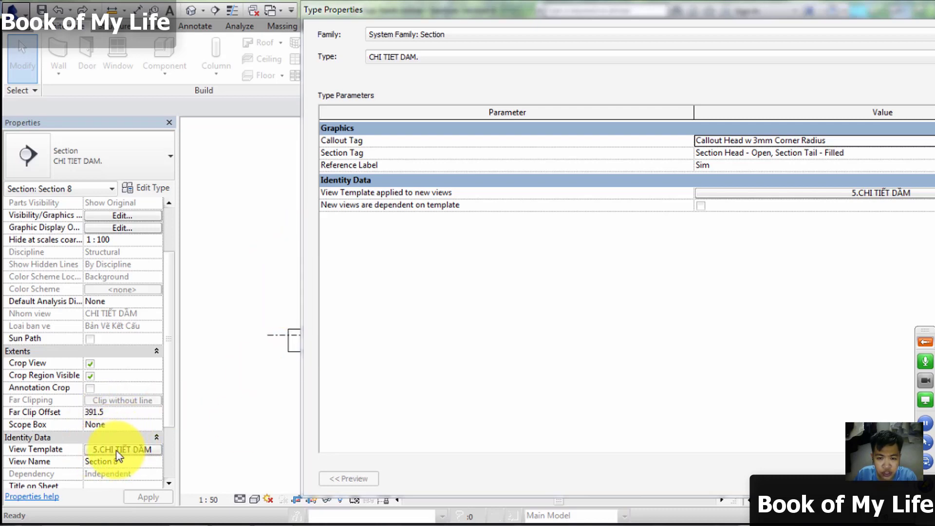
pyautogui.click(646, 207)
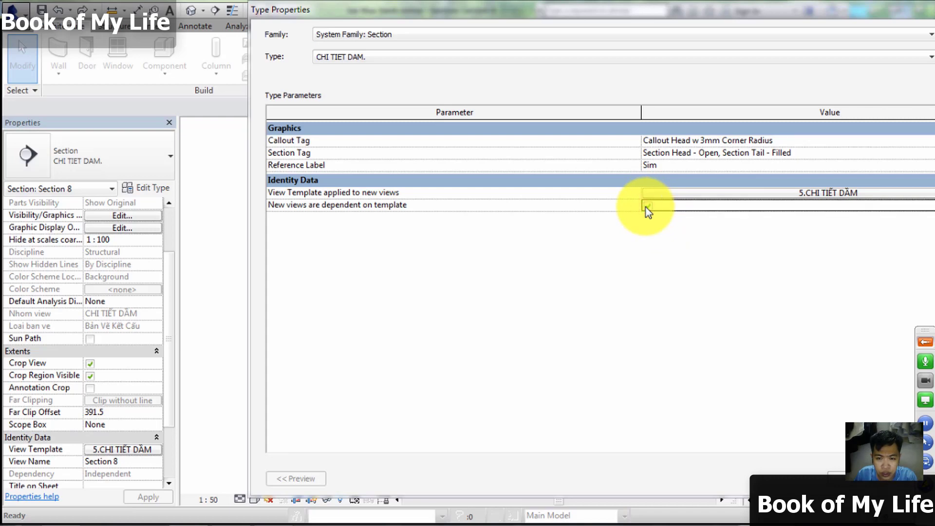
pyautogui.click(837, 478)
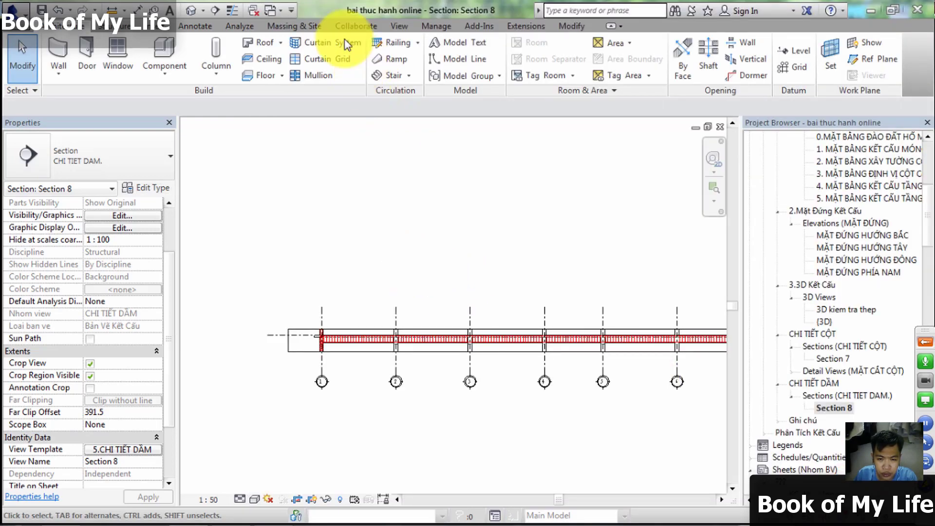
# - Close Section 8, draw a section across the beam near grid 3, and open Section 9
pyautogui.click(720, 127)
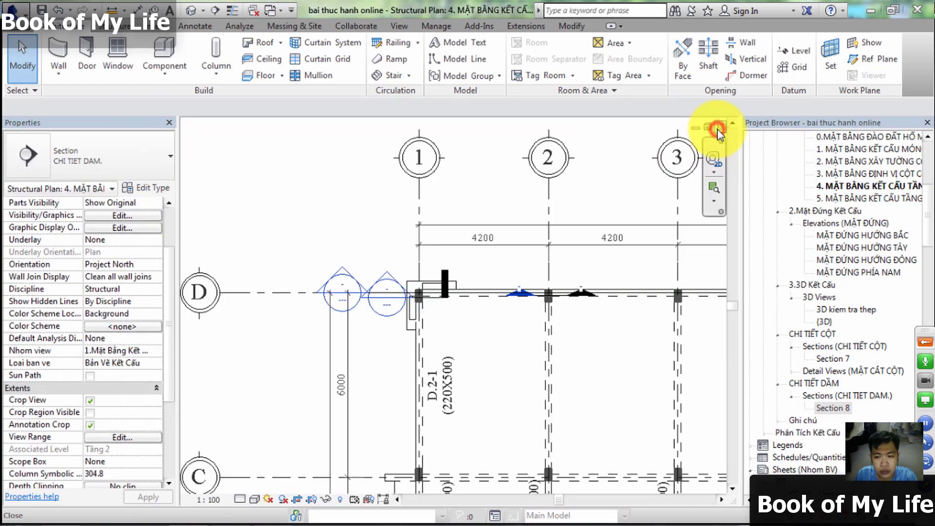
pyautogui.click(215, 11)
pyautogui.click(546, 269)
pyautogui.click(547, 314)
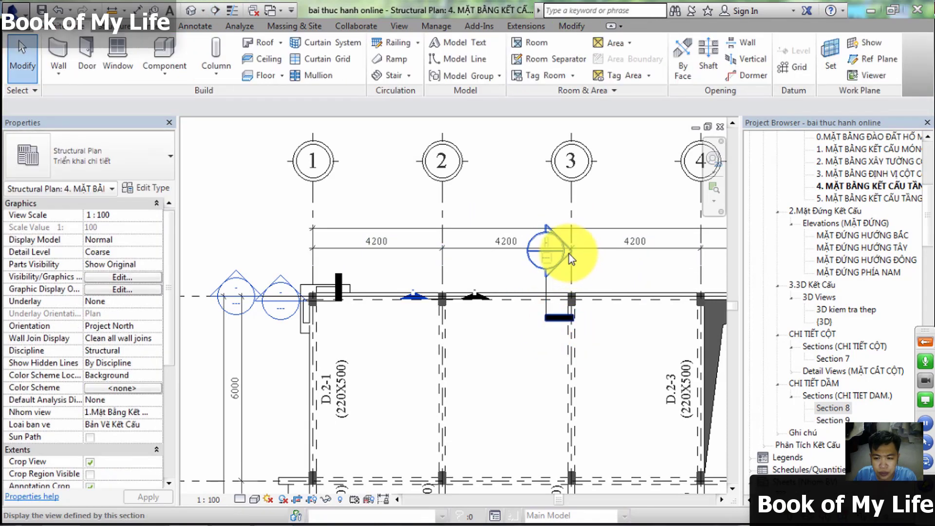
pyautogui.doubleClick(568, 252)
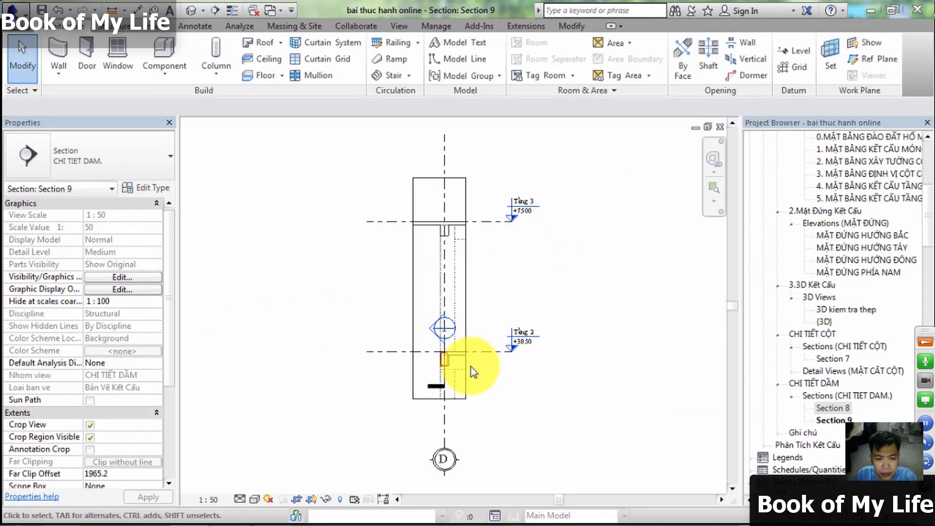
# - Zoom and pan the section view to inspect the beam stirrups across grids 3–6
pyautogui.scroll(3, 471, 367)
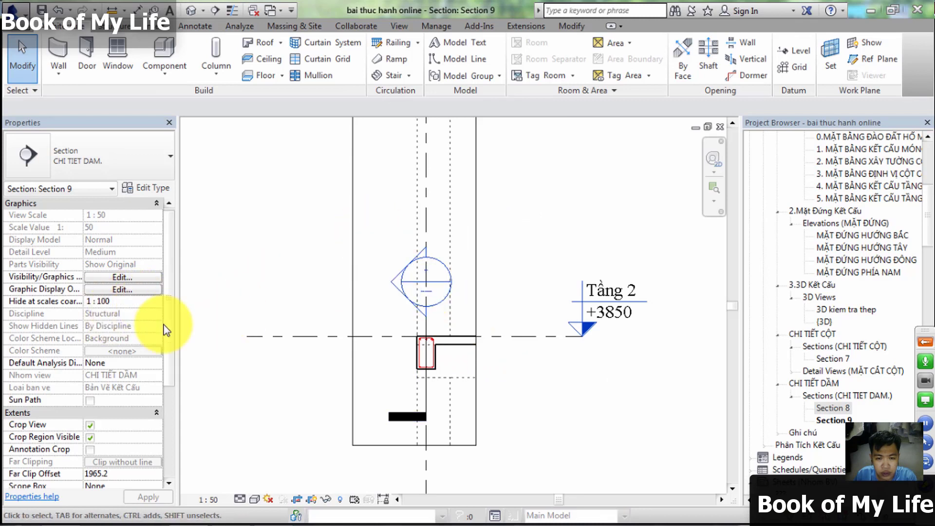
pyautogui.moveTo(167, 341); pyautogui.dragTo(162, 386)
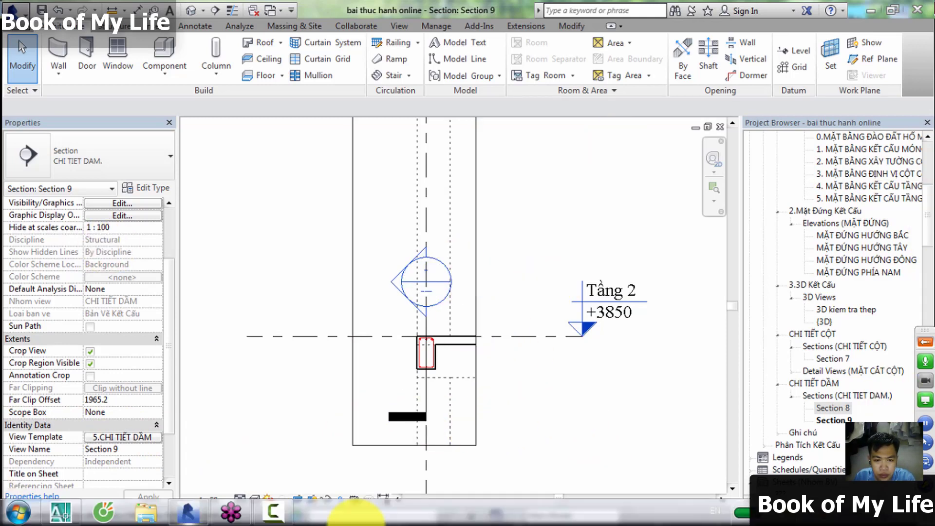
pyautogui.moveTo(272, 511)
pyautogui.click(263, 520)
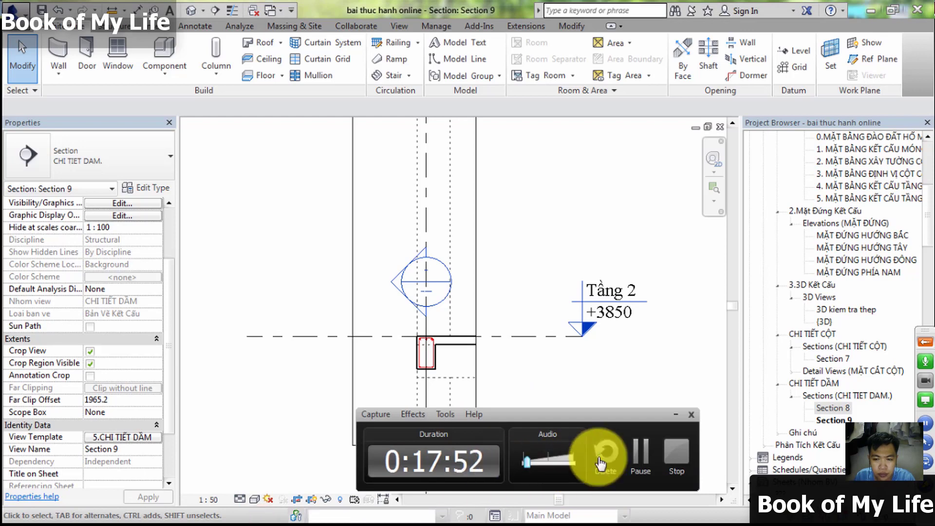
pyautogui.click(633, 456)
# - Pan Section 8 and apply the 5.CHI TIẾT DẦM view template to it
pyautogui.moveTo(340, 299); pyautogui.dragTo(443, 317, button='middle')
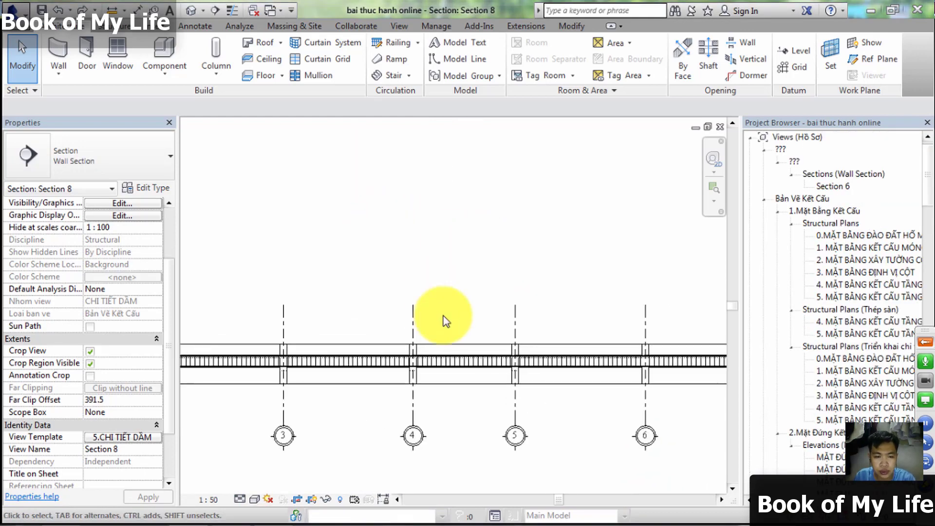
pyautogui.moveTo(307, 355); pyautogui.dragTo(404, 350, button='middle')
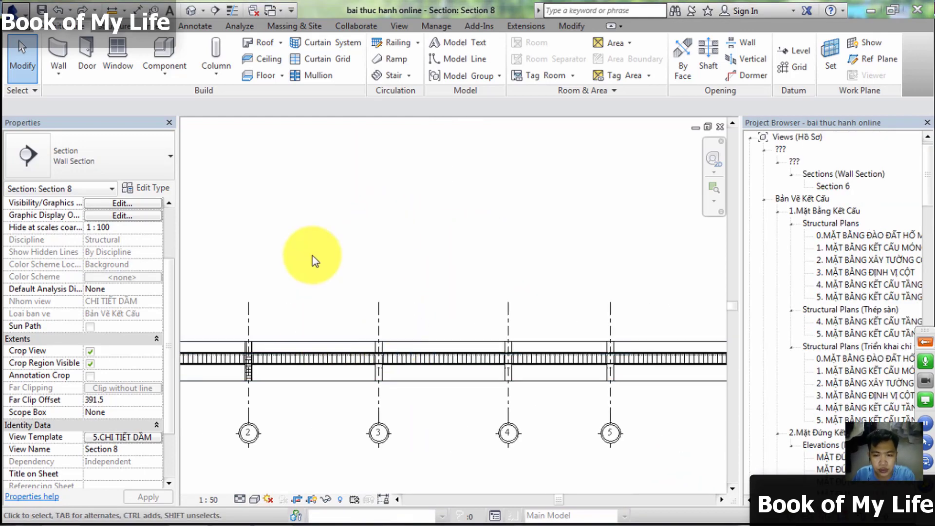
pyautogui.click(306, 424)
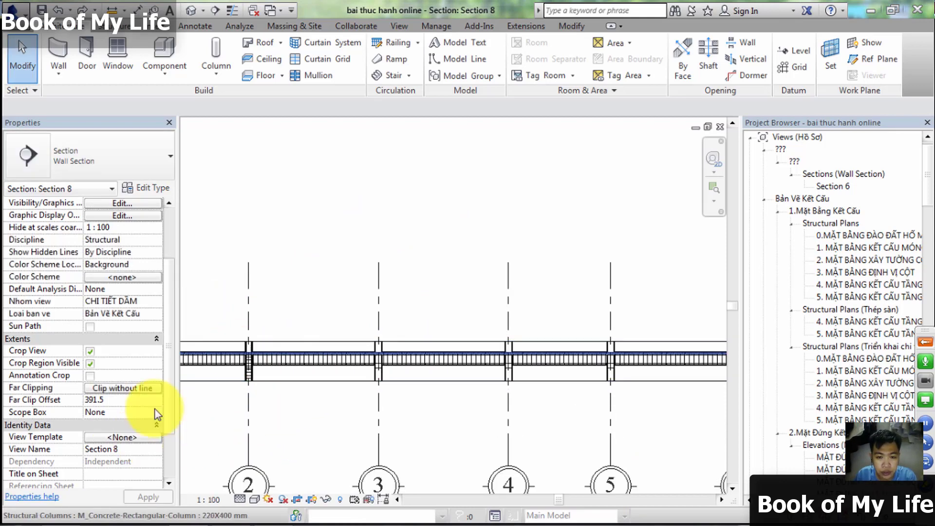
pyautogui.click(145, 438)
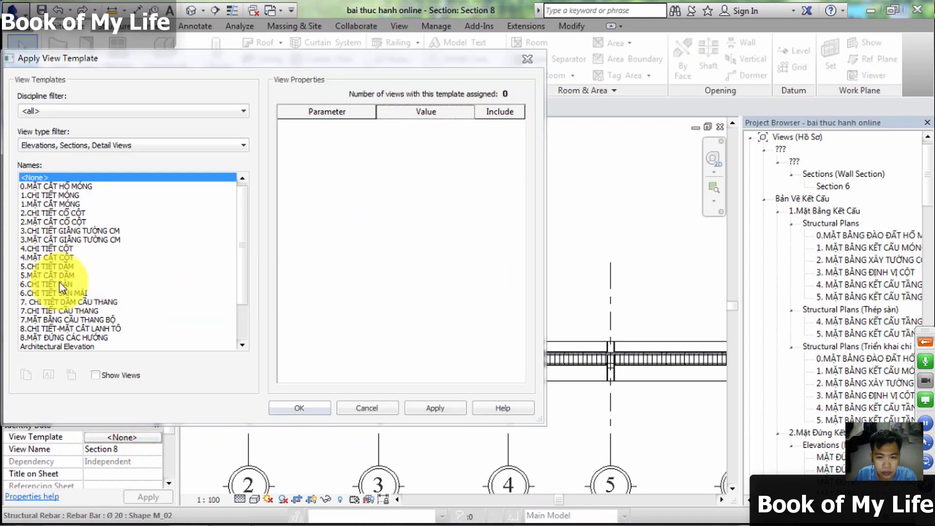
pyautogui.click(58, 267)
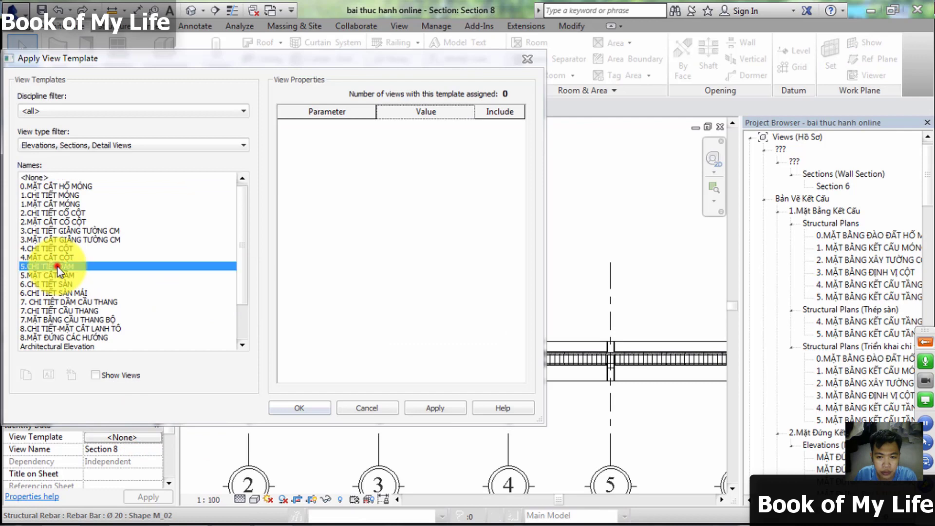
pyautogui.click(299, 409)
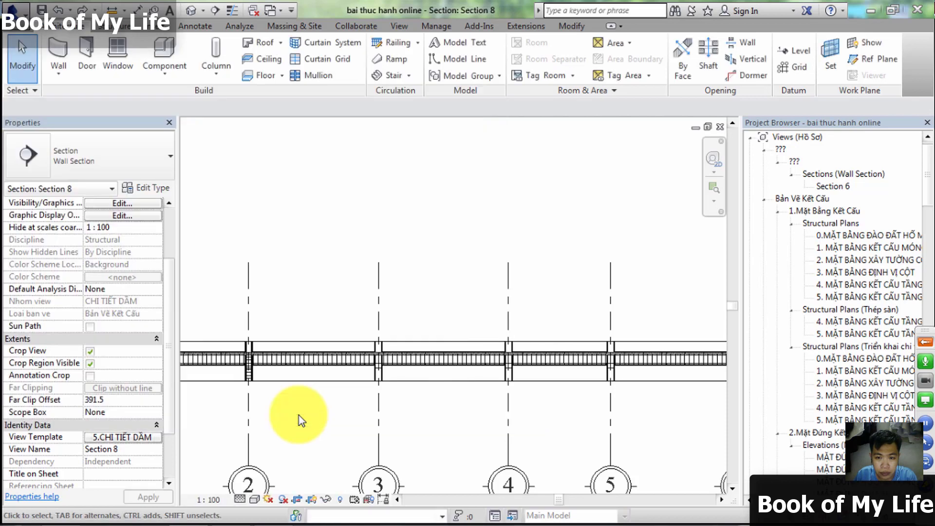
# - Include the V/G Overrides Filters in the 5.CHI TIẾT DẦM template settings
pyautogui.click(143, 436)
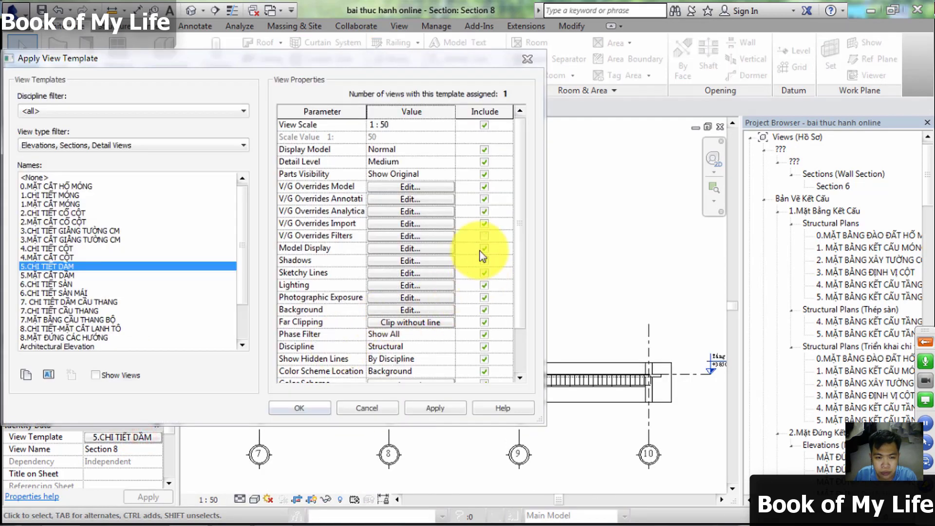
pyautogui.click(485, 236)
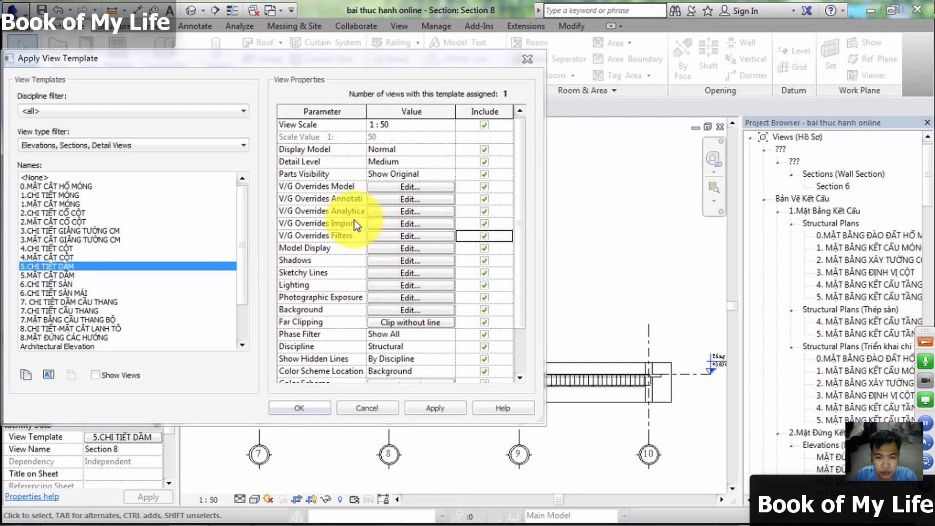
pyautogui.click(299, 408)
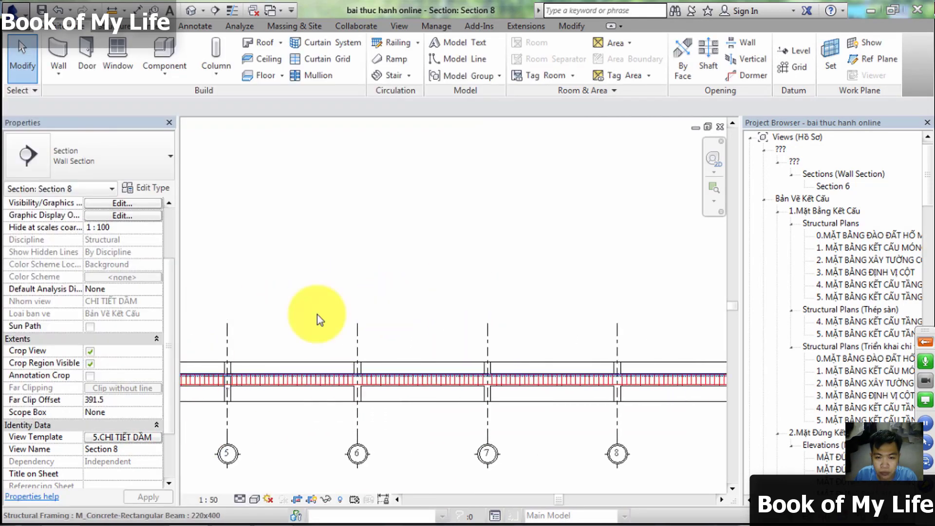
# - Pan and zoom Section 8 to frame grids 2 to 5
pyautogui.moveTo(280, 294); pyautogui.dragTo(359, 280, button='middle')
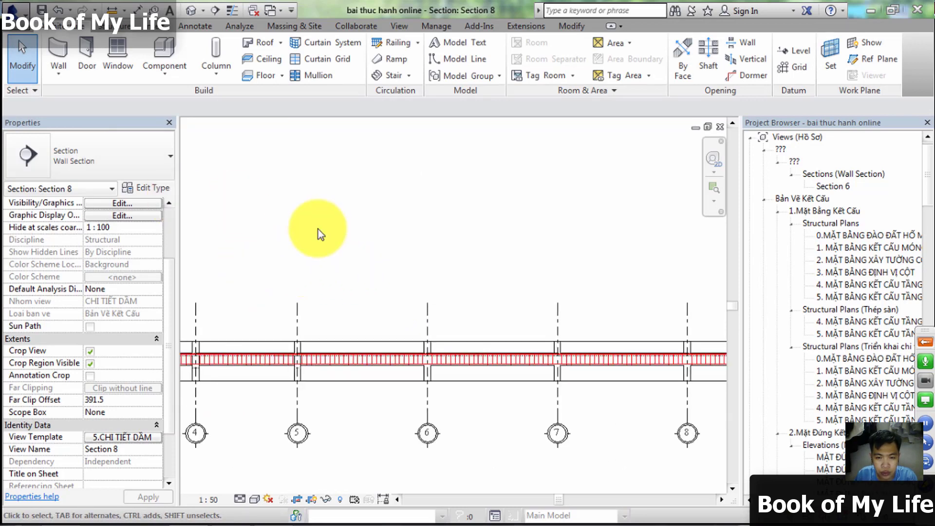
pyautogui.click(319, 227)
pyautogui.moveTo(289, 256); pyautogui.dragTo(369, 255, button='middle')
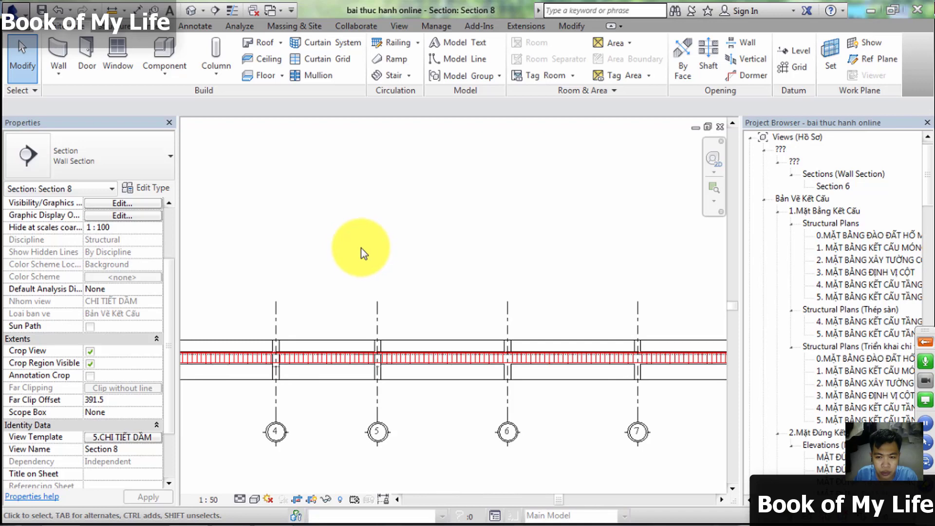
pyautogui.moveTo(319, 287); pyautogui.dragTo(418, 298, button='middle')
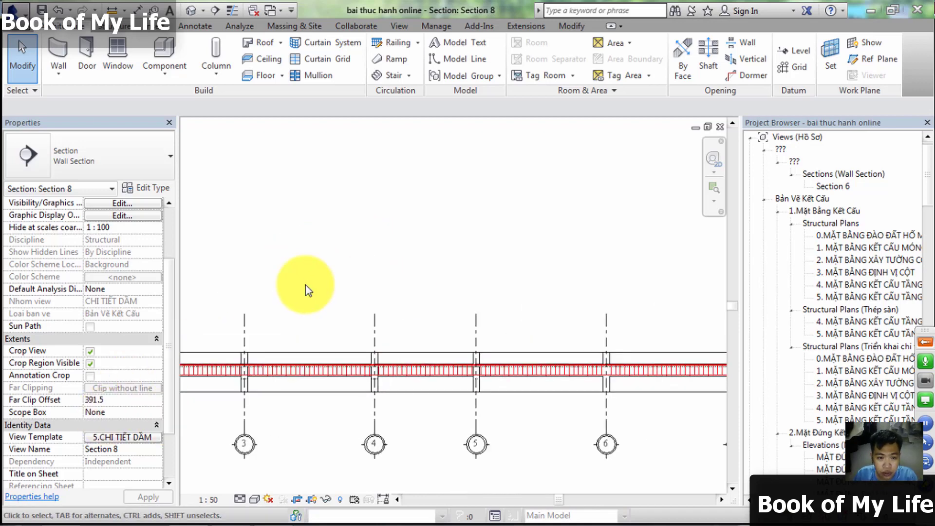
pyautogui.moveTo(305, 291); pyautogui.dragTo(431, 285, button='middle')
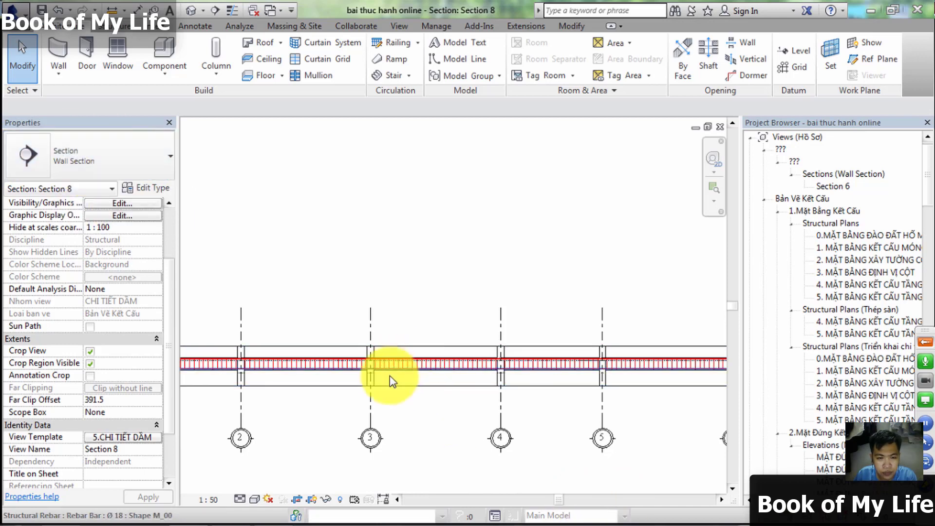
pyautogui.scroll(2, 391, 382)
pyautogui.scroll(2, 372, 376)
pyautogui.scroll(2, 386, 359)
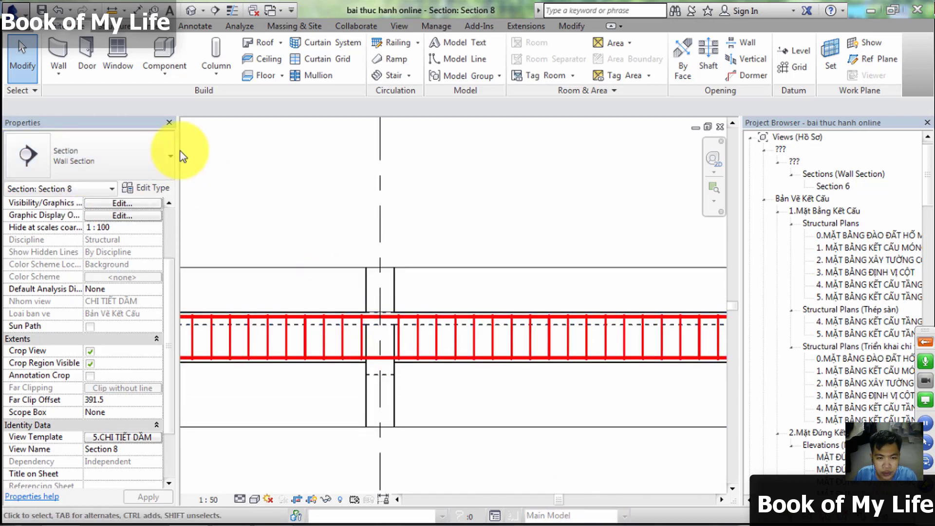
# - Switch Section 8's type from Wall Section to Section: CHI TIẾT DẦM
pyautogui.click(68, 160)
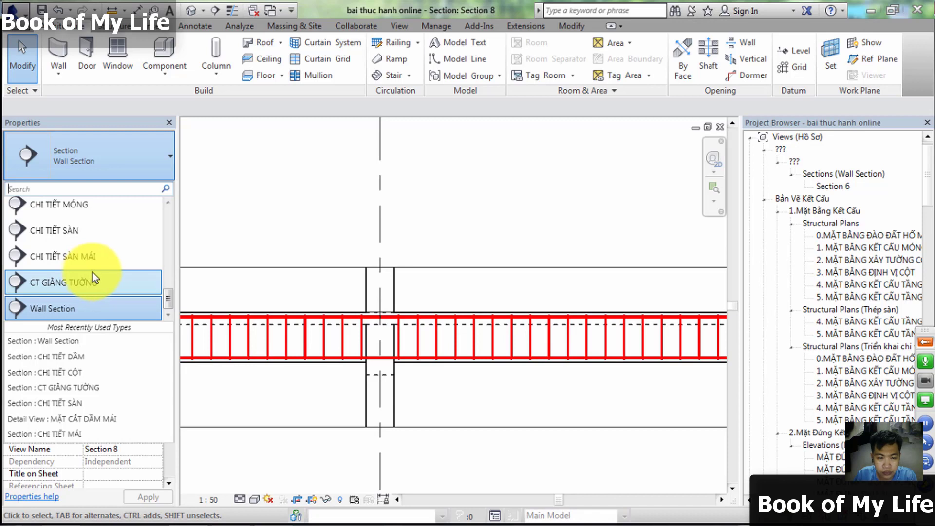
pyautogui.scroll(1, 93, 273)
pyautogui.scroll(1, 93, 273)
pyautogui.scroll(2, 93, 273)
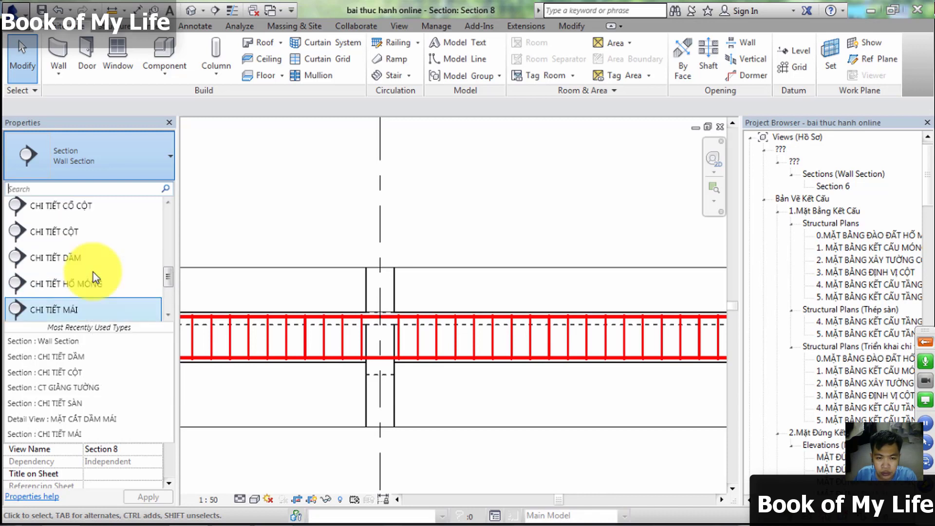
pyautogui.click(93, 266)
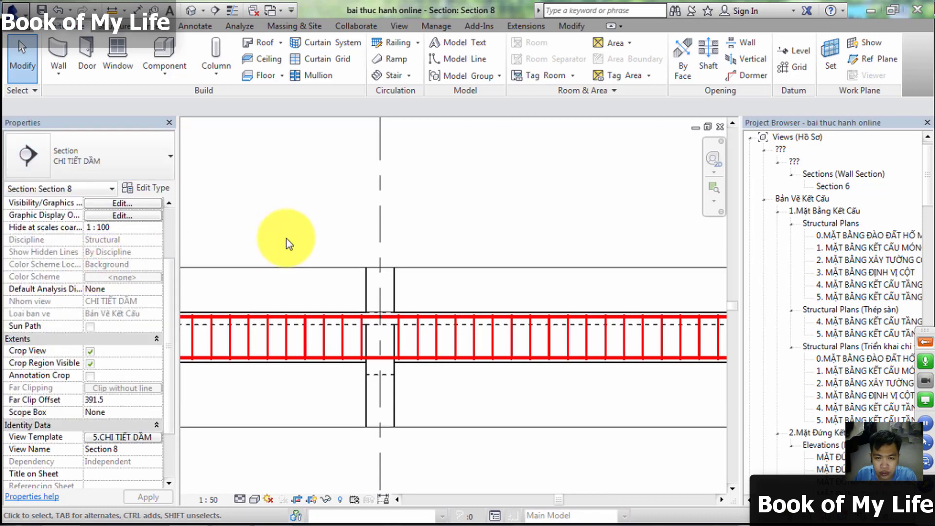
# - Open the CHI TIẾT DẦM type properties, then back out without changing the template
pyautogui.click(142, 188)
pyautogui.click(554, 206)
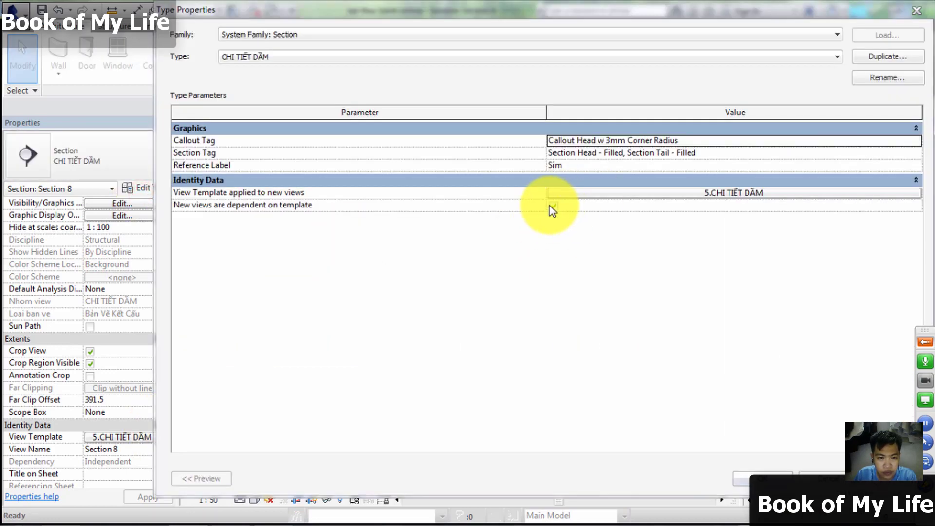
pyautogui.click(726, 194)
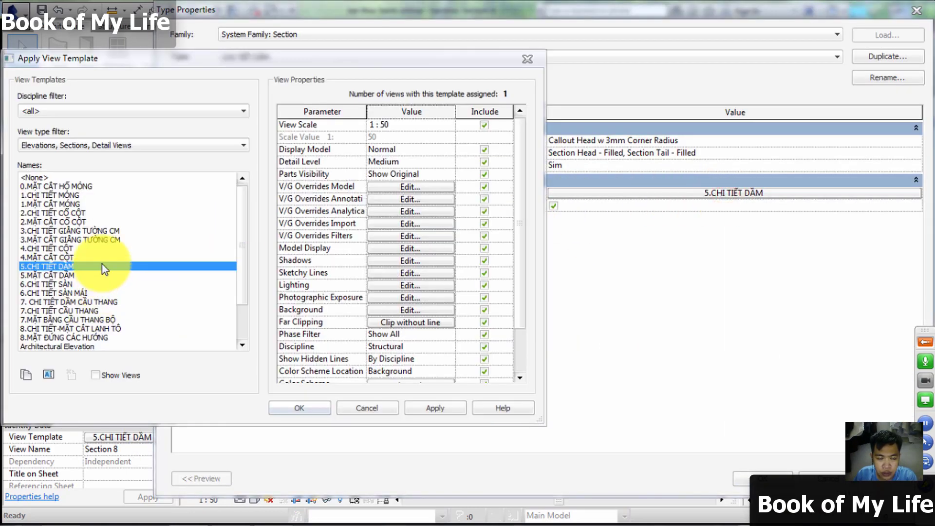
pyautogui.press('Escape')
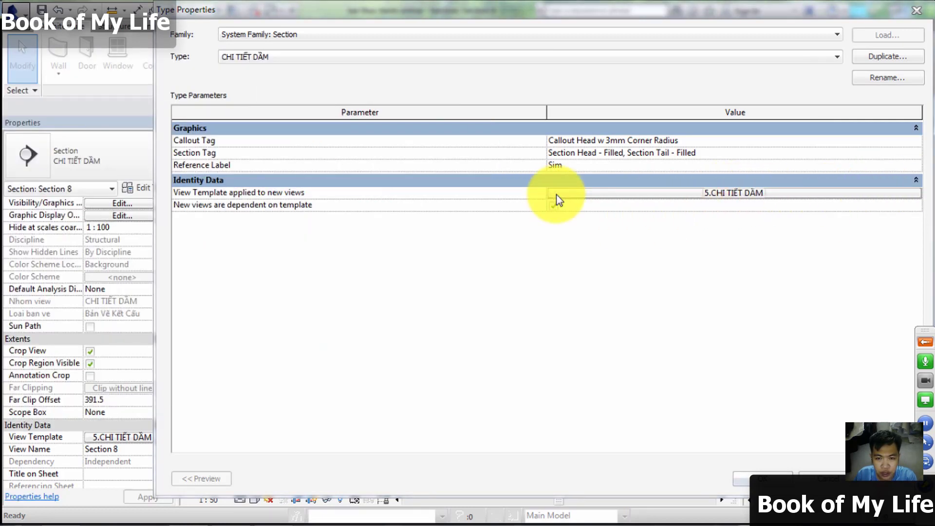
pyautogui.press('Return')
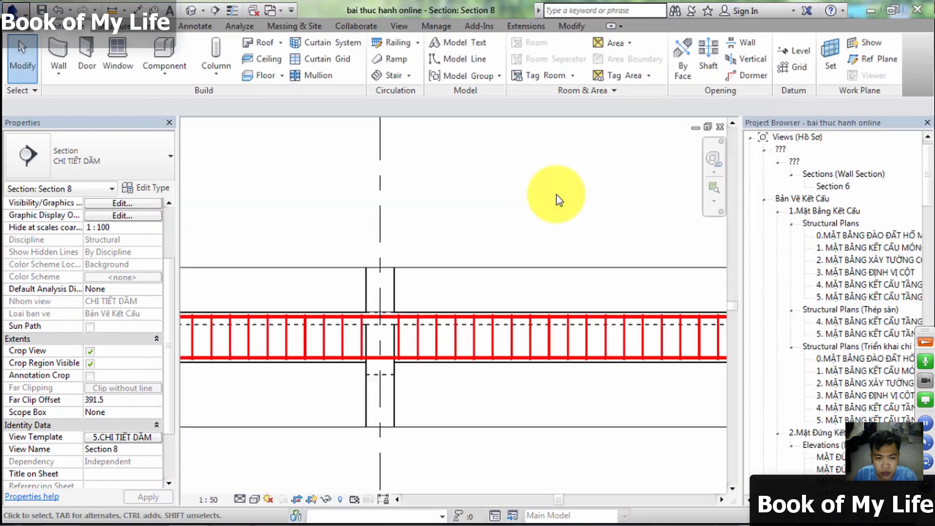
# - Set 5.CHI TIẾT DẦM as the view template applied to new views of this type
pyautogui.click(156, 193)
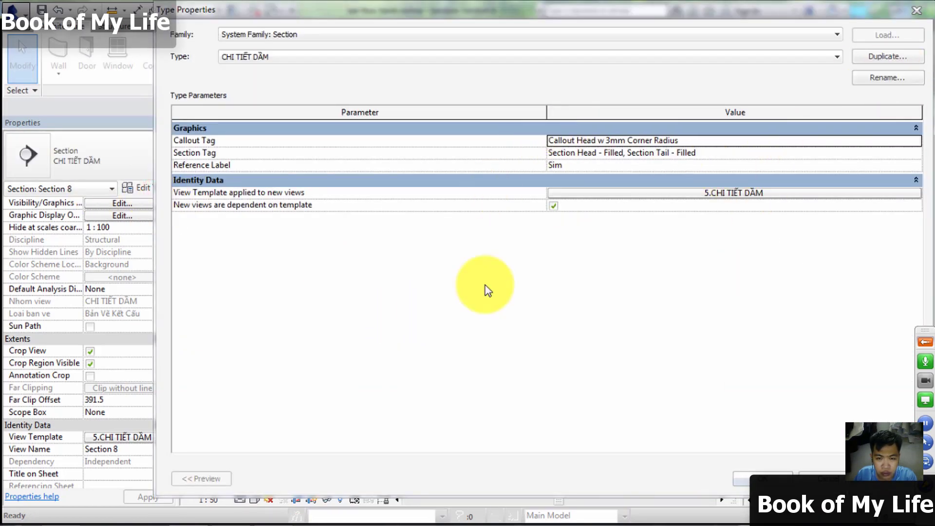
pyautogui.click(684, 188)
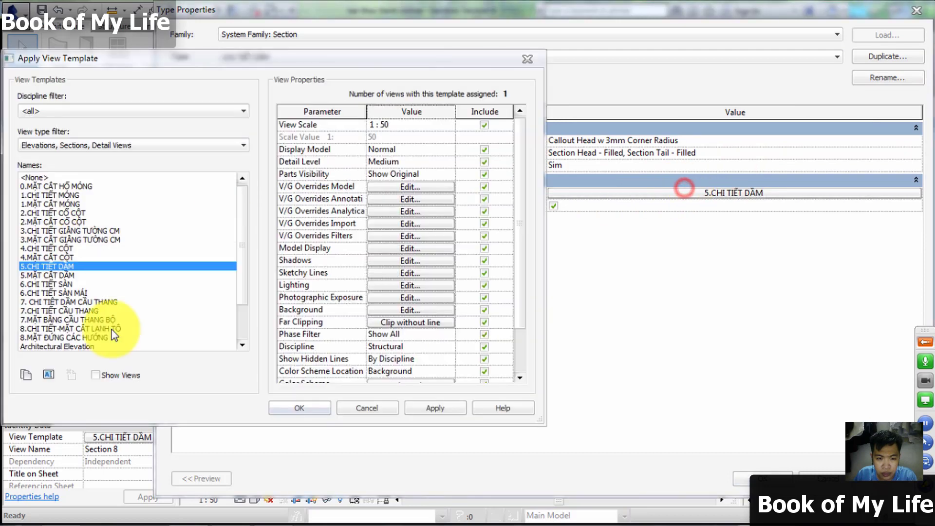
pyautogui.doubleClick(43, 267)
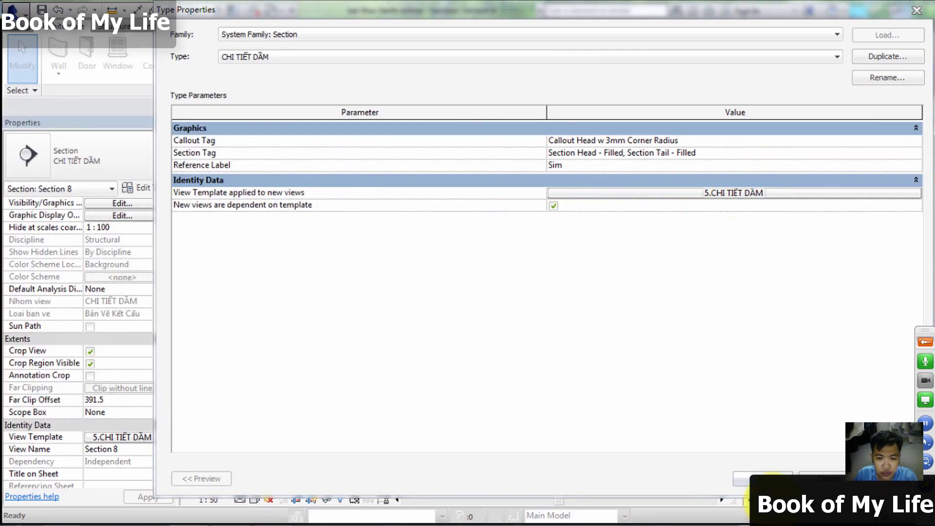
pyautogui.click(828, 476)
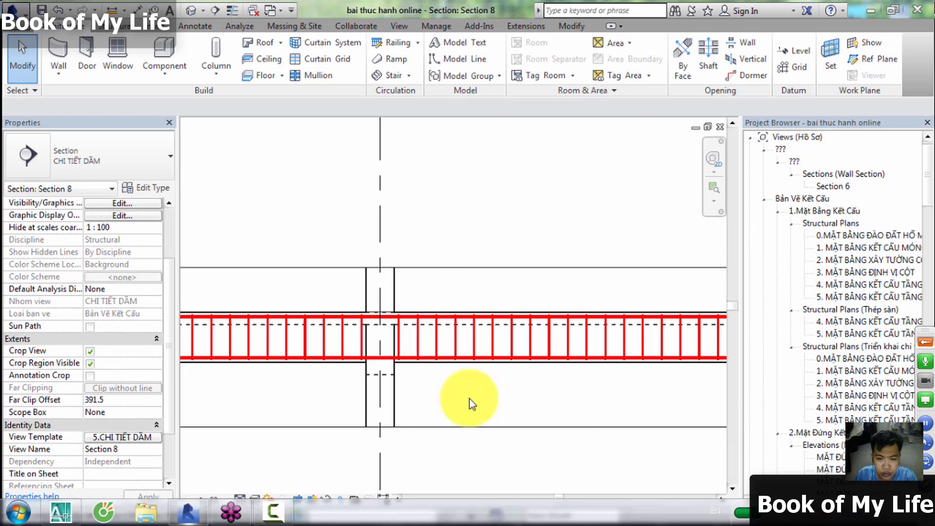
# - Return to the 4. MẶT BẰNG KẾT CẤU plan and zoom toward grid 10
pyautogui.click(721, 127)
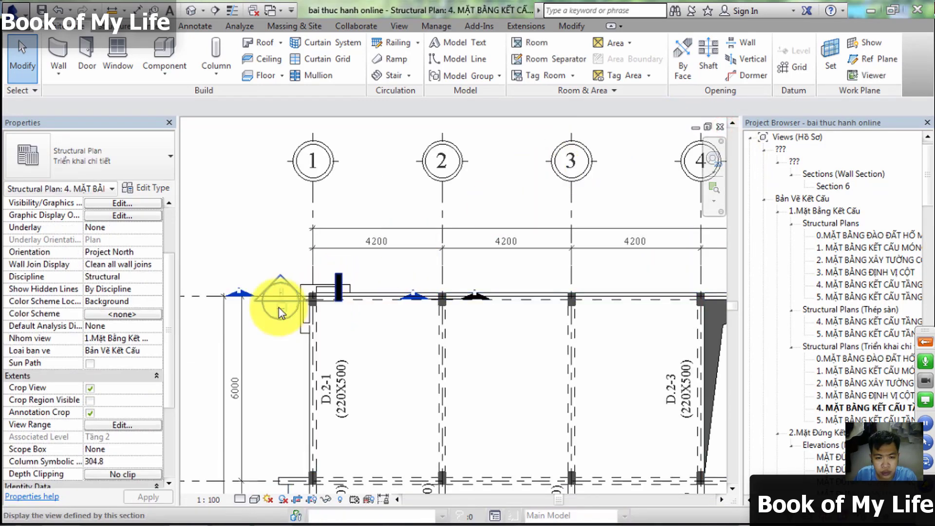
pyautogui.scroll(2, 300, 312)
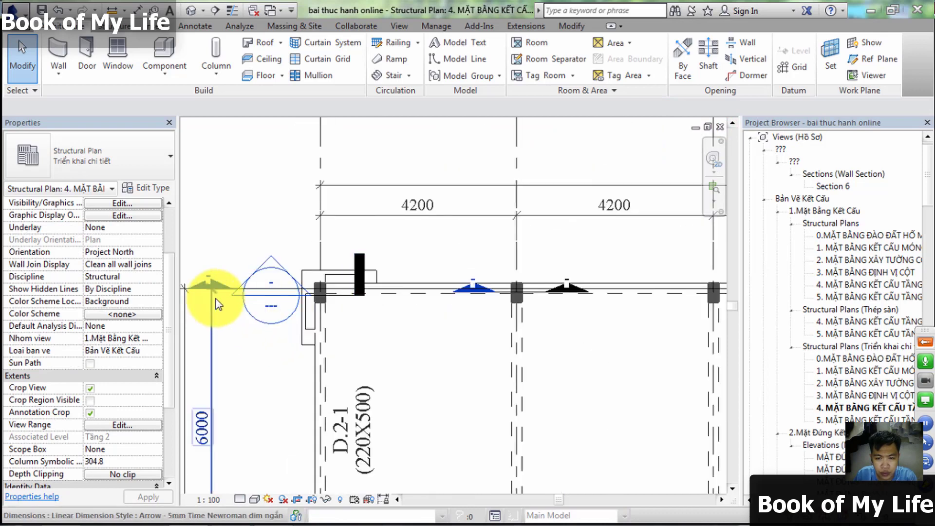
pyautogui.scroll(2, 234, 285)
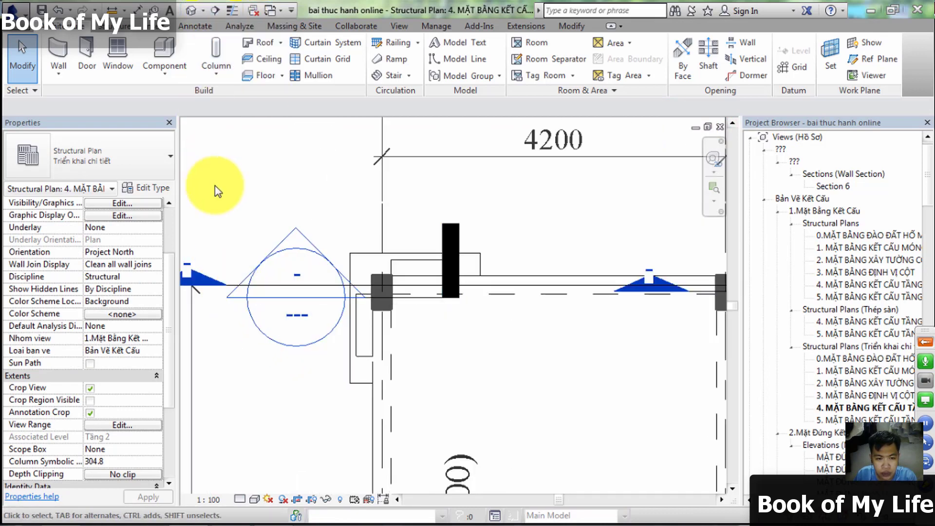
pyautogui.scroll(2, 234, 284)
pyautogui.scroll(1, 233, 285)
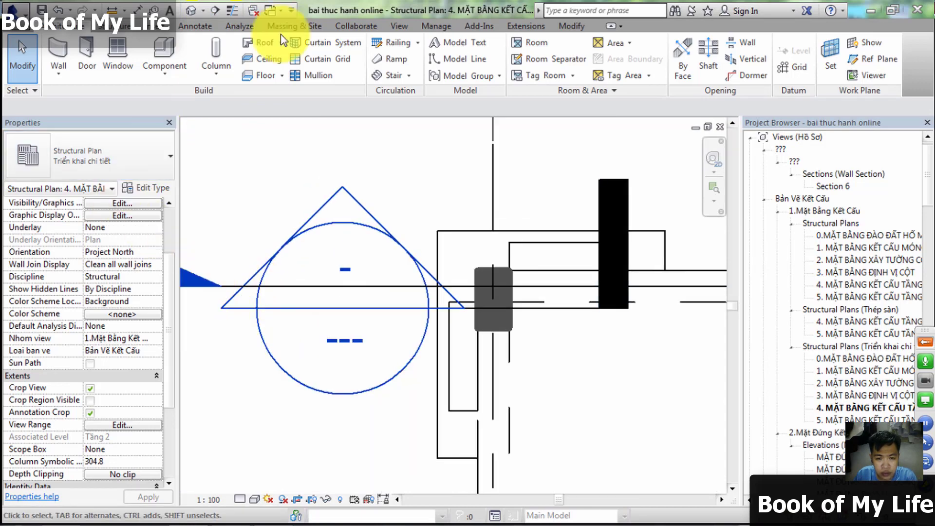
# - Start a new section to review the available section types, then cancel it
pyautogui.click(215, 15)
pyautogui.click(108, 154)
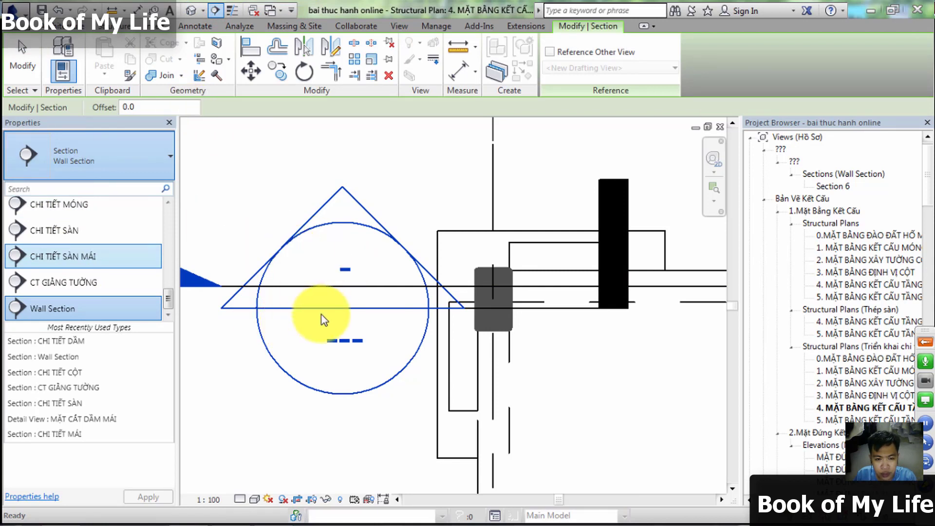
pyautogui.scroll(2, 44, 263)
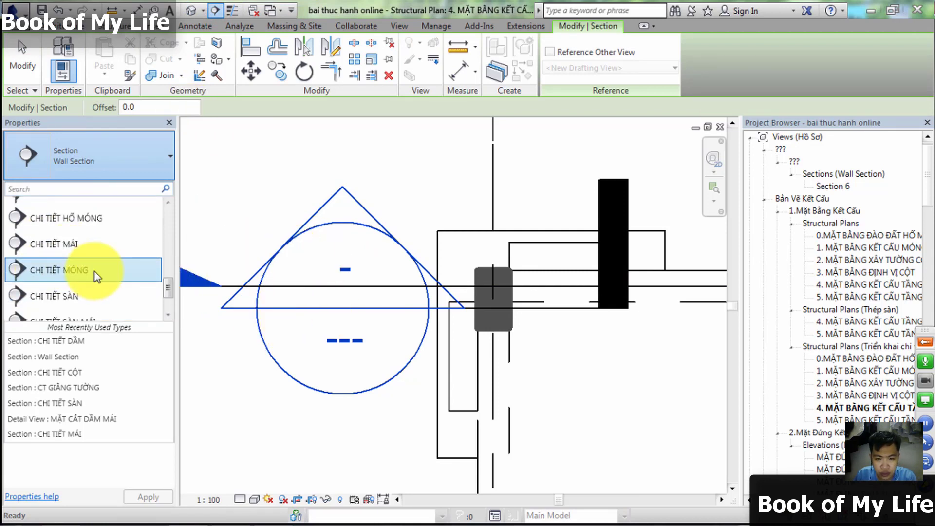
pyautogui.scroll(1, 94, 271)
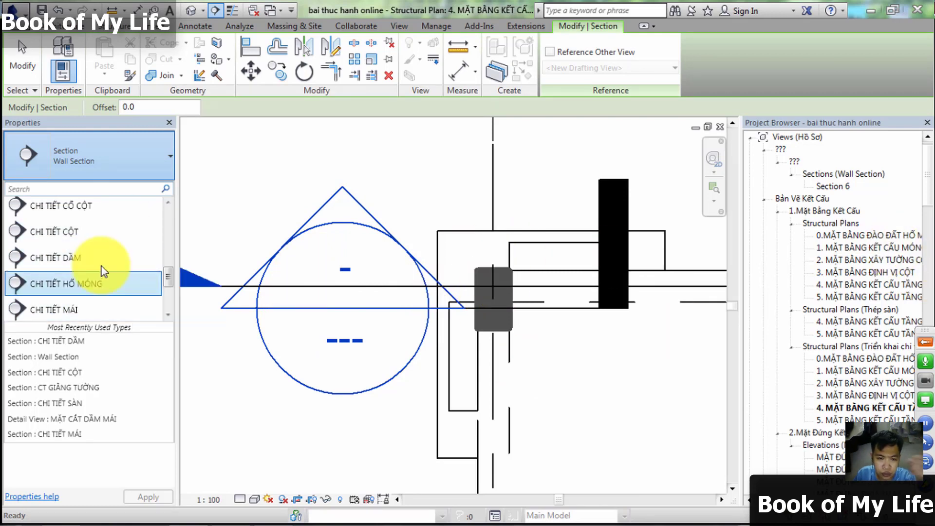
pyautogui.scroll(-2, 98, 277)
pyautogui.scroll(2, 87, 259)
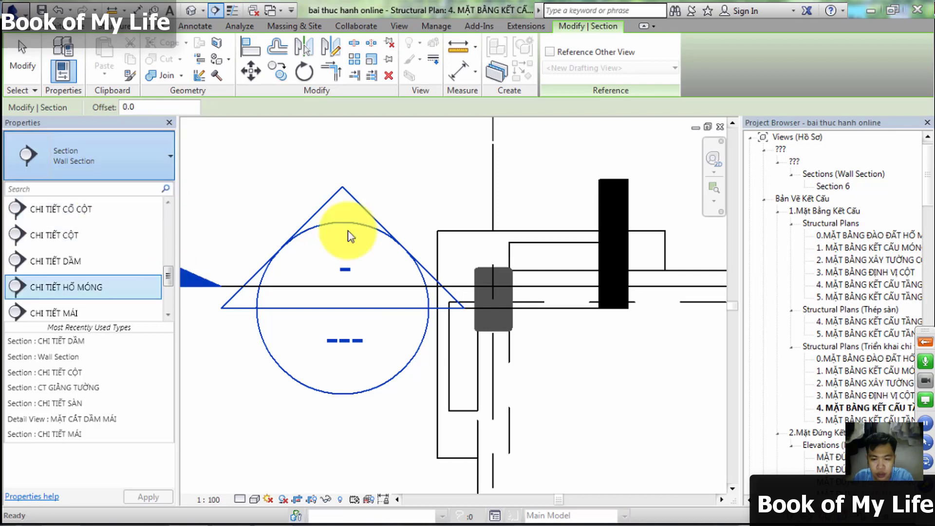
pyautogui.click(226, 298)
pyautogui.scroll(-5, 222, 292)
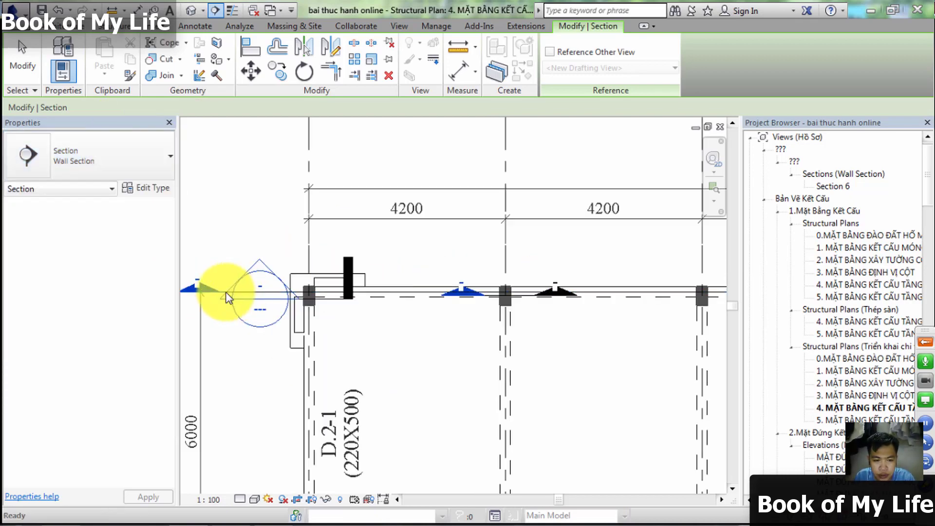
pyautogui.press('Escape')
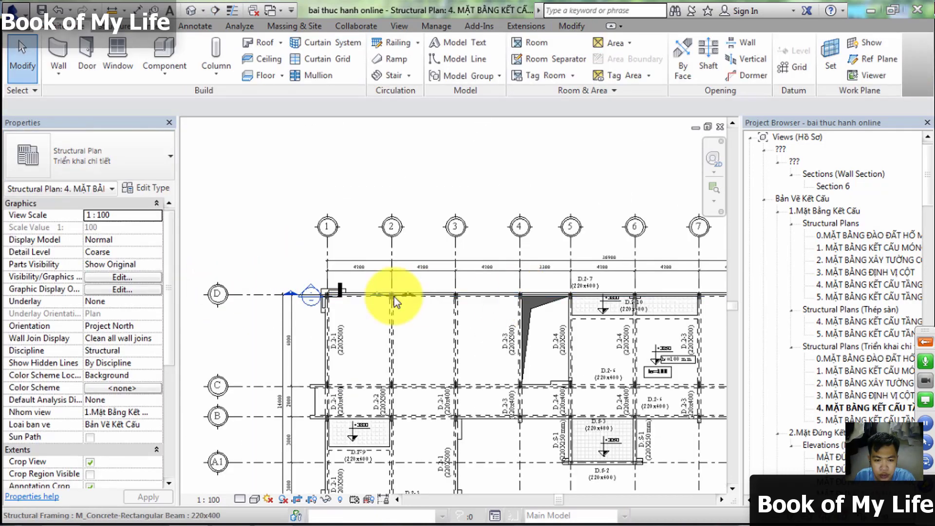
# - Select the Section 8 marker and confirm it is a CHI TIẾT DẦM section
pyautogui.scroll(-2, 329, 307)
pyautogui.scroll(-1, 539, 294)
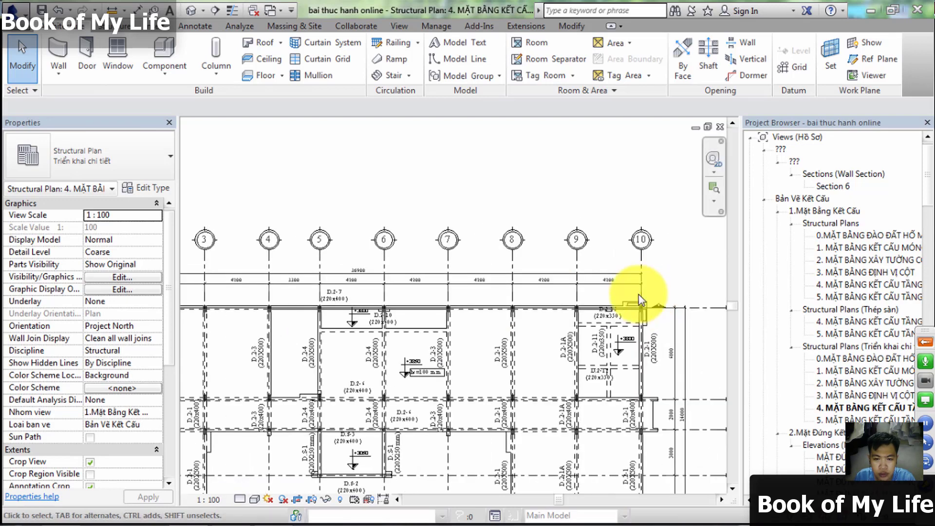
pyautogui.scroll(4, 653, 298)
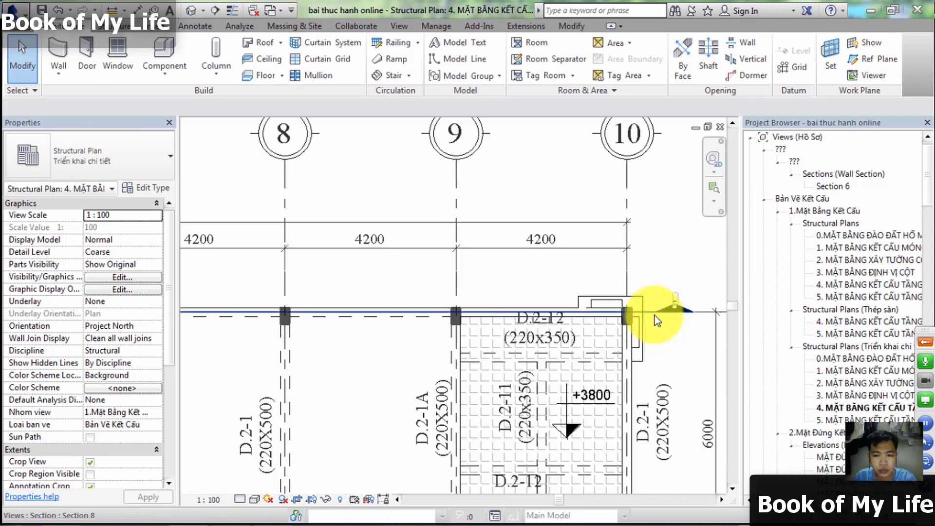
pyautogui.click(655, 315)
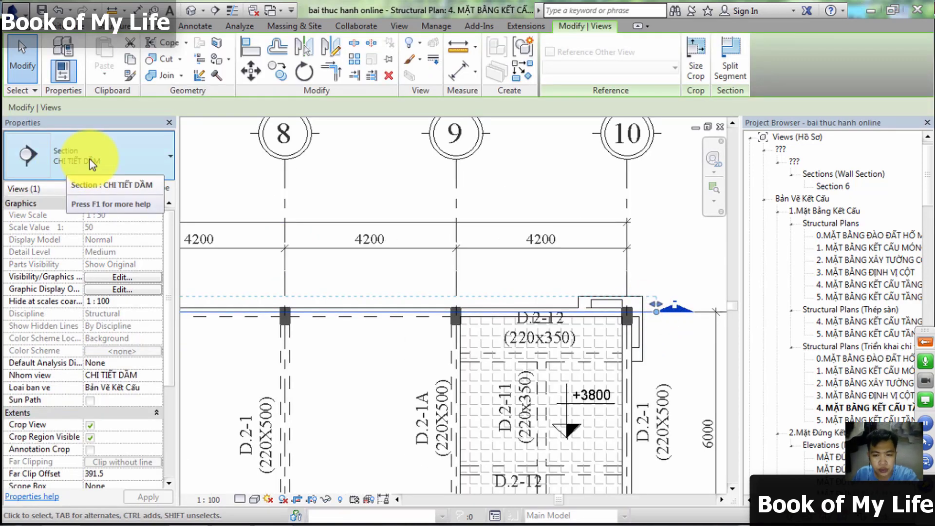
pyautogui.click(214, 11)
pyautogui.click(130, 163)
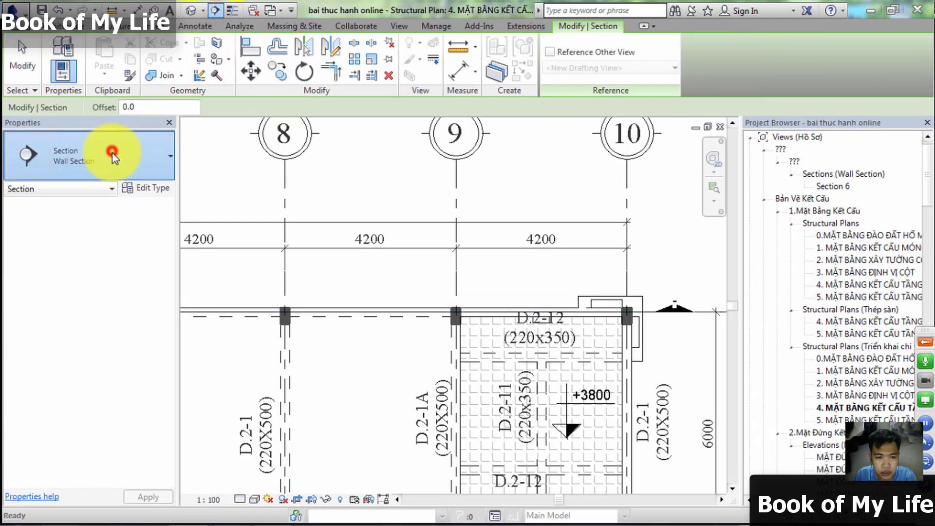
pyautogui.click(73, 316)
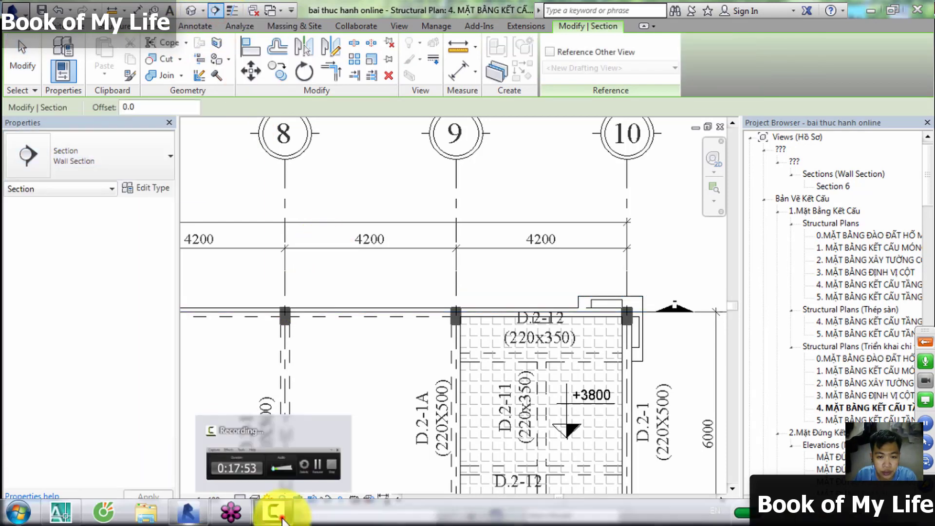
pyautogui.click(271, 507)
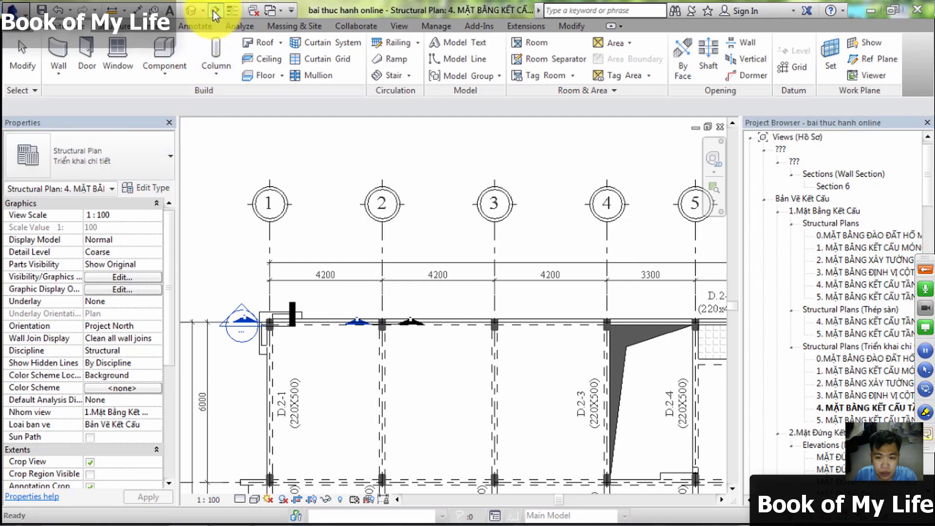
pyautogui.click(124, 155)
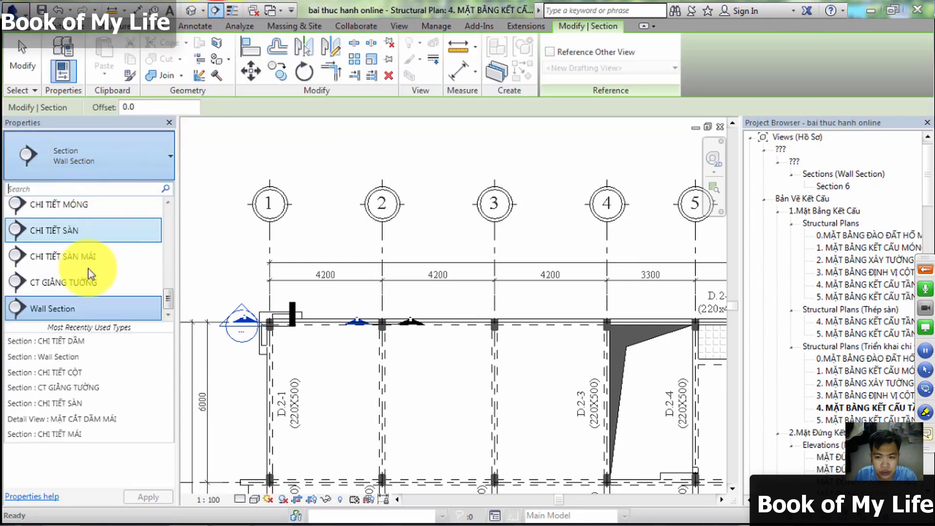
pyautogui.scroll(2, 93, 259)
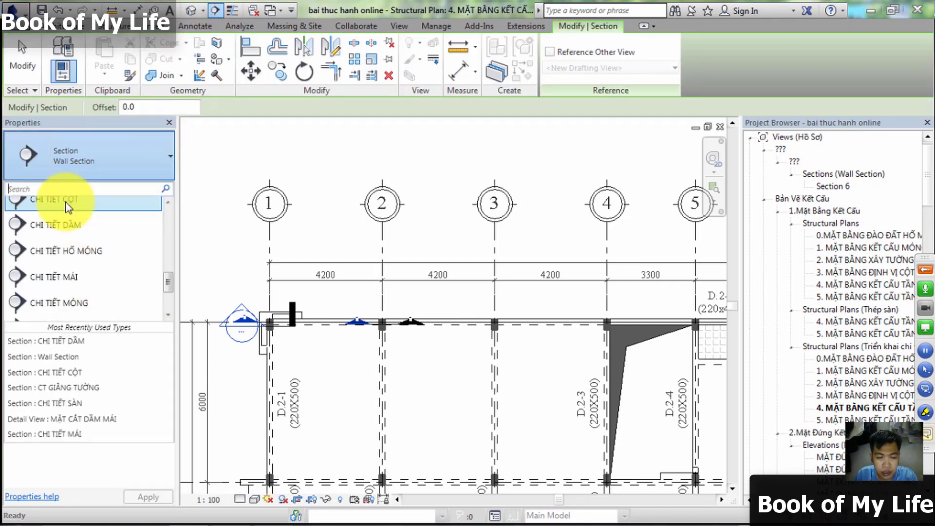
pyautogui.scroll(1, 67, 207)
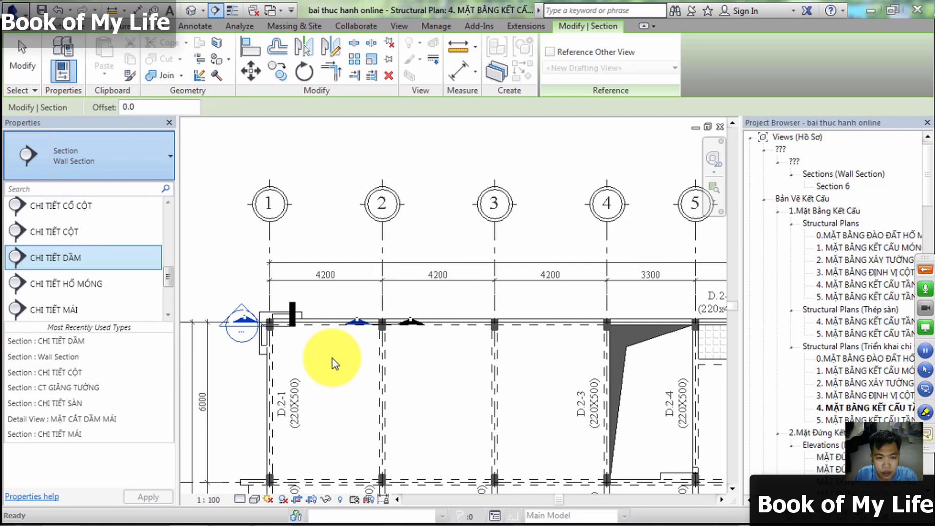
pyautogui.press('Escape')
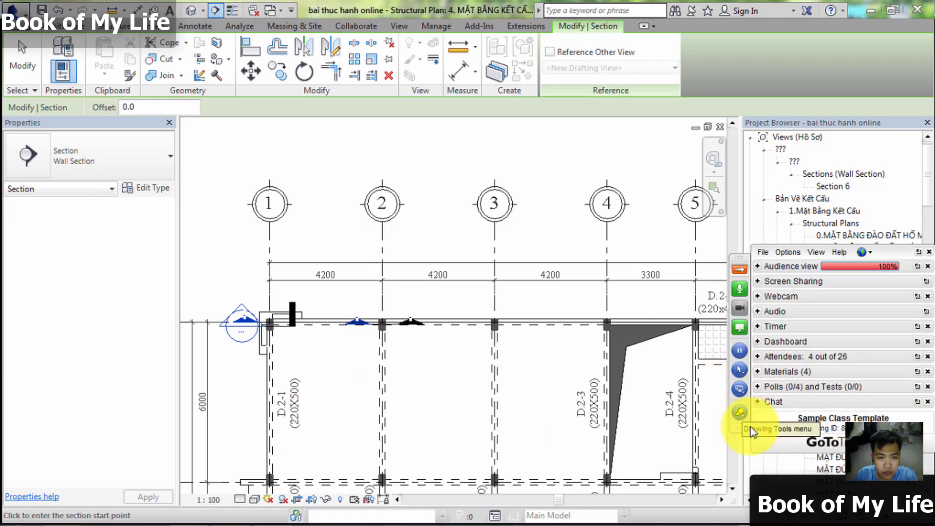
pyautogui.click(741, 270)
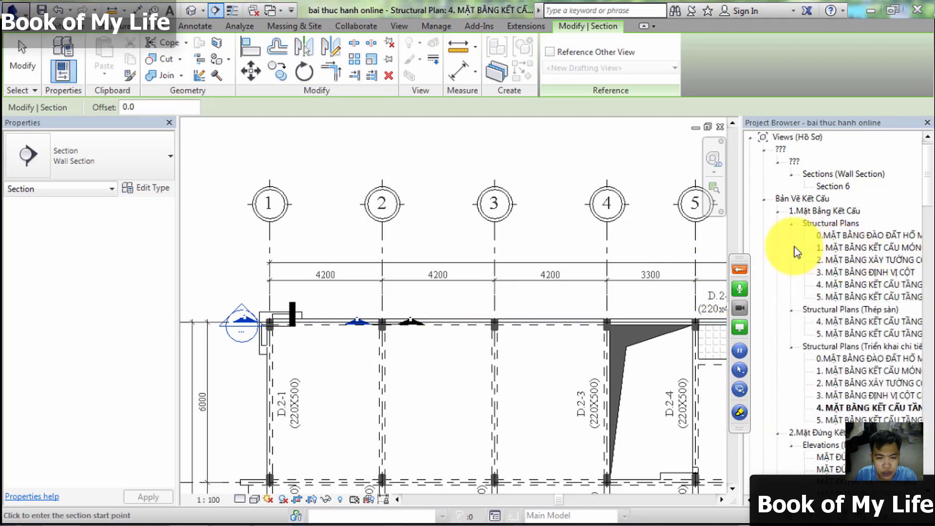
pyautogui.moveTo(746, 258); pyautogui.dragTo(895, 280)
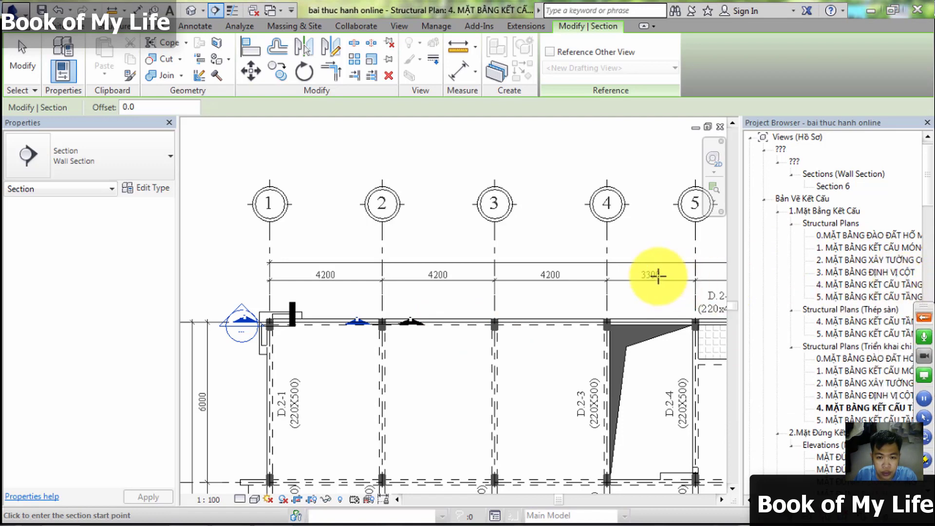
pyautogui.click(839, 186)
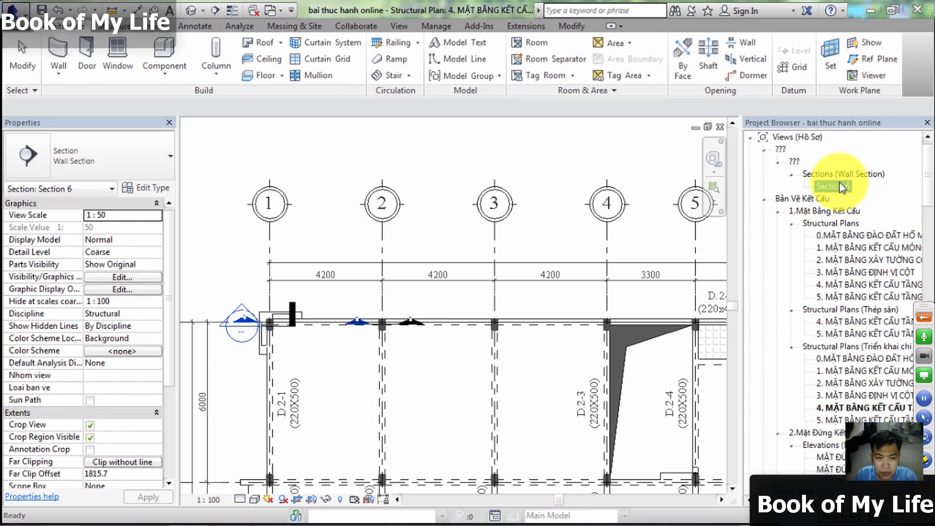
# - Select Section 6 in the Project Browser and set its type to CHI TIẾT CỘT
pyautogui.doubleClick(839, 186)
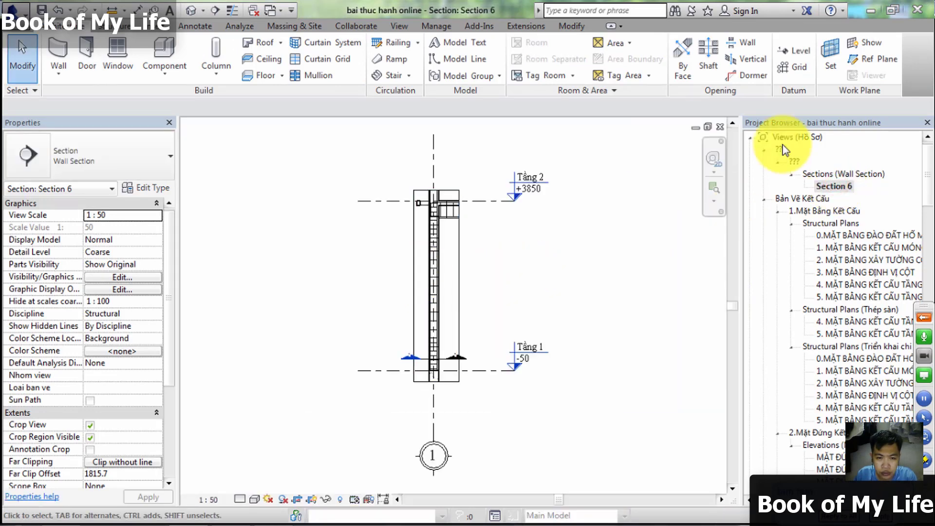
pyautogui.click(720, 127)
pyautogui.click(831, 188)
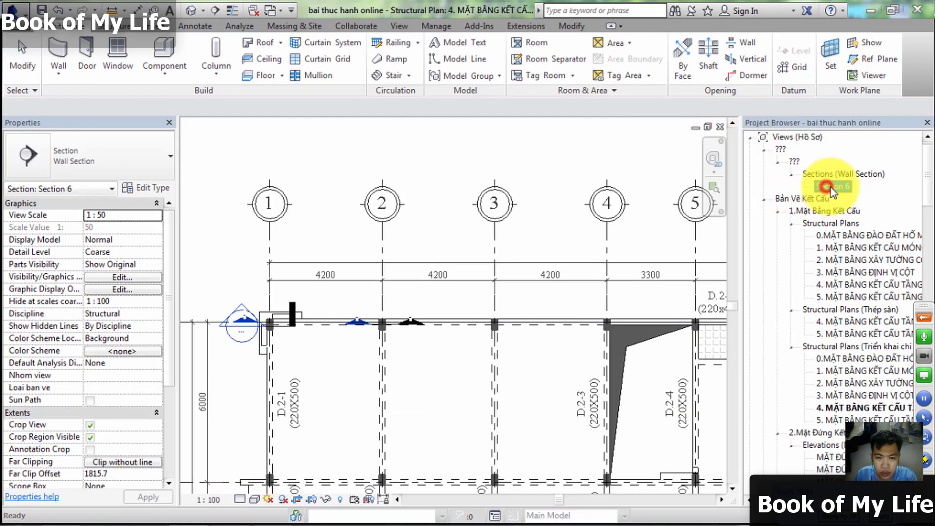
pyautogui.click(96, 152)
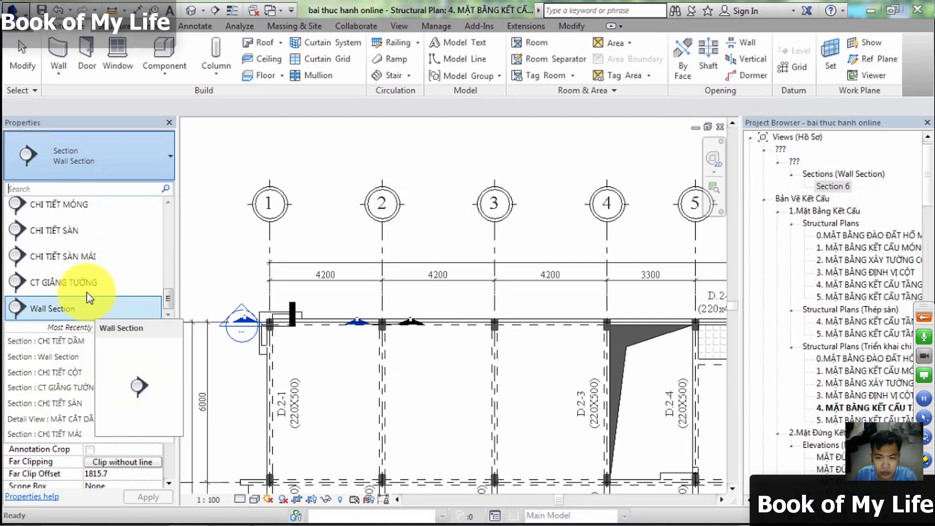
pyautogui.scroll(2, 89, 272)
pyautogui.scroll(2, 92, 250)
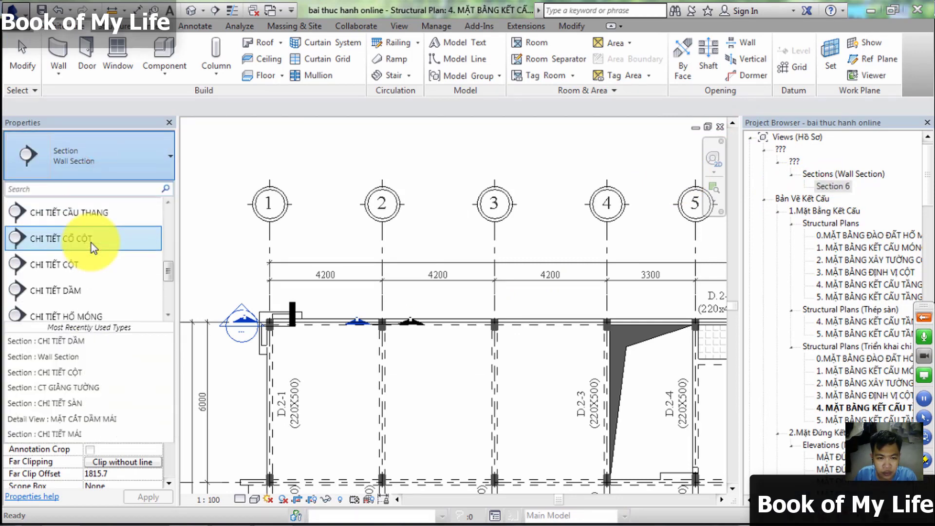
pyautogui.click(77, 265)
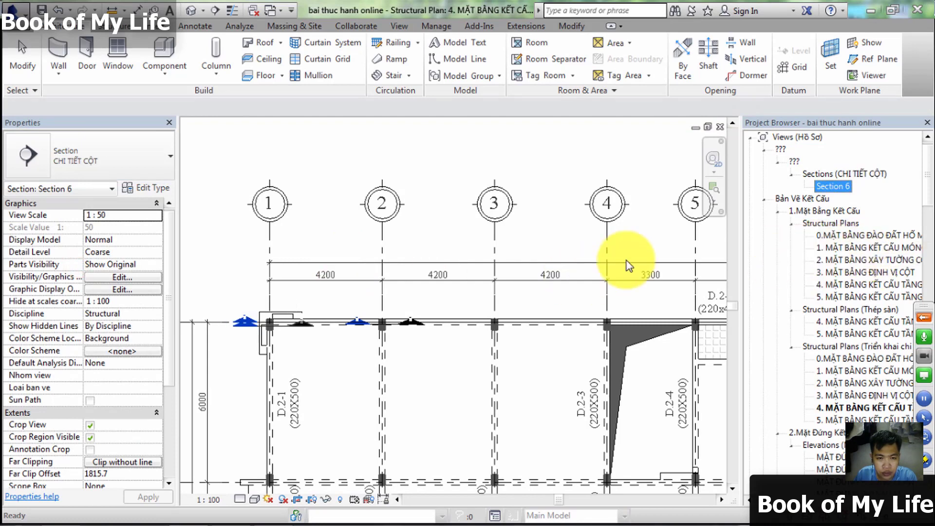
# - Recheck Section 6's type list and keep it as CHI TIẾT CỘT
pyautogui.scroll(-4, 928, 229)
pyautogui.scroll(-3, 931, 229)
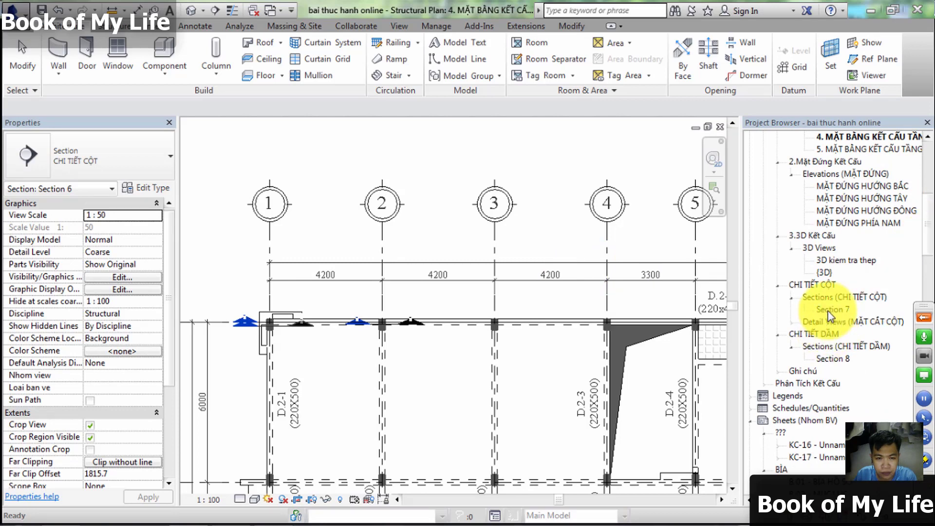
pyautogui.moveTo(928, 225); pyautogui.dragTo(924, 178)
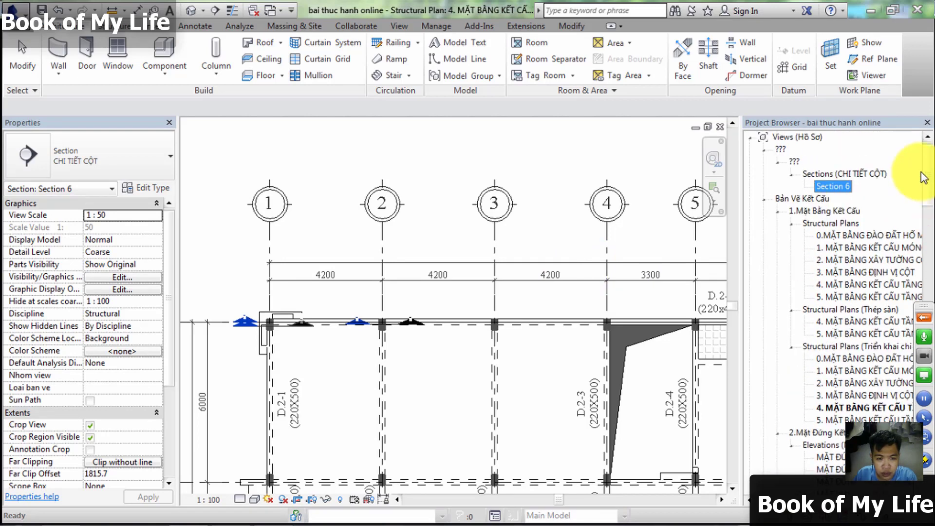
pyautogui.click(124, 170)
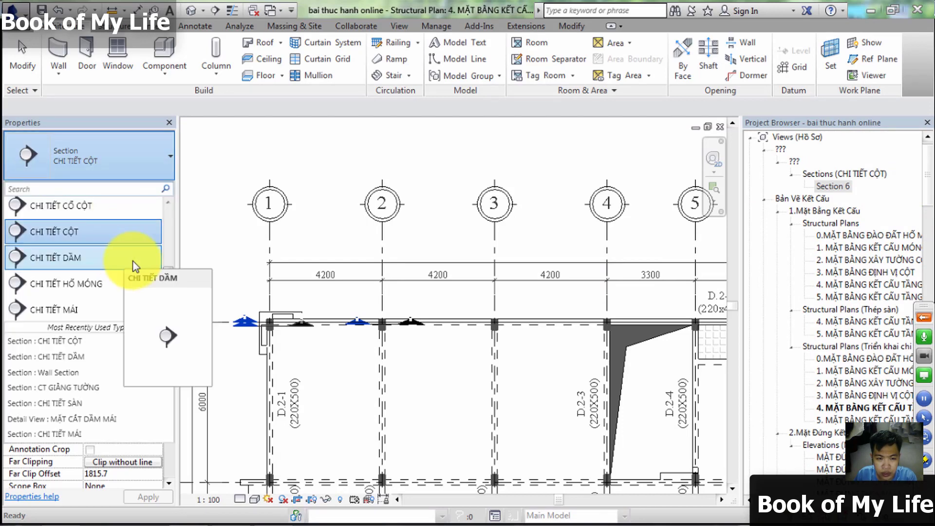
pyautogui.click(926, 182)
pyautogui.moveTo(928, 181); pyautogui.dragTo(927, 219)
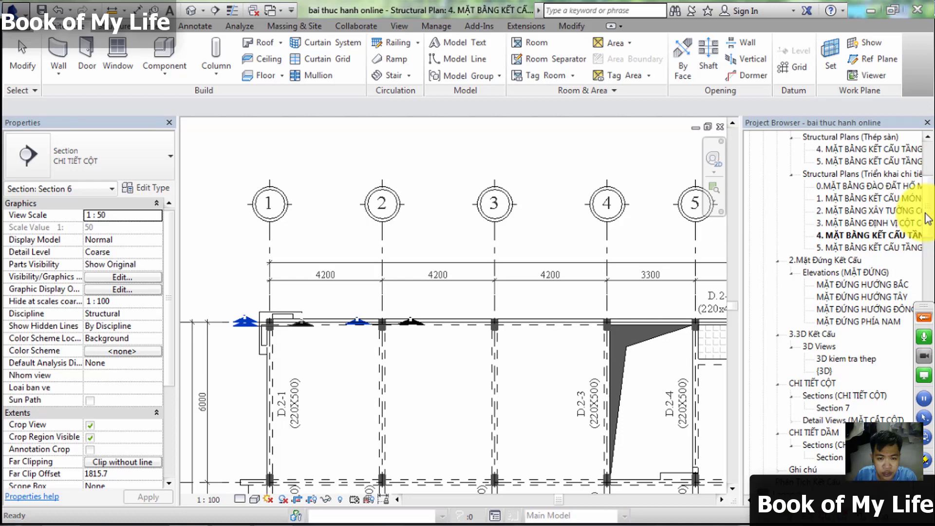
pyautogui.moveTo(927, 219); pyautogui.dragTo(927, 159)
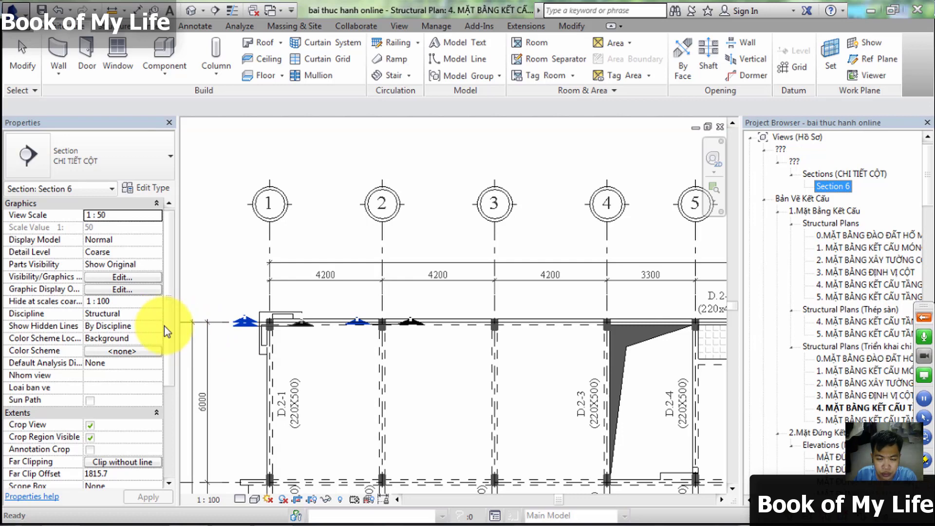
pyautogui.moveTo(165, 326)
pyautogui.mouseDown()
pyautogui.moveTo(174, 376)
pyautogui.moveTo(192, 297)
pyautogui.mouseUp()
pyautogui.click(834, 186)
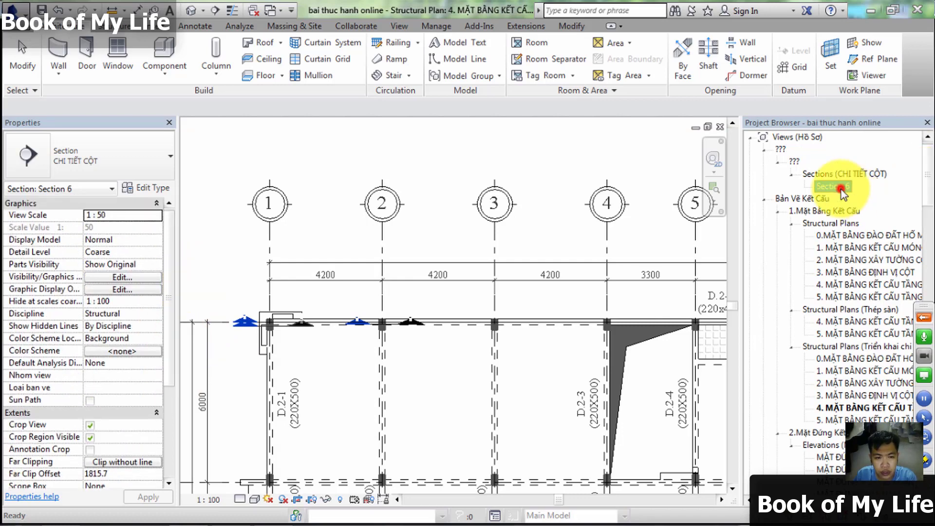
pyautogui.click(106, 159)
pyautogui.moveTo(84, 232)
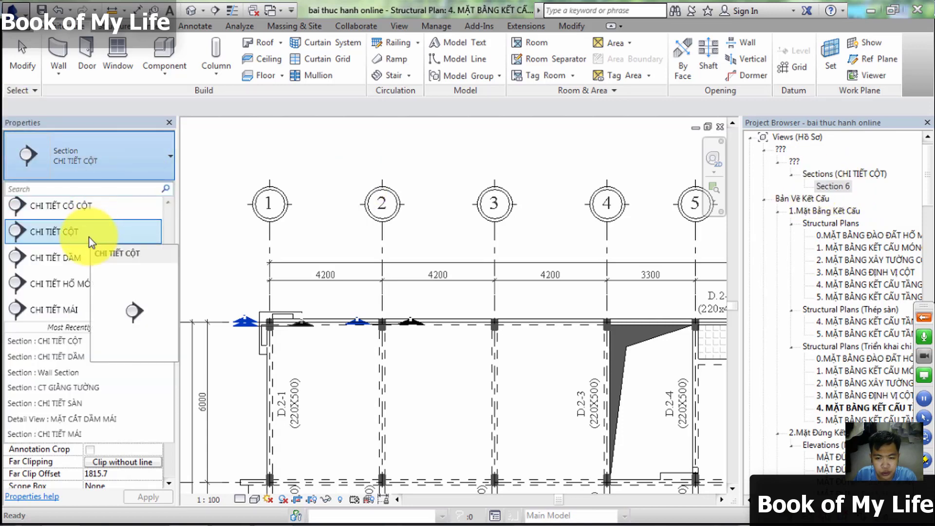
pyautogui.click(89, 236)
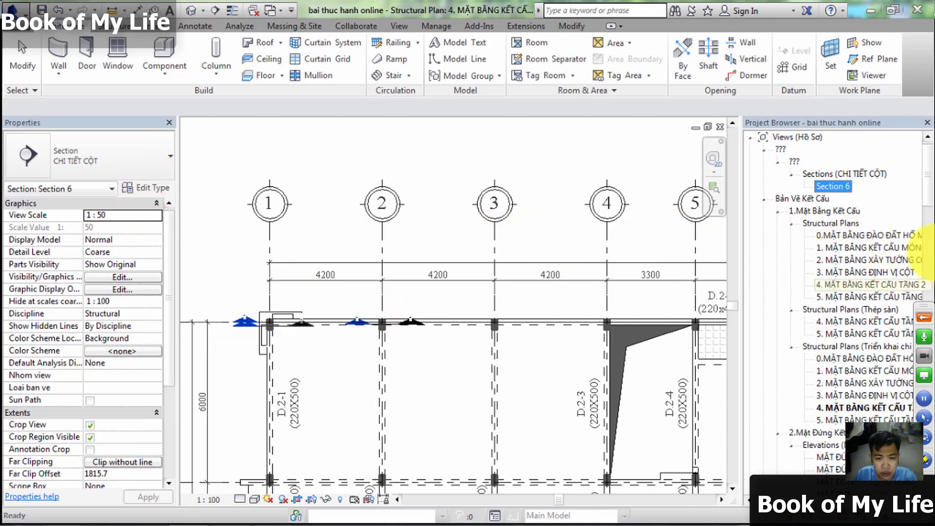
pyautogui.click(128, 187)
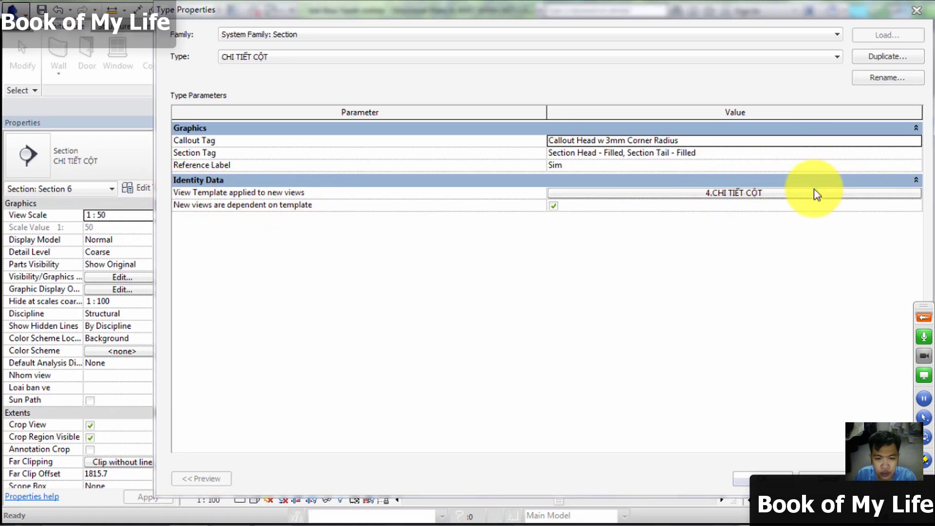
pyautogui.press('Escape')
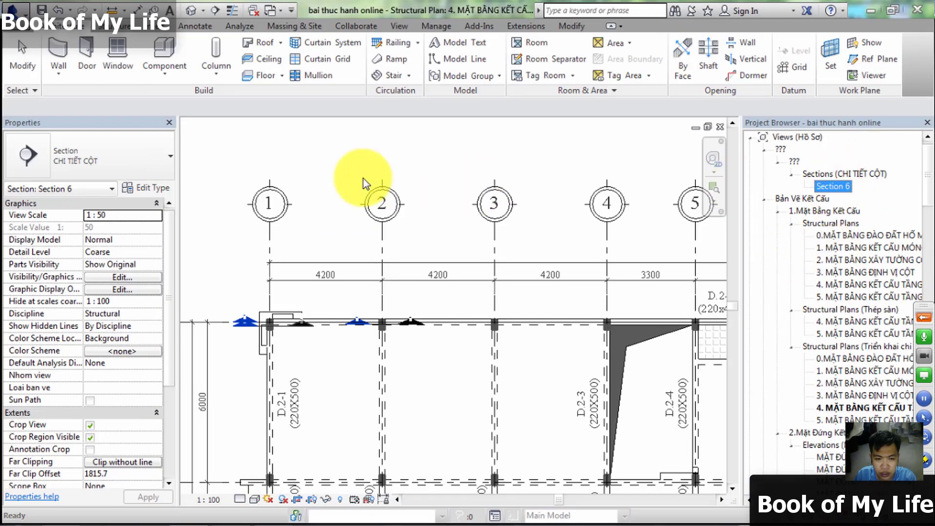
pyautogui.click(146, 167)
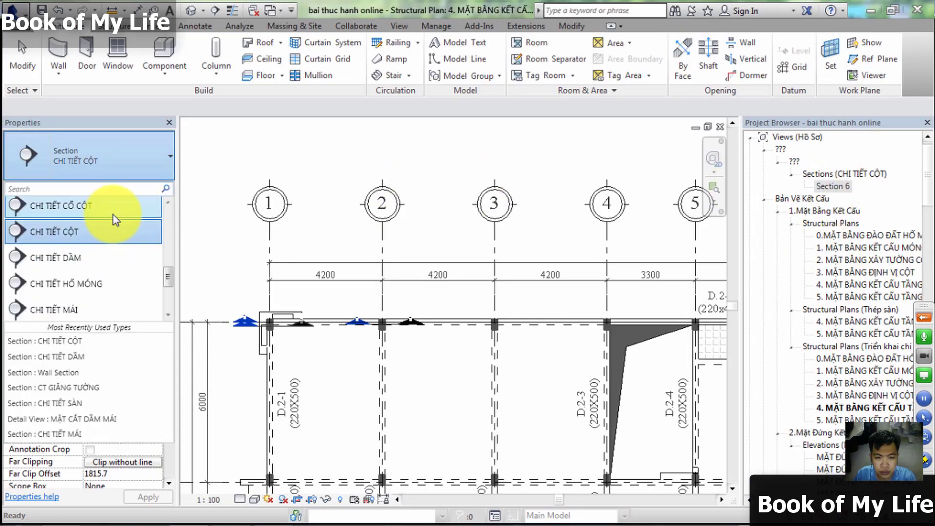
pyautogui.click(100, 237)
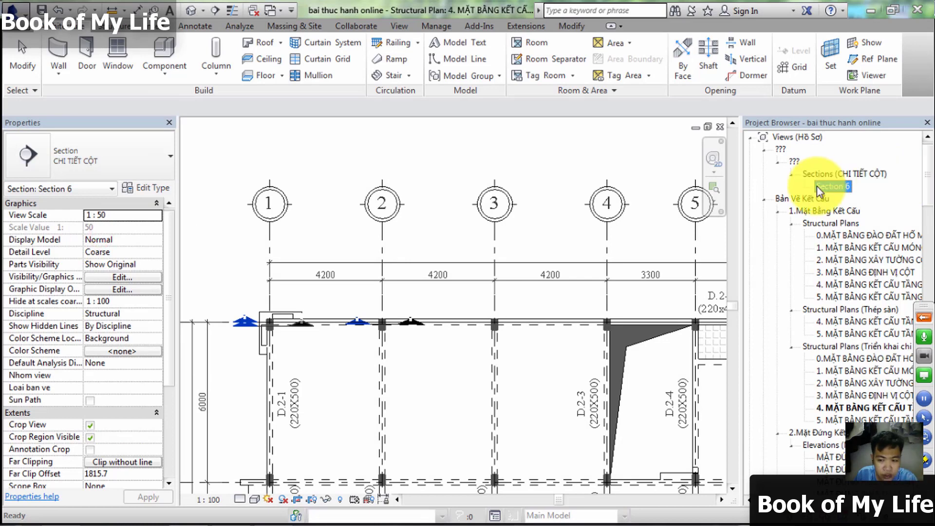
# - Pick 4.CHI TIẾT CỘT as Section 6's view template in Identity Data, apply and confirm
pyautogui.scroll(-2, 165, 394)
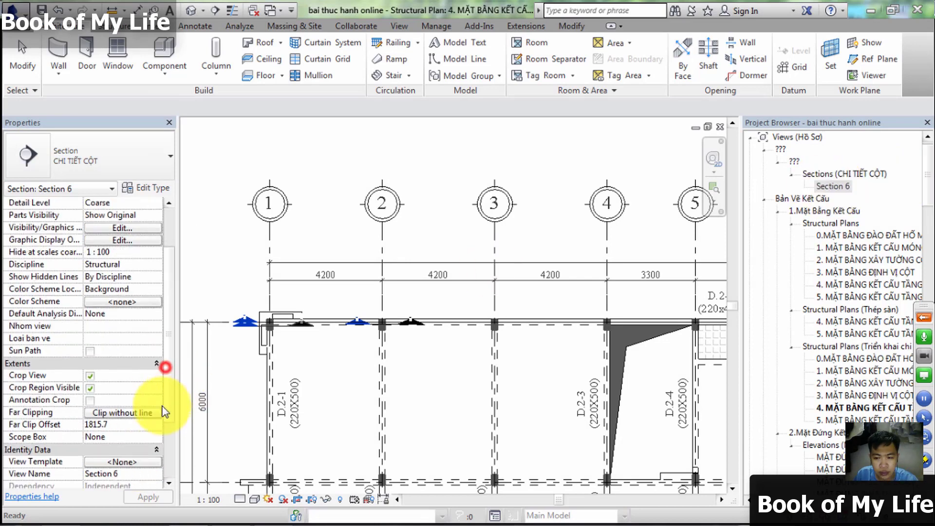
pyautogui.scroll(-1, 162, 407)
pyautogui.click(144, 435)
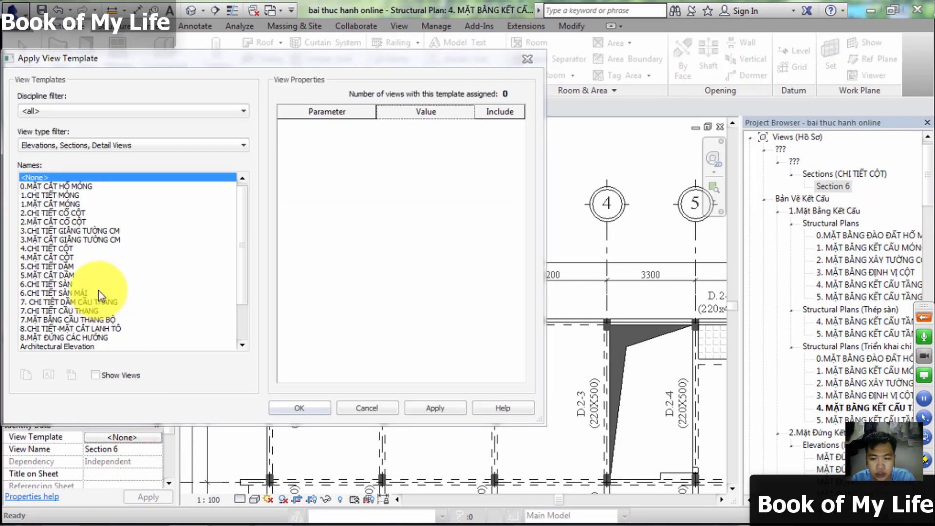
pyautogui.click(64, 249)
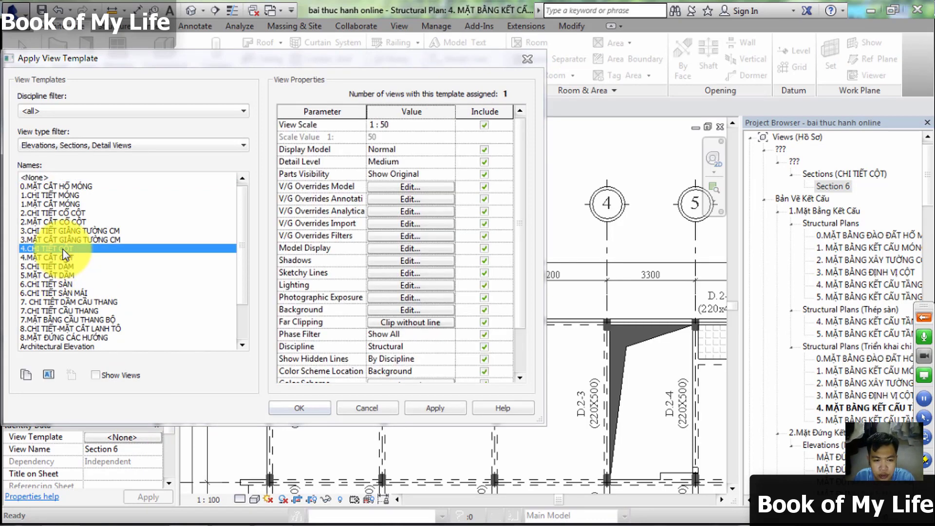
pyautogui.click(445, 413)
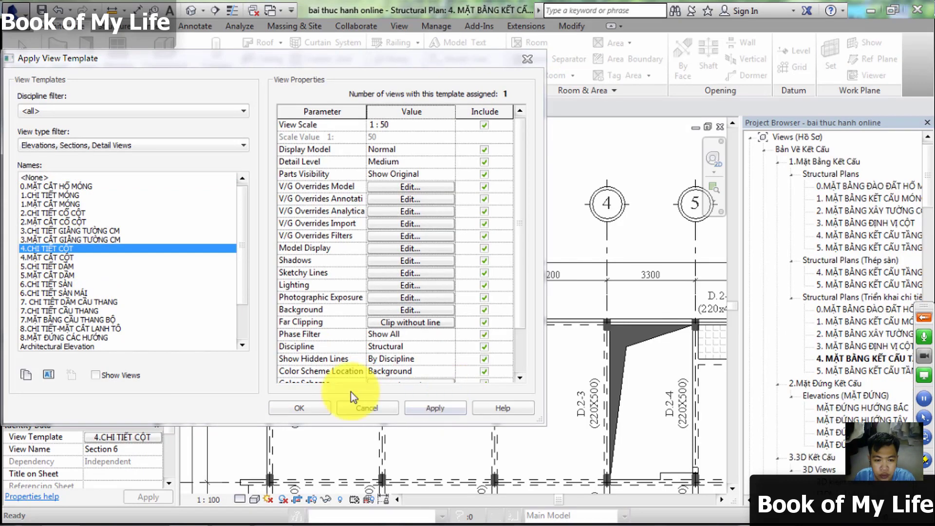
pyautogui.click(297, 407)
pyautogui.scroll(-5, 828, 395)
pyautogui.scroll(-6, 808, 263)
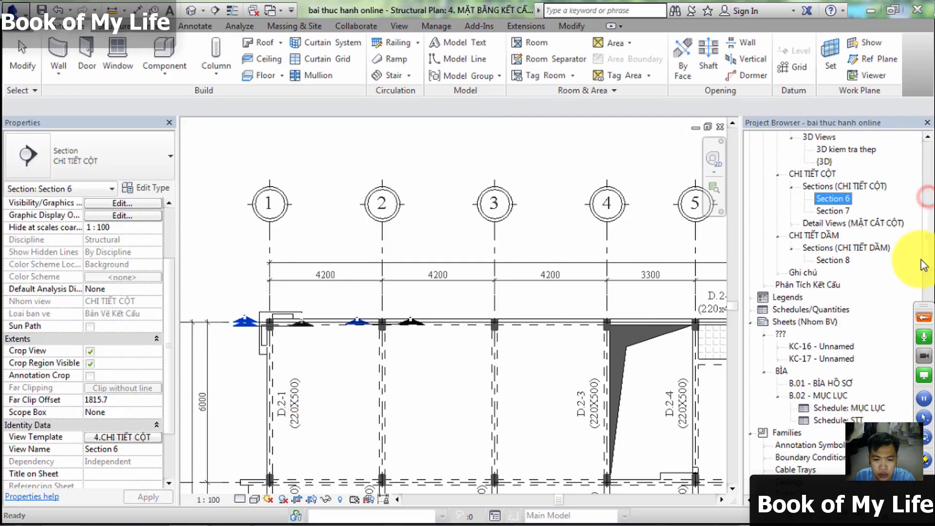
pyautogui.scroll(1, 804, 259)
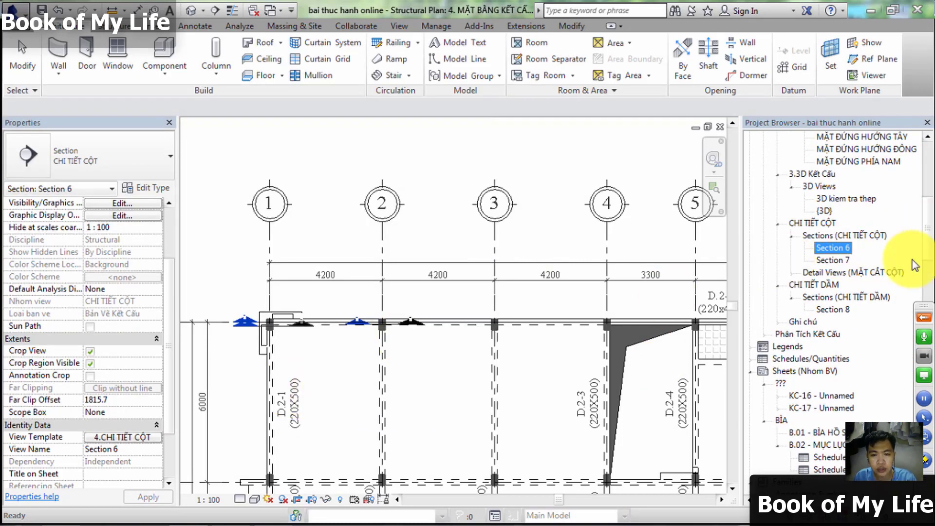
pyautogui.scroll(1, 928, 238)
pyautogui.scroll(1, 928, 237)
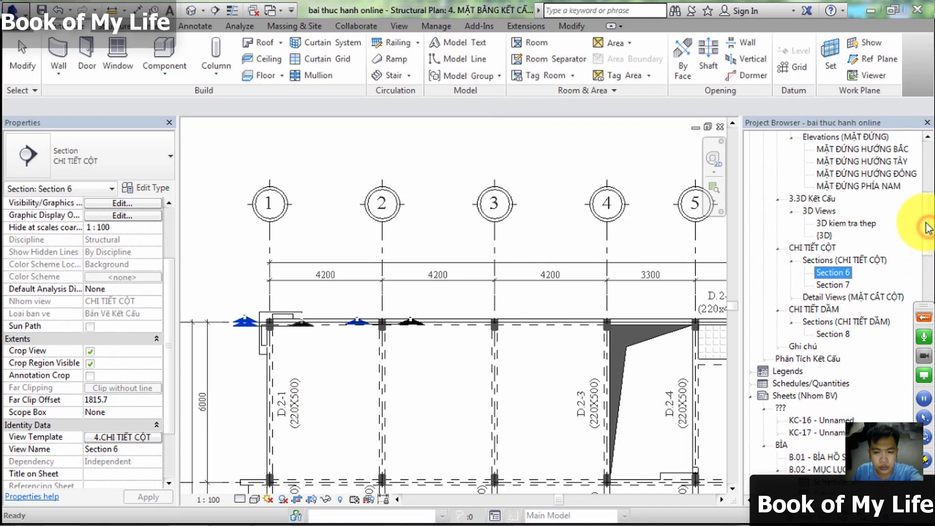
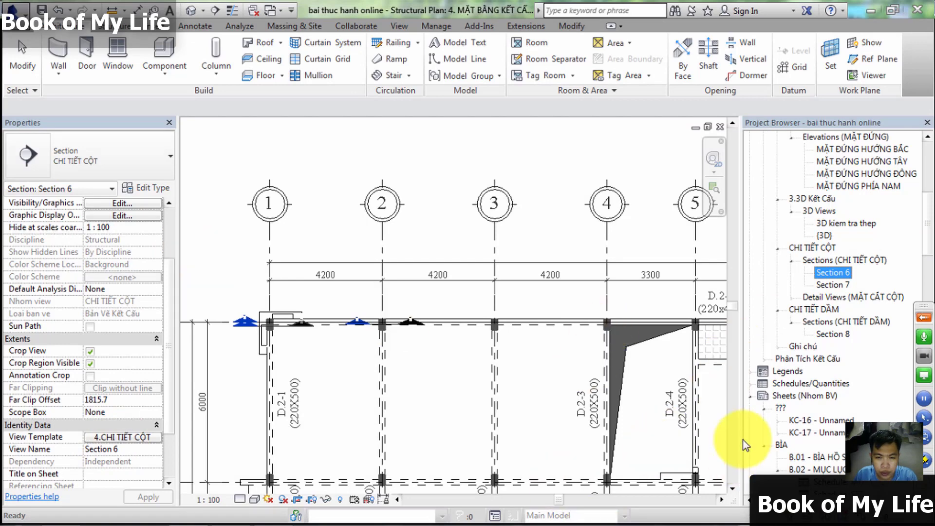
# - Clear the selection and pick the Section 6 view near grid 1 on the level 4 plan
pyautogui.click(924, 317)
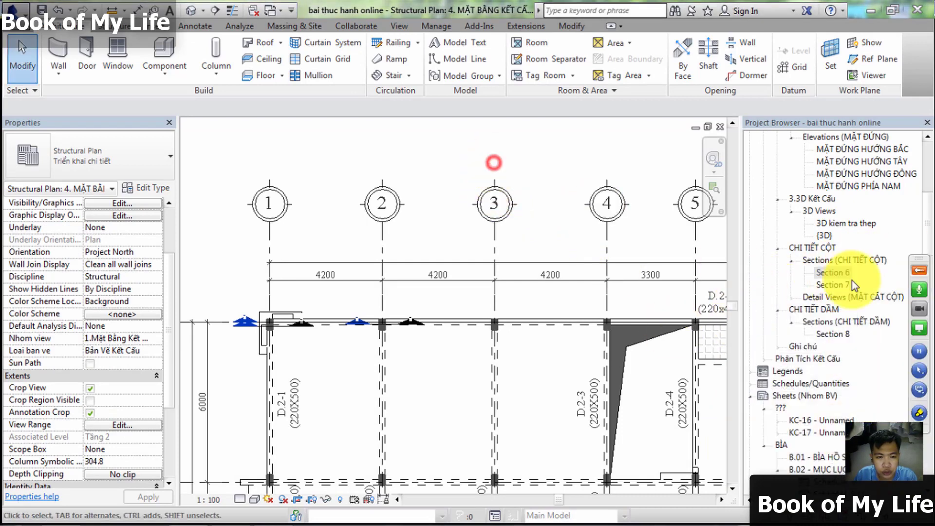
pyautogui.click(834, 272)
pyautogui.scroll(10, 925, 190)
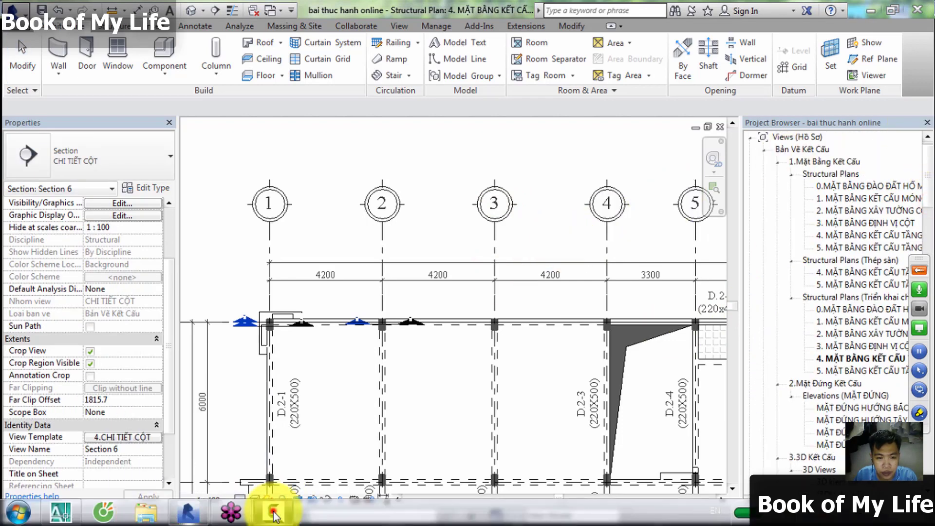
pyautogui.click(272, 510)
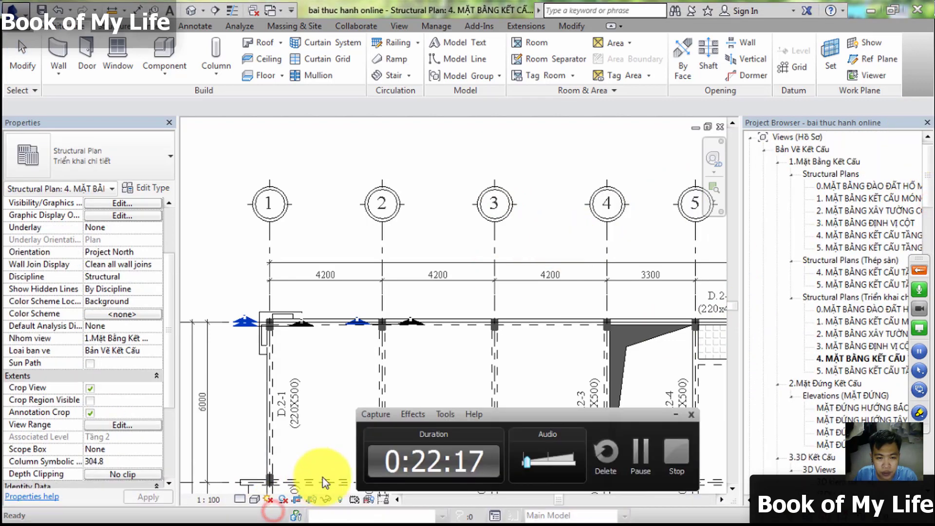
pyautogui.click(673, 413)
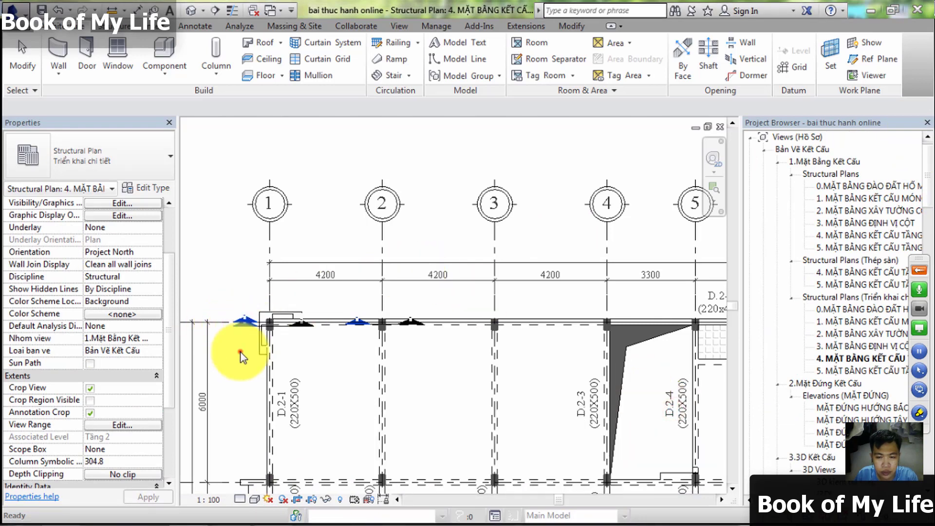
# - Zoom in on the grid 1 section cuts and cycle the pick to the Section 8 line
pyautogui.scroll(1, 240, 357)
pyautogui.scroll(3, 254, 329)
pyautogui.scroll(2, 261, 341)
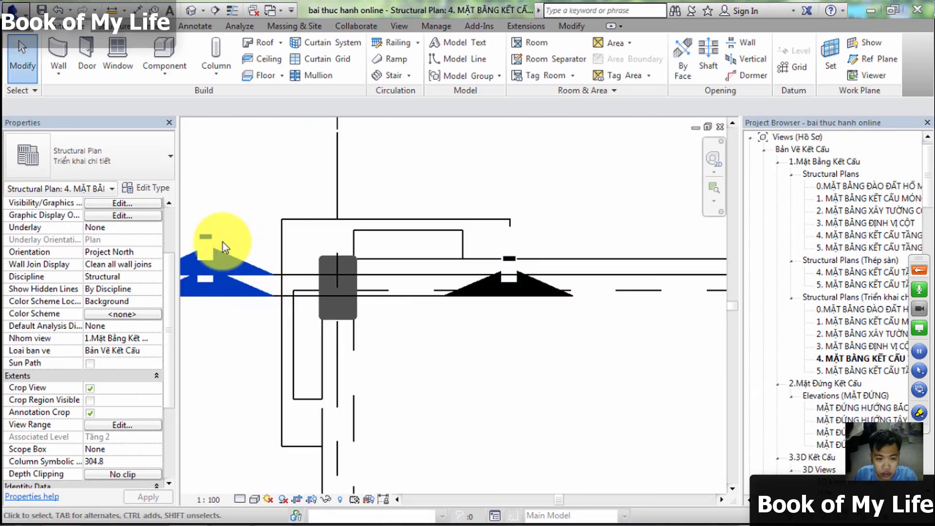
pyautogui.scroll(-3, 223, 242)
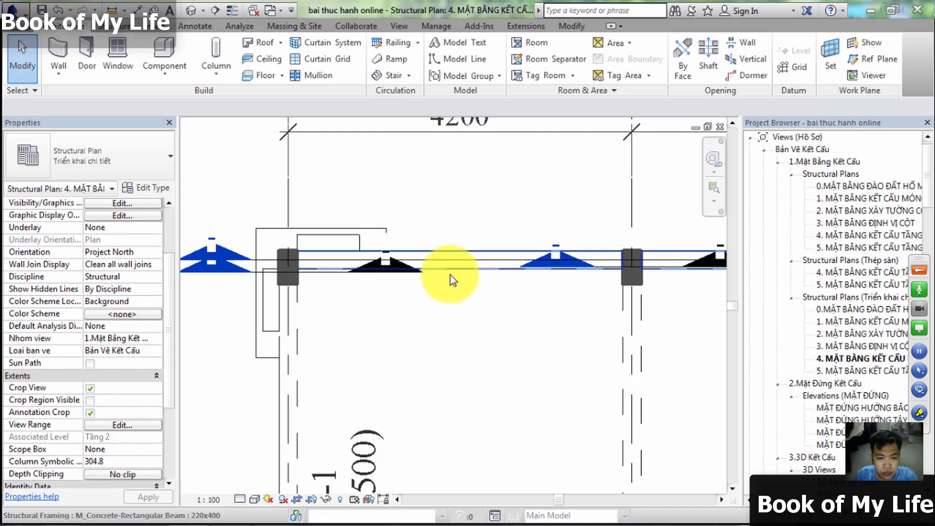
pyautogui.scroll(-1, 450, 275)
pyautogui.scroll(-4, 444, 271)
pyautogui.scroll(4, 445, 286)
pyautogui.scroll(-1, 451, 284)
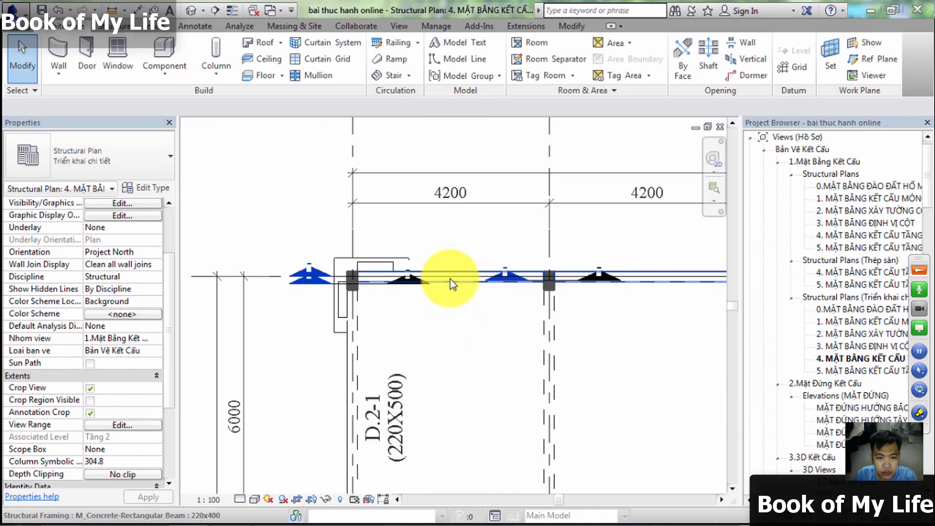
pyautogui.press('Tab')
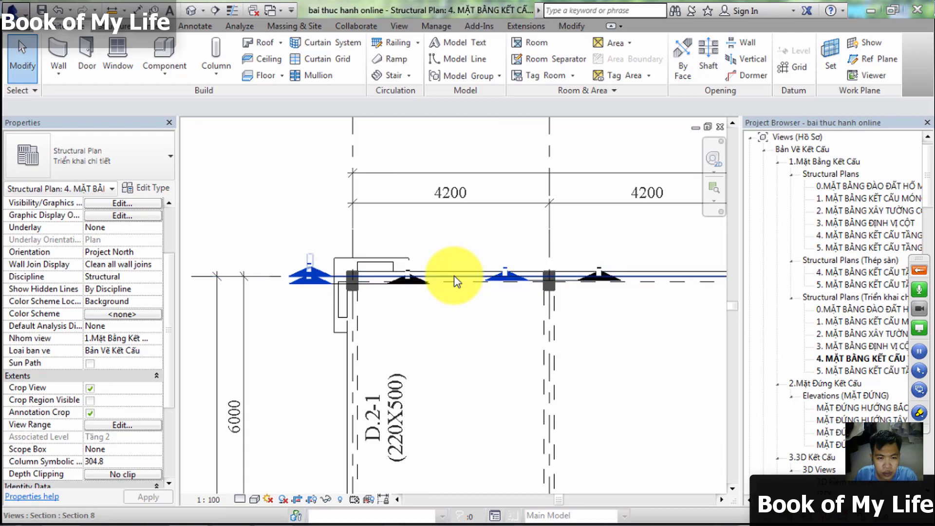
# - Select the section cut near grid 1 and move the beam section's head right
pyautogui.click(455, 282)
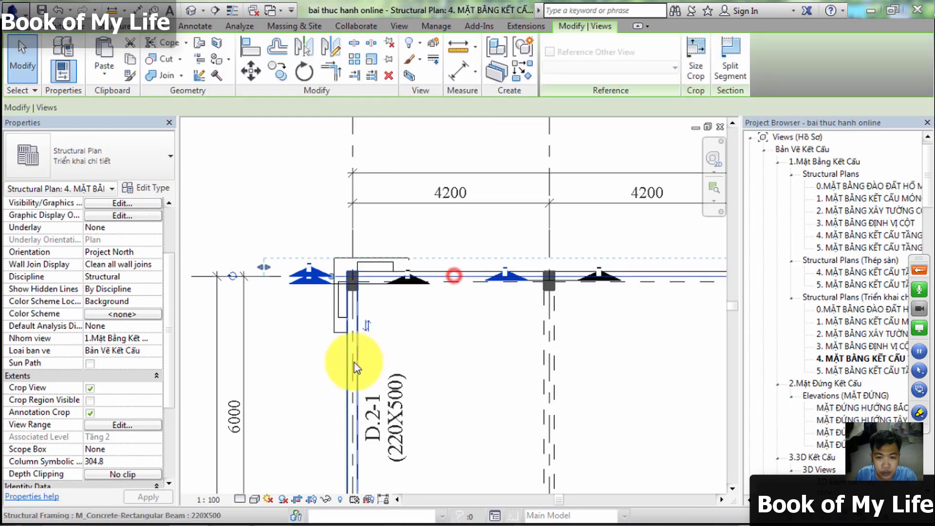
pyautogui.scroll(2, 304, 267)
pyautogui.scroll(1, 237, 277)
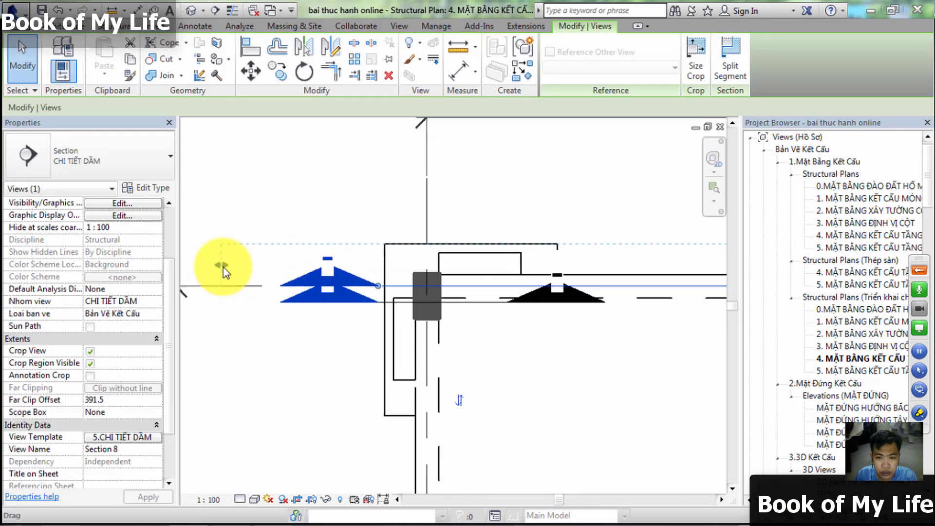
pyautogui.moveTo(223, 266)
pyautogui.mouseDown()
pyautogui.moveTo(351, 279)
pyautogui.moveTo(378, 267)
pyautogui.mouseUp()
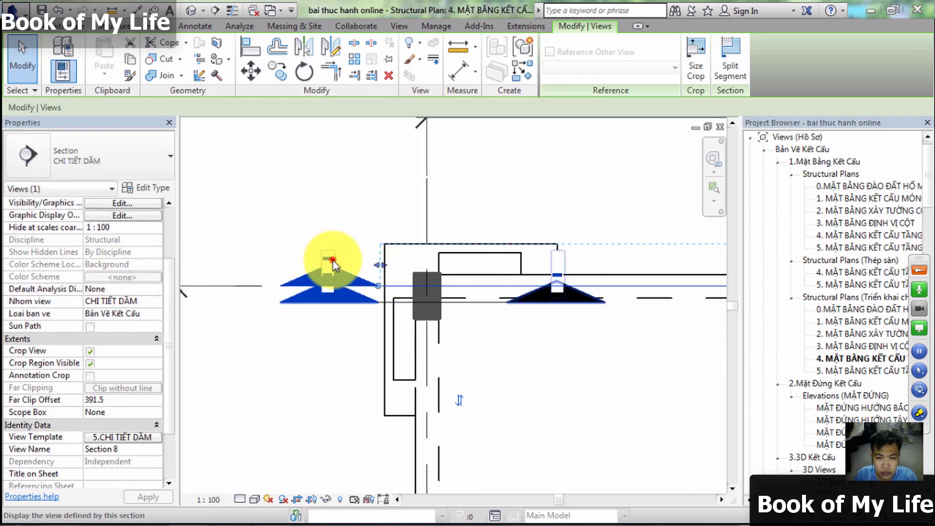
# - Preview the Section 6 column view and the beam section view, returning to the plan each time
pyautogui.doubleClick(317, 263)
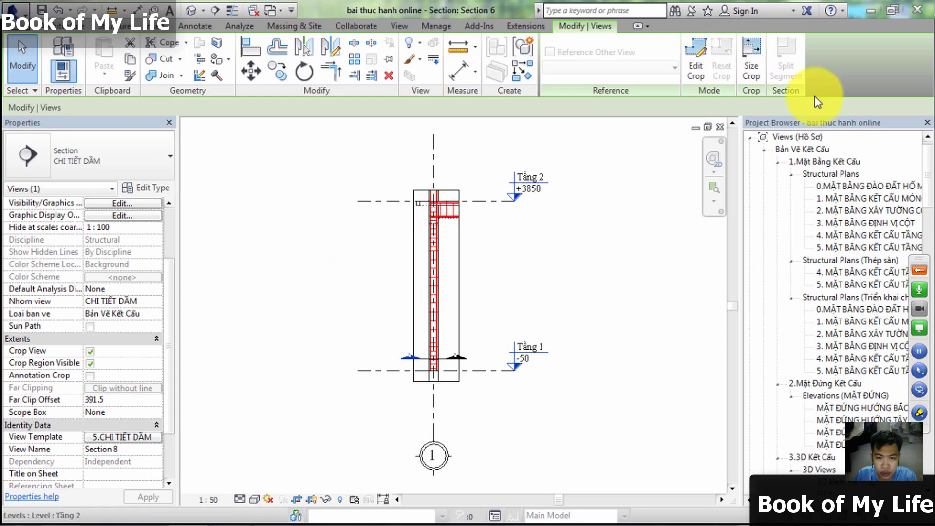
pyautogui.click(720, 127)
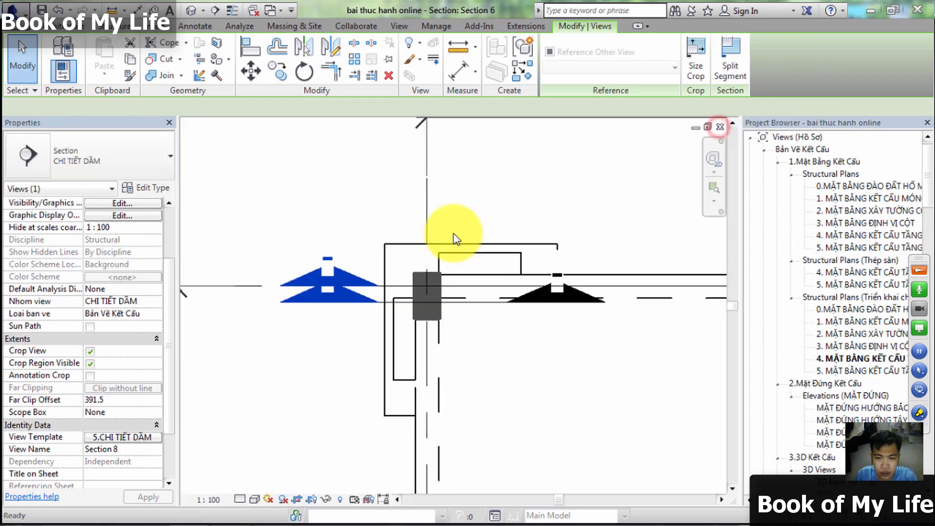
pyautogui.scroll(-2, 526, 293)
pyautogui.scroll(-2, 525, 315)
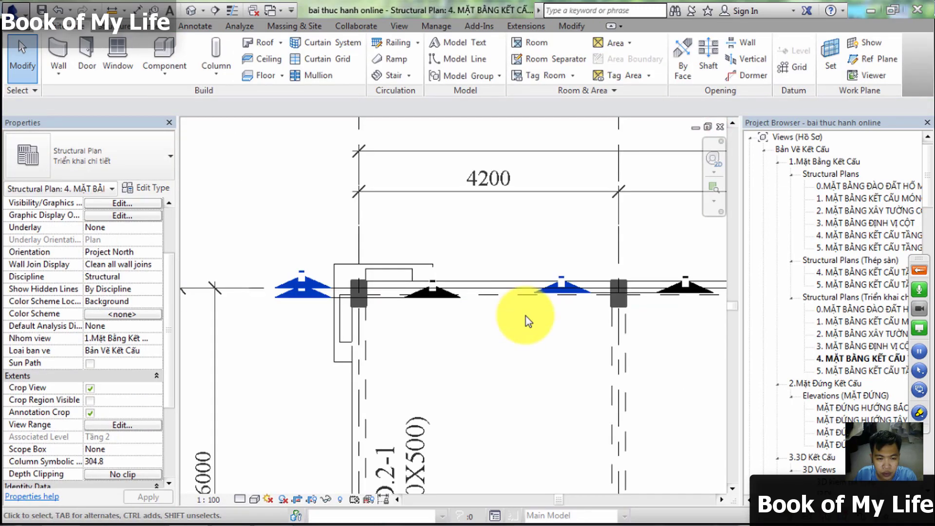
pyautogui.click(503, 288)
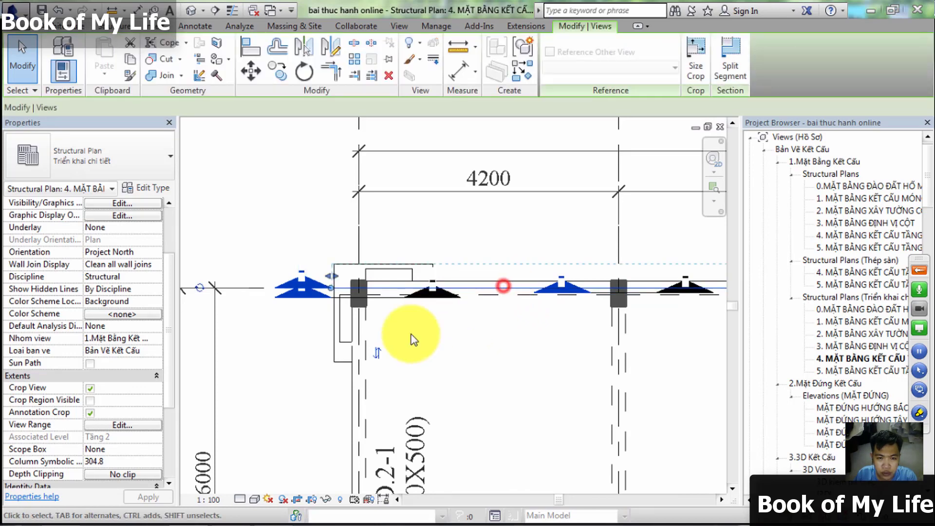
pyautogui.doubleClick(304, 273)
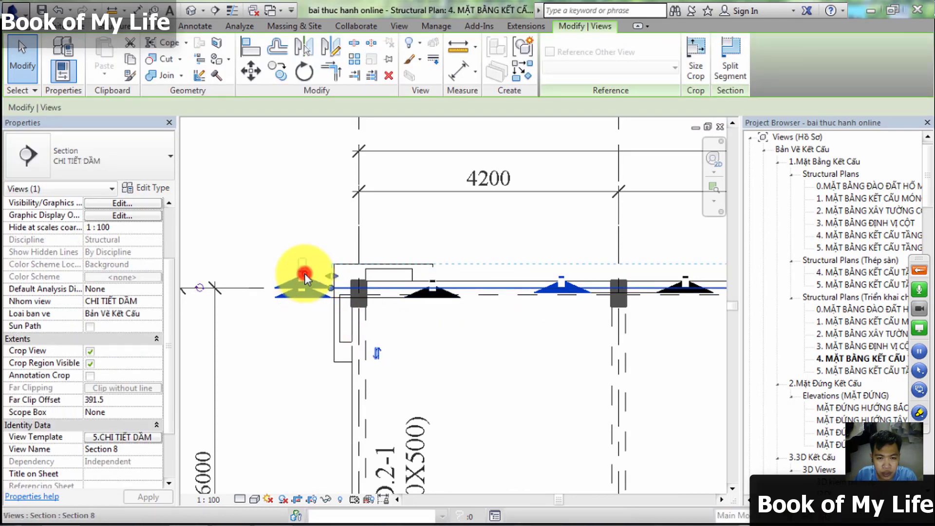
pyautogui.click(720, 126)
pyautogui.scroll(2, 329, 307)
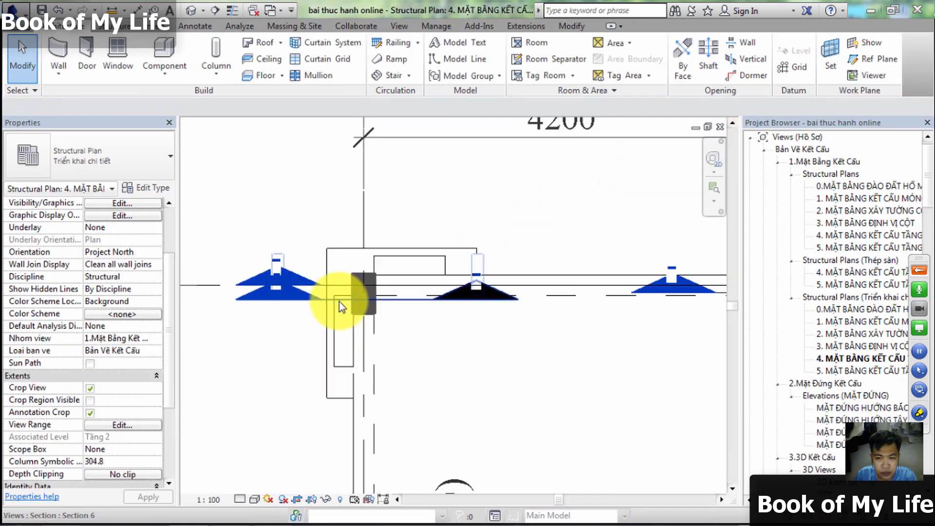
# - Reduce the column section's far clip depth to 1007.7 and shift its cut line slightly right
pyautogui.click(339, 300)
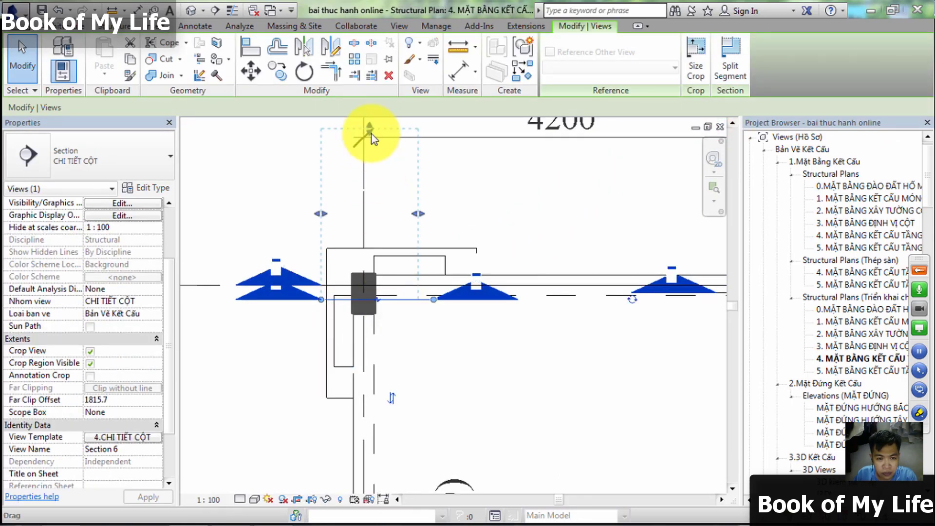
pyautogui.moveTo(370, 129); pyautogui.dragTo(369, 205)
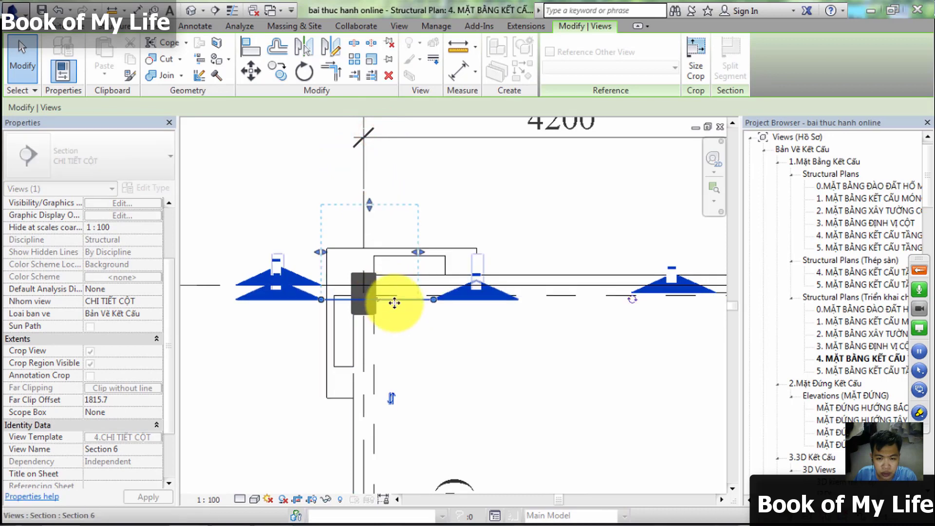
pyautogui.moveTo(397, 302); pyautogui.dragTo(421, 309)
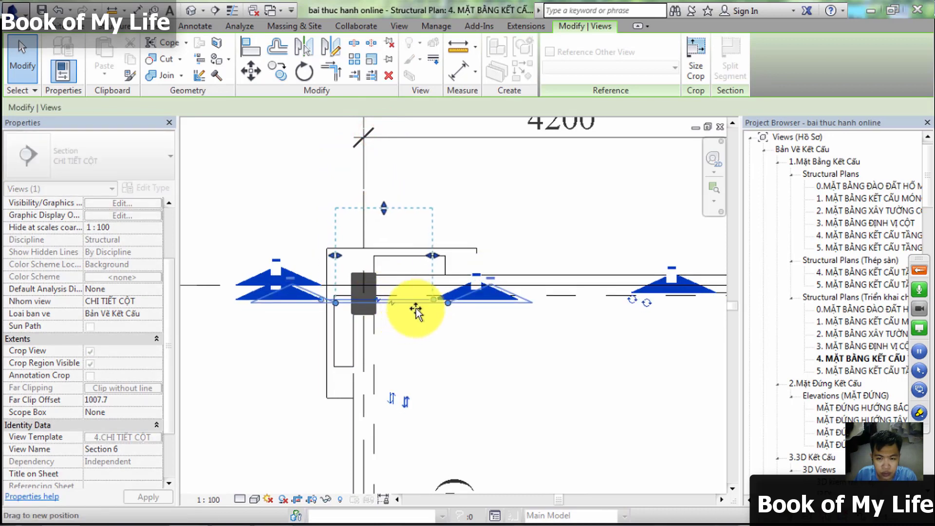
pyautogui.click(299, 183)
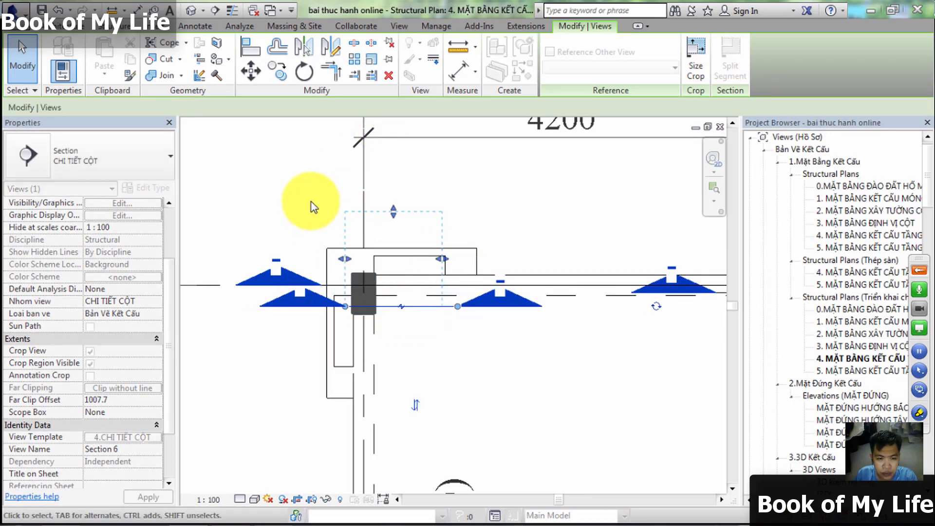
pyautogui.doubleClick(279, 264)
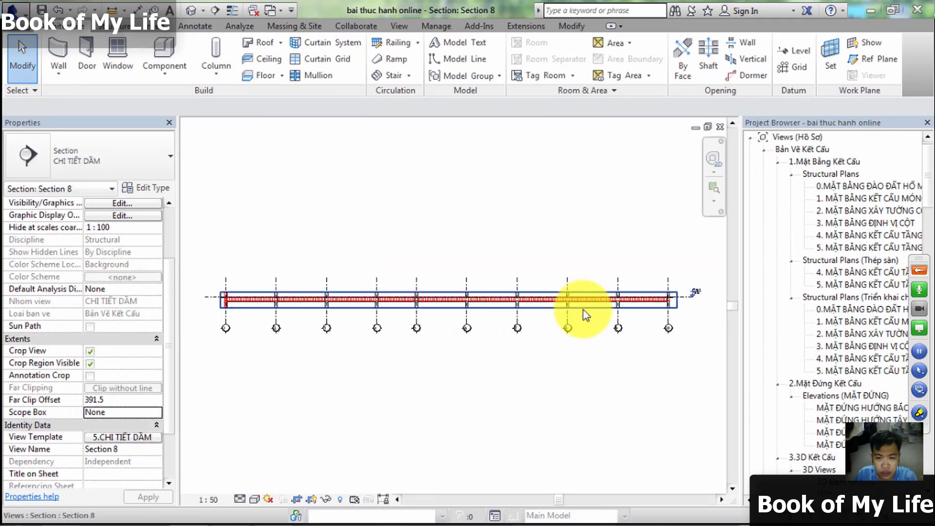
pyautogui.scroll(3, 635, 294)
pyautogui.scroll(2, 463, 314)
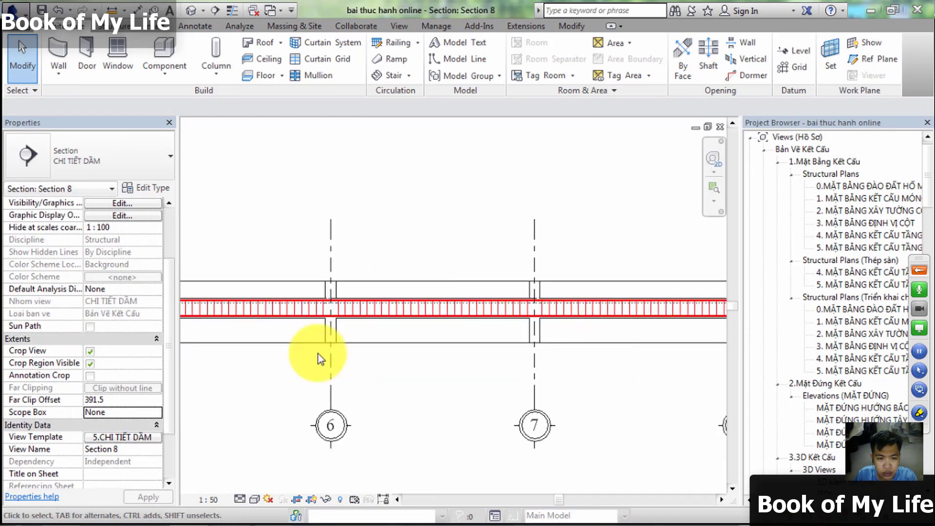
pyautogui.scroll(-4, 547, 396)
pyautogui.scroll(5, 399, 376)
pyautogui.scroll(2, 400, 376)
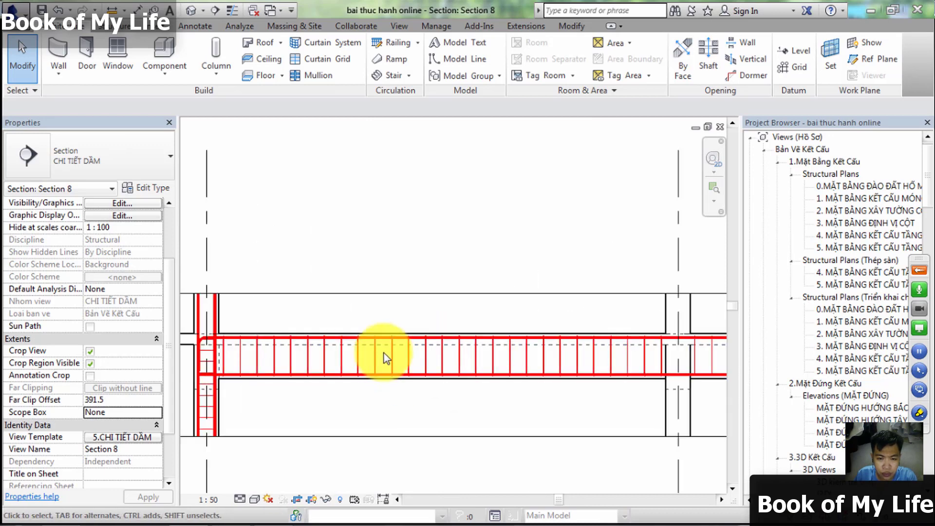
pyautogui.click(409, 361)
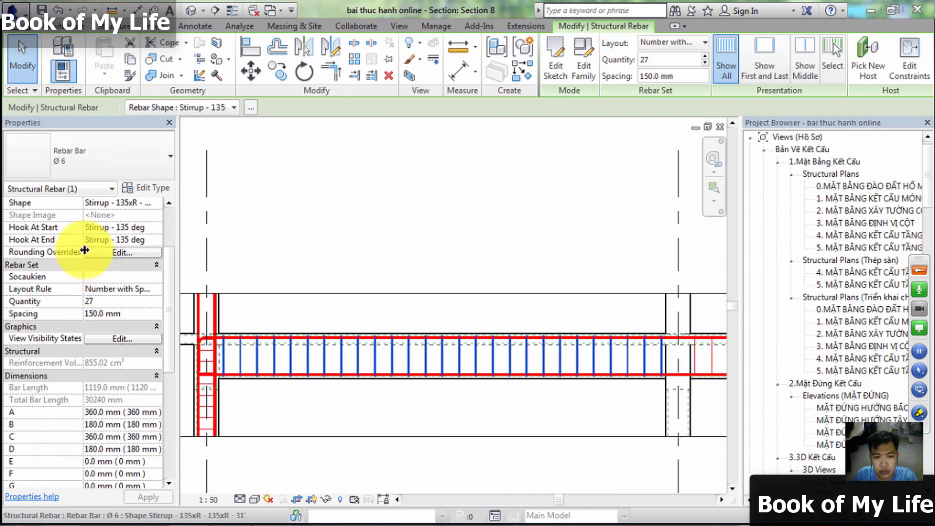
pyautogui.moveTo(167, 289); pyautogui.dragTo(175, 257)
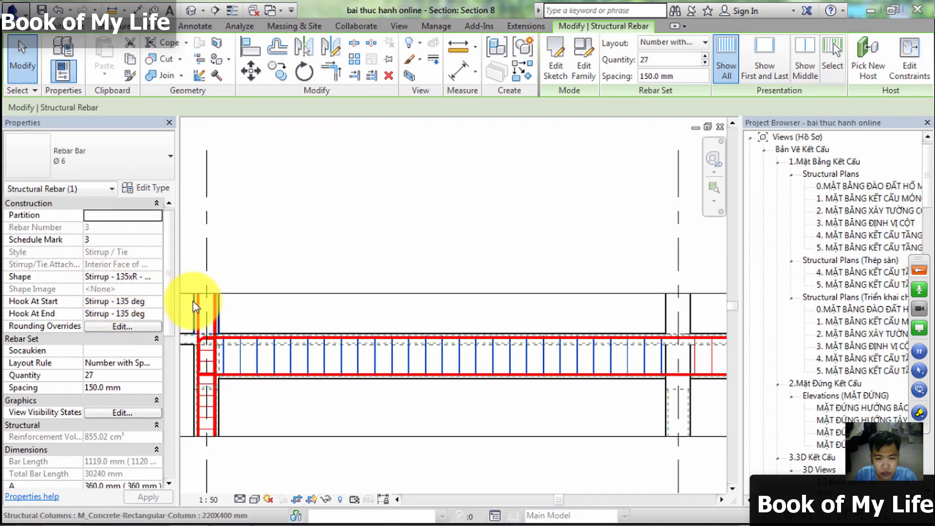
pyautogui.click(437, 184)
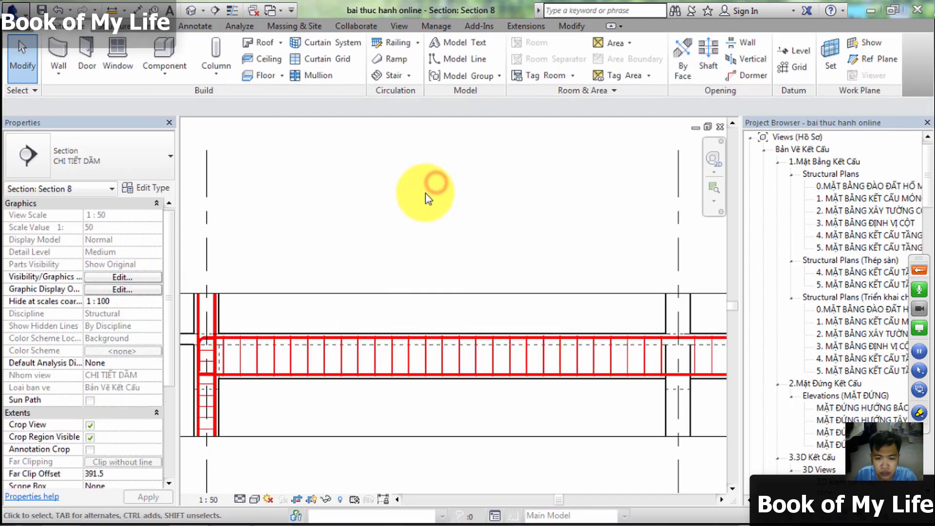
pyautogui.scroll(-2, 427, 197)
pyautogui.scroll(-2, 434, 194)
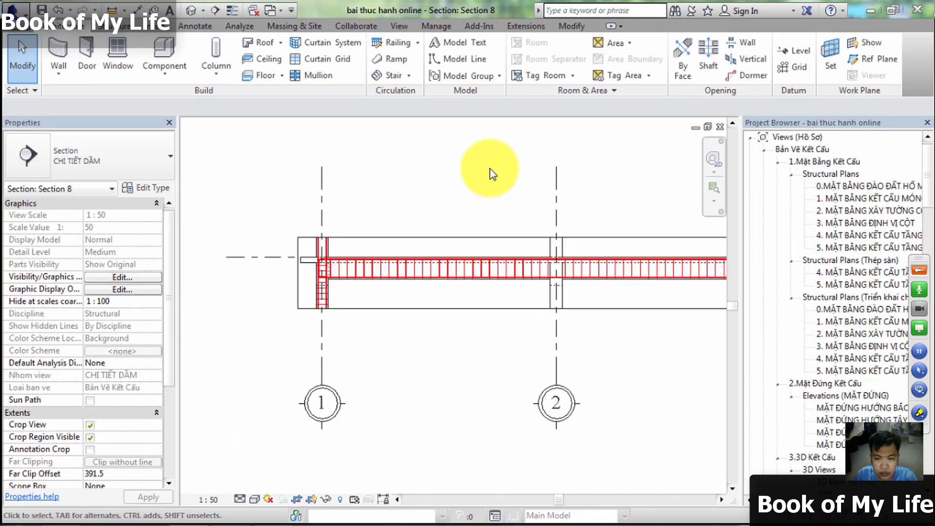
pyautogui.moveTo(490, 171); pyautogui.dragTo(397, 208, button='middle')
pyautogui.scroll(2, 385, 288)
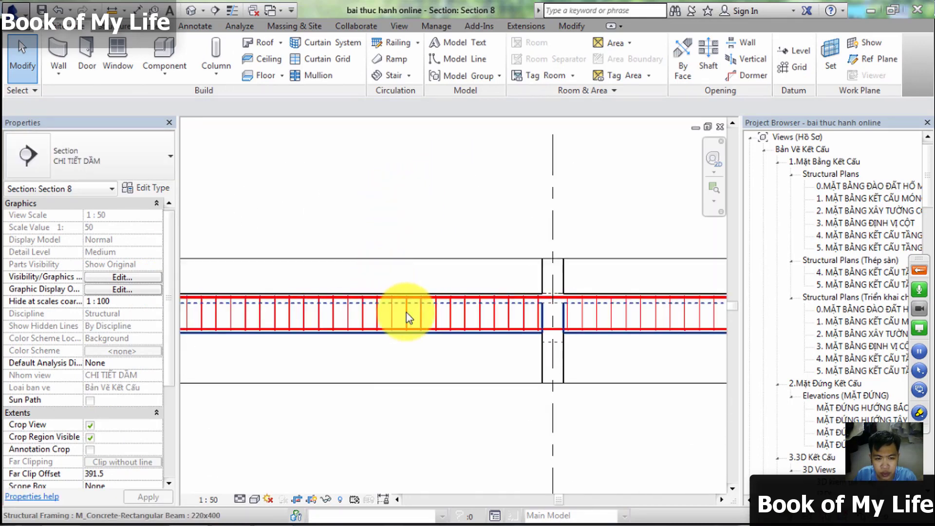
pyautogui.click(390, 317)
pyautogui.moveTo(487, 344); pyautogui.dragTo(364, 335, button='middle')
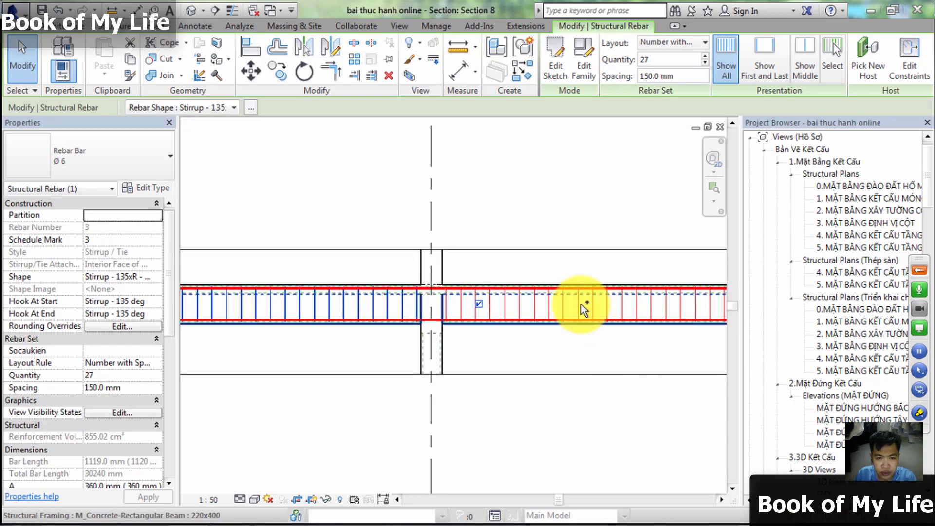
pyautogui.scroll(-2, 539, 317)
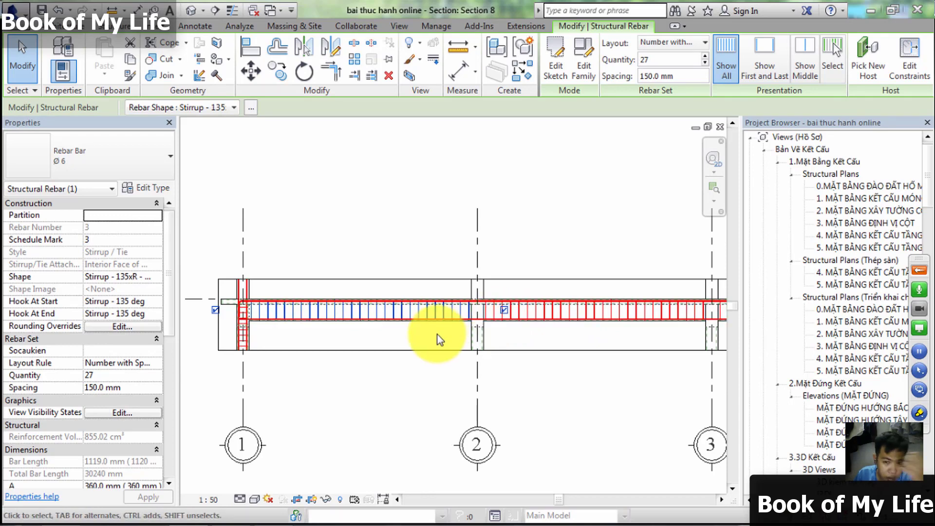
pyautogui.scroll(-2, 402, 341)
pyautogui.scroll(-1, 167, 345)
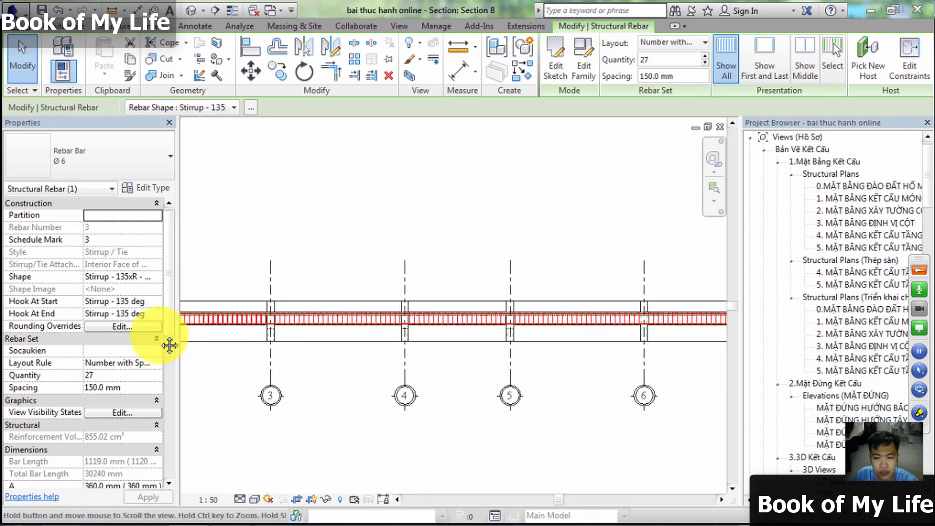
pyautogui.scroll(2, 591, 345)
pyautogui.scroll(2, 545, 315)
pyautogui.moveTo(568, 359); pyautogui.dragTo(487, 328, button='middle')
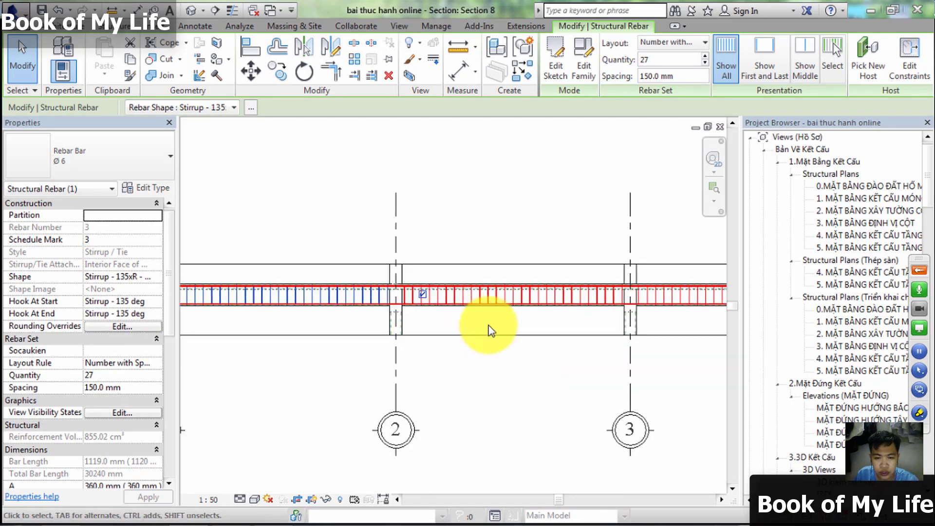
pyautogui.scroll(-3, 535, 322)
pyautogui.scroll(2, 481, 310)
pyautogui.scroll(2, 480, 314)
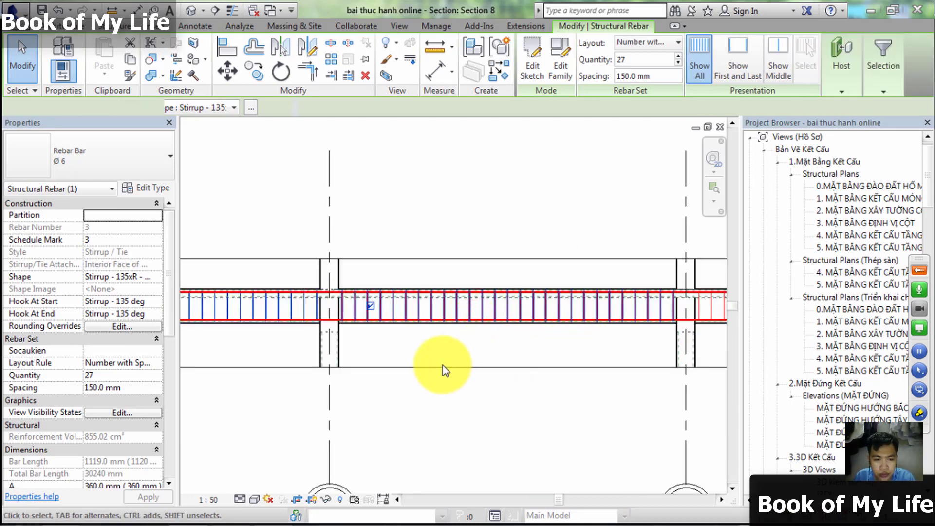
pyautogui.click(256, 348)
pyautogui.scroll(-2, 344, 355)
pyautogui.scroll(1, 381, 320)
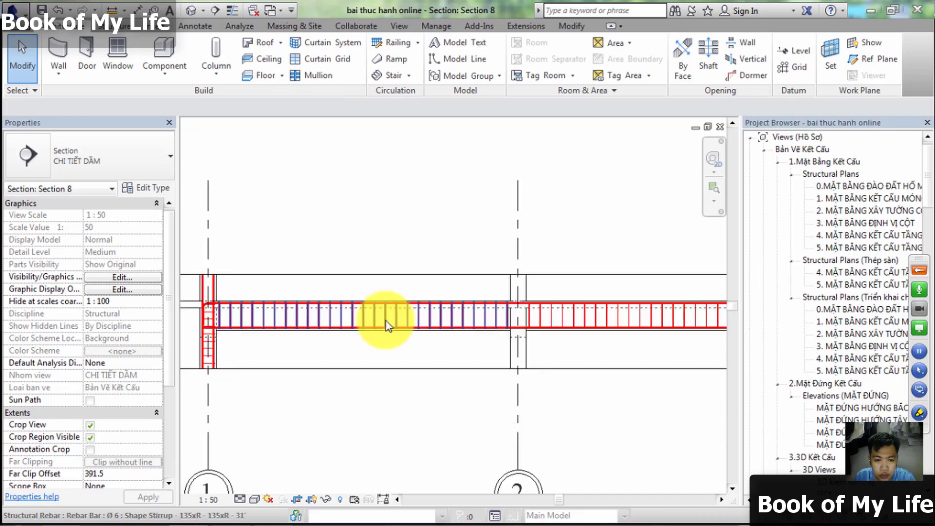
pyautogui.scroll(1, 388, 324)
pyautogui.click(388, 324)
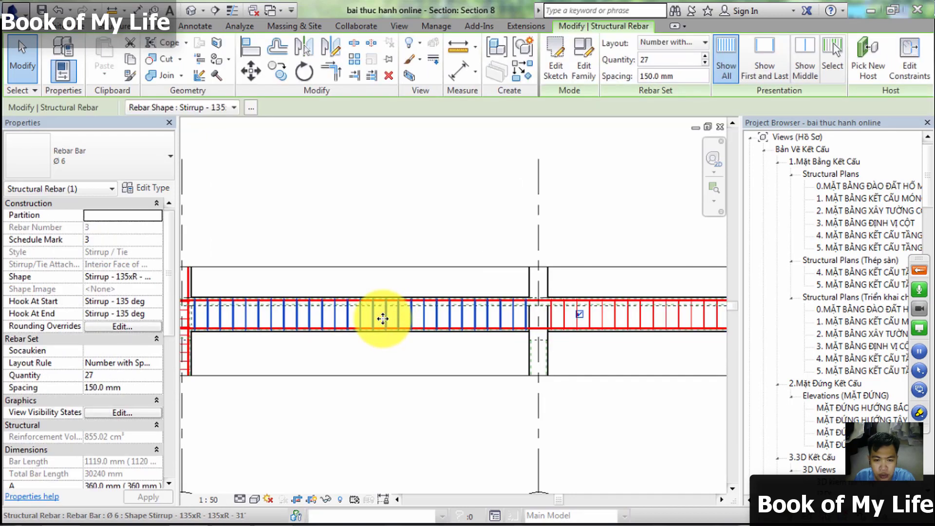
# - Select all instances of the Ø6 stirrup rebar visible in the Section 8 view
pyautogui.rightClick(383, 319)
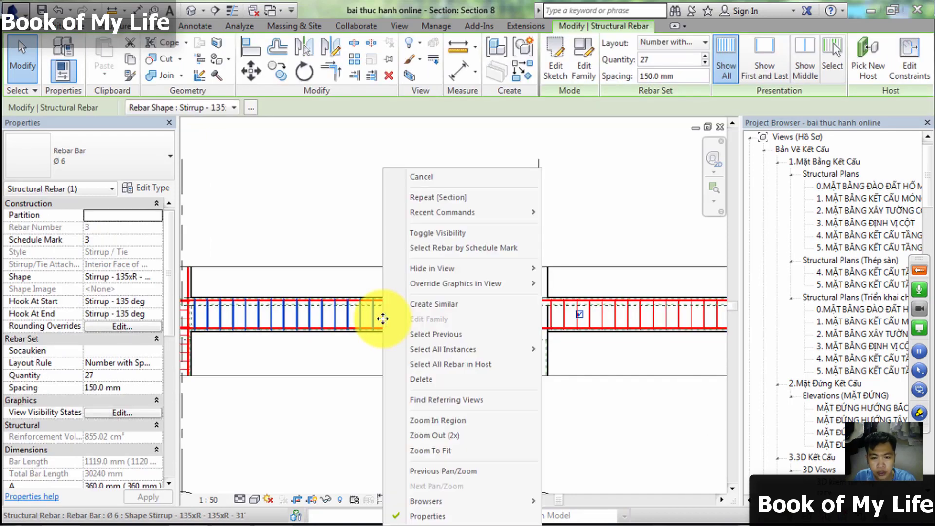
pyautogui.moveTo(443, 349)
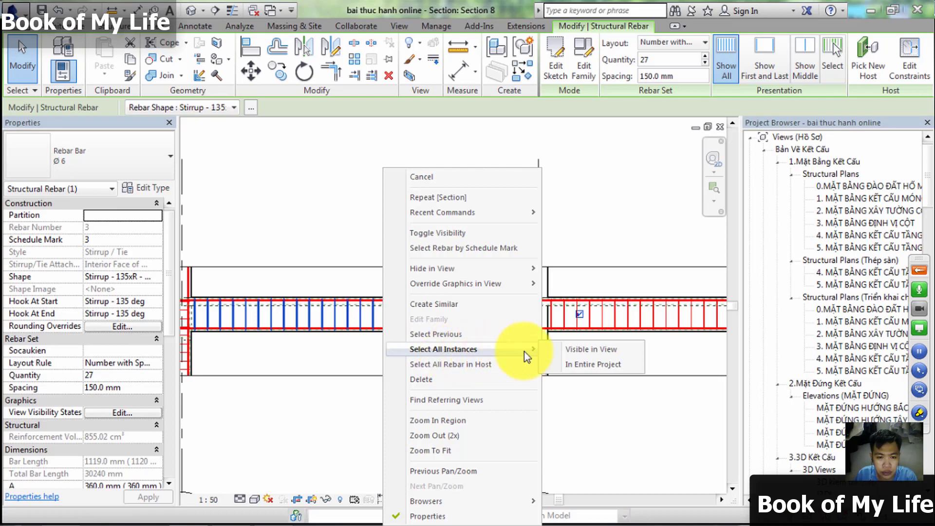
pyautogui.click(588, 349)
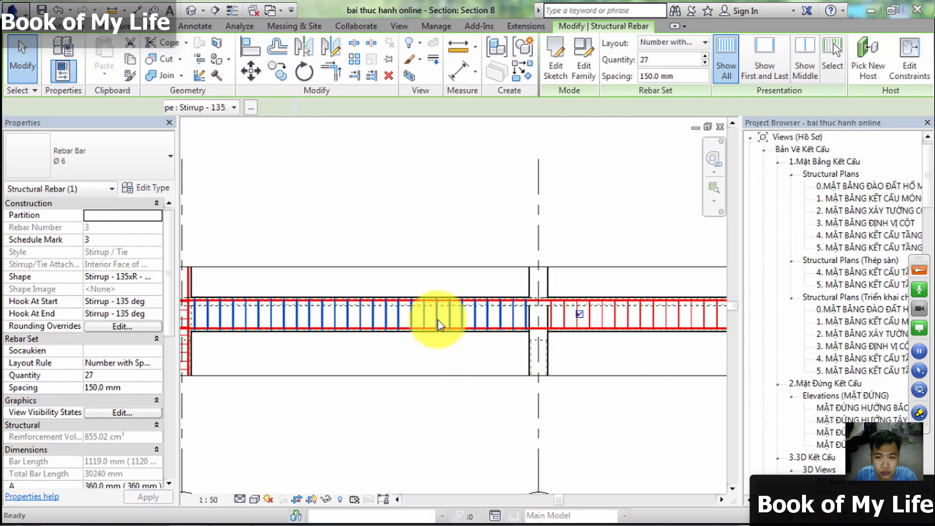
pyautogui.moveTo(437, 320); pyautogui.dragTo(543, 323)
pyautogui.scroll(-2, 542, 325)
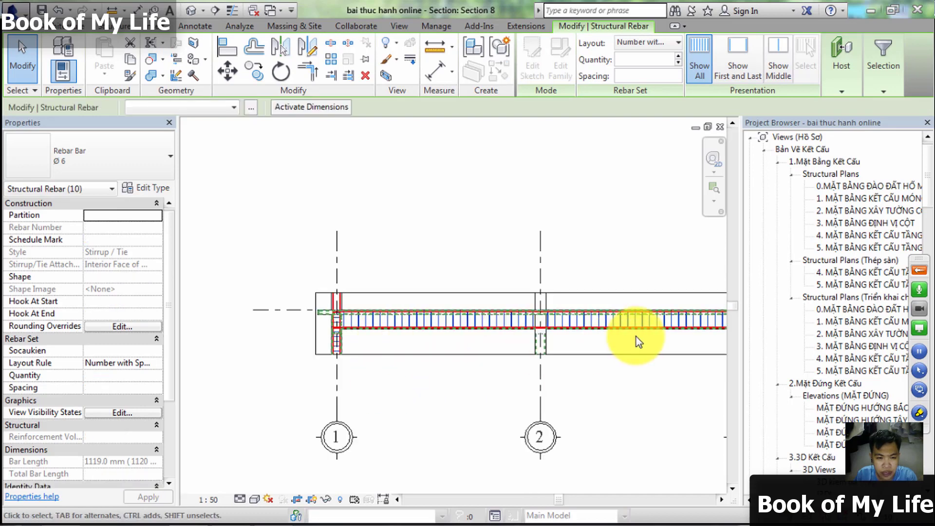
pyautogui.scroll(2, 636, 337)
pyautogui.moveTo(614, 315)
pyautogui.mouseDown(button='middle')
pyautogui.moveTo(564, 345)
pyautogui.moveTo(252, 384)
pyautogui.moveTo(678, 365)
pyautogui.mouseUp(button='middle')
pyautogui.scroll(1, 328, 396)
pyautogui.scroll(2, 309, 313)
pyautogui.scroll(2, 285, 252)
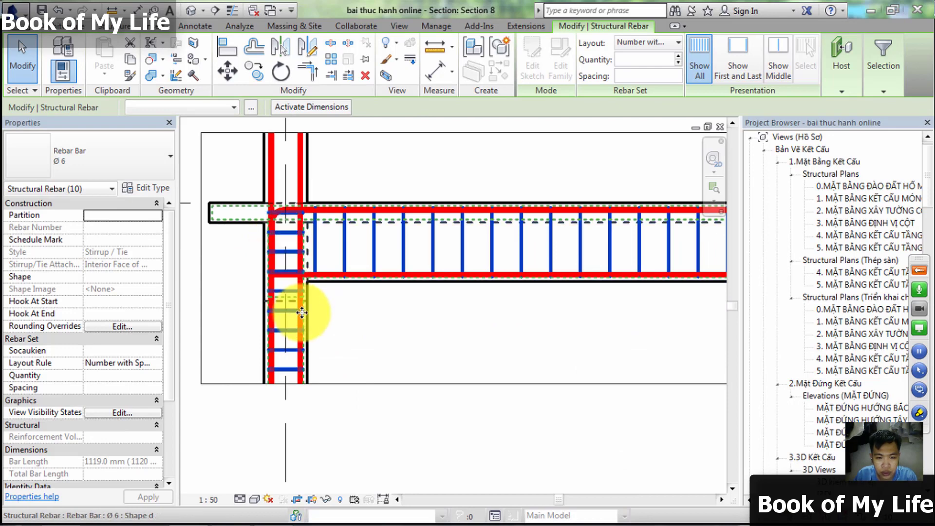
pyautogui.scroll(-2, 302, 312)
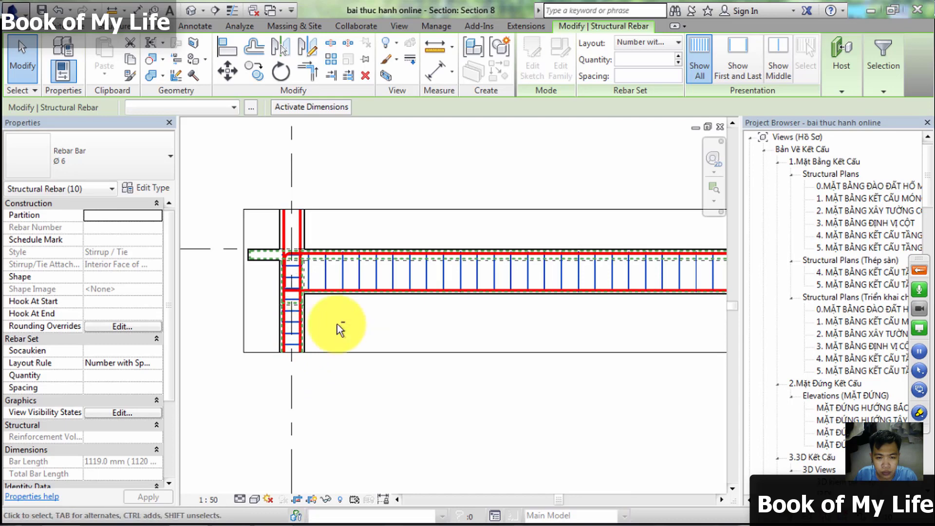
pyautogui.scroll(2, 320, 316)
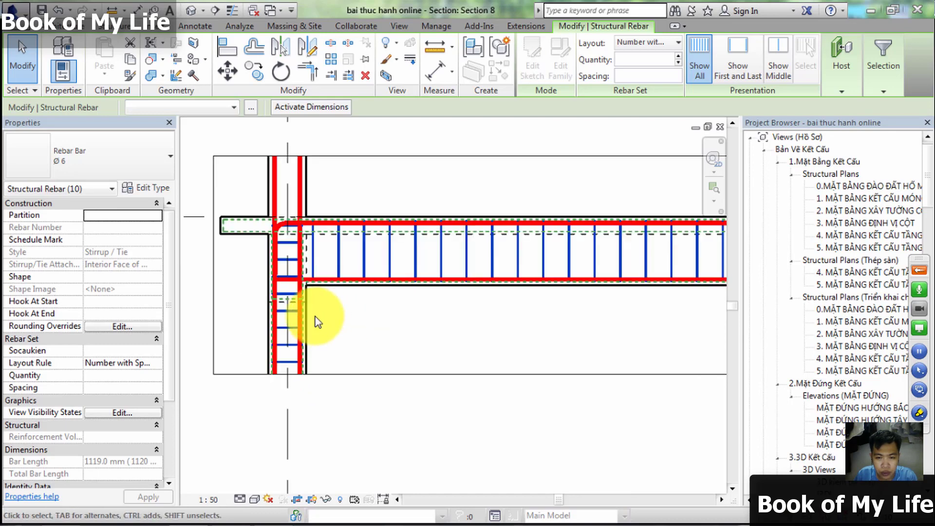
pyautogui.click(285, 313)
pyautogui.scroll(2, 331, 340)
pyautogui.scroll(1, 296, 345)
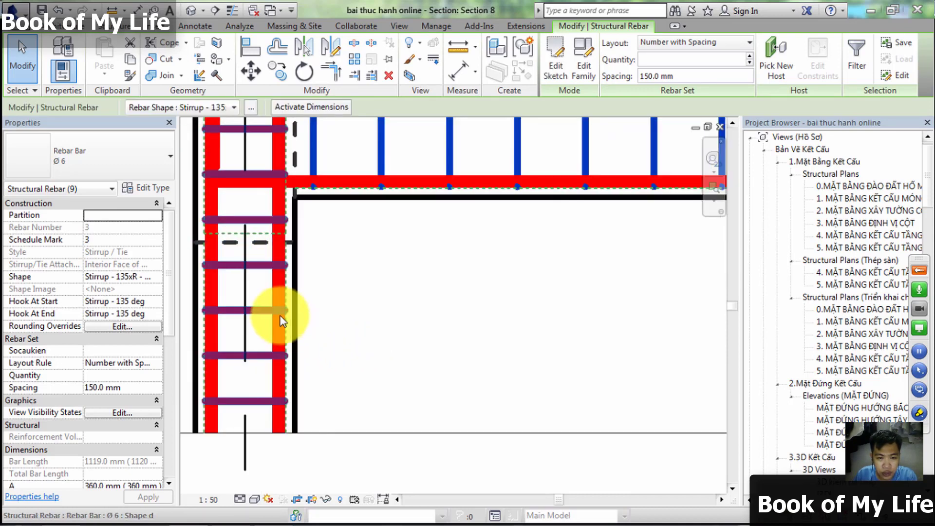
pyautogui.click(265, 263)
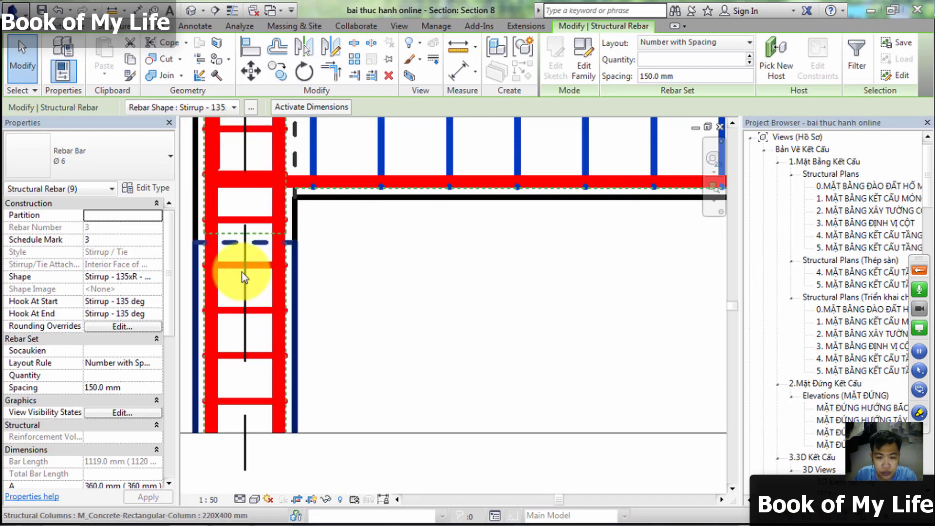
pyautogui.scroll(5, 271, 271)
pyautogui.scroll(2, 281, 285)
pyautogui.scroll(-8, 285, 284)
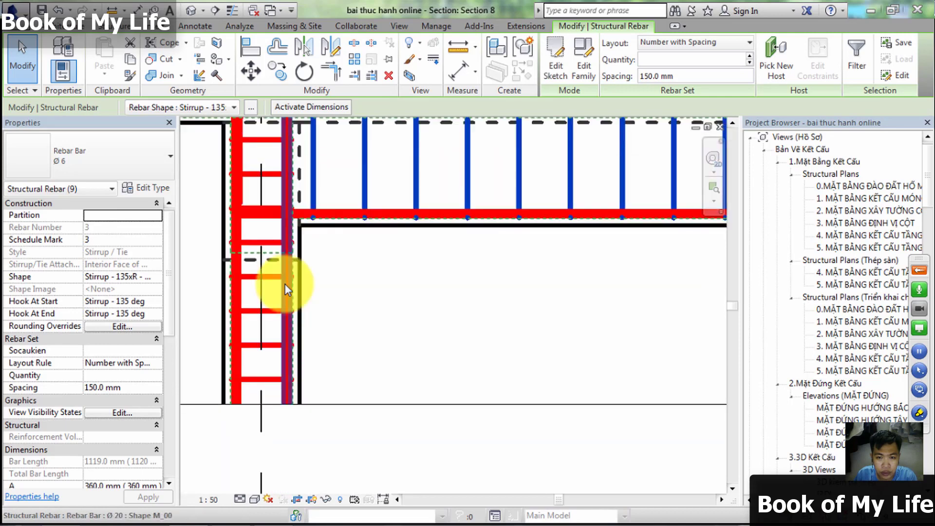
pyautogui.scroll(-4, 285, 285)
pyautogui.scroll(-3, 263, 386)
pyautogui.scroll(-2, 468, 346)
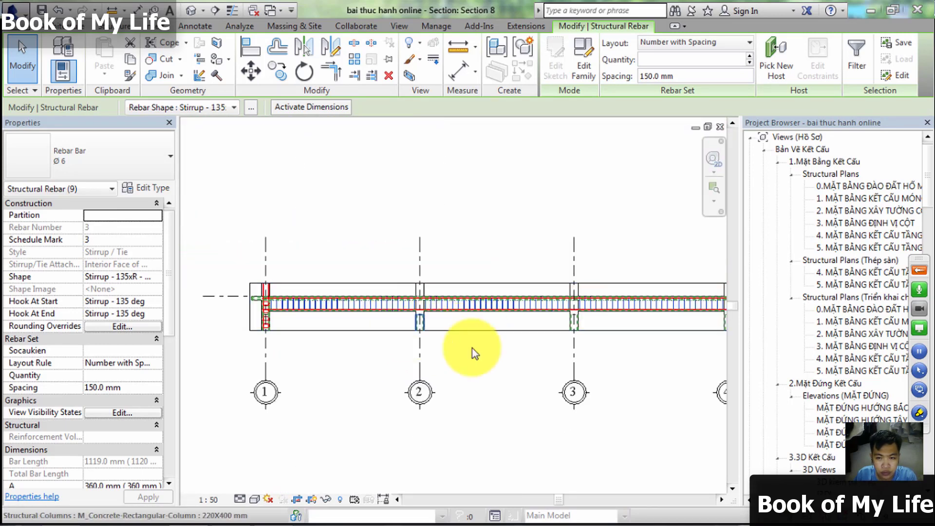
pyautogui.scroll(4, 303, 298)
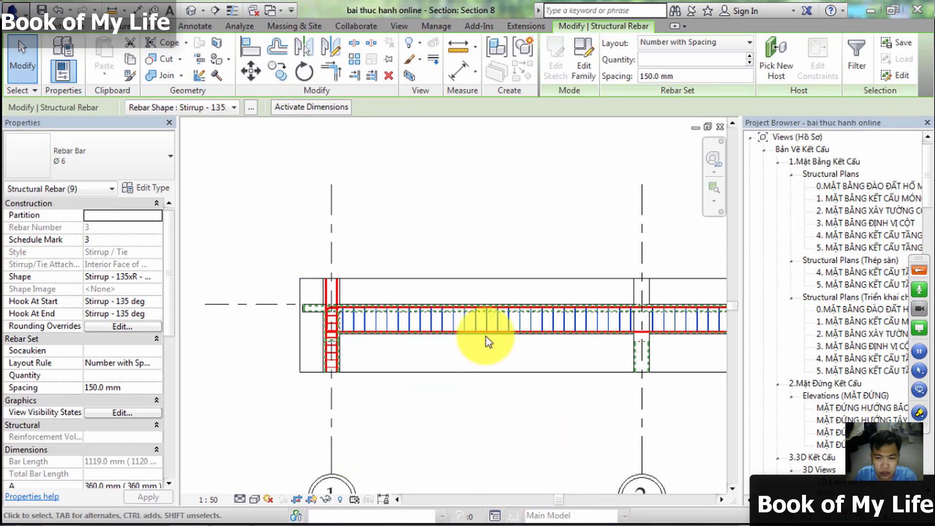
pyautogui.scroll(3, 341, 337)
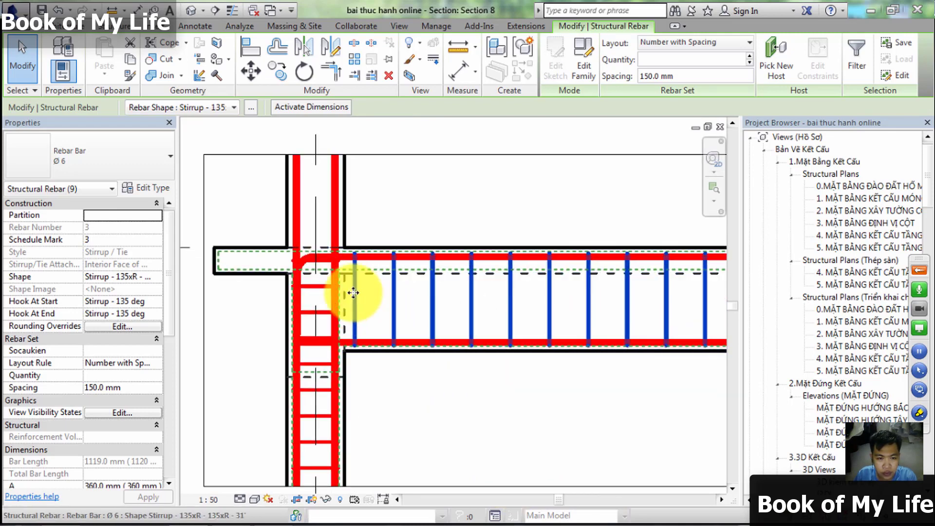
pyautogui.scroll(-2, 370, 302)
pyautogui.press('Escape')
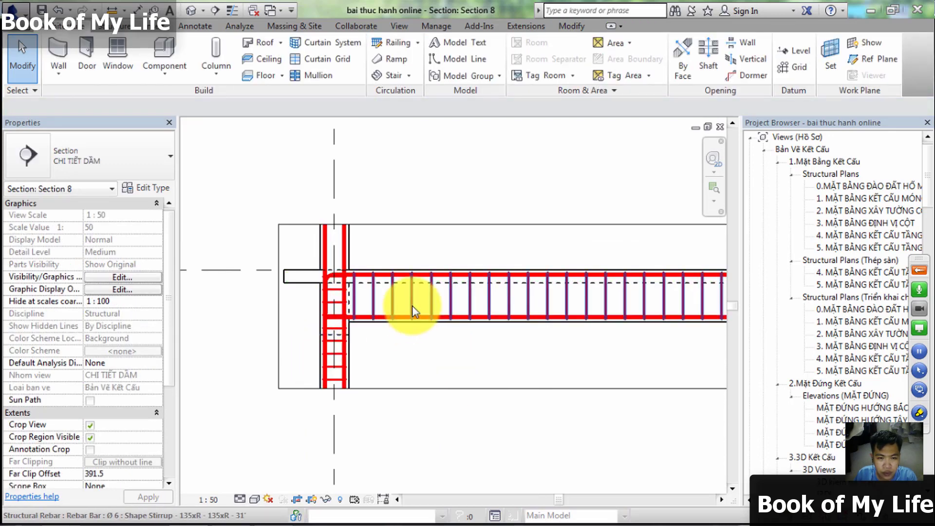
pyautogui.click(417, 387)
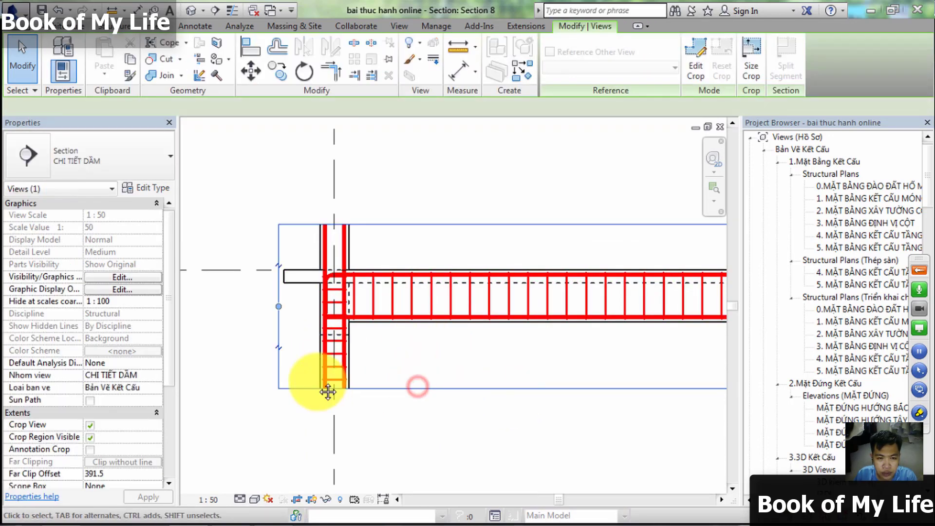
pyautogui.scroll(-2, 313, 375)
pyautogui.scroll(-1, 635, 384)
pyautogui.scroll(1, 371, 355)
pyautogui.scroll(2, 424, 340)
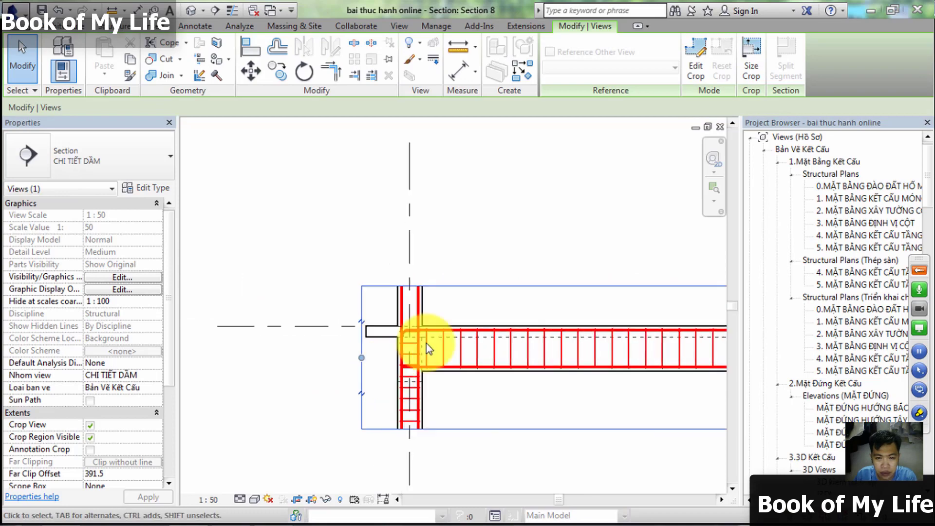
pyautogui.scroll(1, 432, 320)
pyautogui.scroll(-2, 432, 320)
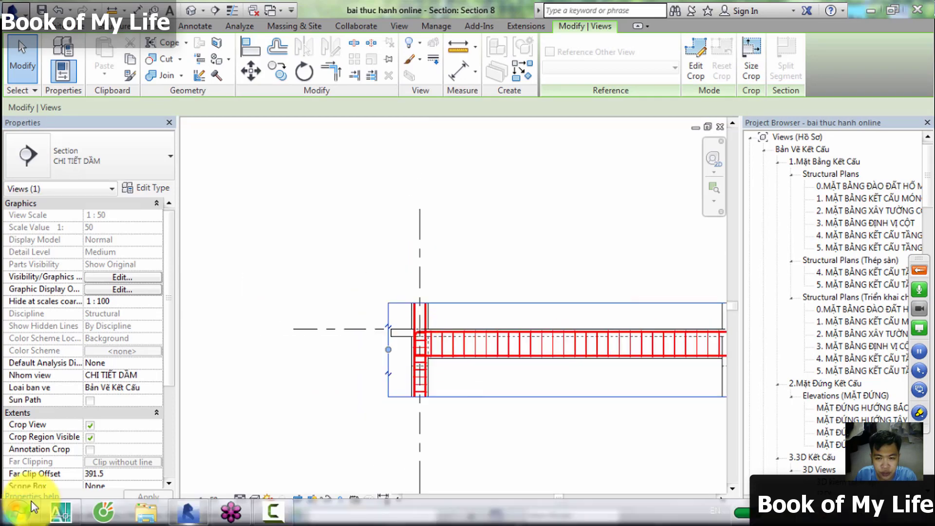
pyautogui.click(59, 512)
pyautogui.scroll(3, 386, 219)
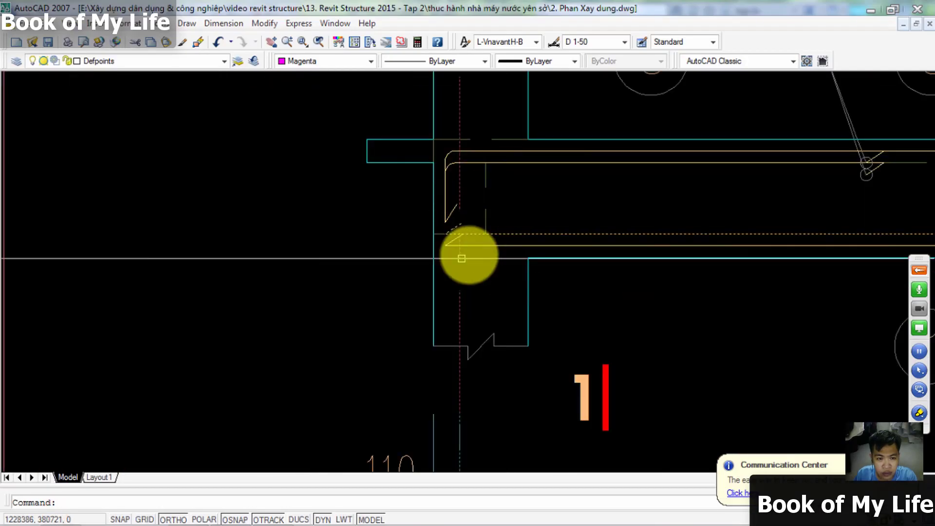
pyautogui.moveTo(467, 255); pyautogui.dragTo(912, 47, button='middle')
pyautogui.click(877, 7)
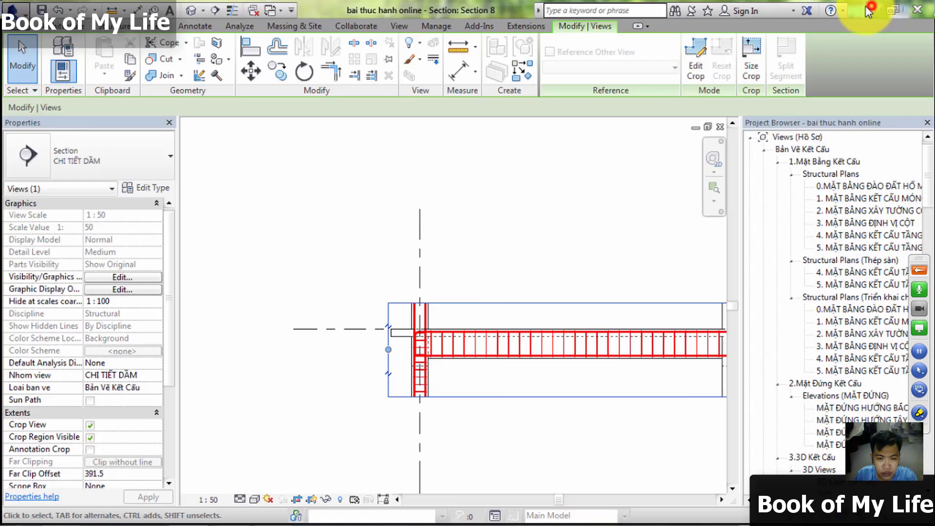
pyautogui.scroll(-2, 393, 317)
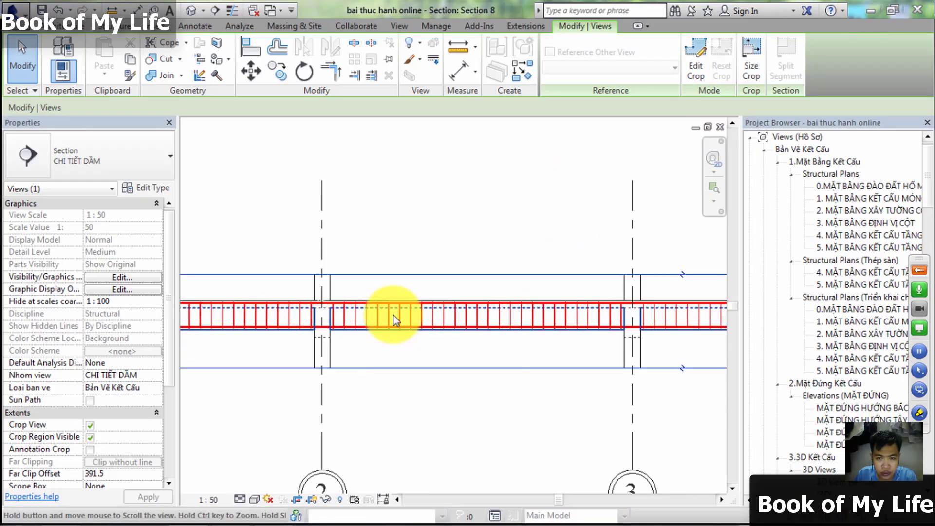
pyautogui.scroll(1, 472, 342)
pyautogui.scroll(-3, 473, 342)
pyautogui.scroll(4, 363, 334)
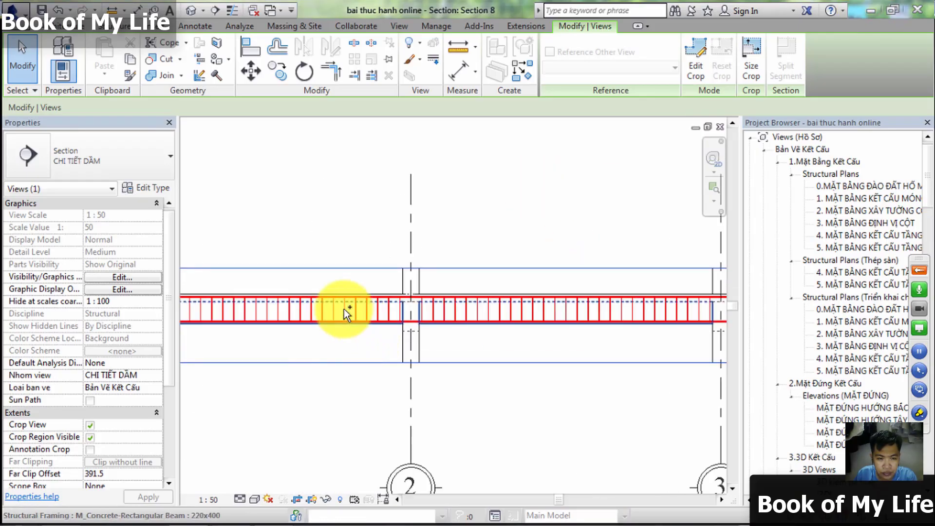
pyautogui.scroll(2, 341, 328)
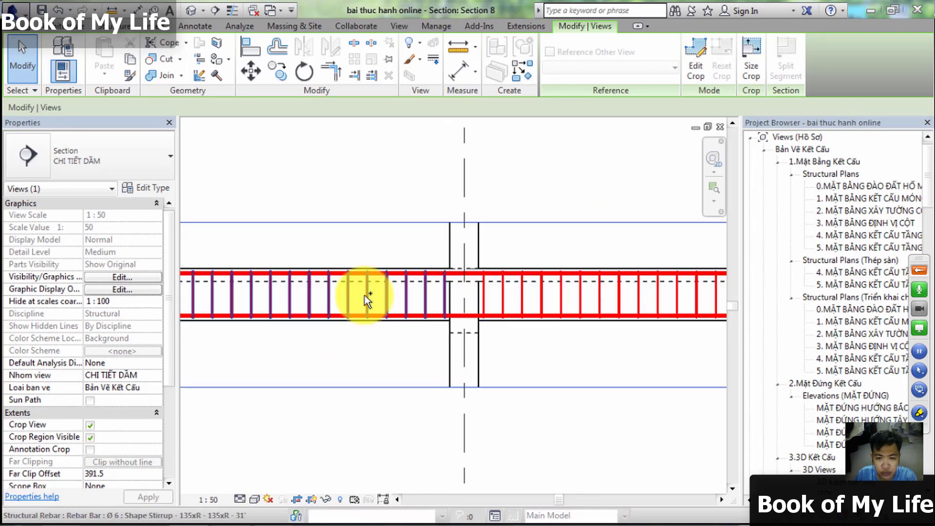
pyautogui.keyDown('ctrl'); pyautogui.click(364, 295); pyautogui.keyUp('ctrl')
pyautogui.moveTo(532, 355); pyautogui.dragTo(469, 359, button='middle')
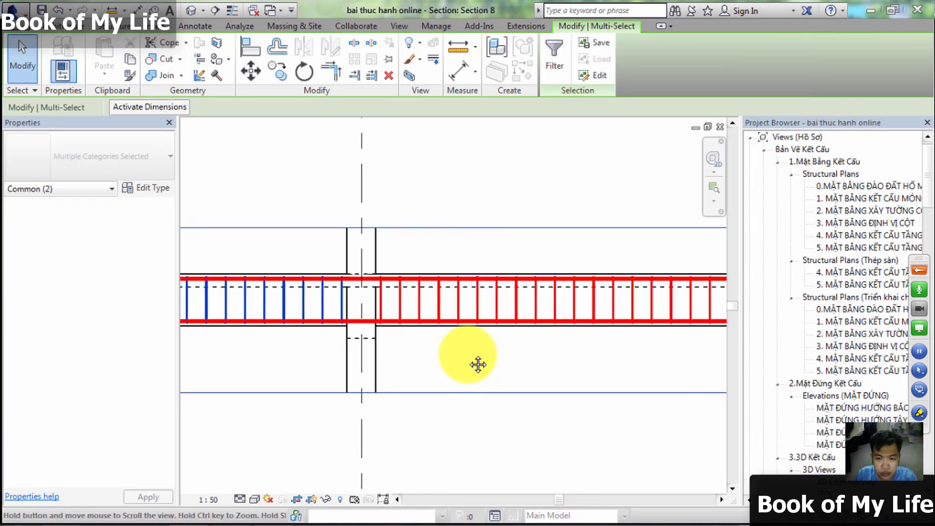
pyautogui.keyDown('ctrl'); pyautogui.click(512, 290); pyautogui.keyUp('ctrl')
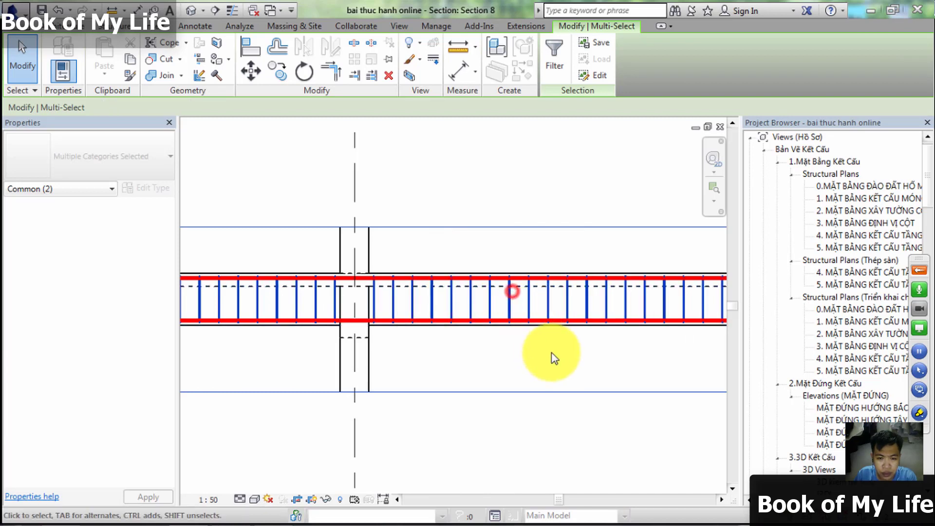
pyautogui.moveTo(554, 359); pyautogui.dragTo(533, 328, button='middle')
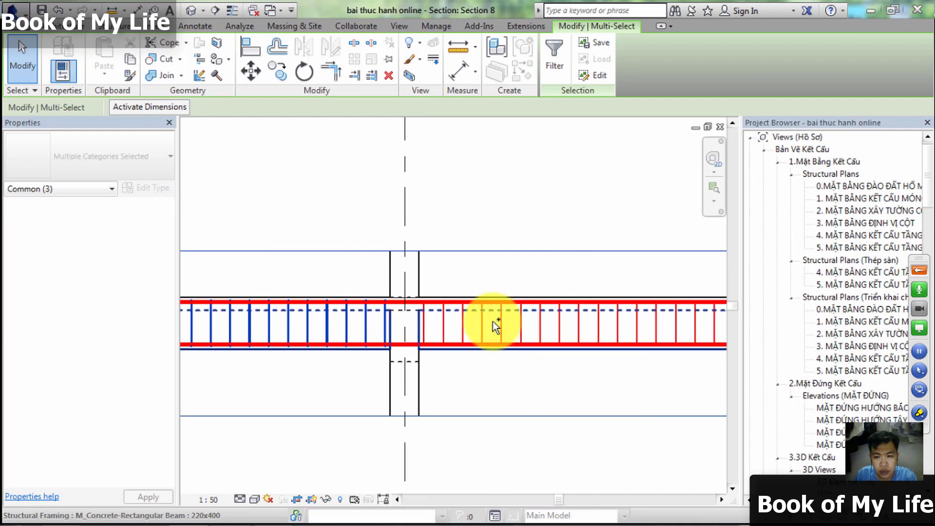
pyautogui.keyDown('ctrl'); pyautogui.click(560, 323); pyautogui.keyUp('ctrl')
pyautogui.keyDown('ctrl'); pyautogui.click(577, 371); pyautogui.keyUp('ctrl')
pyautogui.scroll(-2, 392, 378)
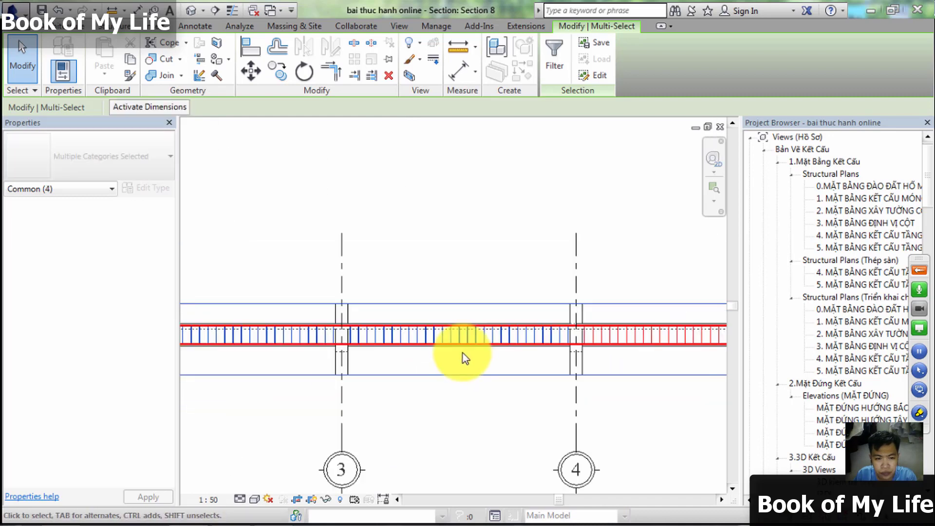
pyautogui.scroll(2, 540, 346)
pyautogui.scroll(2, 540, 345)
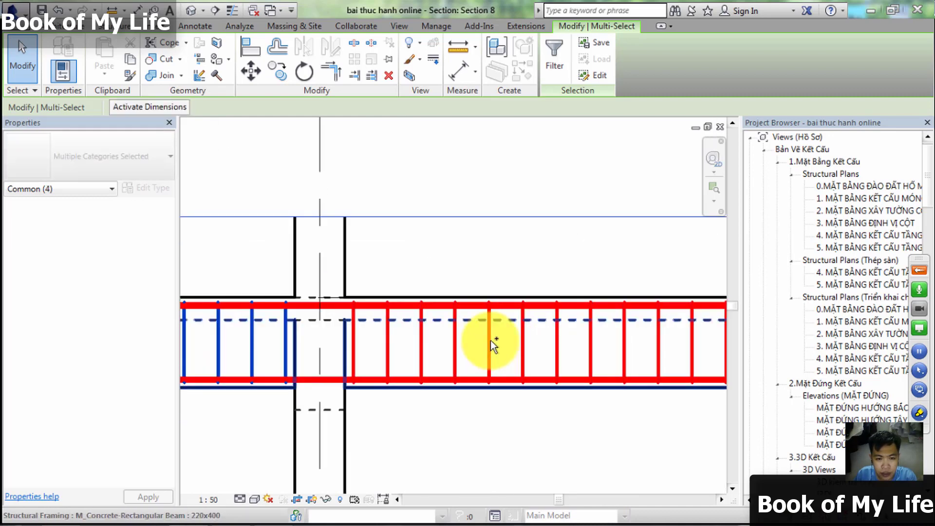
pyautogui.keyDown('ctrl'); pyautogui.click(527, 354); pyautogui.keyUp('ctrl')
pyautogui.scroll(-2, 536, 365)
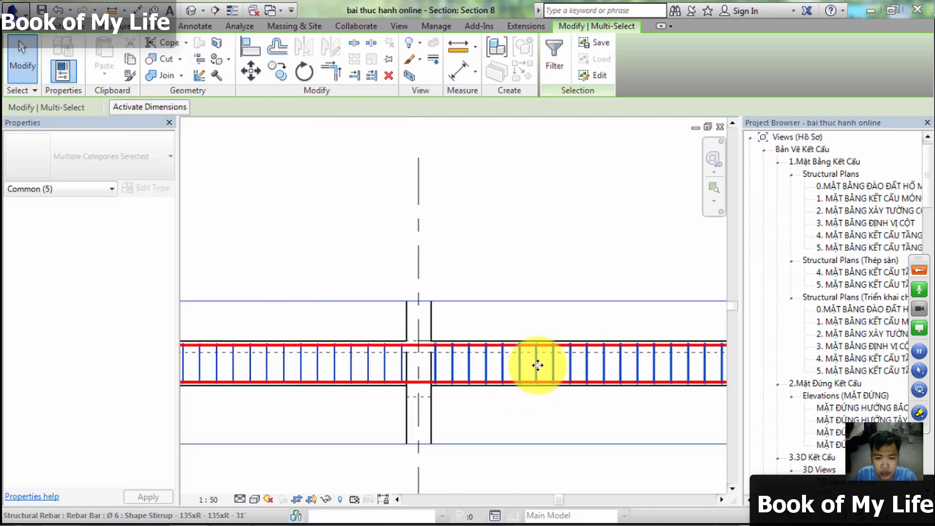
pyautogui.scroll(-2, 615, 303)
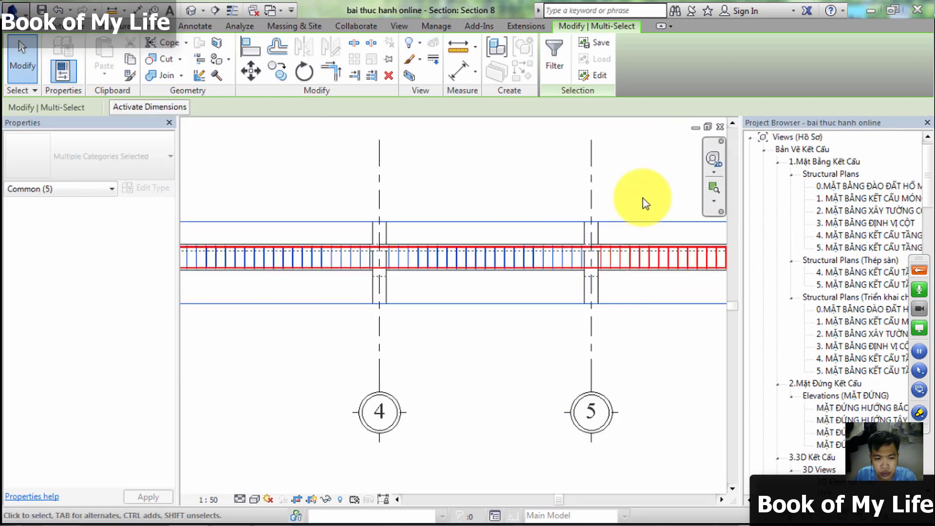
pyautogui.moveTo(604, 200); pyautogui.dragTo(416, 205, button='middle')
pyautogui.scroll(1, 512, 243)
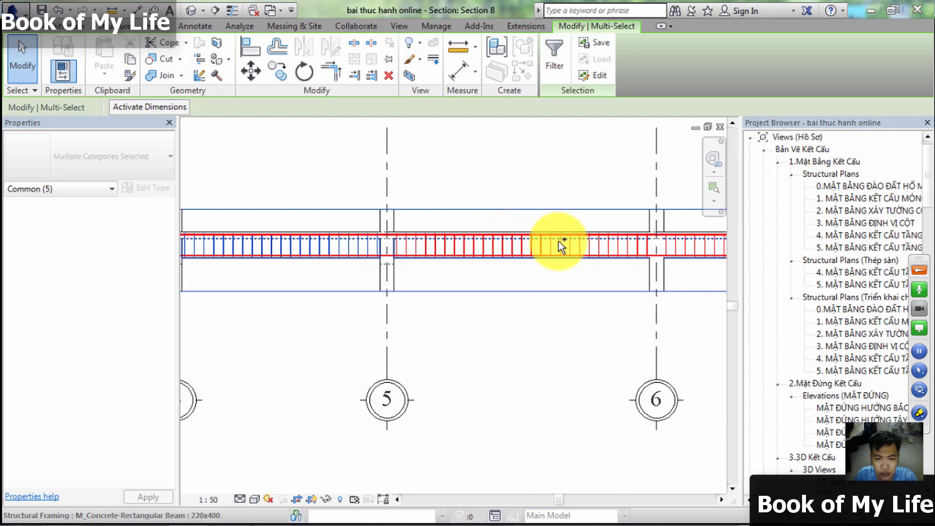
pyautogui.scroll(3, 560, 242)
pyautogui.keyDown('ctrl'); pyautogui.click(595, 258); pyautogui.keyUp('ctrl')
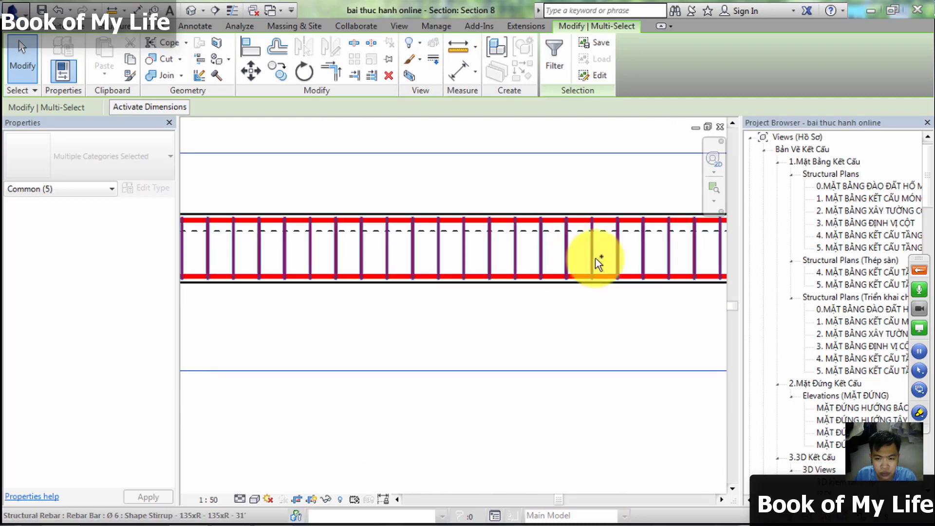
pyautogui.moveTo(395, 322); pyautogui.dragTo(214, 322, button='middle')
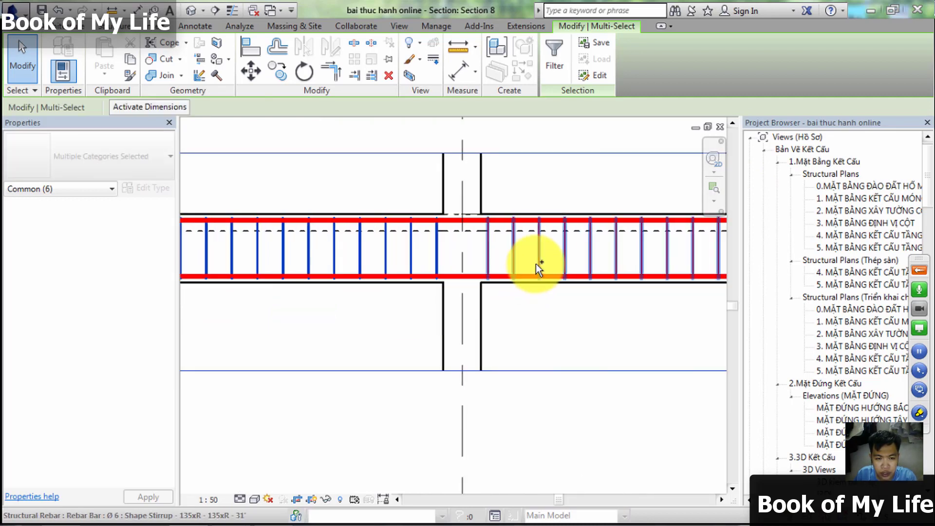
pyautogui.keyDown('ctrl'); pyautogui.click(536, 264); pyautogui.keyUp('ctrl')
pyautogui.moveTo(578, 330)
pyautogui.mouseDown(button='middle')
pyautogui.moveTo(301, 332)
pyautogui.moveTo(428, 338)
pyautogui.mouseUp(button='middle')
pyautogui.moveTo(721, 292); pyautogui.dragTo(403, 288, button='middle')
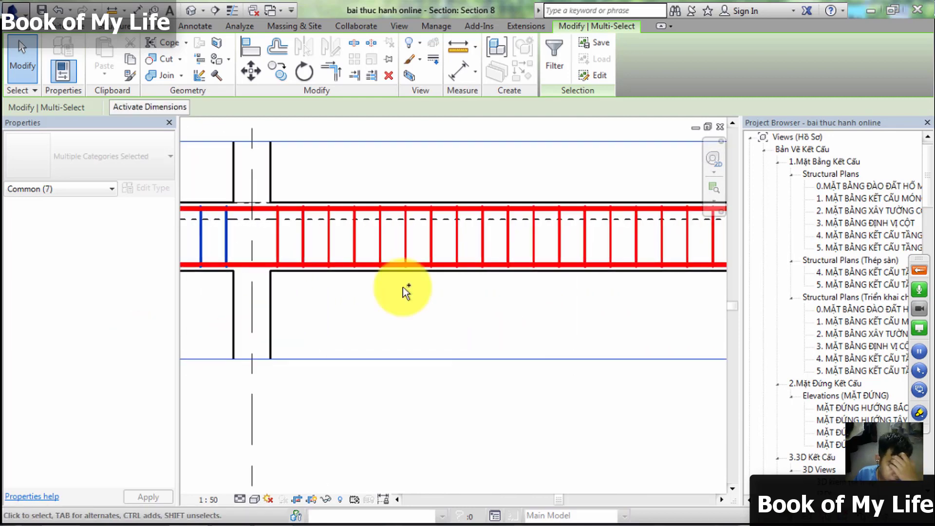
pyautogui.keyDown('ctrl'); pyautogui.click(483, 244); pyautogui.keyUp('ctrl')
pyautogui.scroll(-3, 506, 316)
pyautogui.scroll(-2, 338, 314)
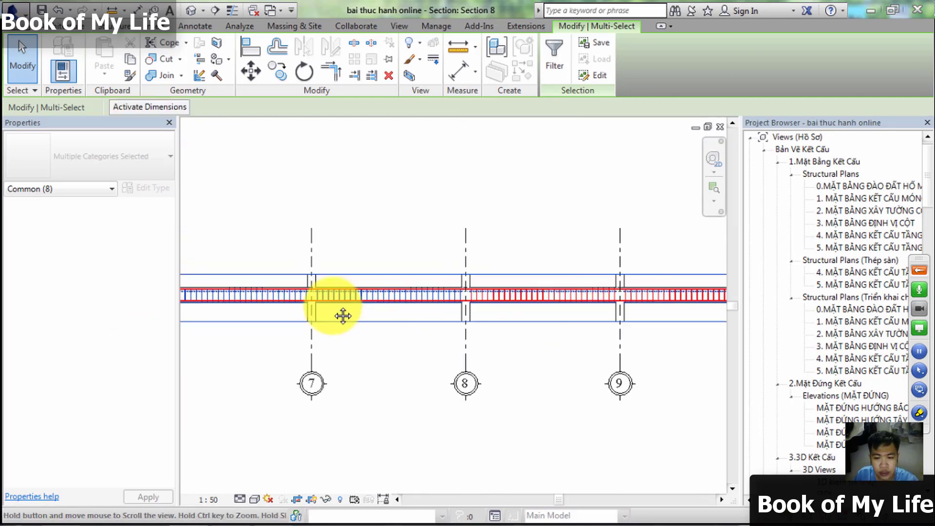
pyautogui.scroll(2, 496, 303)
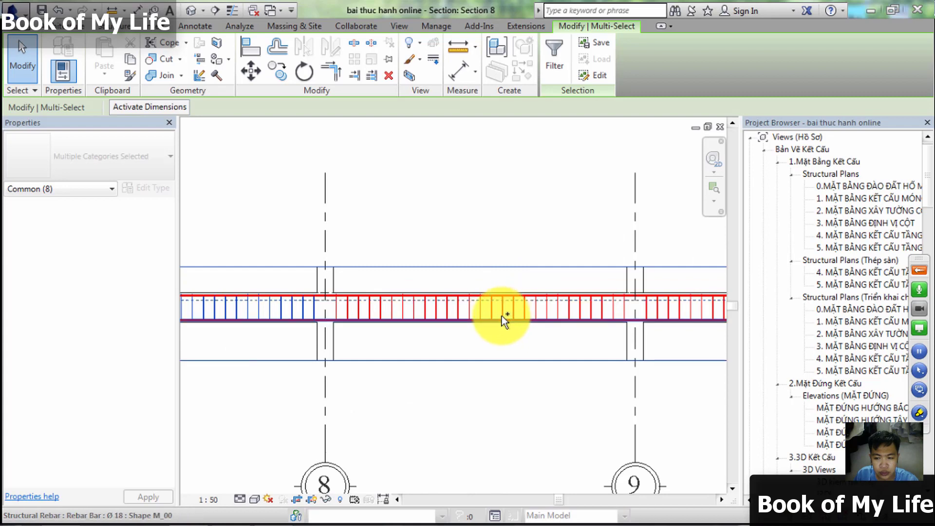
pyautogui.keyDown('ctrl'); pyautogui.click(515, 315); pyautogui.keyUp('ctrl')
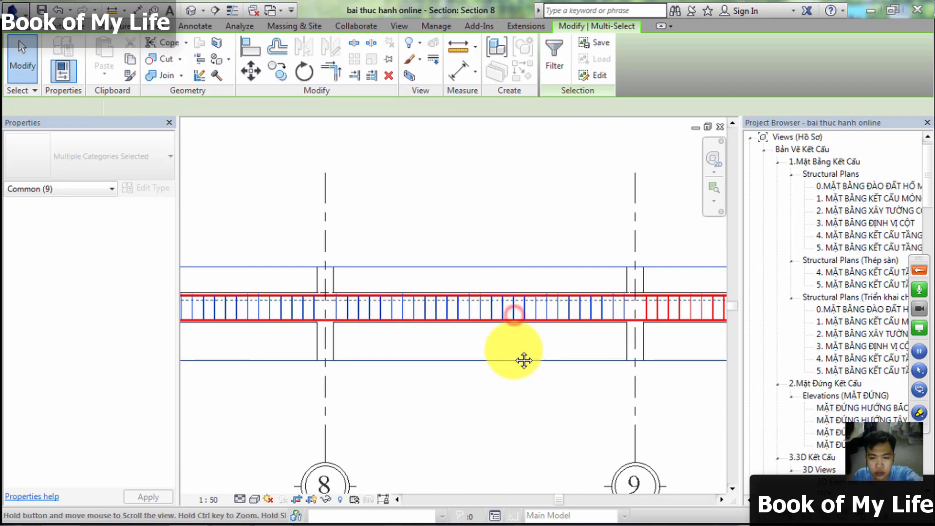
pyautogui.scroll(2, 536, 321)
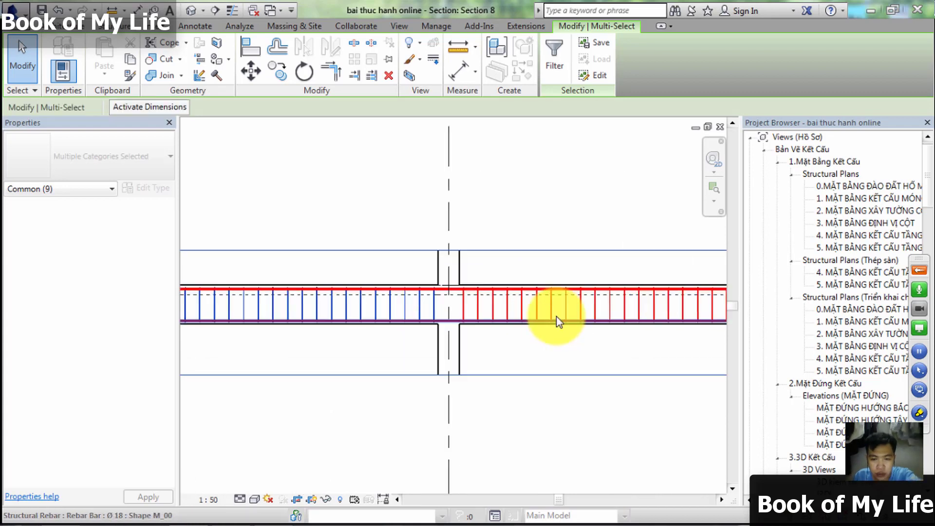
pyautogui.keyDown('ctrl'); pyautogui.click(501, 324); pyautogui.keyUp('ctrl')
pyautogui.scroll(-2, 418, 256)
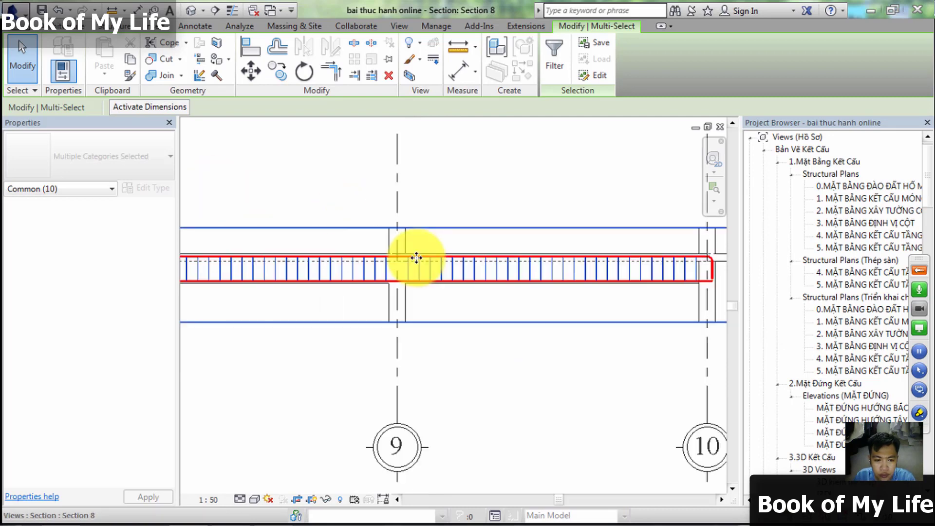
pyautogui.scroll(-2, 292, 317)
pyautogui.moveTo(582, 319)
pyautogui.mouseDown(button='middle')
pyautogui.moveTo(643, 322)
pyautogui.moveTo(359, 205)
pyautogui.mouseUp(button='middle')
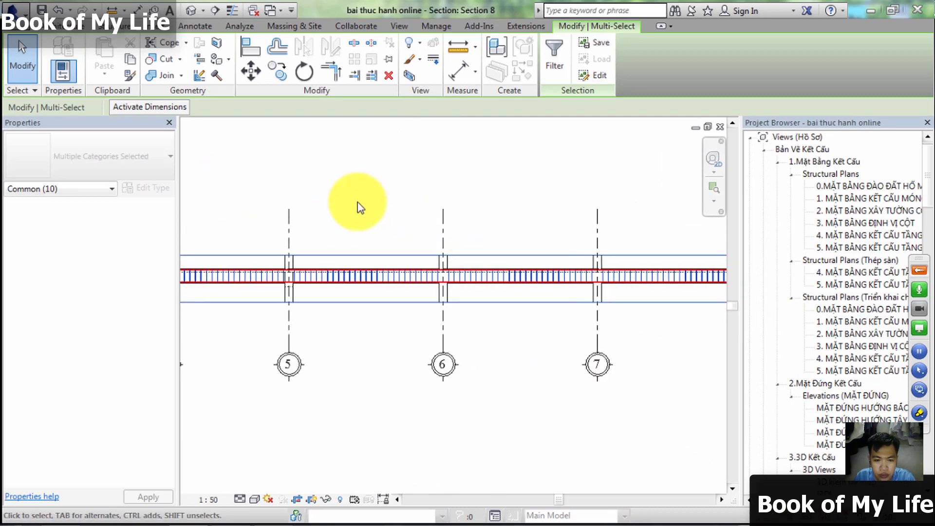
pyautogui.click(324, 169)
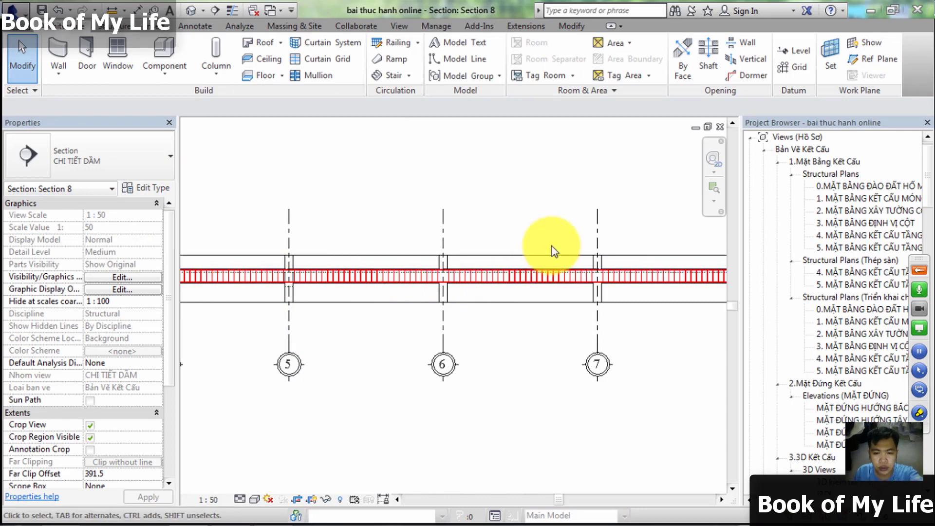
pyautogui.moveTo(417, 255); pyautogui.dragTo(663, 259, button='middle')
pyautogui.moveTo(341, 292); pyautogui.dragTo(555, 293, button='middle')
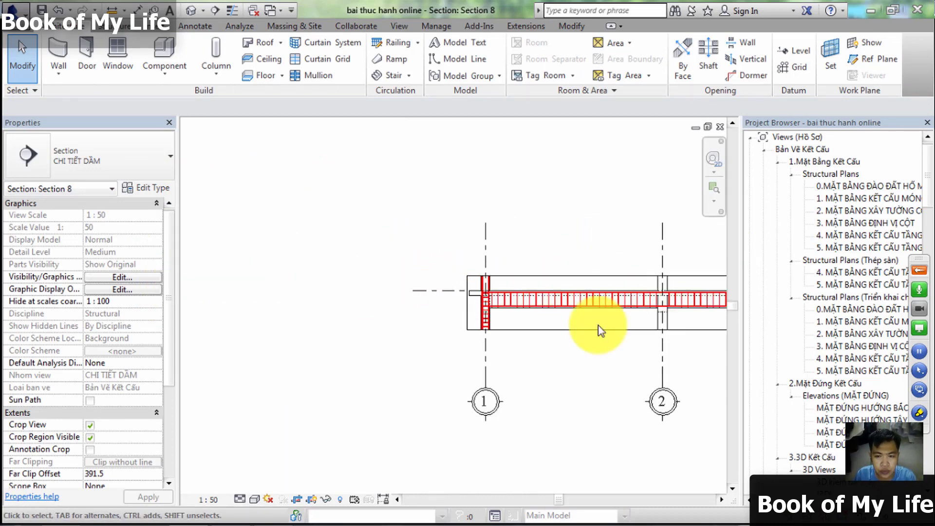
pyautogui.scroll(5, 577, 322)
pyautogui.click(451, 349)
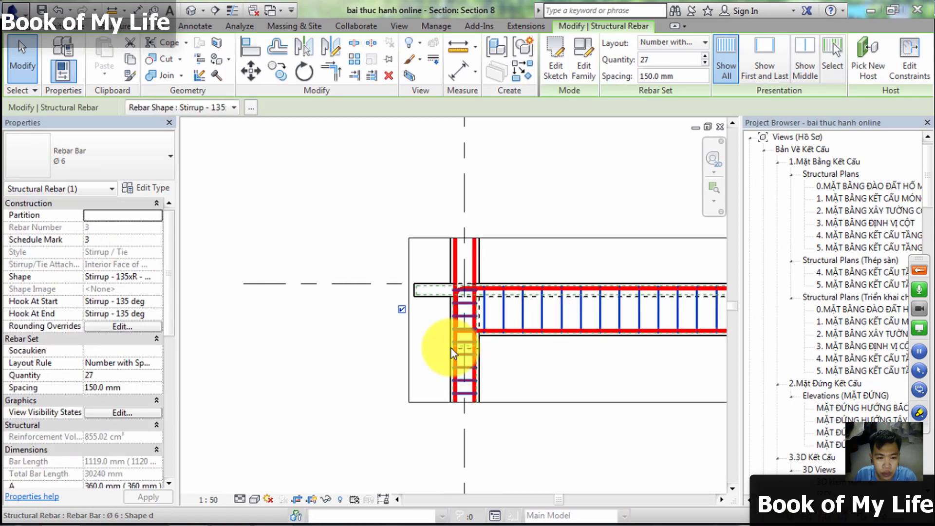
pyautogui.moveTo(290, 317); pyautogui.dragTo(162, 322, button='middle')
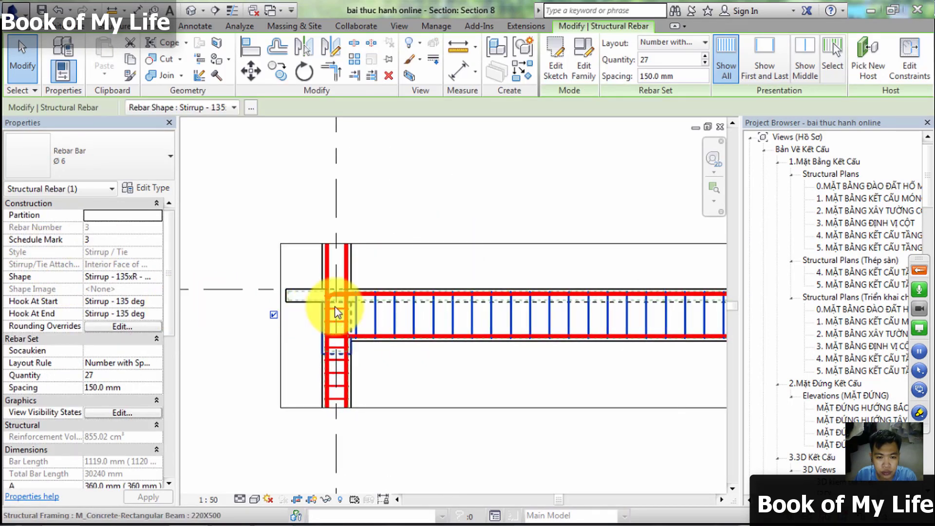
pyautogui.rightClick(488, 318)
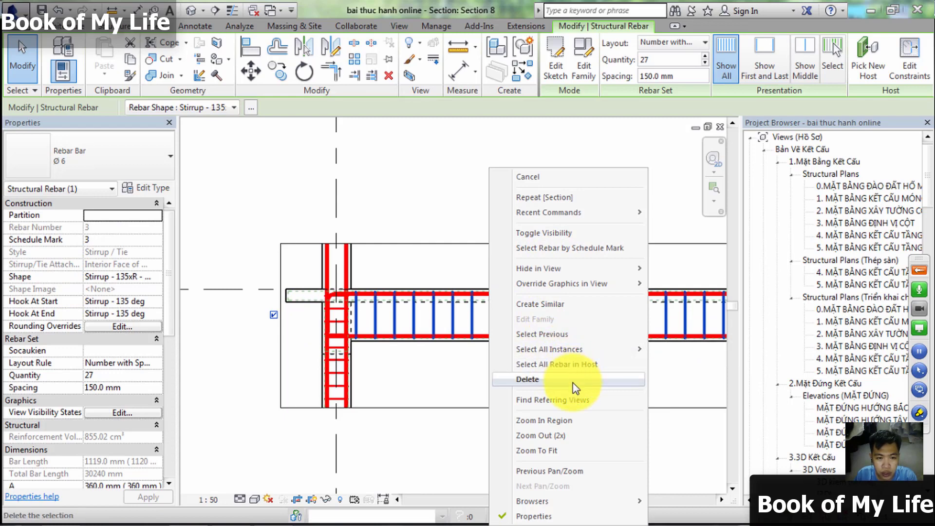
pyautogui.moveTo(550, 349)
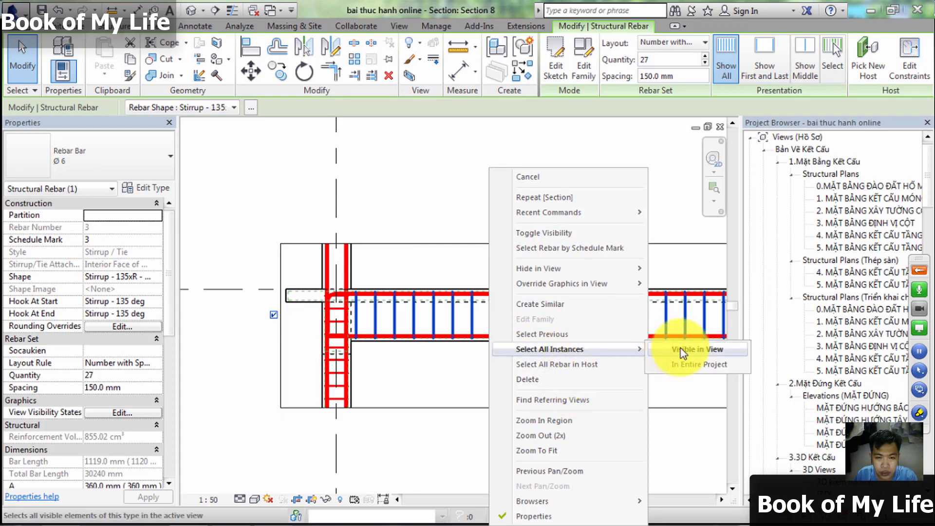
pyautogui.click(680, 349)
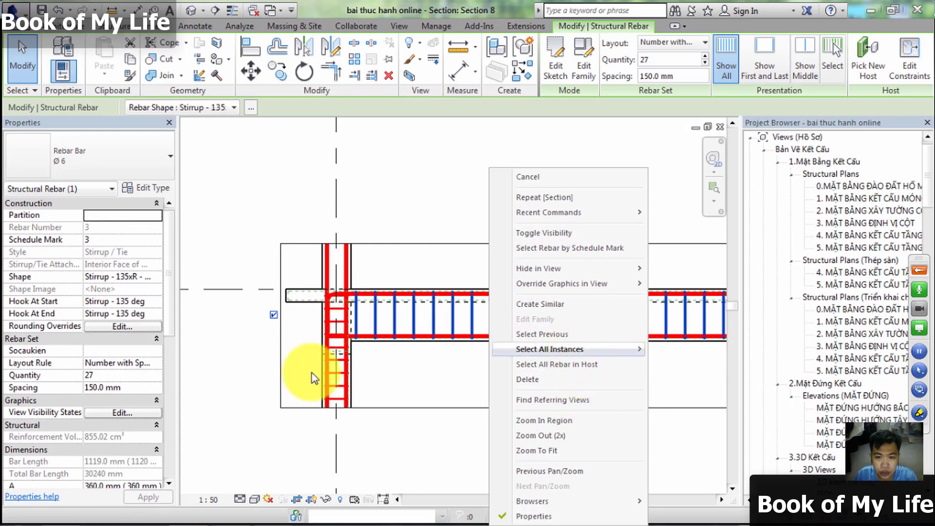
pyautogui.scroll(2, 331, 276)
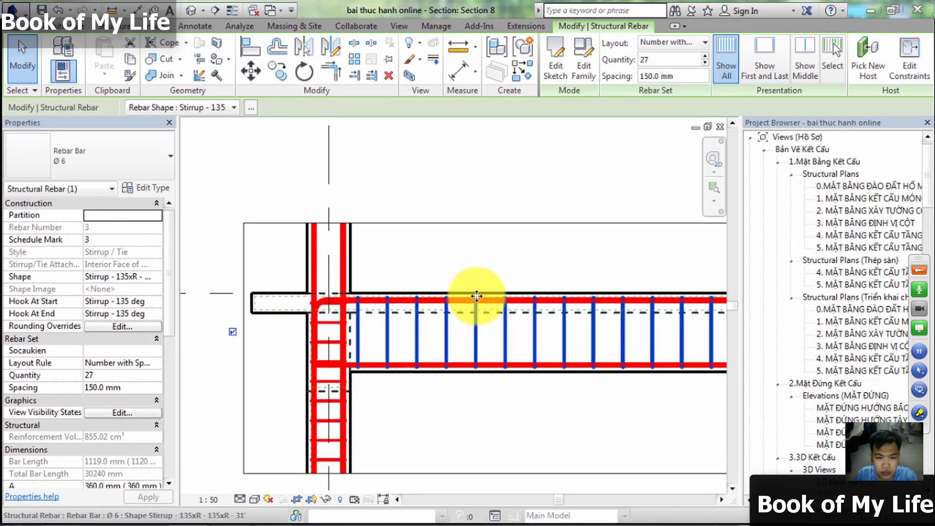
pyautogui.press('Escape')
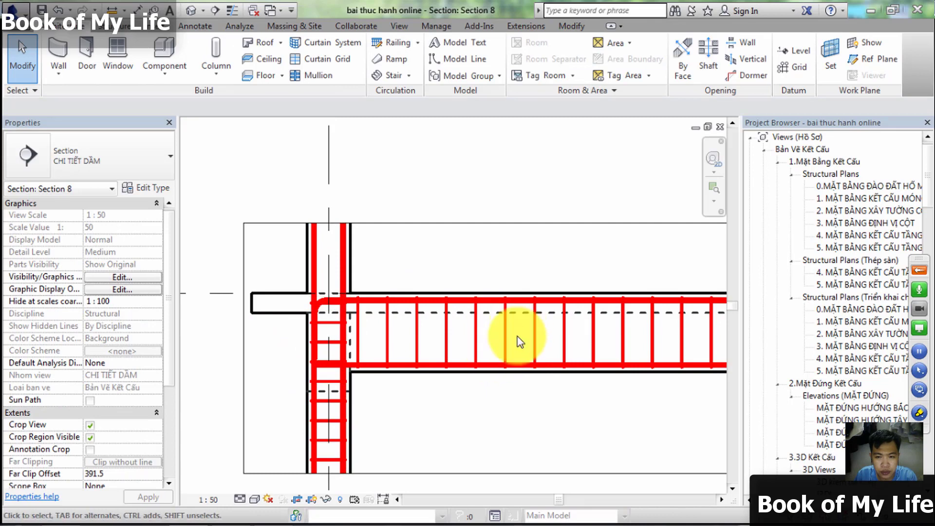
pyautogui.scroll(-2, 404, 409)
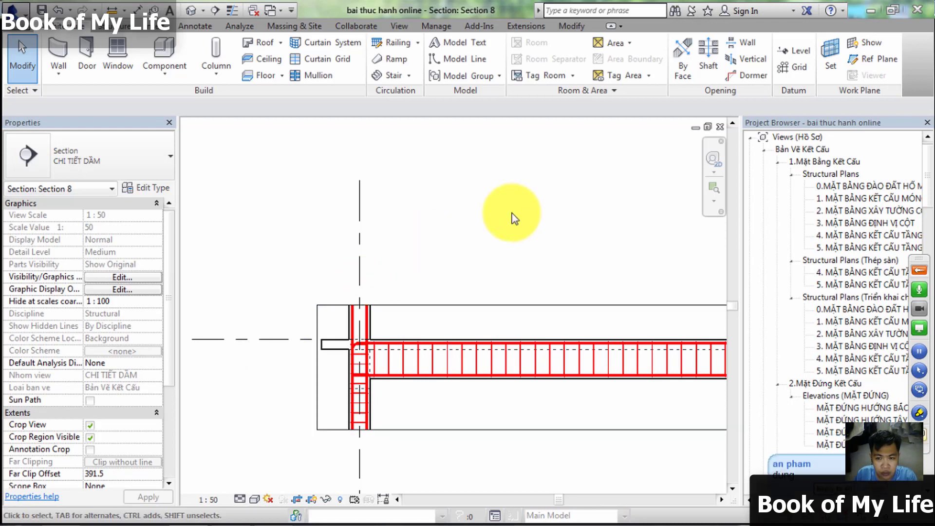
pyautogui.click(720, 127)
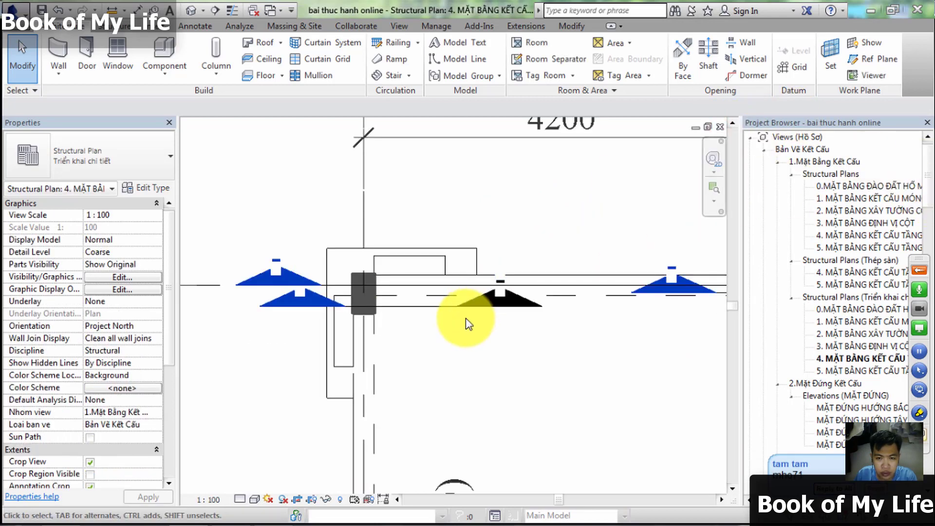
pyautogui.scroll(-2, 388, 313)
pyautogui.scroll(-1, 314, 351)
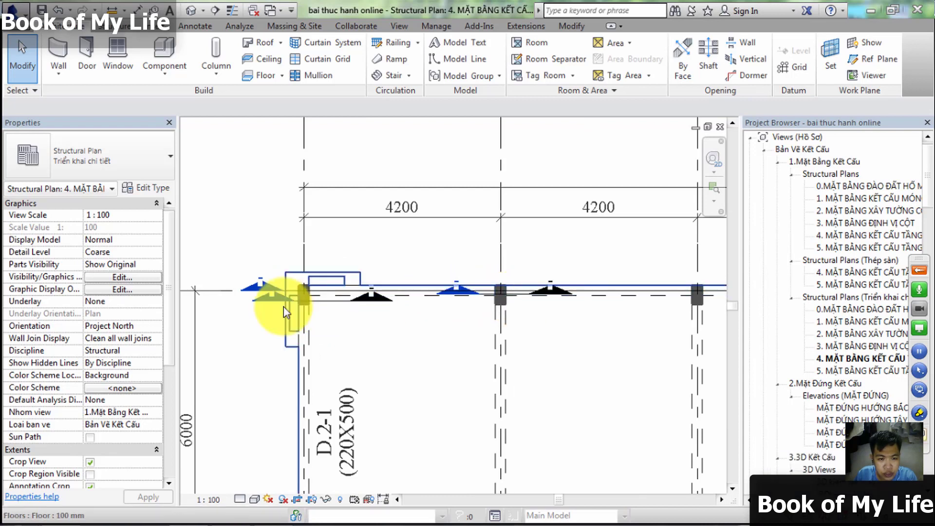
pyautogui.scroll(1, 273, 295)
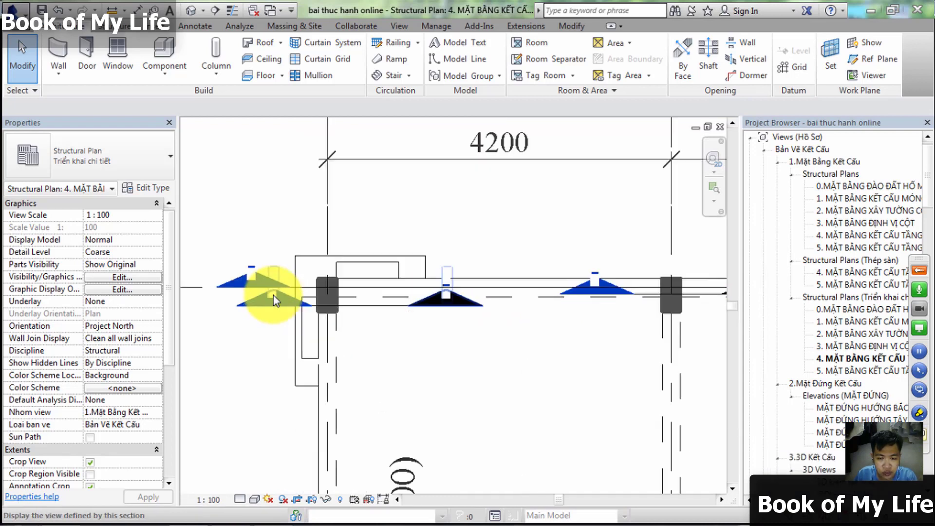
pyautogui.scroll(2, 273, 295)
pyautogui.click(273, 292)
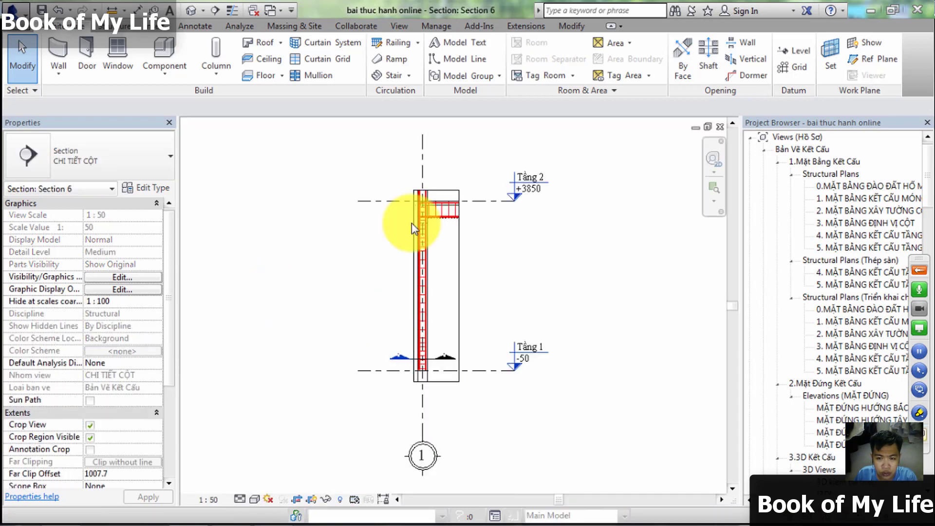
pyautogui.scroll(3, 428, 224)
pyautogui.scroll(-3, 437, 253)
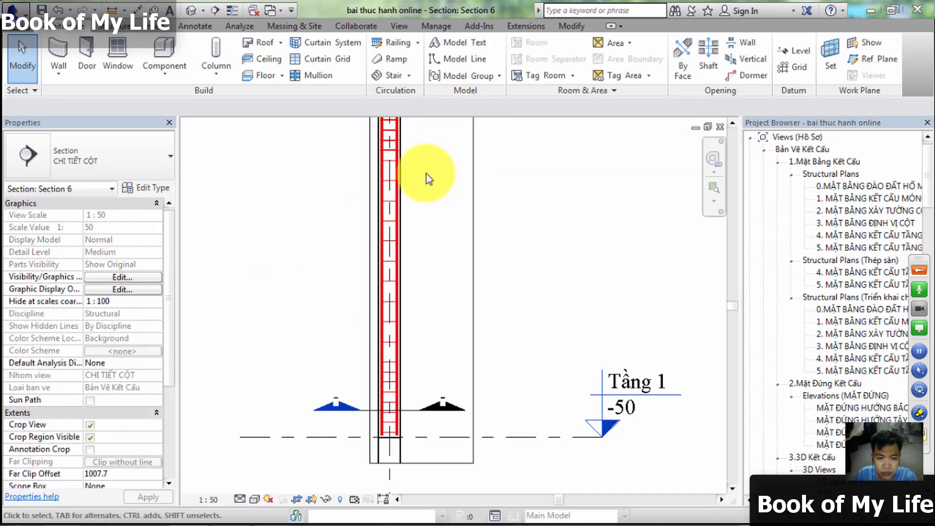
pyautogui.scroll(3, 427, 177)
pyautogui.click(446, 213)
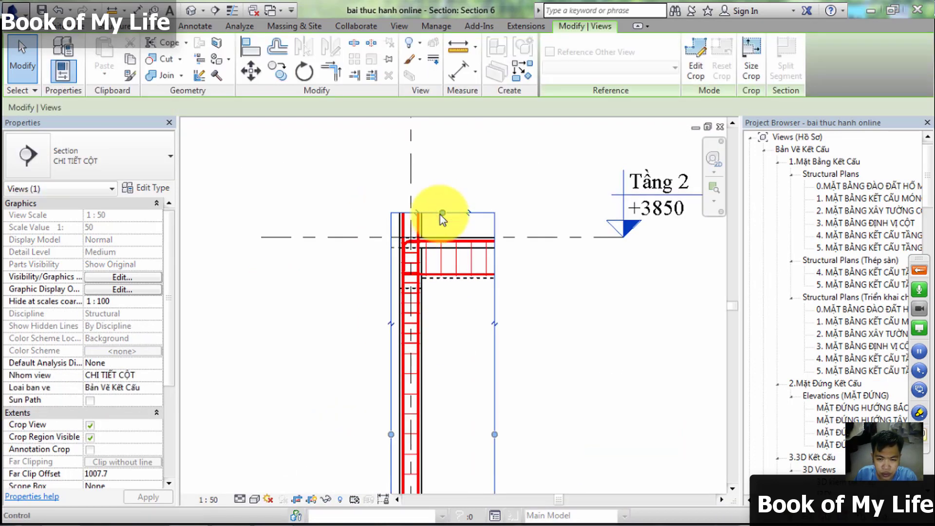
pyautogui.moveTo(440, 214); pyautogui.dragTo(429, 154)
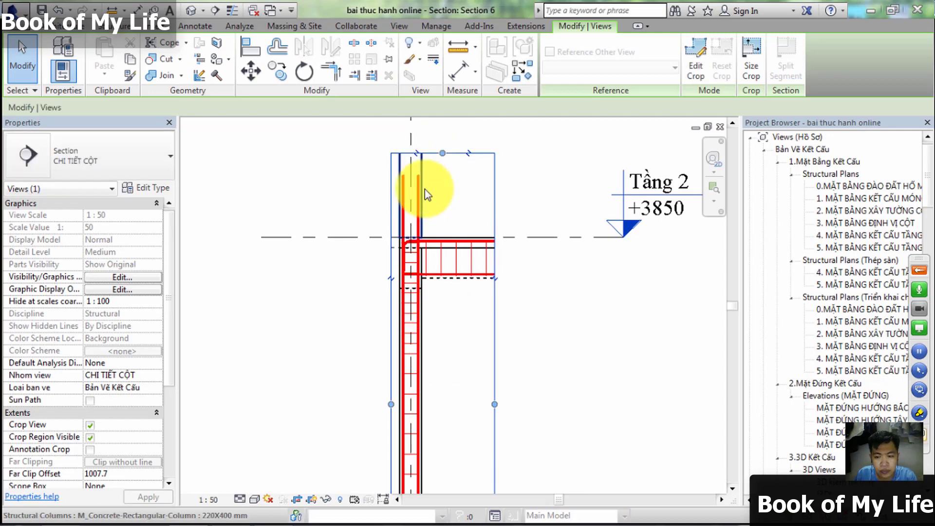
pyautogui.scroll(2, 404, 243)
pyautogui.scroll(1, 417, 267)
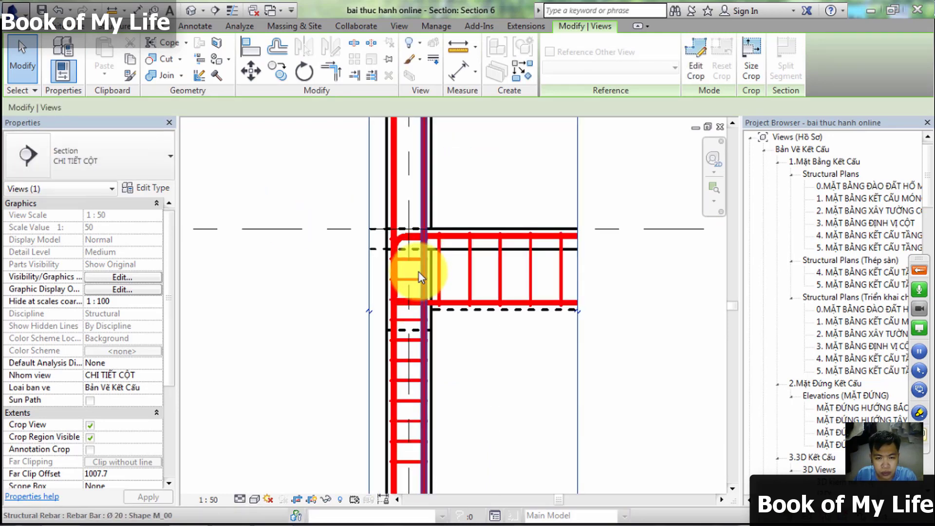
pyautogui.scroll(-2, 419, 268)
pyautogui.scroll(-2, 404, 253)
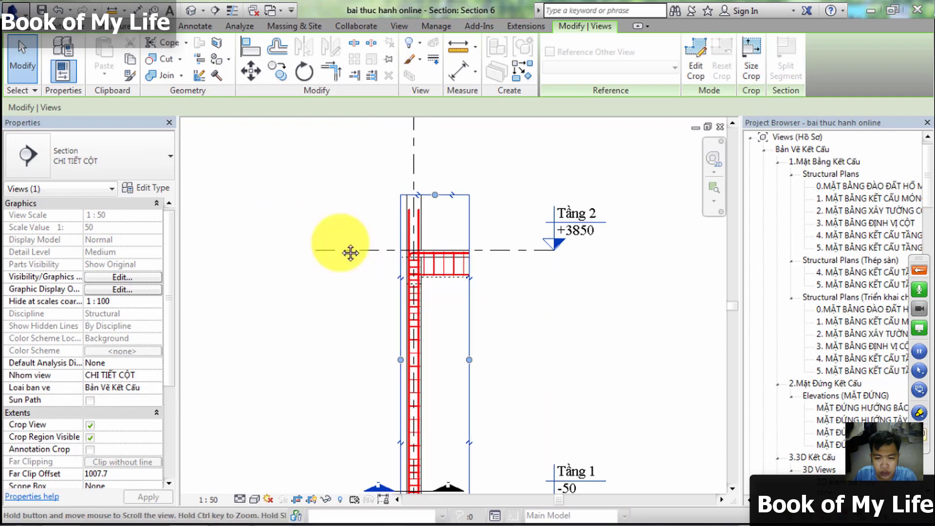
pyautogui.moveTo(349, 251); pyautogui.dragTo(287, 172, button='middle')
pyautogui.scroll(1, 336, 204)
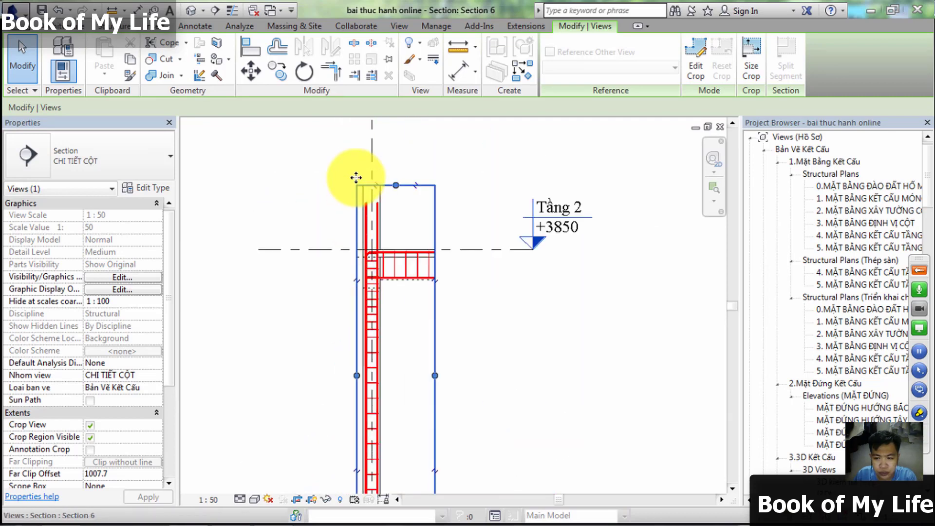
pyautogui.click(332, 186)
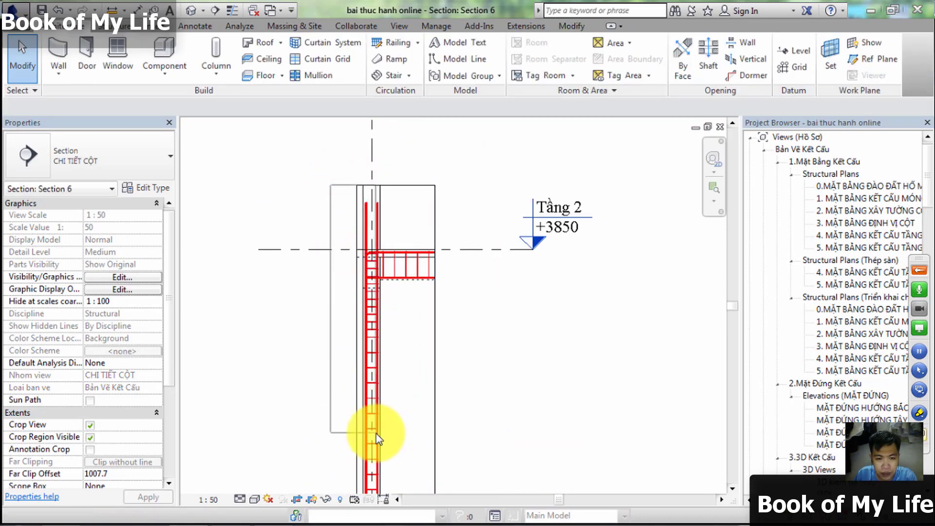
pyautogui.moveTo(370, 429); pyautogui.dragTo(337, 323, button='middle')
pyautogui.scroll(-1, 374, 433)
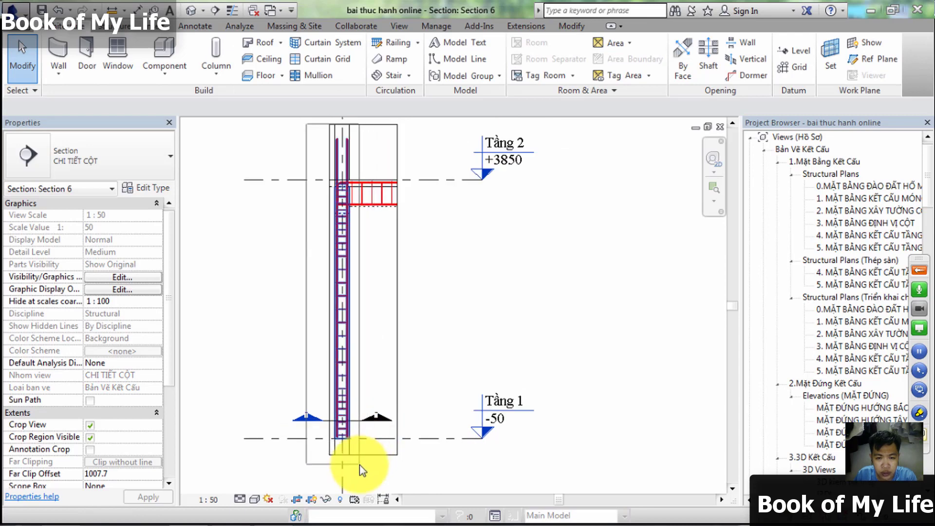
pyautogui.click(359, 465)
pyautogui.scroll(2, 341, 160)
pyautogui.scroll(2, 359, 250)
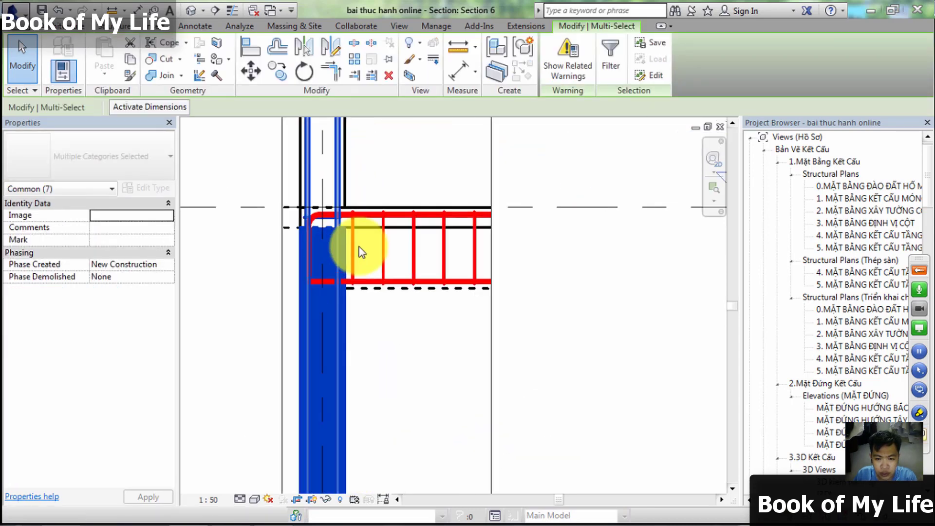
pyautogui.scroll(2, 339, 233)
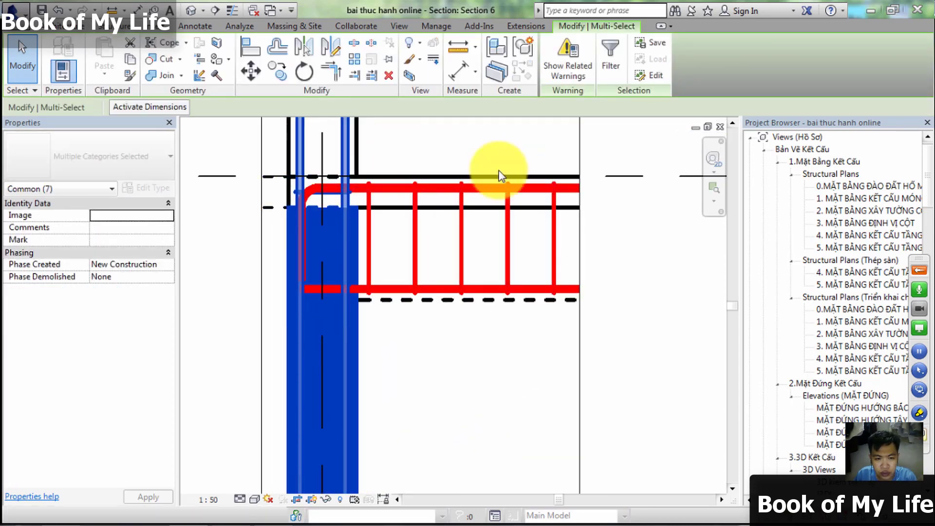
pyautogui.scroll(-4, 354, 220)
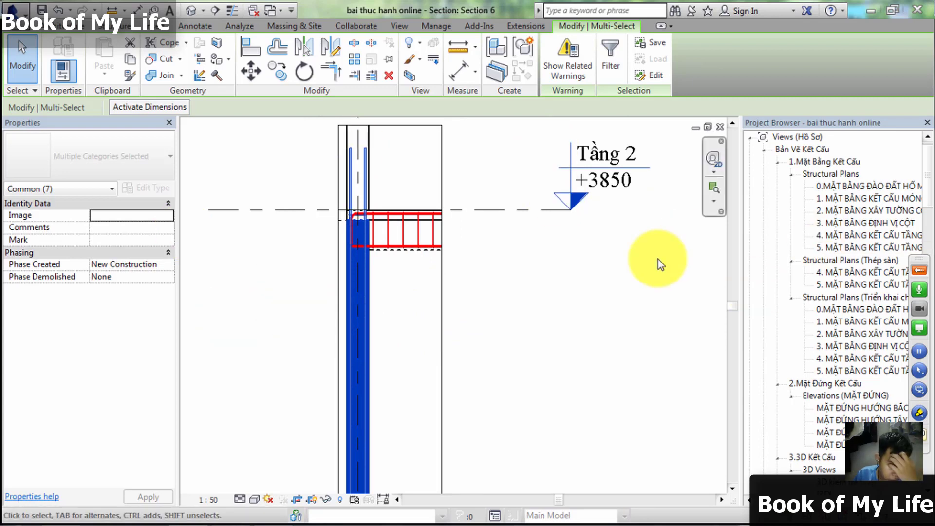
pyautogui.scroll(2, 375, 209)
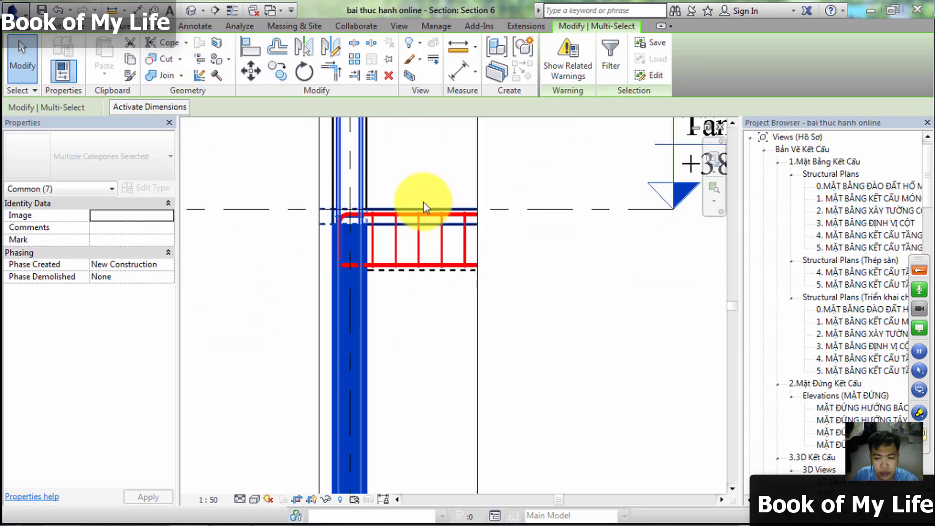
pyautogui.scroll(-2, 422, 237)
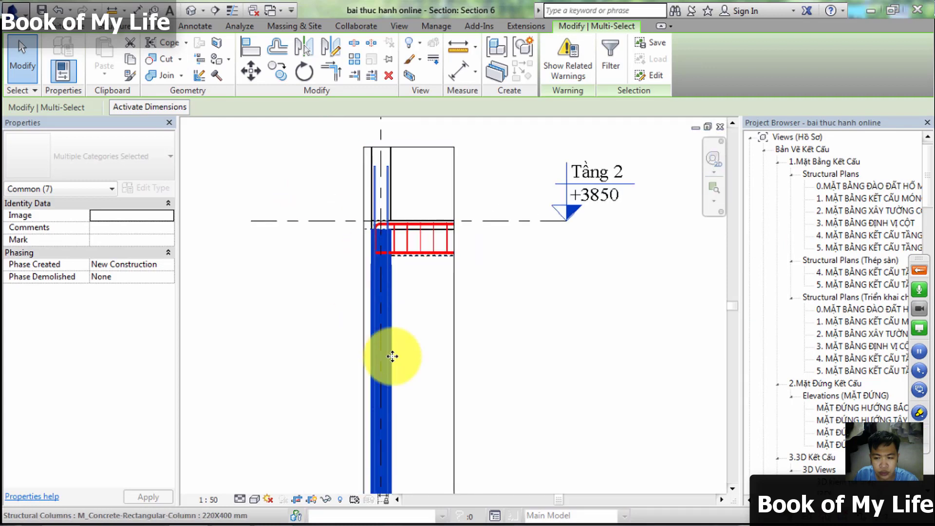
pyautogui.moveTo(391, 355)
pyautogui.mouseDown(button='middle')
pyautogui.moveTo(361, 295)
pyautogui.moveTo(362, 265)
pyautogui.mouseUp(button='middle')
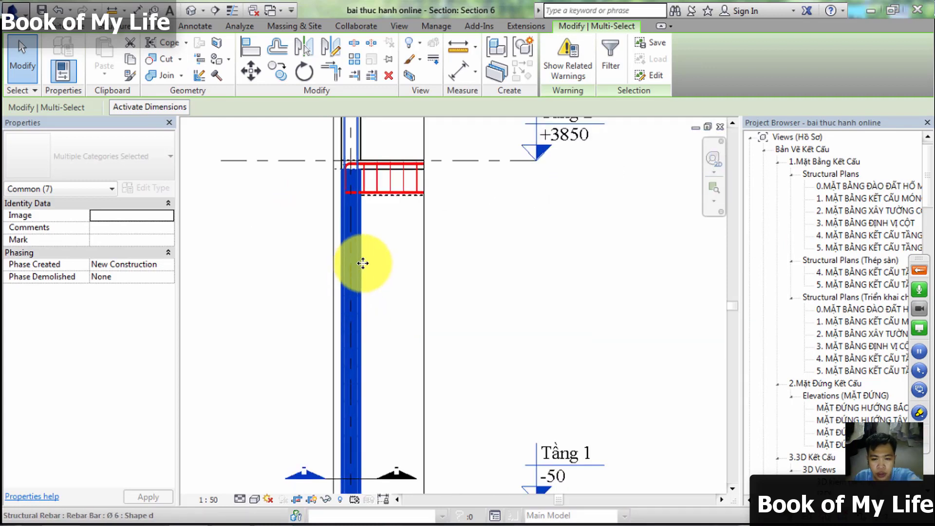
pyautogui.scroll(-2, 385, 288)
# - Filter the selection to Structural Rebar only, keeping the five column rebars
pyautogui.click(610, 66)
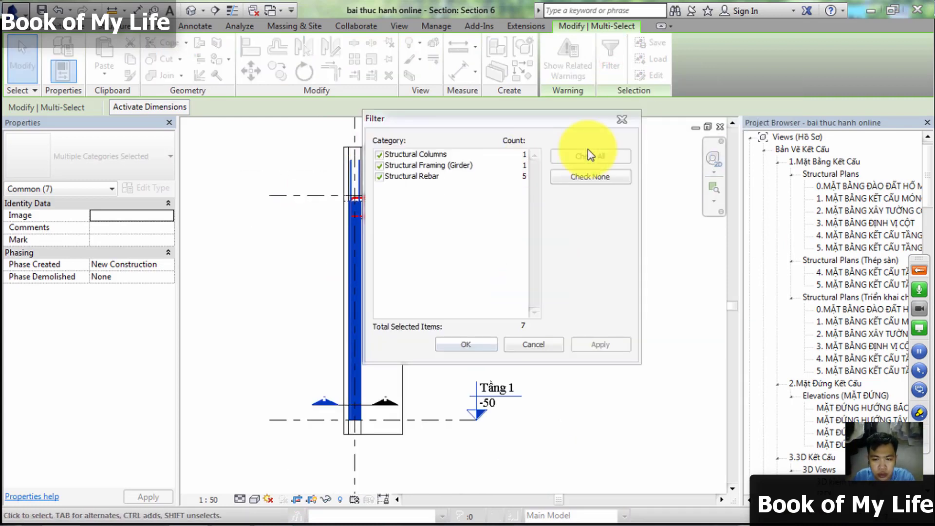
pyautogui.click(590, 177)
pyautogui.click(379, 176)
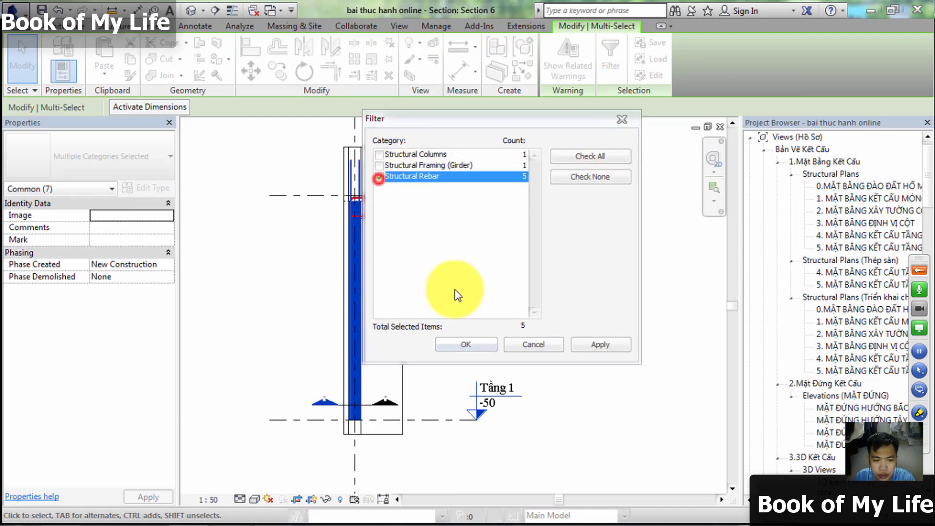
pyautogui.click(467, 342)
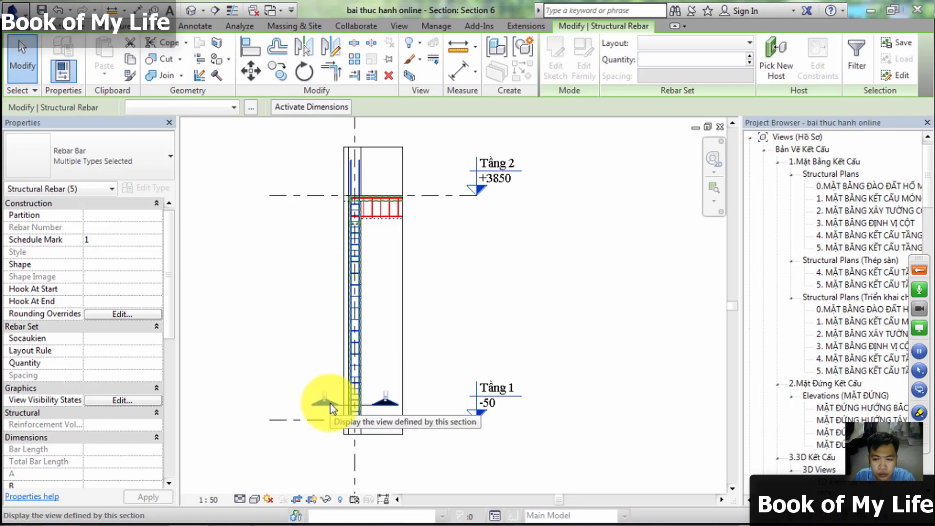
# - Zoom and pan along the column to show its bottom at the Tầng 1 level
pyautogui.click(349, 292)
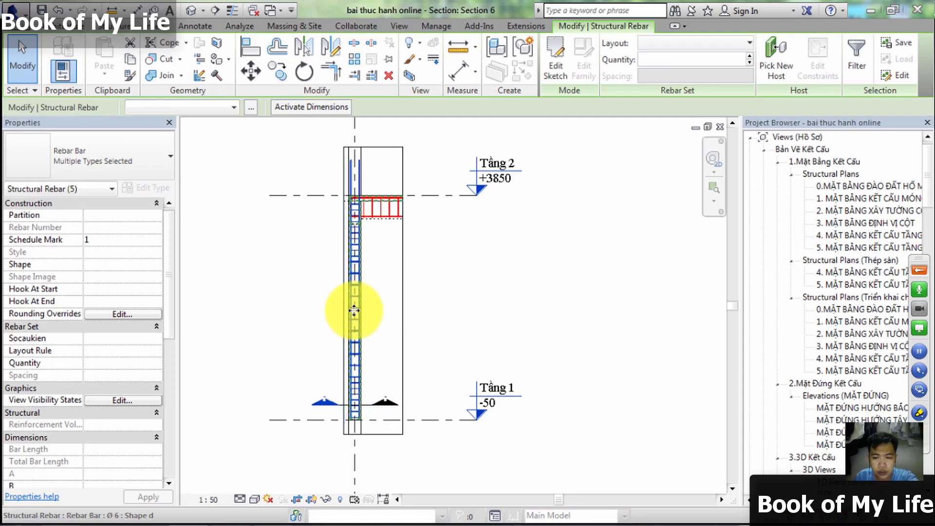
pyautogui.scroll(2, 378, 233)
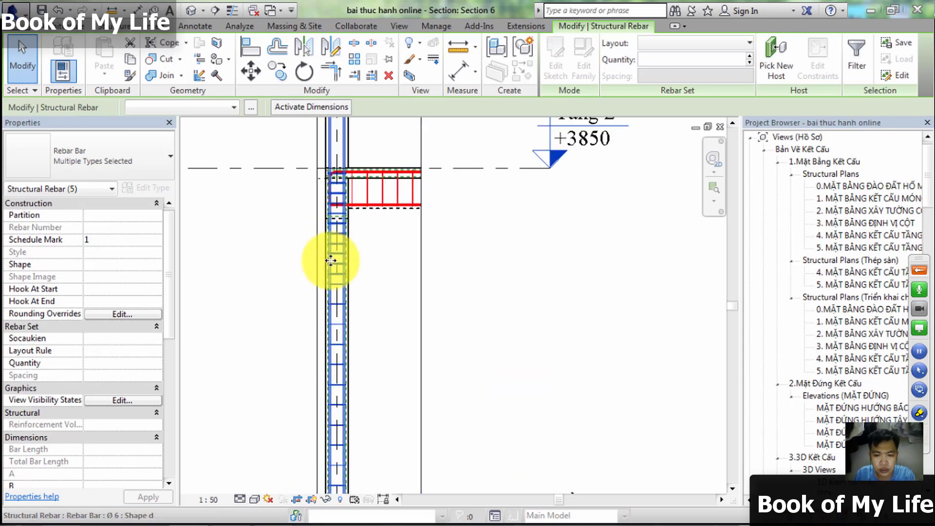
pyautogui.moveTo(325, 492); pyautogui.dragTo(313, 414, button='middle')
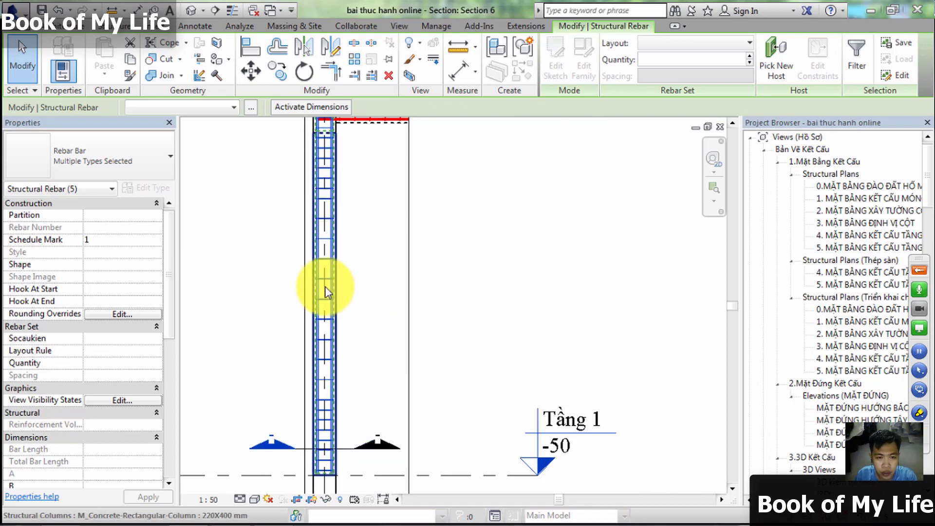
pyautogui.scroll(2, 324, 287)
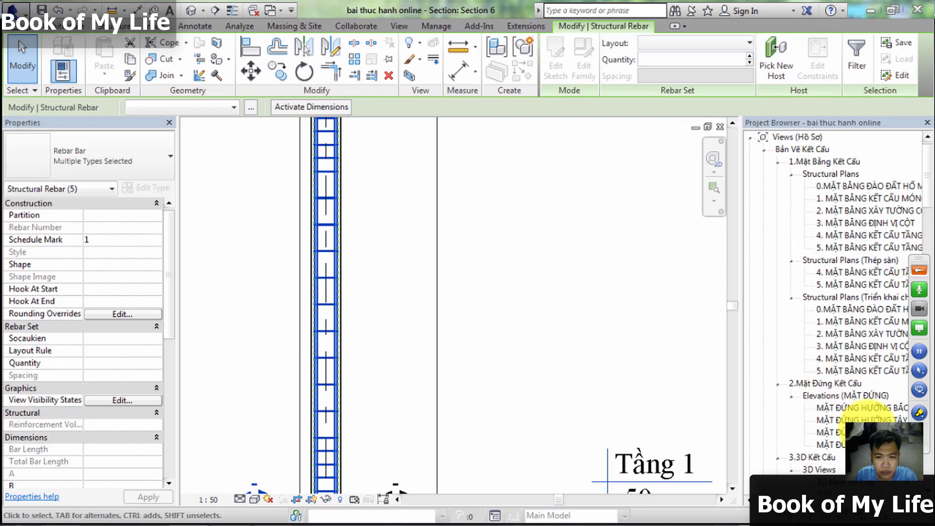
pyautogui.click(919, 270)
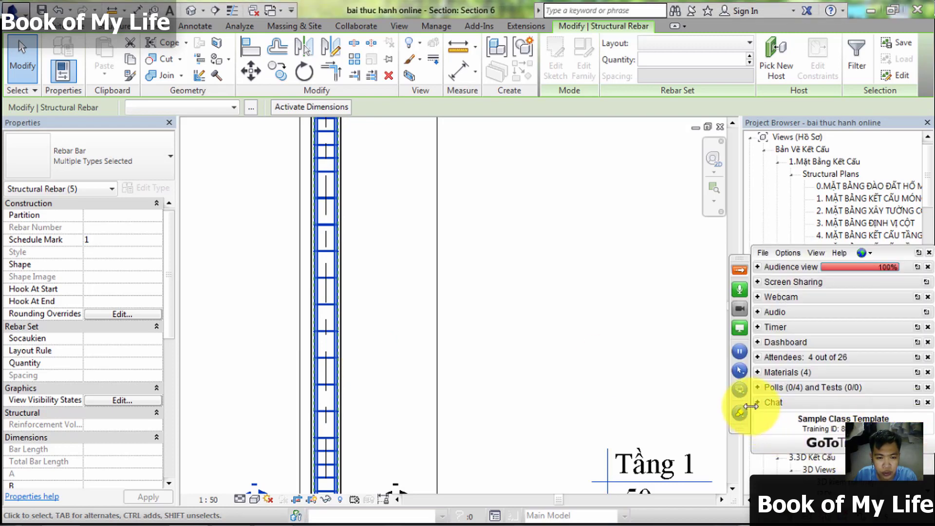
pyautogui.moveTo(369, 515)
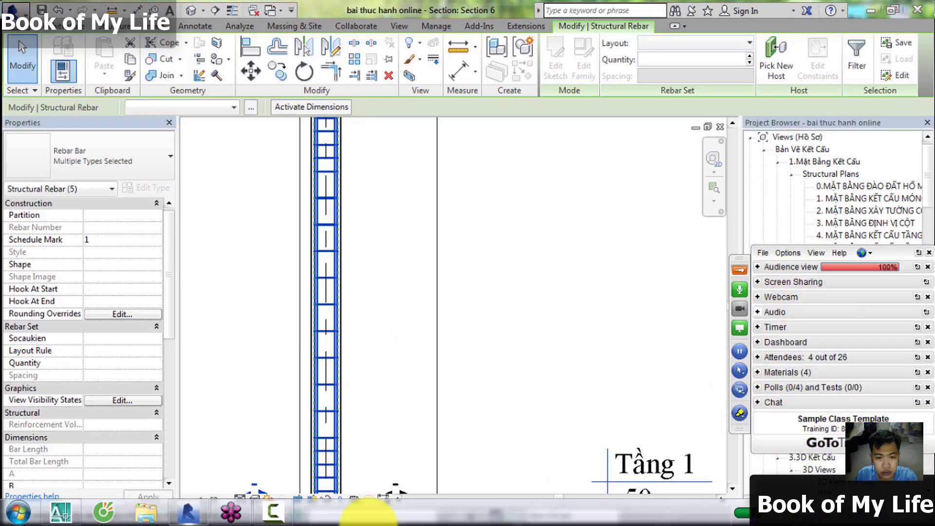
# - Window-select the column, beam and rebar around the joint in Section 6
pyautogui.click(280, 518)
pyautogui.click(612, 447)
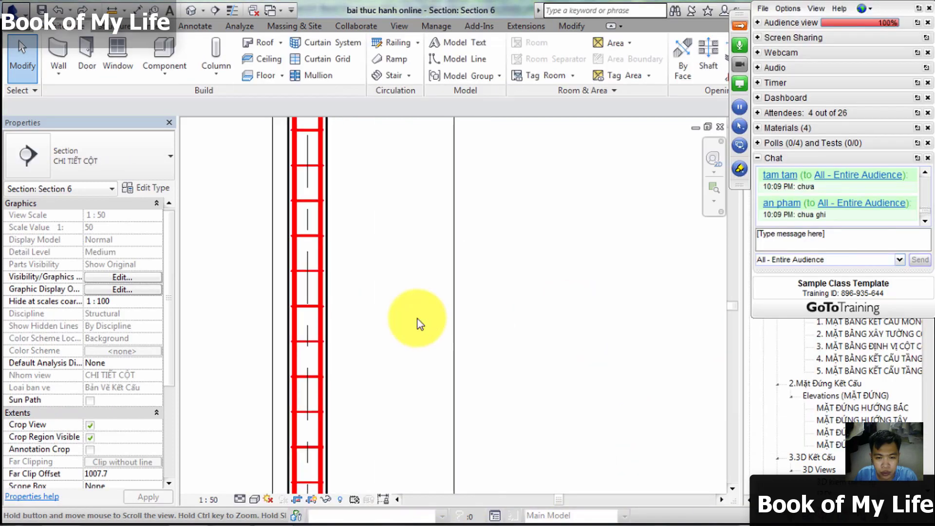
pyautogui.scroll(-1, 417, 320)
pyautogui.scroll(-2, 404, 326)
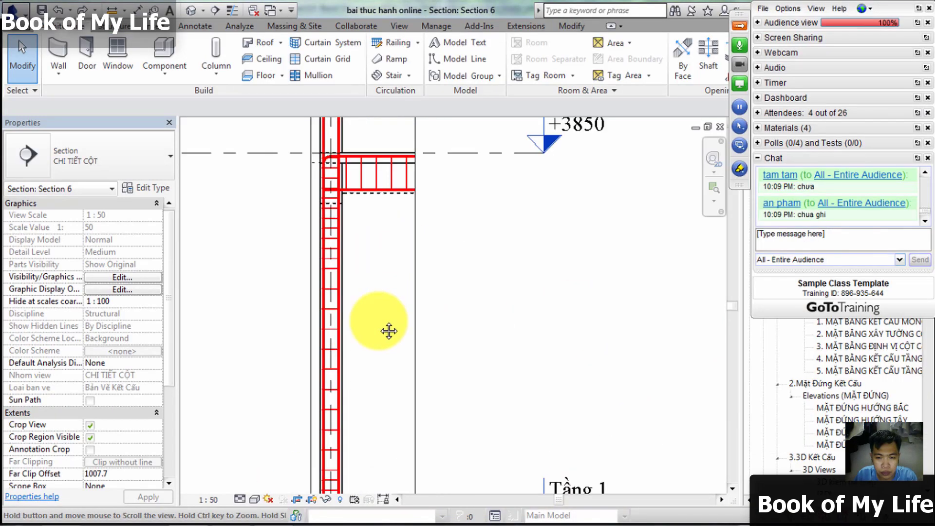
pyautogui.scroll(-2, 375, 311)
pyautogui.scroll(-1, 341, 263)
pyautogui.scroll(1, 326, 239)
pyautogui.scroll(1, 334, 230)
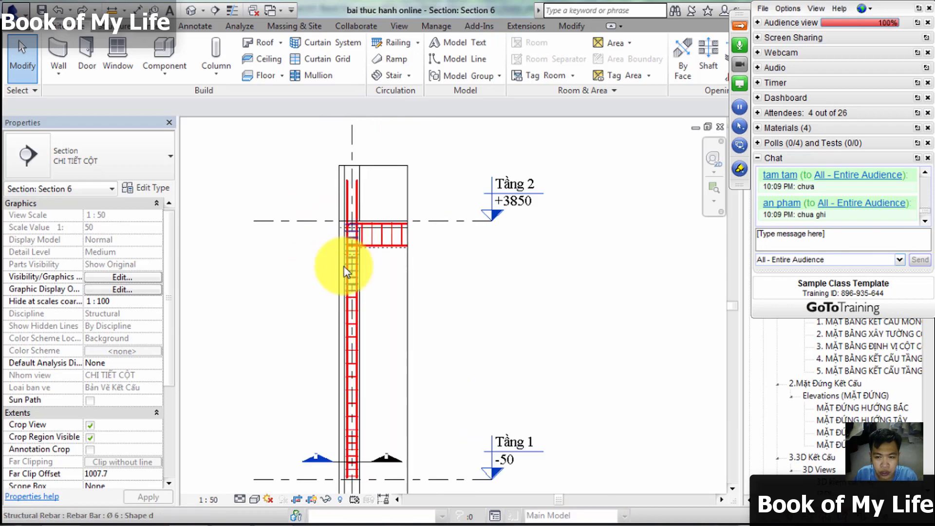
pyautogui.scroll(1, 334, 267)
pyautogui.scroll(1, 292, 157)
pyautogui.moveTo(302, 134); pyautogui.dragTo(362, 507)
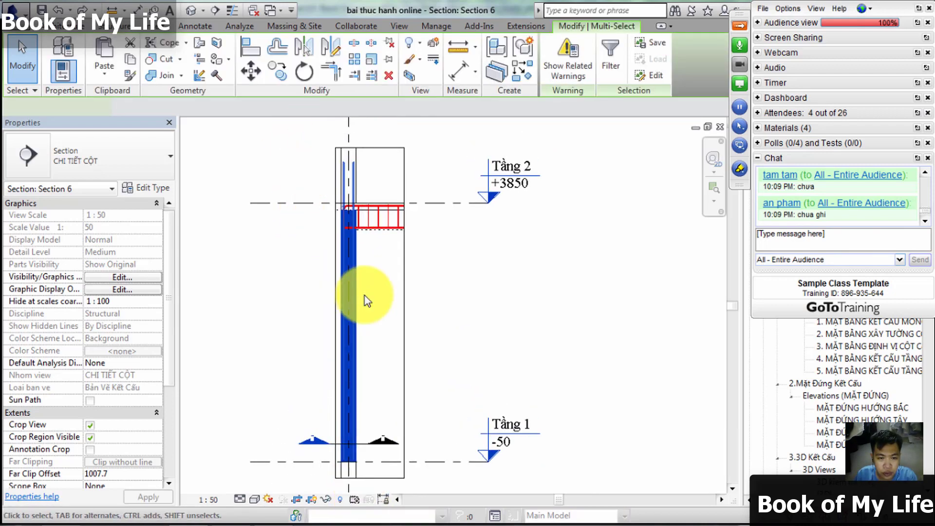
# - Center the column top and beam at Tầng 2 +3850, then show the seven-item category filter
pyautogui.moveTo(397, 290); pyautogui.dragTo(378, 296, button='middle')
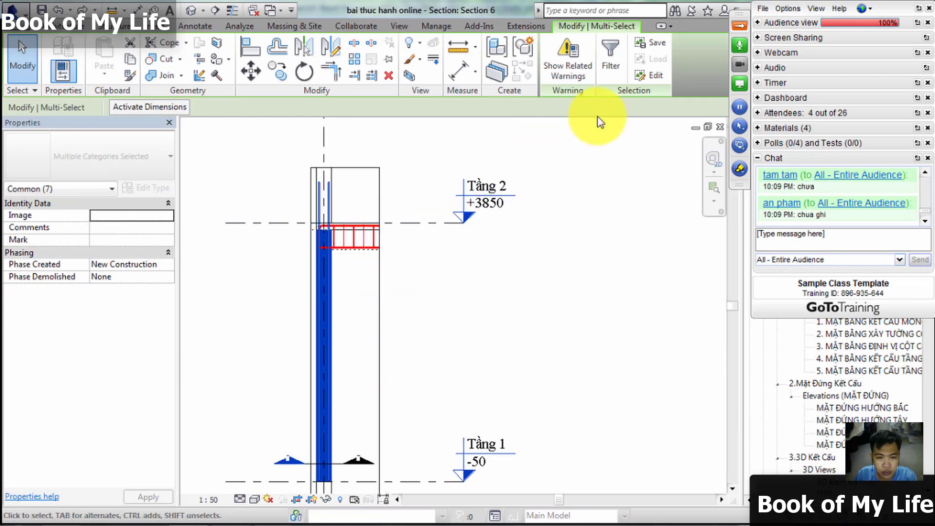
pyautogui.scroll(2, 347, 227)
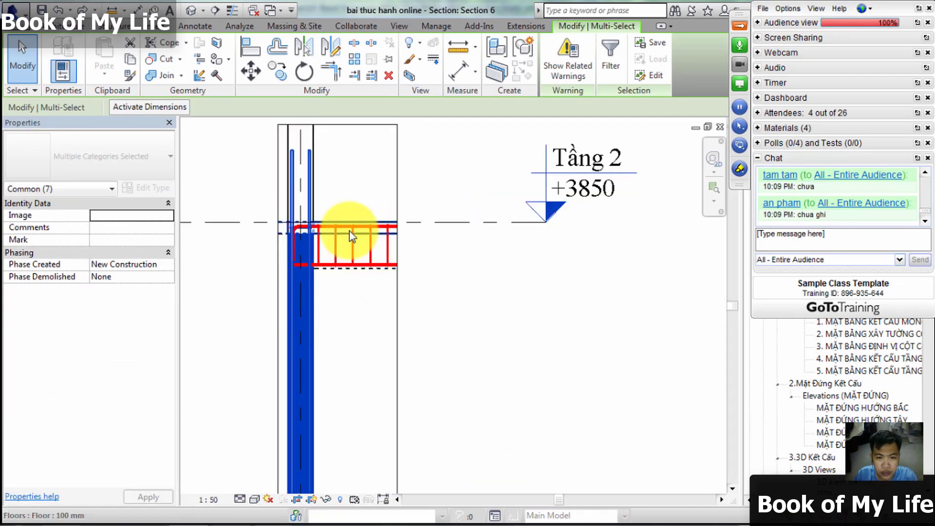
pyautogui.scroll(-2, 328, 323)
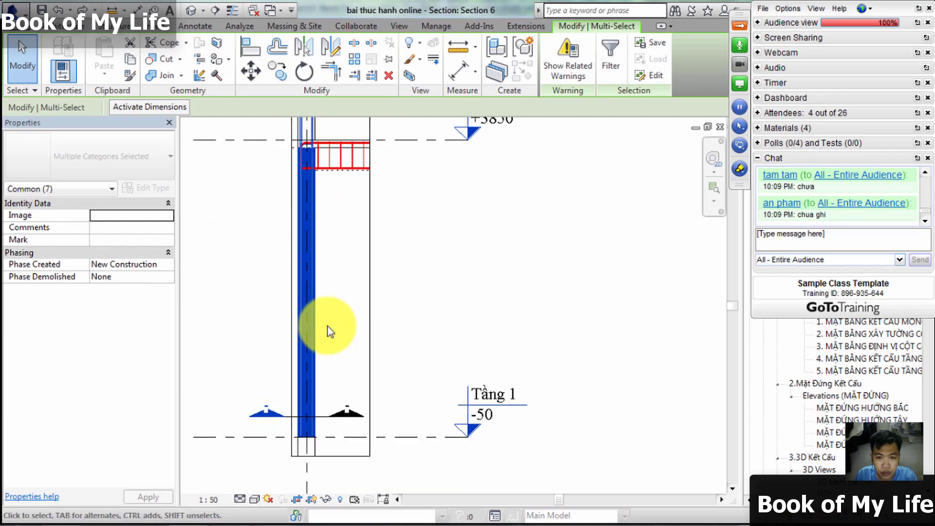
pyautogui.moveTo(307, 188); pyautogui.dragTo(307, 255, button='middle')
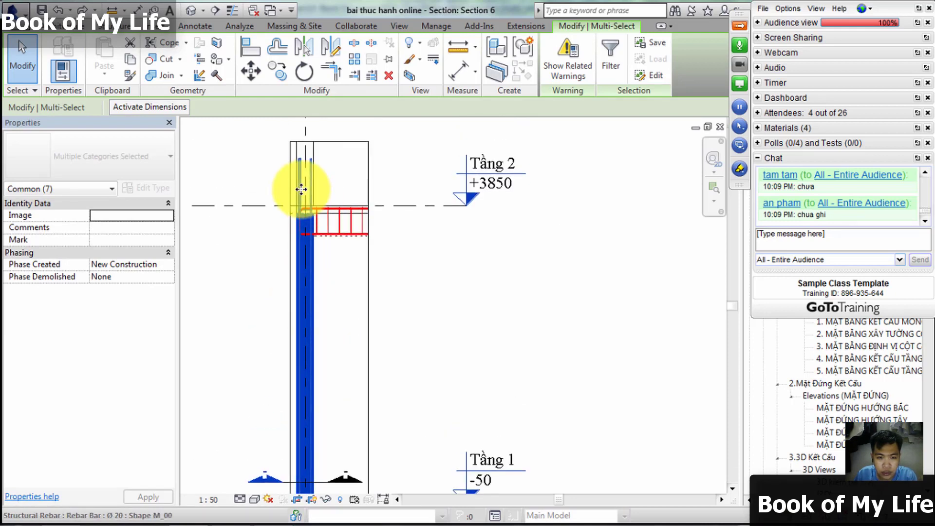
pyautogui.scroll(2, 301, 189)
pyautogui.moveTo(355, 313); pyautogui.dragTo(309, 244, button='middle')
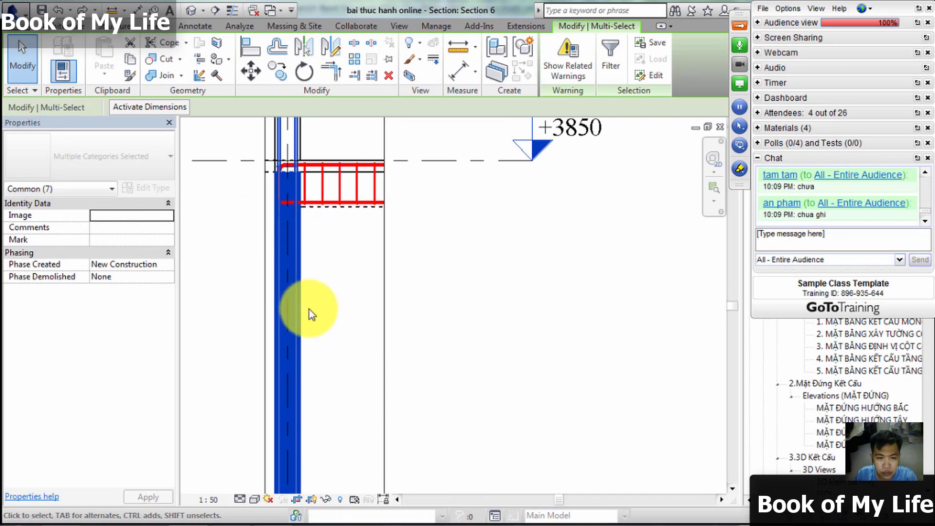
pyautogui.moveTo(308, 314); pyautogui.dragTo(312, 355, button='middle')
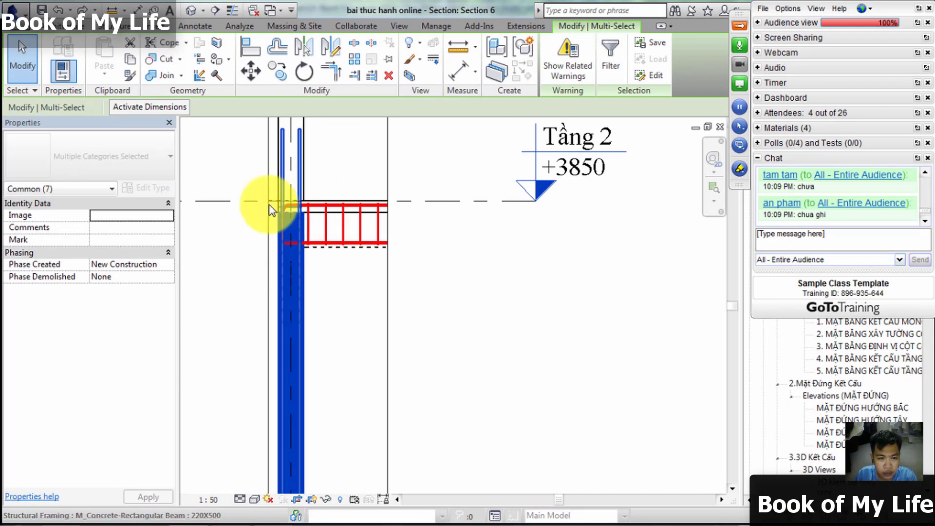
pyautogui.click(610, 66)
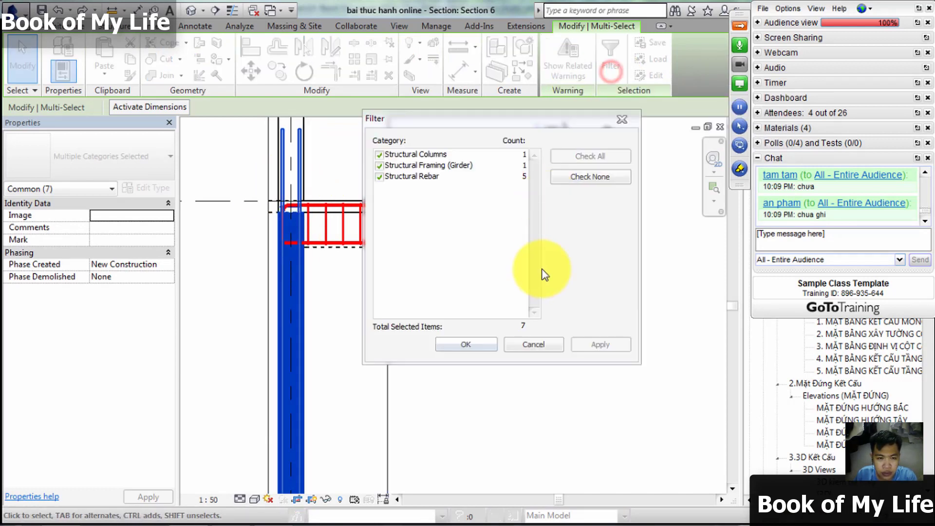
# - Filter the selection to Structural Rebar and restore the previous five-rebar selection
pyautogui.click(590, 176)
pyautogui.click(380, 176)
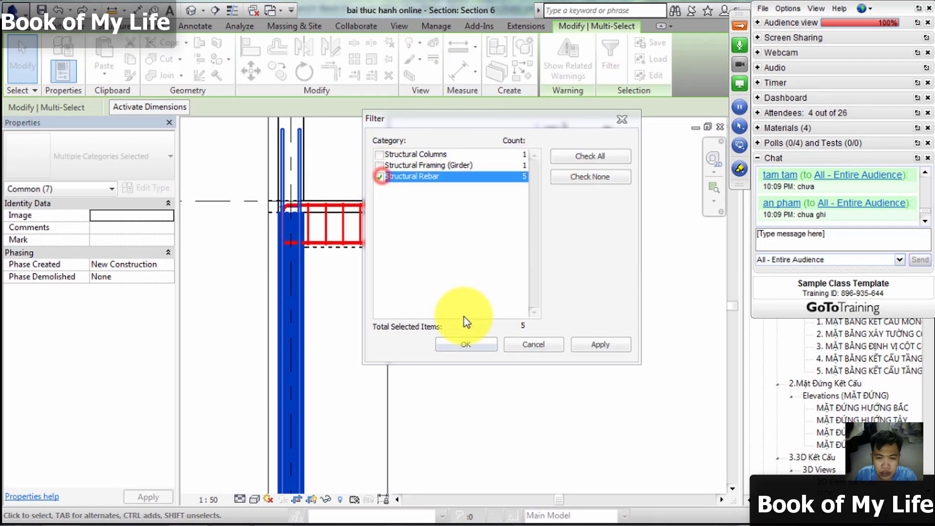
pyautogui.click(465, 345)
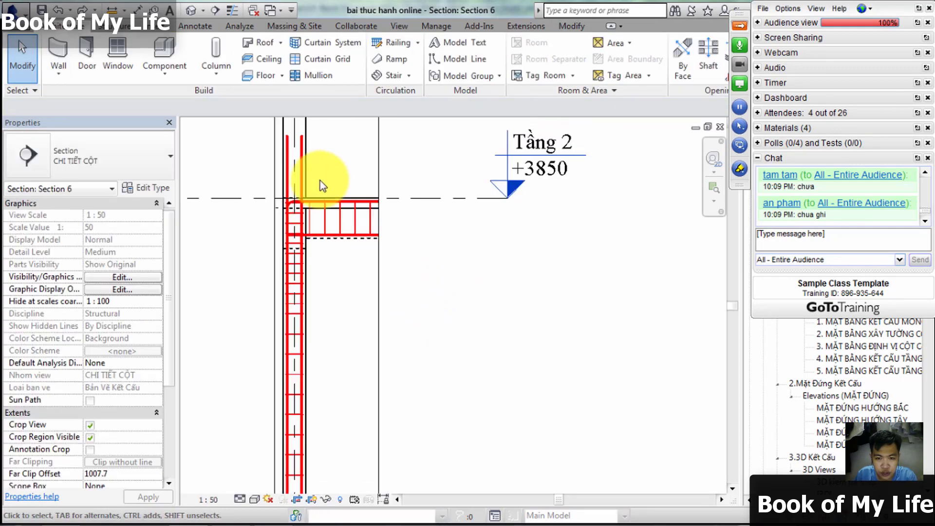
pyautogui.scroll(-3, 320, 180)
pyautogui.rightClick(267, 186)
pyautogui.click(314, 244)
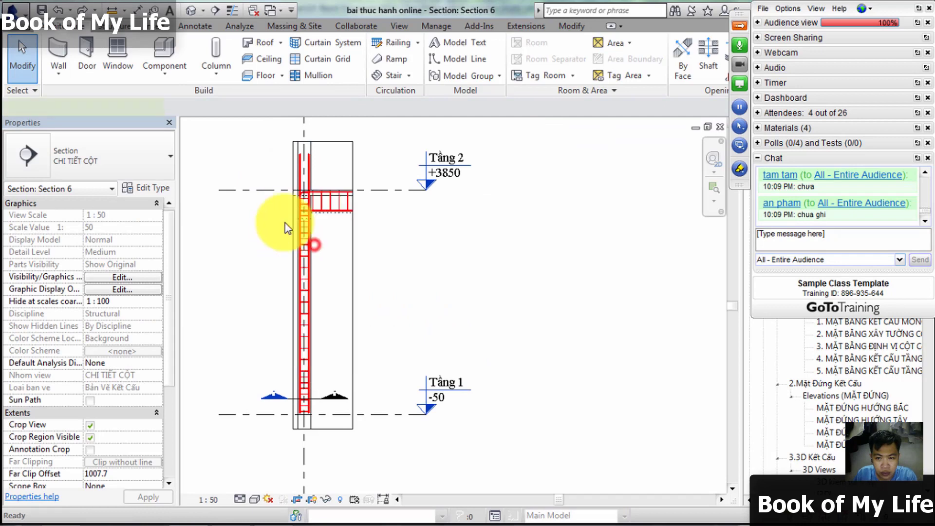
pyautogui.scroll(2, 291, 234)
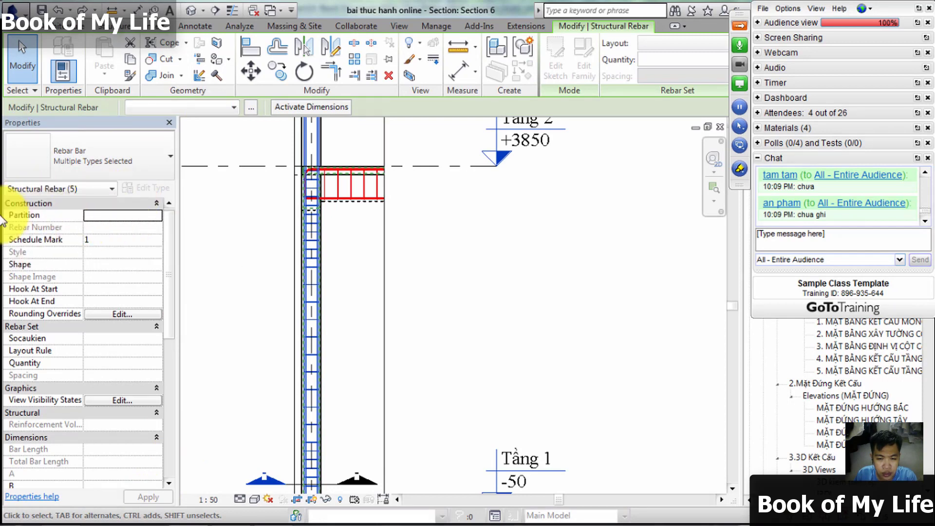
# - Check the AutoCAD column detail drawing, then return to Revit to edit the rebar partition
pyautogui.click(60, 512)
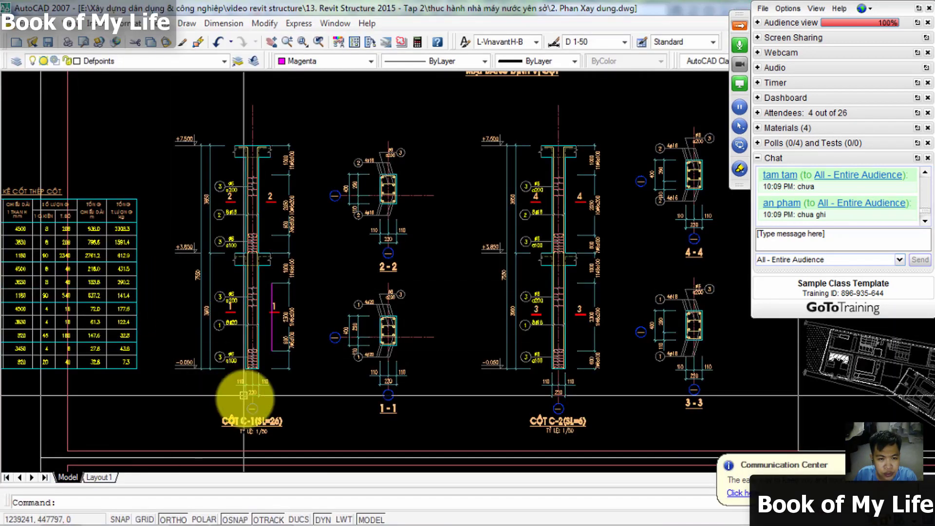
pyautogui.scroll(3, 234, 360)
pyautogui.scroll(-5, 243, 346)
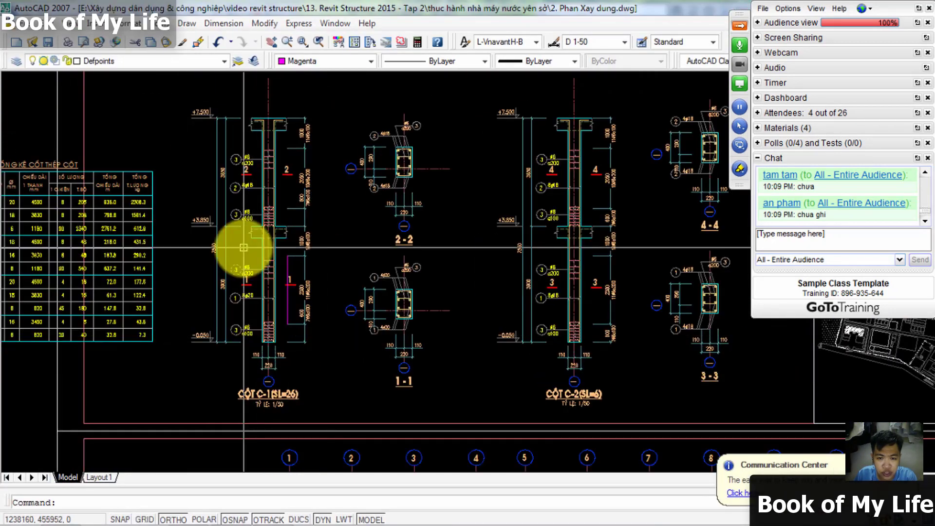
pyautogui.scroll(2, 263, 385)
pyautogui.hotkey('alt', 'Tab')
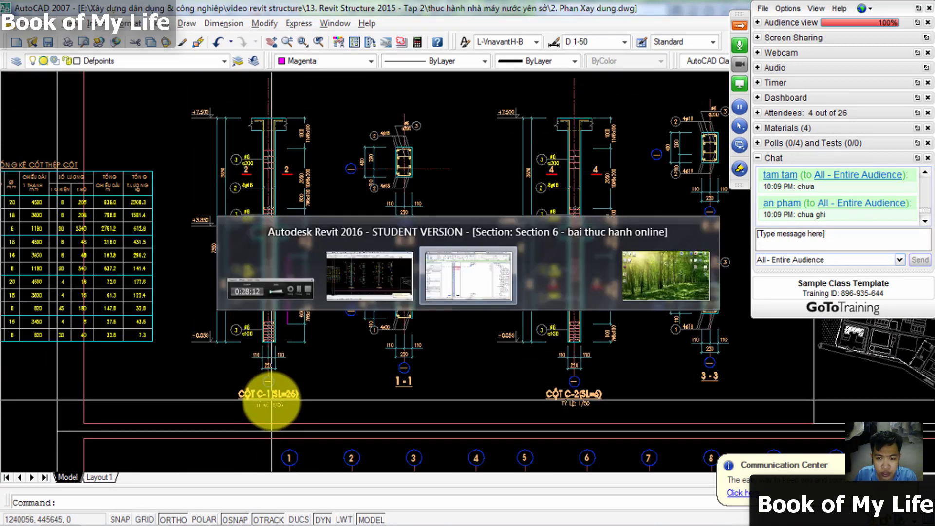
pyautogui.click(103, 219)
# - Set the five column rebars' Partition to CỘT C1 and deselect them
pyautogui.click(157, 218)
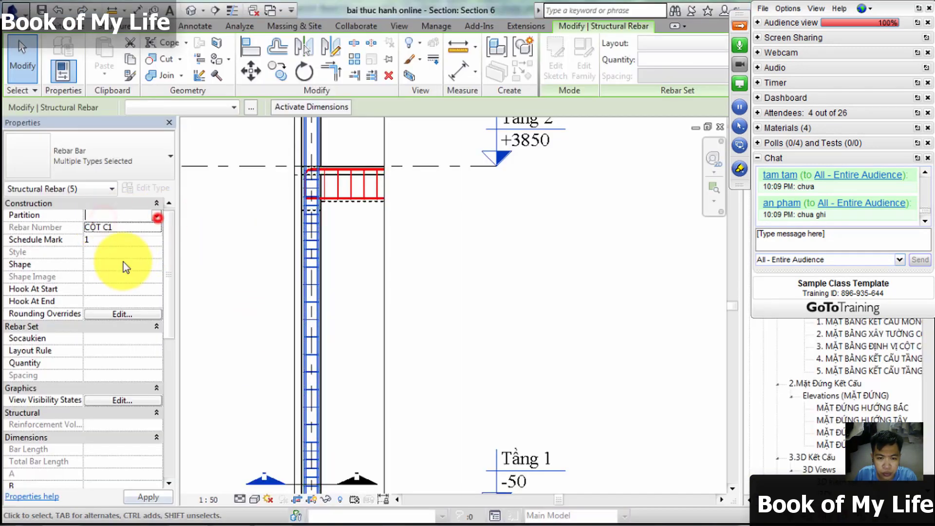
pyautogui.click(100, 226)
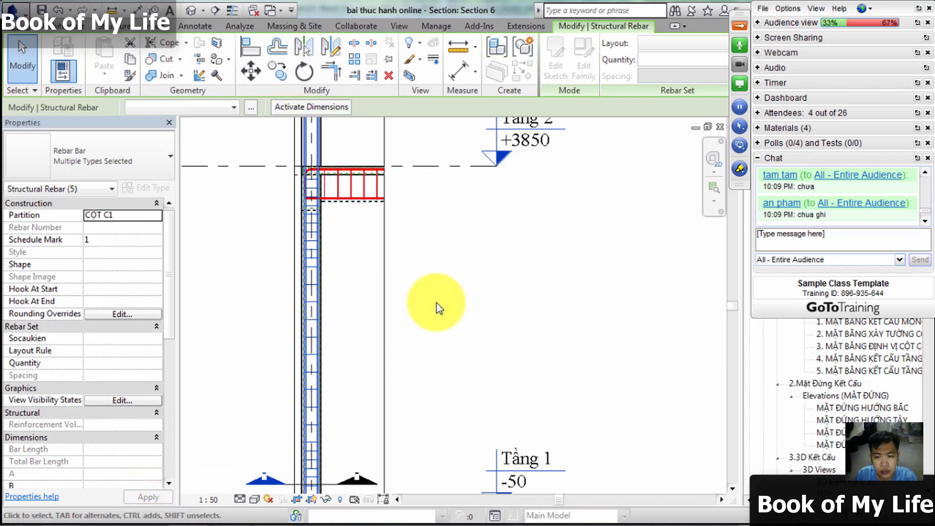
pyautogui.scroll(-1, 436, 302)
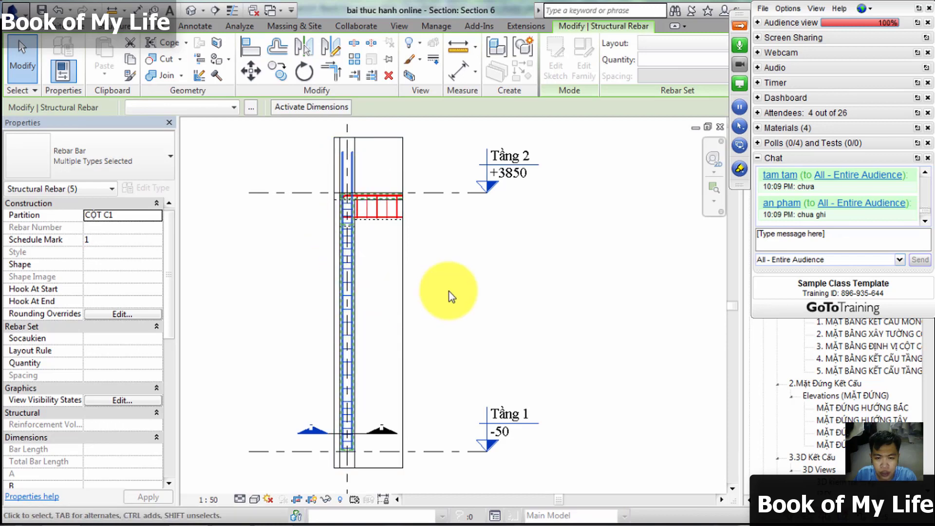
pyautogui.scroll(1, 449, 318)
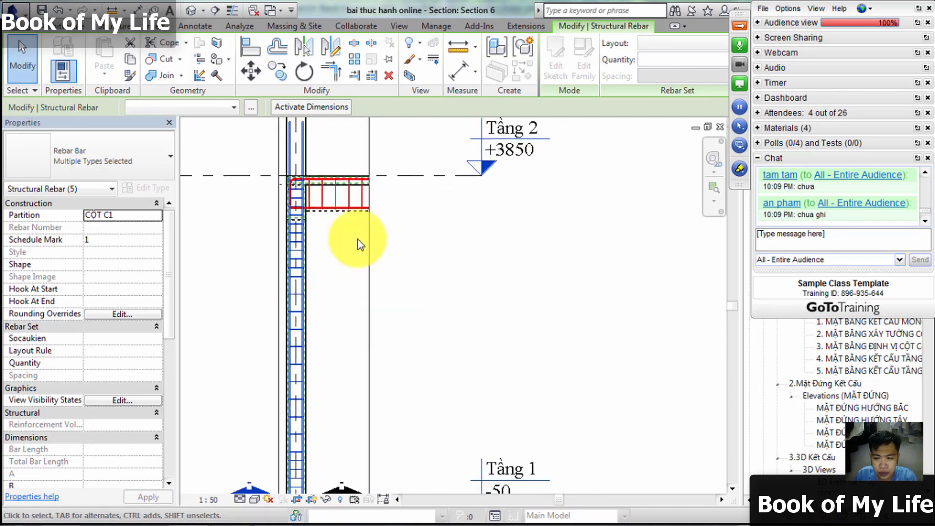
pyautogui.scroll(-2, 348, 308)
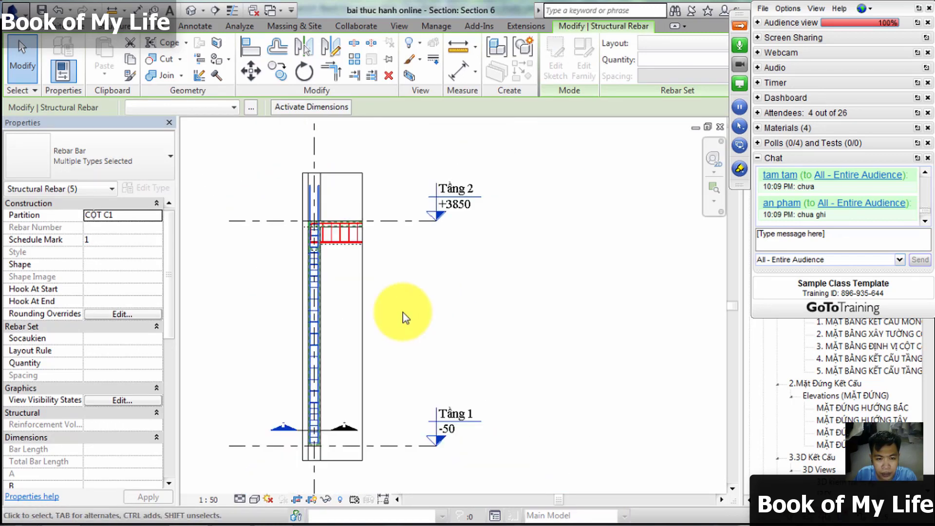
pyautogui.click(403, 311)
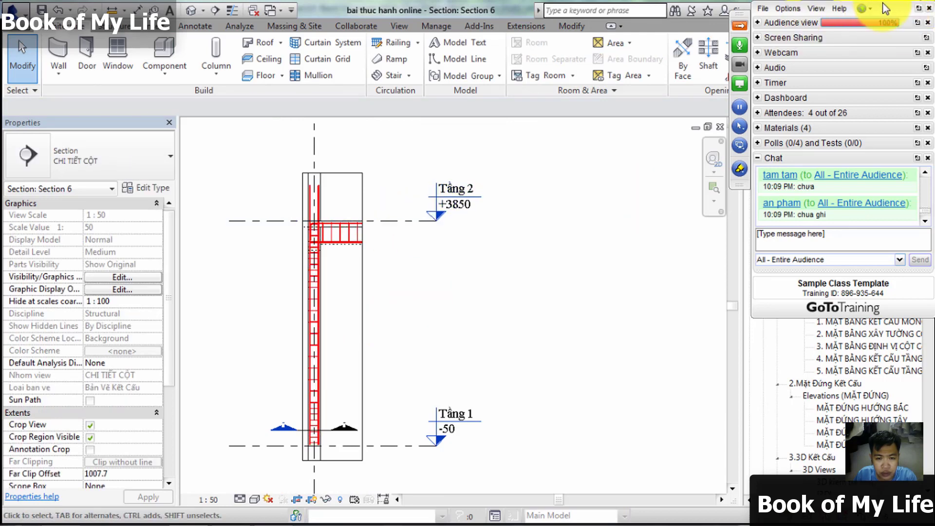
# - Collapse the GoToTraining panel to expose the Project Browser
pyautogui.click(907, 175)
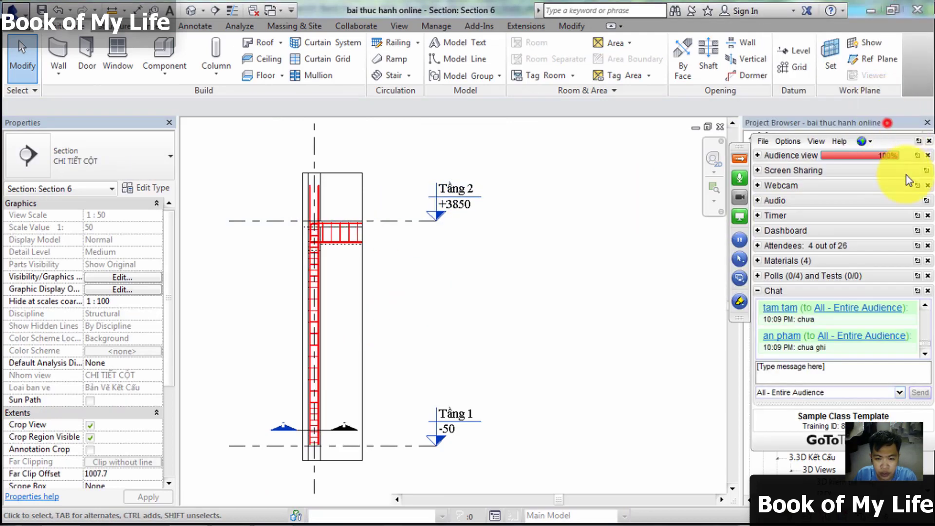
pyautogui.click(902, 116)
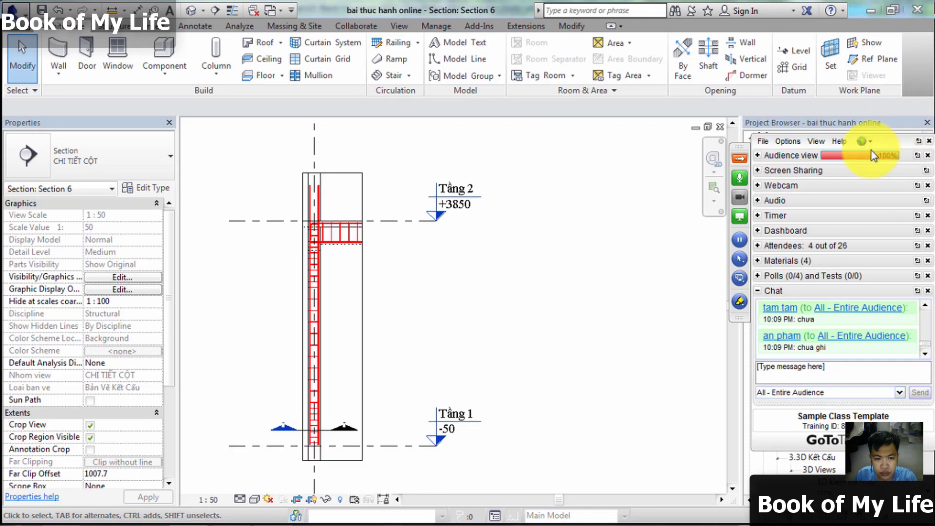
pyautogui.click(740, 159)
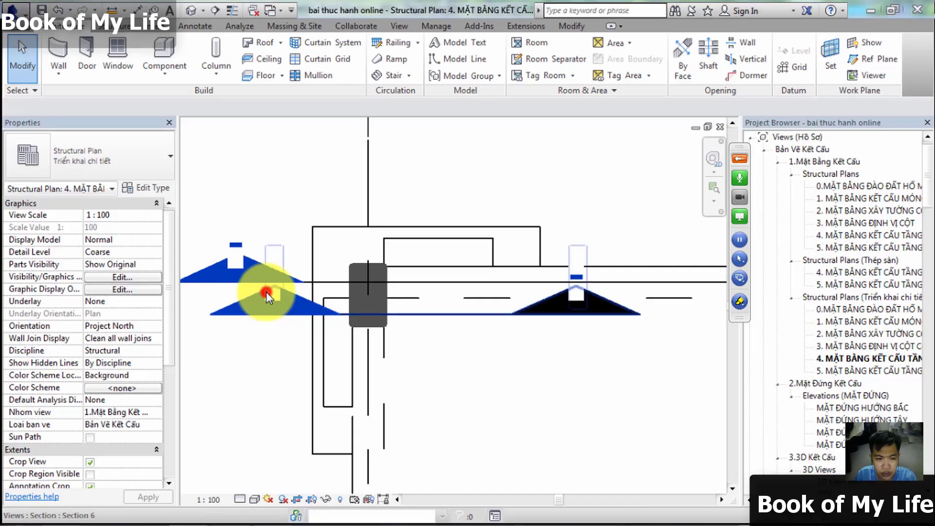
# - Close the Section 6 column view and open the Section 8 beam section from the plan
pyautogui.doubleClick(267, 294)
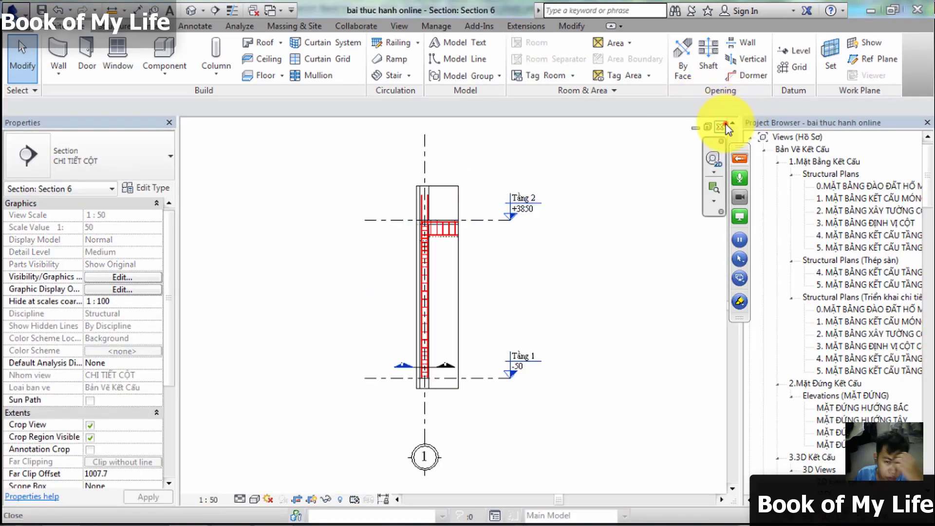
pyautogui.click(720, 128)
pyautogui.scroll(-3, 397, 288)
pyautogui.moveTo(426, 246)
pyautogui.mouseDown(button='middle')
pyautogui.moveTo(476, 224)
pyautogui.moveTo(393, 225)
pyautogui.mouseUp(button='middle')
pyautogui.doubleClick(274, 271)
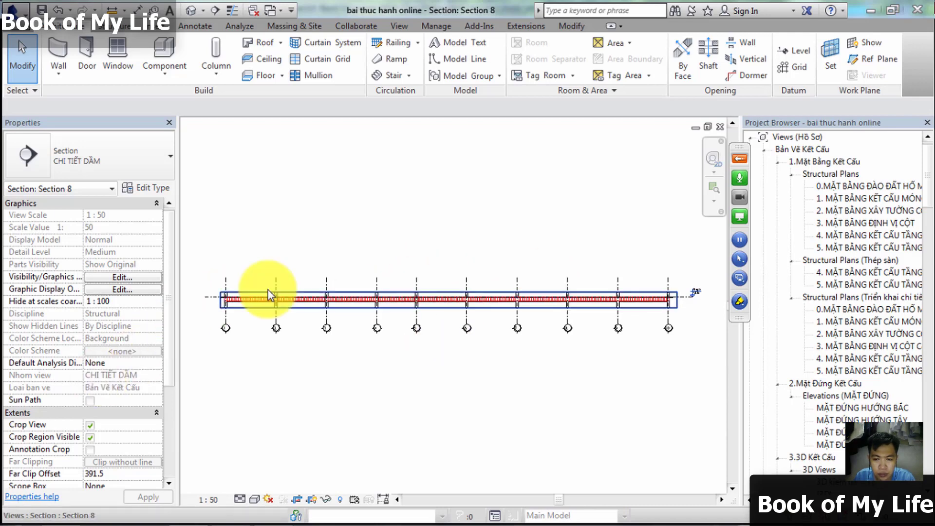
# - Zoom to the beam's left end and open the V/G Filters list of template 5.CHI TIẾT DẦM
pyautogui.scroll(5, 244, 307)
pyautogui.moveTo(209, 326); pyautogui.dragTo(401, 327, button='middle')
pyautogui.scroll(3, 332, 294)
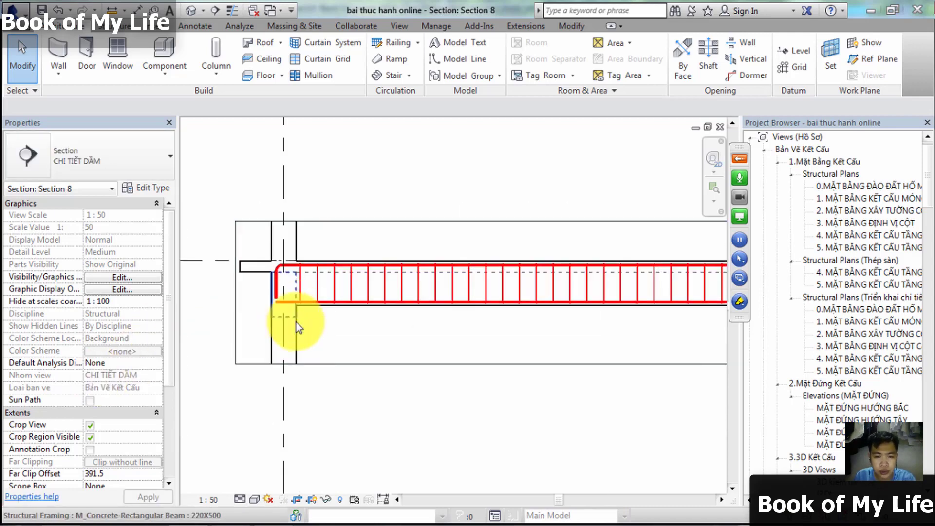
pyautogui.scroll(2, 267, 281)
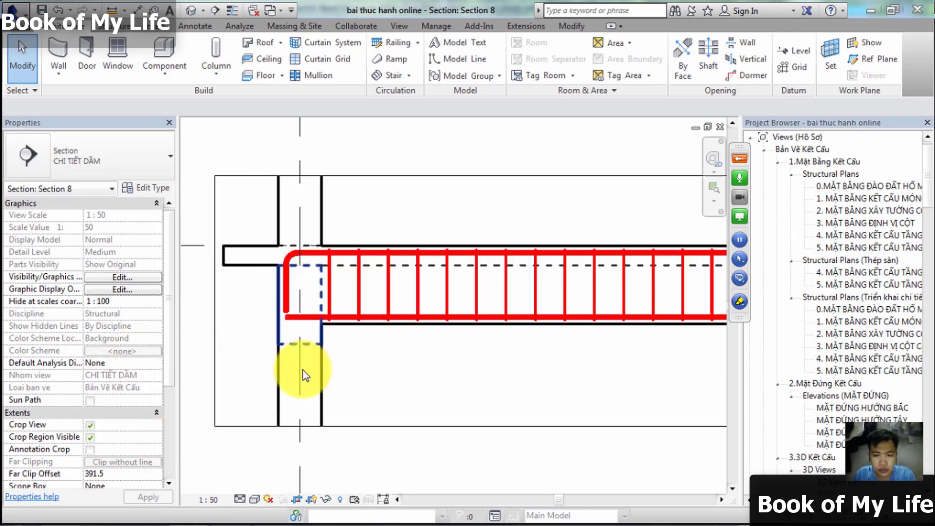
pyautogui.scroll(-1, 172, 378)
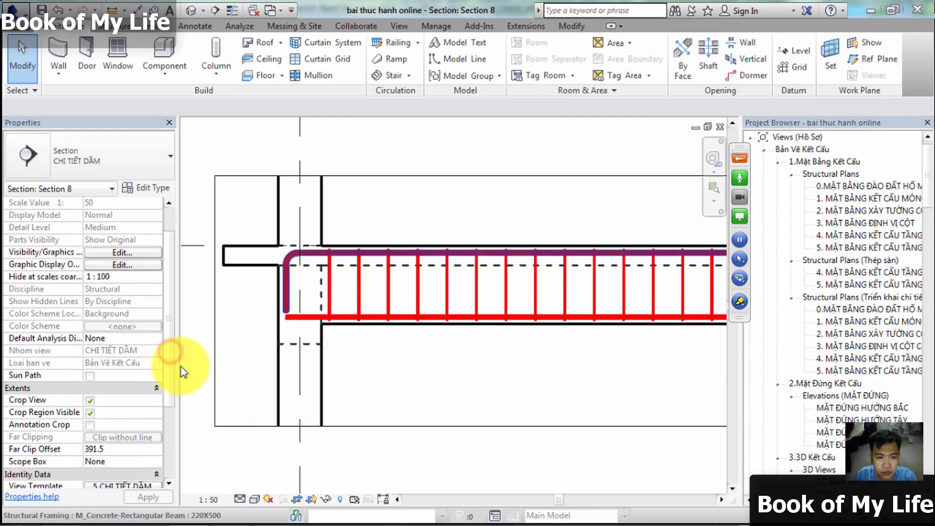
pyautogui.scroll(-4, 170, 370)
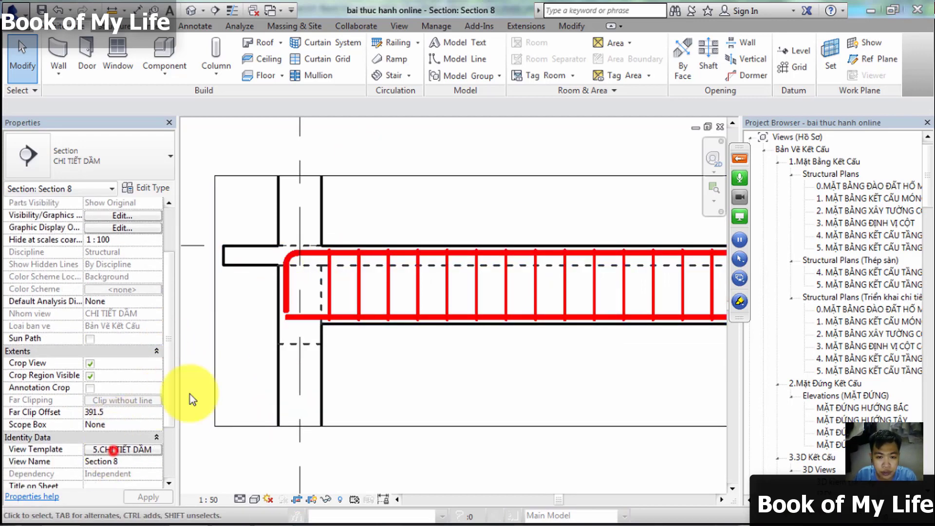
pyautogui.click(122, 449)
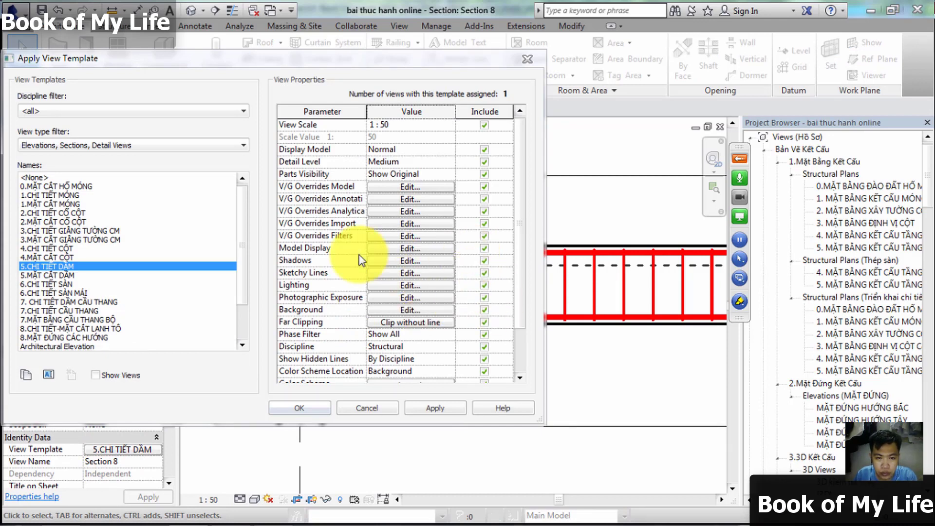
pyautogui.click(396, 237)
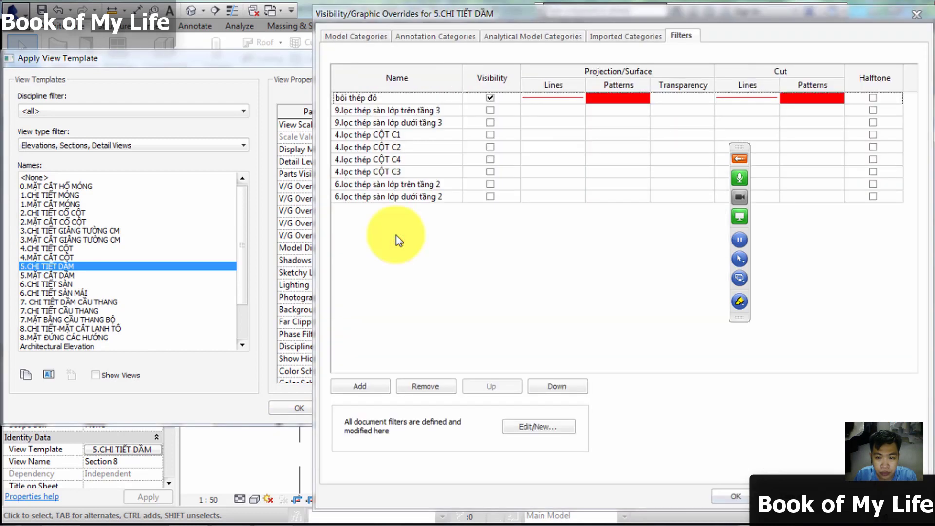
# - Close the template dialogs unchanged, inspect a beam stirrup set, then deselect it
pyautogui.press('Return')
pyautogui.press('Return')
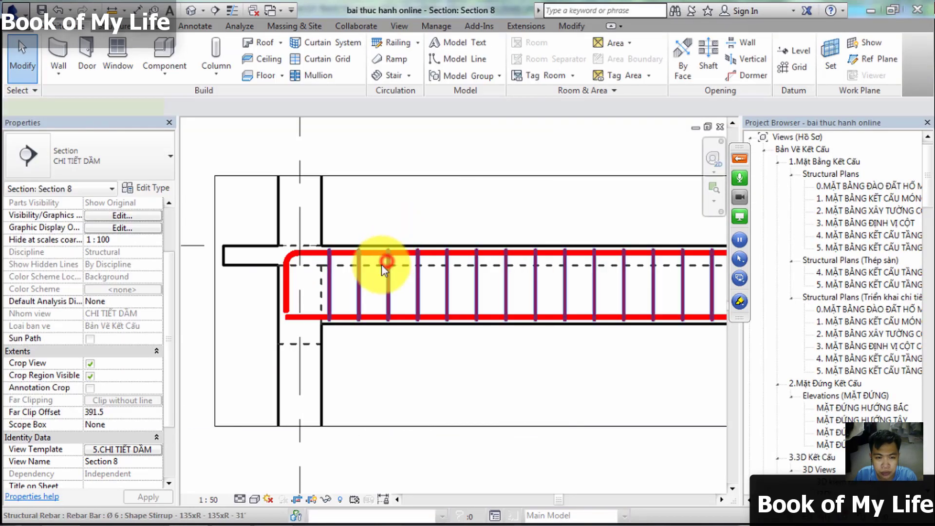
pyautogui.click(382, 265)
pyautogui.scroll(-5, 157, 436)
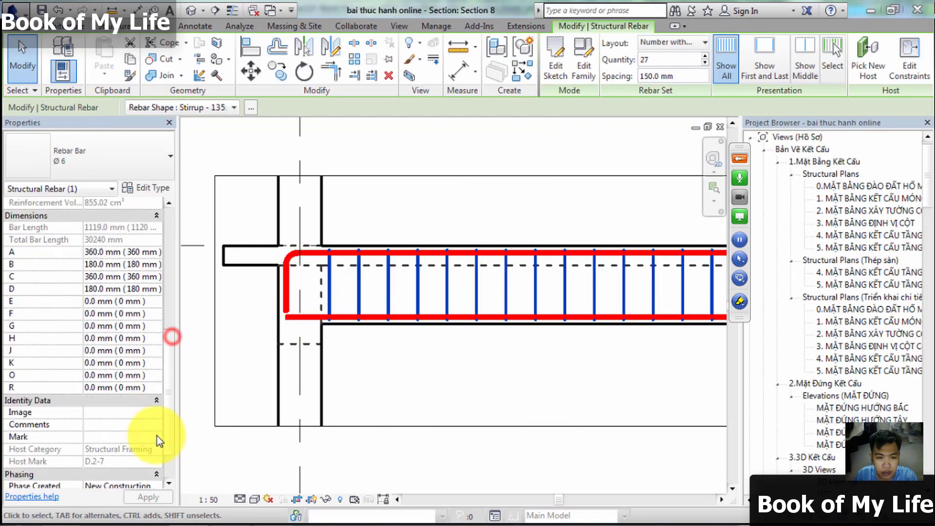
pyautogui.scroll(-2, 150, 417)
pyautogui.scroll(5, 150, 355)
pyautogui.scroll(3, 156, 307)
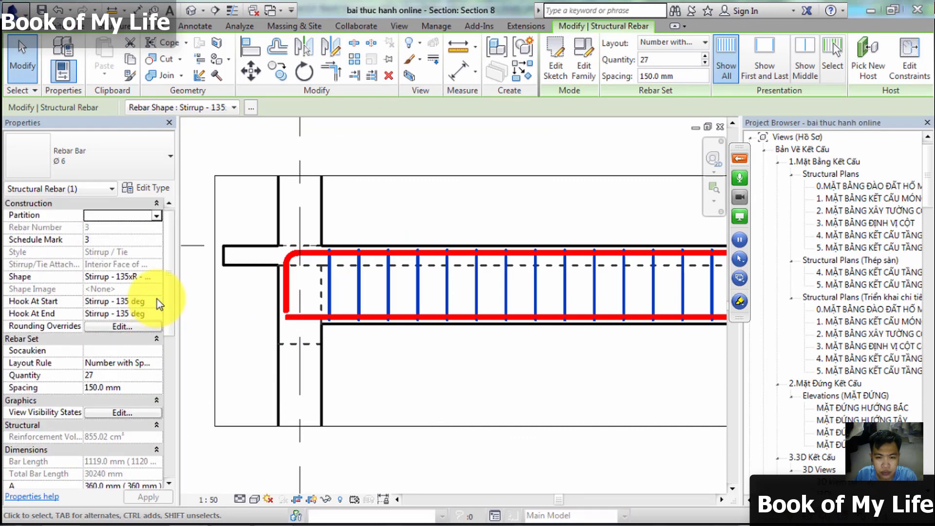
pyautogui.press('Escape')
# - Zoom out and window-select the whole beam with its rebar, 19 elements
pyautogui.scroll(-2, 299, 266)
pyautogui.scroll(-2, 302, 246)
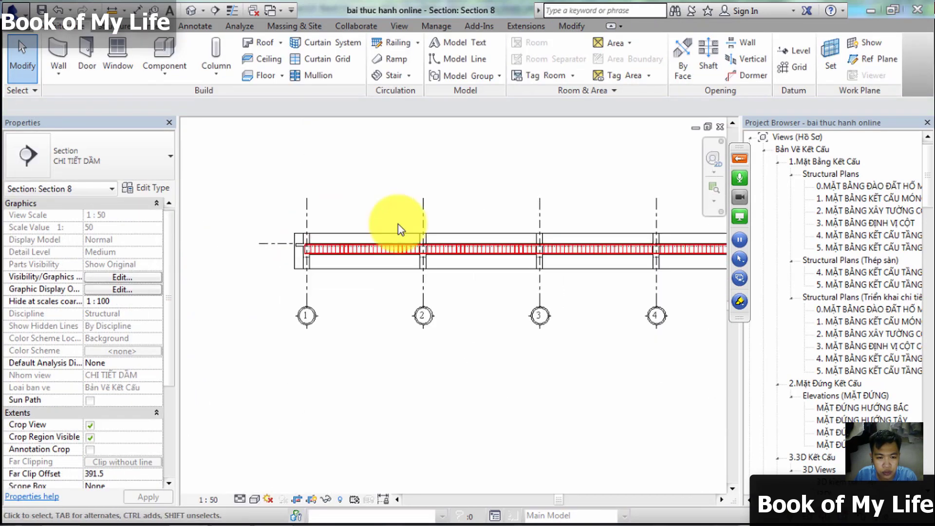
pyautogui.scroll(-2, 328, 281)
pyautogui.scroll(-2, 328, 267)
pyautogui.moveTo(236, 236)
pyautogui.mouseDown()
pyautogui.moveTo(610, 236)
pyautogui.moveTo(678, 267)
pyautogui.moveTo(669, 281)
pyautogui.mouseUp()
pyautogui.scroll(1, 313, 271)
pyautogui.scroll(2, 386, 247)
# - Filter the selection to only the 11 Structural Rebar elements and centre the beam-column joint
pyautogui.scroll(2, 386, 246)
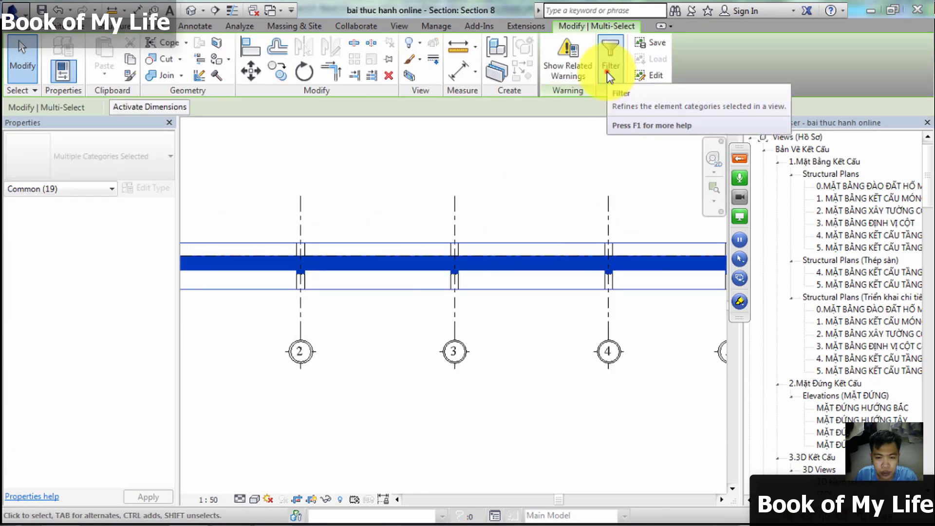
pyautogui.click(609, 71)
pyautogui.click(590, 176)
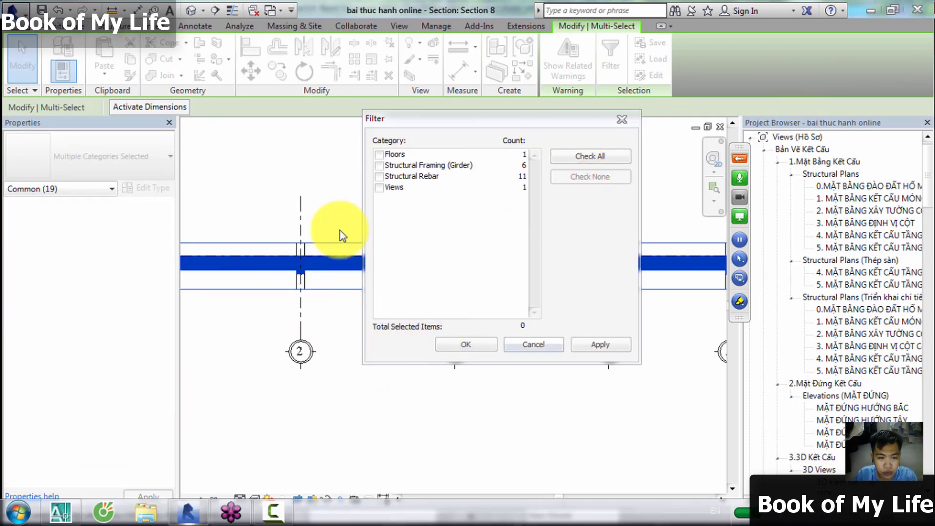
pyautogui.click(380, 177)
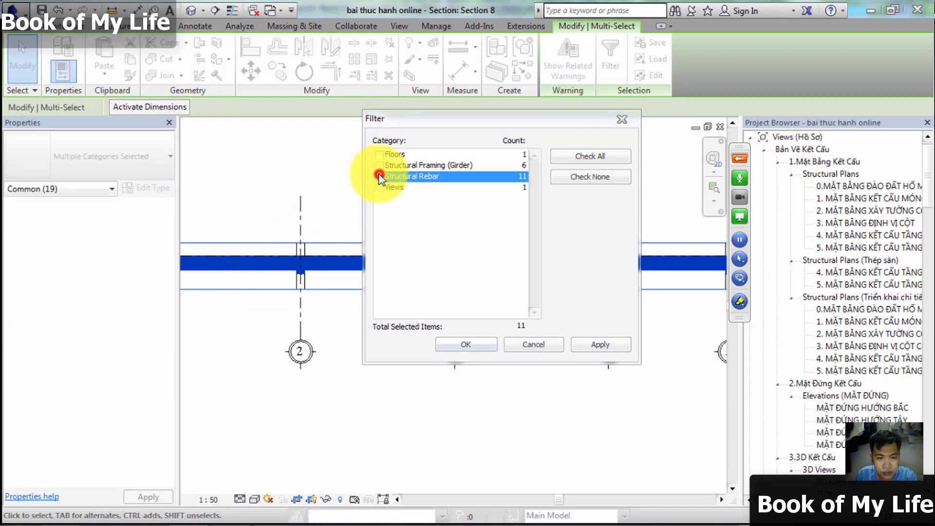
pyautogui.click(462, 342)
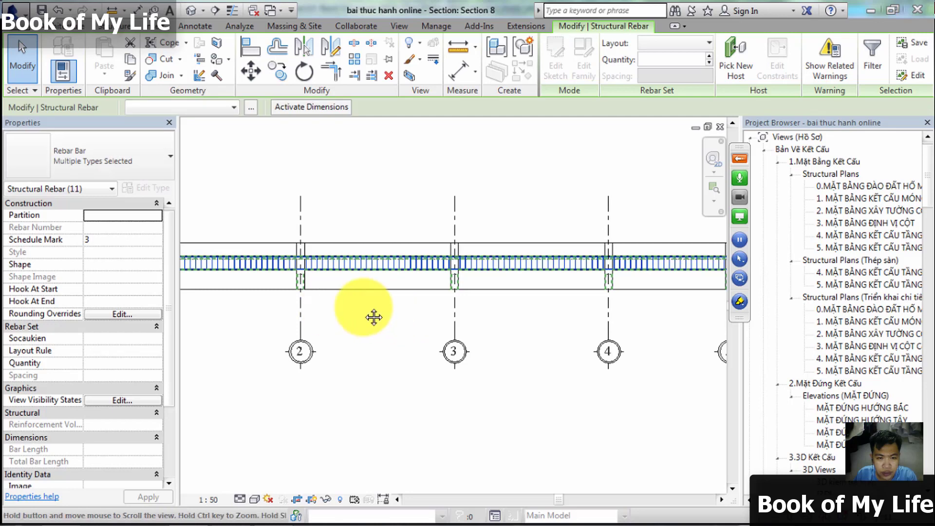
pyautogui.moveTo(371, 317)
pyautogui.mouseDown(button='middle')
pyautogui.moveTo(552, 307)
pyautogui.moveTo(510, 337)
pyautogui.mouseUp(button='middle')
pyautogui.scroll(3, 428, 263)
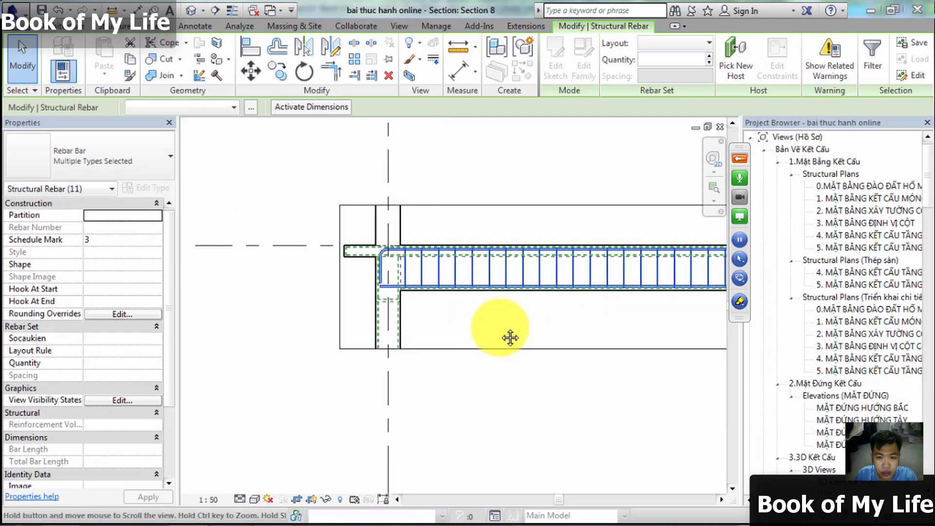
pyautogui.moveTo(414, 334); pyautogui.dragTo(293, 339, button='middle')
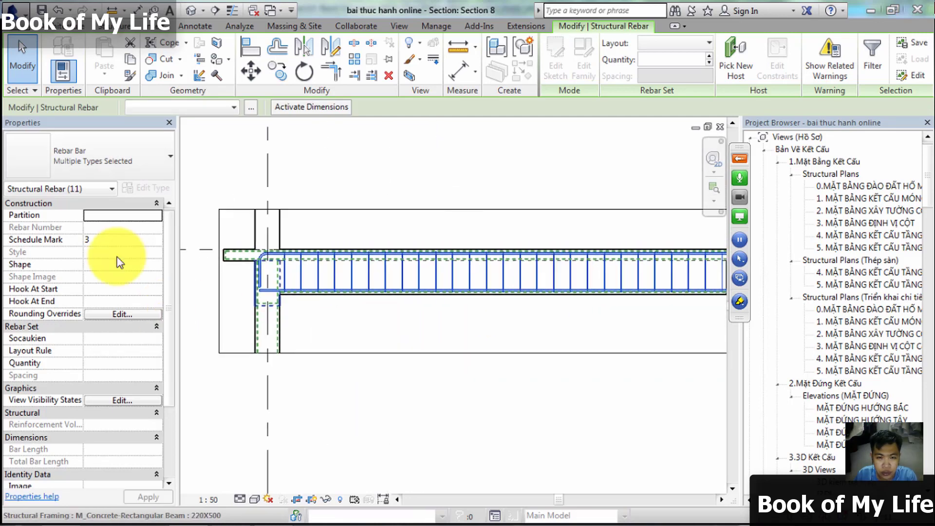
# - Check beam D.2-7 (220X400) in the AutoCAD drawing, then return to Revit and start typing its name
pyautogui.click(97, 516)
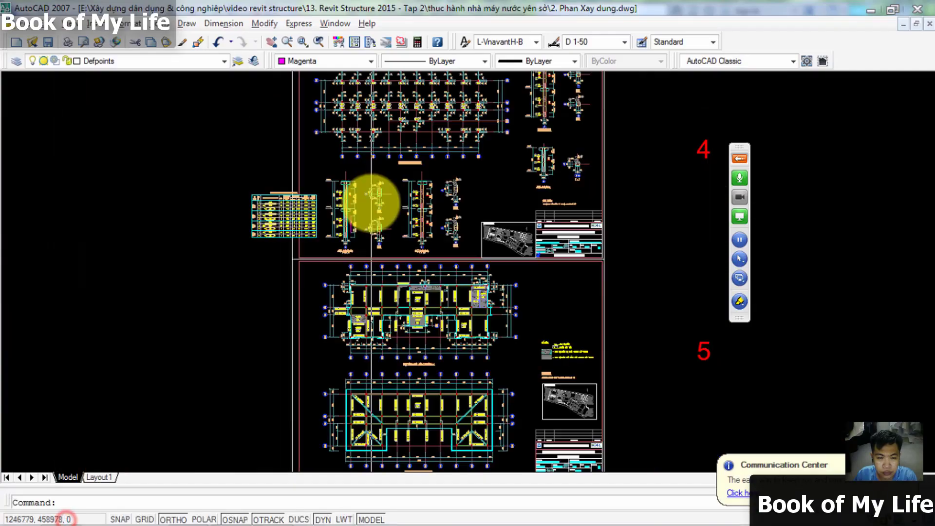
pyautogui.scroll(5, 398, 281)
pyautogui.scroll(3, 396, 157)
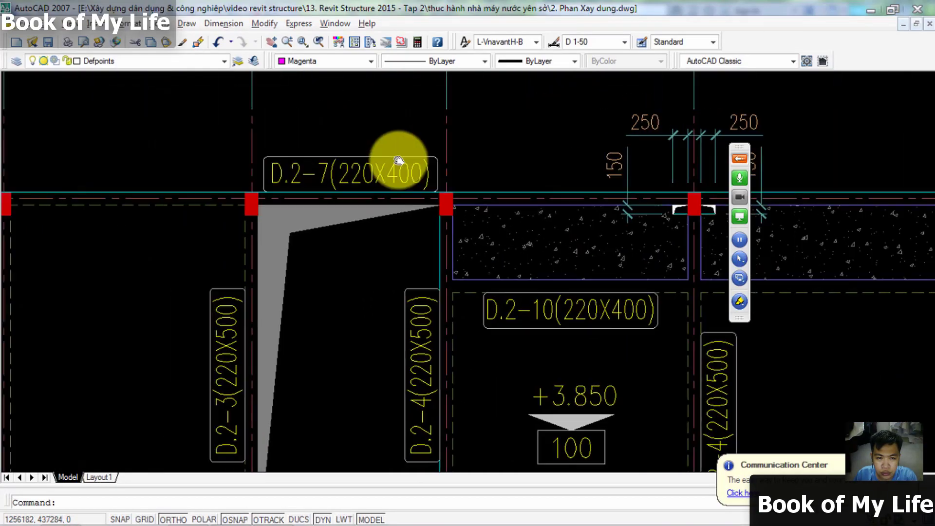
pyautogui.click(870, 11)
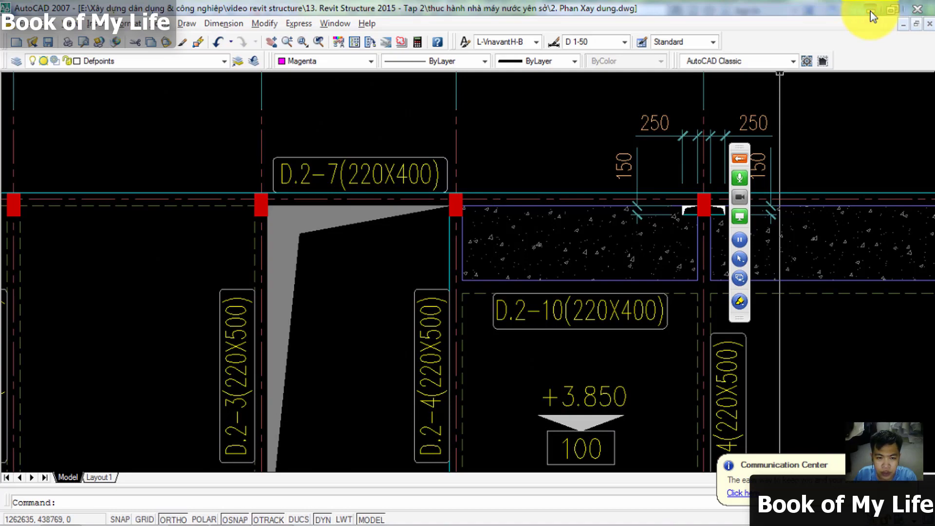
pyautogui.click(870, 11)
pyautogui.write('DẦM D.2-7')
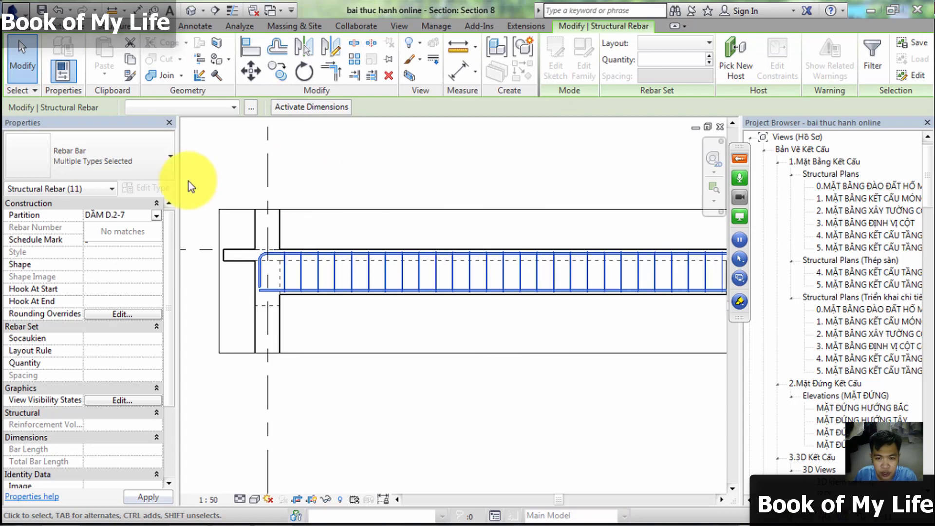
pyautogui.write('3')
pyautogui.click(155, 216)
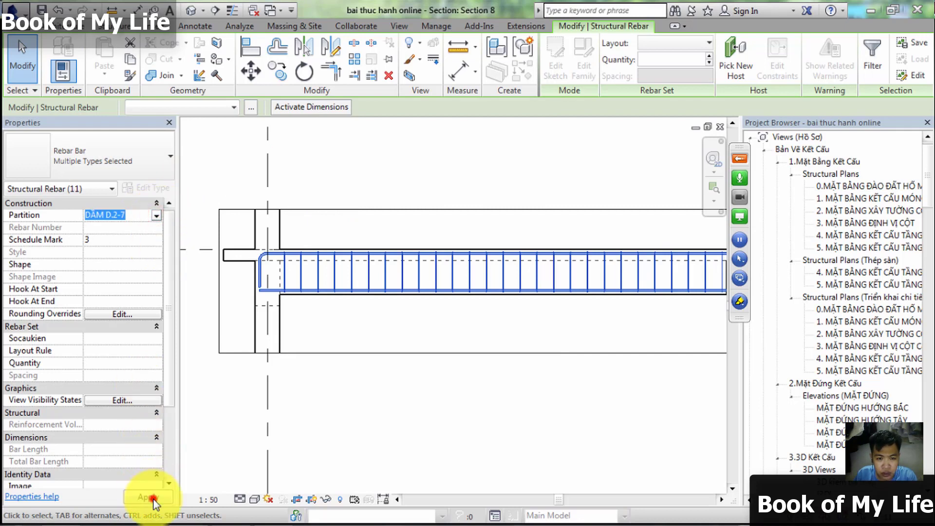
pyautogui.click(153, 500)
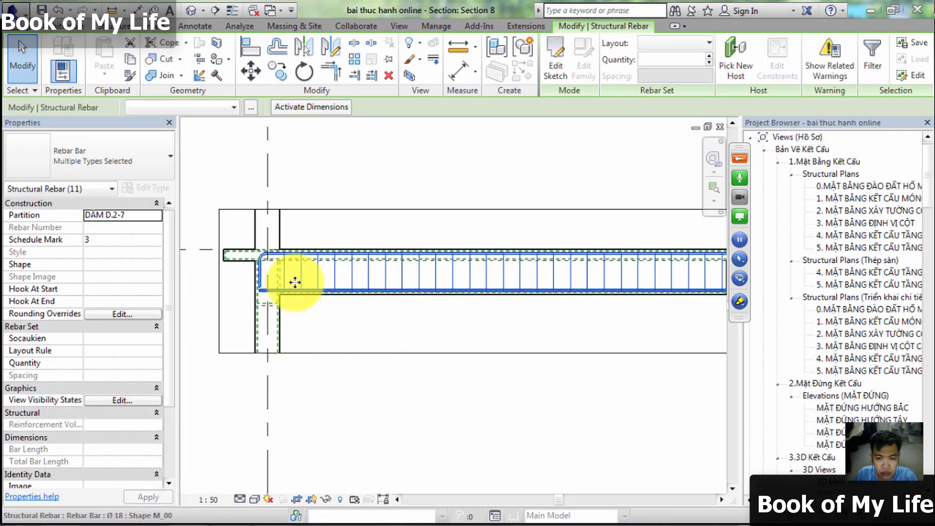
pyautogui.click(351, 151)
pyautogui.scroll(2, 277, 267)
pyautogui.click(250, 249)
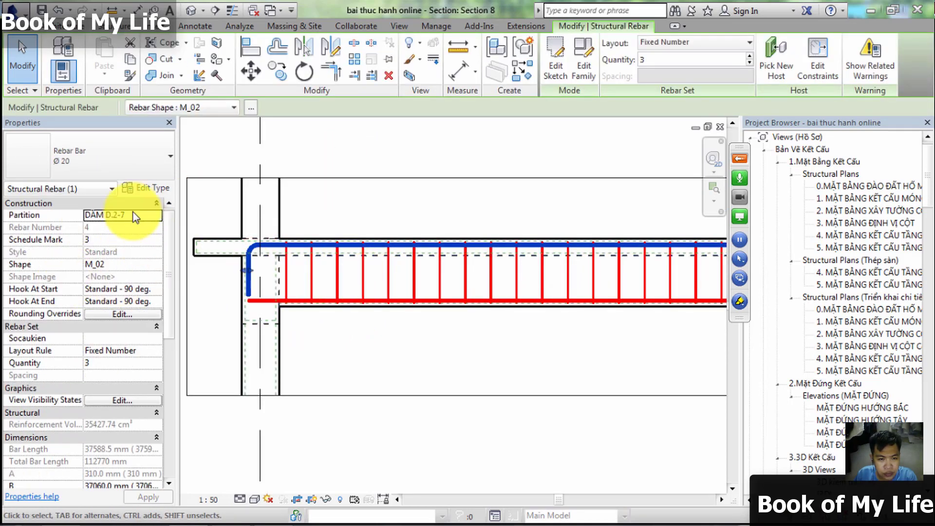
# - Deselect the top rebar and pan the section view to the beam end at grid 1
pyautogui.press('Escape')
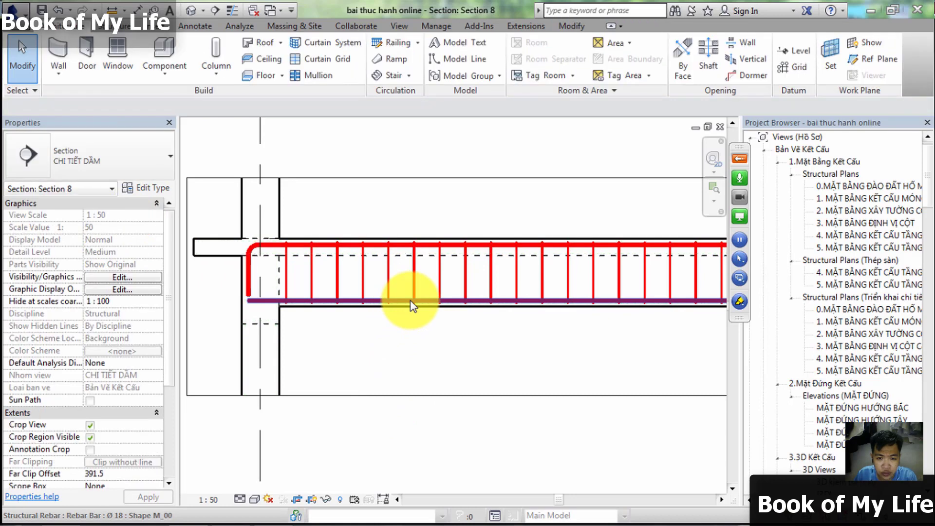
pyautogui.scroll(-3, 412, 305)
pyautogui.scroll(-1, 549, 319)
pyautogui.moveTo(549, 319); pyautogui.dragTo(330, 344, button='middle')
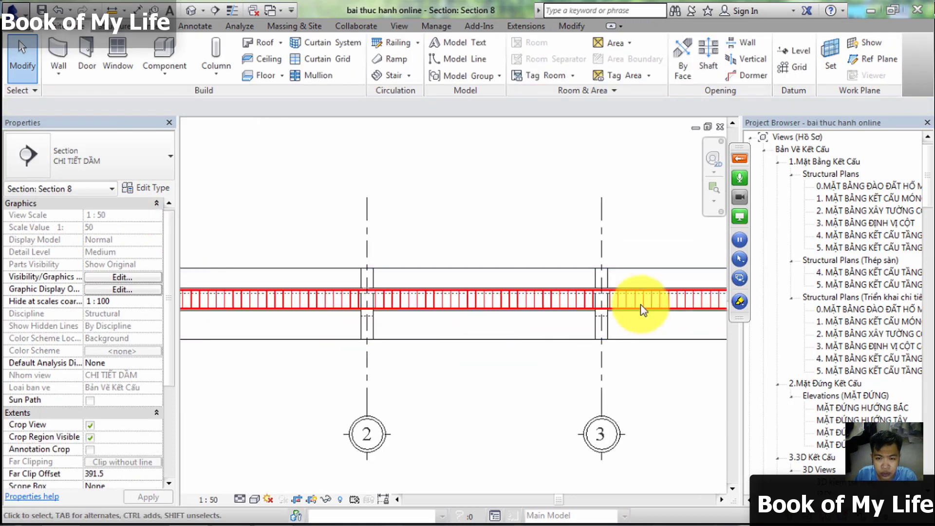
pyautogui.scroll(2, 602, 292)
pyautogui.moveTo(585, 313)
pyautogui.mouseDown(button='middle')
pyautogui.moveTo(347, 360)
pyautogui.moveTo(428, 344)
pyautogui.mouseUp(button='middle')
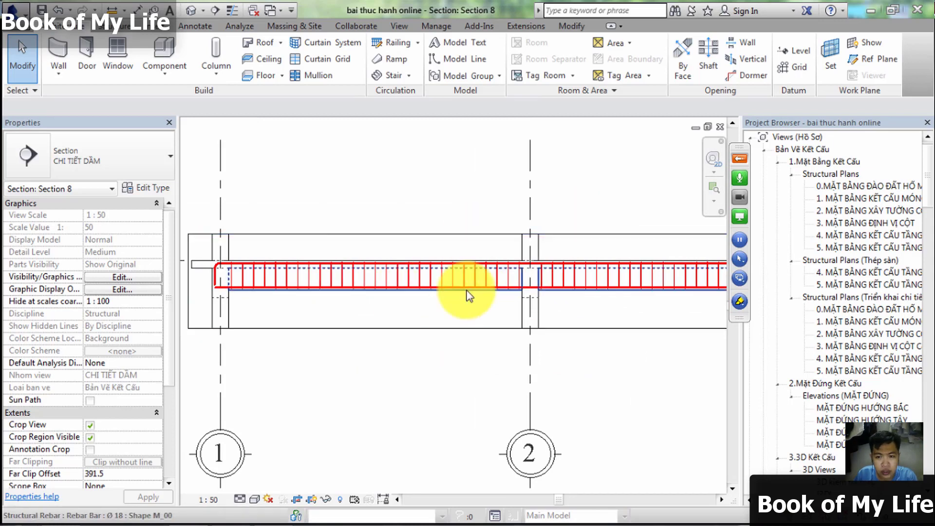
pyautogui.scroll(2, 208, 314)
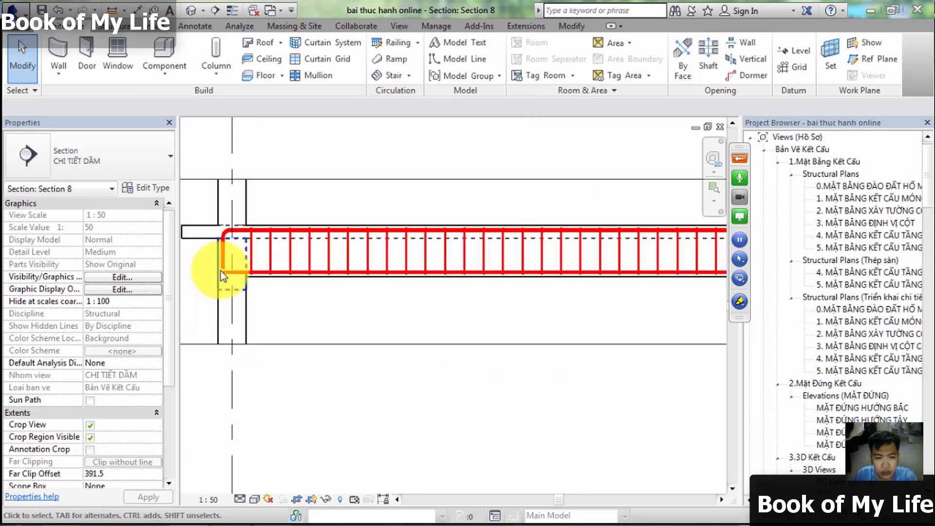
pyautogui.scroll(-5, 167, 372)
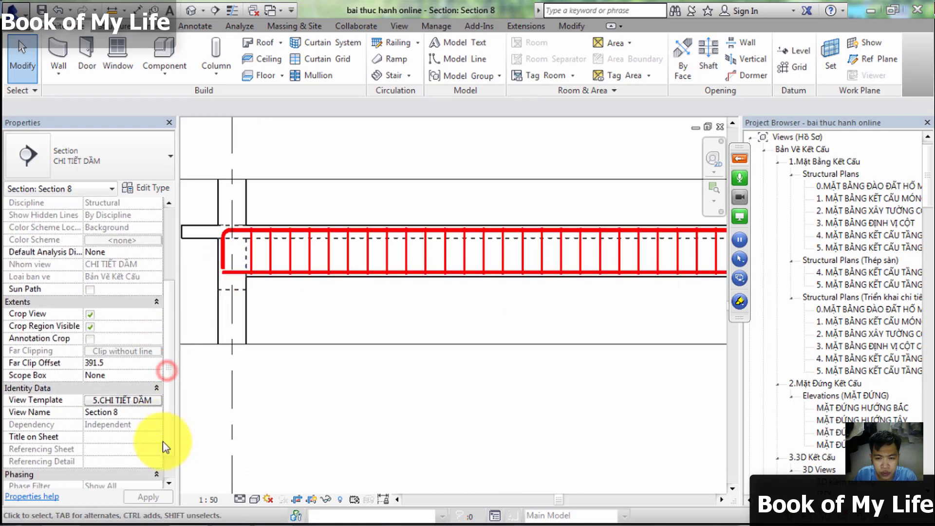
# - Bring up Section 8's view template settings with 5.CHI TIẾT DẦM chosen
pyautogui.click(131, 405)
pyautogui.press('Return')
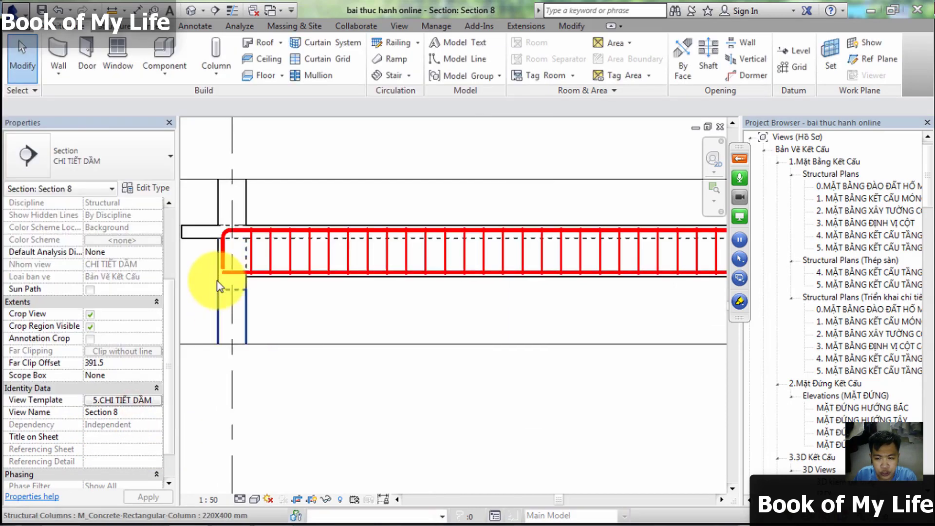
pyautogui.click(153, 396)
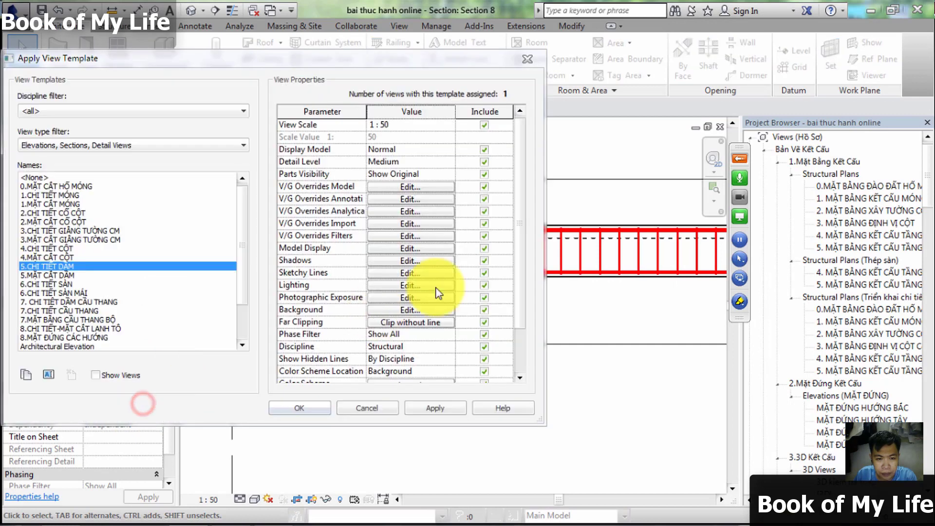
# - Make the 4.lọc thép CỘT C1 filter visible in the 5.CHI TIẾT DẦM template's overrides
pyautogui.click(390, 237)
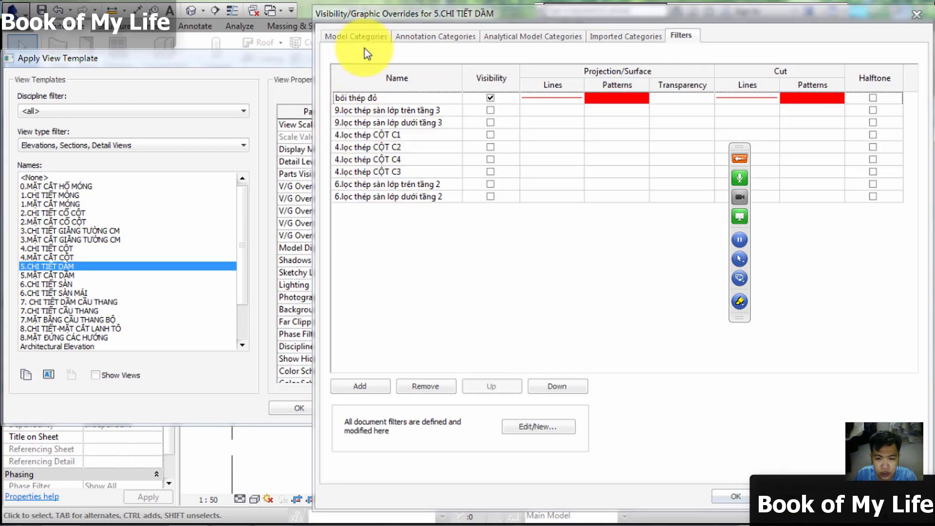
pyautogui.press('Escape')
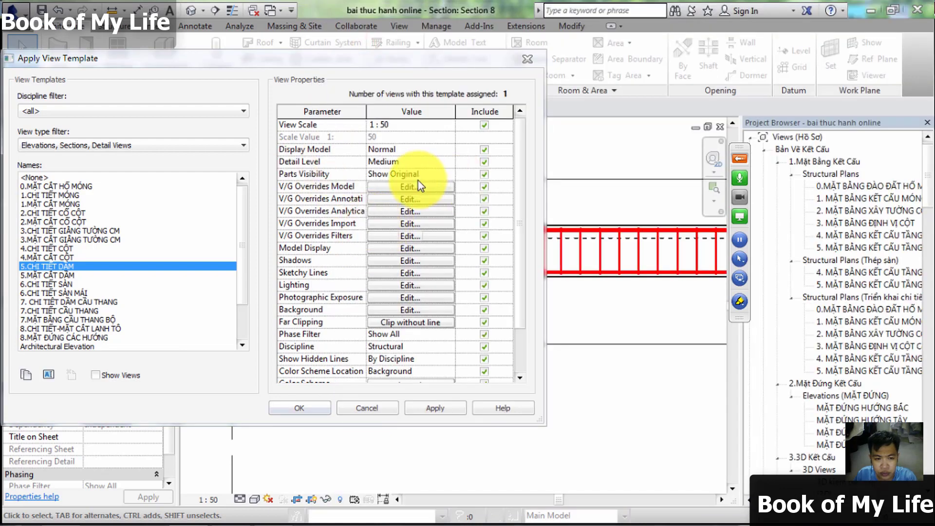
pyautogui.click(416, 185)
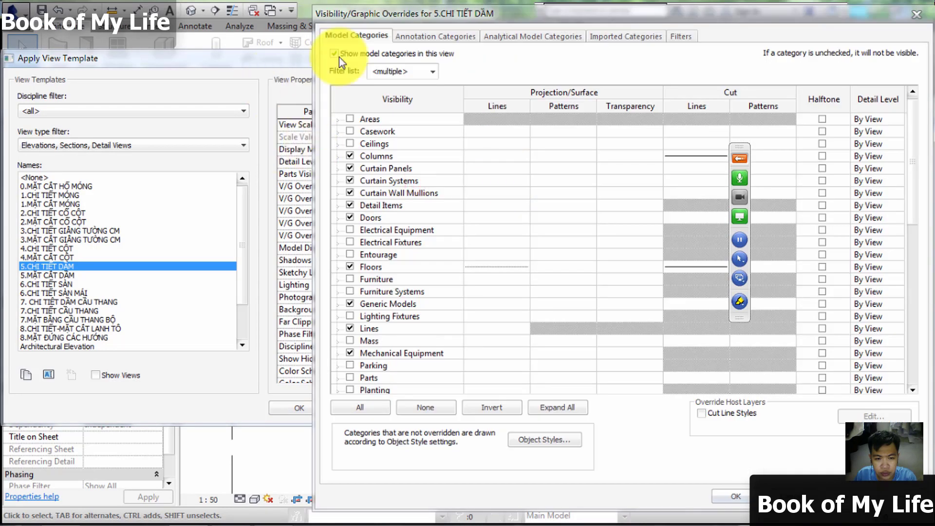
pyautogui.click(681, 36)
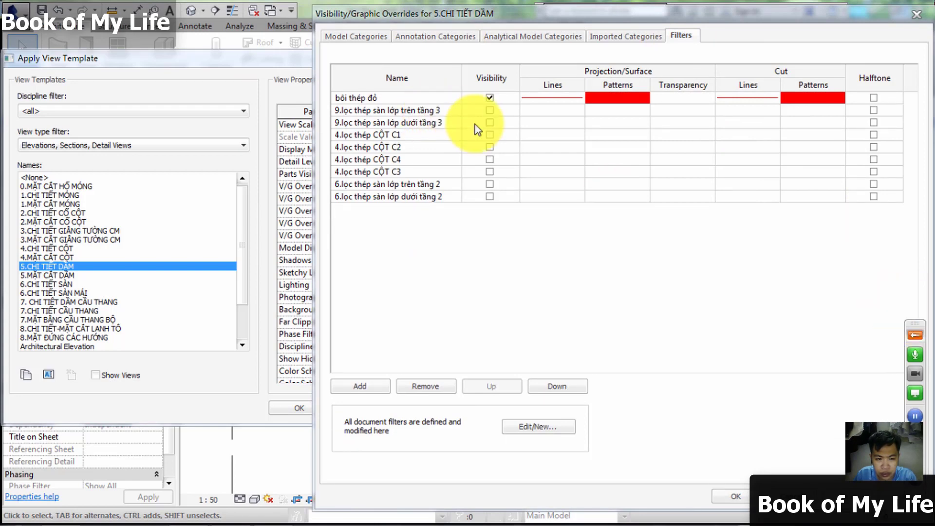
pyautogui.click(489, 134)
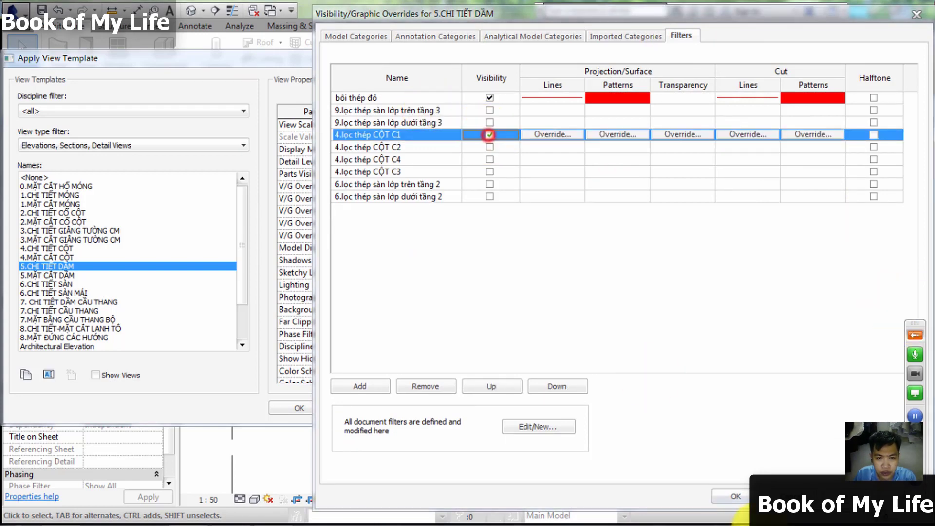
pyautogui.click(735, 496)
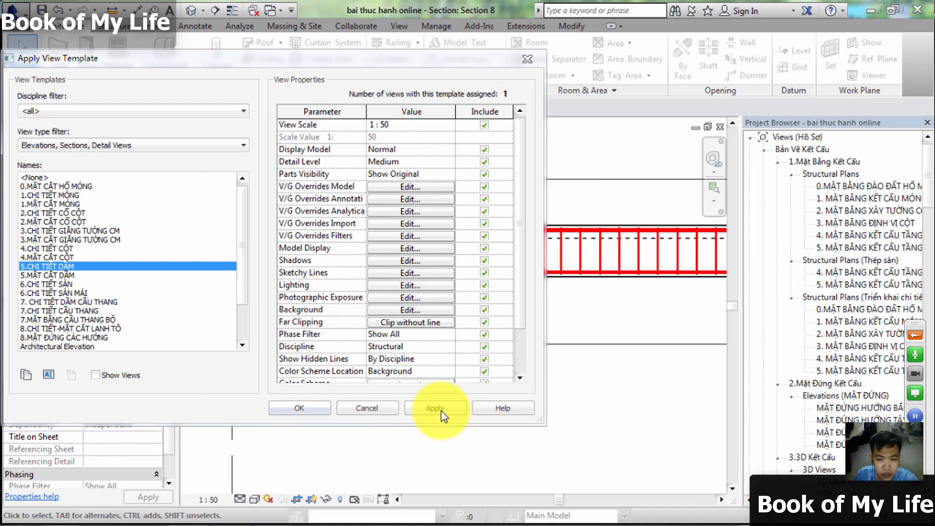
pyautogui.moveTo(421, 60)
pyautogui.mouseDown()
pyautogui.moveTo(160, 143)
pyautogui.moveTo(671, 120)
pyautogui.mouseUp()
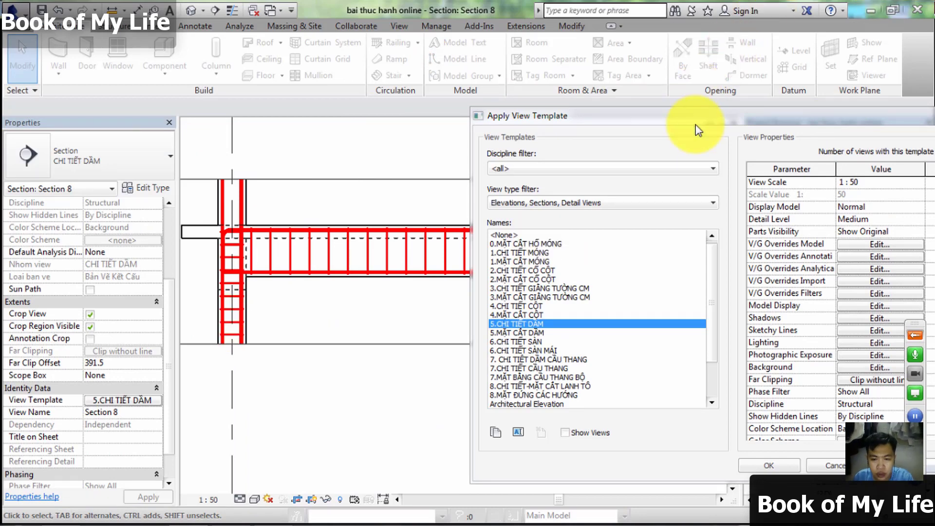
pyautogui.moveTo(690, 122); pyautogui.dragTo(612, 84)
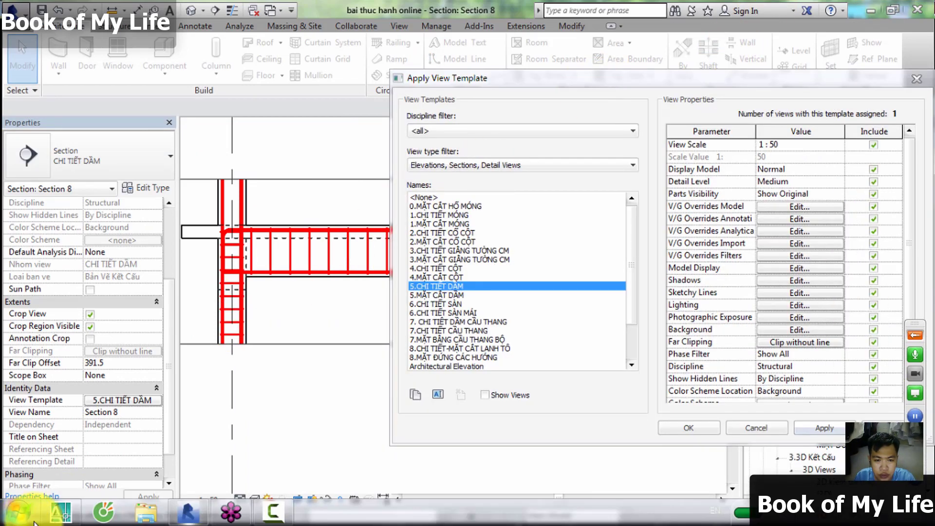
# - Switch to AutoCAD and pan to the beam-end detail with 3Ø20 and 2Ø20 bars
pyautogui.click(59, 512)
pyautogui.scroll(-5, 217, 264)
pyautogui.moveTo(365, 334)
pyautogui.mouseDown(button='middle')
pyautogui.moveTo(306, 390)
pyautogui.moveTo(417, 334)
pyautogui.mouseUp(button='middle')
pyautogui.scroll(5, 311, 292)
pyautogui.scroll(5, 282, 230)
# - Zoom around the DẦM D.2-1 reinforcement detail, then minimise AutoCAD back to Revit
pyautogui.scroll(3, 271, 282)
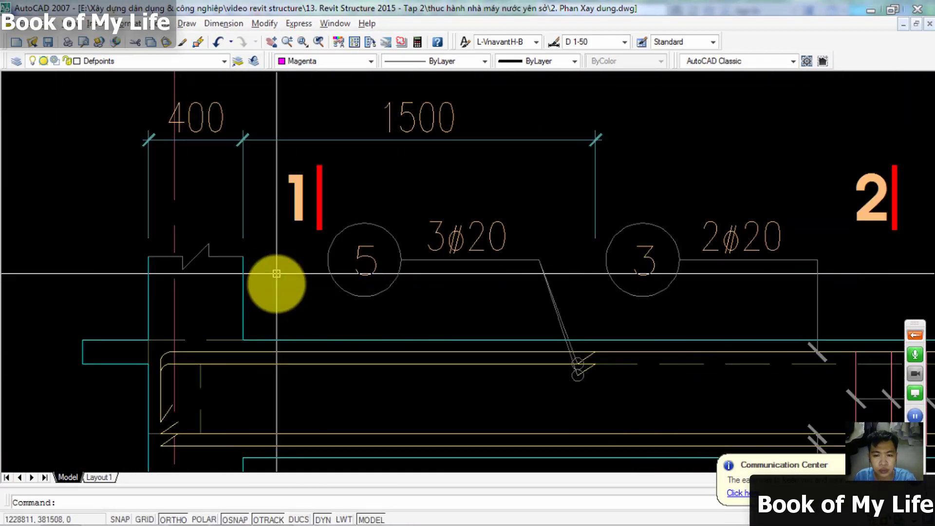
pyautogui.scroll(-5, 210, 291)
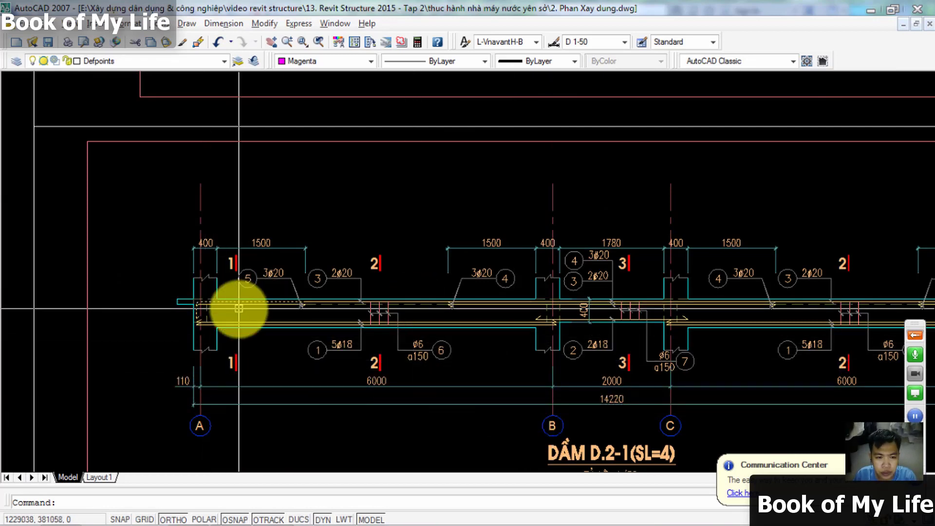
pyautogui.click(876, 7)
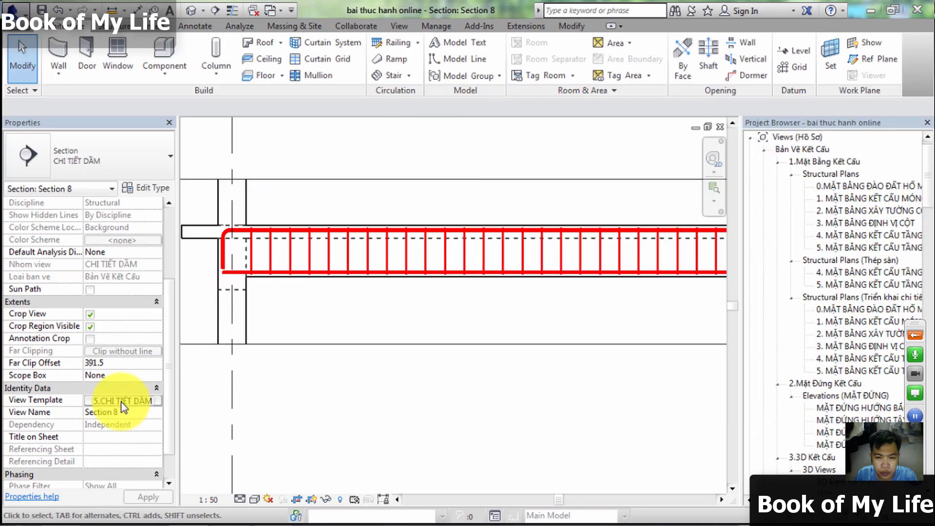
# - Reopen Section 8's view template settings and move the dialog to the left
pyautogui.click(141, 399)
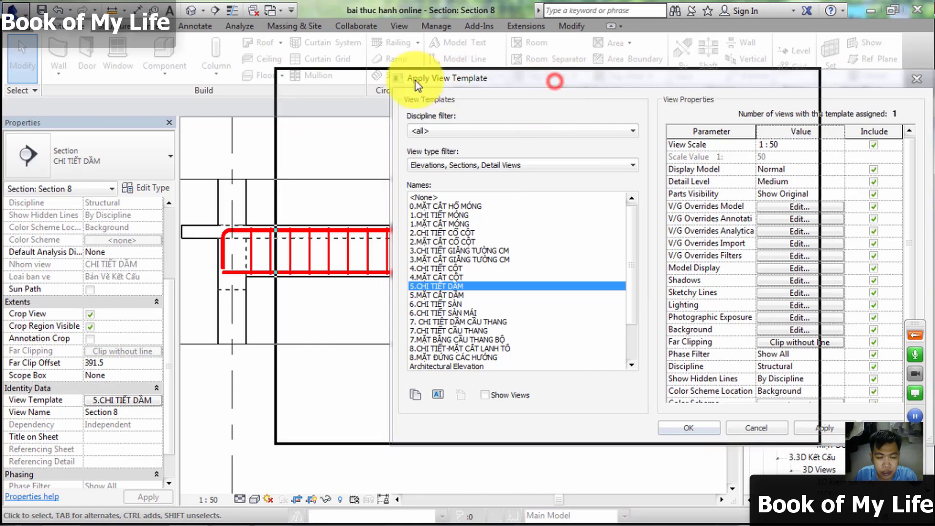
pyautogui.moveTo(553, 80); pyautogui.dragTo(413, 77)
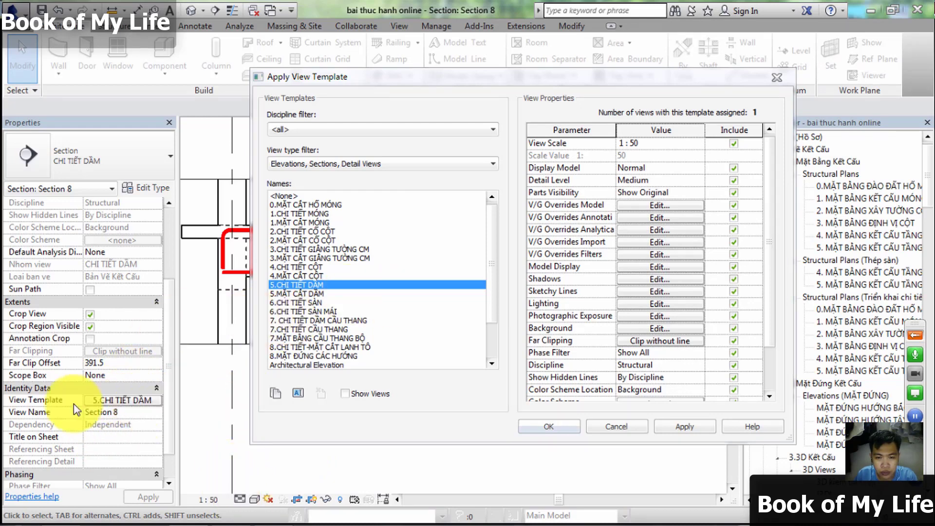
# - Make the 4.lọc thép CỘT C1 filter visible in the template and apply it
pyautogui.click(660, 205)
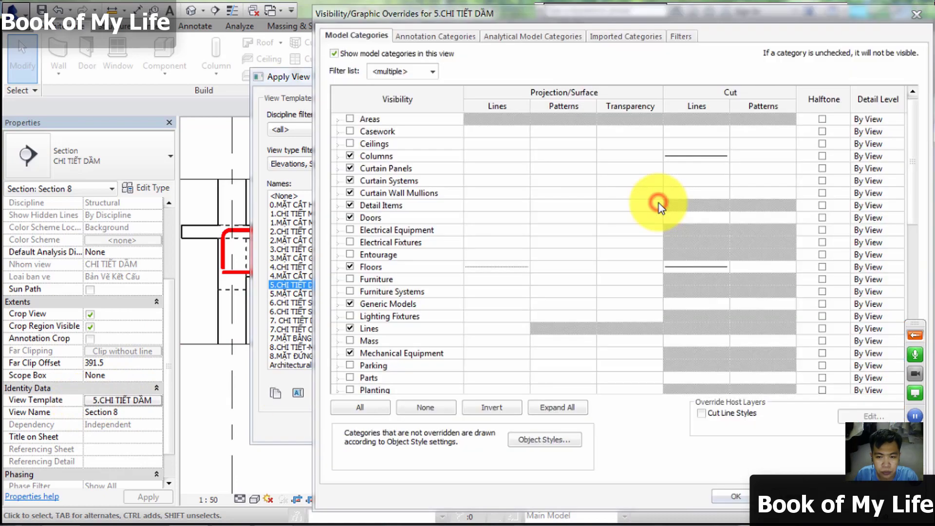
pyautogui.moveTo(503, 17)
pyautogui.mouseDown()
pyautogui.moveTo(288, 46)
pyautogui.moveTo(549, 46)
pyautogui.mouseUp()
pyautogui.click(727, 64)
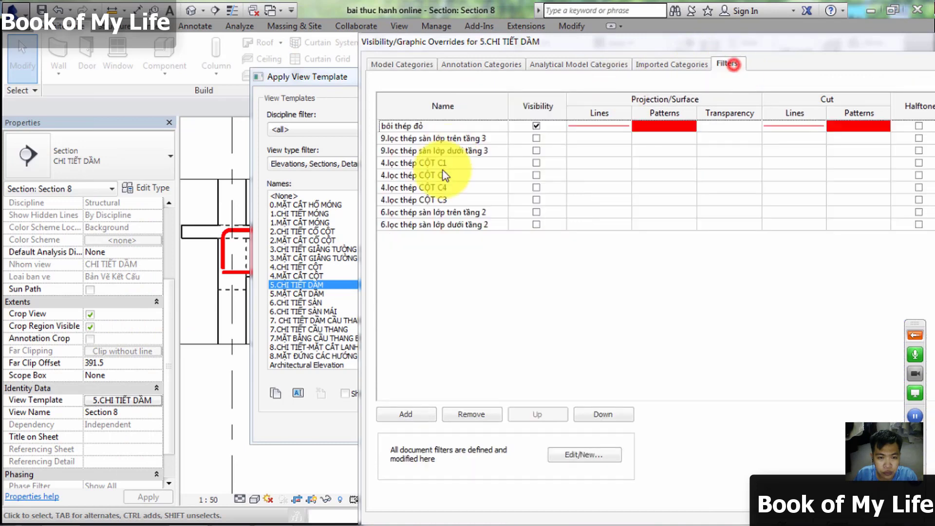
pyautogui.click(536, 163)
pyautogui.moveTo(655, 51); pyautogui.dragTo(591, 34)
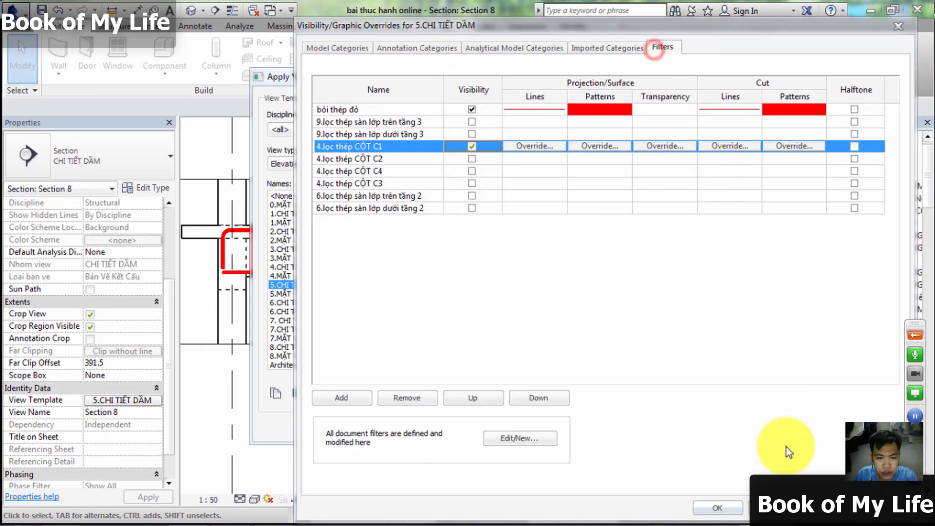
pyautogui.click(825, 507)
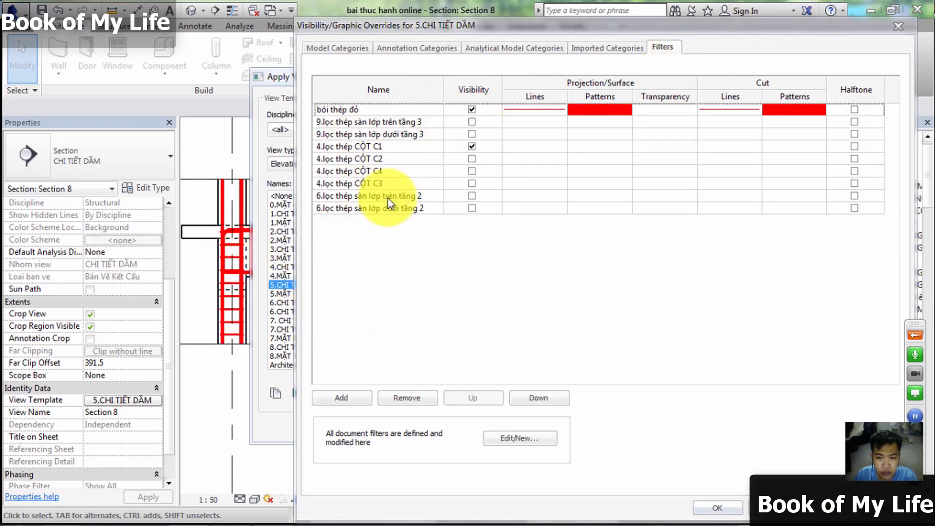
# - Remove every template filter except bôi thép đỏ, starting with 9.lọc thép sàn lớp trên tầng 3
pyautogui.click(392, 124)
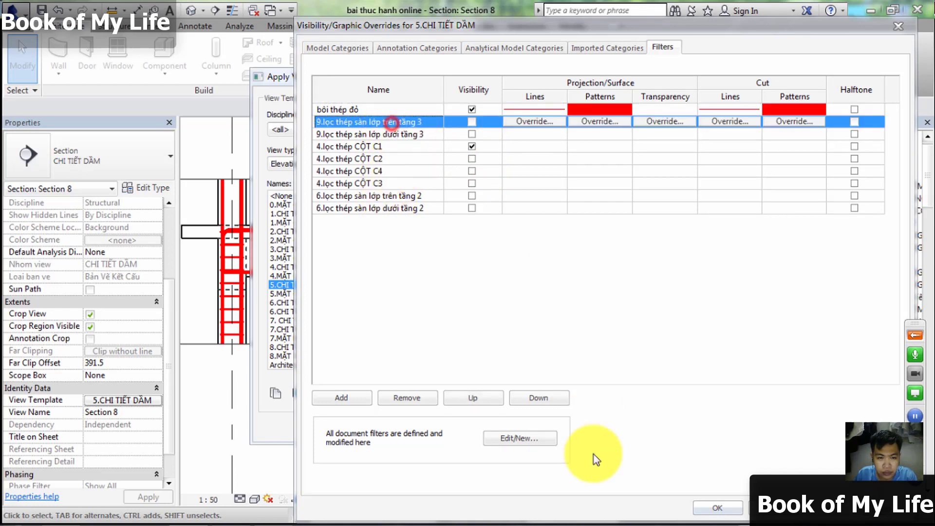
pyautogui.click(413, 399)
pyautogui.click(413, 399)
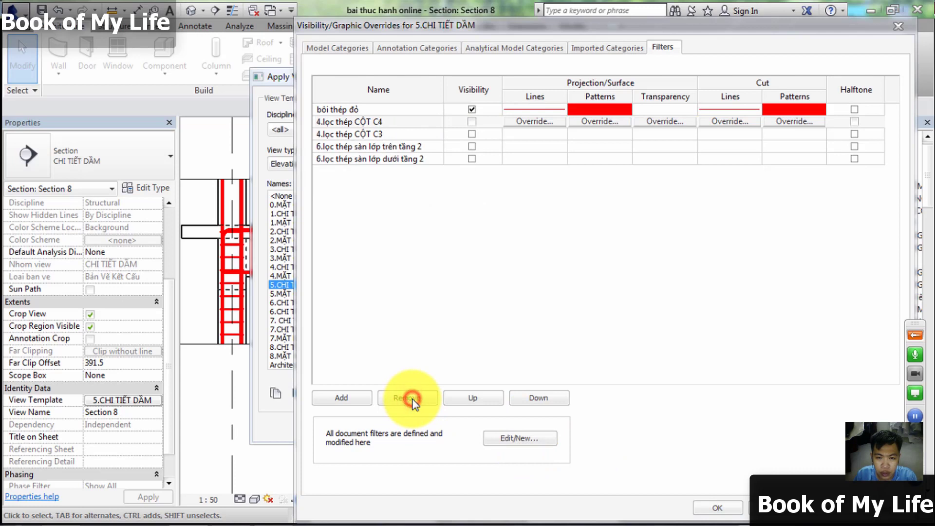
pyautogui.click(413, 400)
pyautogui.click(412, 399)
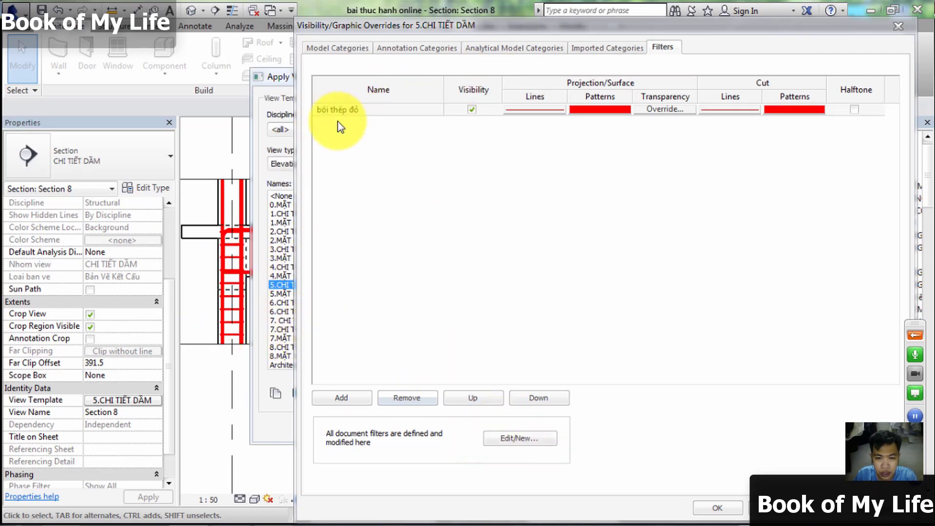
pyautogui.click(523, 440)
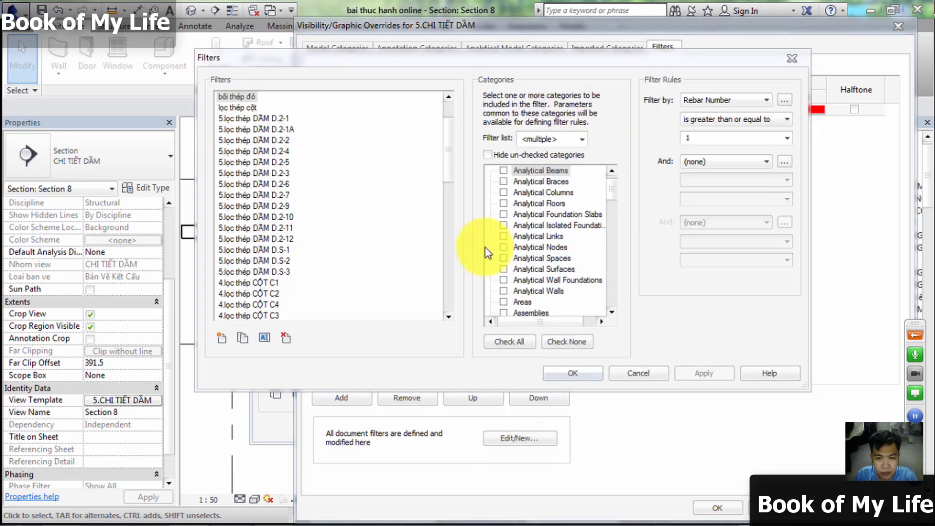
# - Reopen the Filters editor, backing out of a newly started filter
pyautogui.moveTo(449, 58); pyautogui.dragTo(426, 45)
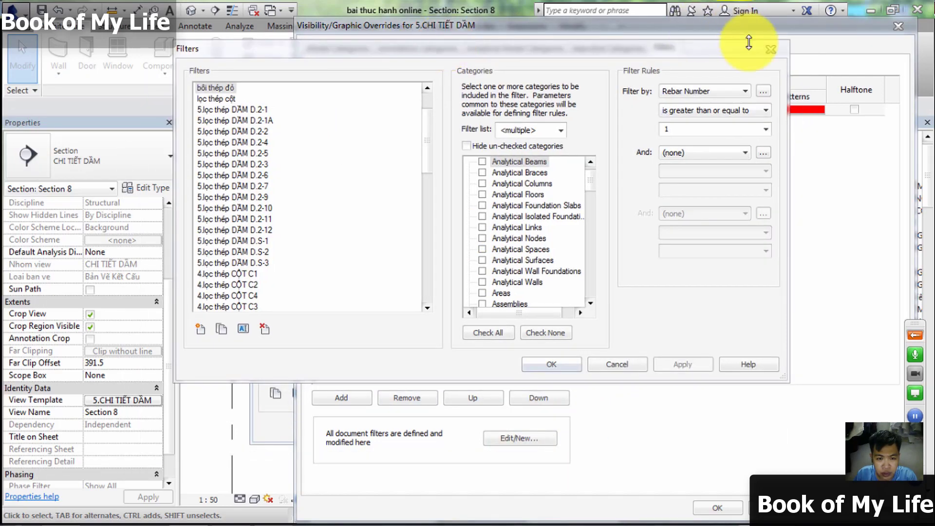
pyautogui.click(777, 51)
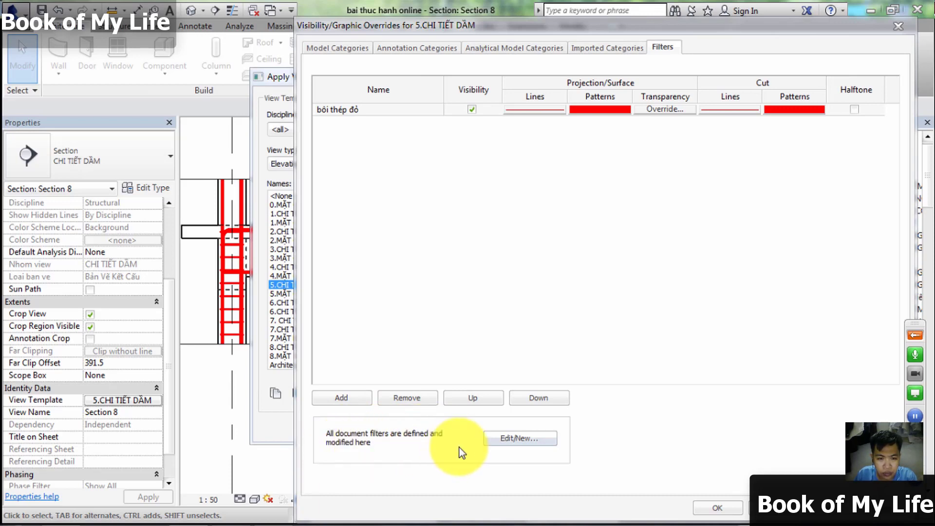
pyautogui.click(540, 444)
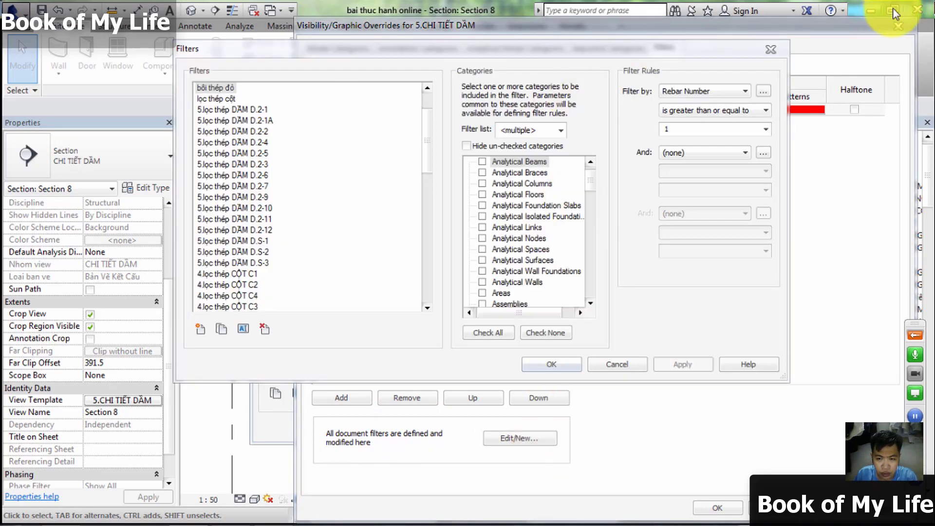
pyautogui.click(764, 49)
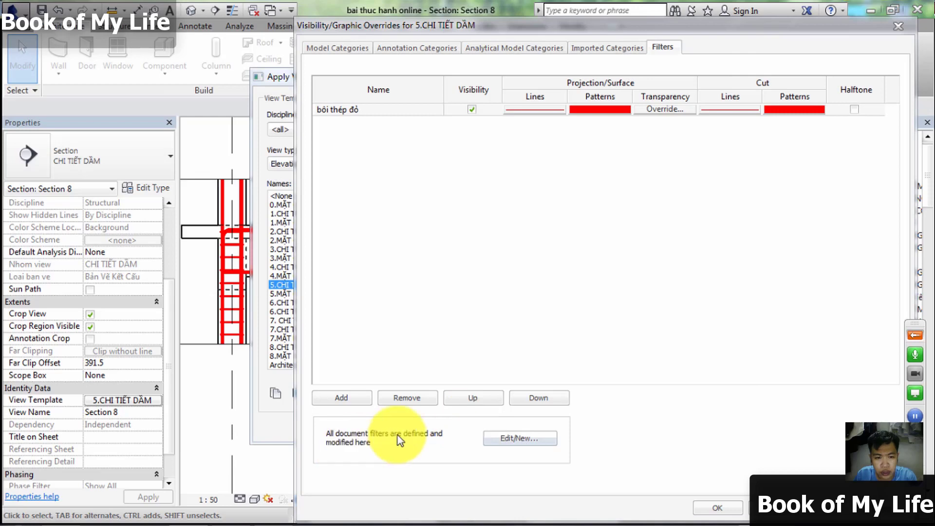
pyautogui.click(508, 437)
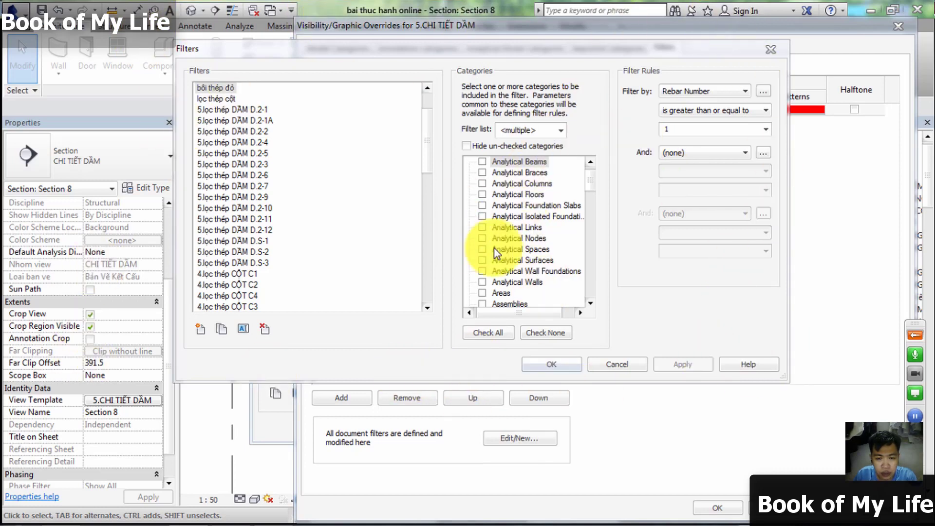
pyautogui.click(203, 334)
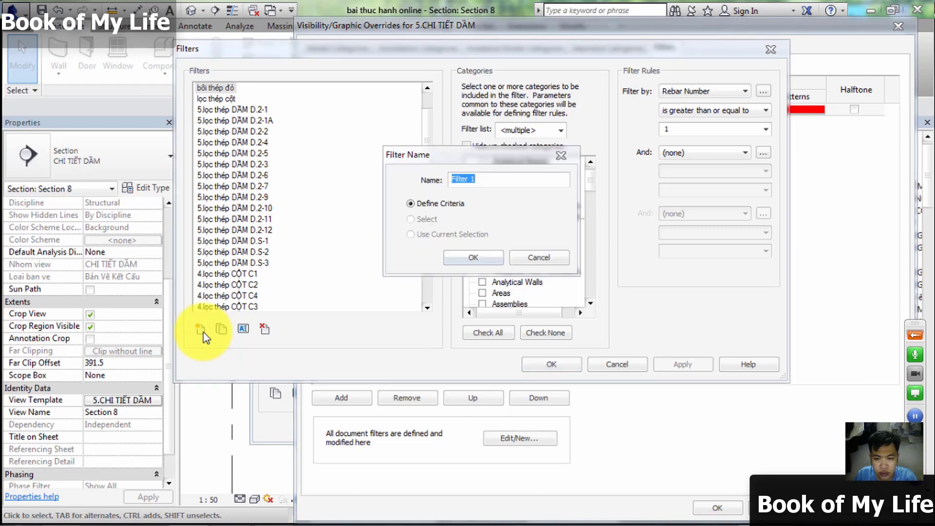
pyautogui.press('Escape')
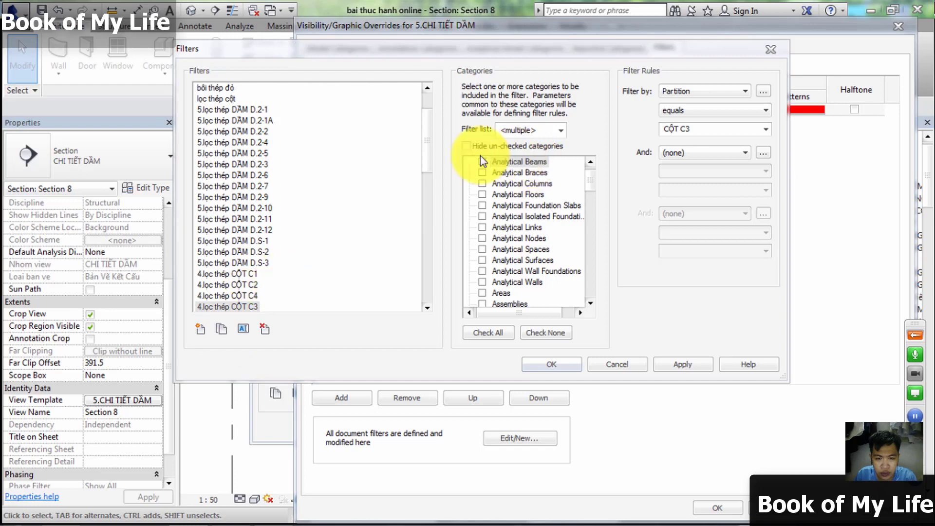
# - Keep 4.loc thép CỘT C3 unrenamed and position the Filters editor beside the view
pyautogui.moveTo(427, 157); pyautogui.dragTo(428, 191)
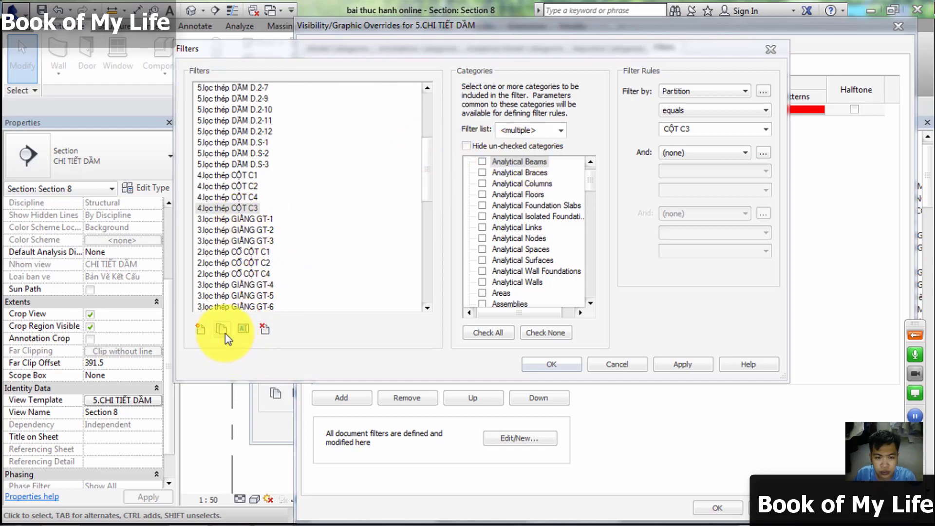
pyautogui.click(247, 333)
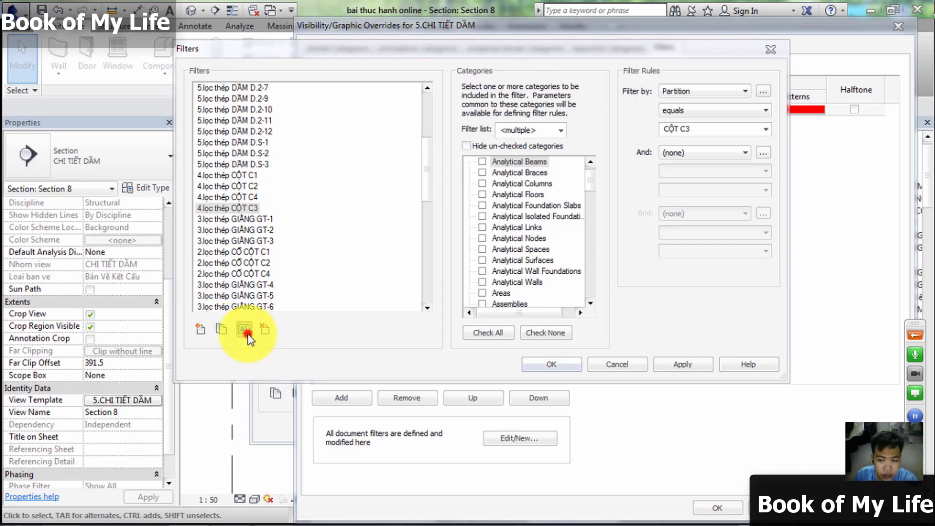
pyautogui.press('Escape')
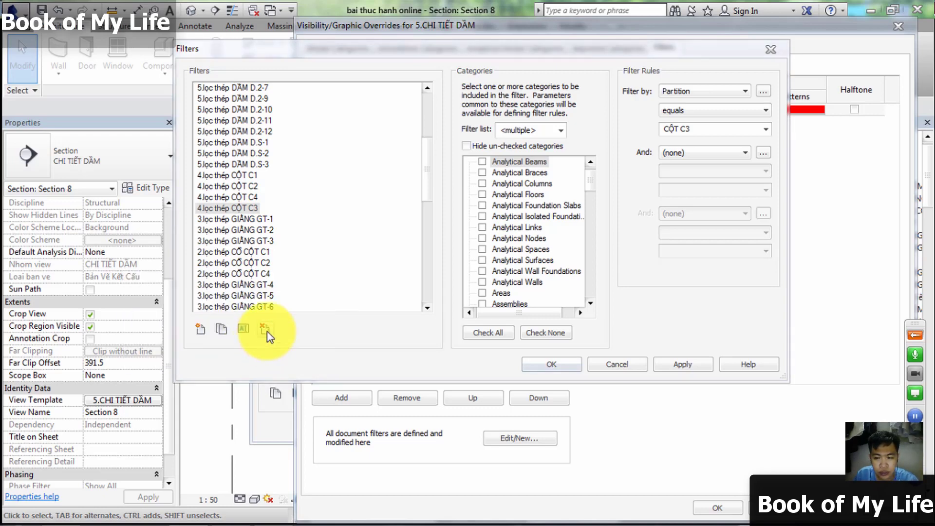
pyautogui.press('Escape')
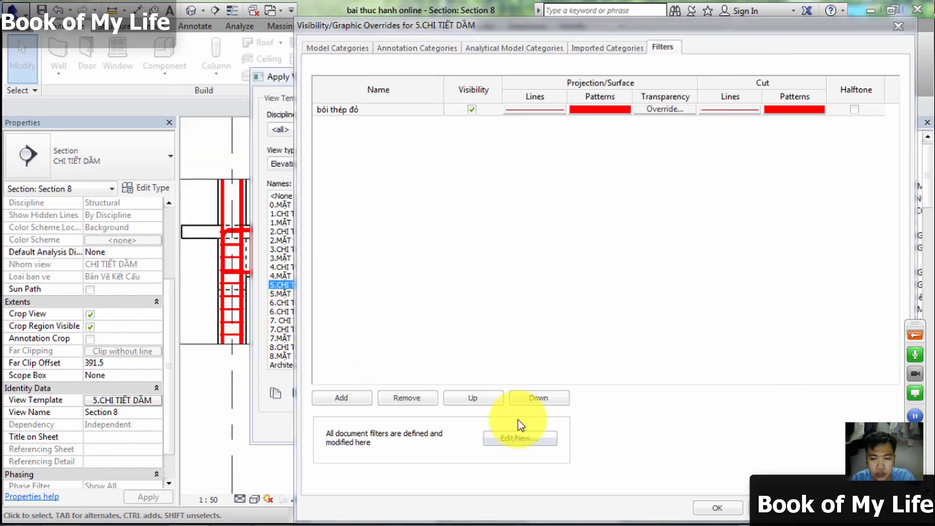
pyautogui.click(527, 437)
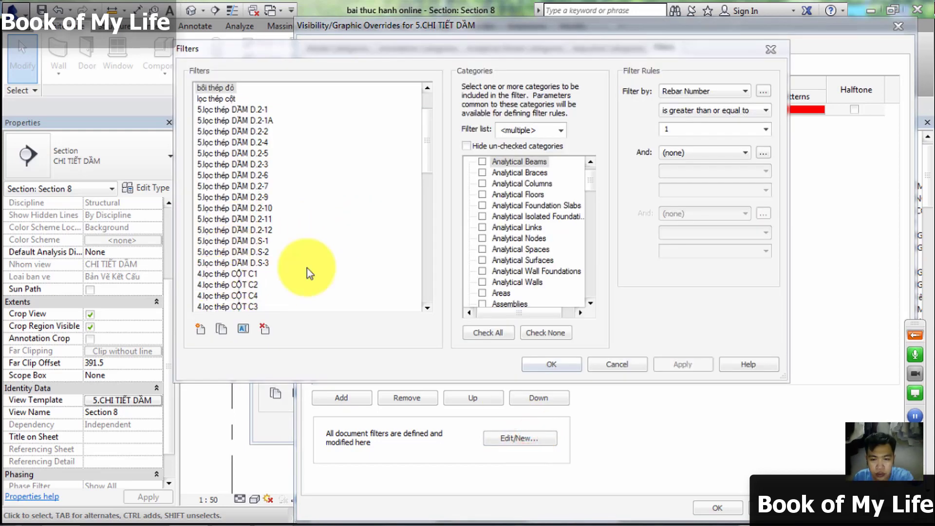
pyautogui.moveTo(426, 145)
pyautogui.mouseDown()
pyautogui.moveTo(433, 246)
pyautogui.moveTo(416, 110)
pyautogui.mouseUp()
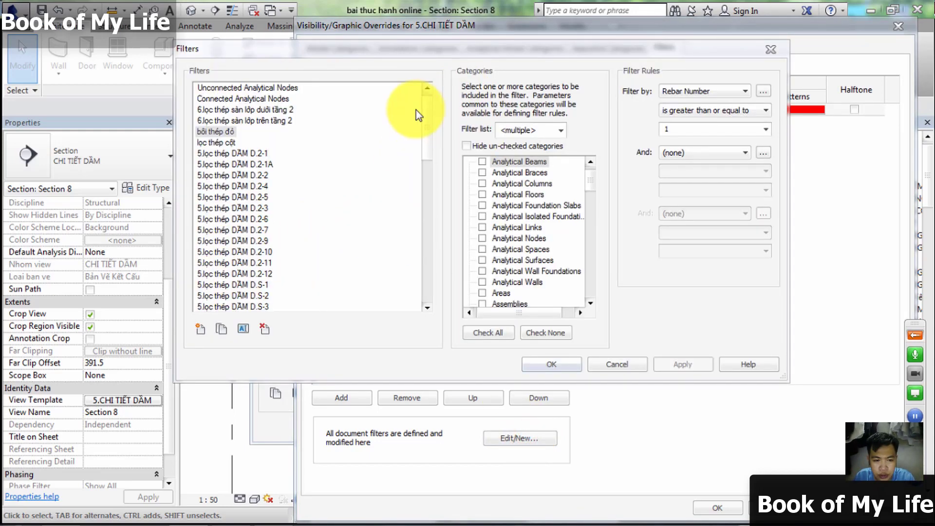
pyautogui.moveTo(336, 48); pyautogui.dragTo(470, 31)
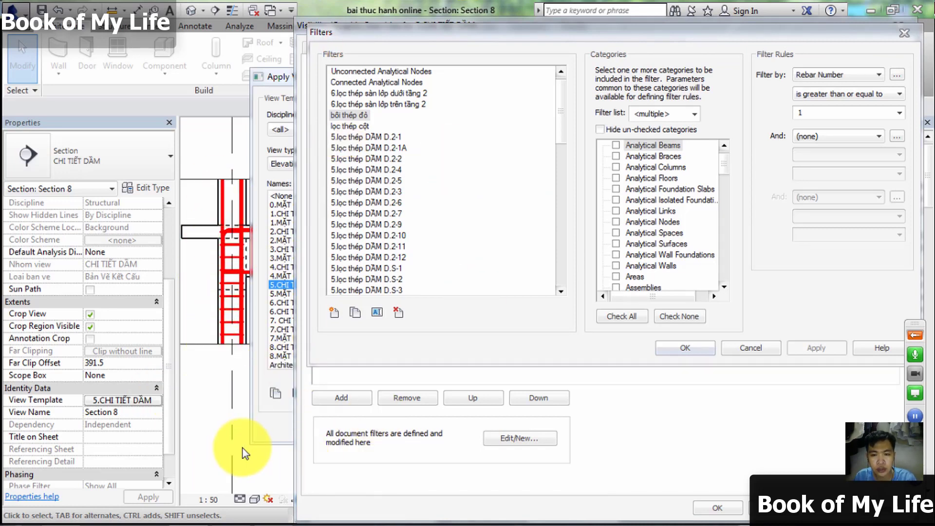
# - Create a new Define Criteria filter named 3.loc thep cot c1
pyautogui.click(334, 312)
pyautogui.moveTo(628, 162); pyautogui.dragTo(560, 164)
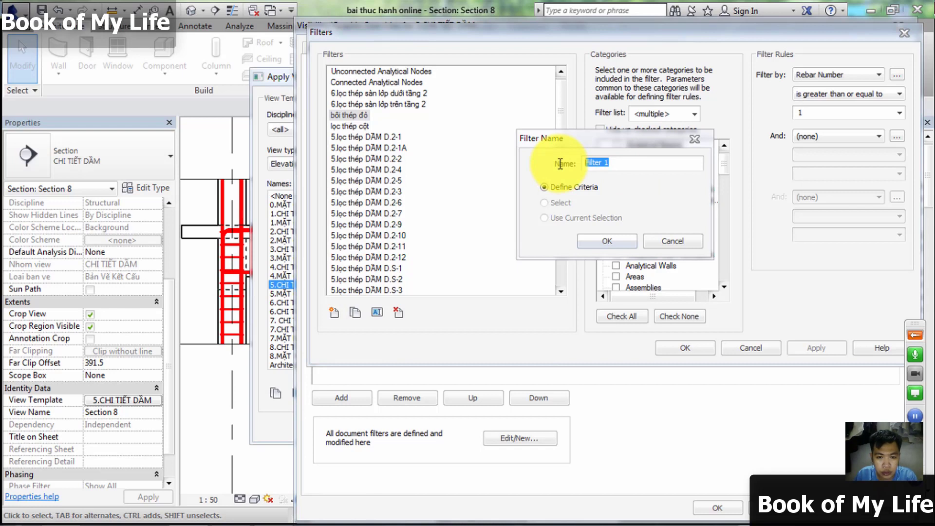
pyautogui.write('LO')
pyautogui.press('BackSpace')
pyautogui.press('BackSpace')
pyautogui.press('BackSpace')
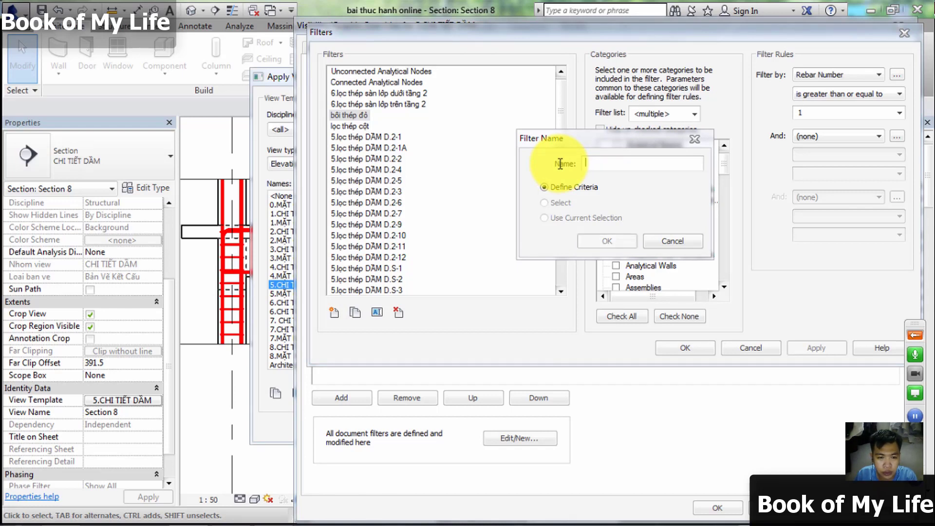
pyautogui.write('l')
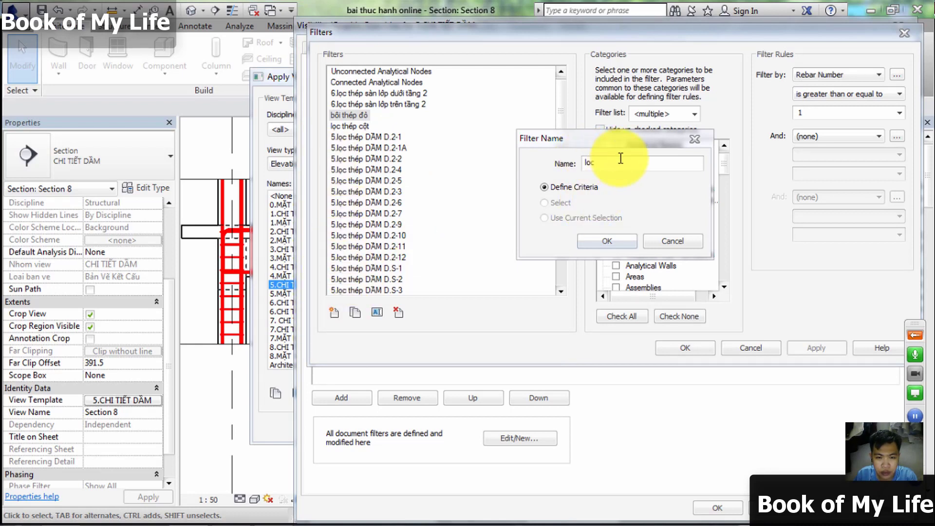
pyautogui.press('BackSpace')
pyautogui.write('3.')
pyautogui.write(' thep cot c1')
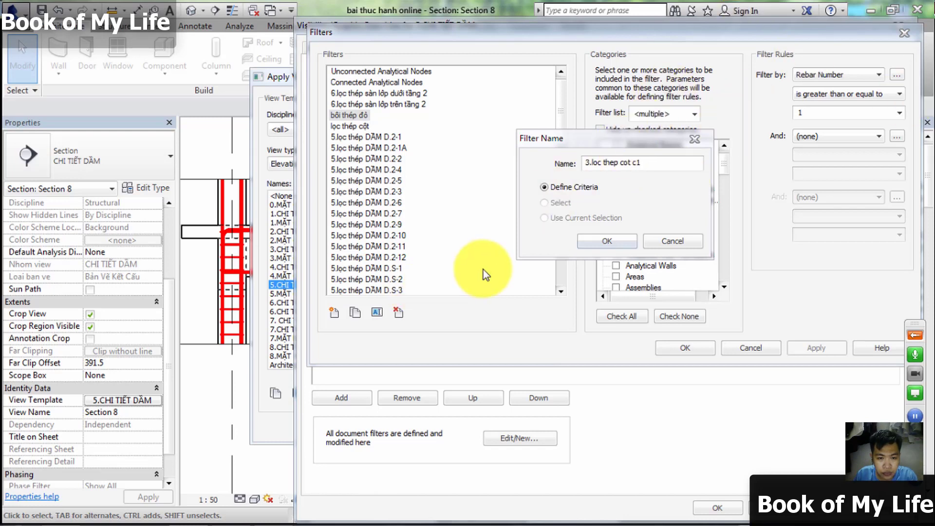
pyautogui.click(605, 243)
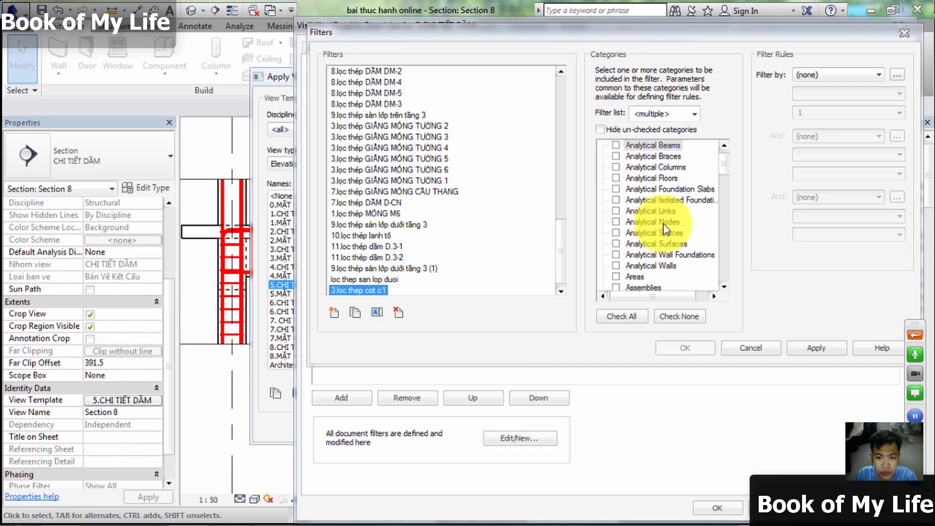
# - Include the Structural Rebar category in the 3.loc thep cot c1 filter
pyautogui.moveTo(729, 169); pyautogui.dragTo(722, 273)
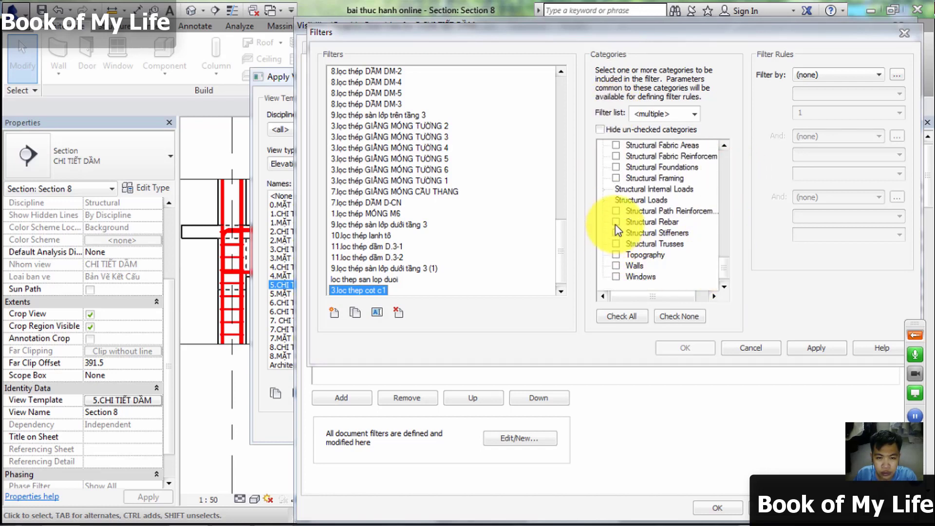
pyautogui.click(645, 221)
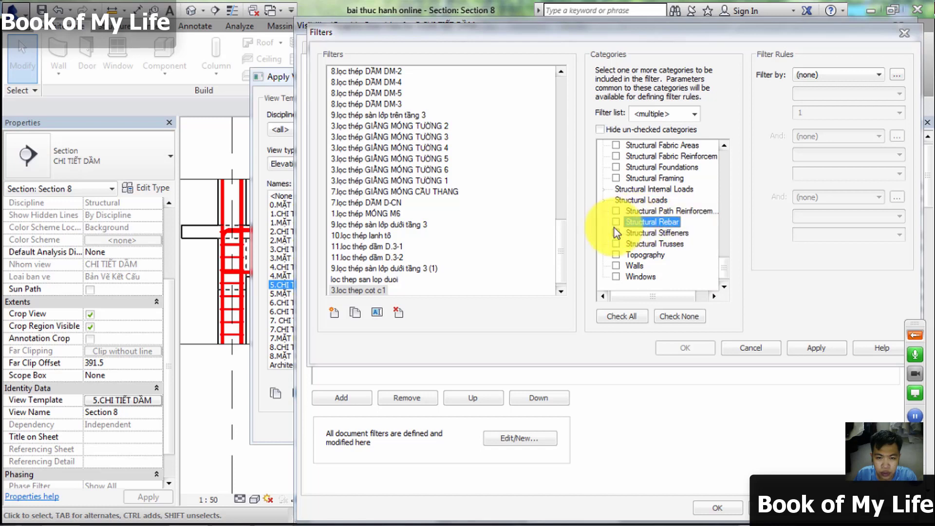
pyautogui.click(617, 222)
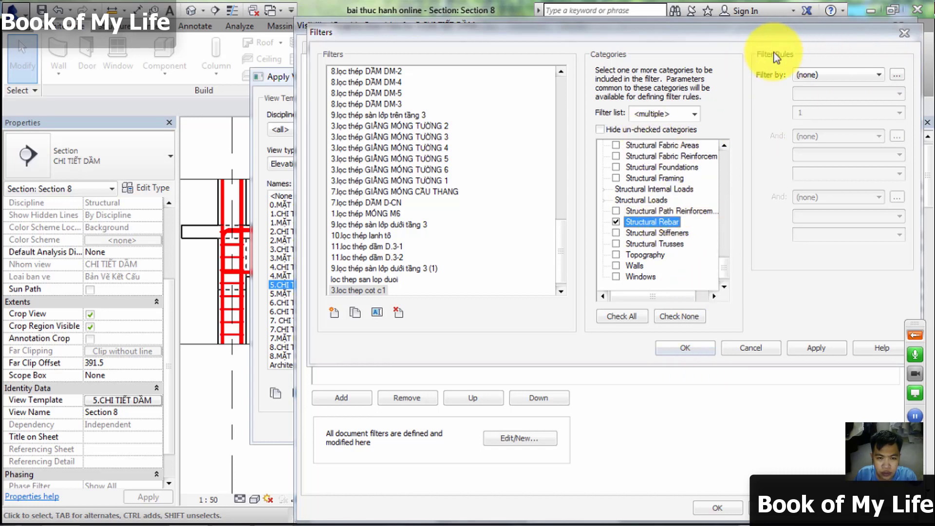
# - Set the filter rule to Partition equals CỘT C1
pyautogui.click(804, 77)
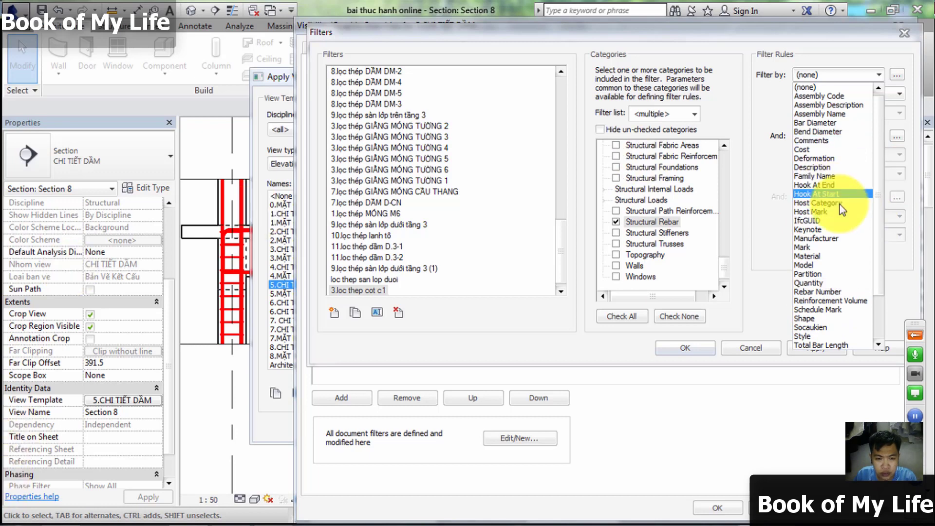
pyautogui.click(882, 231)
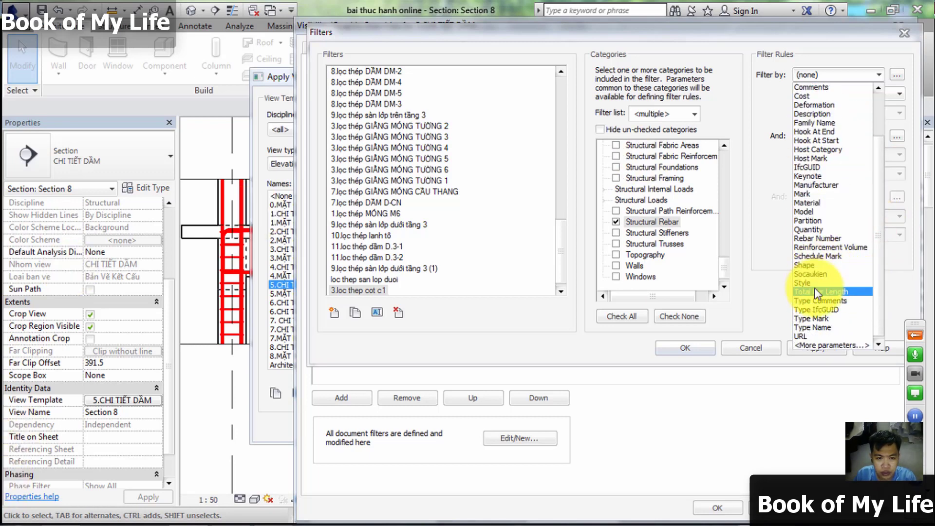
pyautogui.click(817, 221)
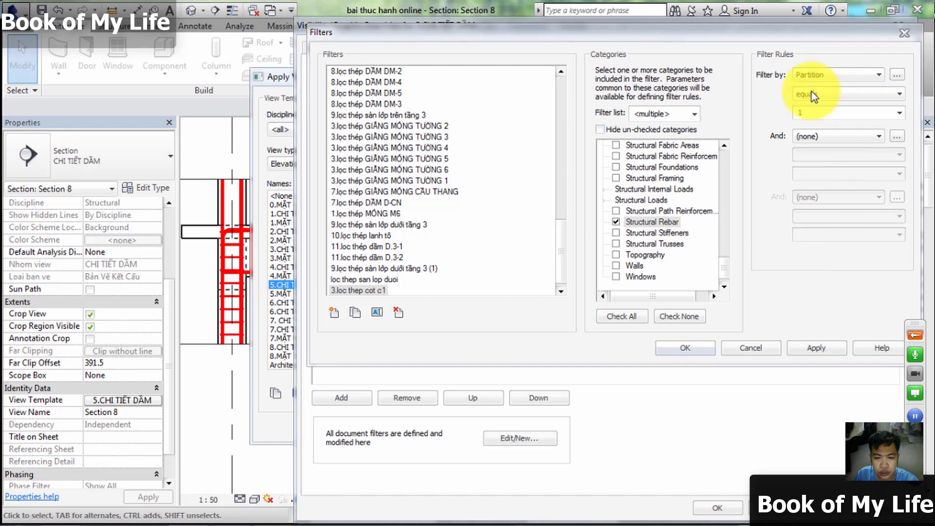
pyautogui.click(863, 98)
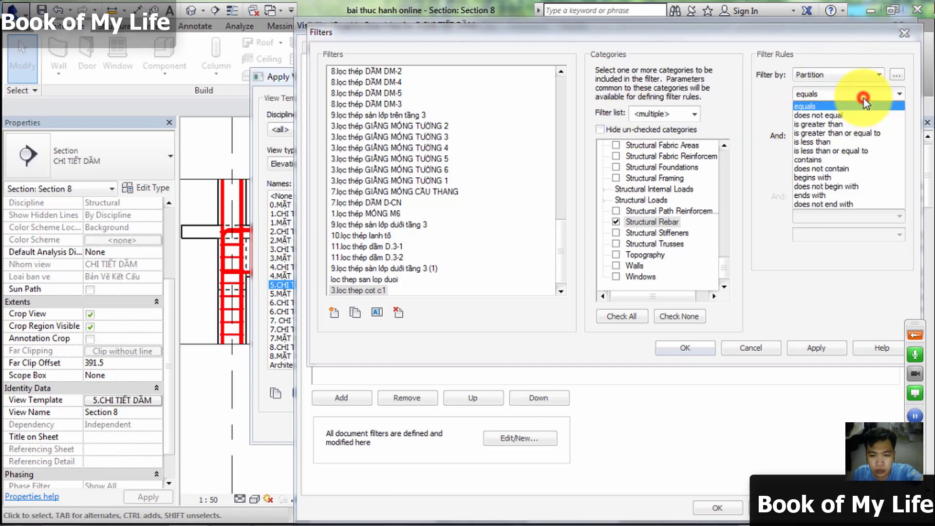
pyautogui.click(899, 113)
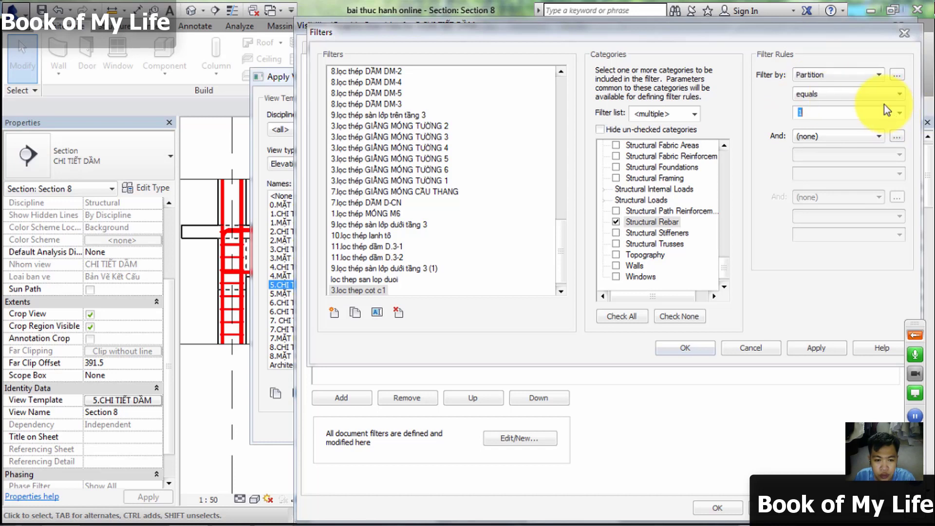
pyautogui.click(899, 113)
pyautogui.click(799, 126)
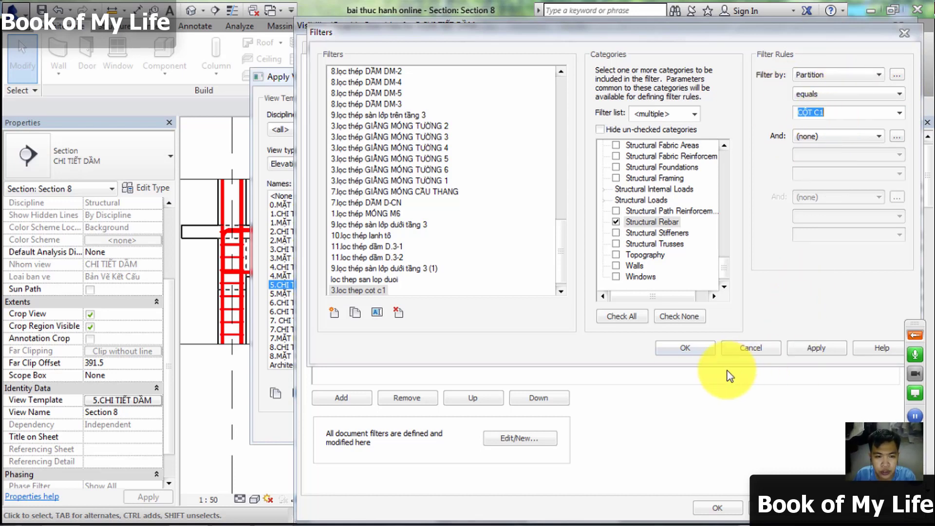
# - Close the filter editor and browse the filters to add, selecting 5.lọc thép DẦM D.2-4
pyautogui.click(695, 349)
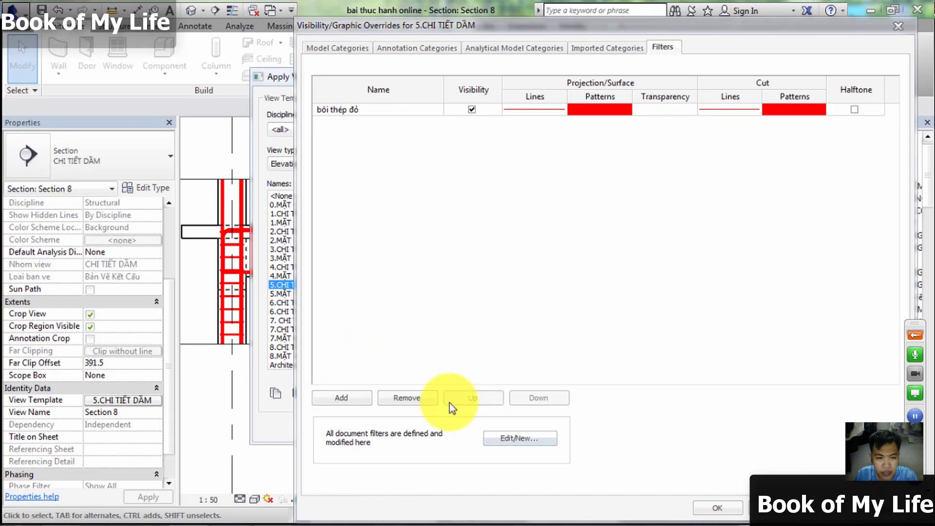
pyautogui.click(353, 398)
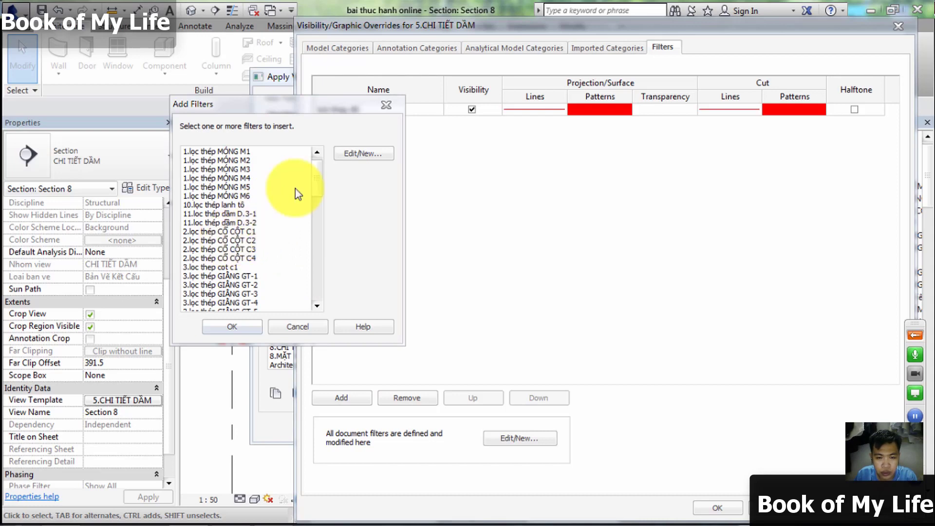
pyautogui.moveTo(317, 183)
pyautogui.mouseDown()
pyautogui.moveTo(308, 302)
pyautogui.moveTo(309, 261)
pyautogui.mouseUp()
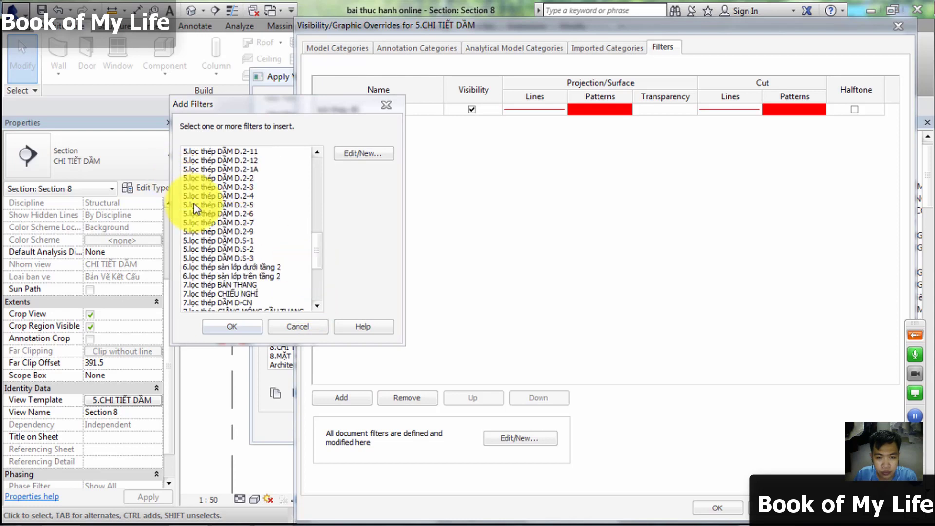
pyautogui.scroll(3, 221, 265)
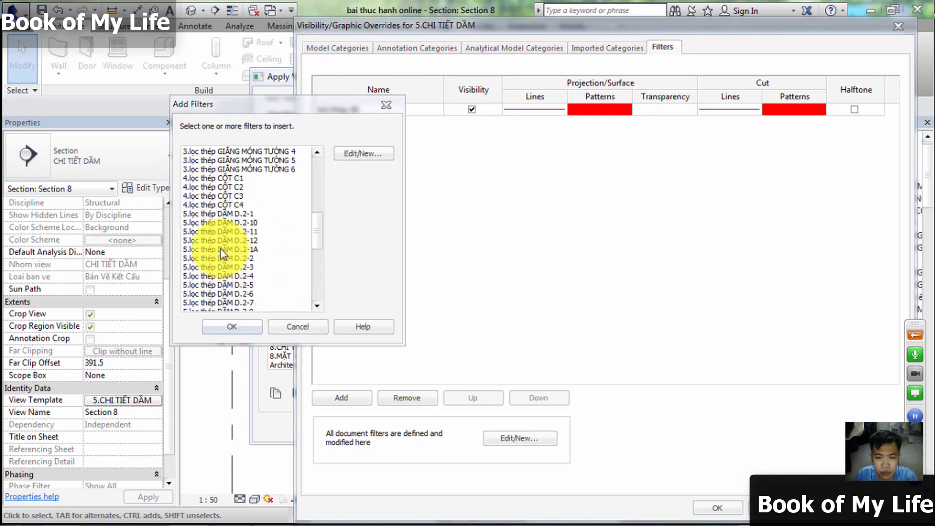
pyautogui.scroll(-1, 220, 247)
pyautogui.scroll(-2, 240, 240)
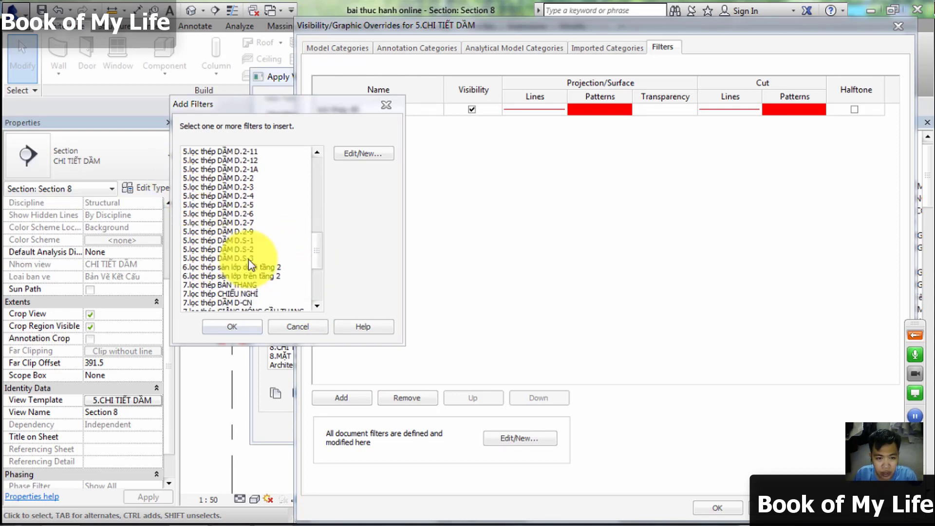
pyautogui.scroll(2, 251, 258)
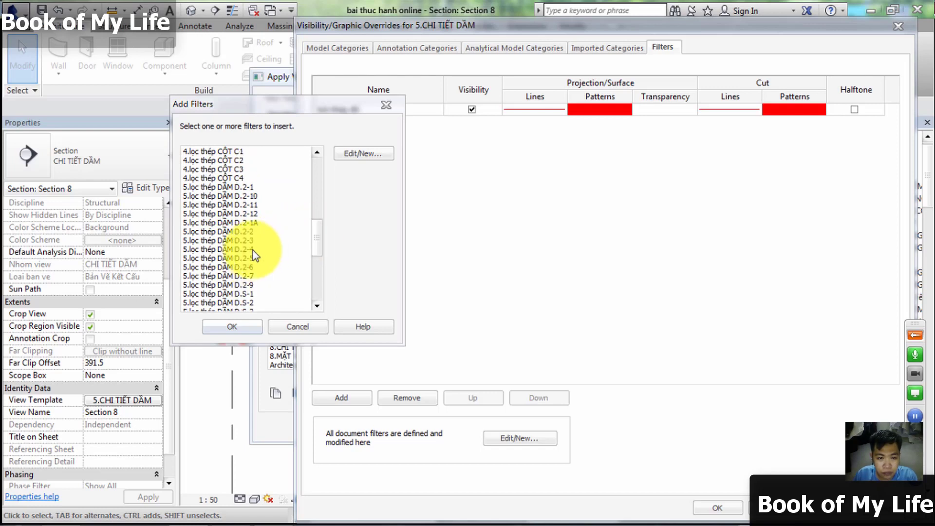
pyautogui.click(251, 249)
# - Add 4.lọc thép CỘT C1 rather than 3.loc thep cot c1, and accept the overrides
pyautogui.moveTo(317, 233); pyautogui.dragTo(316, 168)
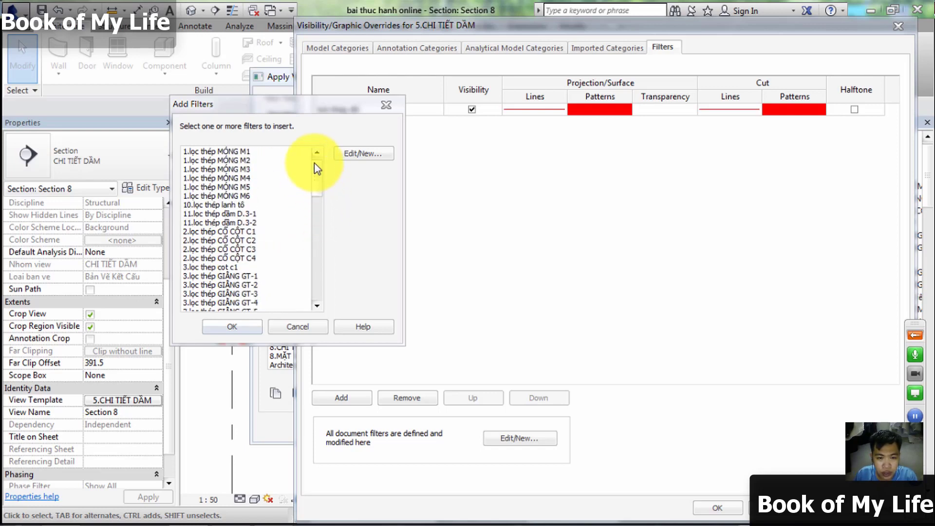
pyautogui.scroll(-1, 316, 185)
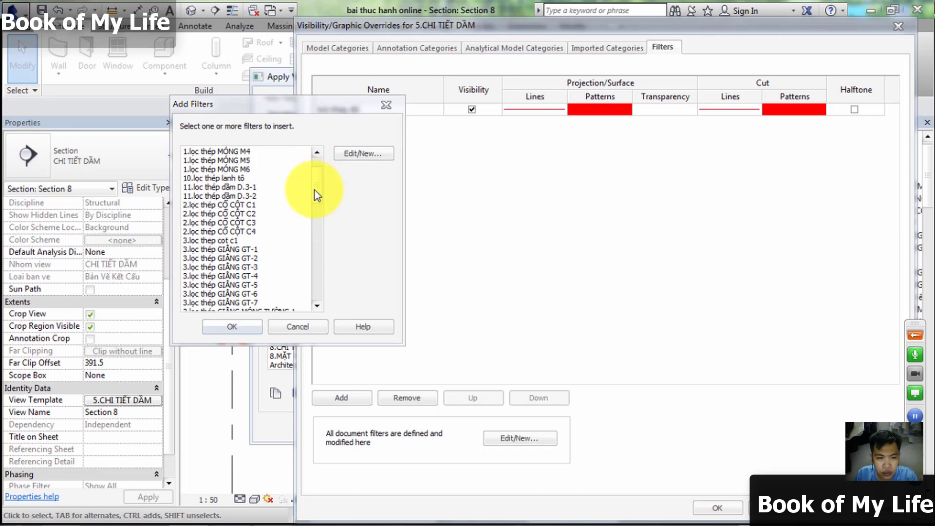
pyautogui.moveTo(314, 189); pyautogui.dragTo(315, 285)
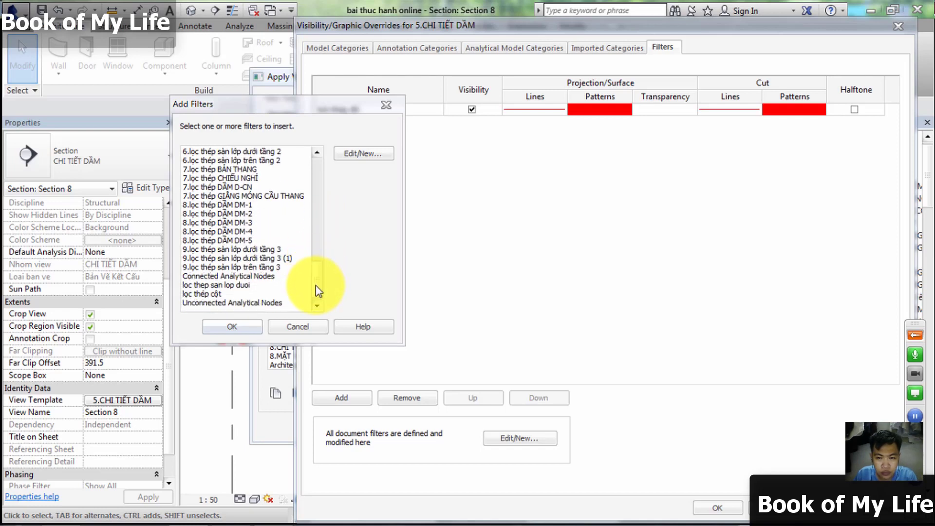
pyautogui.moveTo(316, 285); pyautogui.dragTo(316, 195)
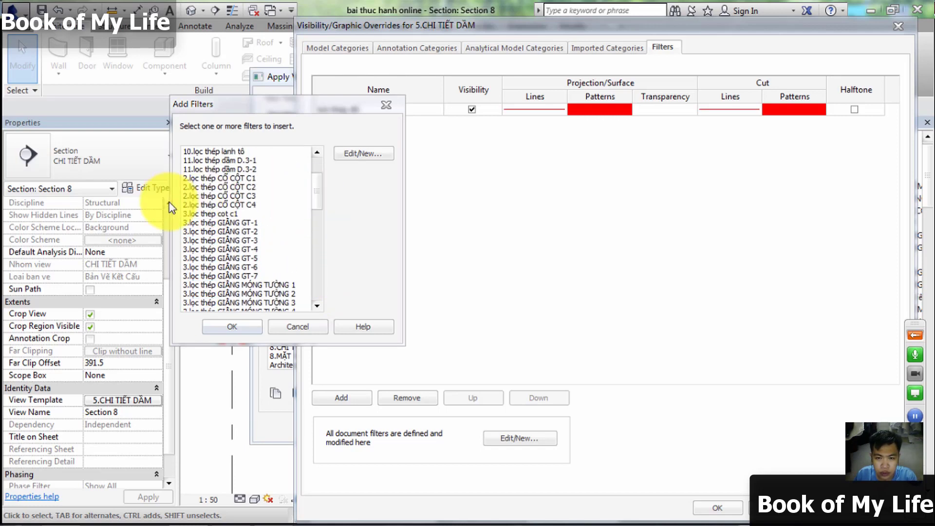
pyautogui.click(195, 213)
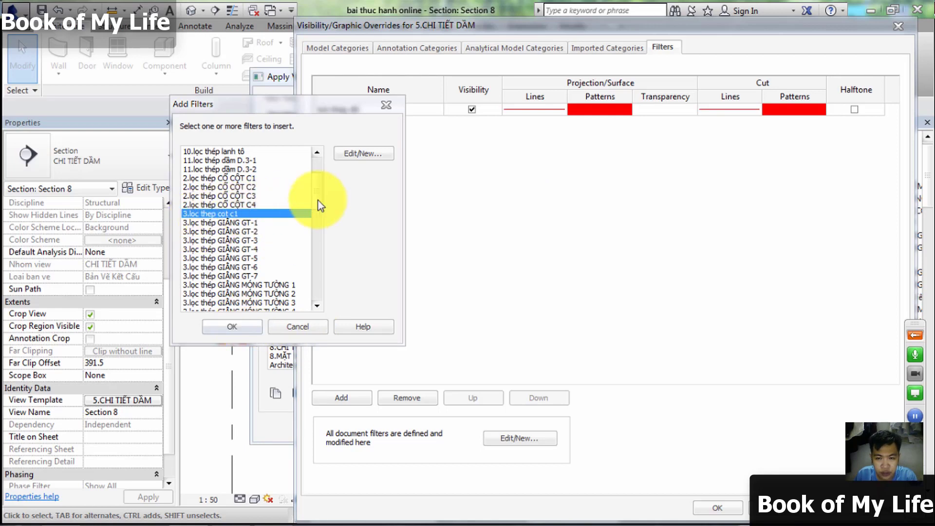
pyautogui.moveTo(318, 200)
pyautogui.mouseDown()
pyautogui.moveTo(314, 262)
pyautogui.moveTo(313, 243)
pyautogui.mouseUp()
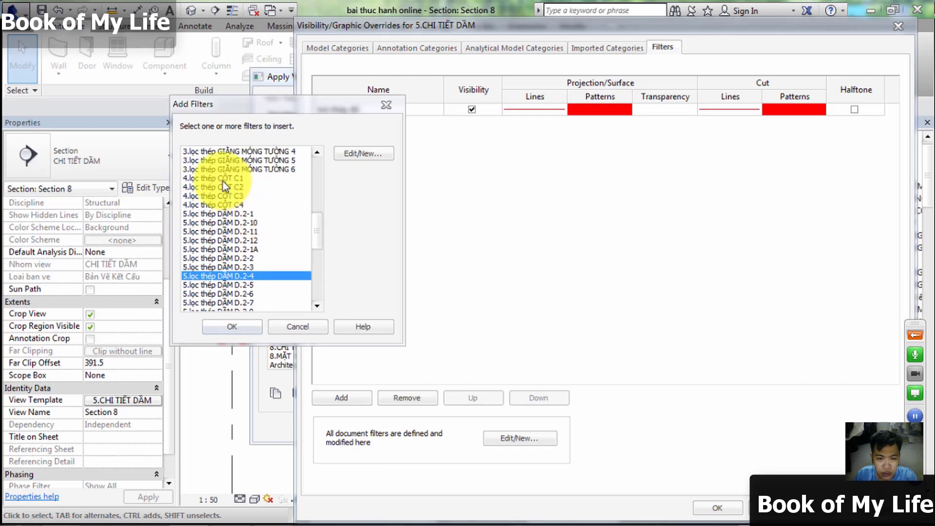
pyautogui.moveTo(317, 221); pyautogui.dragTo(316, 198)
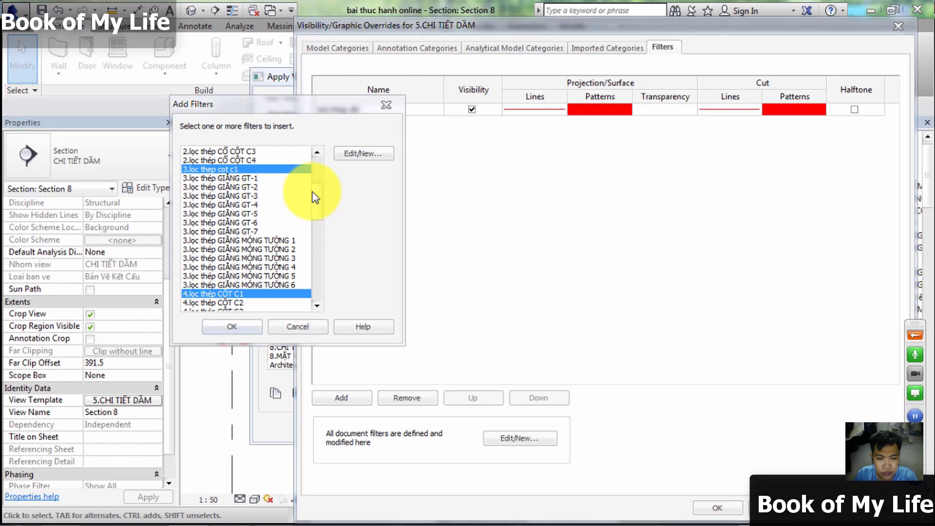
pyautogui.click(242, 169)
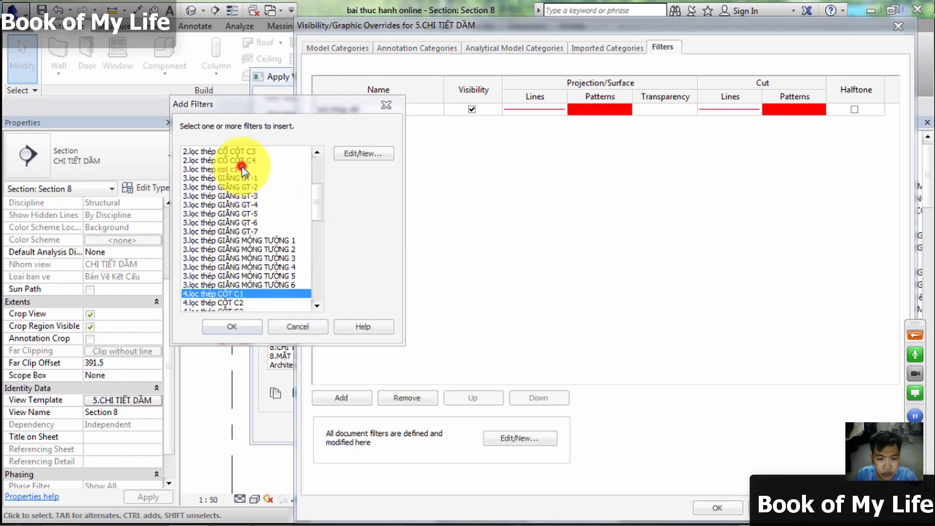
pyautogui.click(232, 326)
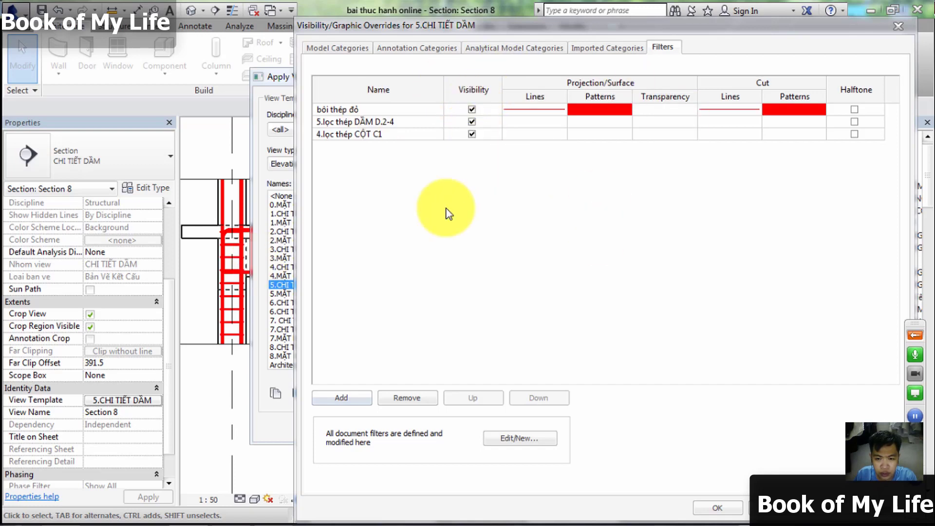
pyautogui.click(718, 508)
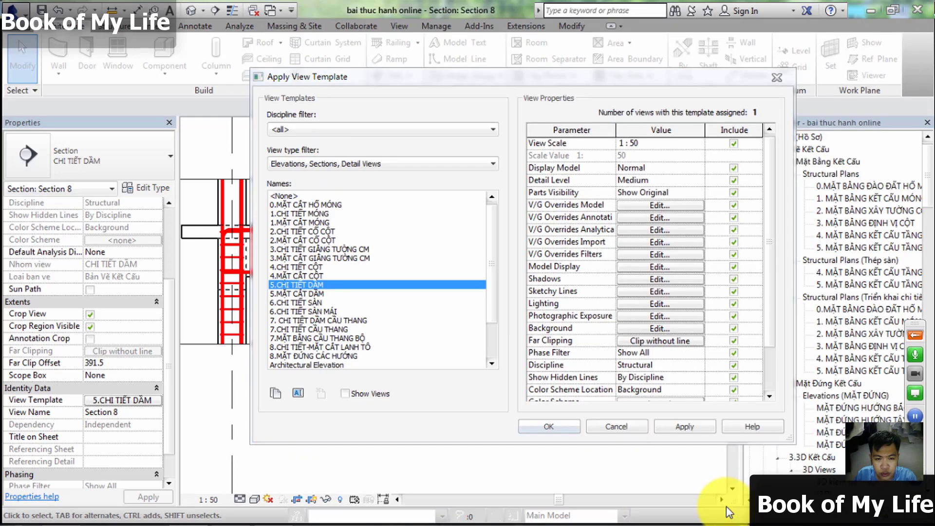
# - Apply the beam template, then reopen its visibility overrides at the Filters list
pyautogui.click(571, 432)
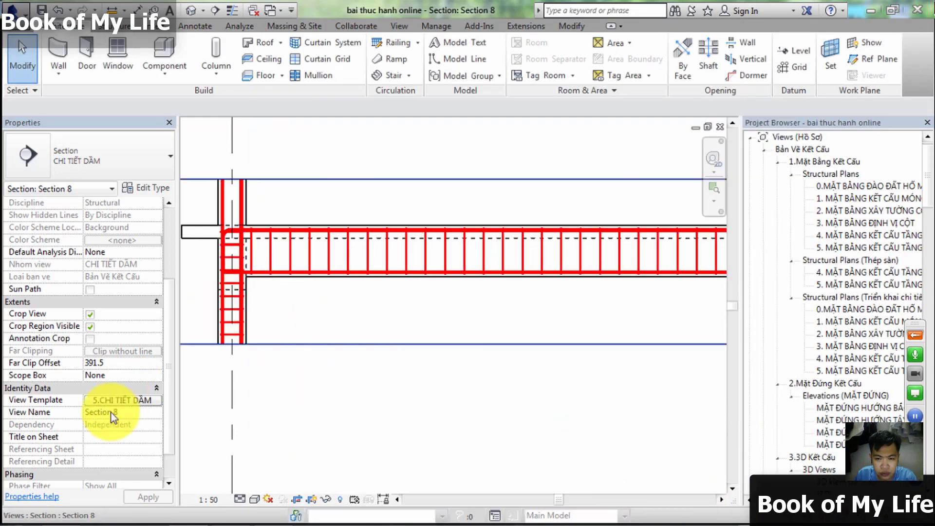
pyautogui.click(115, 404)
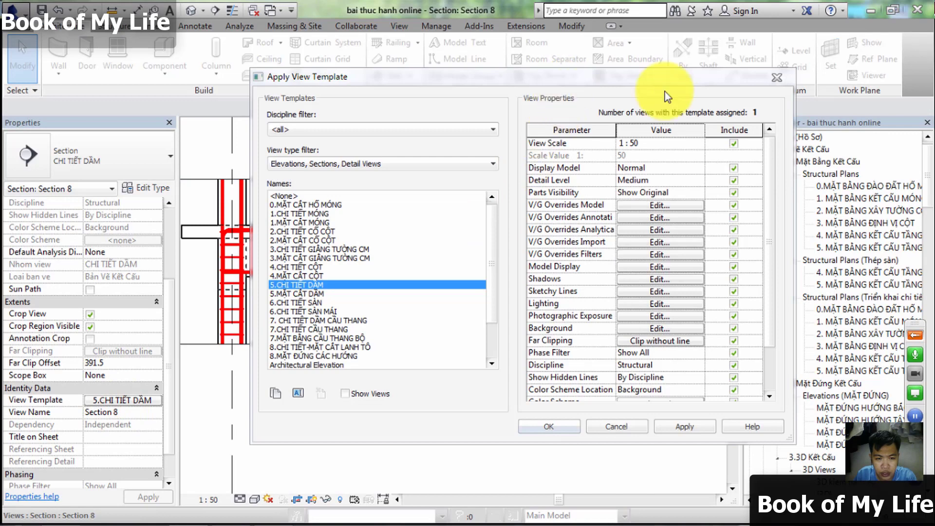
pyautogui.click(677, 206)
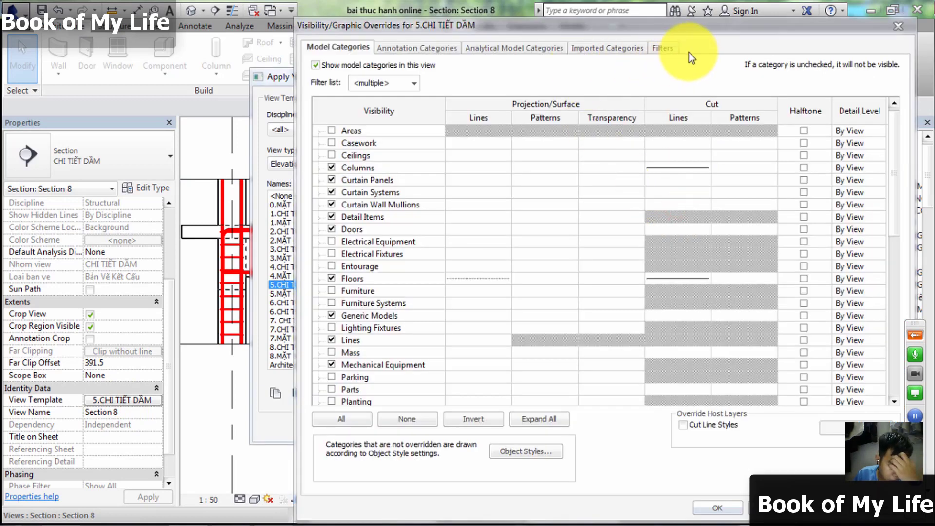
pyautogui.click(664, 48)
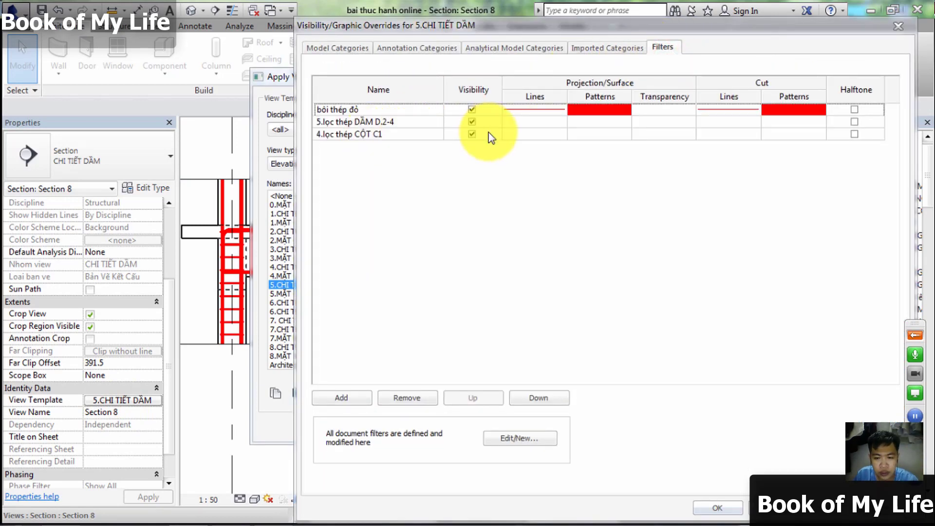
# - Hide the 4.lọc thép CỘT C1 filter and bring up the filter definitions
pyautogui.click(472, 134)
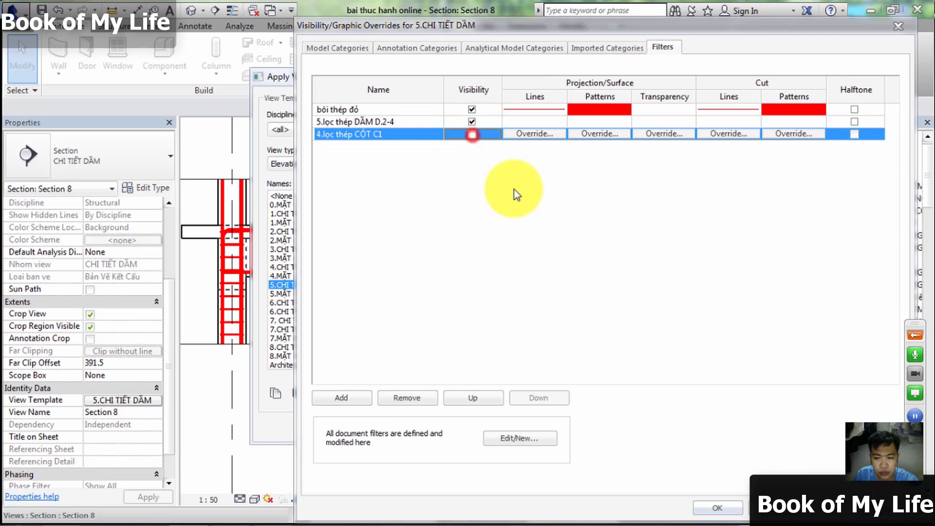
pyautogui.click(741, 330)
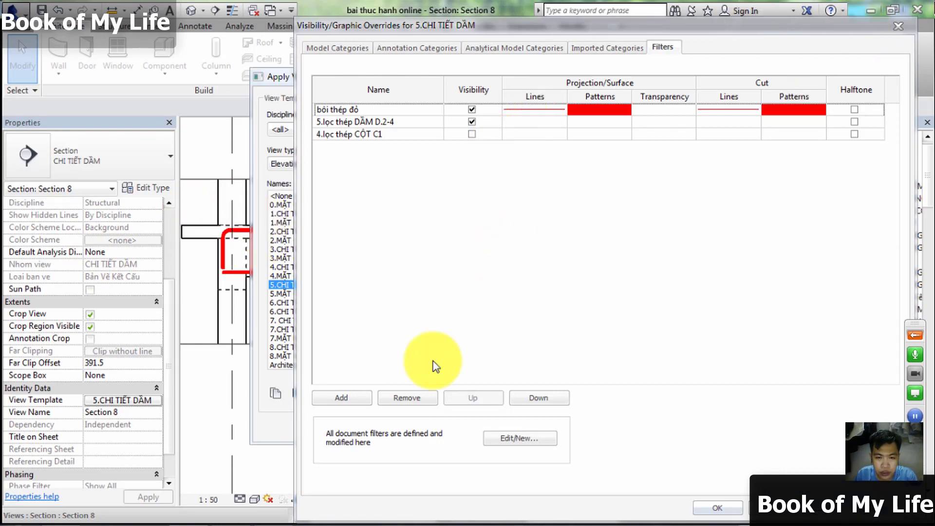
pyautogui.click(519, 438)
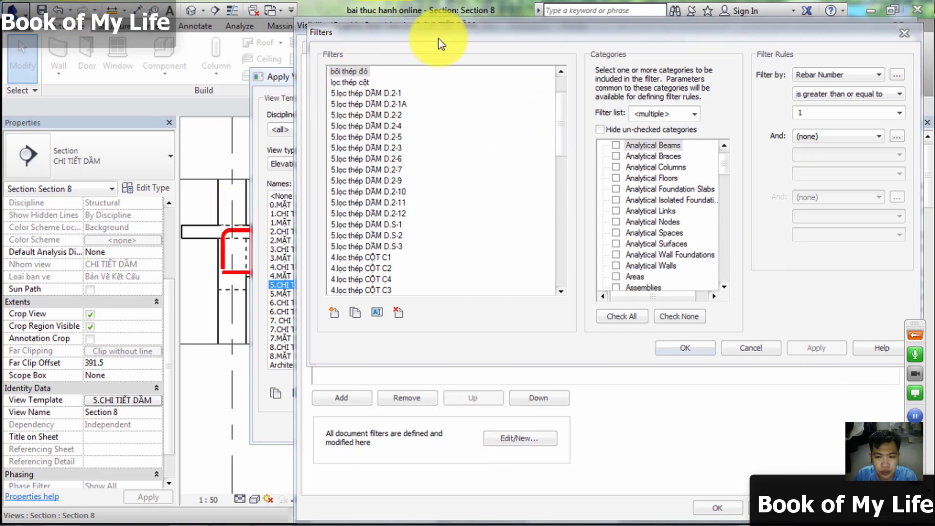
# - Review the Partition rule of 5.lọc thép DẦM D.2-6, then close the filters and overrides
pyautogui.scroll(-5, 532, 244)
pyautogui.scroll(8, 542, 119)
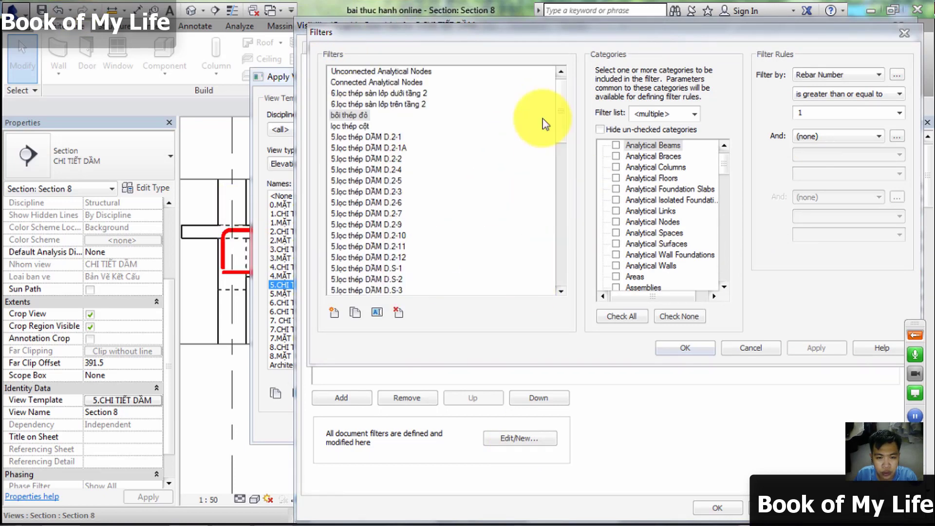
pyautogui.scroll(-6, 555, 165)
pyautogui.scroll(5, 560, 146)
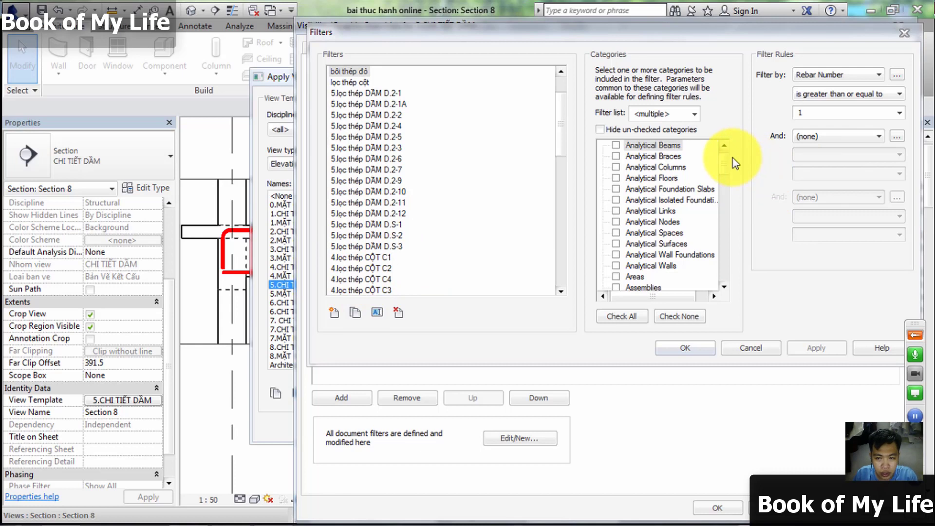
pyautogui.scroll(-10, 710, 261)
pyautogui.scroll(-5, 658, 234)
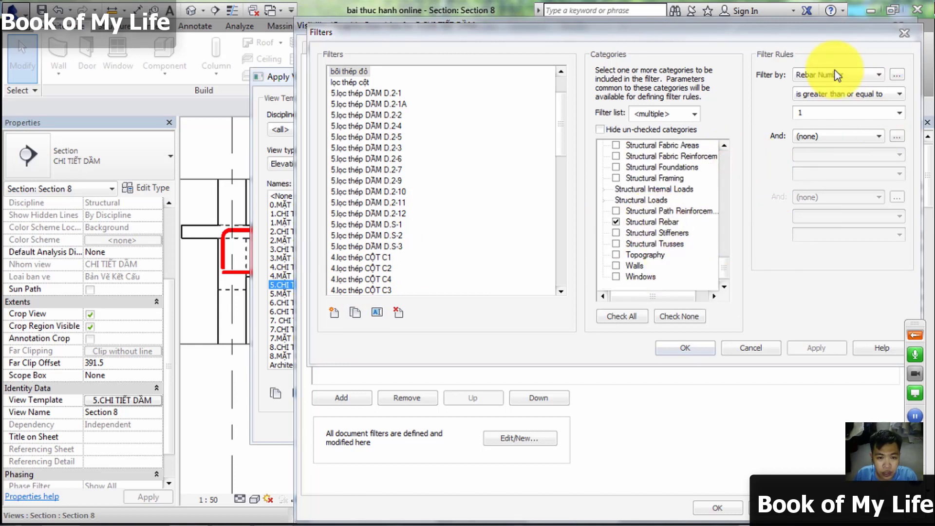
pyautogui.click(385, 159)
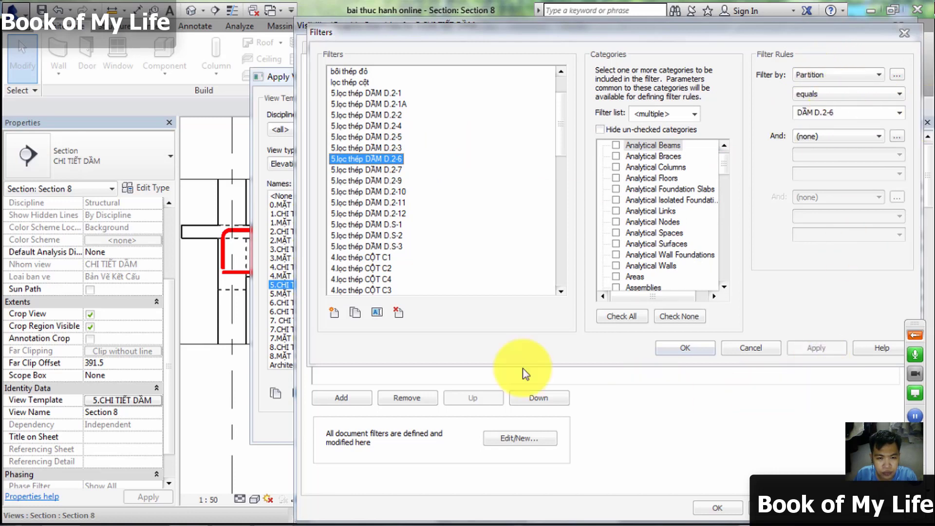
pyautogui.press('Return')
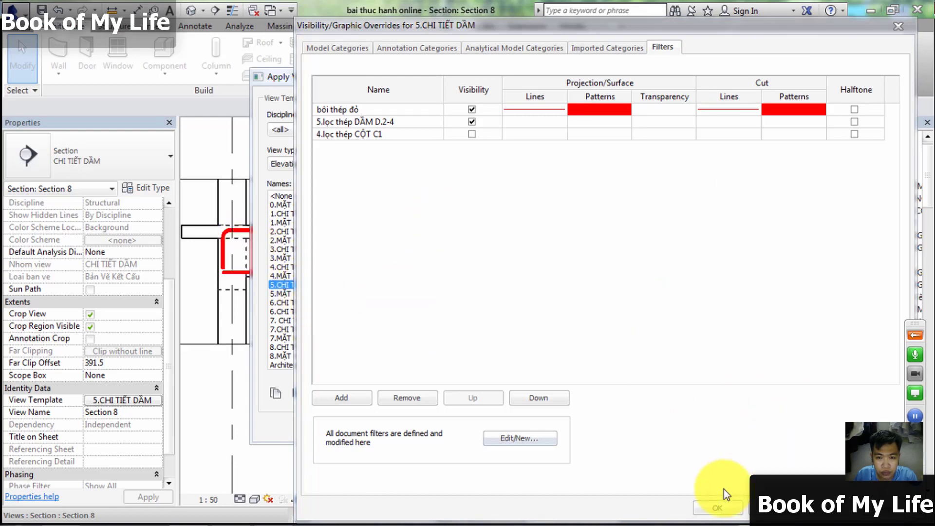
pyautogui.click(719, 508)
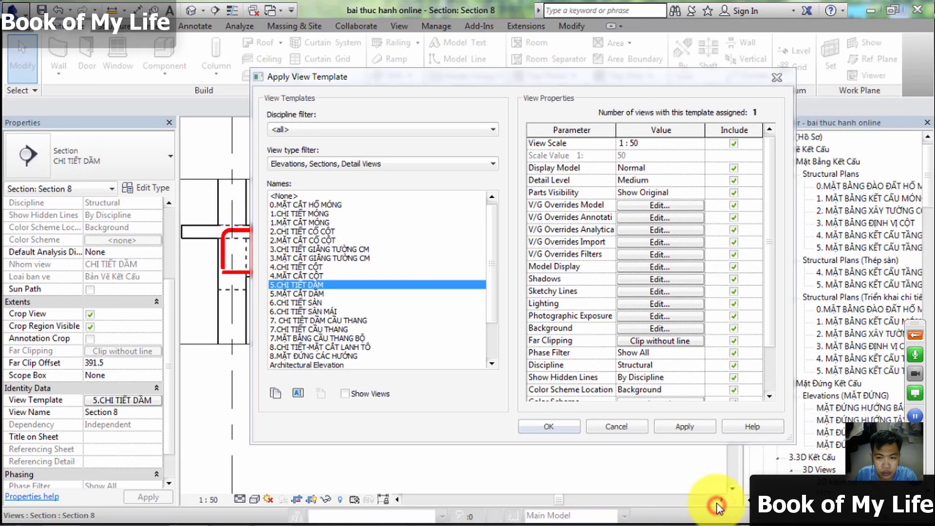
# - Apply 5.CHI TIẾT DẦM to Section 8, zoom out to see the red beam rebar, and reopen template settings
pyautogui.click(536, 426)
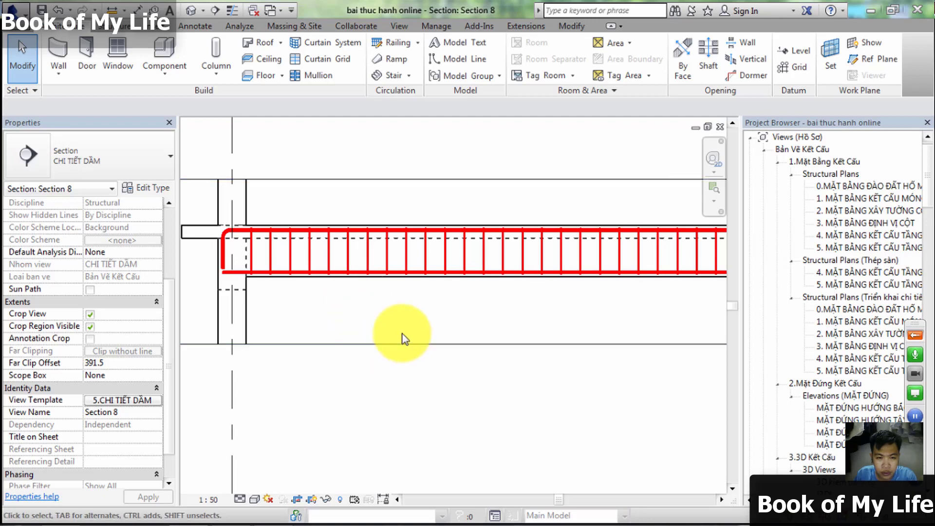
pyautogui.scroll(-2, 325, 256)
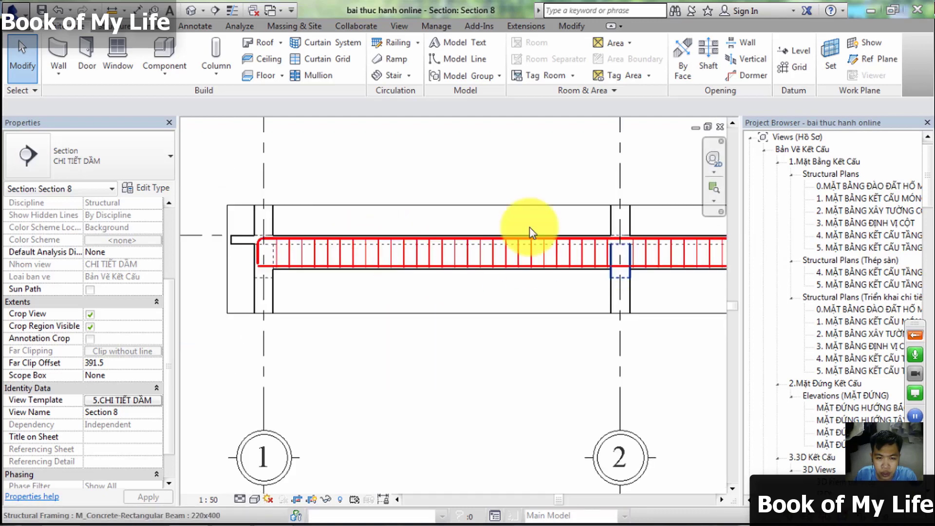
pyautogui.scroll(-2, 458, 242)
pyautogui.moveTo(550, 270); pyautogui.dragTo(445, 275, button='middle')
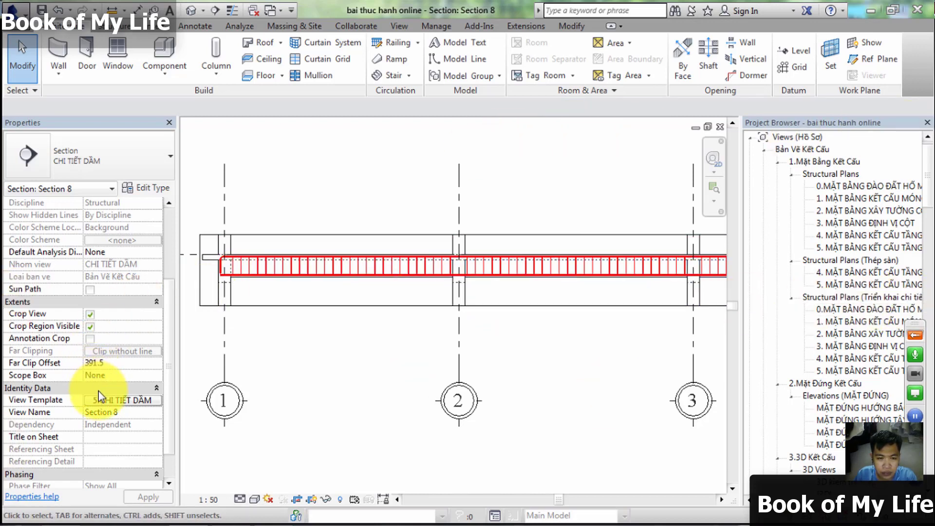
pyautogui.press('v')
pyautogui.press('v')
pyautogui.press('Escape')
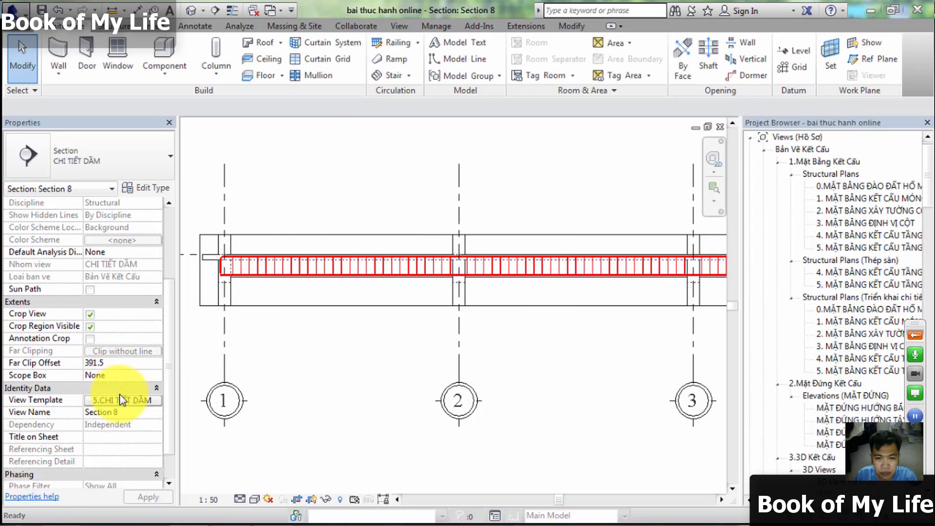
pyautogui.click(122, 399)
pyautogui.moveTo(624, 83); pyautogui.dragTo(716, 84)
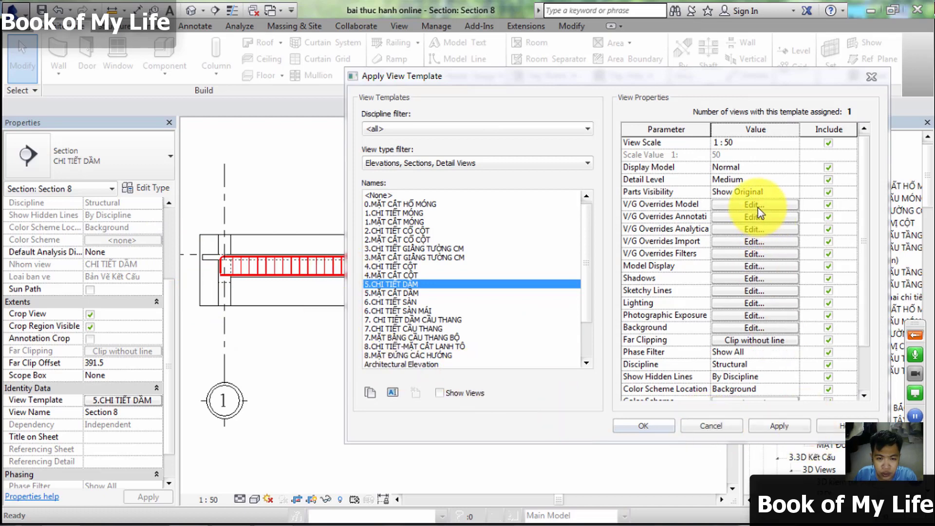
pyautogui.click(745, 254)
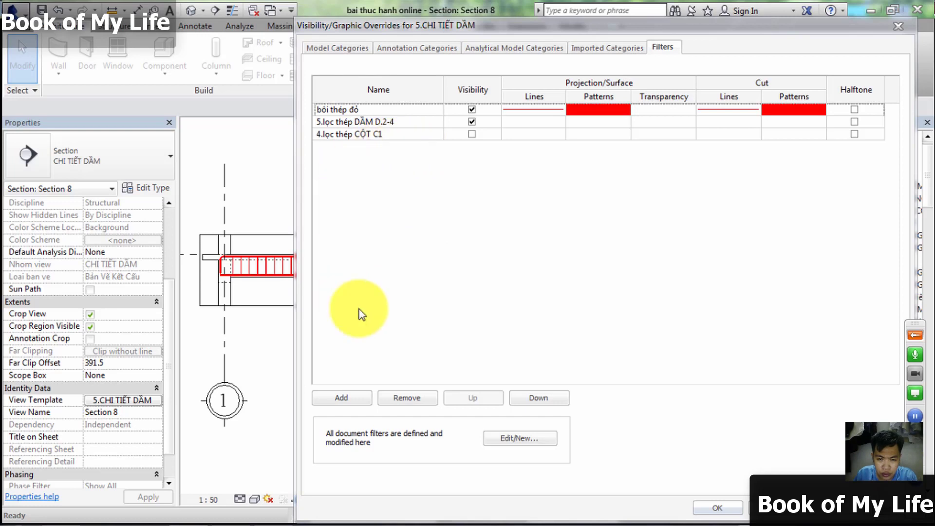
pyautogui.click(350, 397)
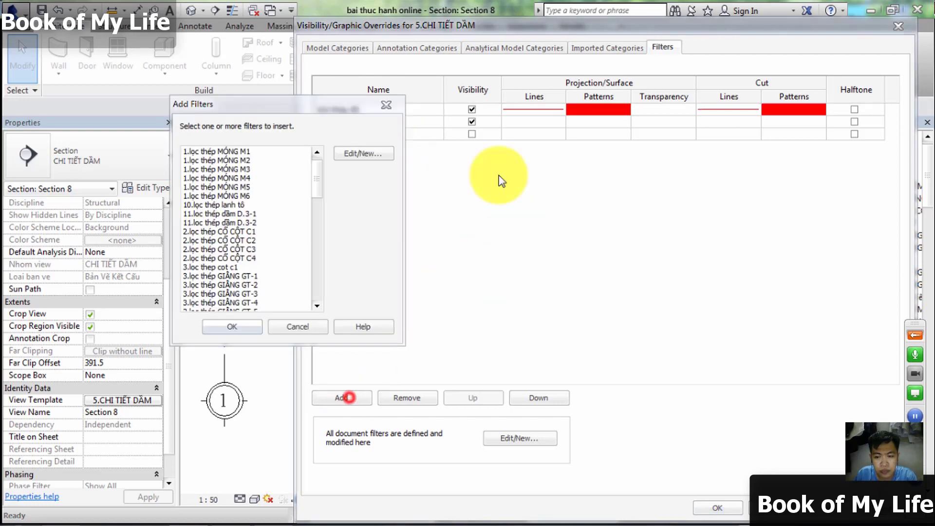
pyautogui.moveTo(340, 106); pyautogui.dragTo(681, 119)
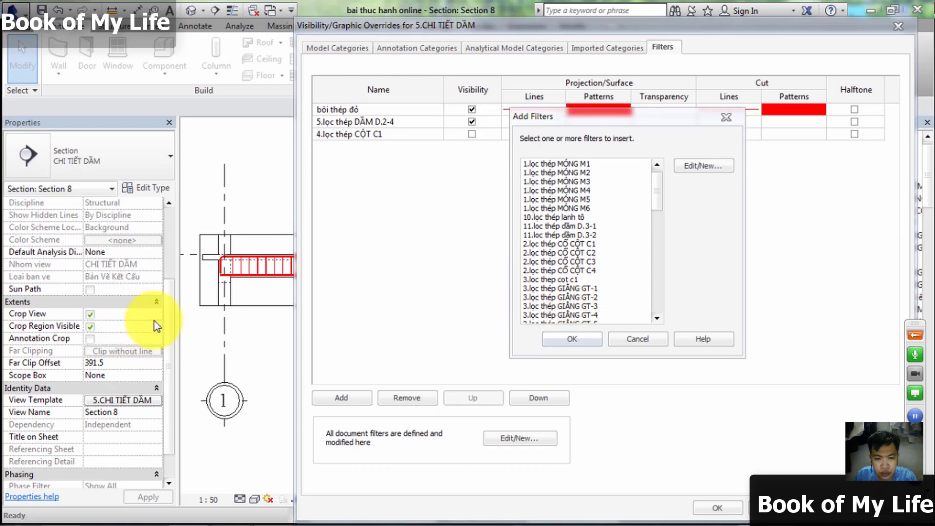
pyautogui.press('Escape')
pyautogui.press('Escape')
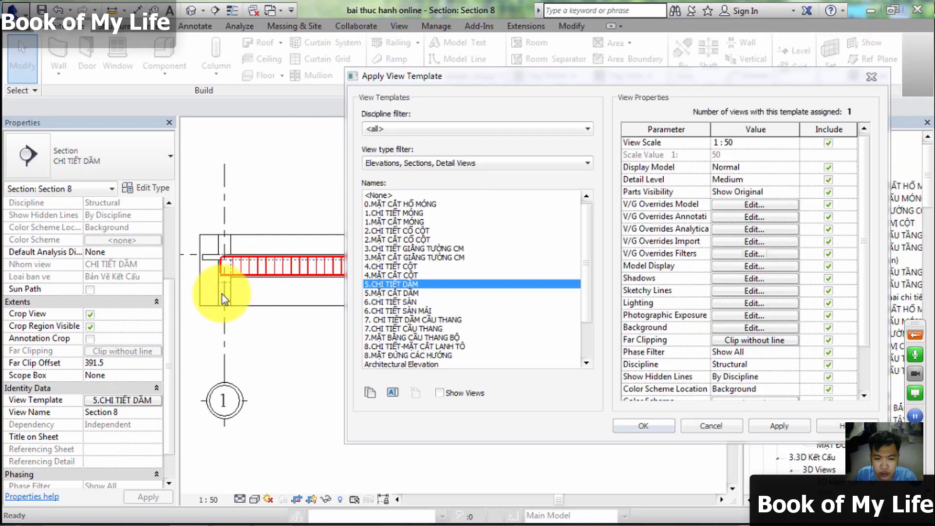
pyautogui.press('Escape')
pyautogui.scroll(2, 221, 292)
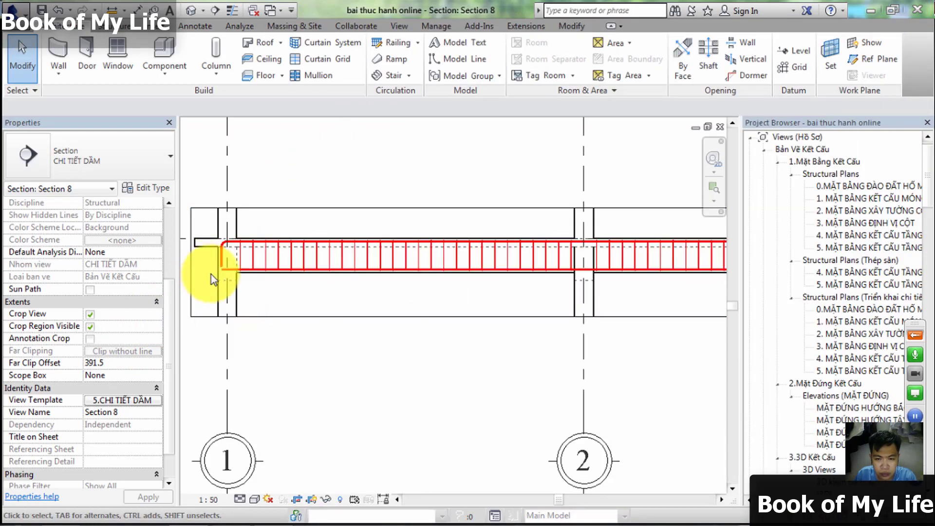
pyautogui.scroll(-1, 396, 308)
pyautogui.scroll(-2, 490, 287)
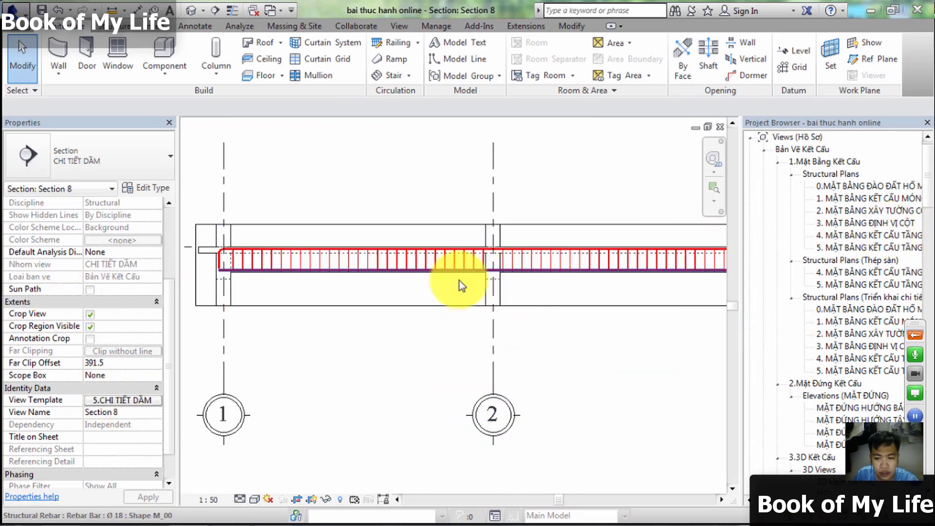
pyautogui.scroll(-1, 460, 281)
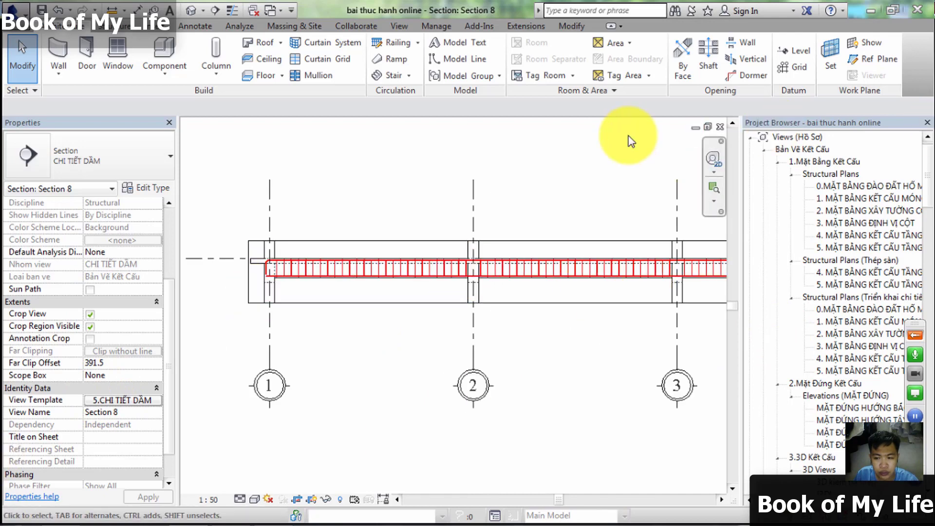
pyautogui.scroll(1, 512, 234)
pyautogui.moveTo(448, 278)
pyautogui.mouseDown(button='middle')
pyautogui.moveTo(573, 328)
pyautogui.moveTo(618, 317)
pyautogui.mouseUp(button='middle')
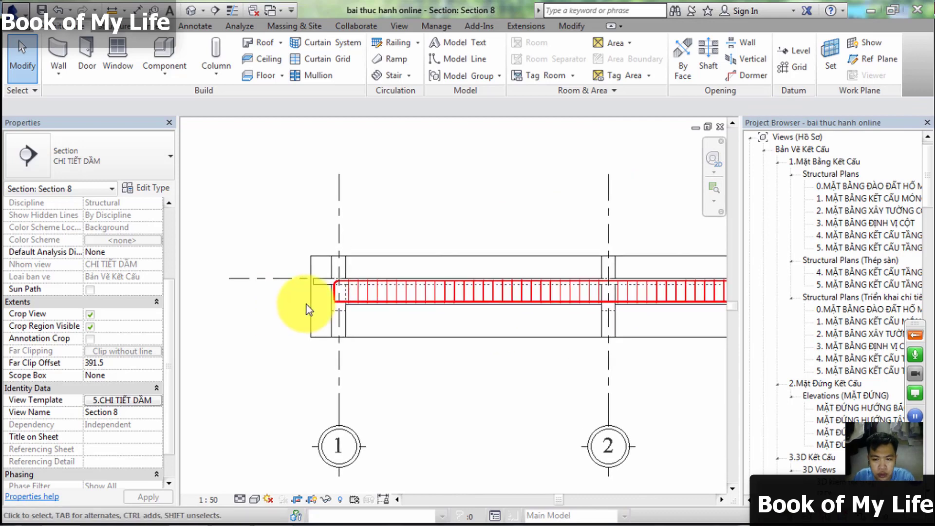
pyautogui.scroll(1, 341, 297)
pyautogui.scroll(1, 423, 286)
pyautogui.scroll(1, 389, 266)
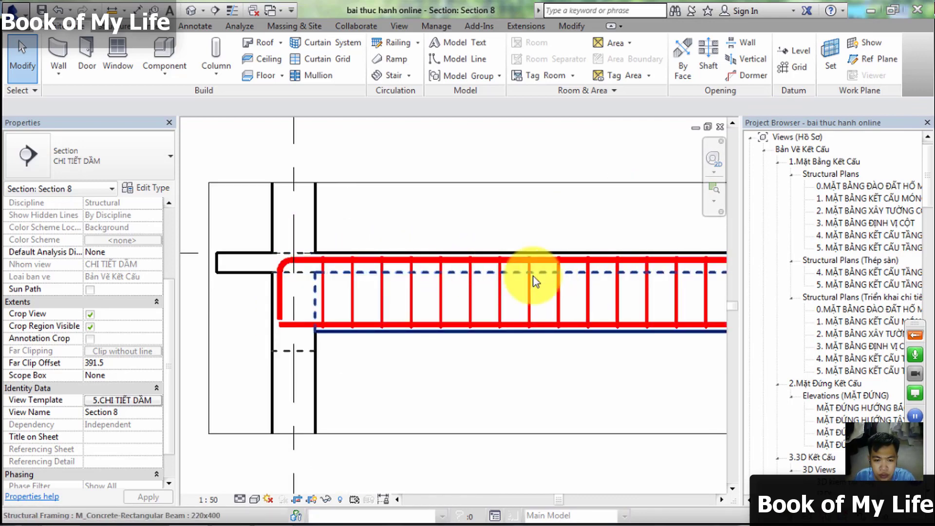
pyautogui.click(125, 399)
pyautogui.press('Escape')
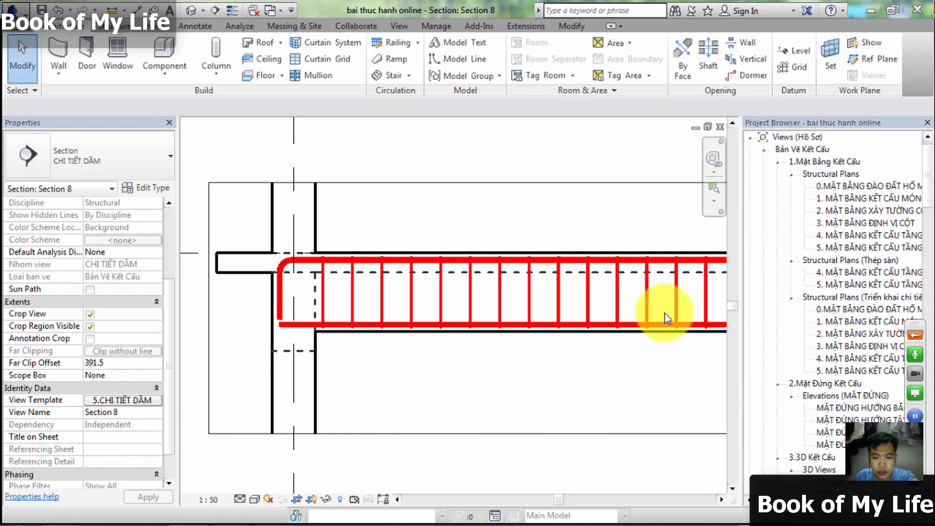
pyautogui.scroll(-3, 317, 241)
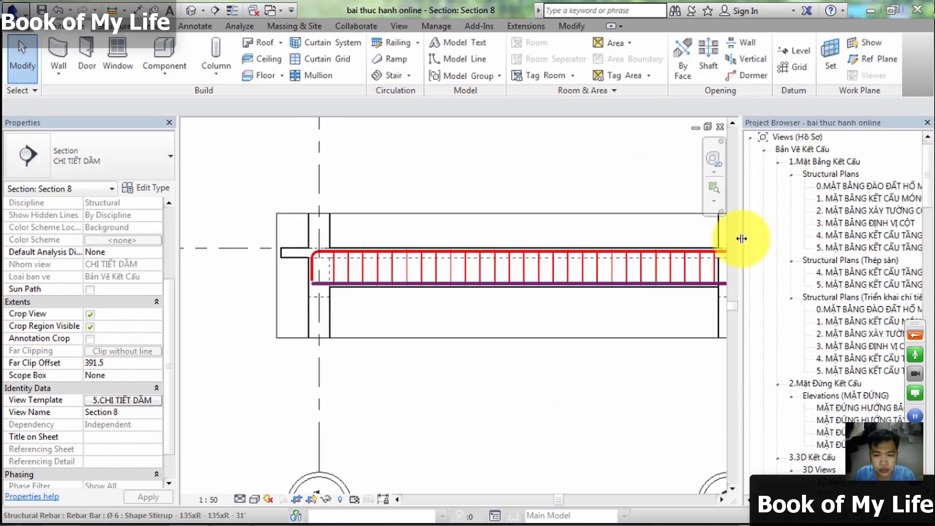
pyautogui.scroll(-2, 431, 238)
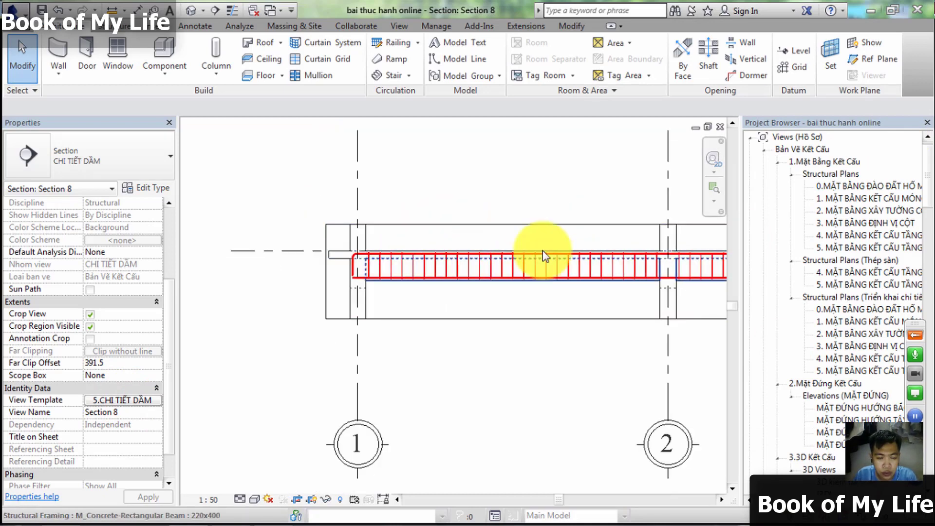
pyautogui.scroll(-1, 507, 273)
pyautogui.moveTo(511, 290); pyautogui.dragTo(482, 315, button='middle')
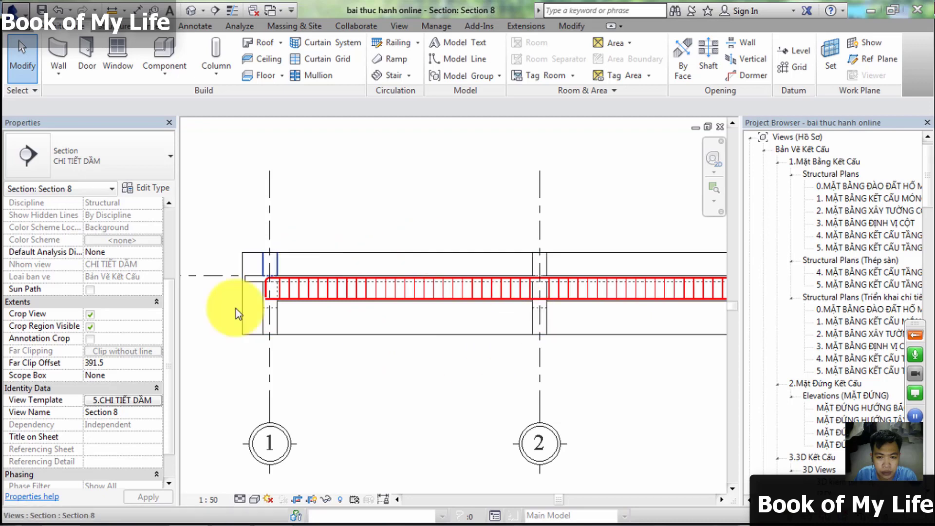
pyautogui.scroll(-1, 409, 349)
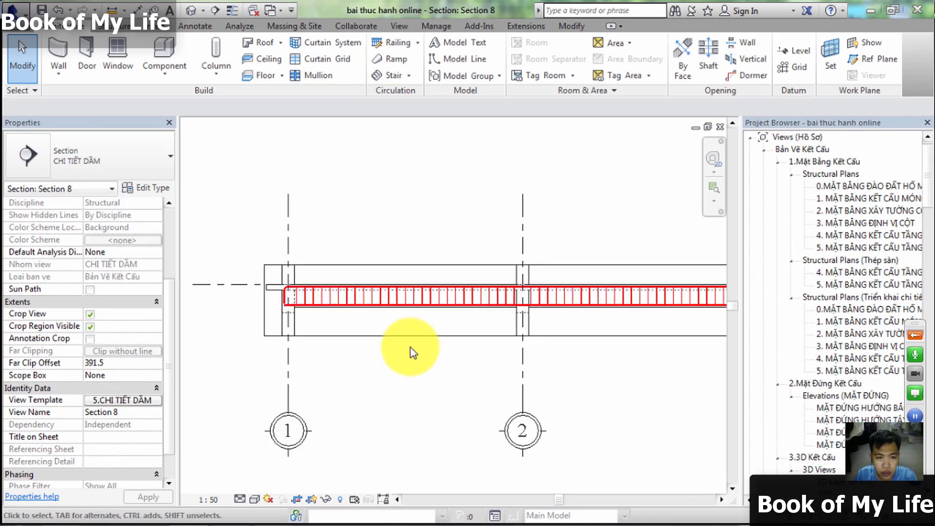
pyautogui.scroll(-1, 517, 317)
pyautogui.scroll(-2, 429, 310)
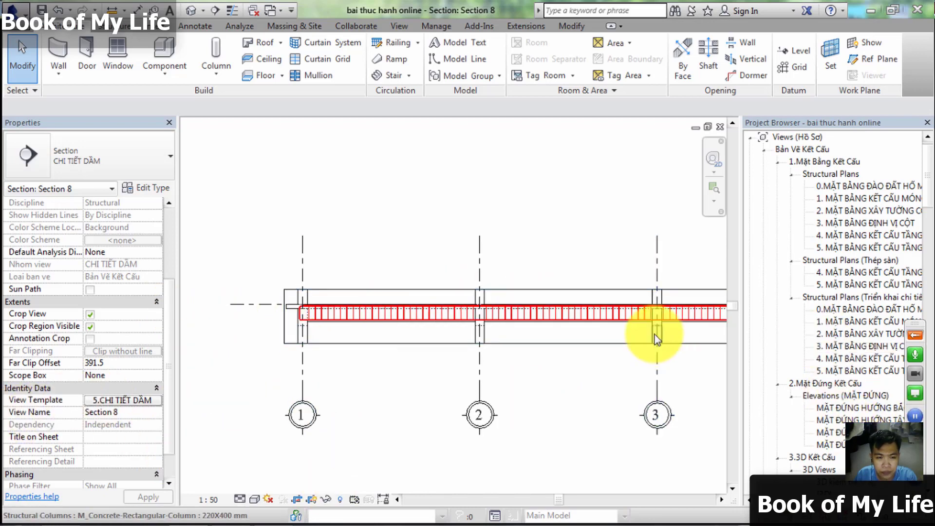
pyautogui.moveTo(652, 334); pyautogui.dragTo(509, 340, button='middle')
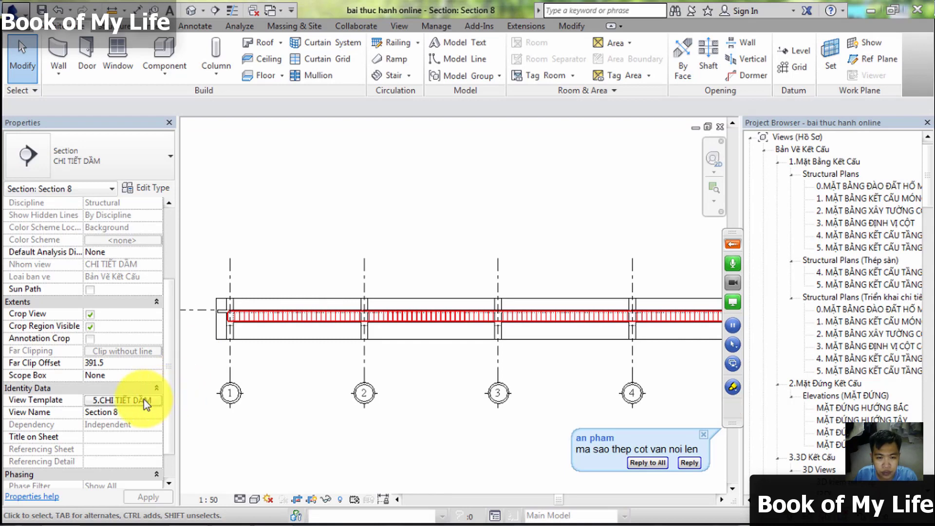
# - Reopen the 5.CHI TIẾT DẦM Filters overrides, review the filter definitions, and confirm the Add filter list
pyautogui.click(125, 403)
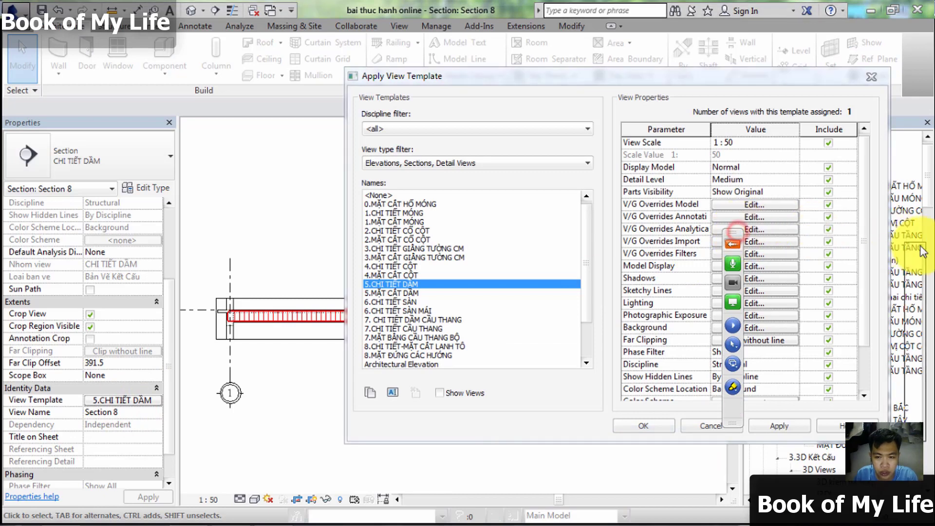
pyautogui.click(757, 203)
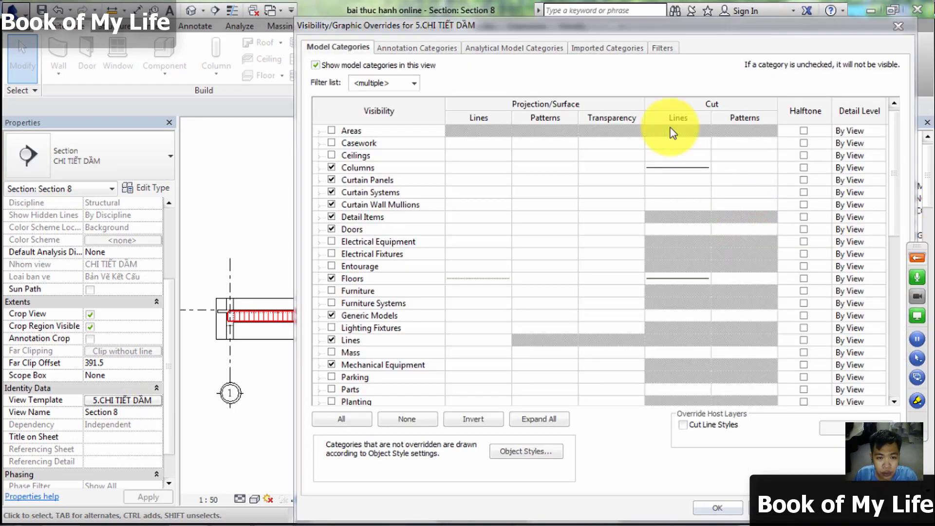
pyautogui.click(658, 48)
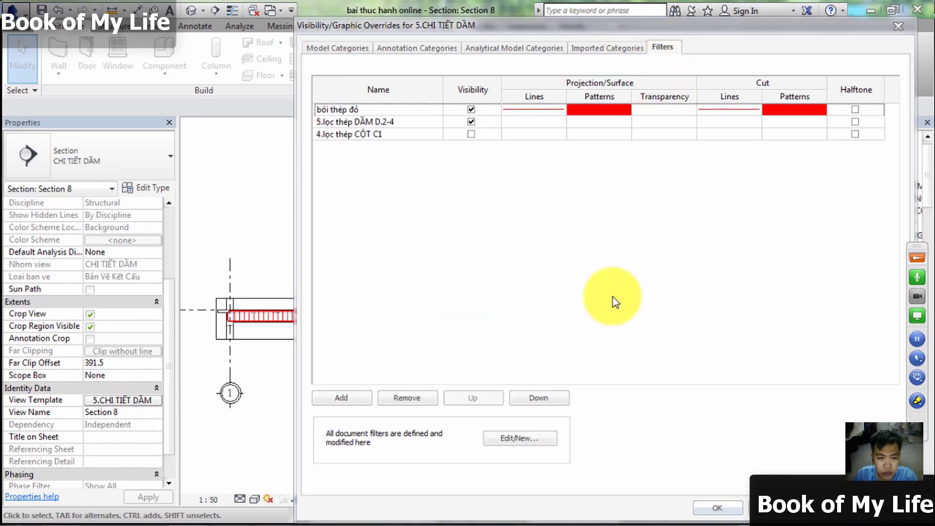
pyautogui.click(541, 438)
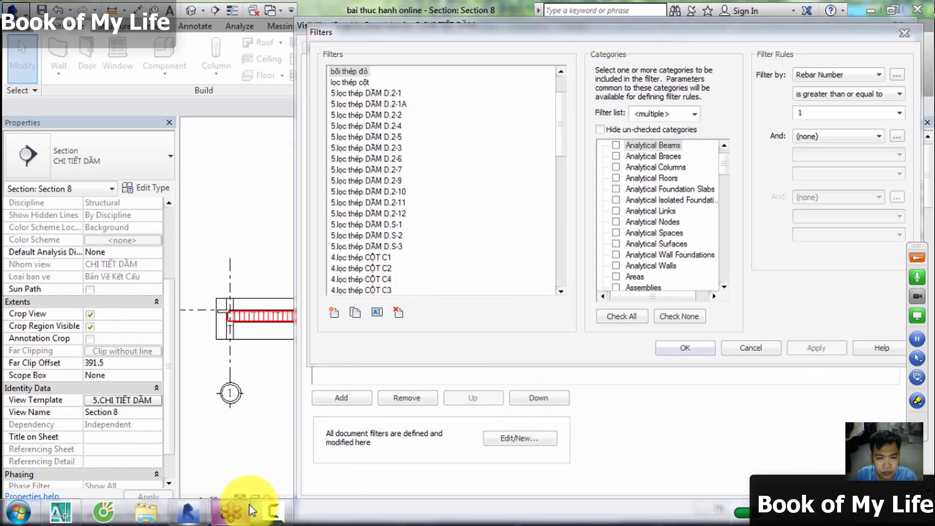
pyautogui.click(297, 501)
pyautogui.click(583, 416)
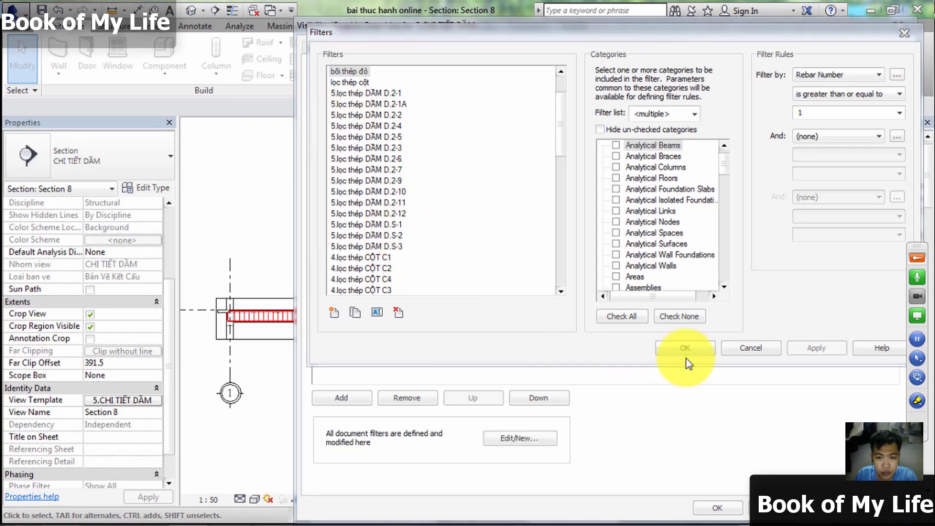
pyautogui.click(702, 348)
pyautogui.click(341, 399)
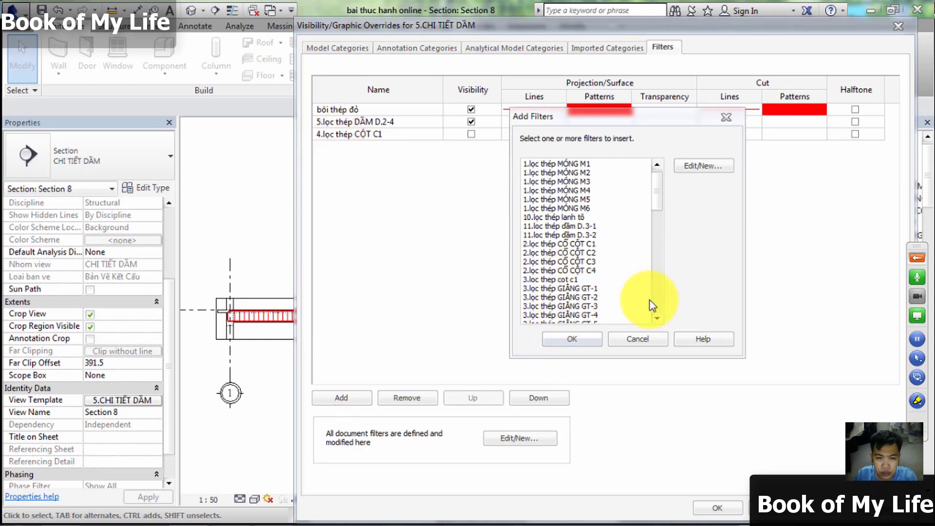
pyautogui.click(588, 340)
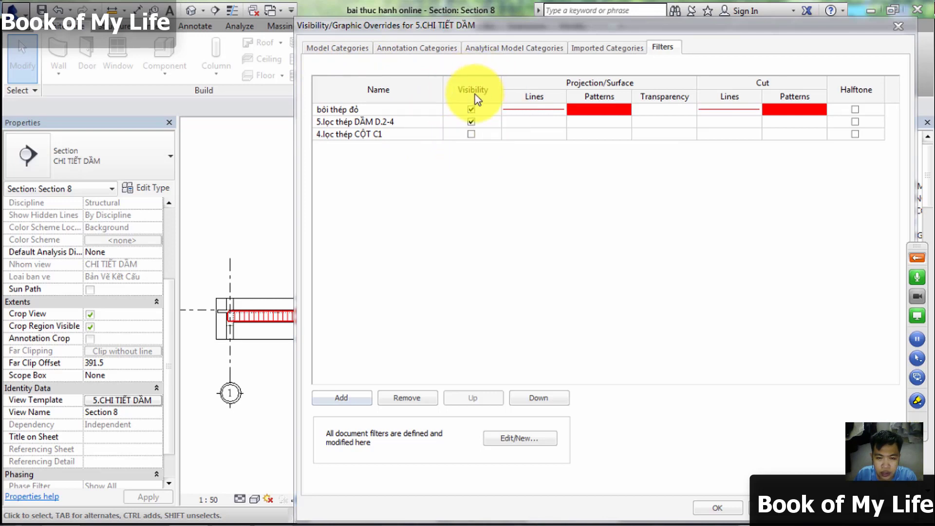
pyautogui.click(471, 133)
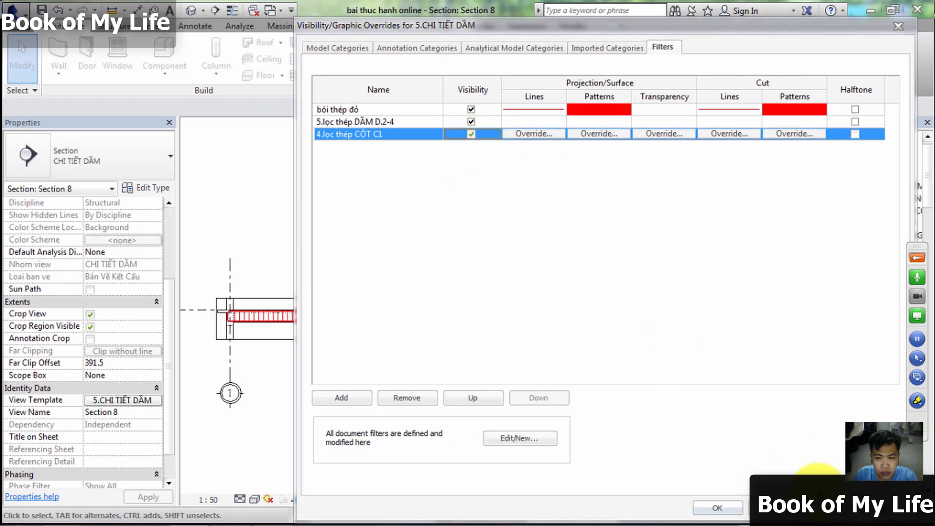
pyautogui.click(824, 507)
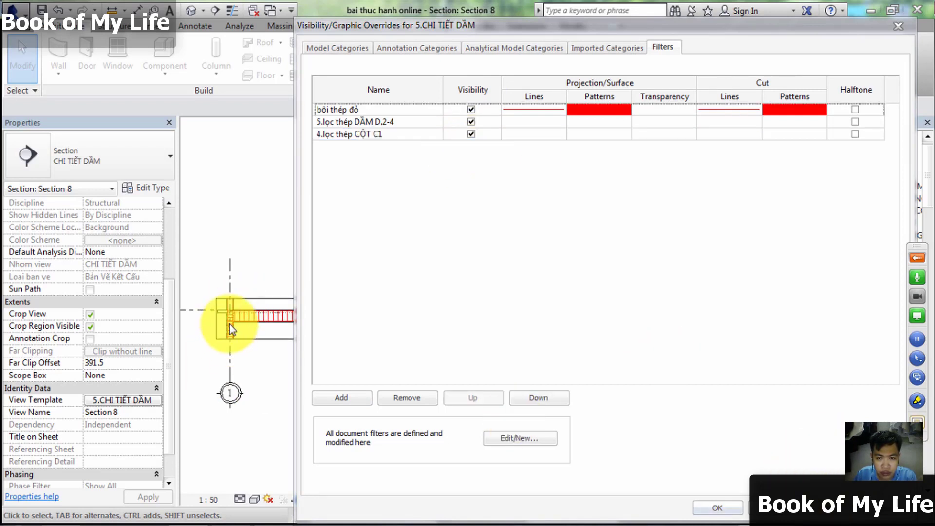
pyautogui.click(471, 134)
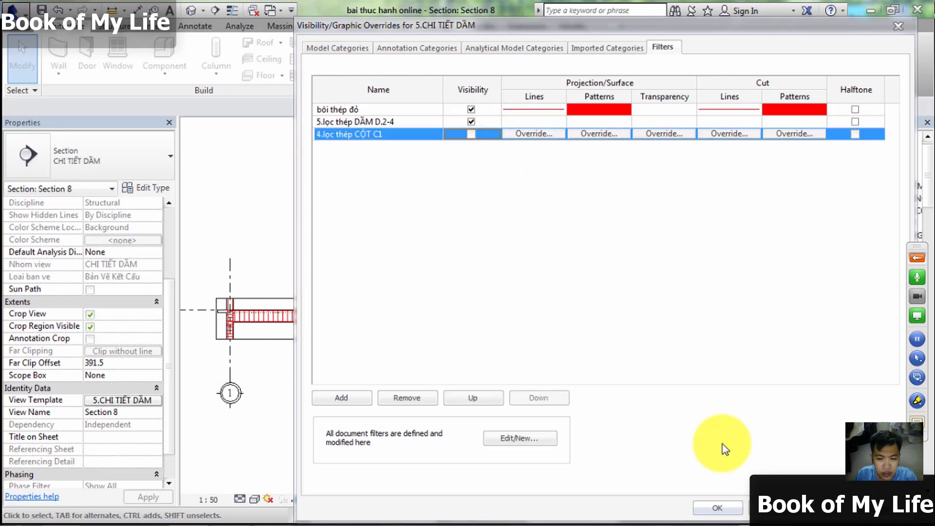
pyautogui.click(825, 508)
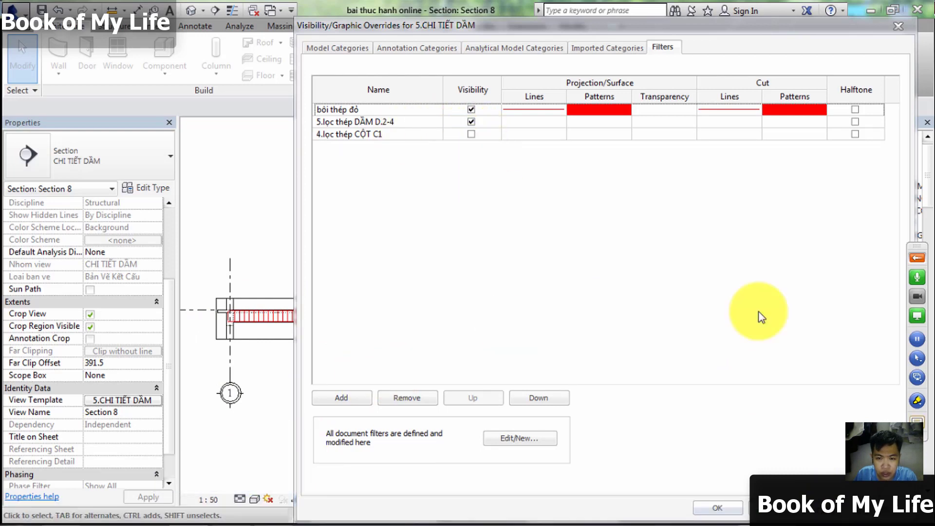
# - Confirm the overrides and View Template dialogs, returning to Section 8 with only red beam rebar
pyautogui.click(912, 403)
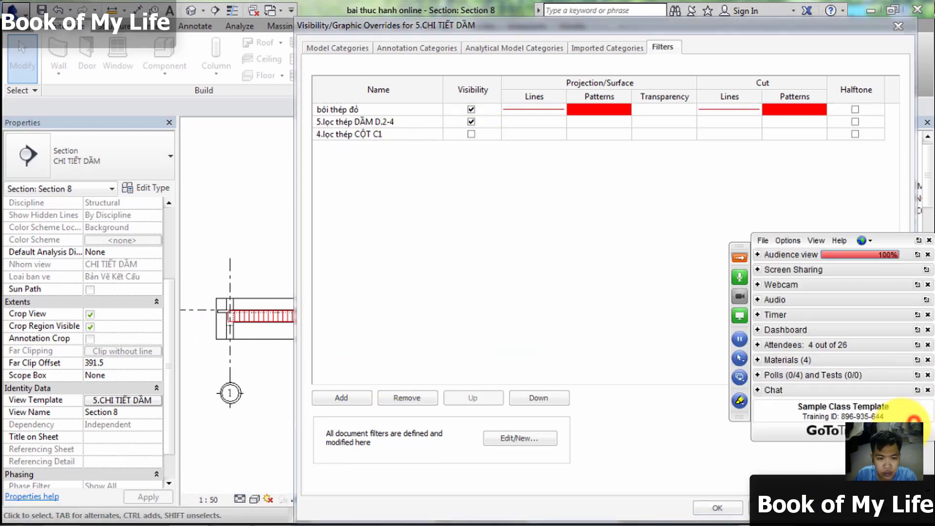
pyautogui.click(762, 391)
pyautogui.click(759, 389)
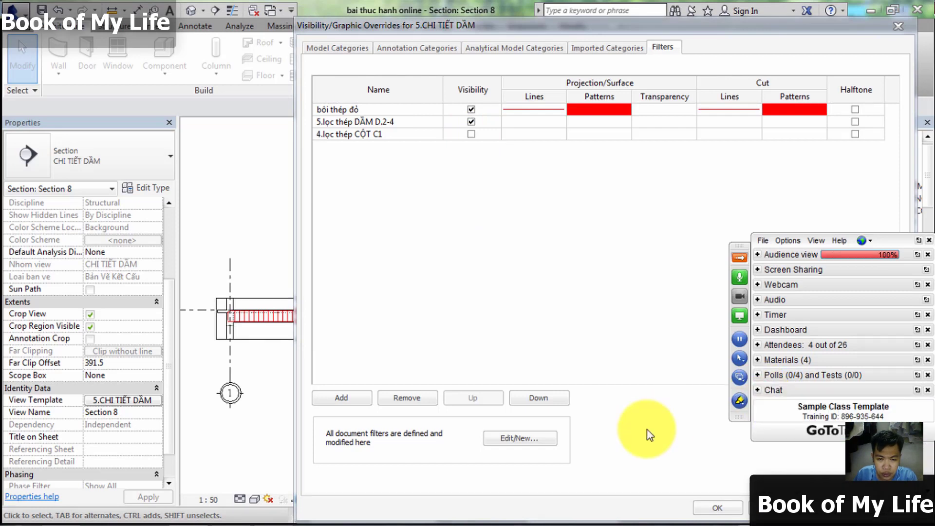
pyautogui.click(739, 256)
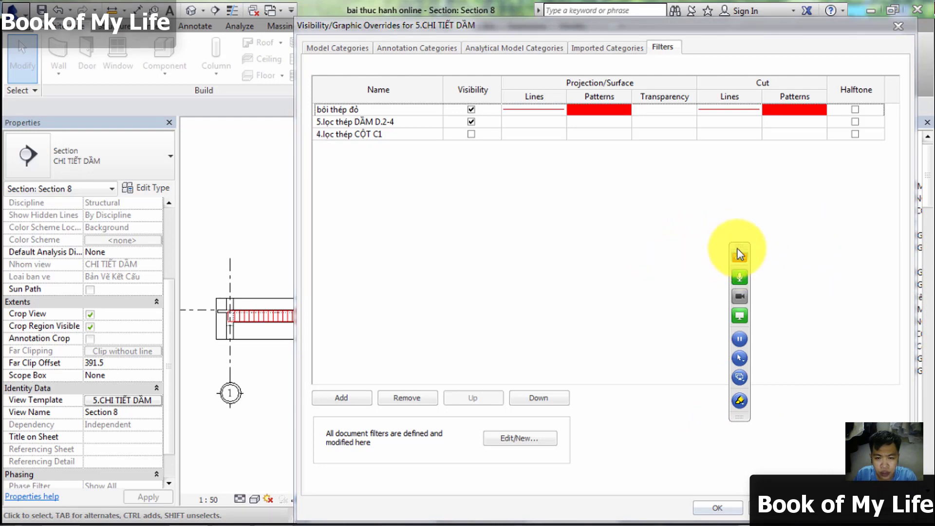
pyautogui.click(274, 518)
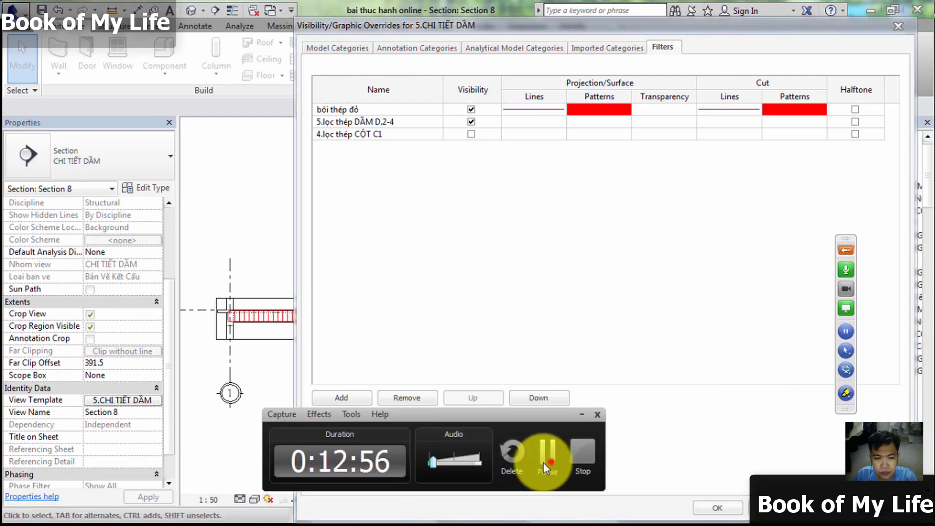
pyautogui.click(544, 464)
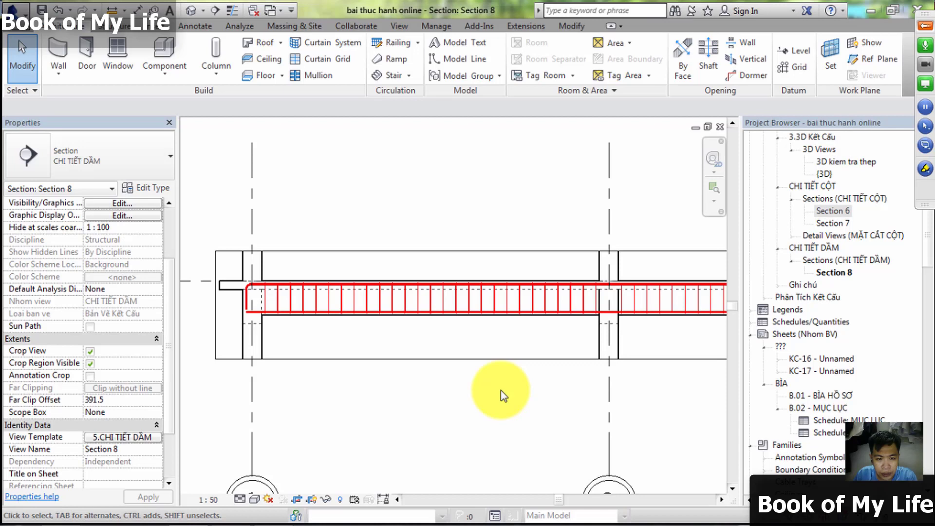
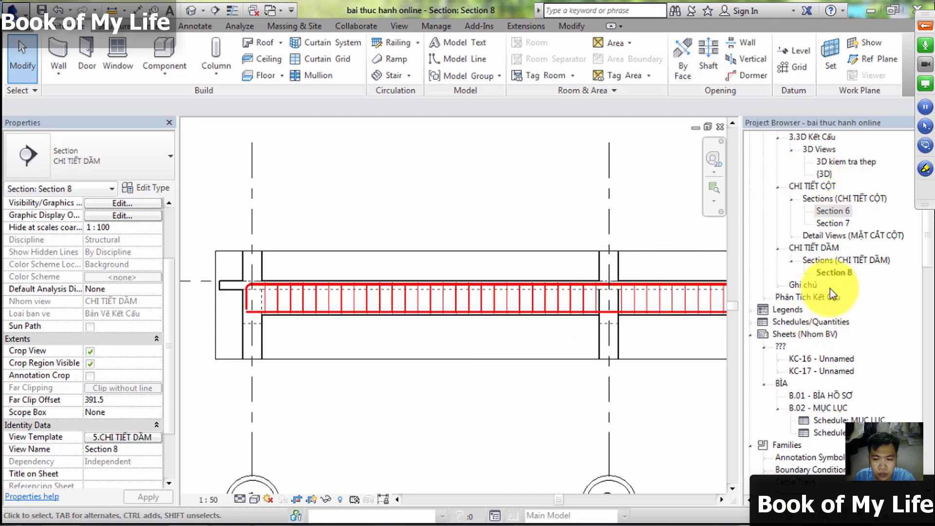
# - Select Section 8 and review the AutoCAD floor framing plan for the beam's label
pyautogui.click(836, 273)
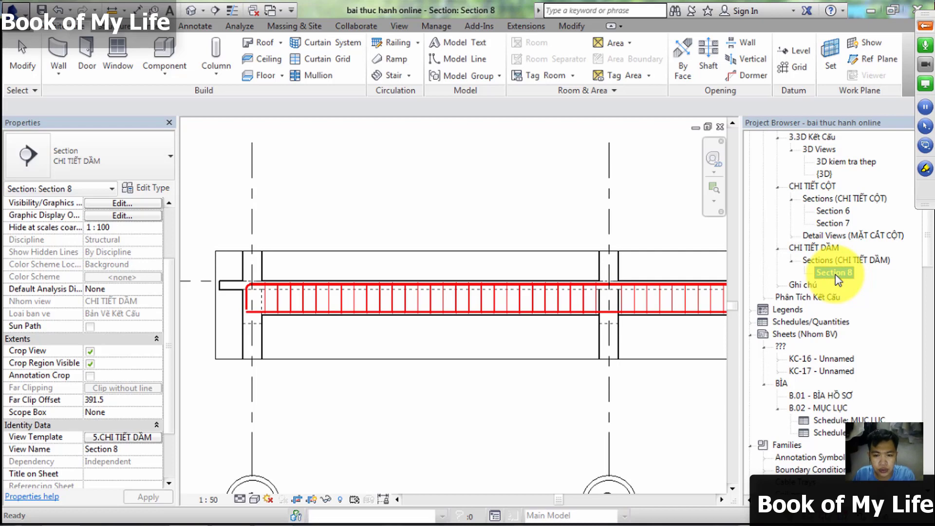
pyautogui.click(925, 193)
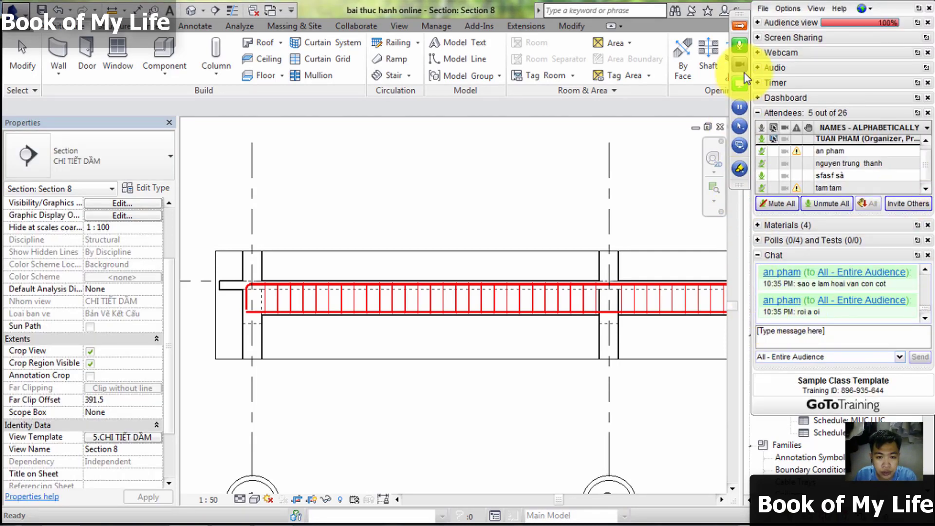
pyautogui.click(739, 25)
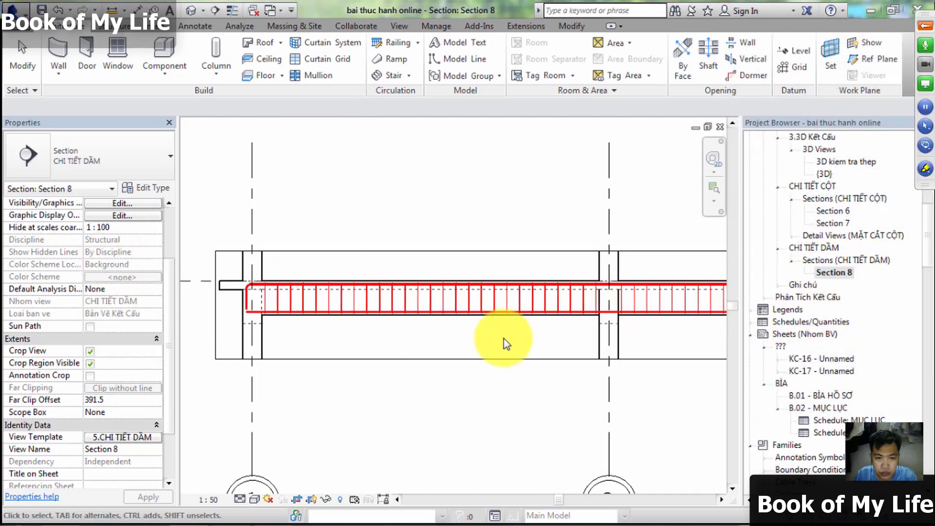
pyautogui.scroll(-3, 418, 385)
pyautogui.moveTo(619, 396); pyautogui.dragTo(461, 399, button='middle')
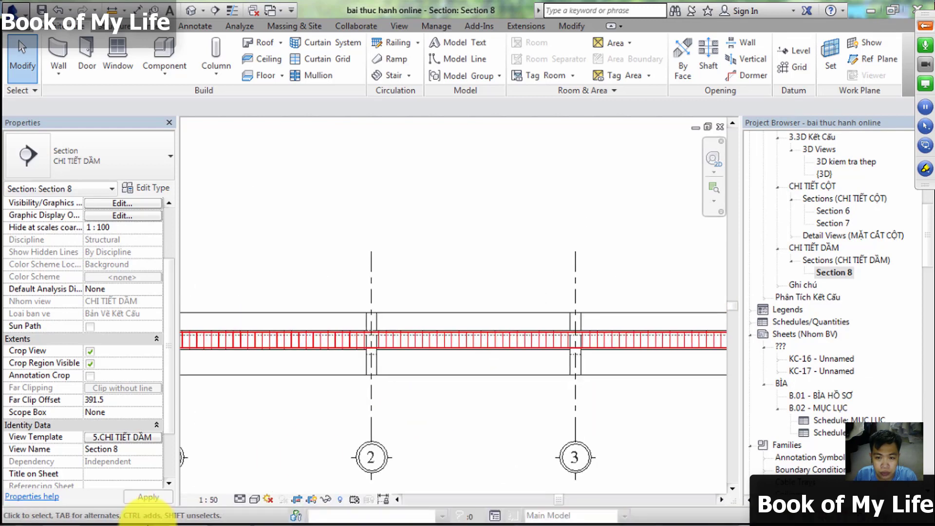
pyautogui.click(60, 511)
pyautogui.scroll(-2, 407, 271)
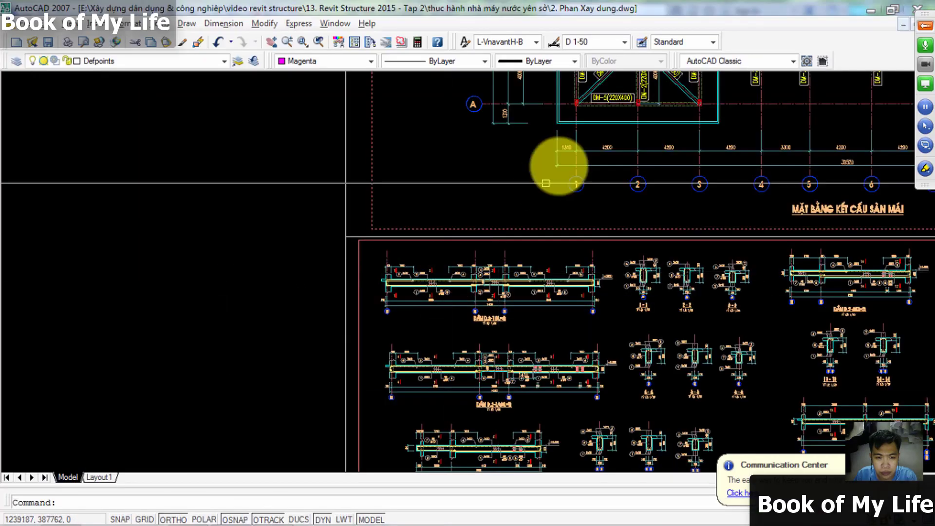
pyautogui.moveTo(557, 161)
pyautogui.mouseDown(button='middle')
pyautogui.moveTo(423, 354)
pyautogui.moveTo(407, 271)
pyautogui.mouseUp(button='middle')
pyautogui.moveTo(487, 214)
pyautogui.mouseDown(button='middle')
pyautogui.moveTo(445, 370)
pyautogui.moveTo(538, 374)
pyautogui.mouseUp(button='middle')
pyautogui.scroll(3, 487, 236)
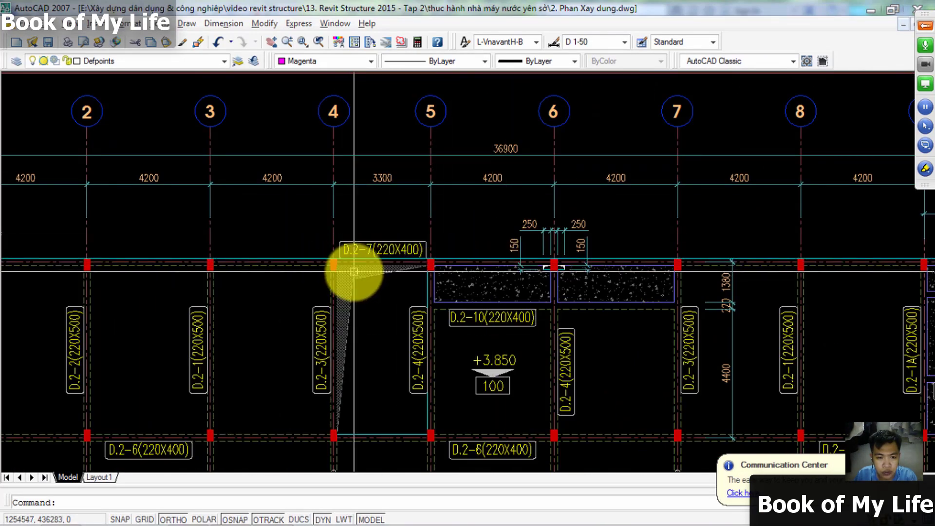
# - Rename the Section 8 view to 'DẦM D.2-7'
pyautogui.click(871, 10)
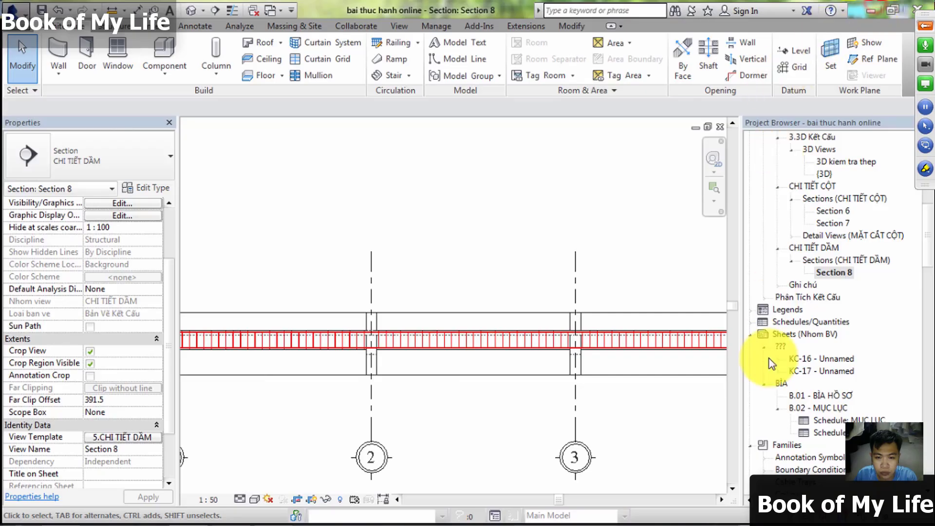
pyautogui.click(849, 275)
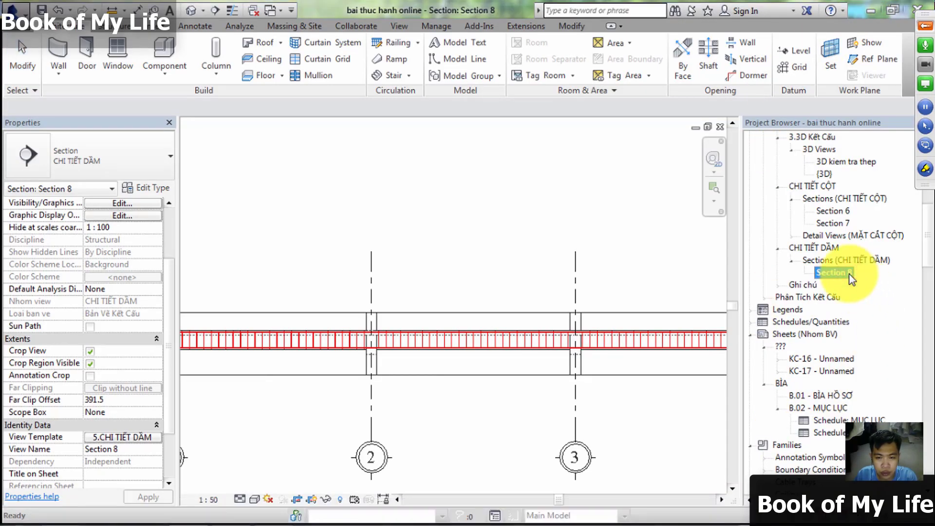
pyautogui.click(849, 276)
pyautogui.press('Escape')
pyautogui.click(841, 274)
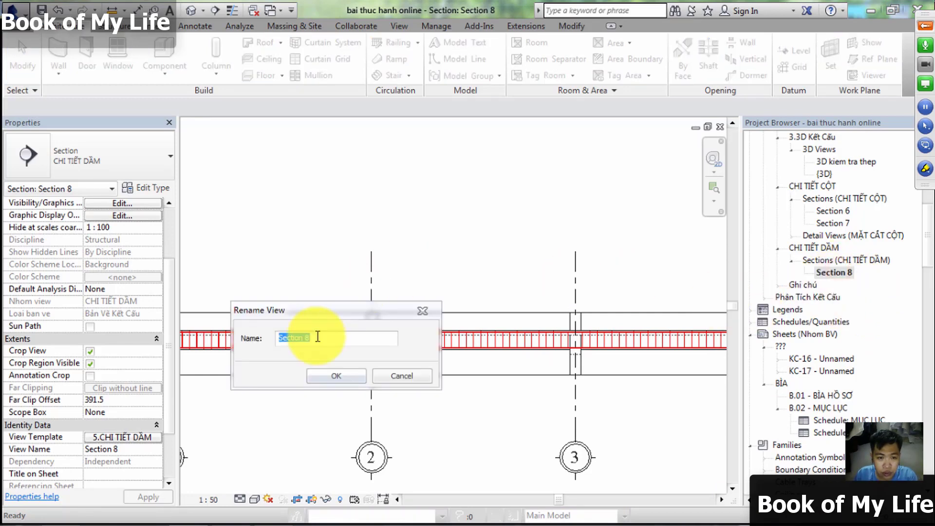
pyautogui.press('BackSpace')
pyautogui.write('DA')
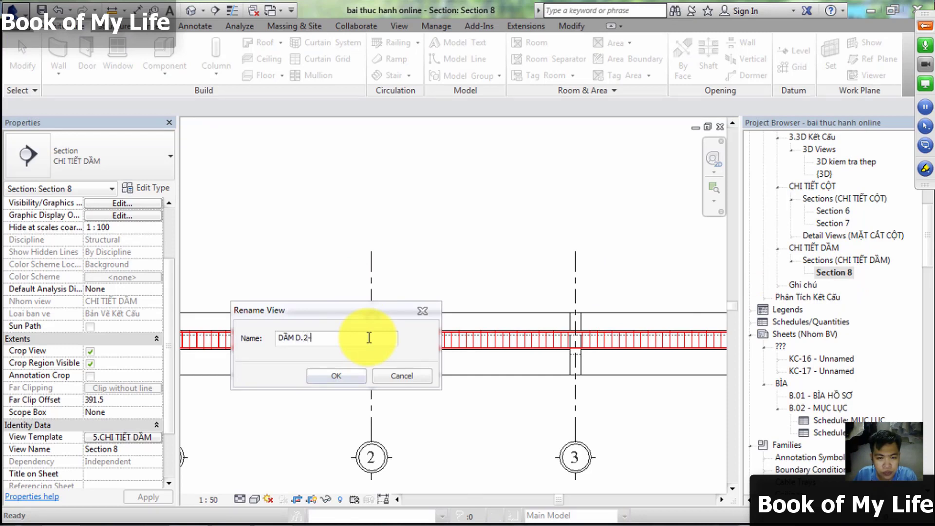
pyautogui.write('7')
pyautogui.click(335, 375)
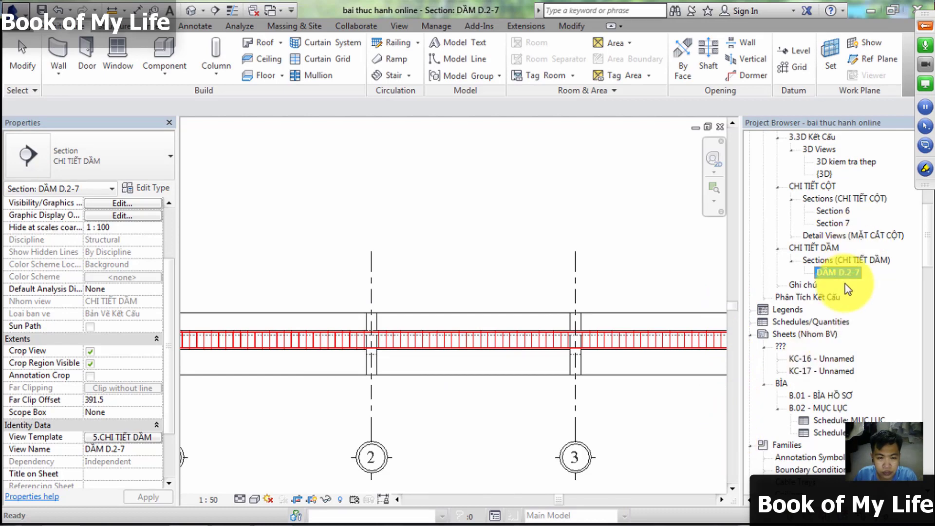
# - Open and close Section 7, then open Section 6 and inspect its column rebar
pyautogui.doubleClick(846, 223)
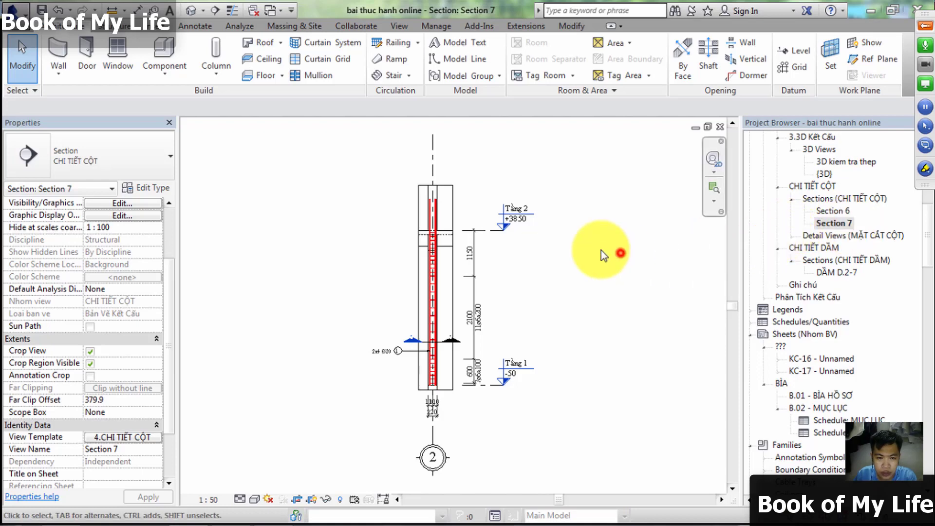
pyautogui.scroll(2, 419, 227)
pyautogui.scroll(2, 397, 198)
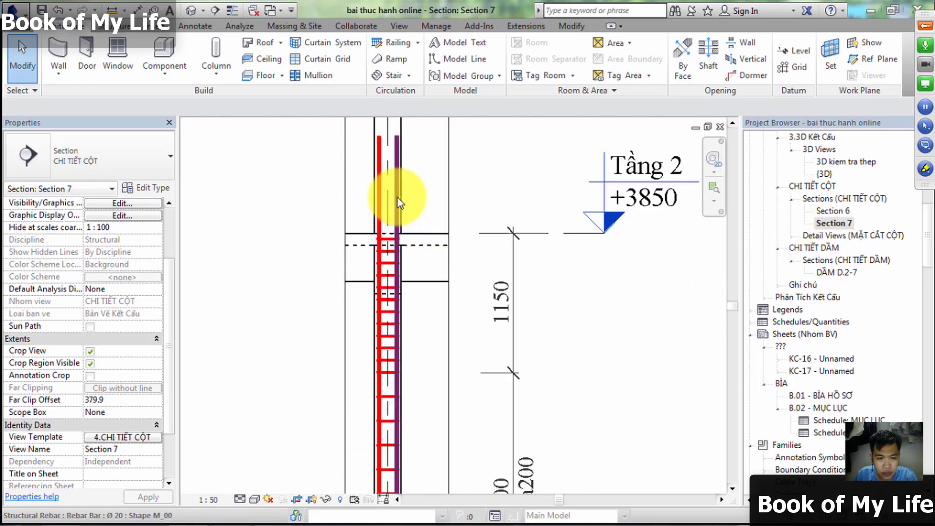
pyautogui.click(720, 127)
pyautogui.click(833, 211)
pyautogui.doubleClick(834, 210)
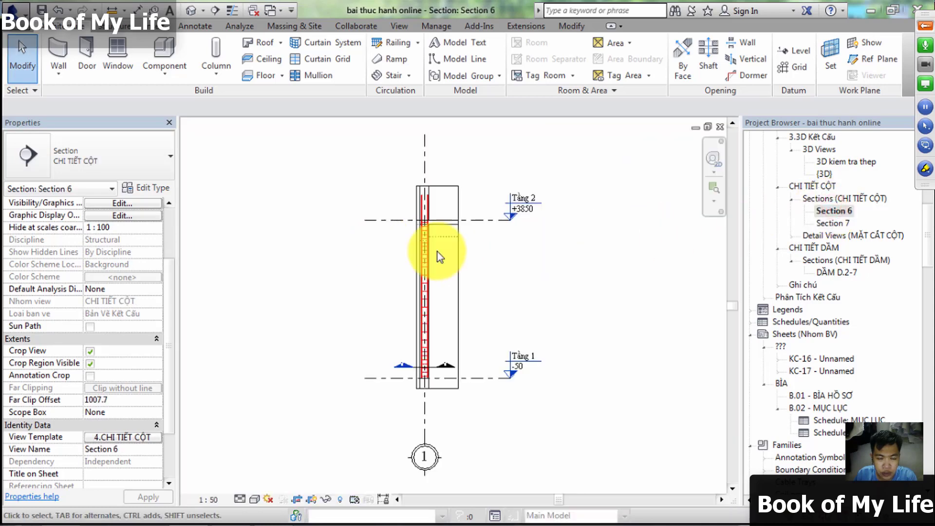
pyautogui.scroll(2, 433, 194)
pyautogui.scroll(1, 403, 218)
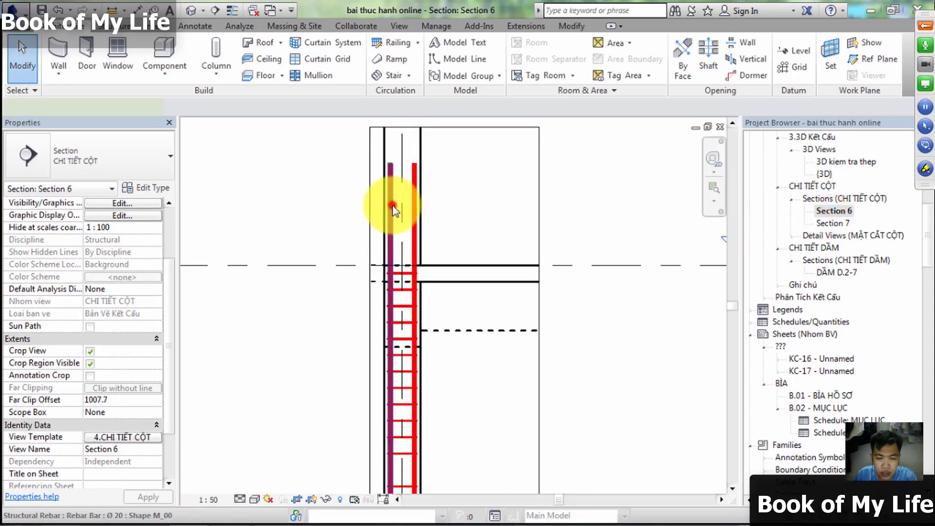
pyautogui.click(392, 209)
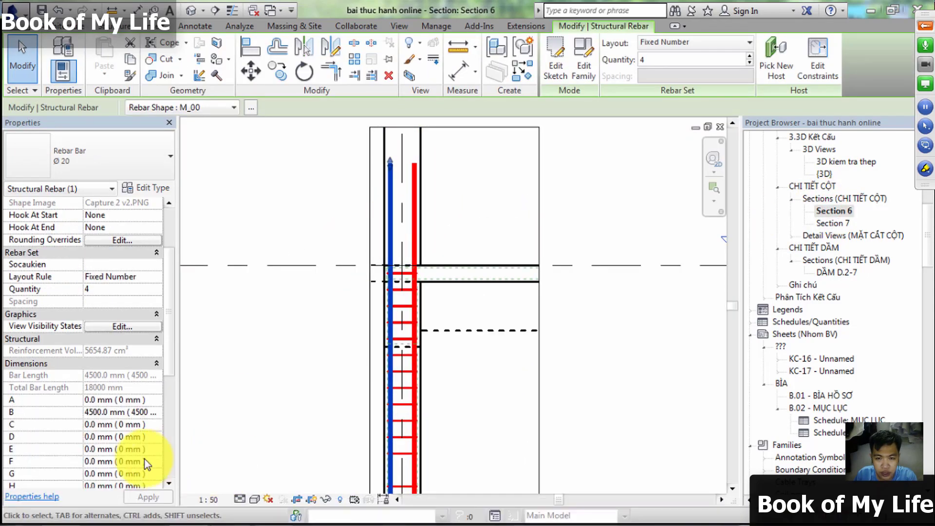
# - Compare with the AutoCAD drawing, then rename Section 6 to 'CỘT C1'
pyautogui.hotkey('alt', 'Tab')
pyautogui.scroll(-2, 307, 288)
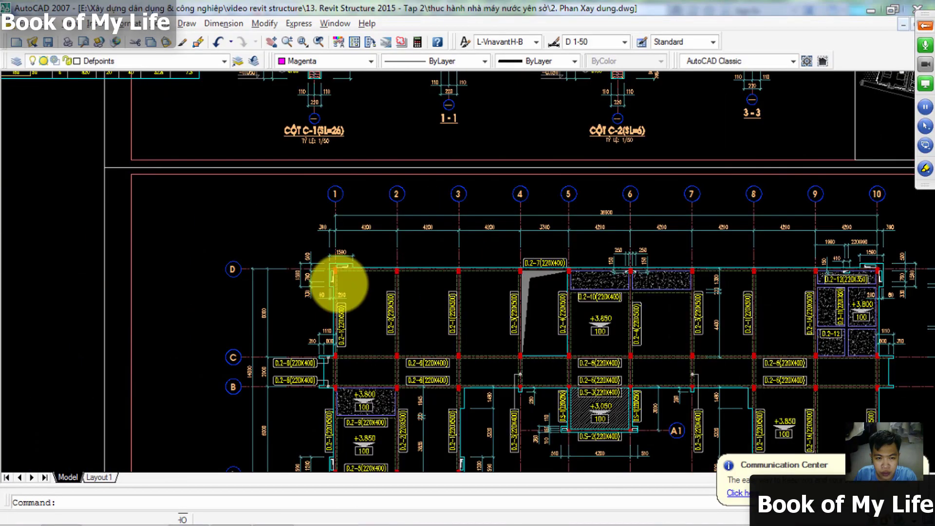
pyautogui.scroll(8, 339, 285)
pyautogui.scroll(-2, 350, 205)
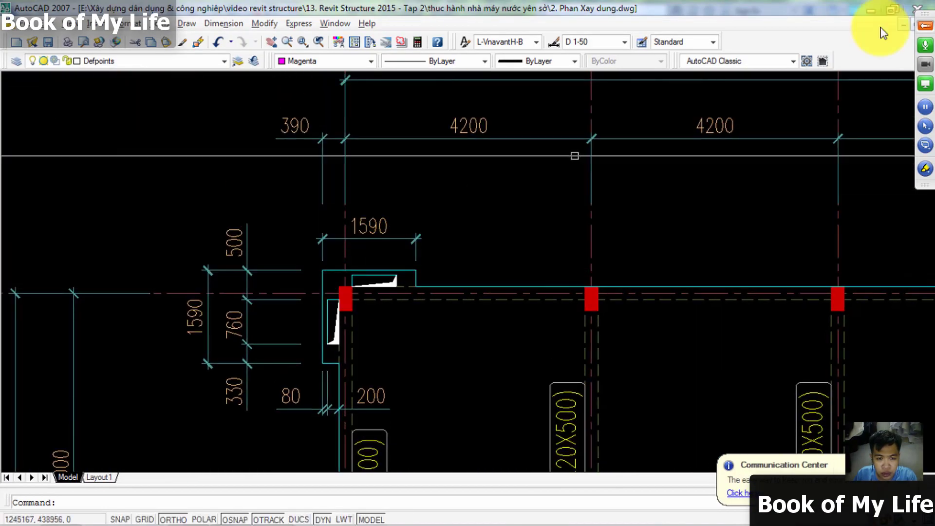
pyautogui.click(870, 10)
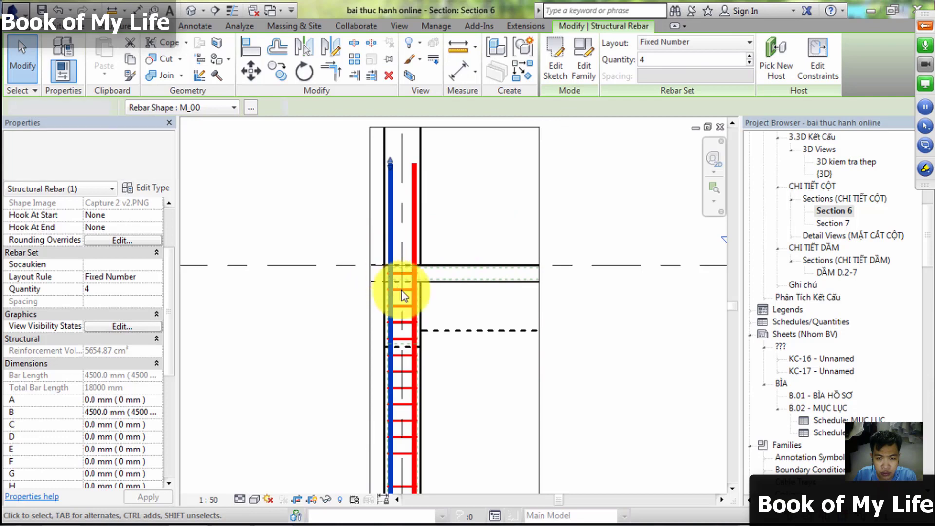
pyautogui.press('Escape')
pyautogui.click(834, 211)
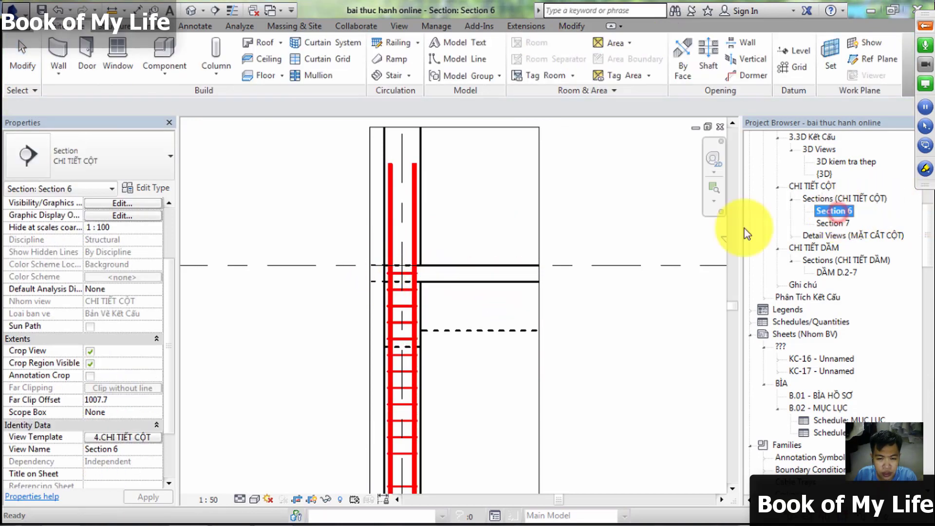
pyautogui.press('F2')
pyautogui.write('CỘT C1')
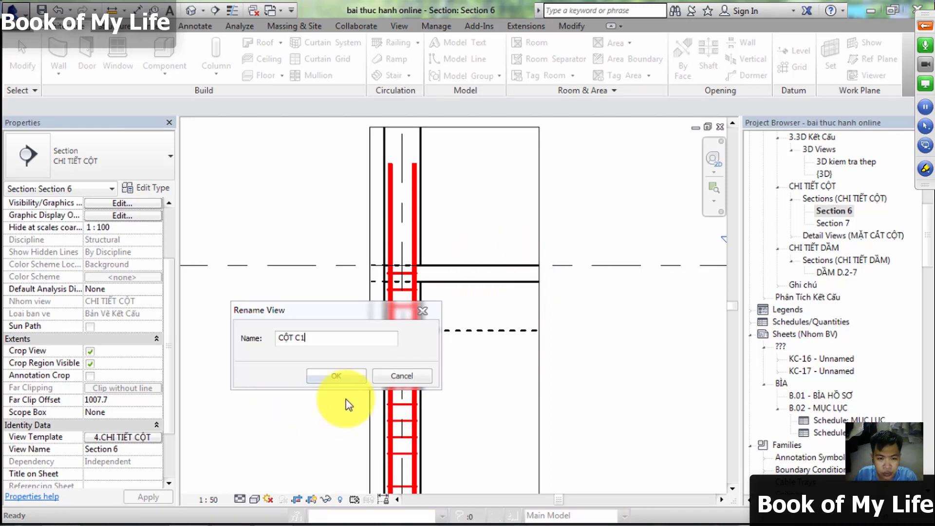
pyautogui.click(348, 377)
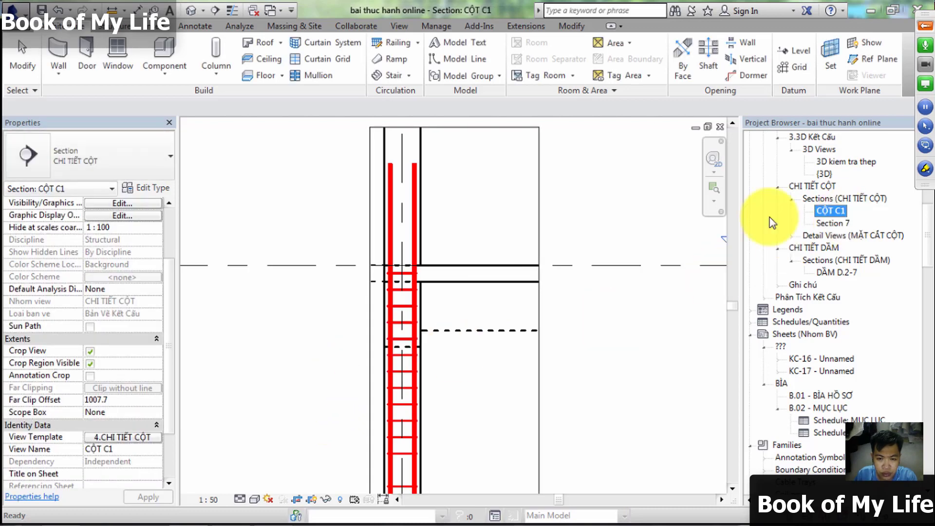
# - Open Section 7 and review the column plan and sections in AutoCAD
pyautogui.doubleClick(832, 223)
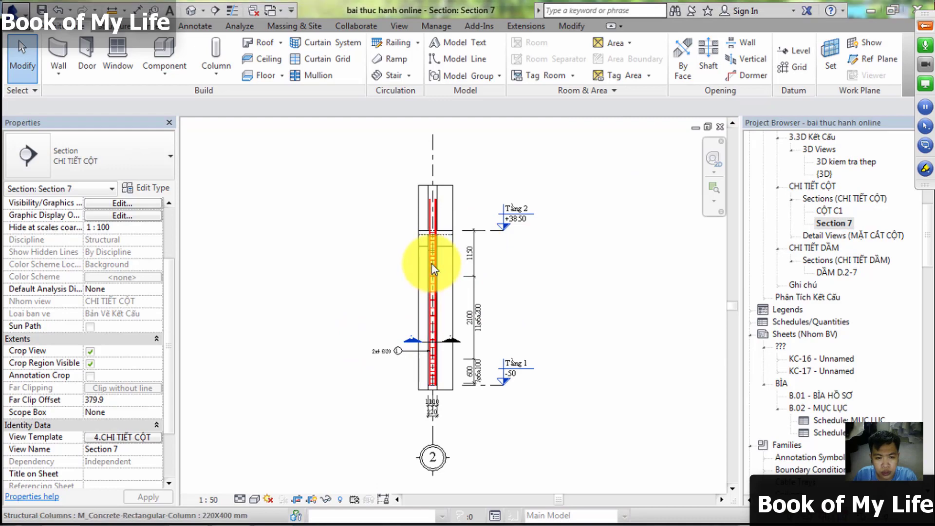
pyautogui.click(52, 513)
pyautogui.scroll(-2, 611, 313)
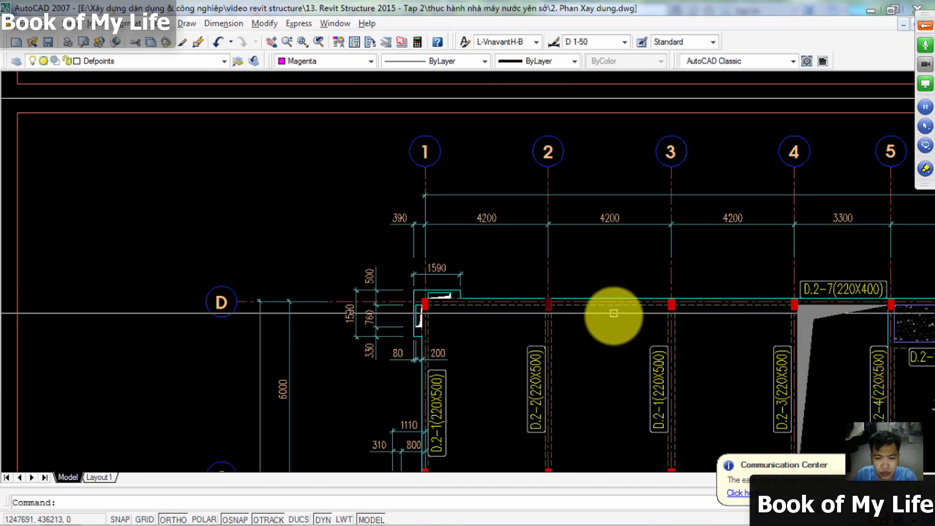
pyautogui.moveTo(612, 313); pyautogui.dragTo(497, 304, button='middle')
pyautogui.scroll(-3, 453, 355)
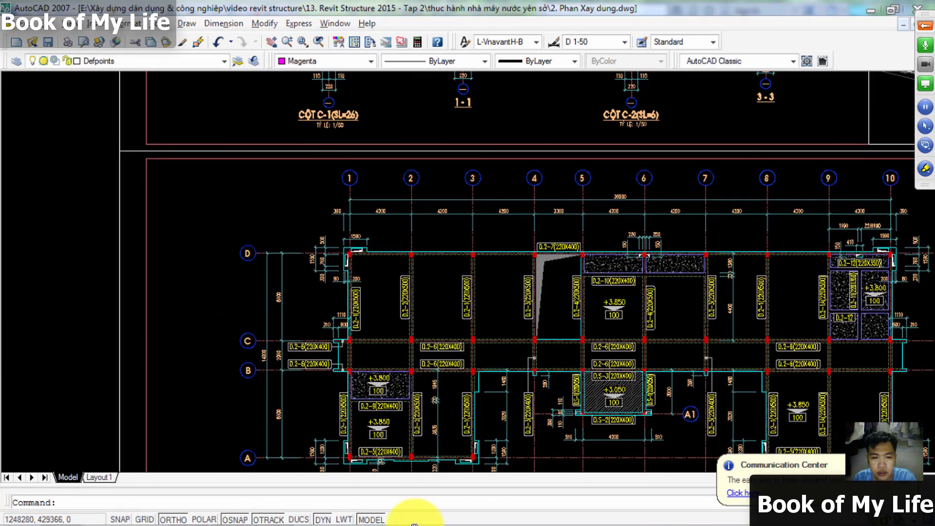
pyautogui.scroll(3, 481, 376)
pyautogui.moveTo(480, 376)
pyautogui.mouseDown(button='middle')
pyautogui.moveTo(431, 337)
pyautogui.moveTo(434, 393)
pyautogui.mouseUp(button='middle')
pyautogui.scroll(3, 386, 136)
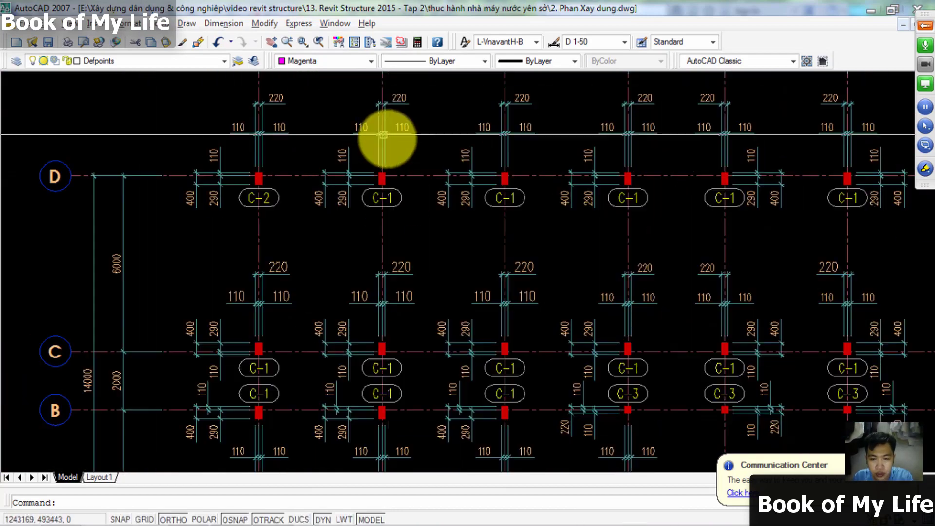
pyautogui.moveTo(386, 136); pyautogui.dragTo(400, 268, button='middle')
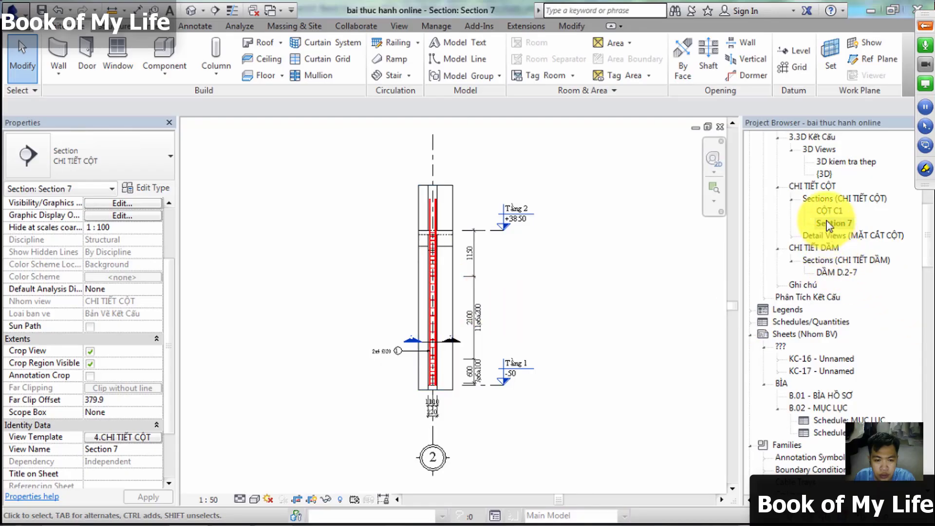
# - Rename view CỘT C1 to 'CỘT C2' and Section 7 to 'CỘT C1'
pyautogui.click(837, 211)
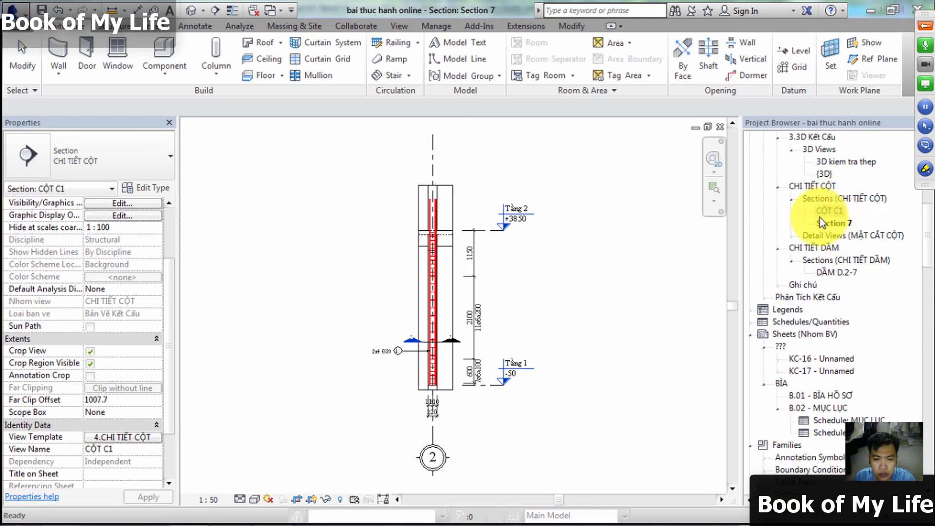
pyautogui.press('F2')
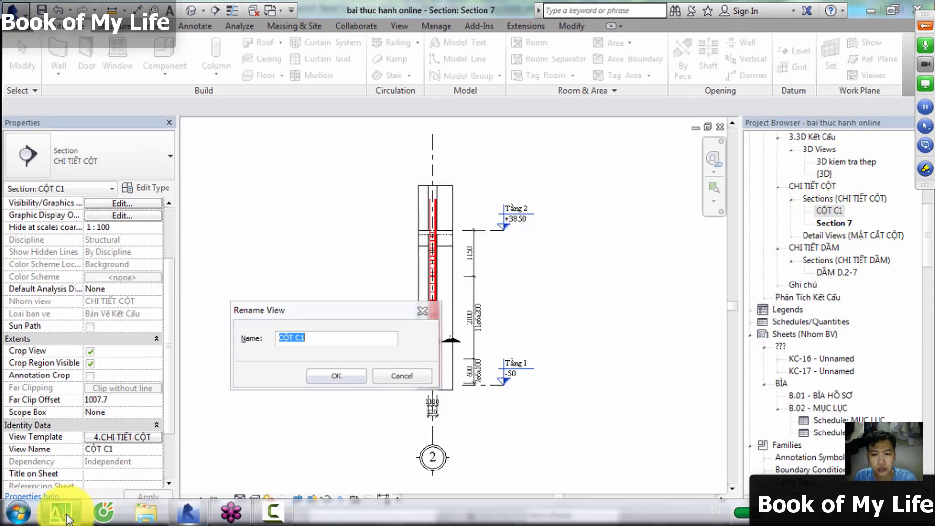
pyautogui.moveTo(60, 513)
pyautogui.click(73, 508)
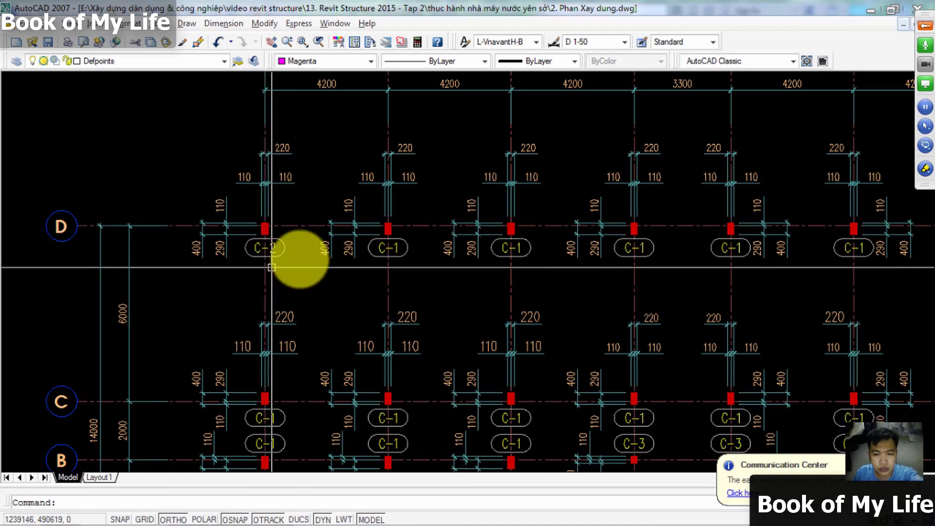
pyautogui.click(870, 10)
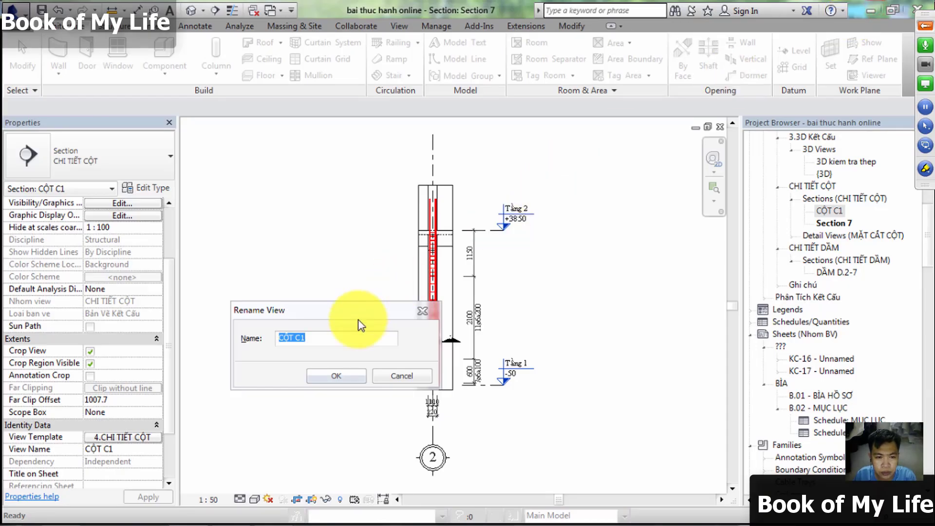
pyautogui.click(323, 338)
pyautogui.write('2')
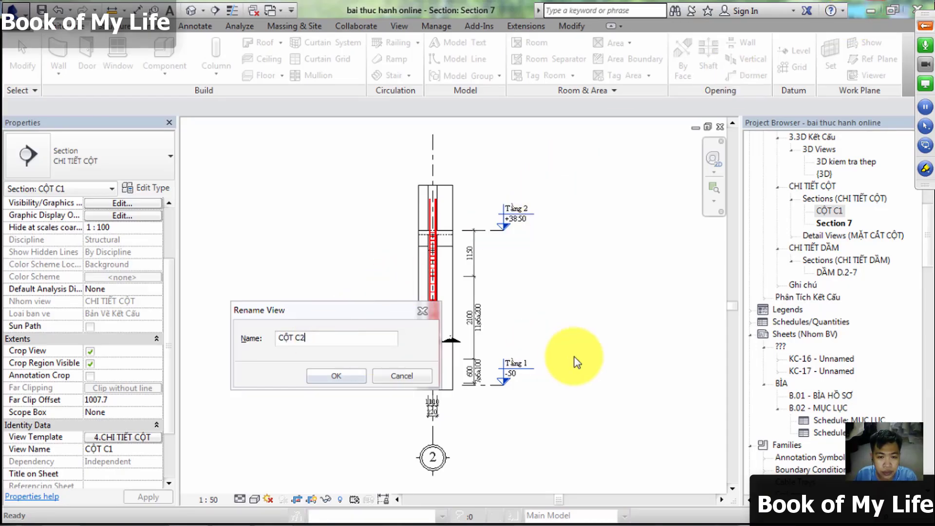
pyautogui.click(337, 376)
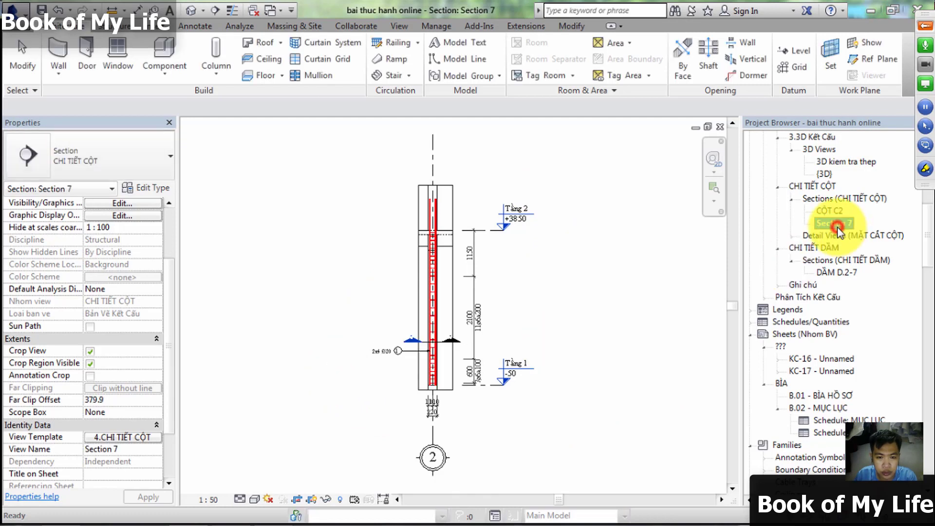
pyautogui.press('F2')
pyautogui.write('CÔT C1')
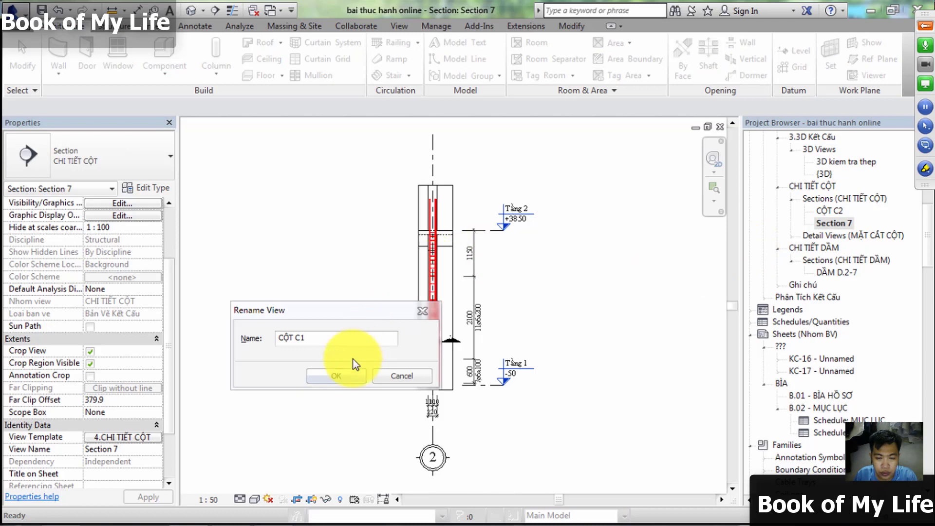
pyautogui.click(349, 373)
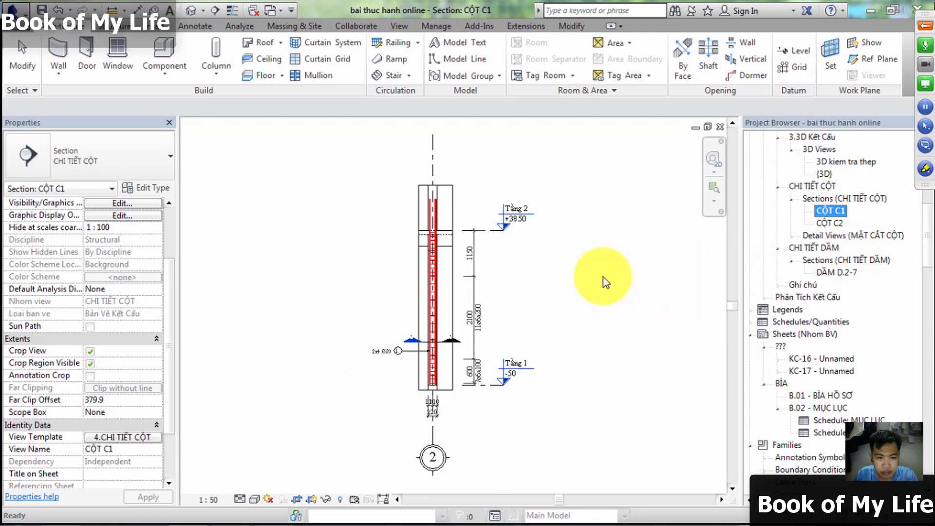
# - Close the CỘT C1 view and zoom around the DẦM D.2-7 beam section
pyautogui.click(720, 126)
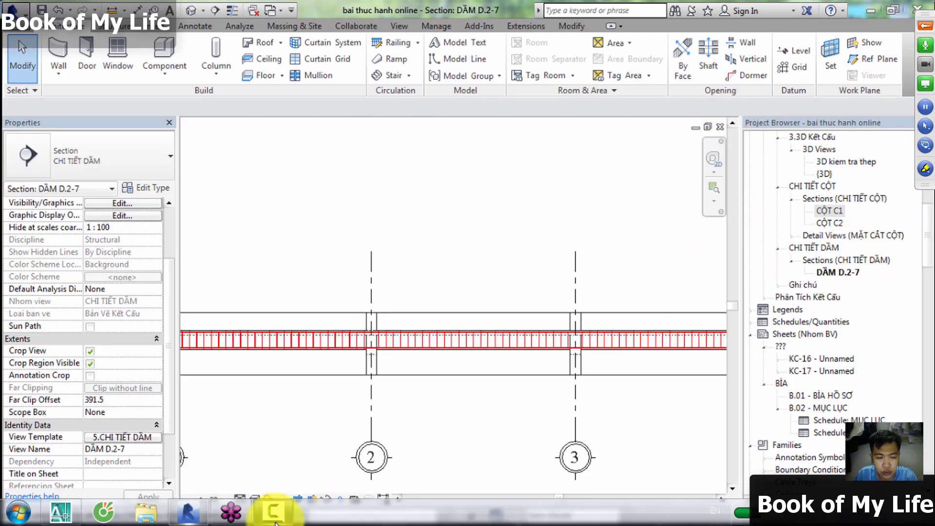
pyautogui.click(263, 511)
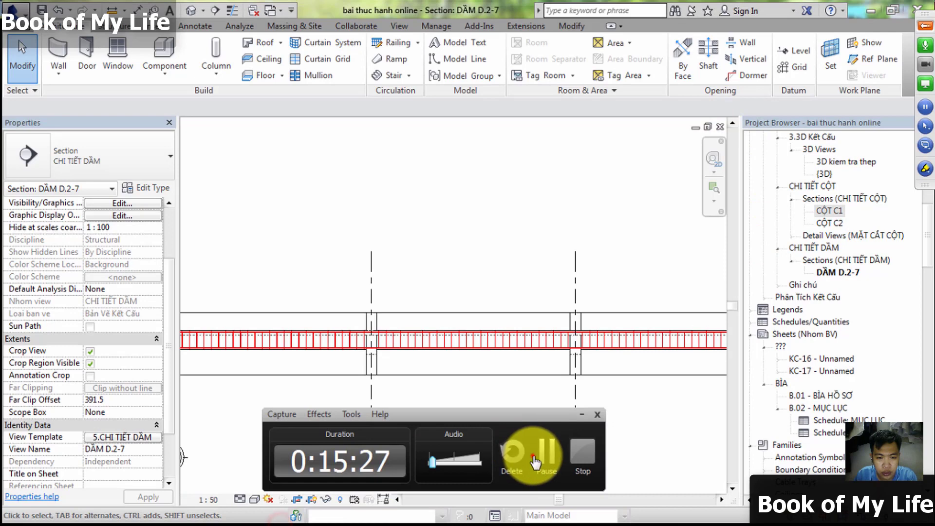
pyautogui.click(547, 467)
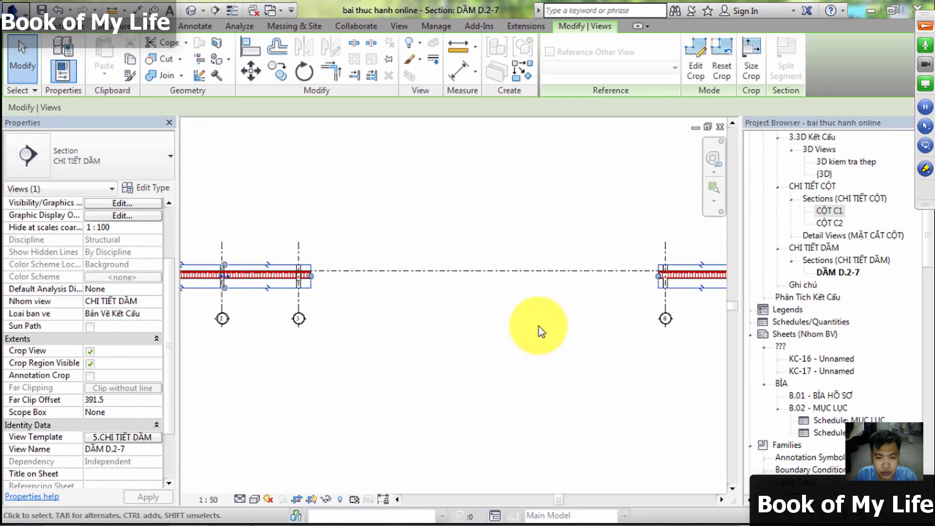
pyautogui.click(447, 289)
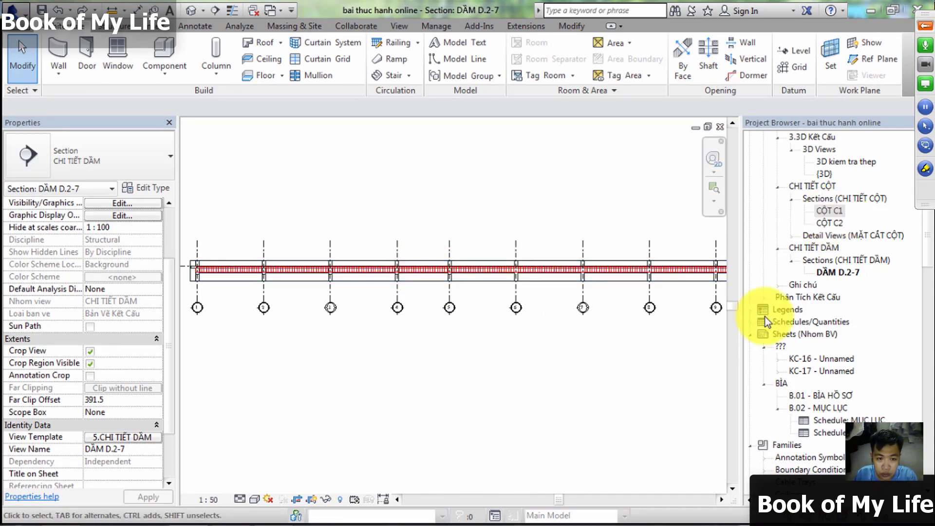
pyautogui.click(274, 511)
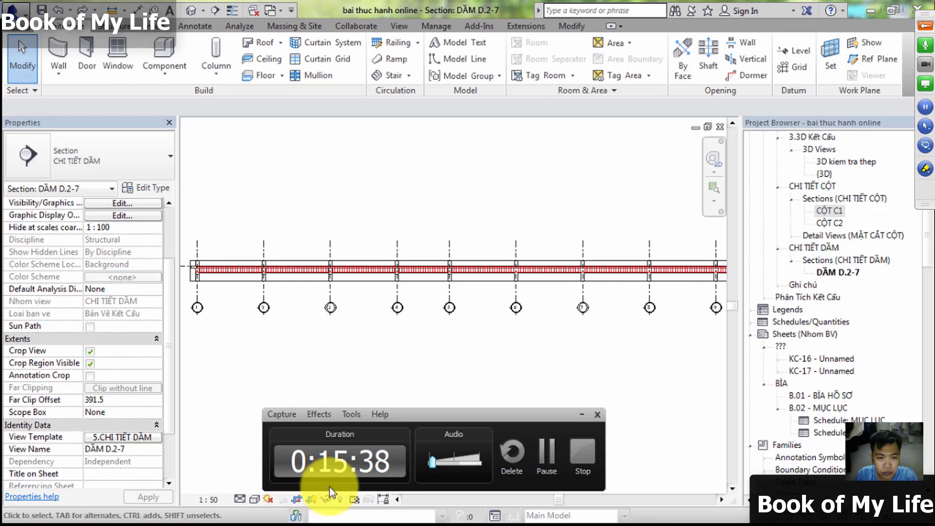
pyautogui.click(581, 415)
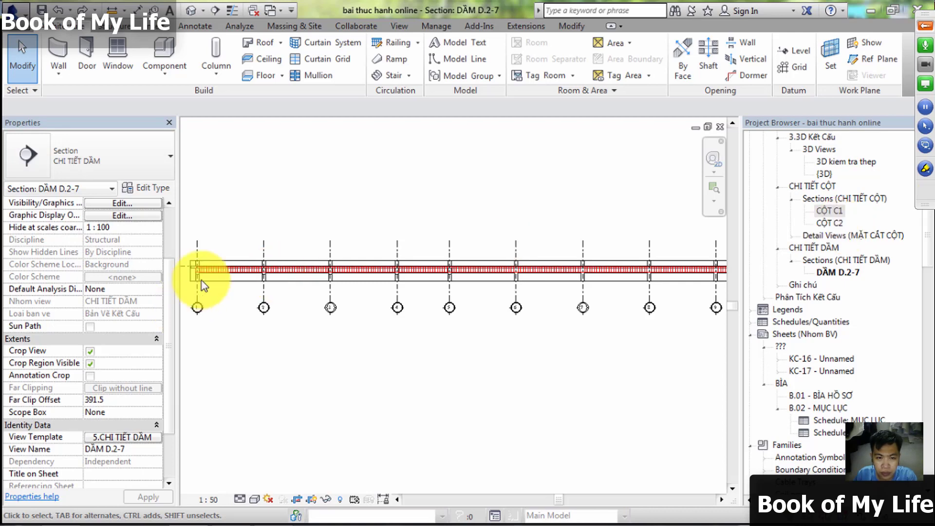
pyautogui.scroll(2, 236, 234)
pyautogui.scroll(1, 288, 258)
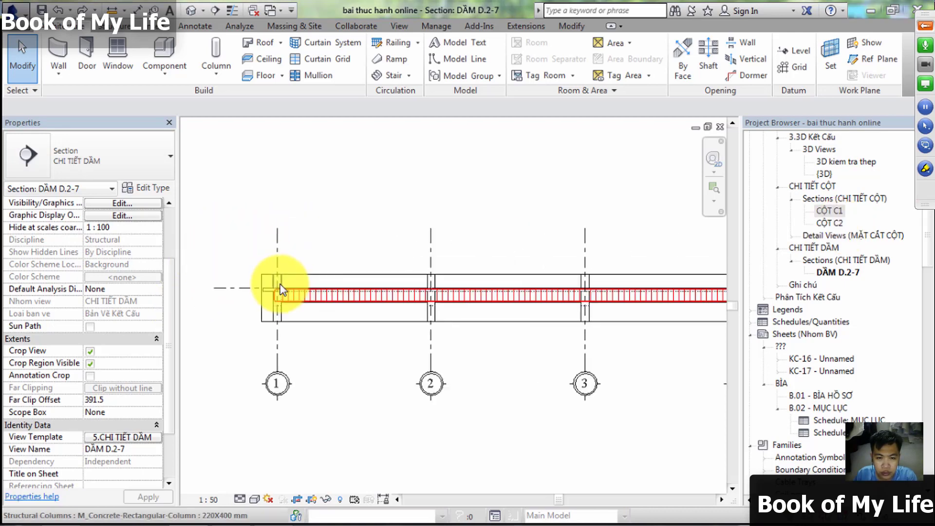
pyautogui.scroll(1, 281, 289)
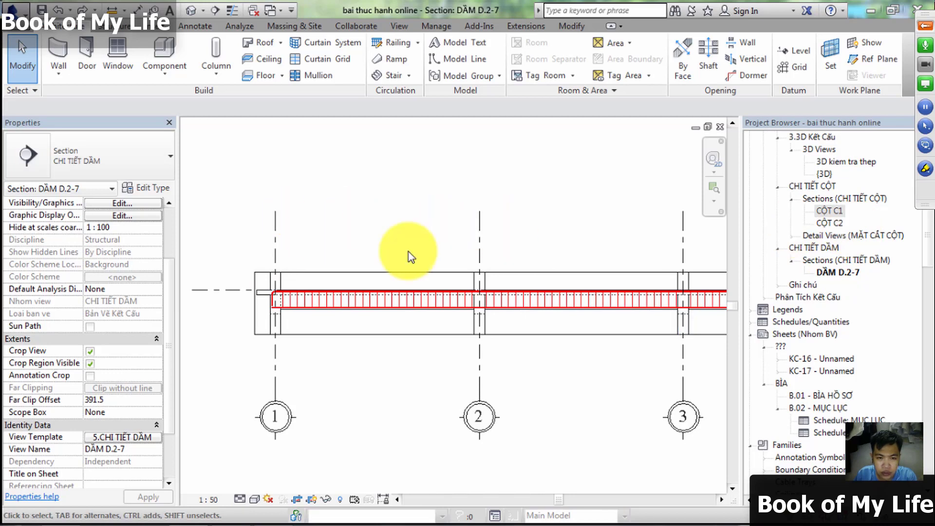
# - Inspect the CỘT C1 and DẦM D.2-7 views and the KC-17 sheet in the Project Browser
pyautogui.click(834, 213)
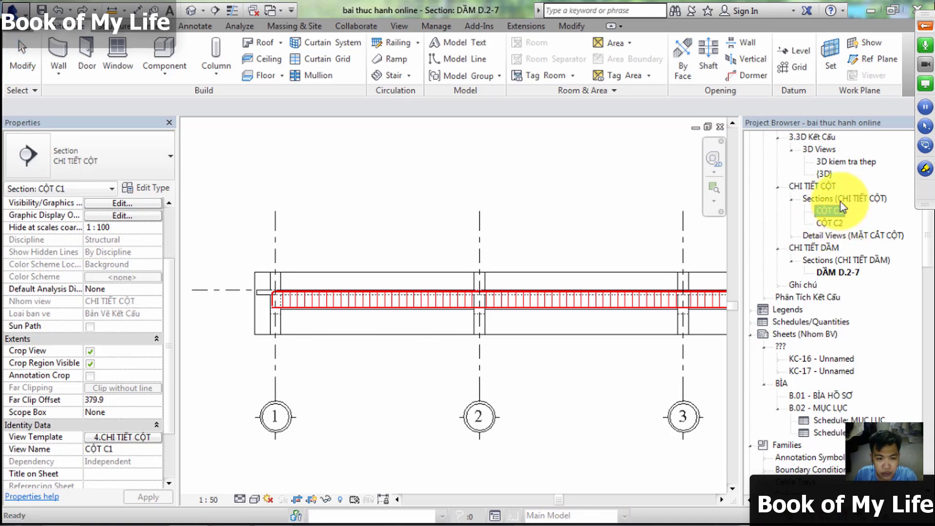
pyautogui.rightClick(823, 370)
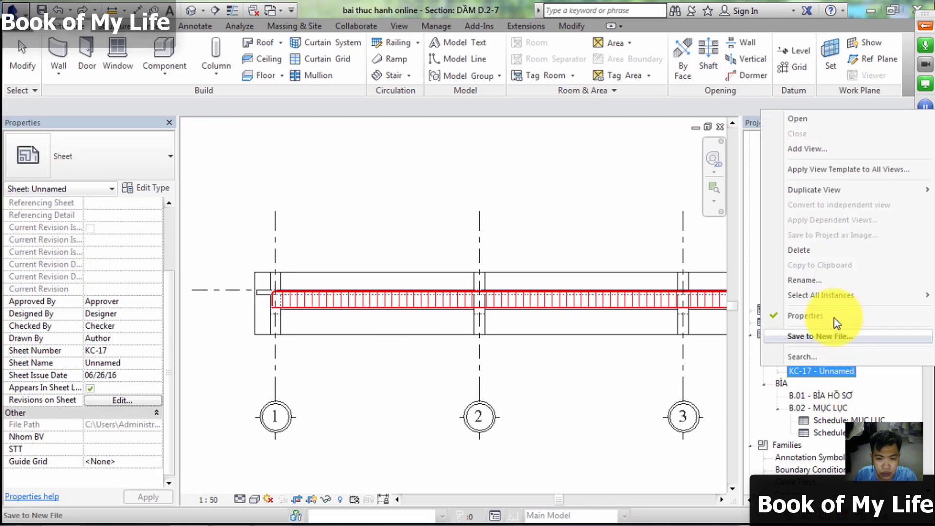
pyautogui.click(784, 279)
pyautogui.click(840, 271)
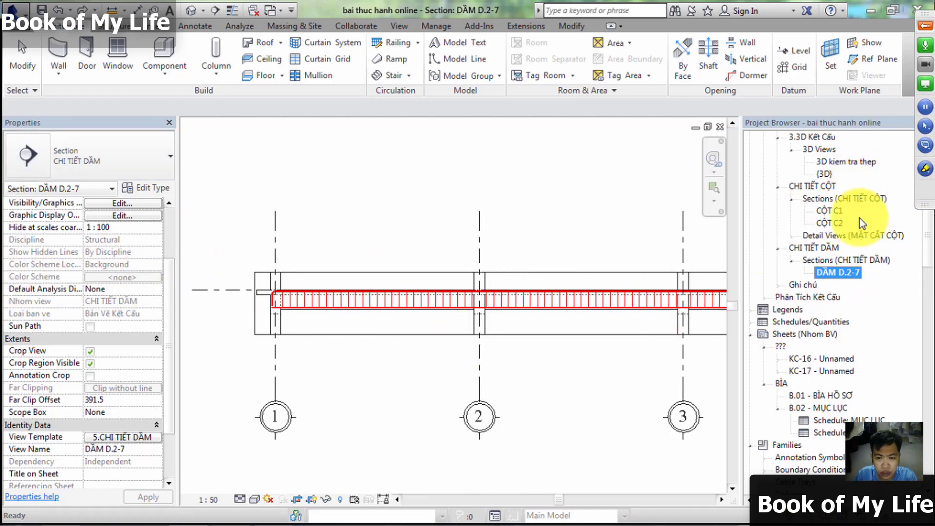
pyautogui.click(821, 211)
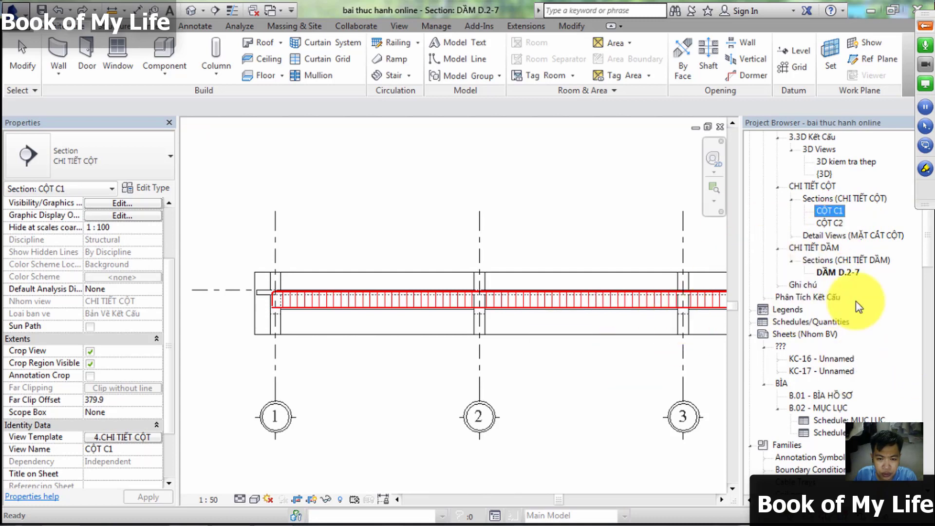
pyautogui.click(362, 437)
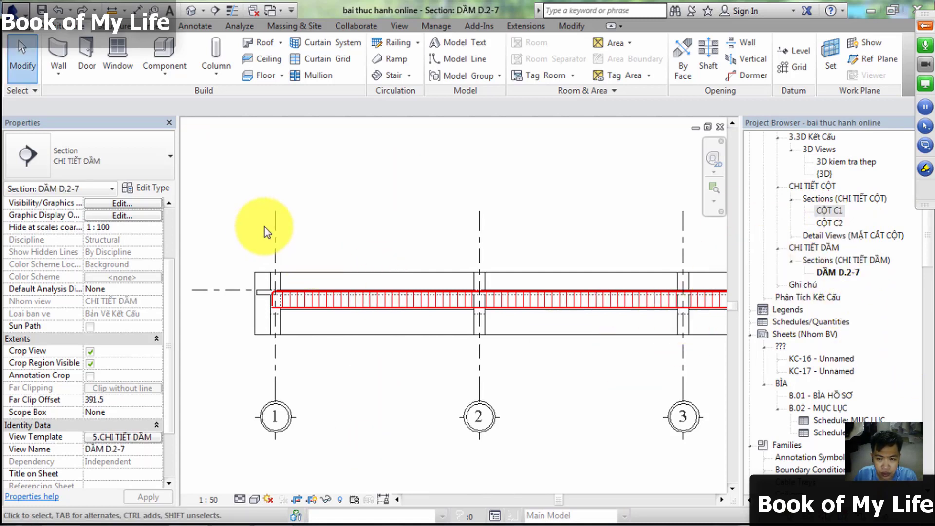
pyautogui.scroll(-2, 266, 225)
pyautogui.scroll(-1, 536, 278)
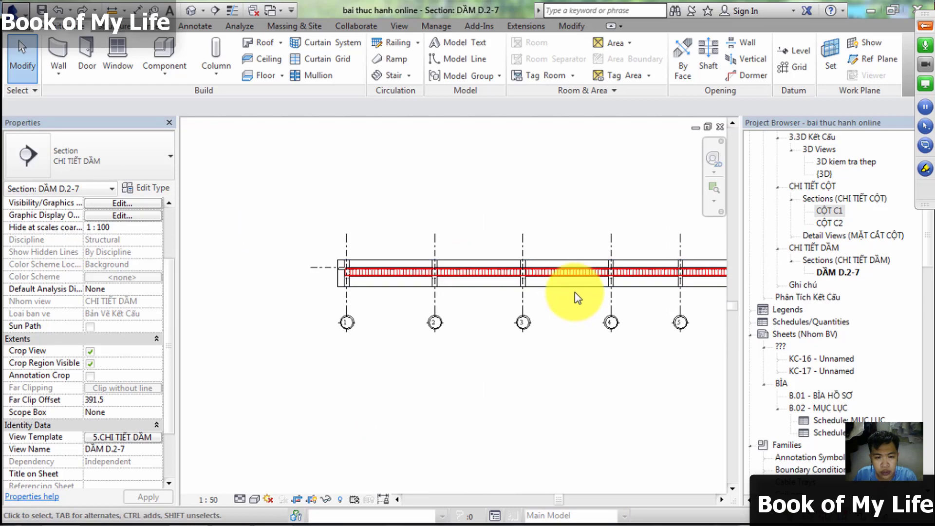
# - Edit and finish the DẦM D.2-7 crop boundary, zoom along the beam, then close the section
pyautogui.click(575, 293)
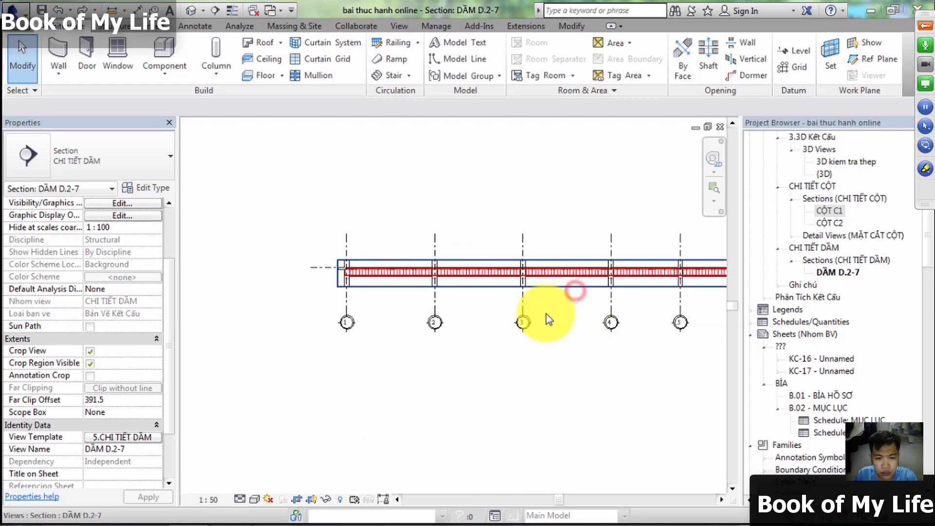
pyautogui.doubleClick(550, 286)
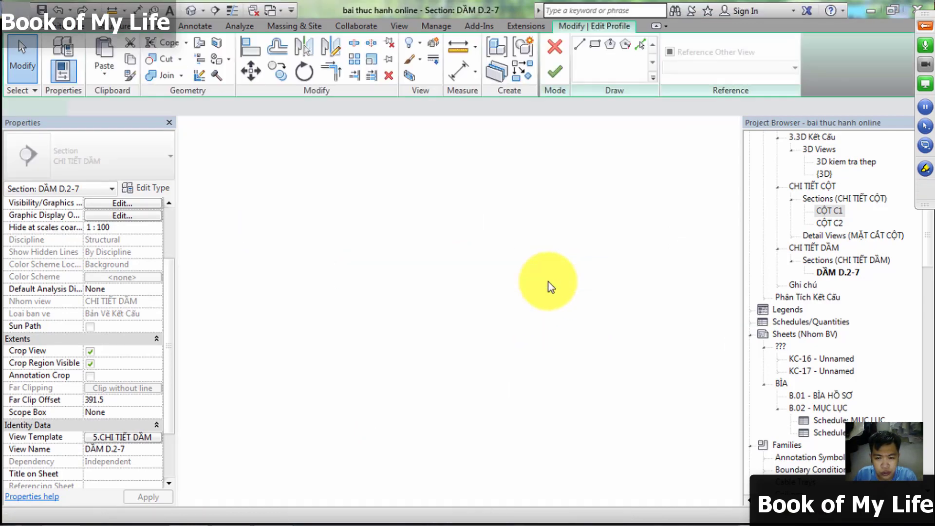
pyautogui.click(555, 71)
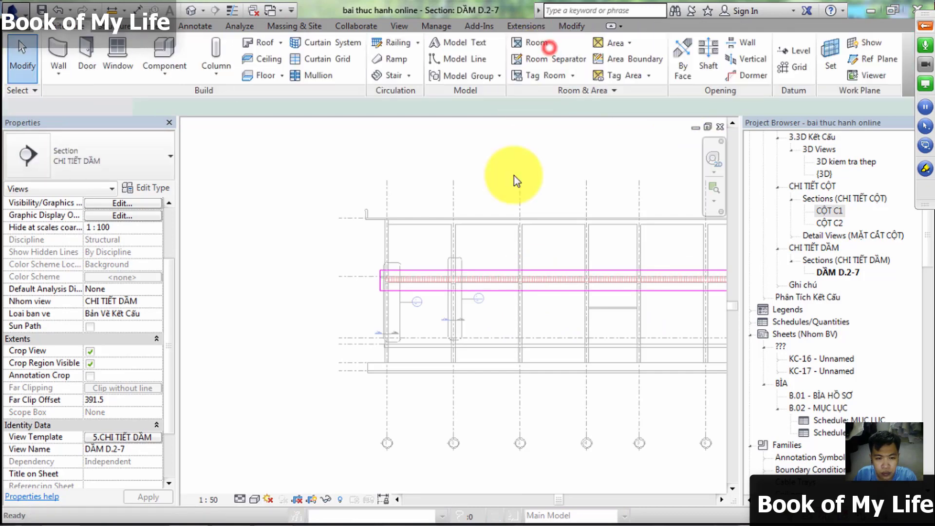
pyautogui.scroll(-3, 483, 240)
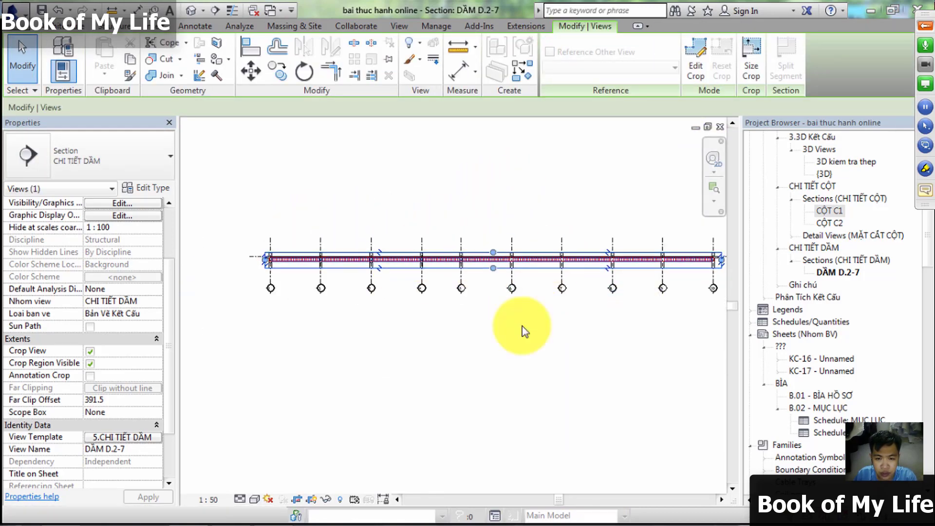
pyautogui.scroll(1, 497, 271)
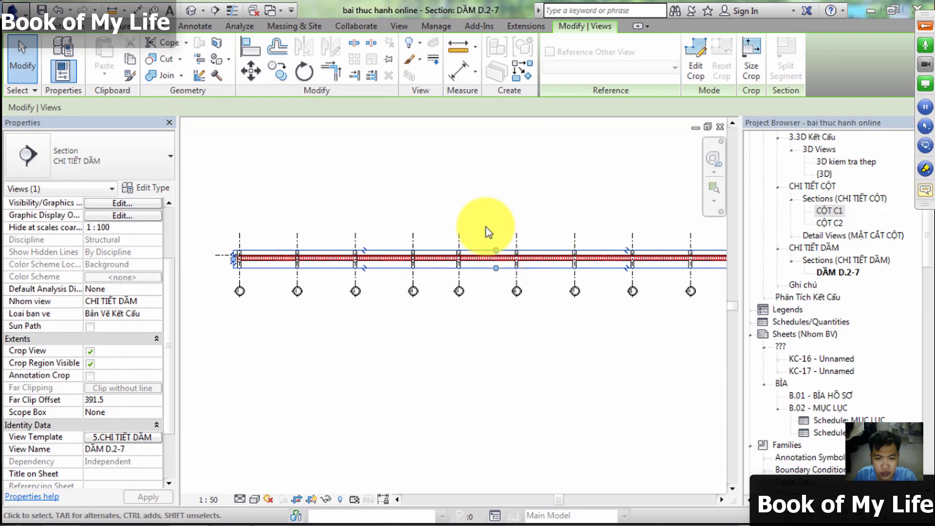
pyautogui.scroll(-1, 486, 227)
pyautogui.scroll(3, 680, 237)
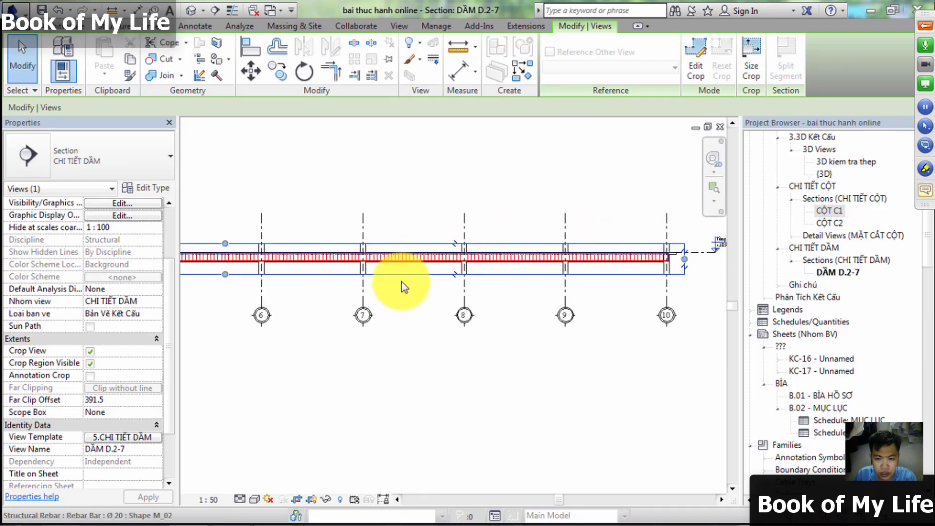
pyautogui.click(720, 127)
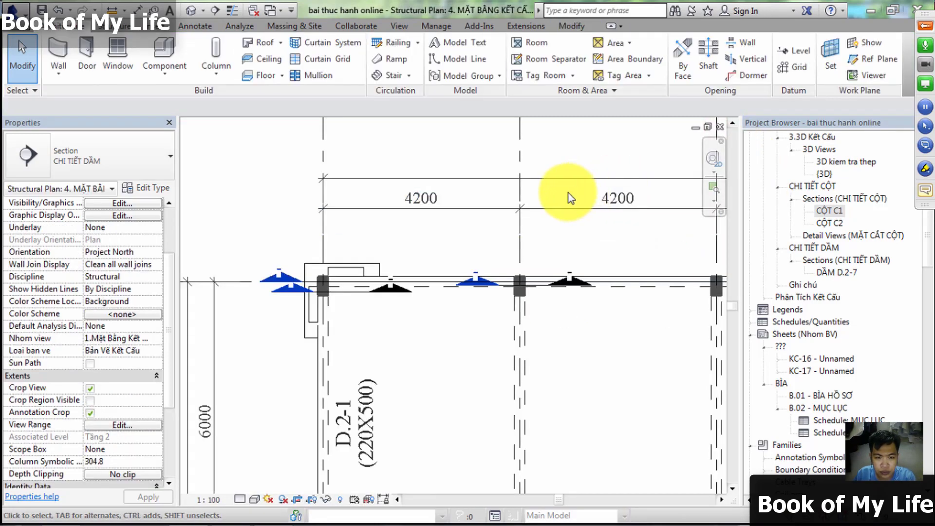
# - Pan the level-4 framing plan, then open Default 3D View and cancel the save reminder
pyautogui.scroll(-2, 515, 245)
pyautogui.scroll(-2, 362, 256)
pyautogui.scroll(-2, 362, 256)
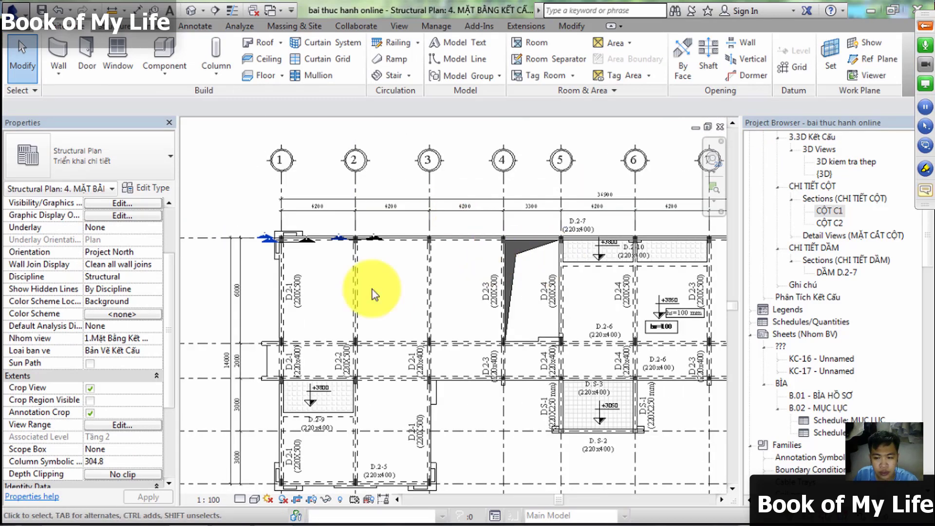
pyautogui.moveTo(284, 340); pyautogui.dragTo(329, 316, button='middle')
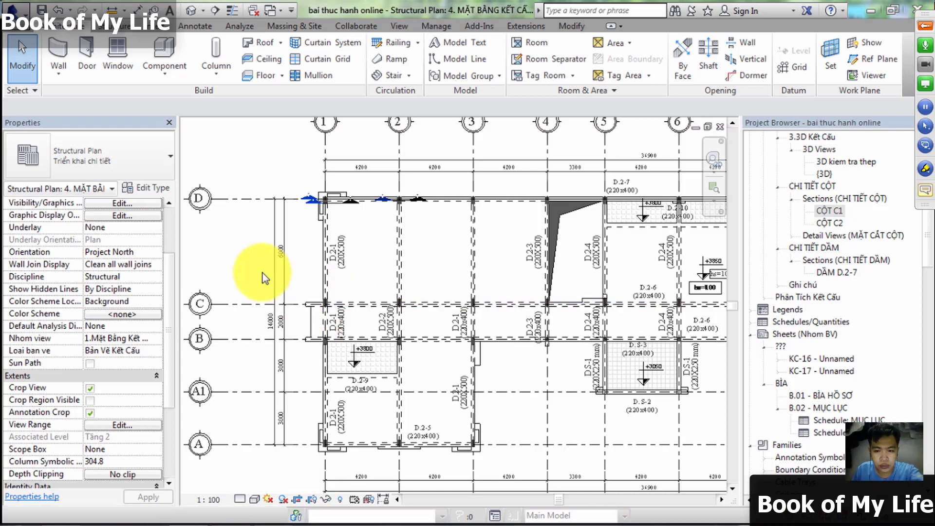
pyautogui.click(246, 251)
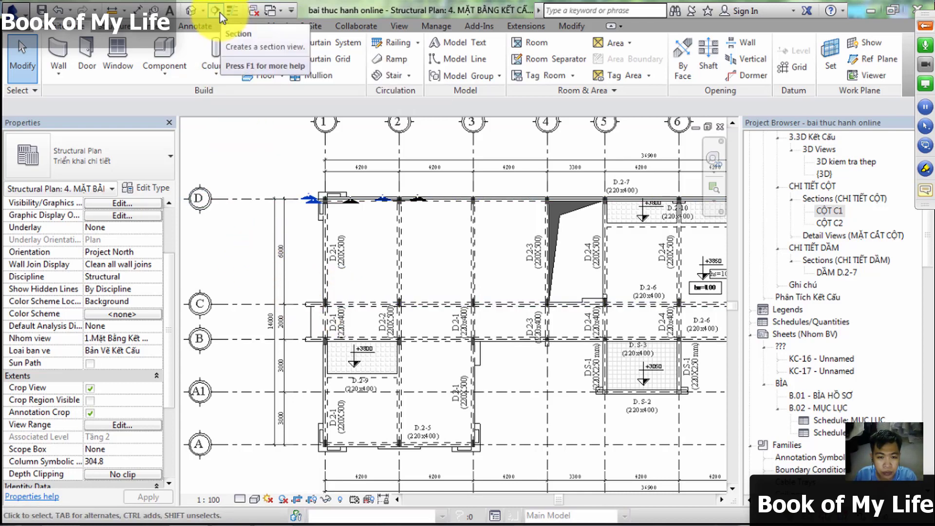
pyautogui.click(187, 10)
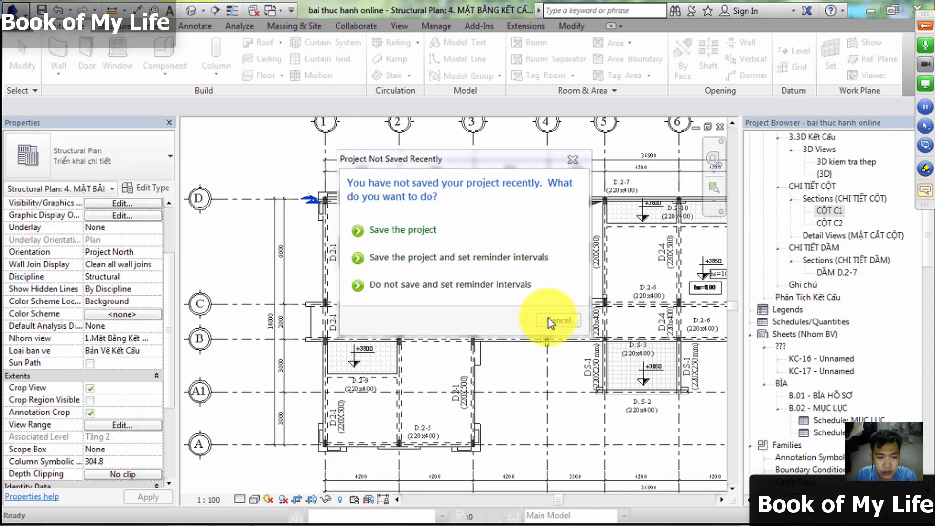
pyautogui.click(550, 322)
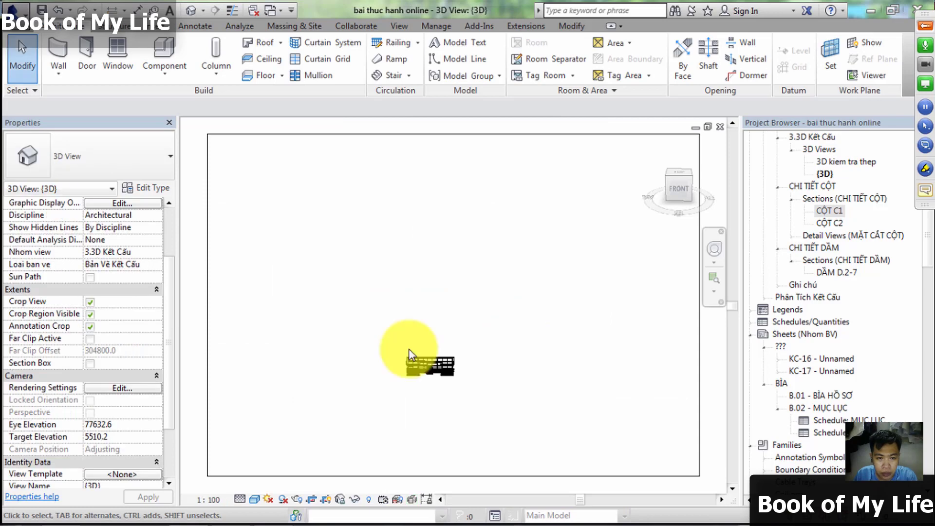
pyautogui.keyDown('shift'); pyautogui.moveTo(427, 396); pyautogui.dragTo(568, 407, button='middle'); pyautogui.keyUp('shift')
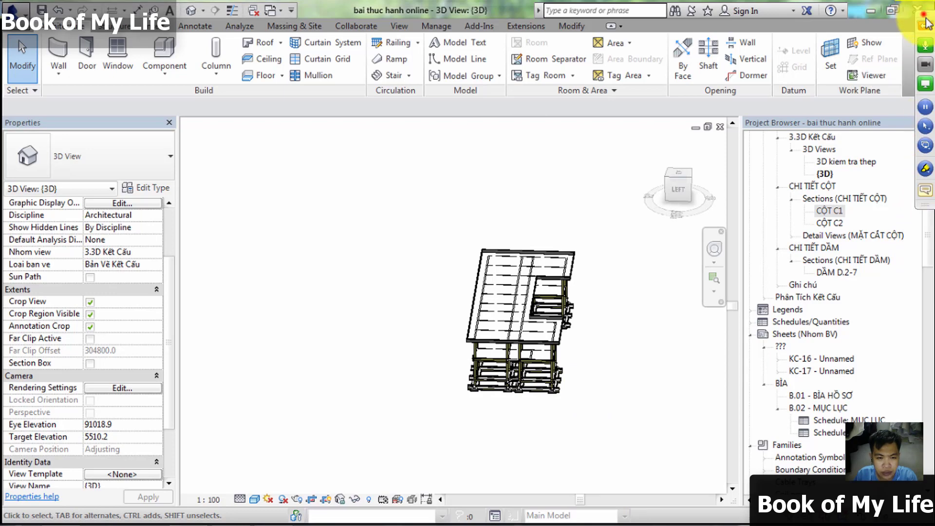
pyautogui.moveTo(929, 242); pyautogui.dragTo(927, 232)
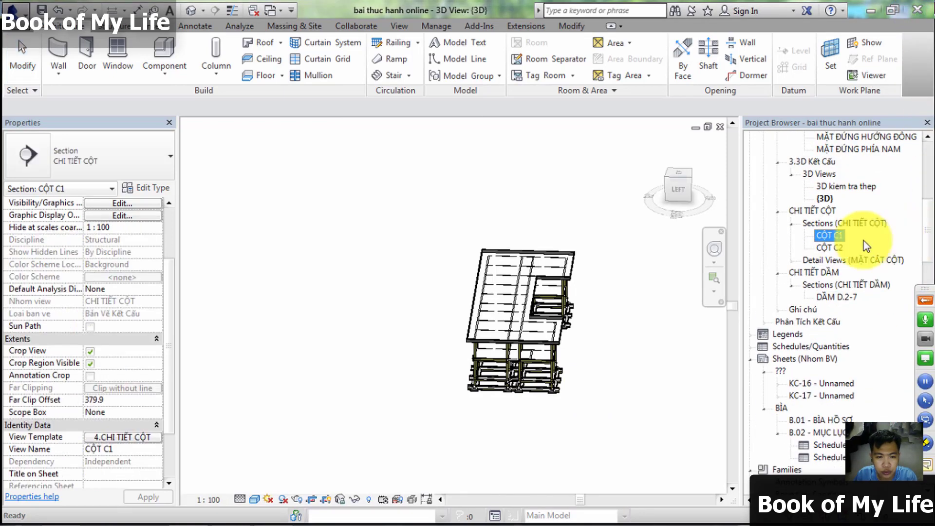
pyautogui.doubleClick(835, 187)
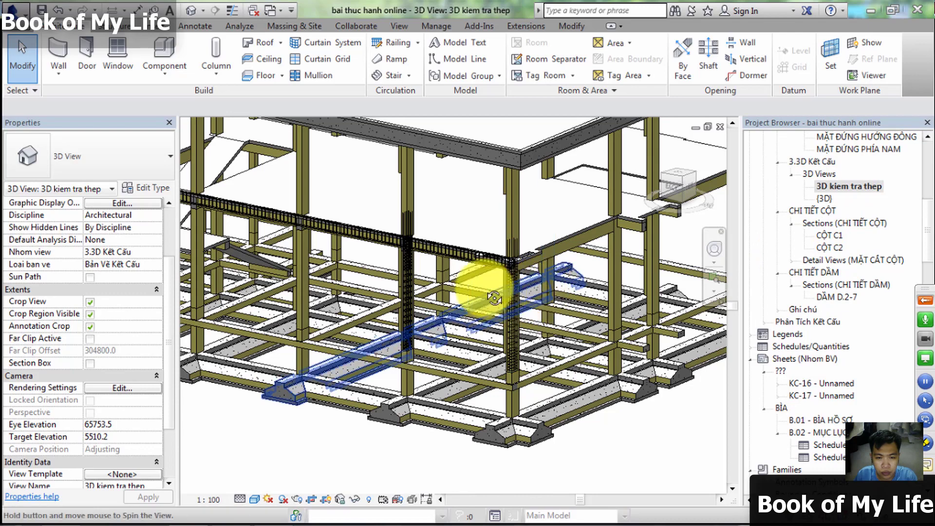
pyautogui.keyDown('shift'); pyautogui.moveTo(428, 278); pyautogui.dragTo(595, 296, button='middle'); pyautogui.keyUp('shift')
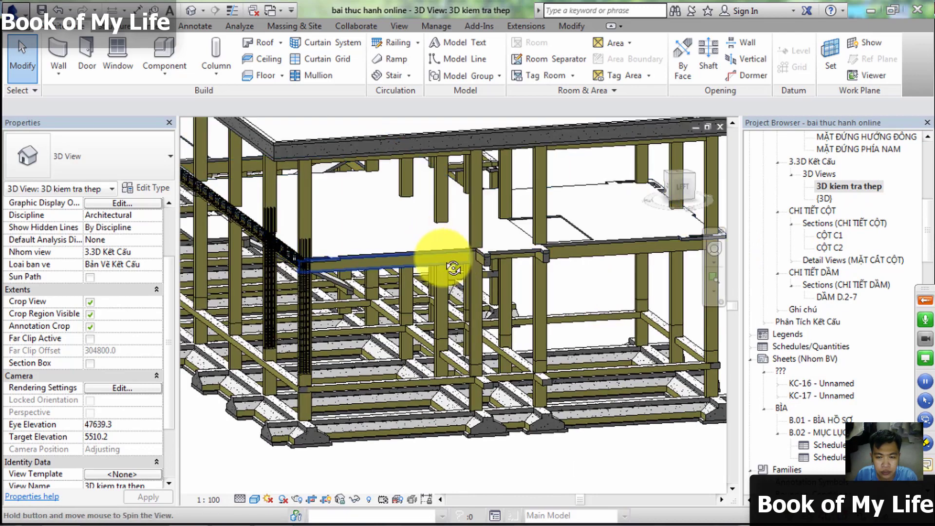
pyautogui.moveTo(453, 268)
pyautogui.keyDown('shift'); pyautogui.mouseDown(button='middle')
pyautogui.moveTo(355, 265)
pyautogui.moveTo(390, 259)
pyautogui.mouseUp(button='middle'); pyautogui.keyUp('shift')
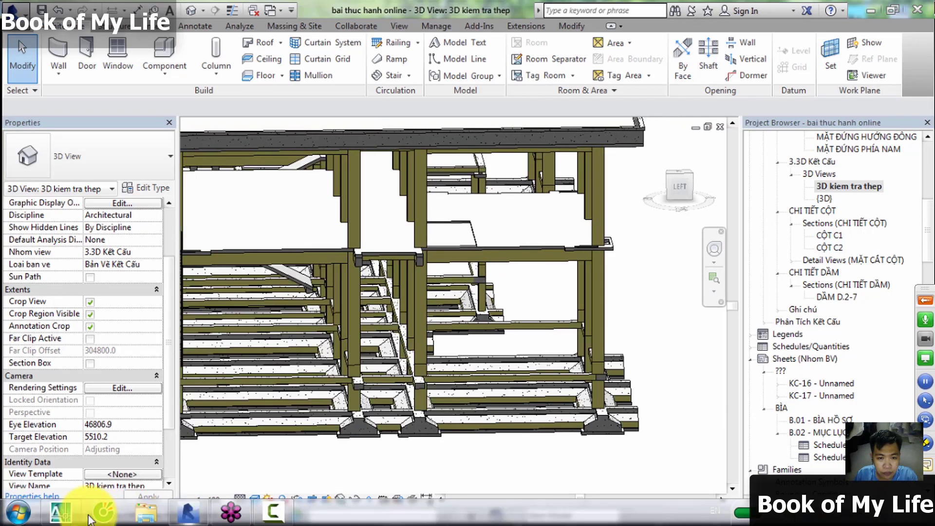
# - Bring the DẦM D.2-1 beam detail into view in AutoCAD
pyautogui.click(61, 512)
pyautogui.scroll(-5, 429, 302)
pyautogui.moveTo(502, 202); pyautogui.dragTo(453, 322, button='middle')
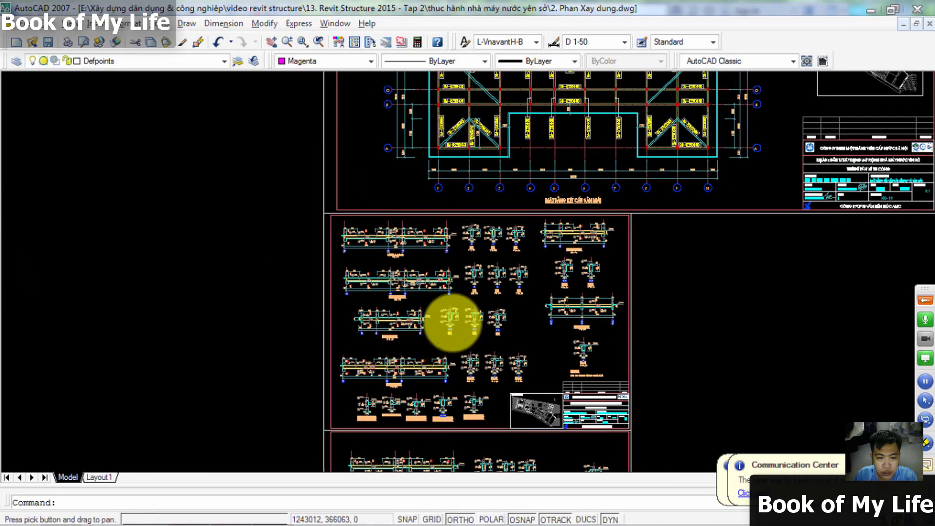
pyautogui.scroll(3, 453, 323)
pyautogui.scroll(2, 390, 236)
pyautogui.moveTo(355, 292); pyautogui.dragTo(487, 314, button='middle')
pyautogui.scroll(2, 389, 314)
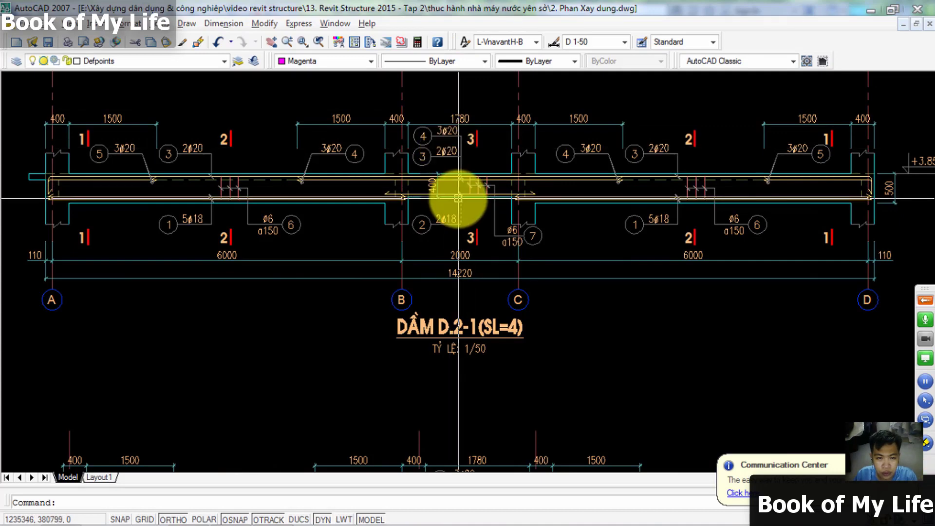
pyautogui.scroll(3, 401, 202)
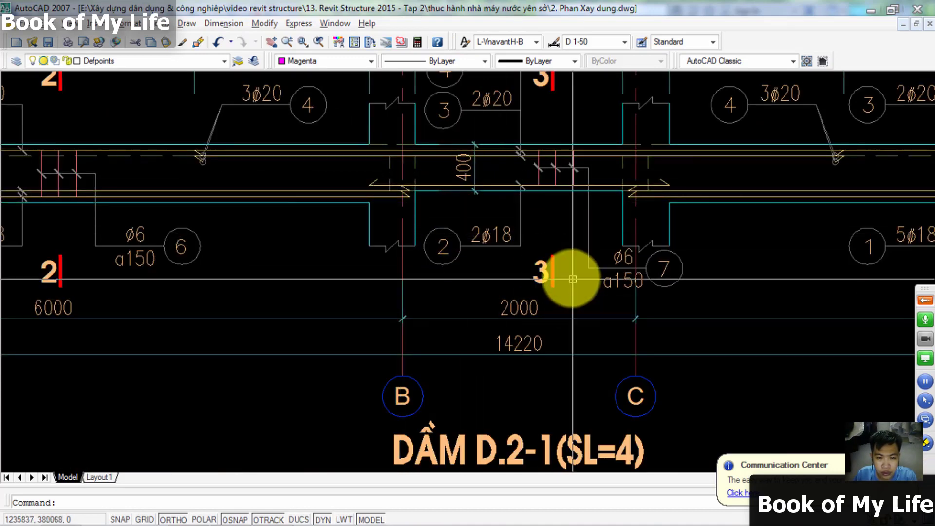
# - Pan along beam D.2-1 across the B–C span, then return to the Revit 3D view
pyautogui.moveTo(468, 185)
pyautogui.mouseDown(button='middle')
pyautogui.moveTo(492, 317)
pyautogui.moveTo(481, 267)
pyautogui.moveTo(624, 232)
pyautogui.mouseUp(button='middle')
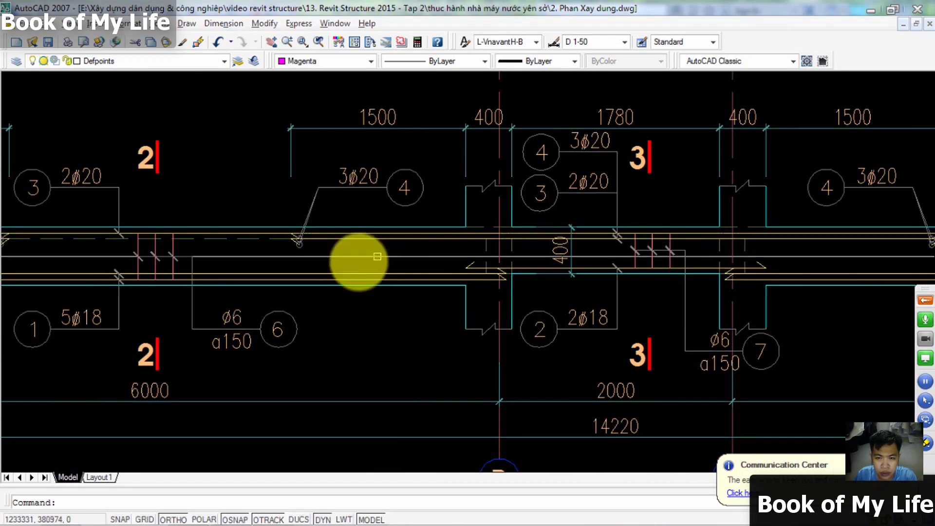
pyautogui.moveTo(377, 257); pyautogui.dragTo(463, 265, button='middle')
pyautogui.scroll(-2, 501, 306)
pyautogui.scroll(2, 593, 286)
pyautogui.moveTo(593, 286); pyautogui.dragTo(475, 284, button='middle')
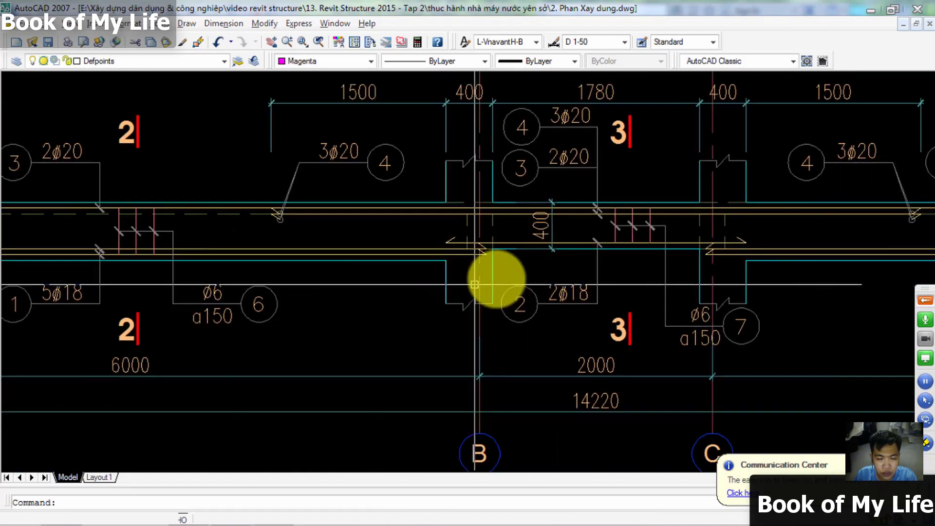
pyautogui.scroll(-2, 580, 255)
pyautogui.moveTo(568, 243); pyautogui.dragTo(464, 260, button='middle')
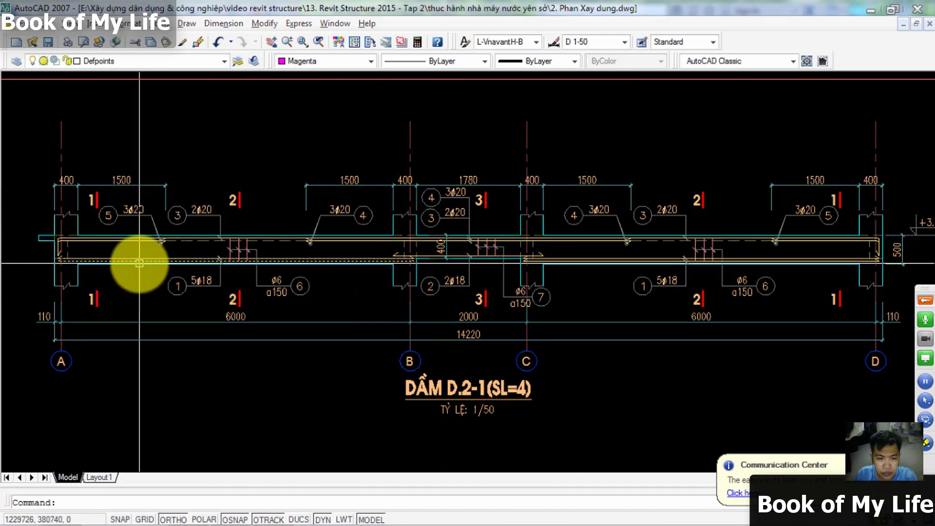
pyautogui.hotkey('alt', 'Tab')
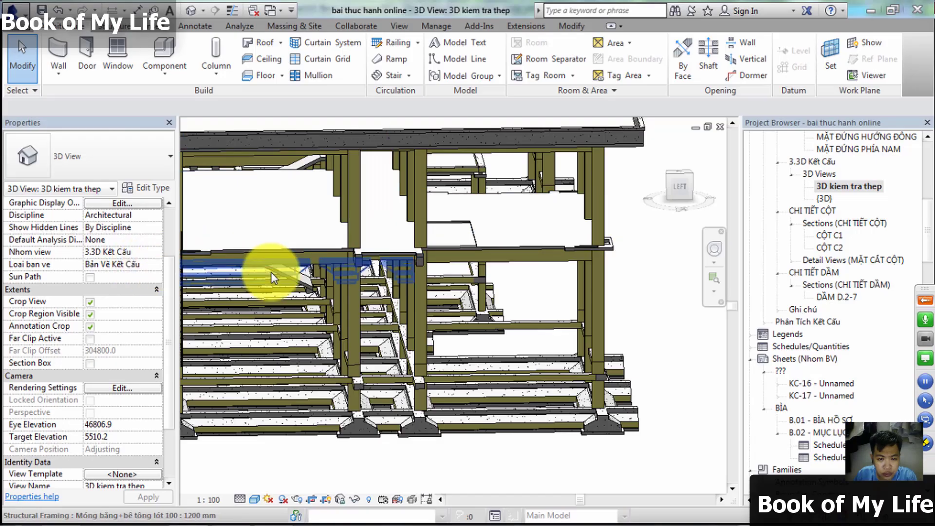
# - Orbit the 3D view and try selecting beams between the columns
pyautogui.keyDown('shift'); pyautogui.moveTo(588, 269); pyautogui.dragTo(597, 267, button='middle'); pyautogui.keyUp('shift')
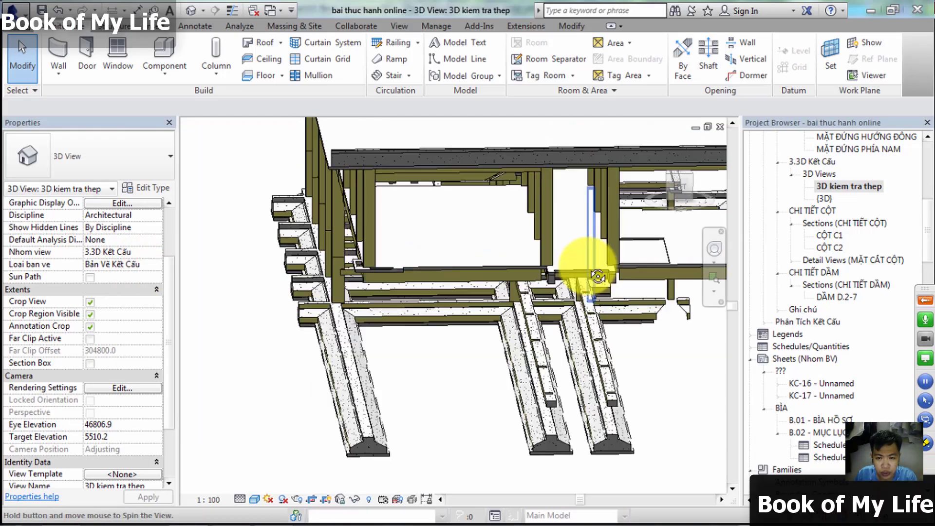
pyautogui.scroll(3, 525, 206)
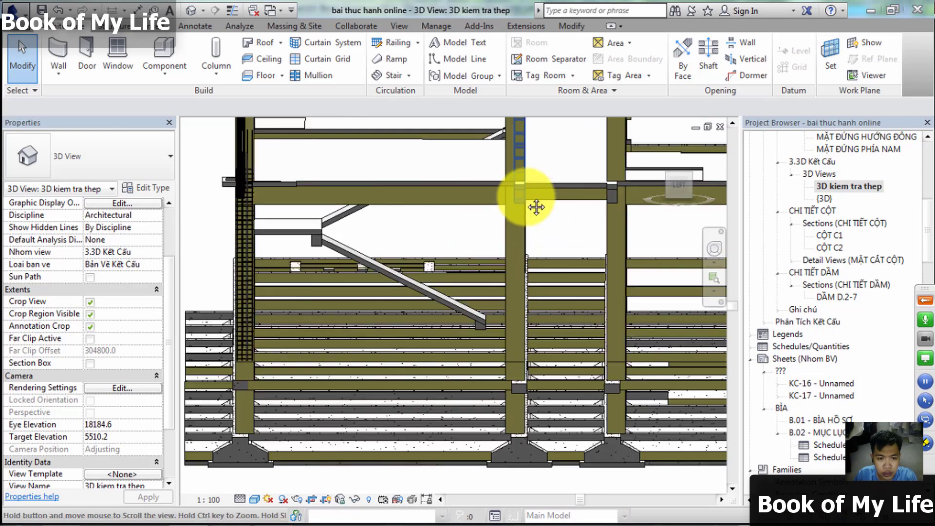
pyautogui.click(460, 173)
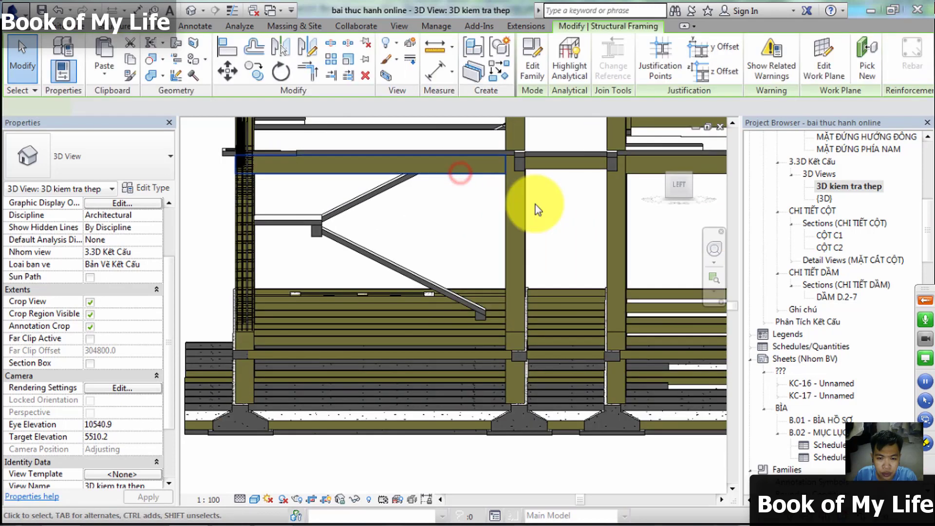
pyautogui.scroll(2, 481, 244)
pyautogui.press('Escape')
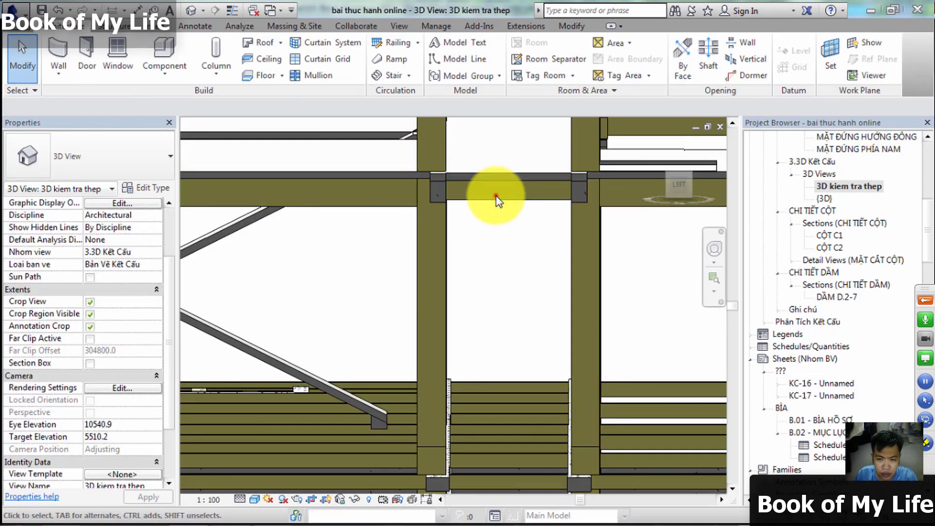
pyautogui.click(496, 196)
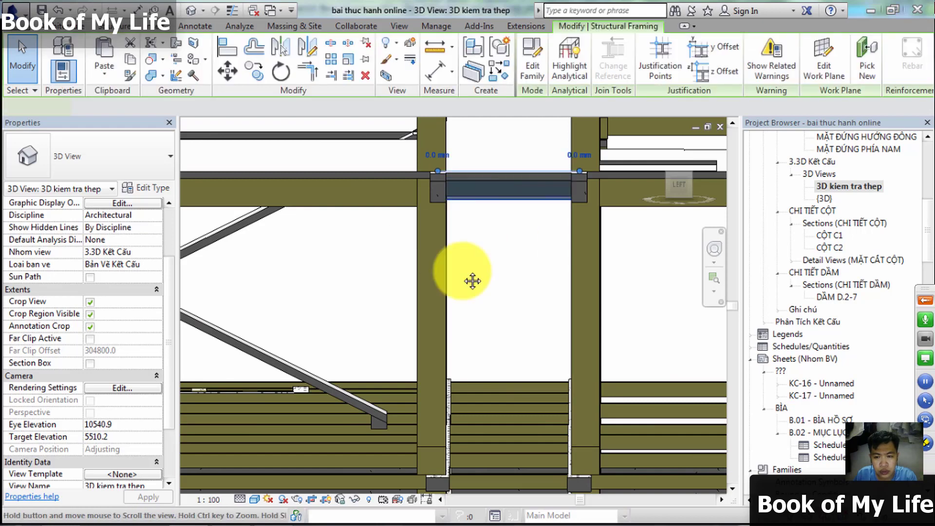
# - Select the 220X500 girder spanning to the column, then view the AutoCAD beam detail
pyautogui.keyDown('shift'); pyautogui.moveTo(472, 280); pyautogui.dragTo(611, 242, button='middle'); pyautogui.keyUp('shift')
pyautogui.keyDown('shift'); pyautogui.moveTo(357, 277); pyautogui.dragTo(432, 257, button='middle'); pyautogui.keyUp('shift')
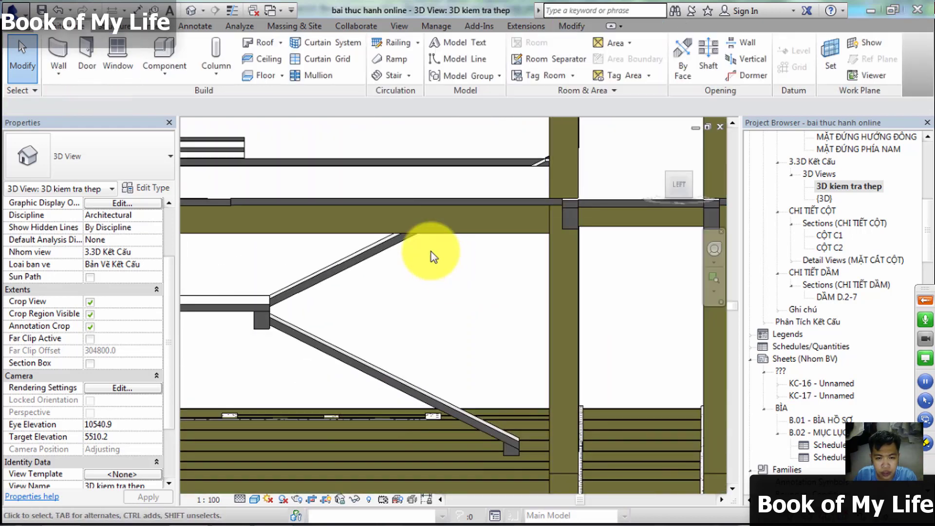
pyautogui.click(438, 237)
pyautogui.moveTo(543, 246); pyautogui.dragTo(423, 276, button='middle')
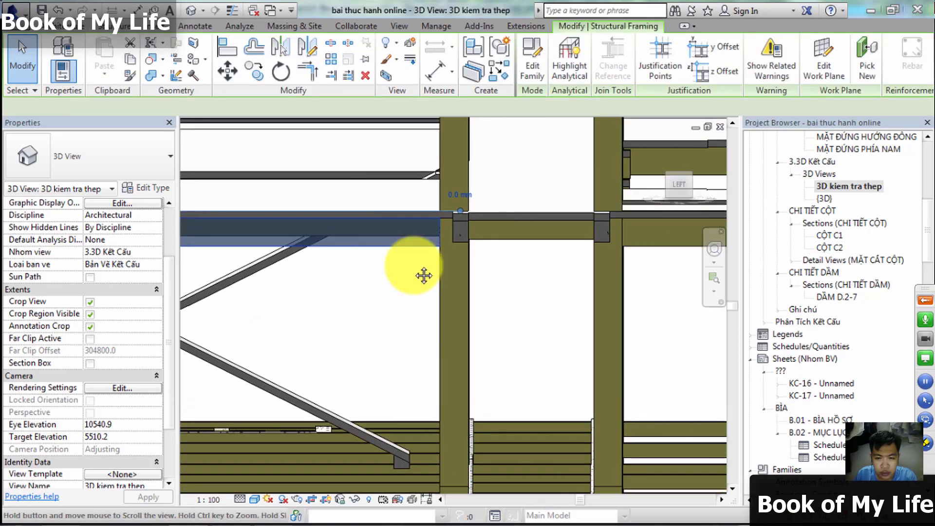
pyautogui.scroll(-3, 687, 267)
pyautogui.scroll(-3, 515, 271)
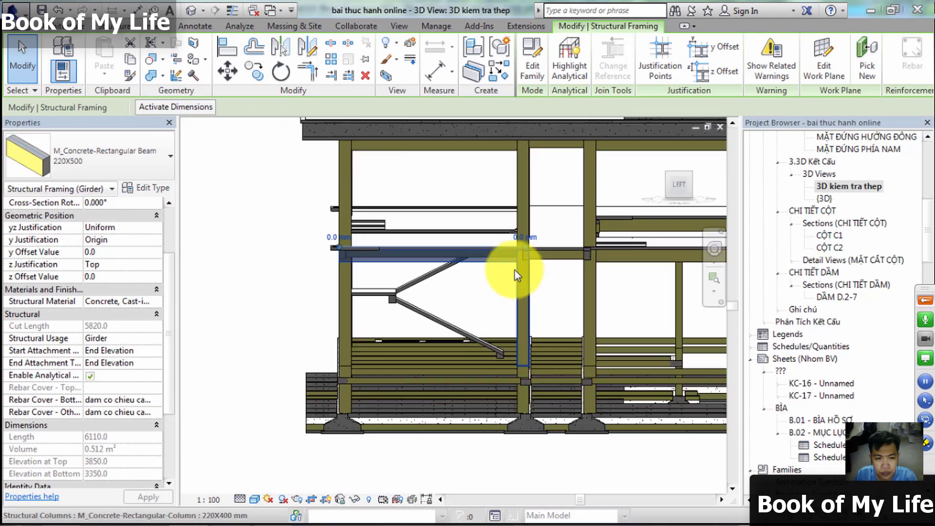
pyautogui.scroll(2, 417, 285)
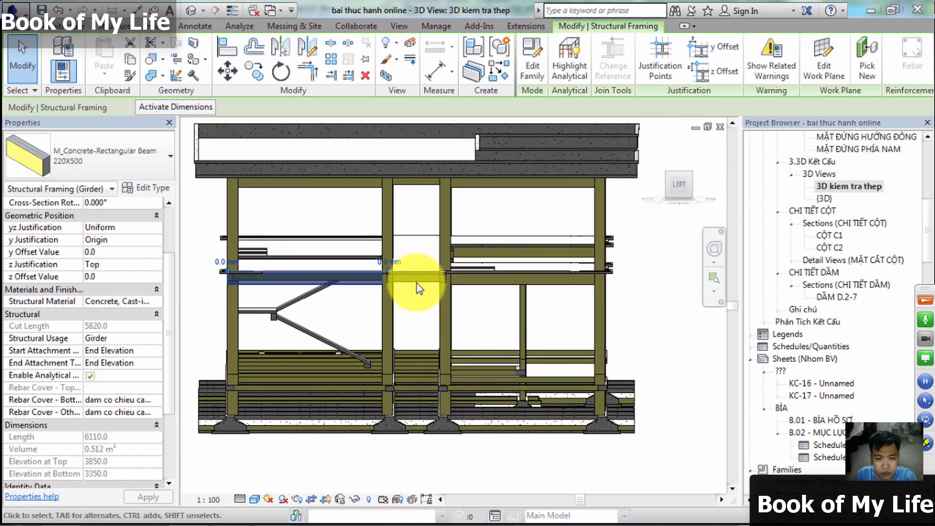
pyautogui.scroll(2, 372, 283)
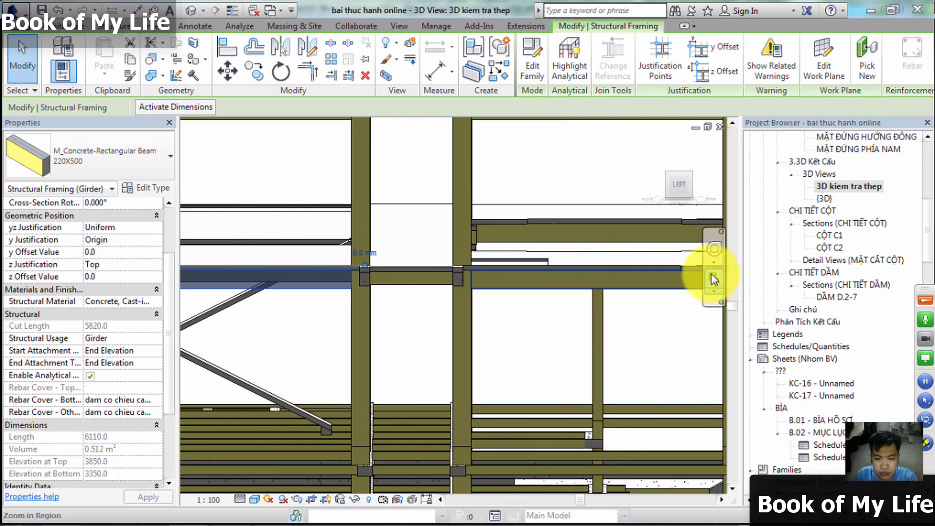
pyautogui.hotkey('alt', 'Tab')
pyautogui.scroll(3, 529, 253)
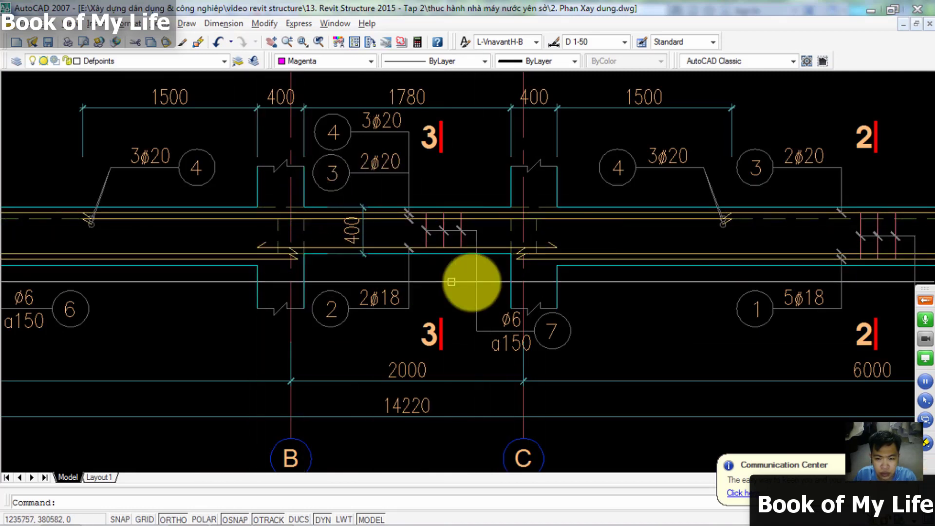
# - Pan across the DẦM D.2-1 detail and select ø6 a150 stirrup callouts 6 and 7
pyautogui.scroll(-1, 449, 194)
pyautogui.scroll(-3, 411, 209)
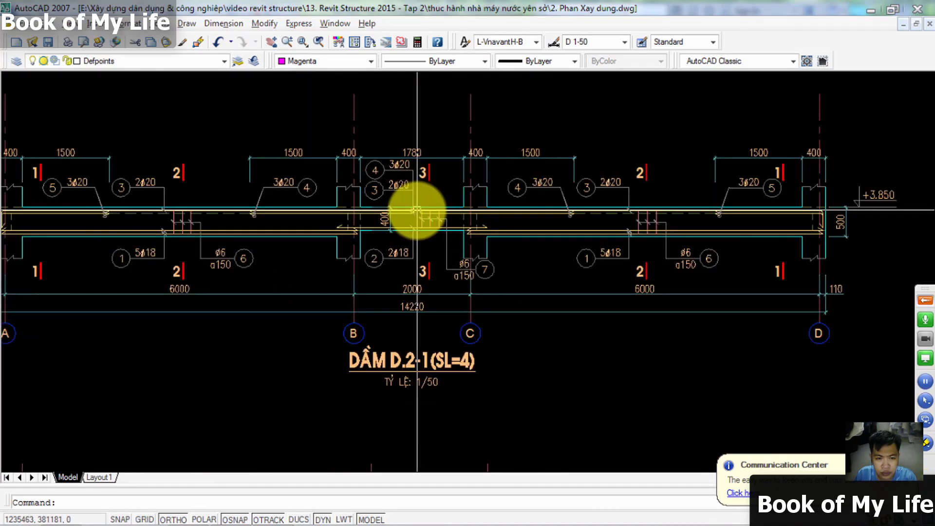
pyautogui.scroll(4, 580, 229)
pyautogui.moveTo(580, 229); pyautogui.dragTo(411, 282, button='middle')
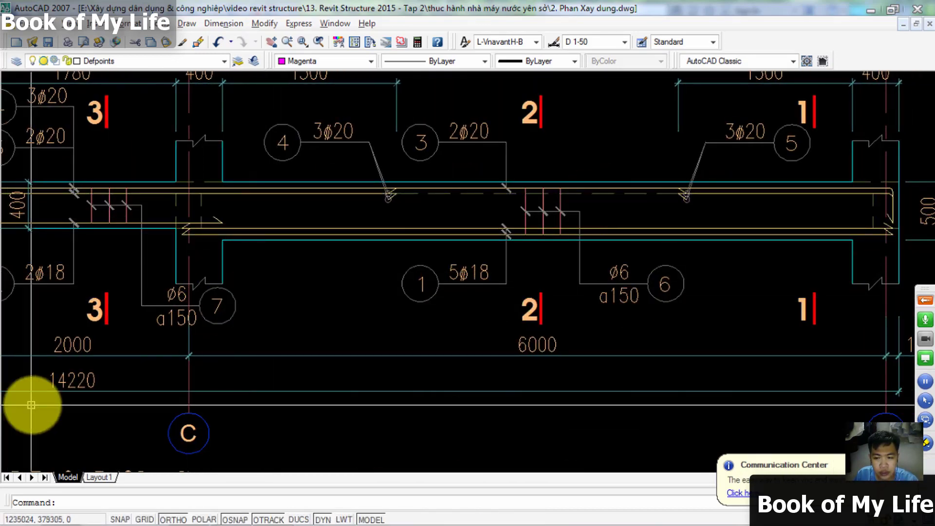
pyautogui.moveTo(25, 401); pyautogui.dragTo(438, 338, button='middle')
pyautogui.scroll(-4, 385, 306)
pyautogui.scroll(3, 299, 271)
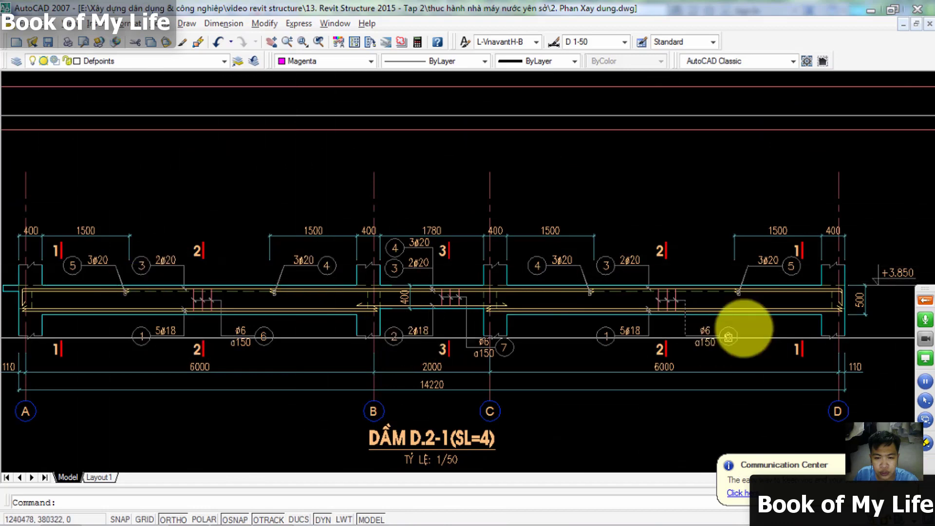
pyautogui.moveTo(338, 349); pyautogui.dragTo(411, 328, button='middle')
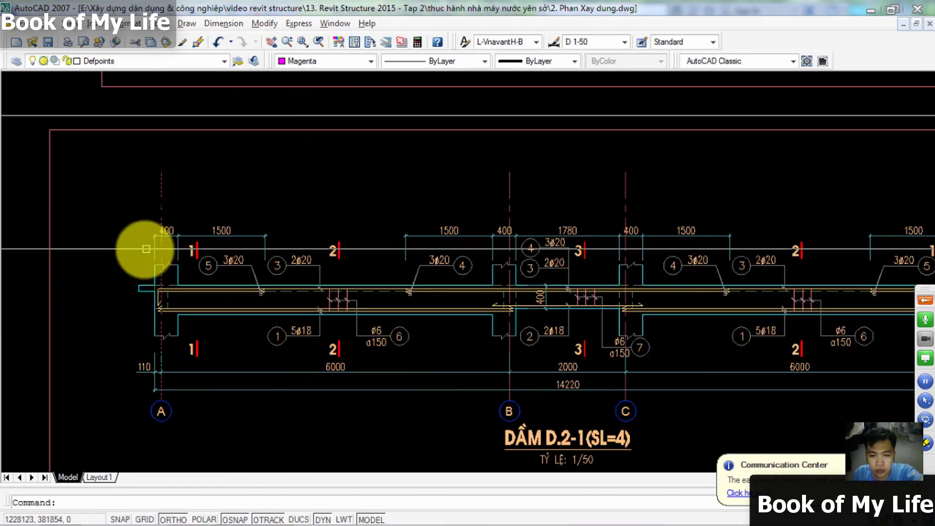
pyautogui.moveTo(288, 302); pyautogui.dragTo(406, 310, button='middle')
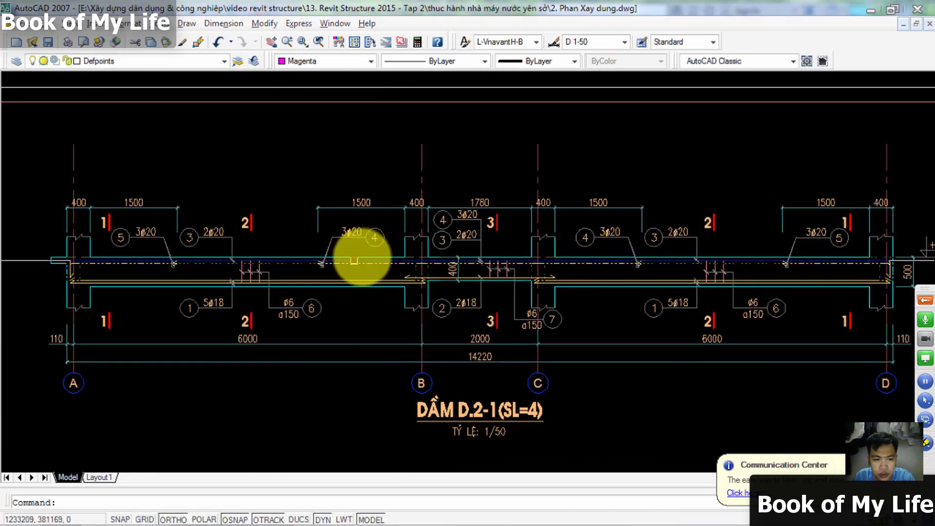
pyautogui.click(317, 313)
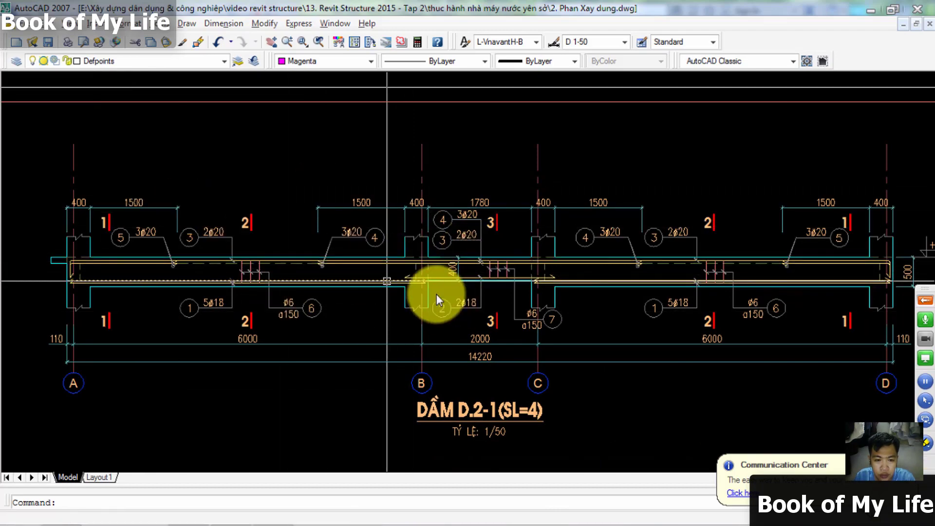
pyautogui.click(545, 322)
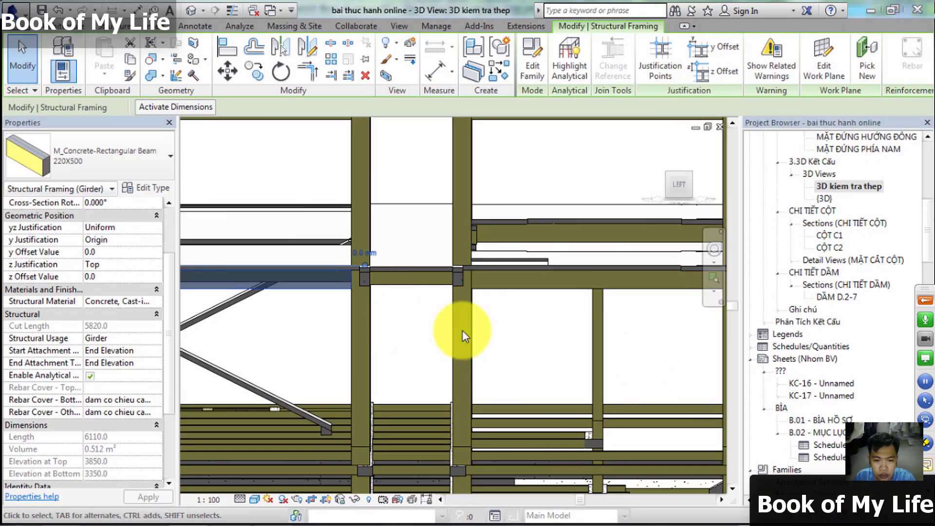
# - Reselect the 220X500 girder between the columns and keep it in view
pyautogui.scroll(1, 292, 324)
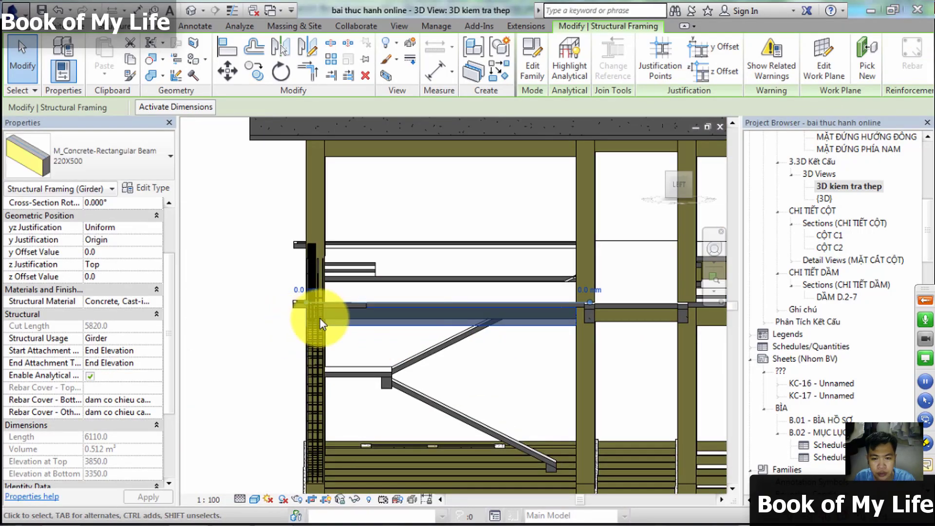
pyautogui.scroll(2, 359, 352)
pyautogui.scroll(2, 466, 334)
pyautogui.scroll(-1, 358, 317)
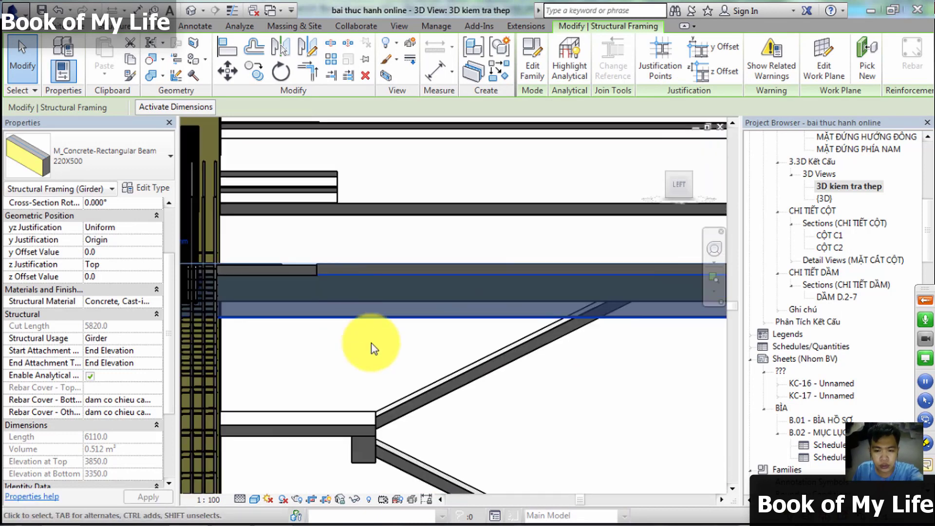
pyautogui.scroll(-1, 476, 366)
pyautogui.click(558, 394)
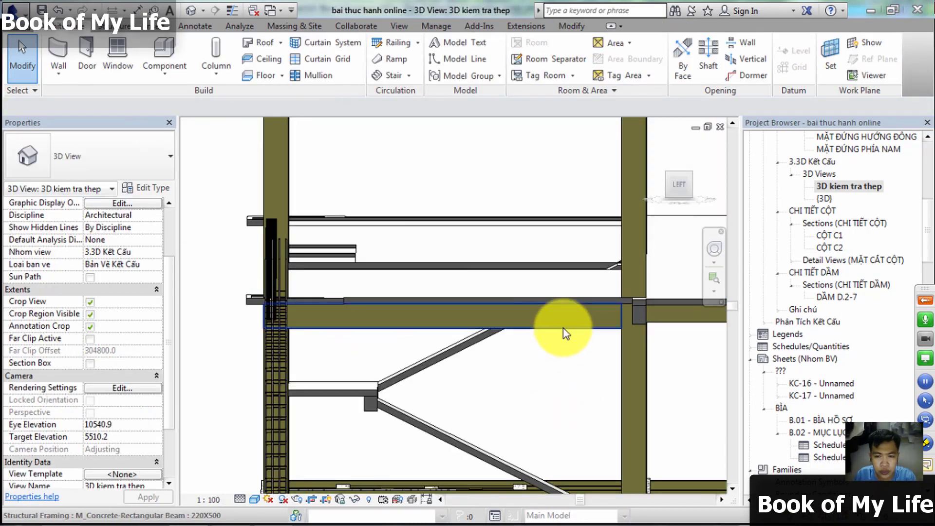
pyautogui.click(563, 324)
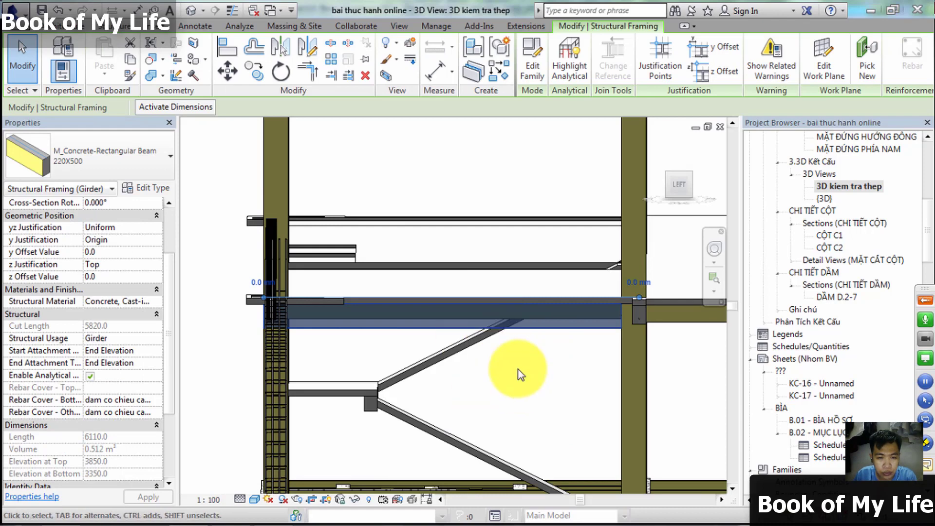
pyautogui.moveTo(457, 251); pyautogui.dragTo(397, 245, button='middle')
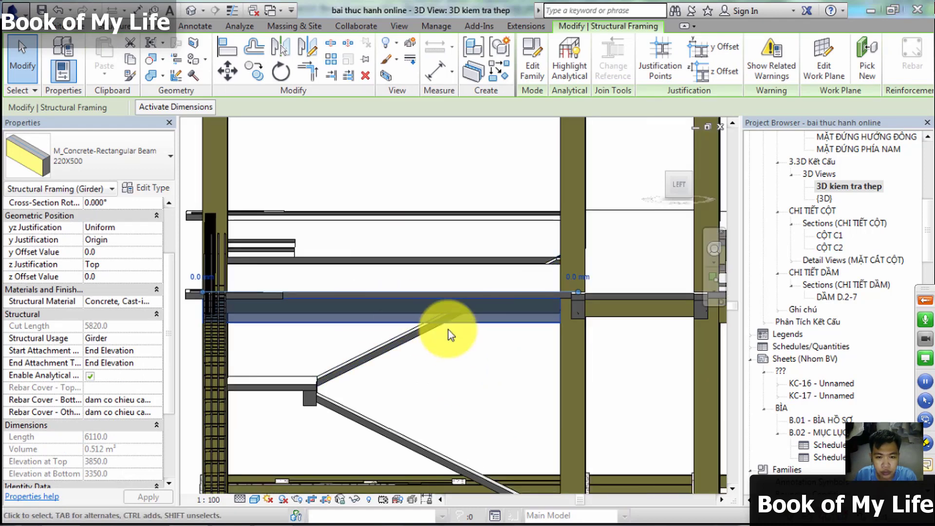
# - Browse the Reinforcement extensions list on the Extensions tab without launching a tool
pyautogui.click(525, 27)
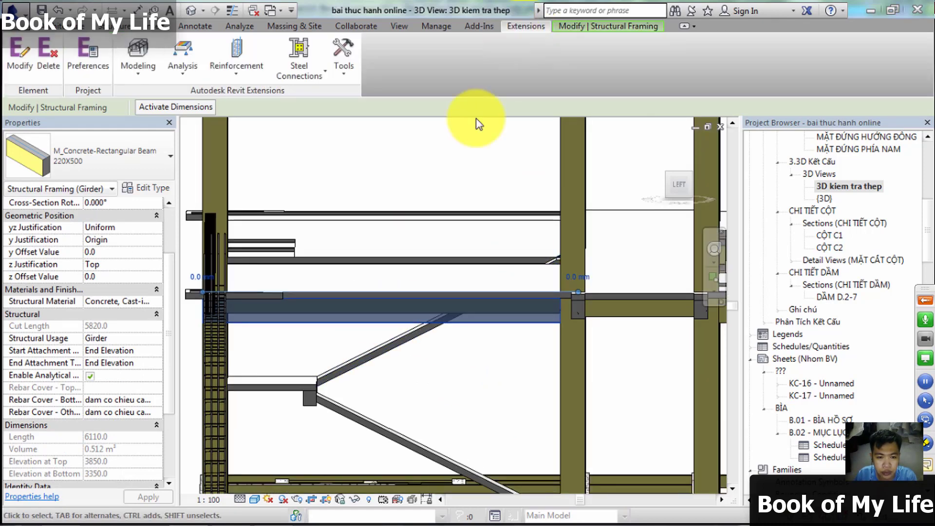
pyautogui.click(244, 77)
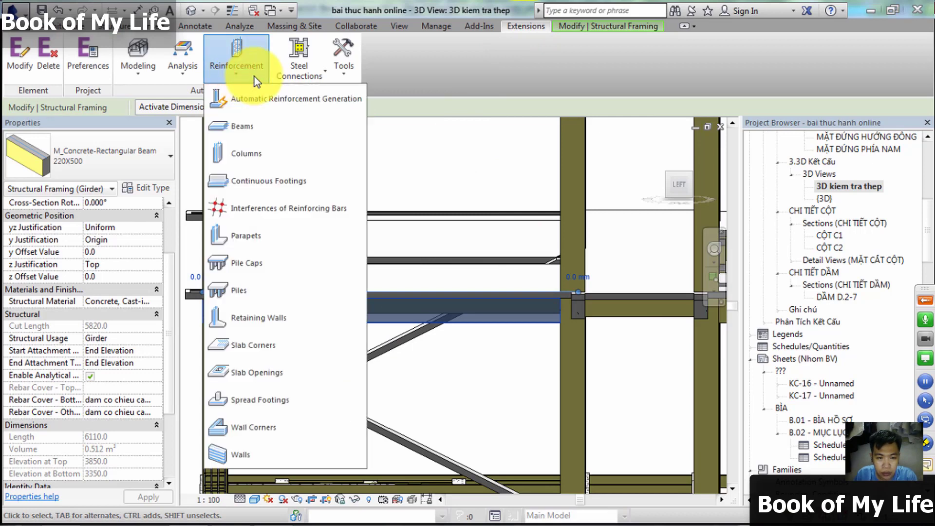
pyautogui.click(521, 31)
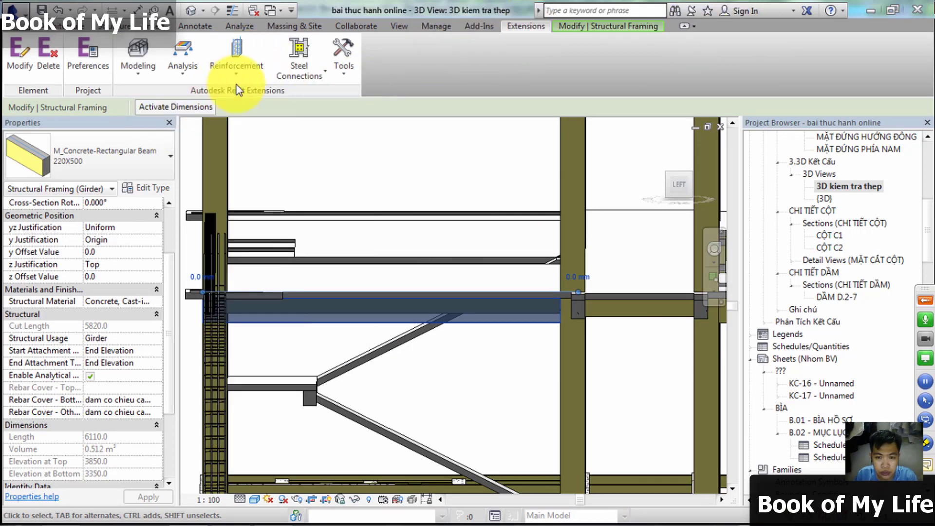
pyautogui.click(253, 74)
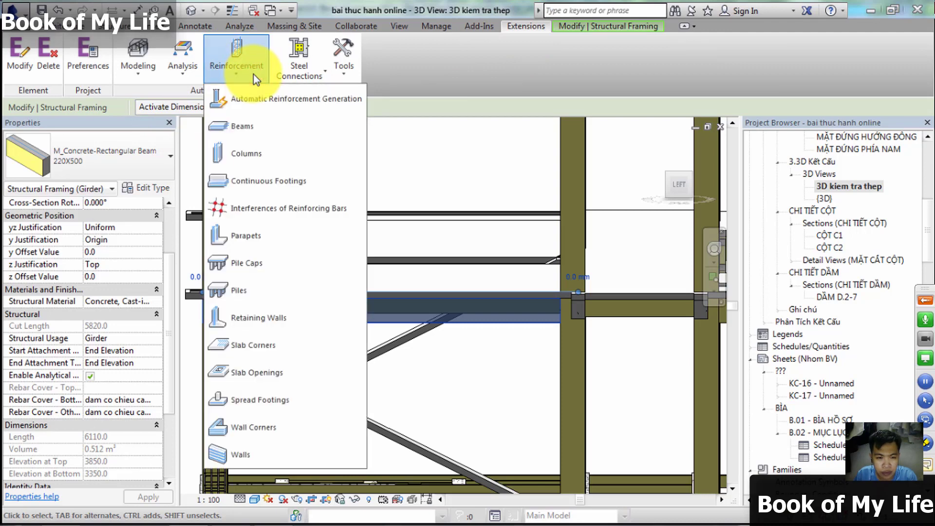
pyautogui.click(253, 74)
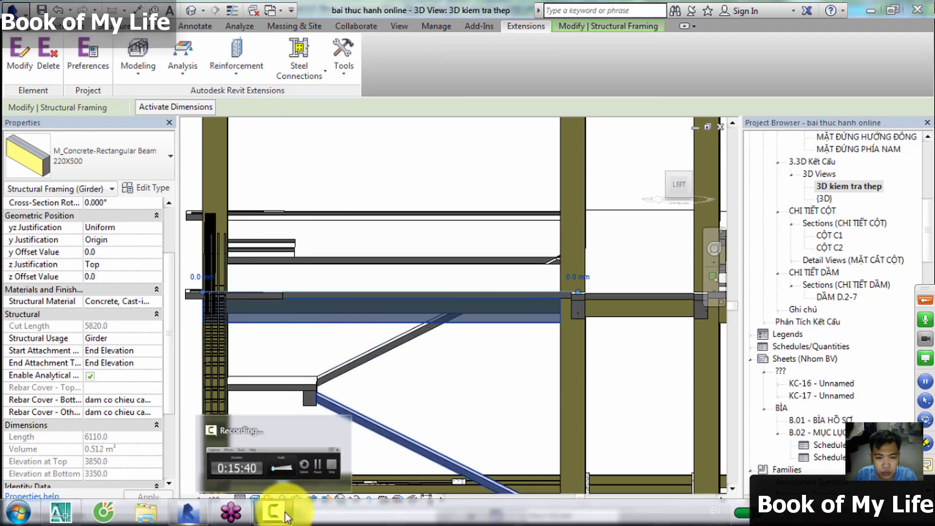
pyautogui.click(284, 514)
pyautogui.click(547, 454)
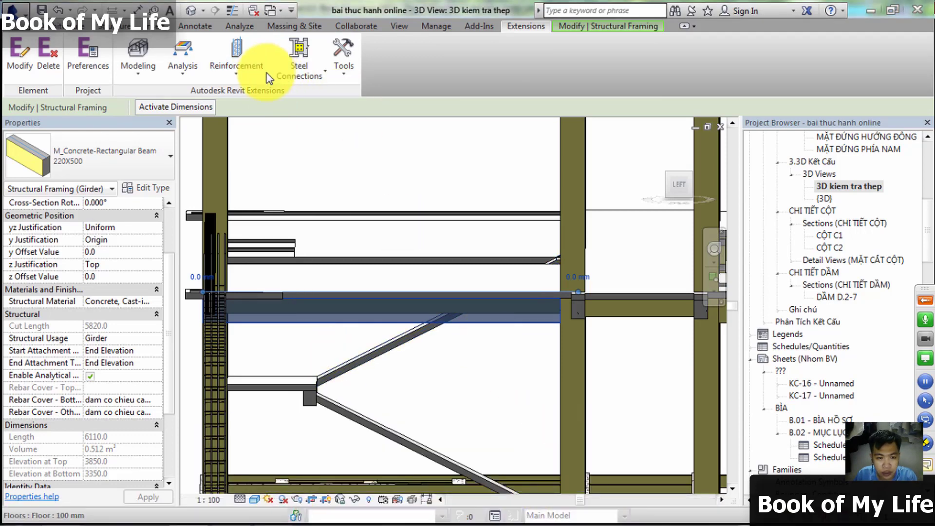
pyautogui.click(240, 74)
pyautogui.click(445, 14)
pyautogui.click(36, 59)
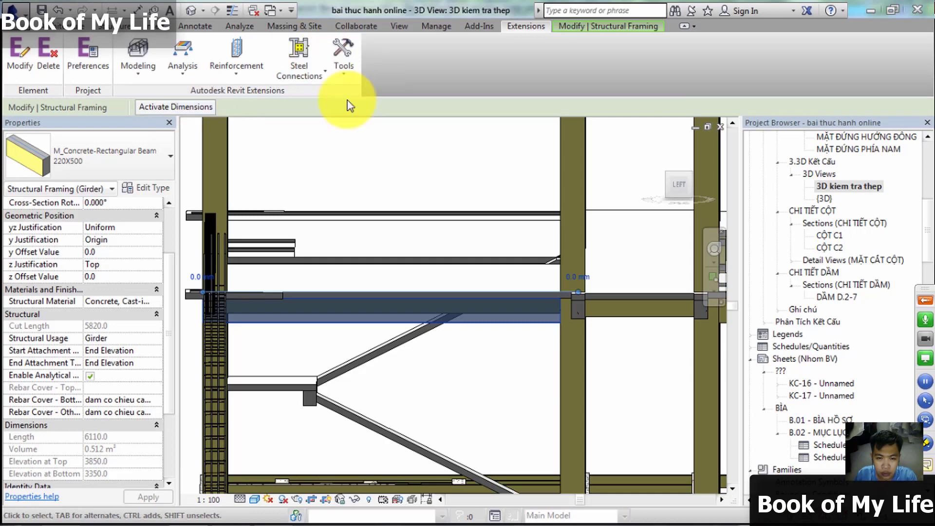
# - Launch Reinforcement > Beams to open the Reinforcement of beams dialog showing the 5820 beam
pyautogui.click(248, 75)
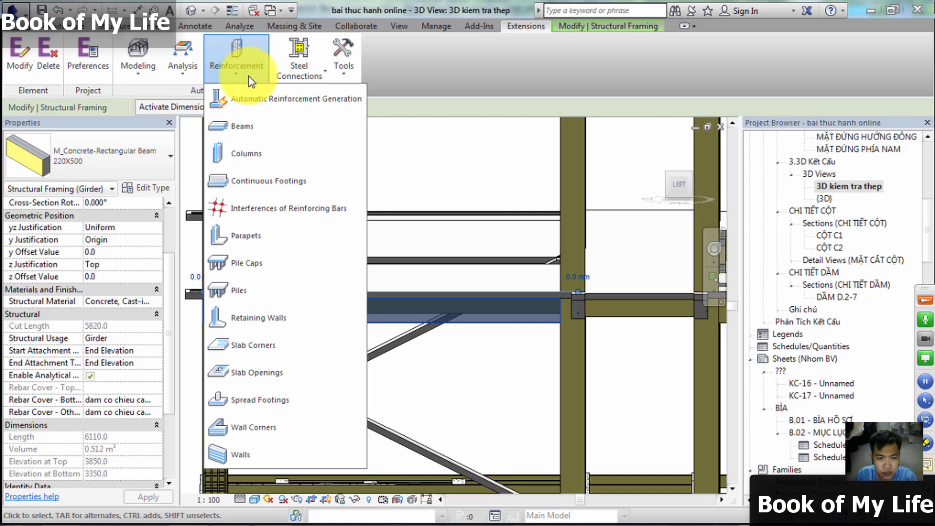
pyautogui.click(242, 127)
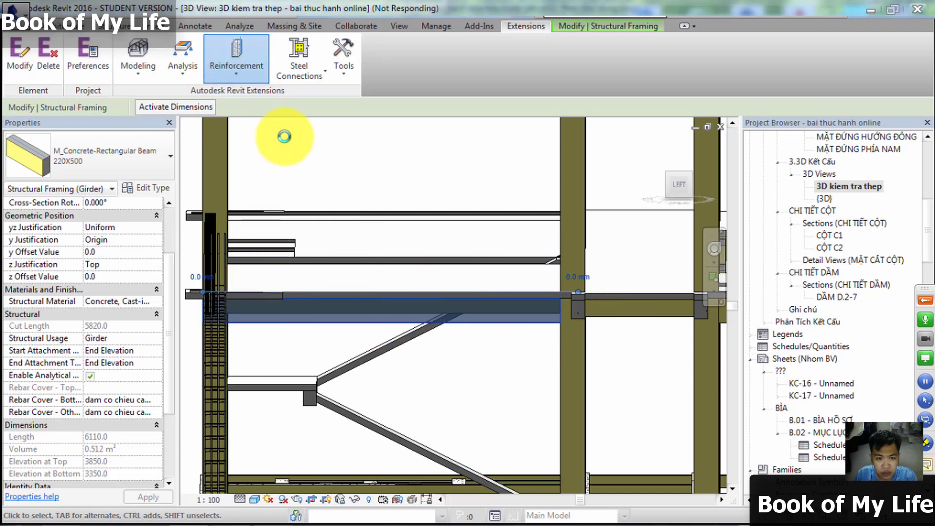
pyautogui.moveTo(247, 513)
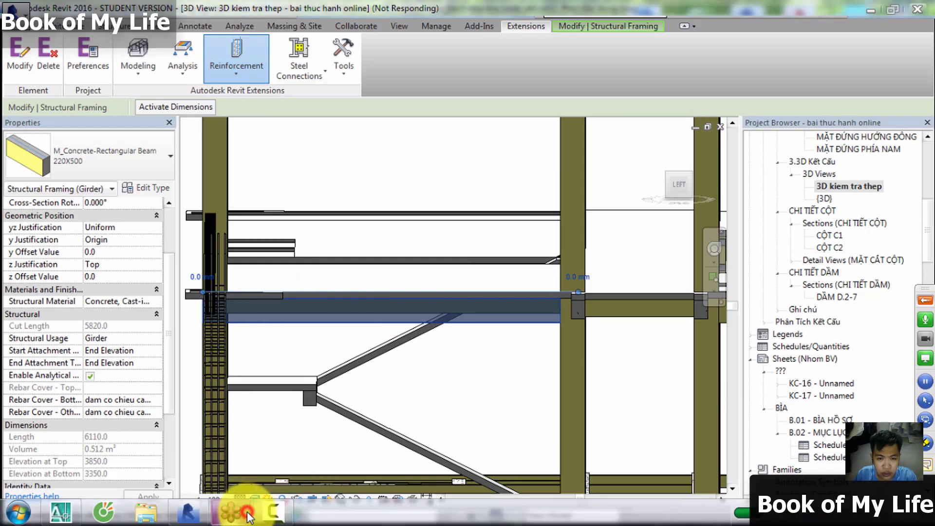
pyautogui.click(257, 515)
pyautogui.click(535, 469)
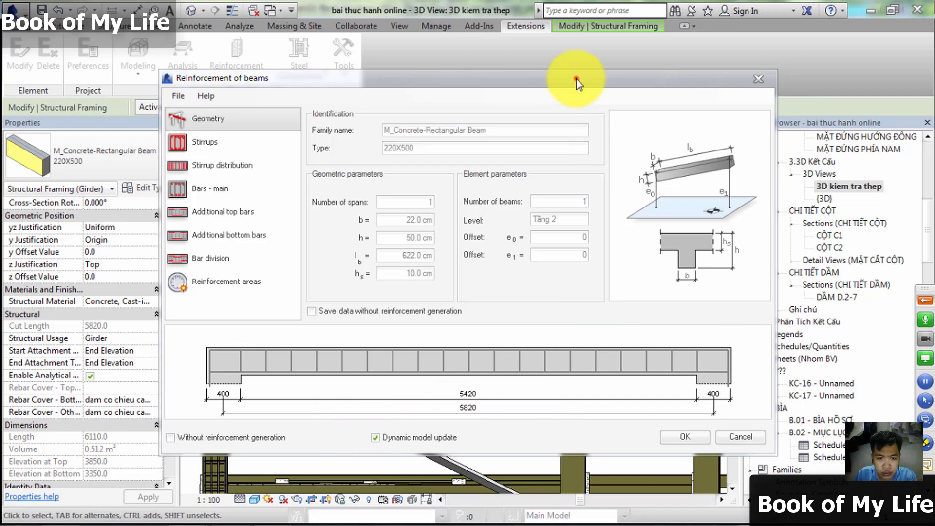
# - Move the Reinforcement of beams dialog aside to check the beam, recentre it, and show the Stirrups page
pyautogui.moveTo(576, 83); pyautogui.dragTo(509, 34)
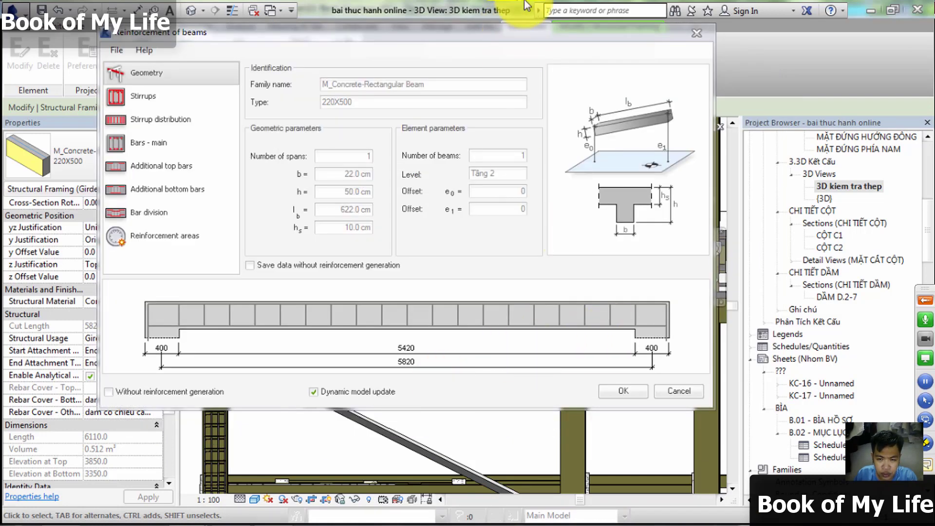
pyautogui.moveTo(538, 34); pyautogui.dragTo(932, 18)
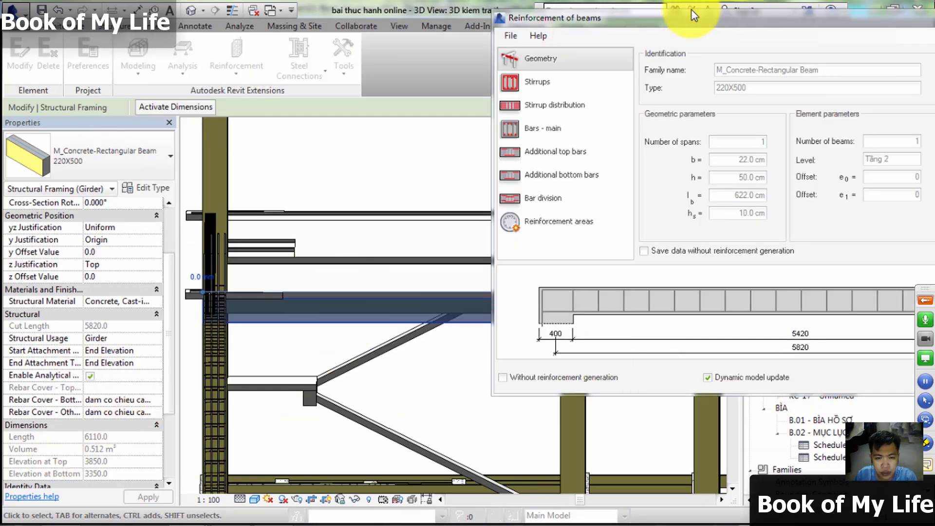
pyautogui.moveTo(687, 13)
pyautogui.mouseDown()
pyautogui.moveTo(928, 19)
pyautogui.moveTo(933, 8)
pyautogui.mouseUp()
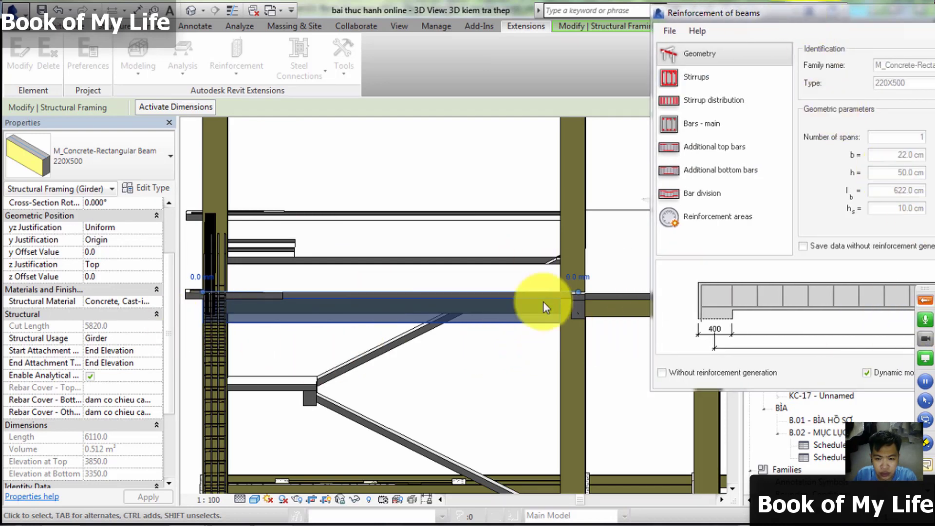
pyautogui.moveTo(763, 14); pyautogui.dragTo(282, 71)
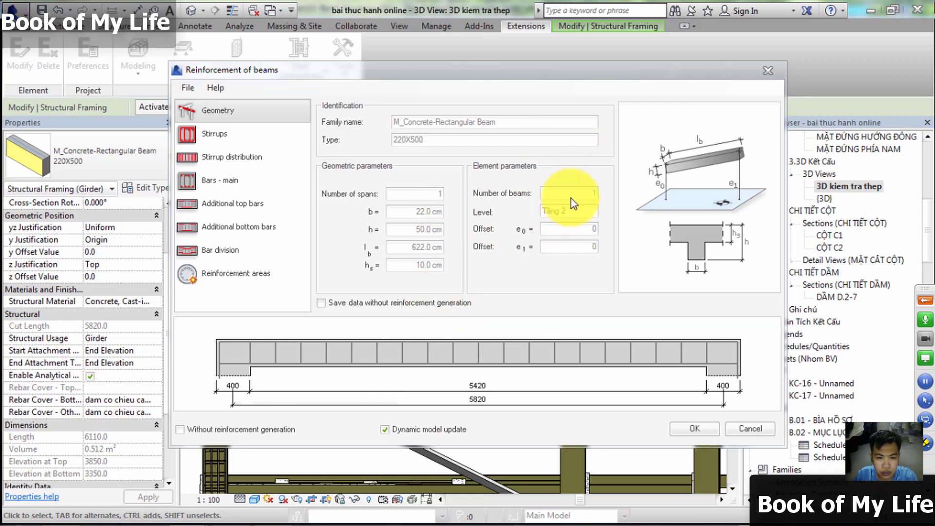
pyautogui.click(217, 135)
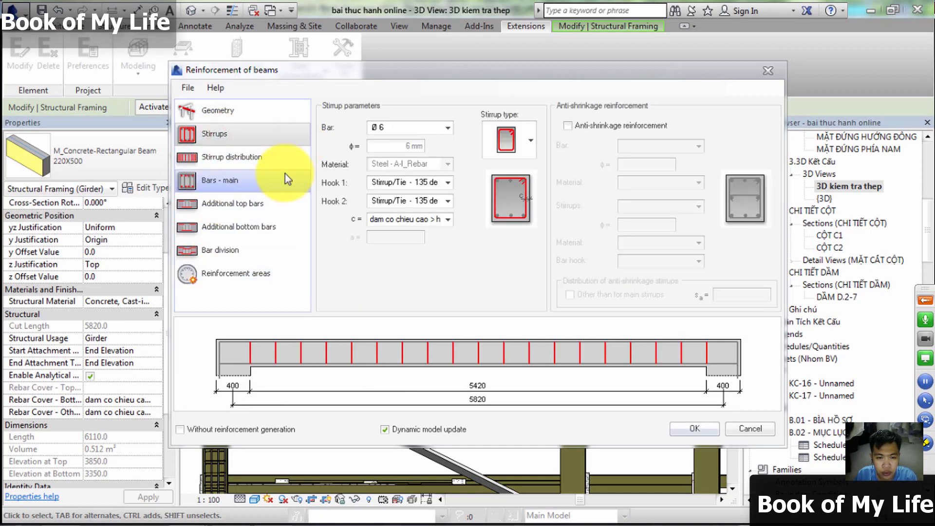
pyautogui.moveTo(101, 522)
pyautogui.click(61, 512)
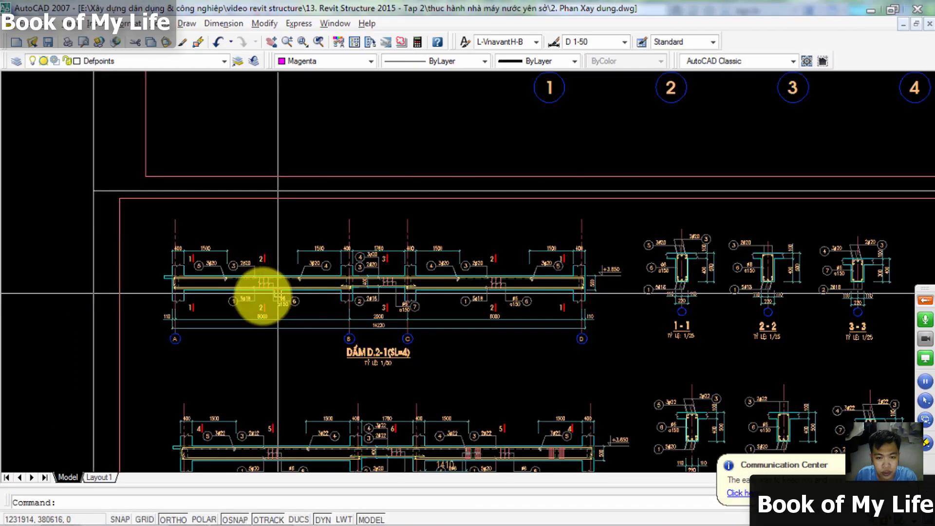
pyautogui.moveTo(209, 282); pyautogui.dragTo(259, 253, button='middle')
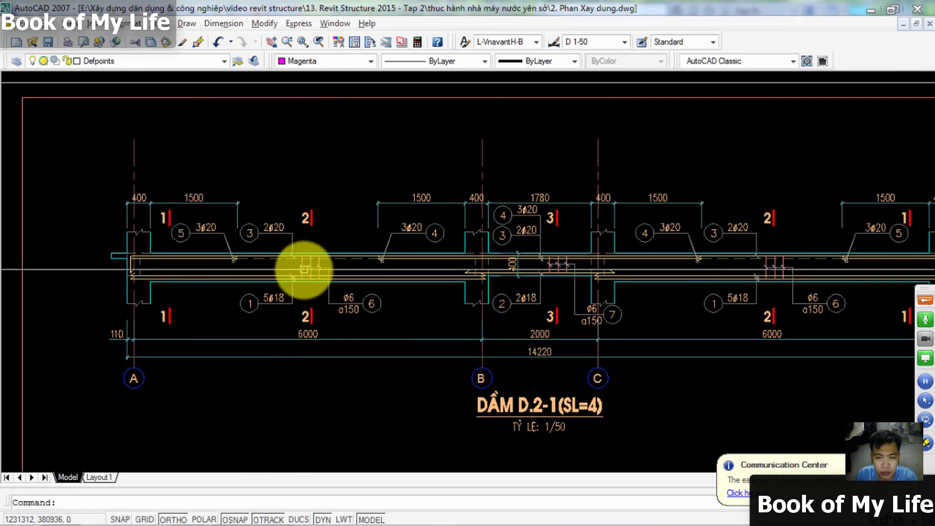
pyautogui.moveTo(343, 336); pyautogui.dragTo(292, 320, button='middle')
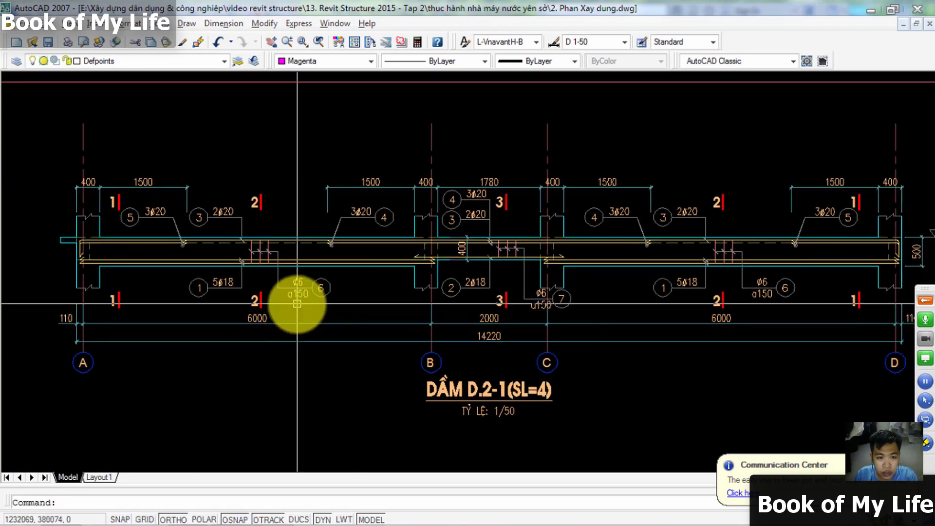
pyautogui.hotkey('alt', 'Tab')
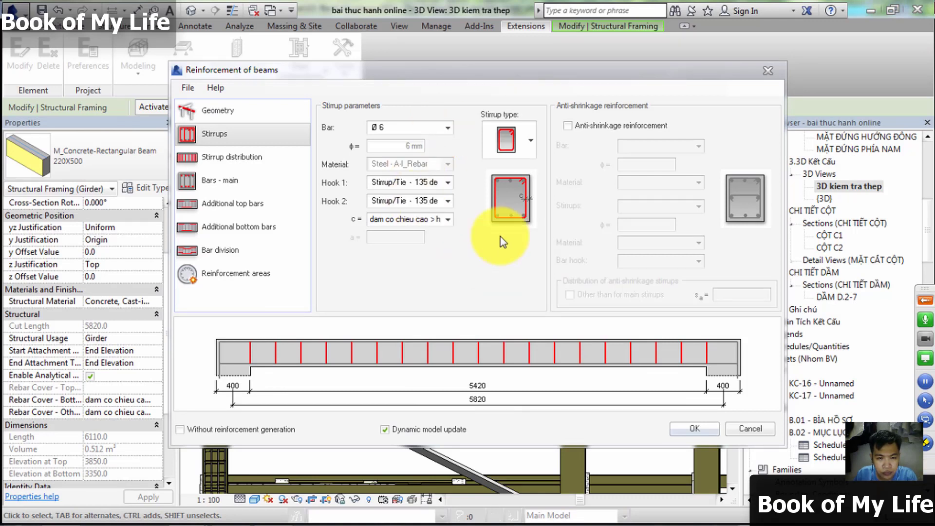
# - Keep the closed stirrup shape for the Ø6 stirrups
pyautogui.click(530, 142)
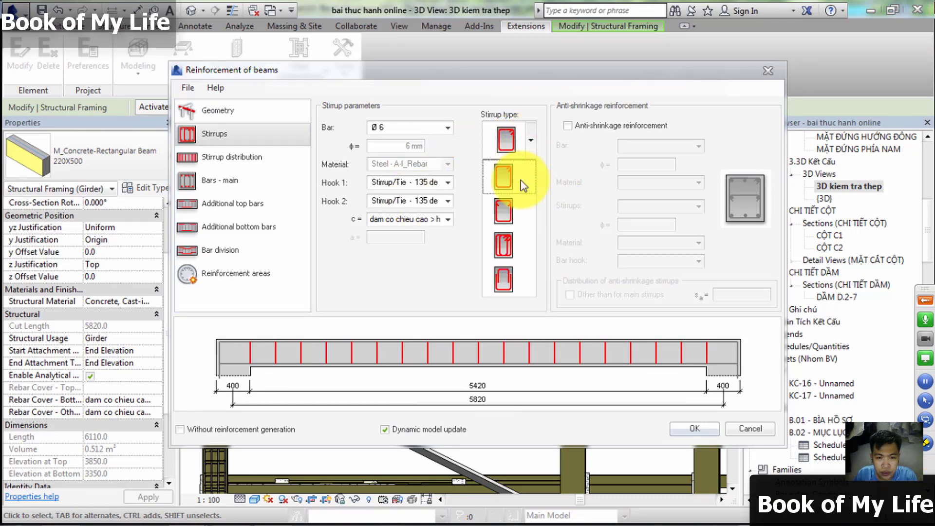
pyautogui.click(531, 146)
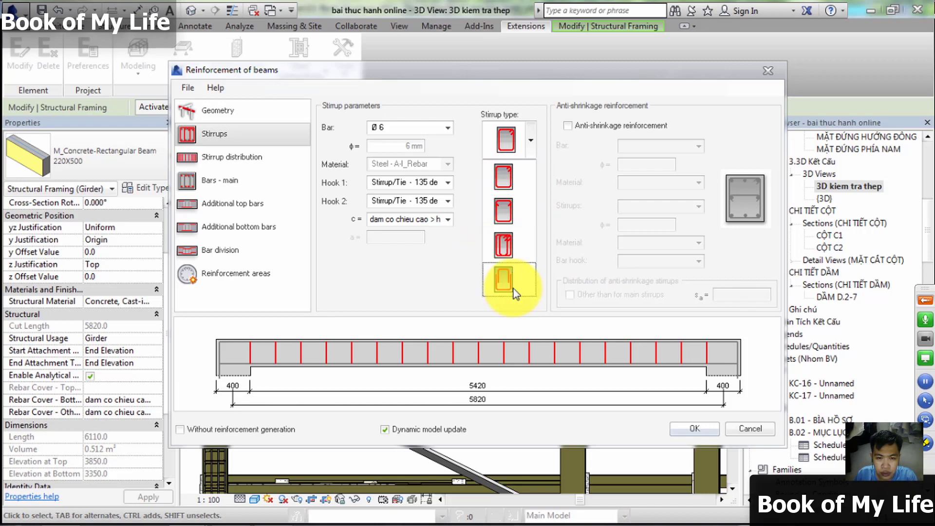
pyautogui.click(512, 175)
pyautogui.click(506, 138)
pyautogui.click(504, 182)
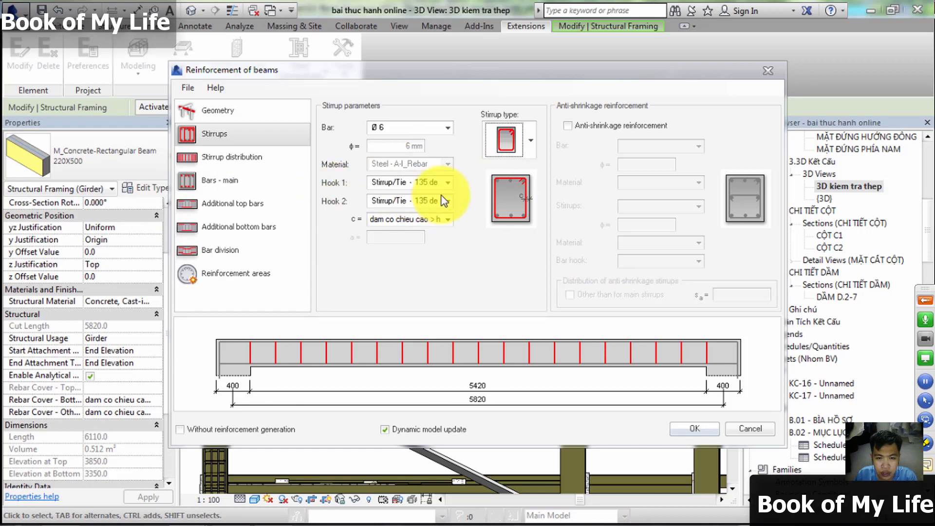
# - Set Hook 1 to Stirrup - 135 deg
pyautogui.click(447, 183)
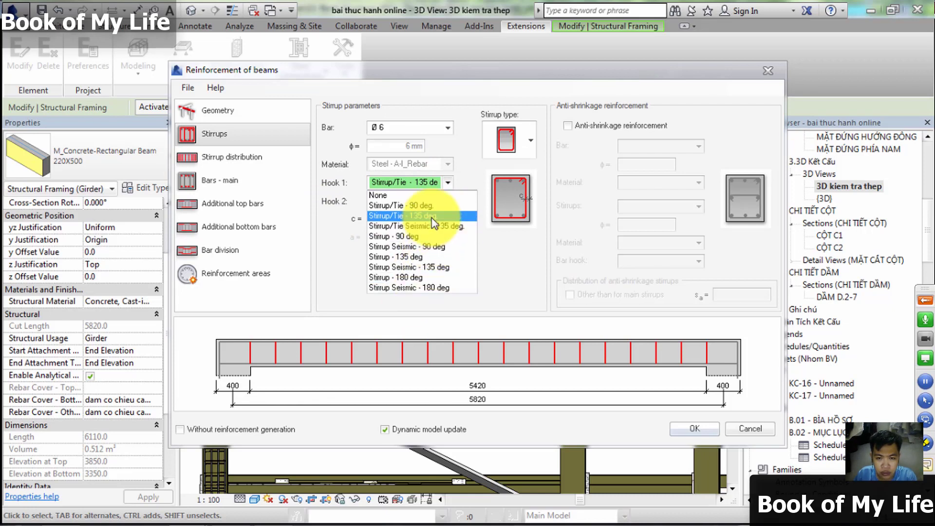
pyautogui.click(444, 180)
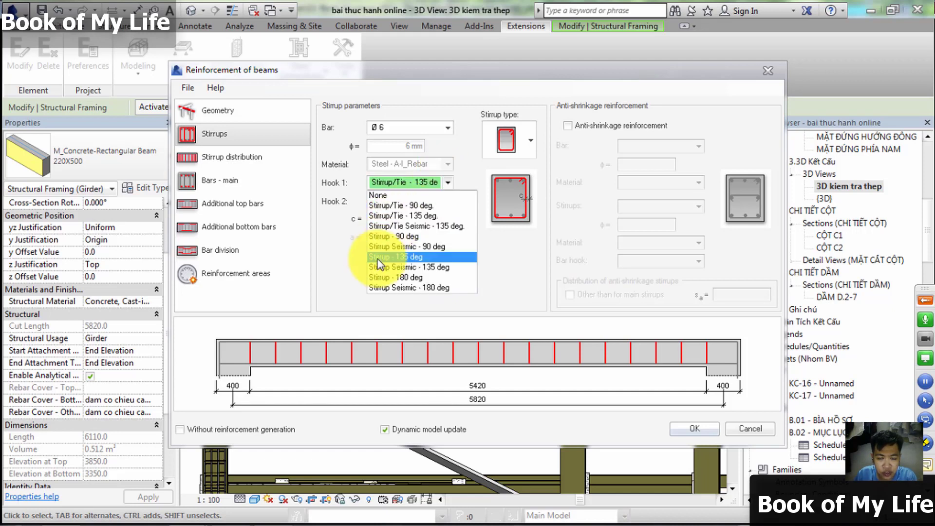
pyautogui.click(449, 256)
pyautogui.click(448, 182)
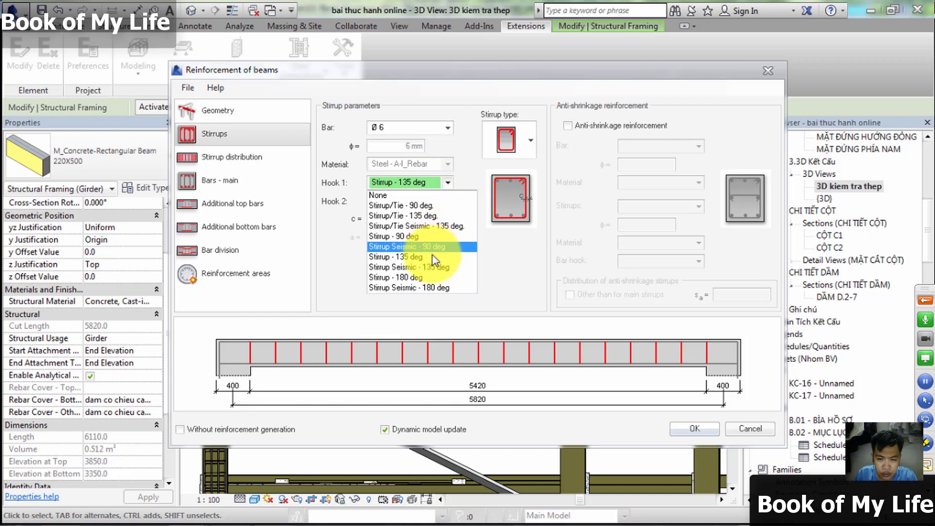
pyautogui.click(432, 257)
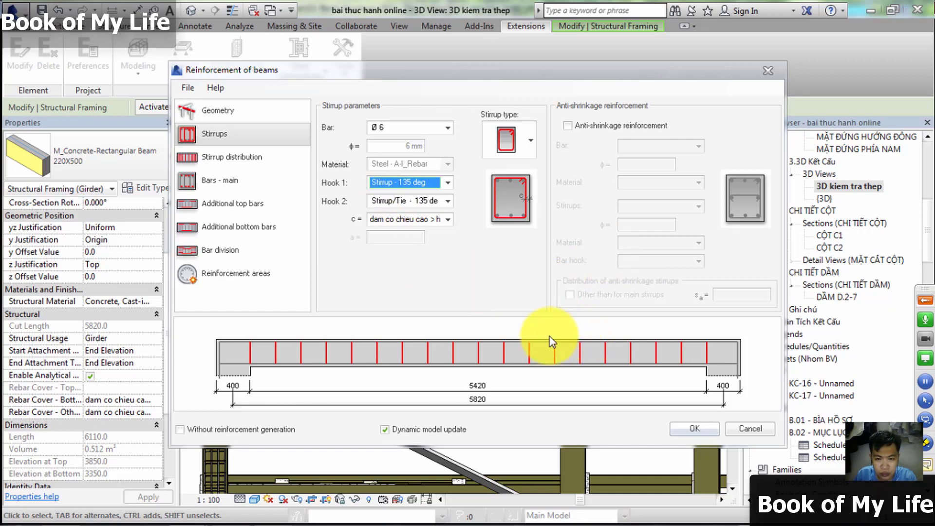
# - Set Hook 2 to Stirrup - 135 deg, rechecking Hook 1's value
pyautogui.click(441, 201)
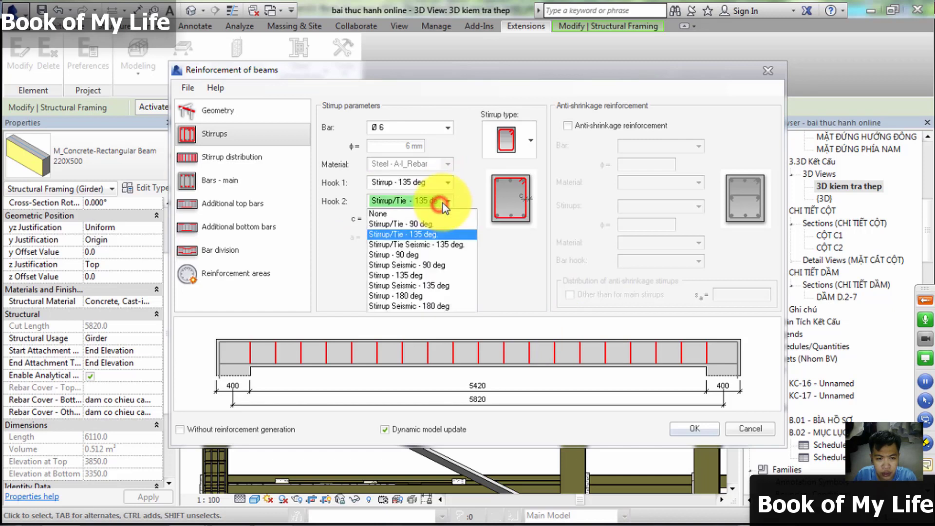
pyautogui.click(435, 275)
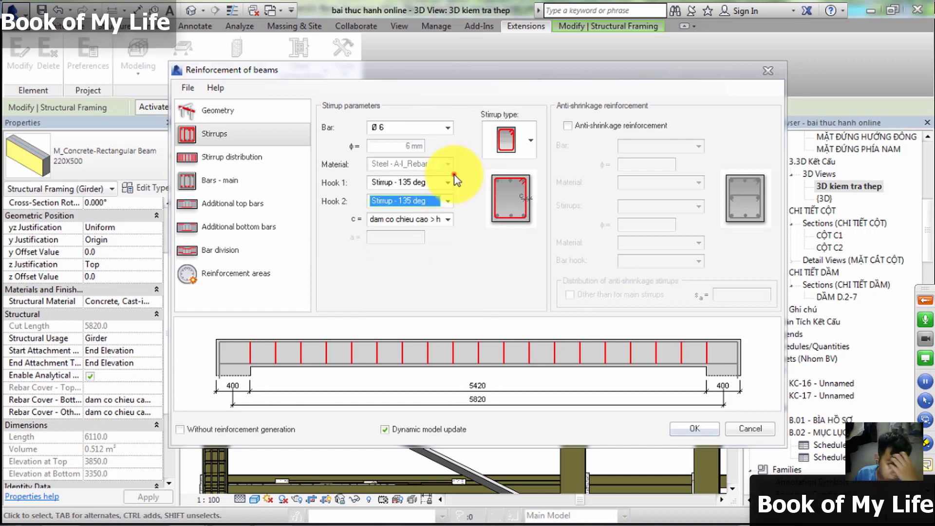
pyautogui.click(454, 181)
pyautogui.click(407, 255)
pyautogui.click(445, 200)
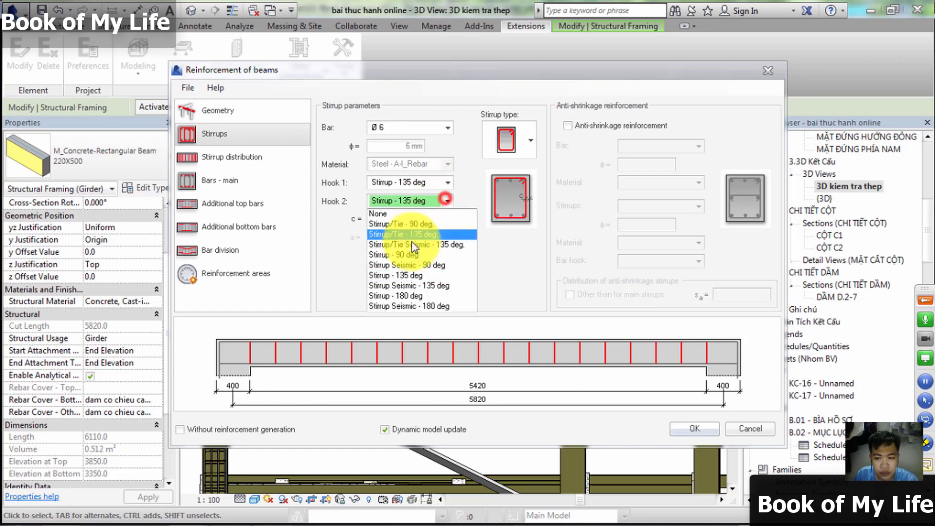
pyautogui.click(417, 275)
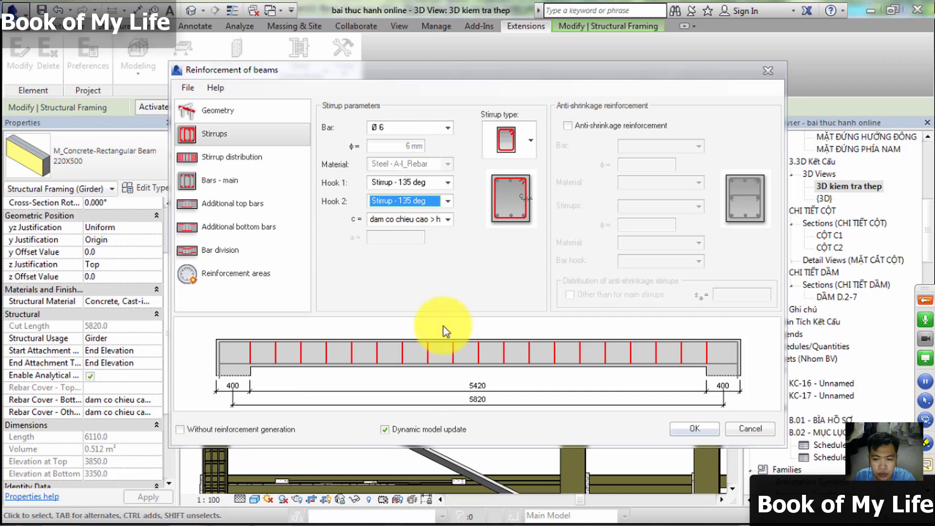
# - Show the Stirrup distribution page (291 mm spacing), then switch to the AutoCAD D.2-1 beam detail
pyautogui.click(234, 164)
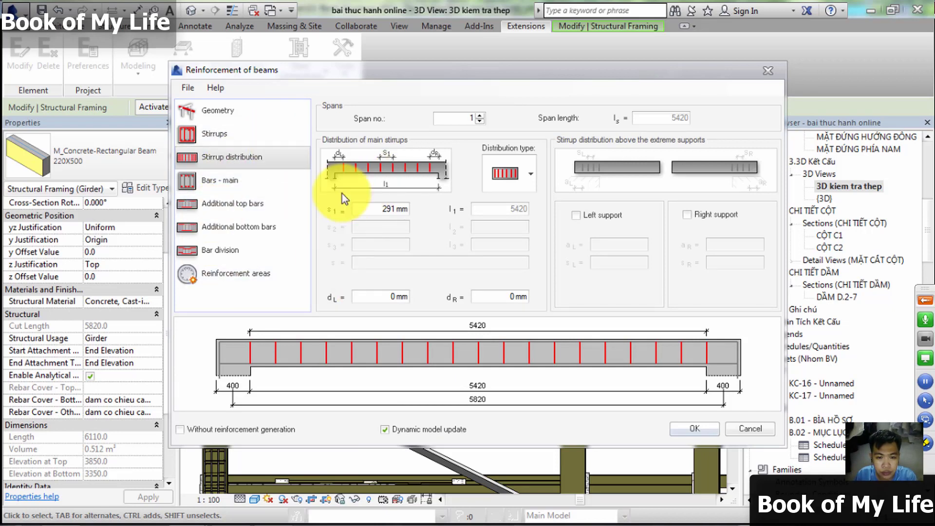
pyautogui.click(84, 511)
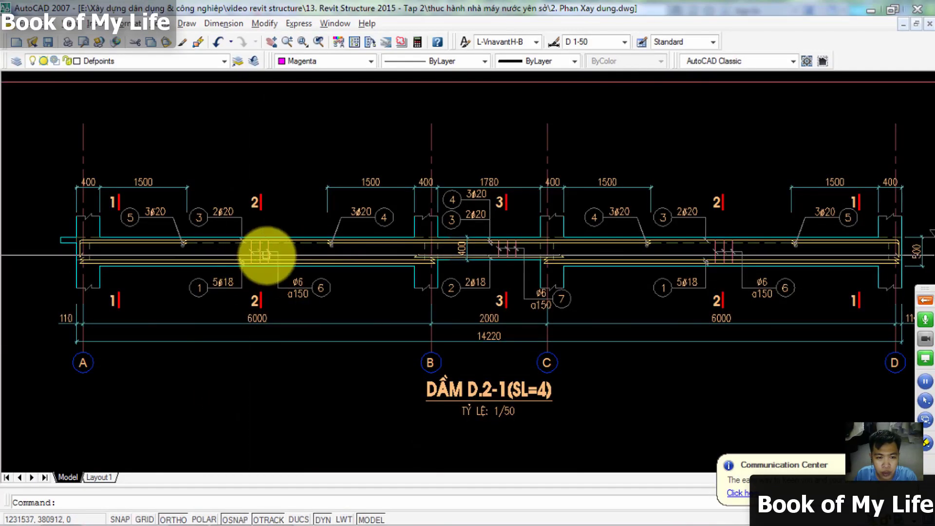
# - Pan the AutoCAD D.2-1 detail to bring section mark 1 of the beam into view
pyautogui.scroll(3, 255, 264)
pyautogui.moveTo(254, 263)
pyautogui.mouseDown(button='middle')
pyautogui.moveTo(359, 286)
pyautogui.moveTo(417, 267)
pyautogui.moveTo(327, 261)
pyautogui.mouseUp(button='middle')
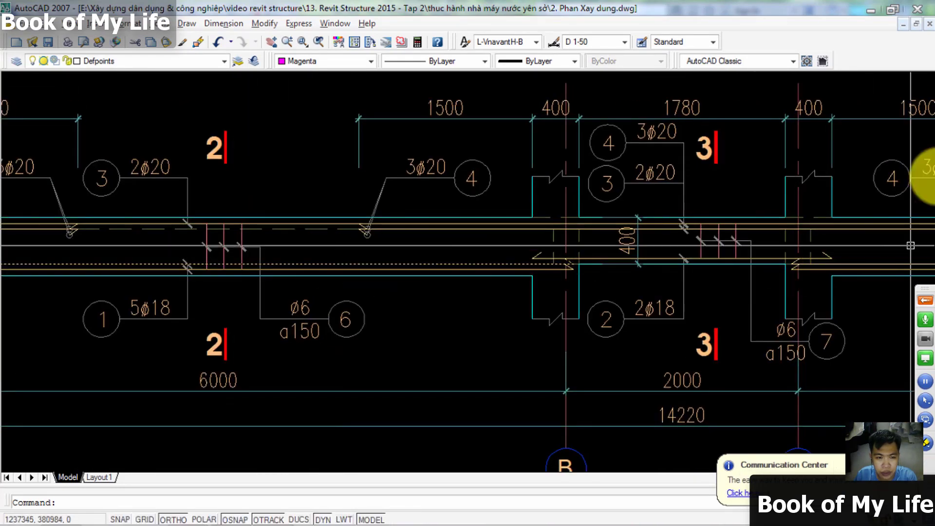
pyautogui.moveTo(385, 273); pyautogui.dragTo(477, 274, button='middle')
pyautogui.click(871, 11)
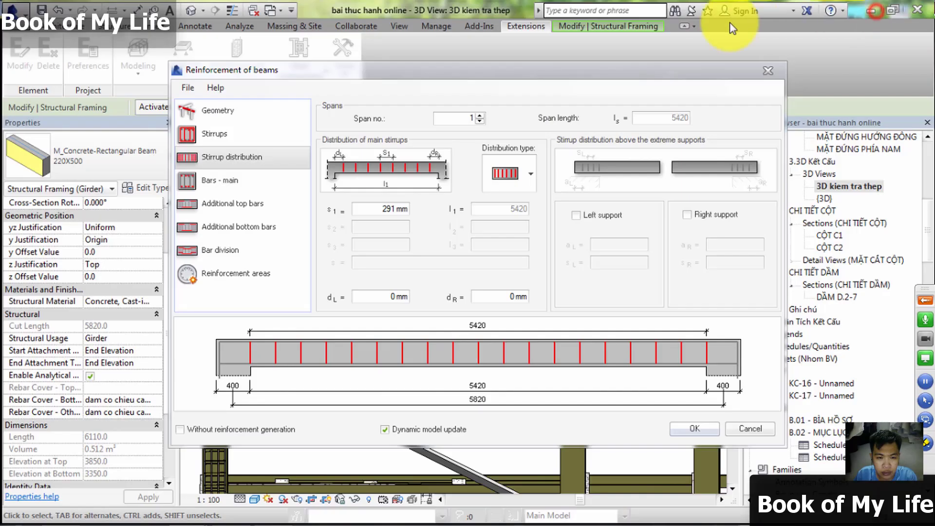
pyautogui.click(531, 174)
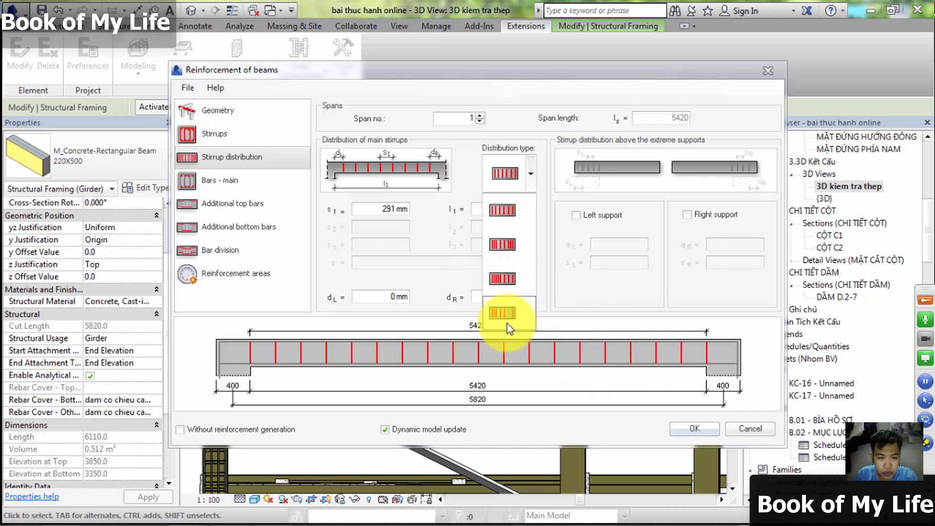
pyautogui.click(505, 325)
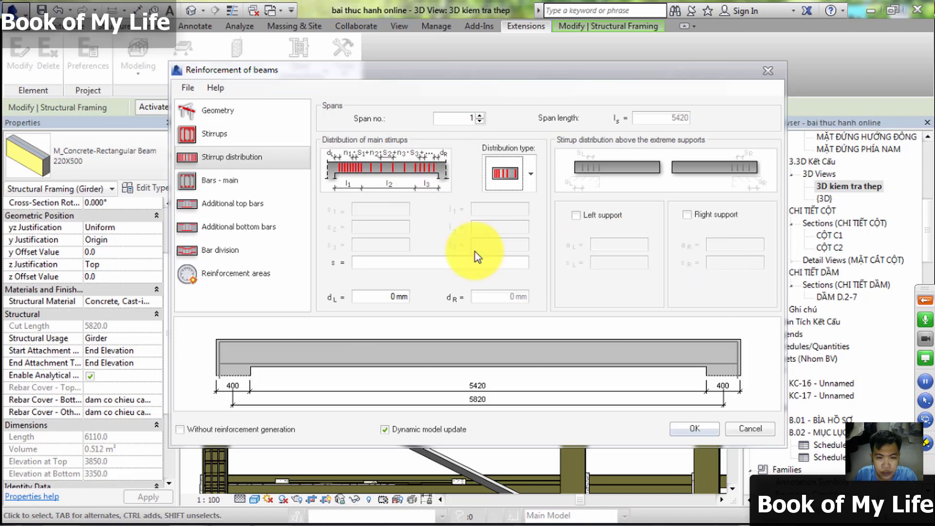
pyautogui.click(530, 174)
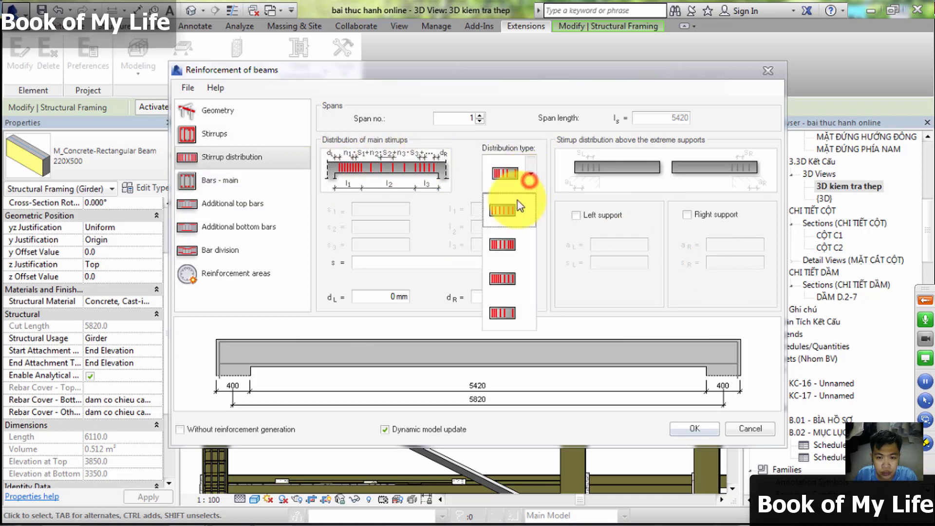
pyautogui.click(511, 210)
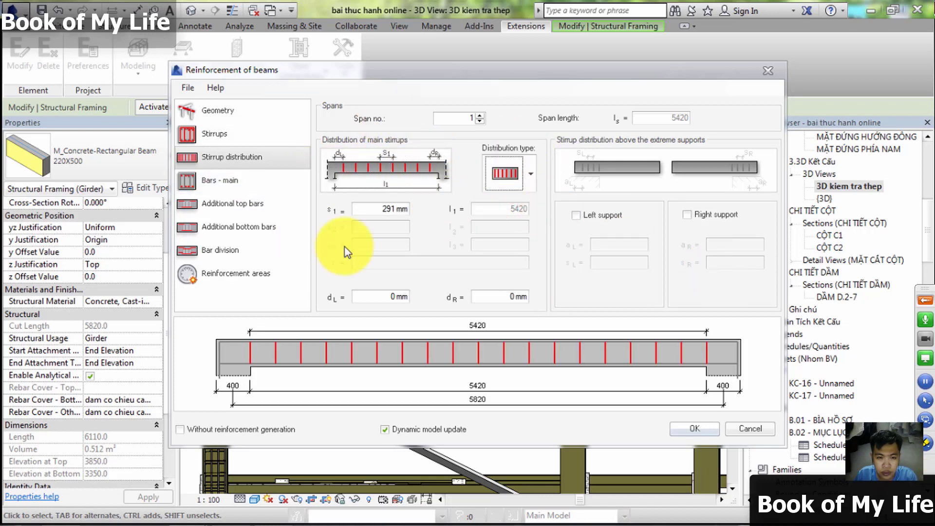
# - Enter 150 mm as the main stirrup spacing s1
pyautogui.click(371, 208)
pyautogui.write('1')
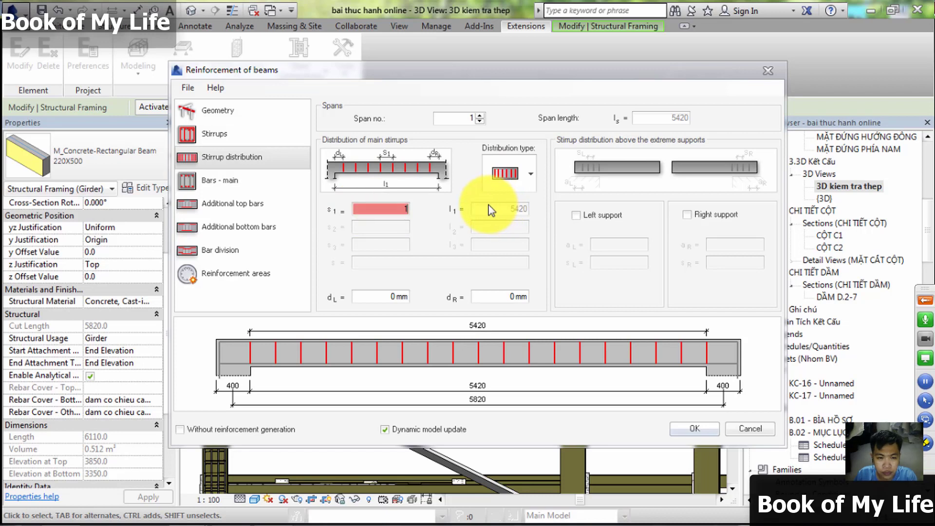
pyautogui.write('50')
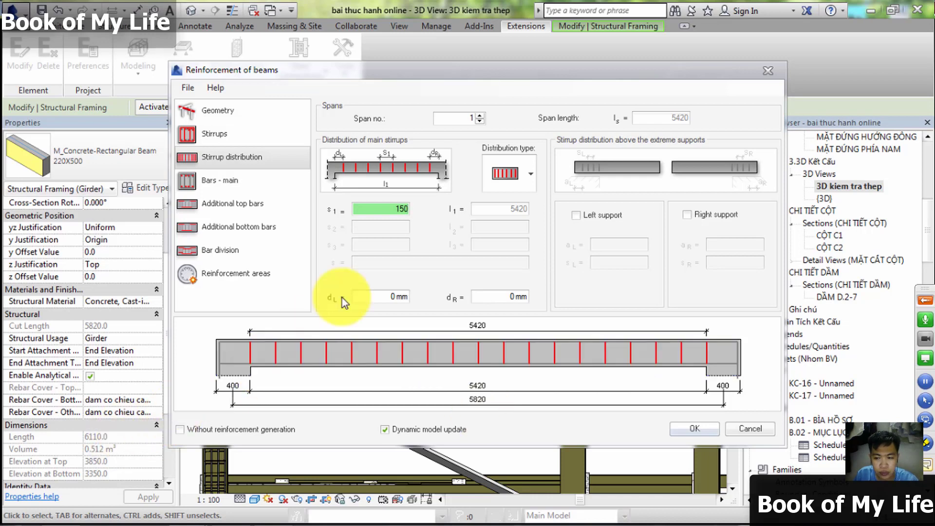
# - Set the stirrup end offsets dL and dR to 10 mm each
pyautogui.click(386, 296)
pyautogui.write('10')
pyautogui.press('Tab')
pyautogui.write('1')
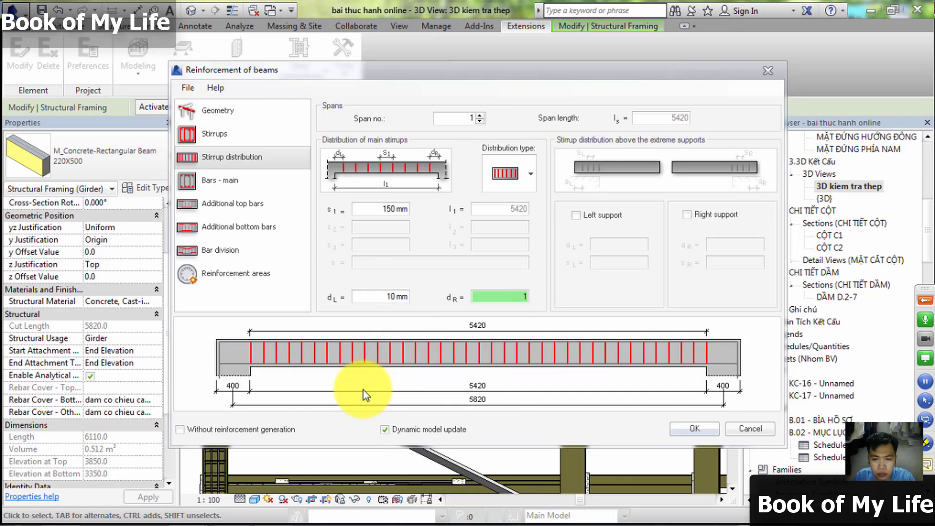
pyautogui.write('0')
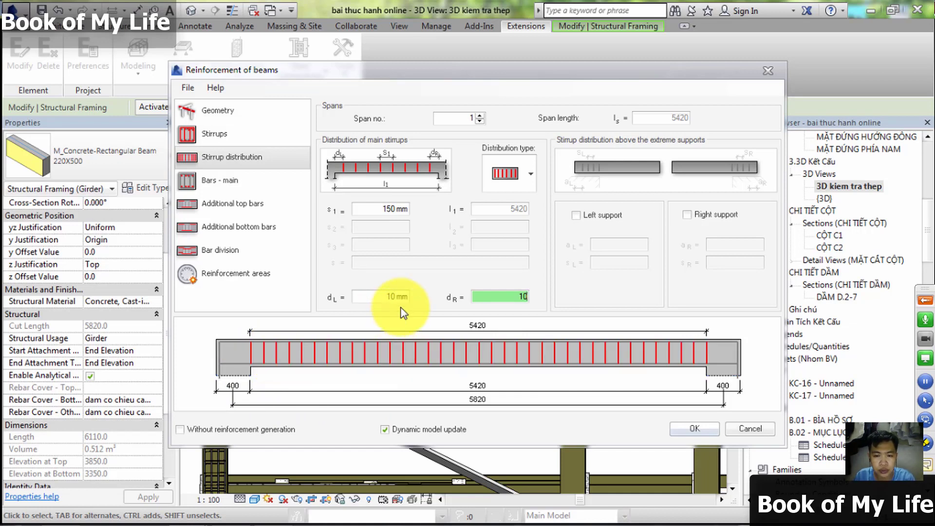
pyautogui.click(499, 298)
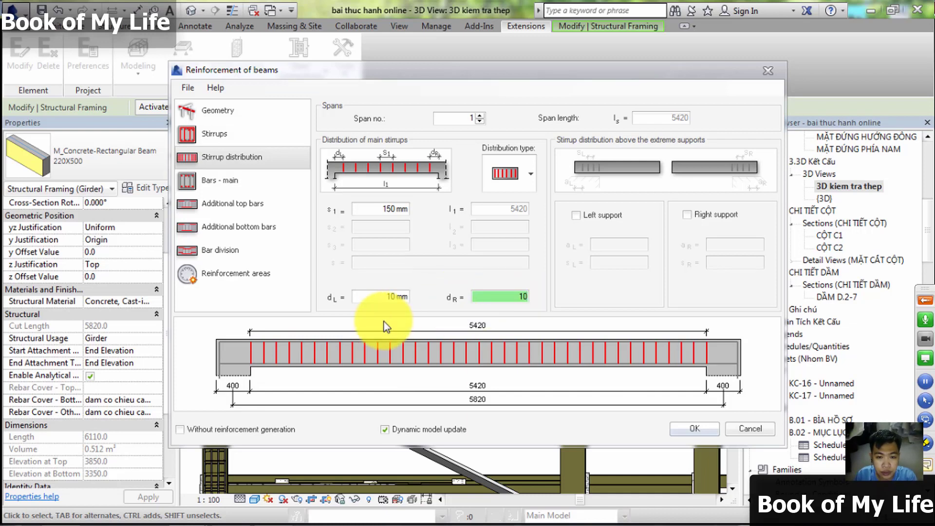
pyautogui.click(383, 297)
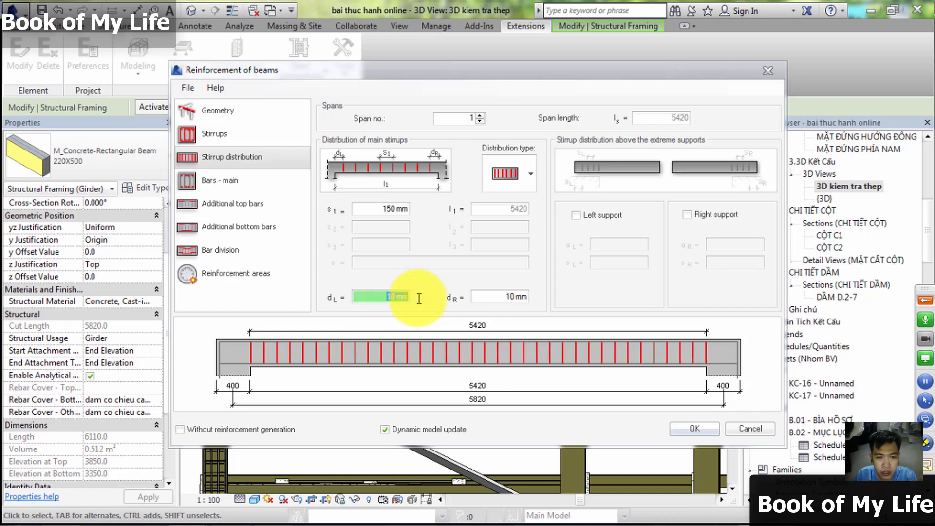
pyautogui.click(488, 297)
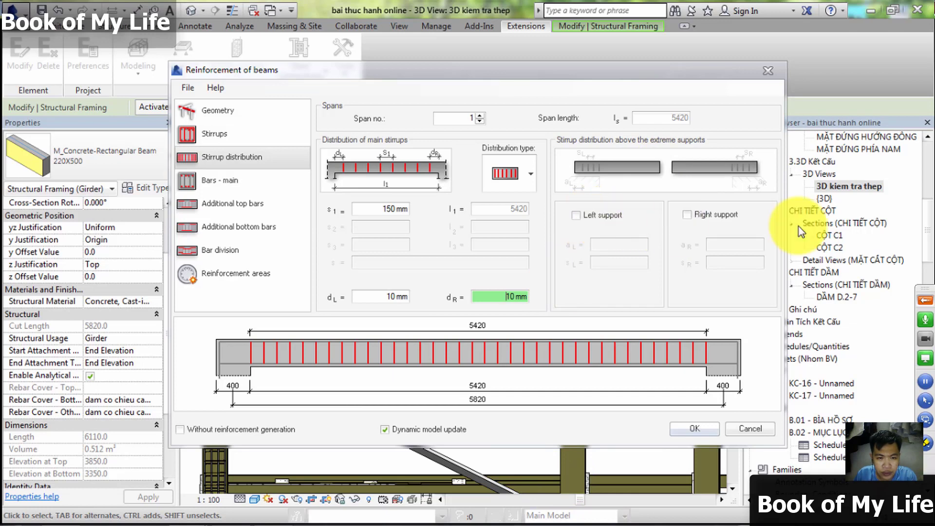
# - Enable the Left and Right support stirrup zones (a=133, s=10 mm)
pyautogui.click(617, 216)
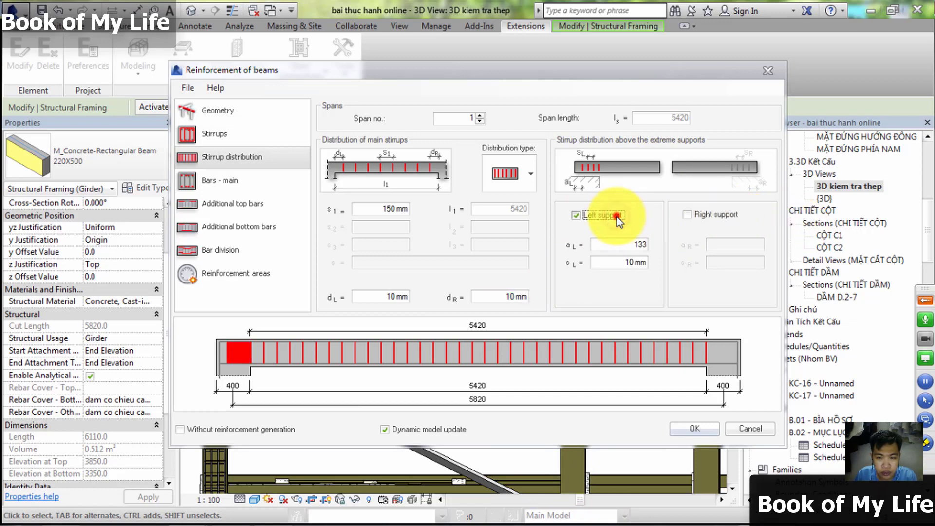
pyautogui.click(703, 220)
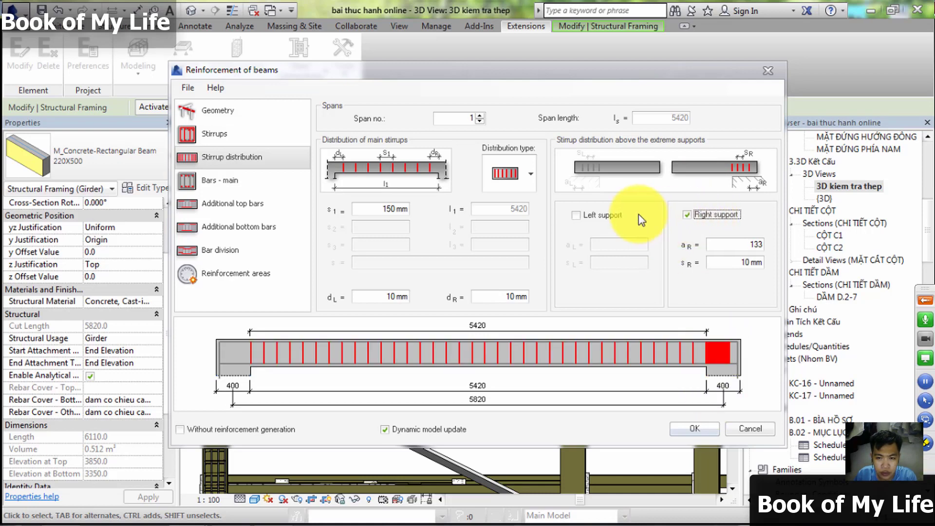
pyautogui.click(600, 214)
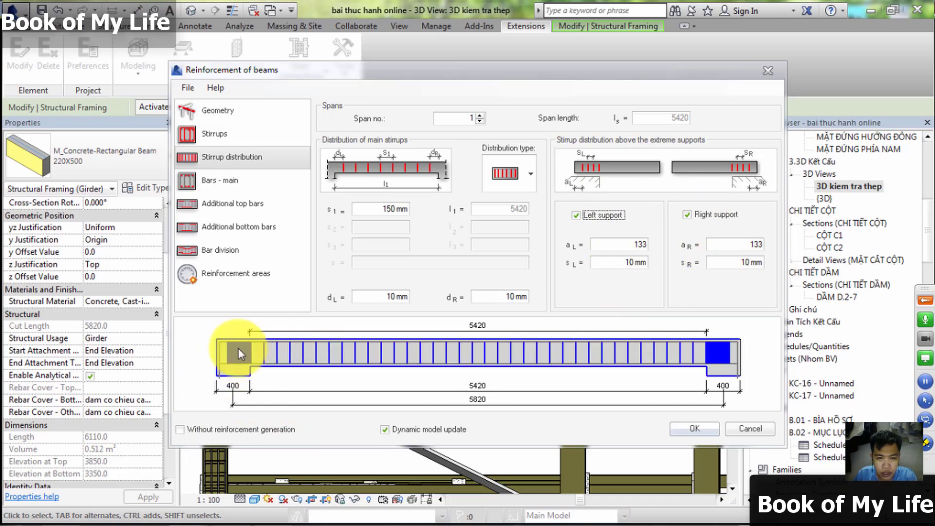
# - Inspect the beam detail's left end in AutoCAD (400 support, ø6 a150 stirrups), then return to Revit
pyautogui.moveTo(42, 524)
pyautogui.click(60, 509)
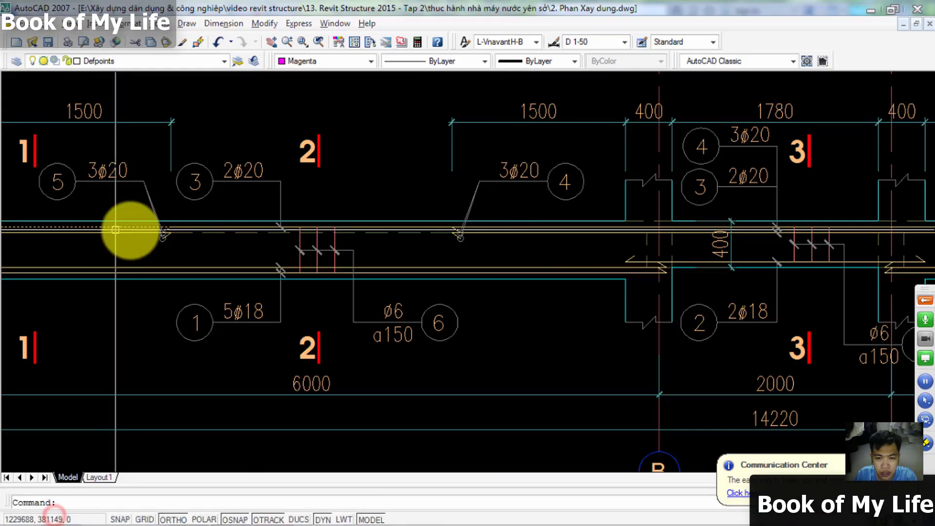
pyautogui.moveTo(129, 229); pyautogui.dragTo(429, 229, button='middle')
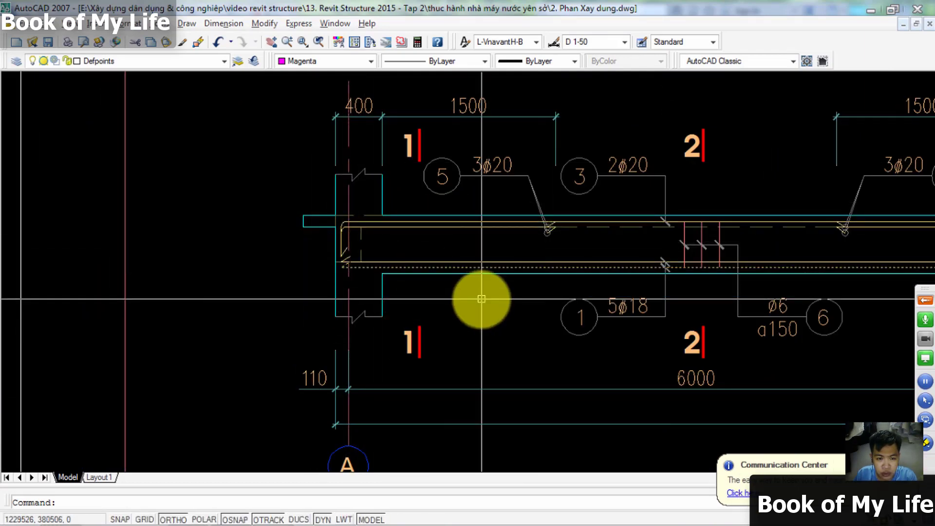
pyautogui.scroll(-2, 346, 317)
pyautogui.scroll(-3, 382, 314)
pyautogui.scroll(3, 383, 314)
pyautogui.scroll(3, 341, 317)
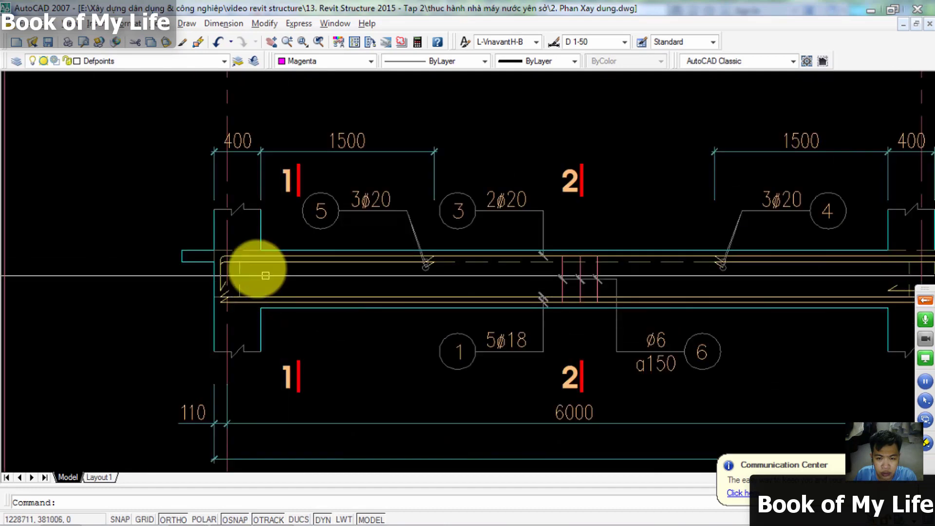
pyautogui.moveTo(568, 281); pyautogui.dragTo(502, 282, button='middle')
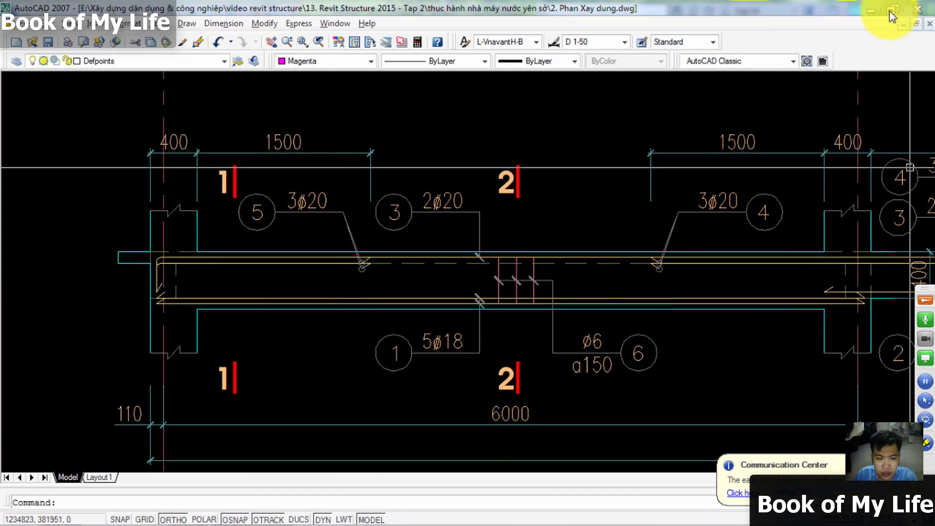
pyautogui.click(867, 13)
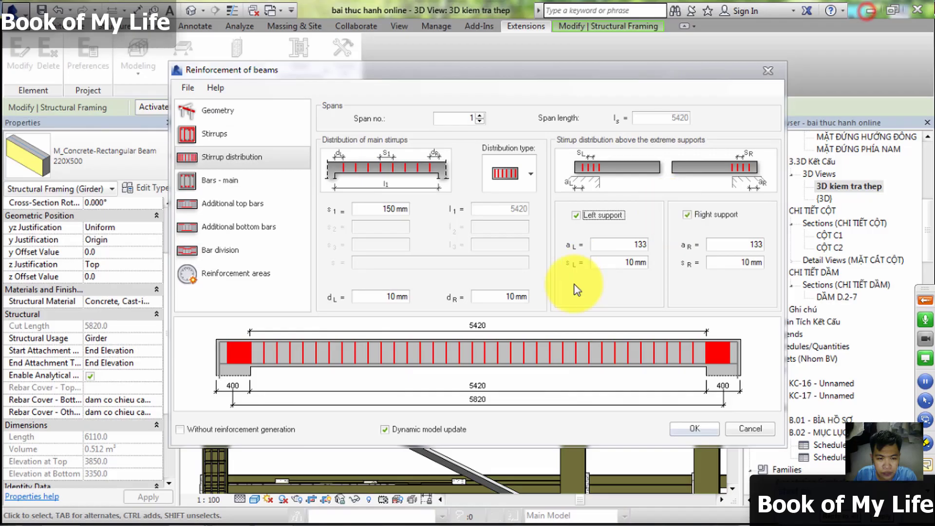
# - Turn off both support stirrup zones, show the main bar settings, then view AutoCAD's 5ø18 callout
pyautogui.click(687, 215)
pyautogui.click(577, 215)
pyautogui.click(216, 180)
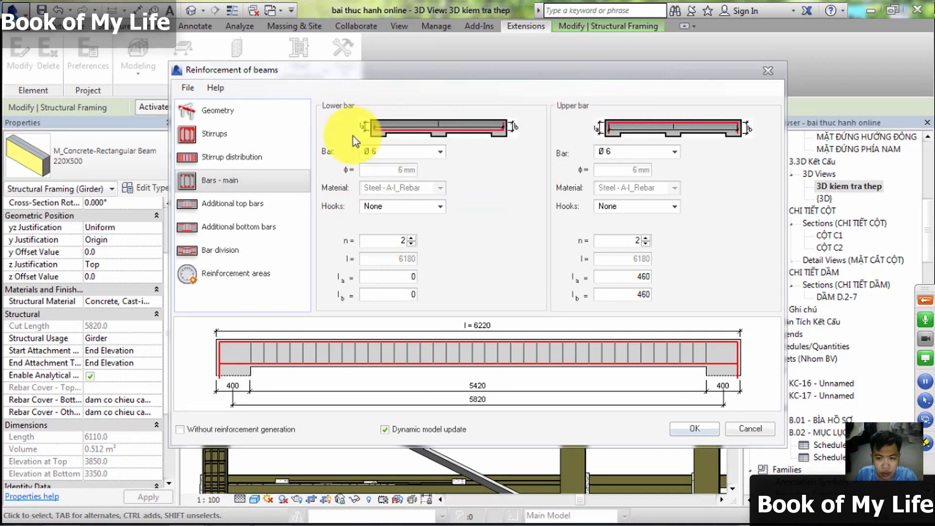
pyautogui.click(60, 511)
# - Recentre the AutoCAD beam detail and pan along it to column D's end
pyautogui.scroll(3, 126, 261)
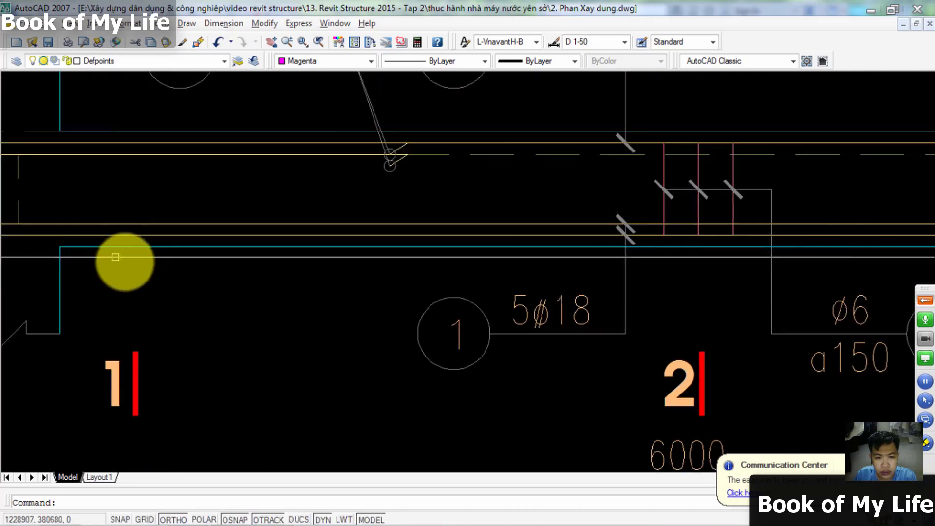
pyautogui.scroll(-3, 151, 263)
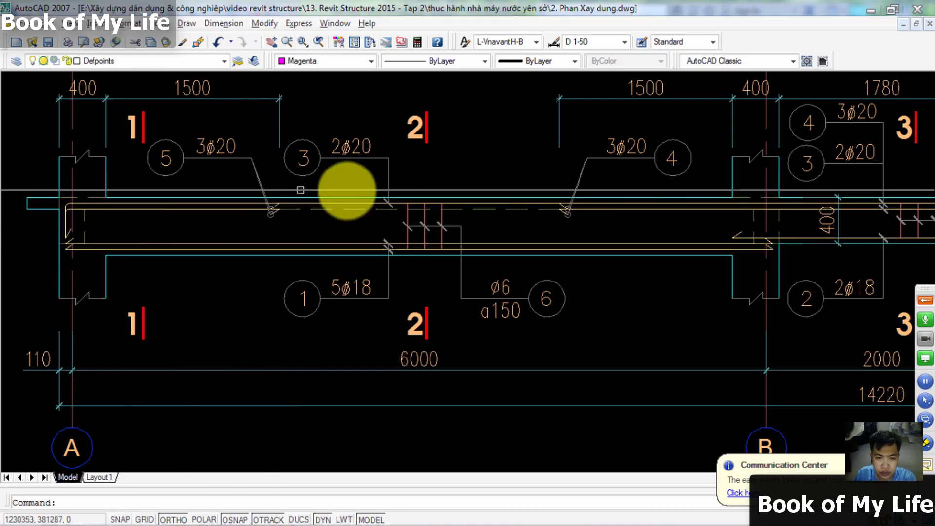
pyautogui.moveTo(298, 236); pyautogui.dragTo(259, 242, button='middle')
pyautogui.scroll(-3, 208, 242)
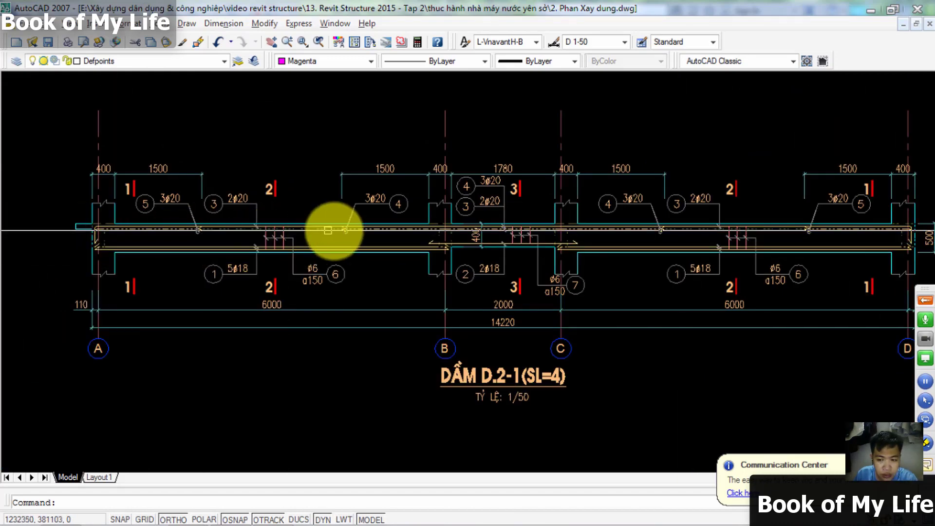
pyautogui.scroll(3, 301, 245)
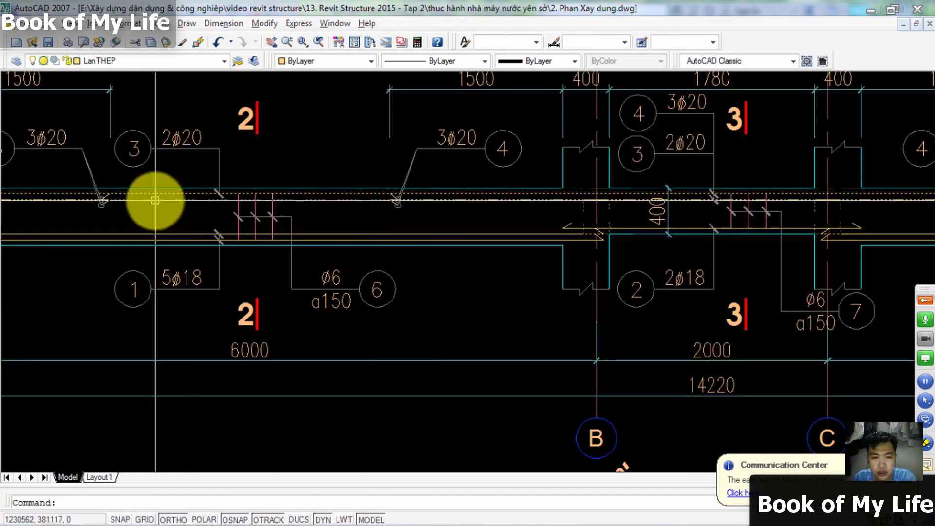
pyautogui.scroll(3, 153, 198)
pyautogui.scroll(-3, 176, 193)
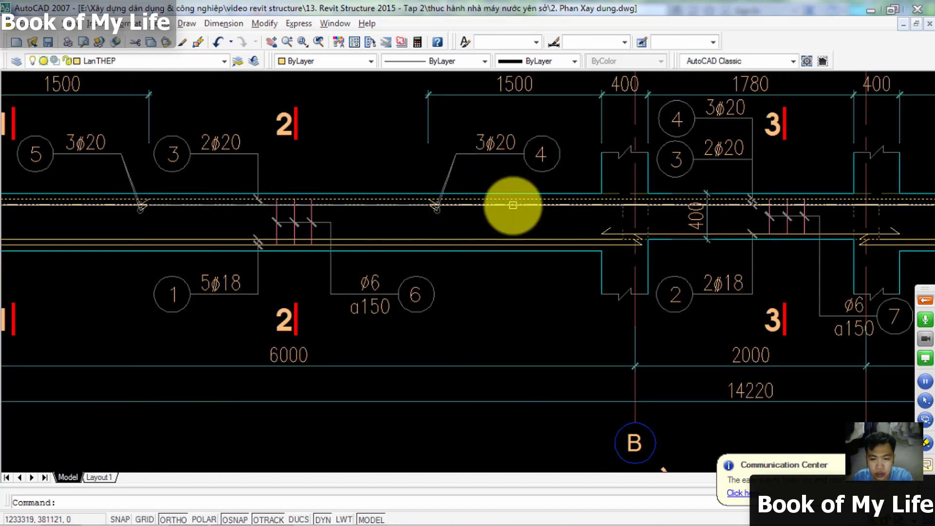
pyautogui.moveTo(511, 202); pyautogui.dragTo(257, 213, button='middle')
pyautogui.moveTo(491, 219); pyautogui.dragTo(261, 227, button='middle')
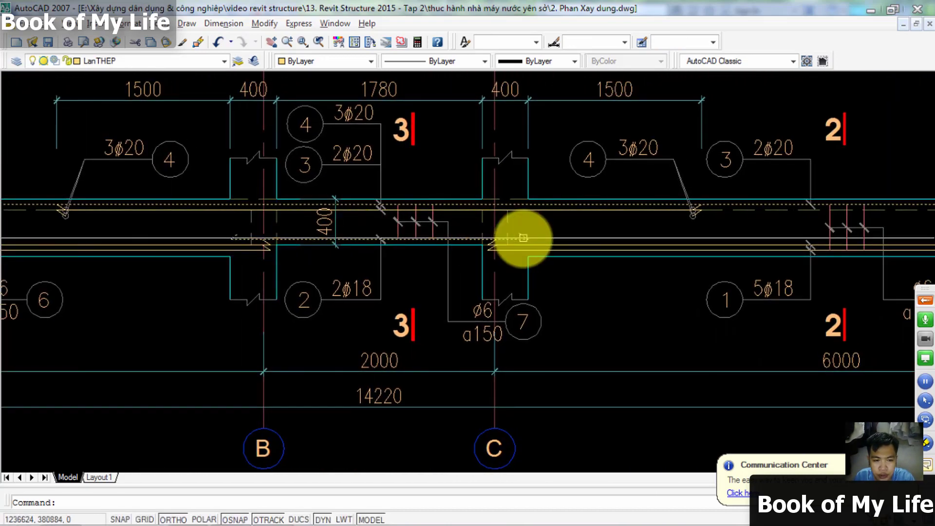
pyautogui.moveTo(522, 241); pyautogui.dragTo(340, 239, button='middle')
pyautogui.moveTo(747, 244); pyautogui.dragTo(417, 244, button='middle')
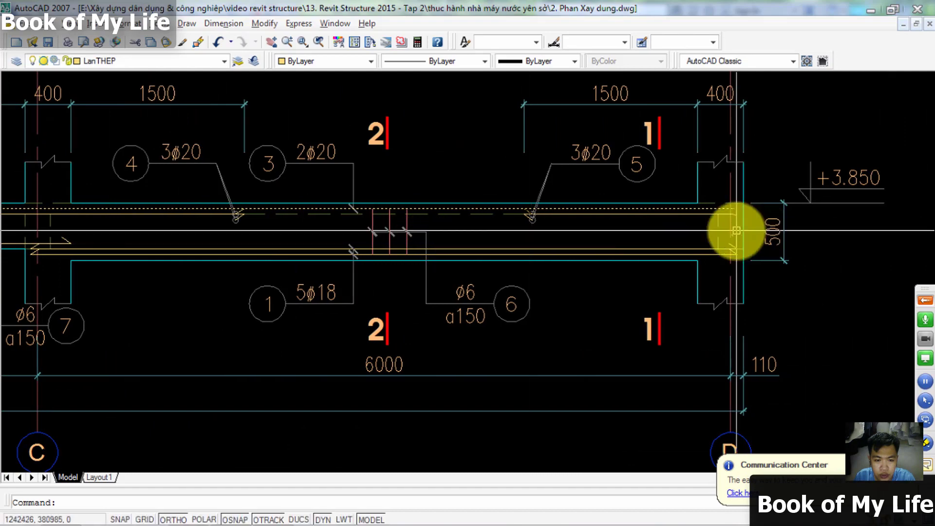
# - Pan back to the column A–B span and select the lower longitudinal bar to inspect it
pyautogui.moveTo(147, 302)
pyautogui.mouseDown(button='middle')
pyautogui.moveTo(650, 297)
pyautogui.moveTo(633, 287)
pyautogui.mouseUp(button='middle')
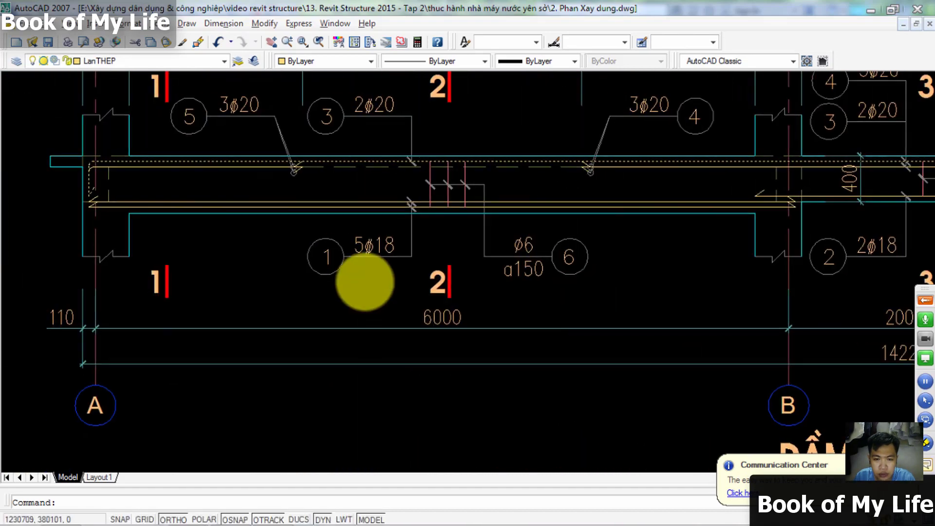
pyautogui.moveTo(354, 209); pyautogui.dragTo(407, 207, button='middle')
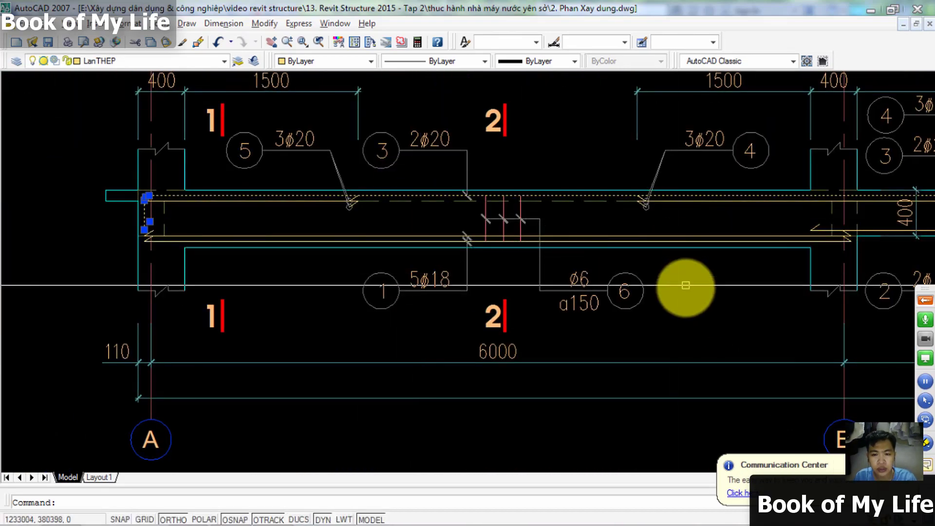
pyautogui.moveTo(647, 277)
pyautogui.mouseDown(button='middle')
pyautogui.moveTo(556, 262)
pyautogui.moveTo(582, 265)
pyautogui.mouseUp(button='middle')
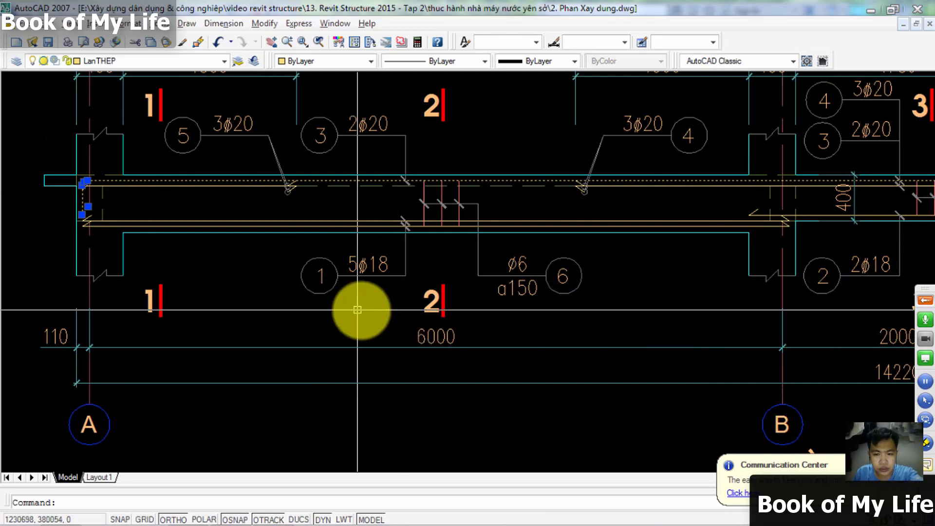
pyautogui.moveTo(359, 309); pyautogui.dragTo(376, 330, button='middle')
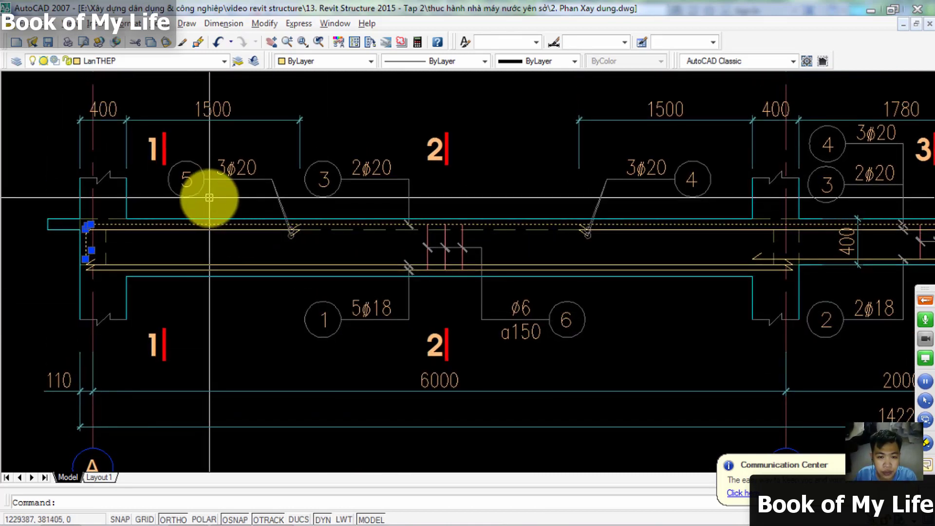
pyautogui.click(298, 261)
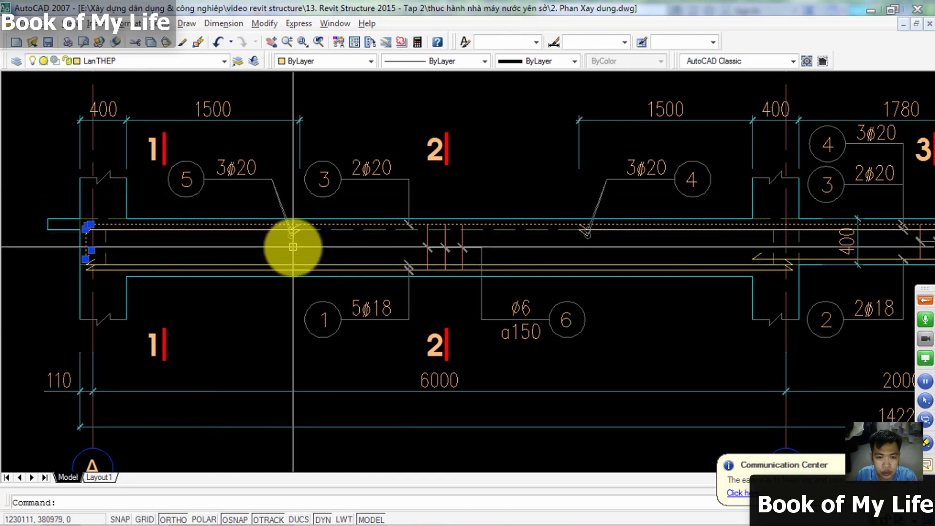
pyautogui.moveTo(317, 323)
pyautogui.mouseDown(button='middle')
pyautogui.moveTo(254, 327)
pyautogui.moveTo(247, 316)
pyautogui.mouseUp(button='middle')
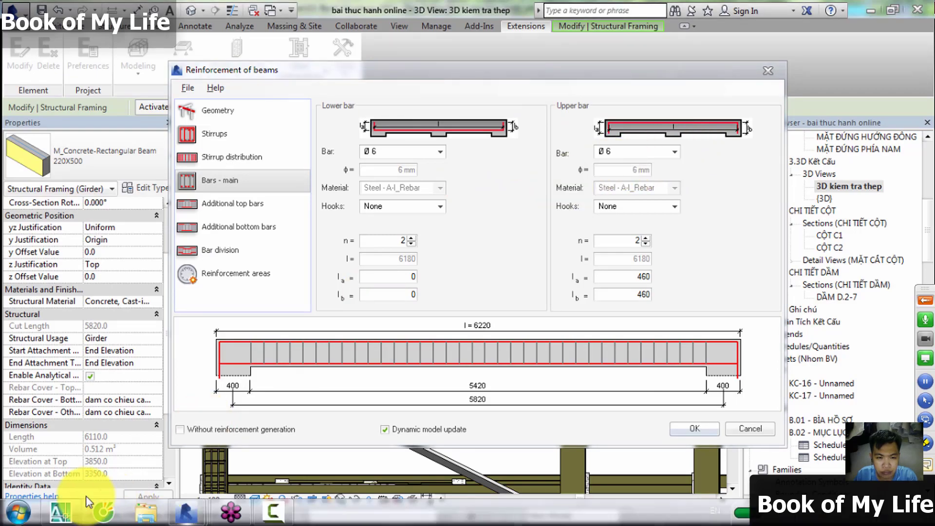
# - Compare the AutoCAD beam detail, then set Revit's upper main bar diameter to Ø 20
pyautogui.click(92, 509)
pyautogui.moveTo(119, 448); pyautogui.dragTo(228, 341, button='middle')
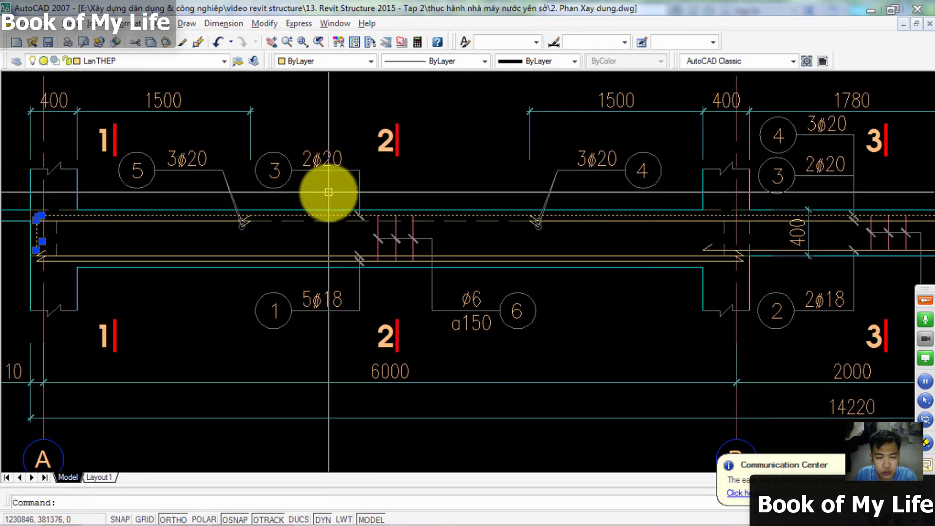
pyautogui.click(869, 16)
pyautogui.click(675, 152)
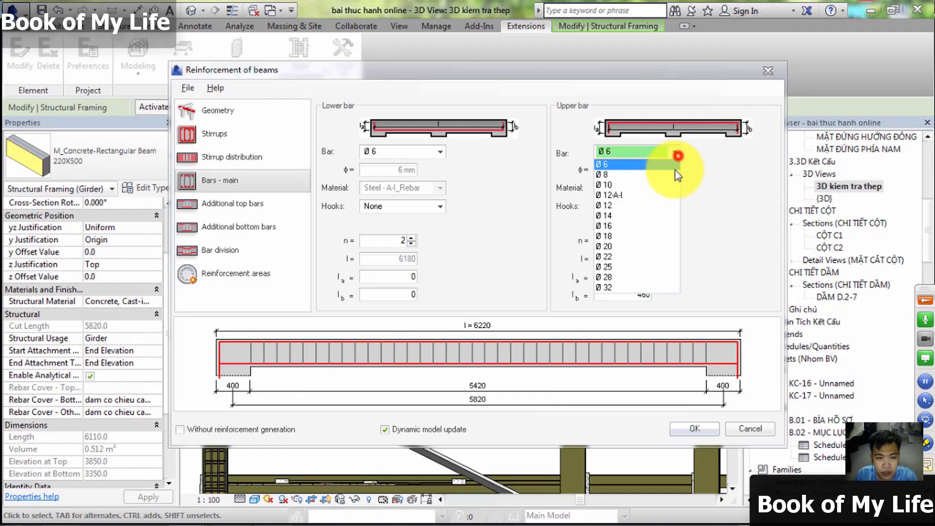
pyautogui.click(631, 247)
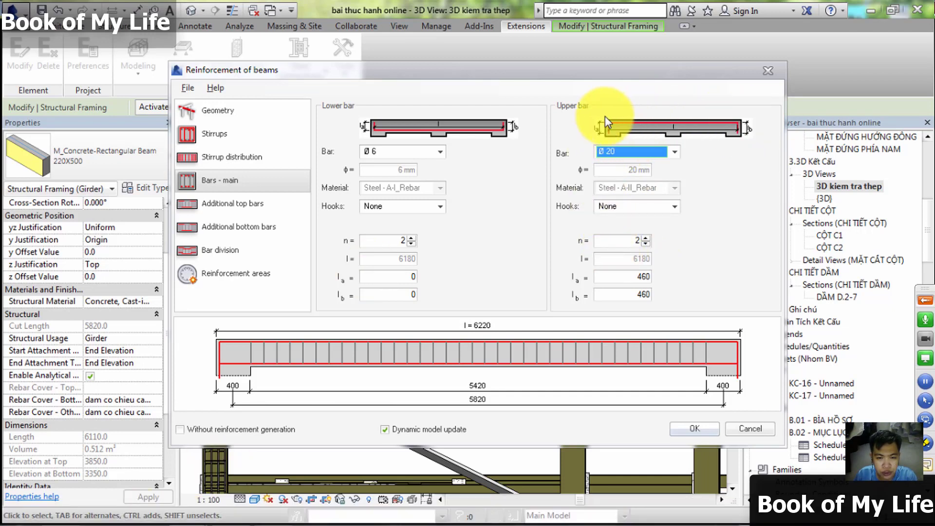
# - Recheck the AutoCAD drawing and confirm upper bars stay Ø 20 with Hooks None
pyautogui.click(49, 512)
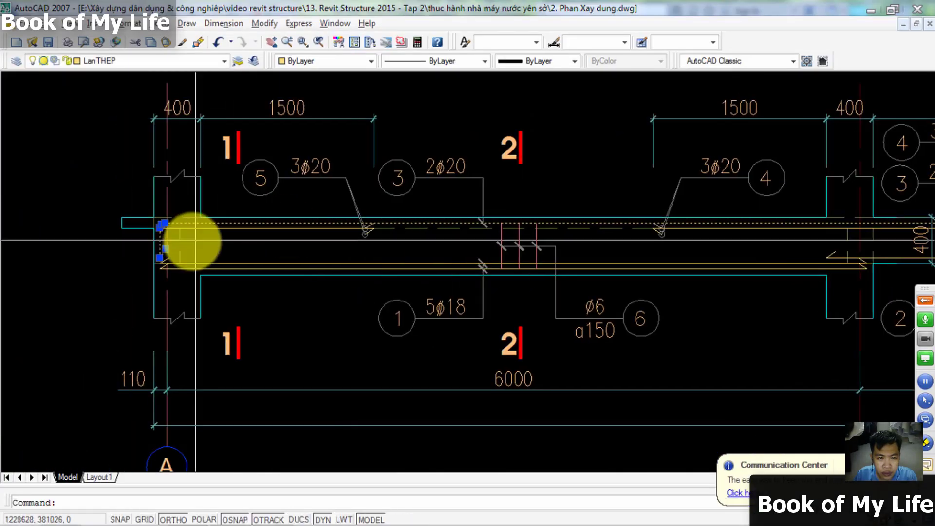
pyautogui.scroll(5, 183, 224)
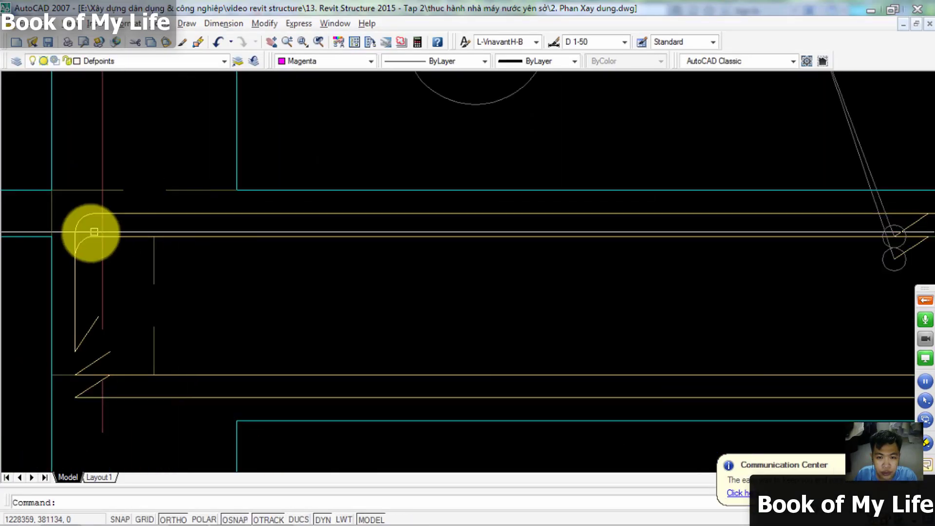
pyautogui.click(864, 9)
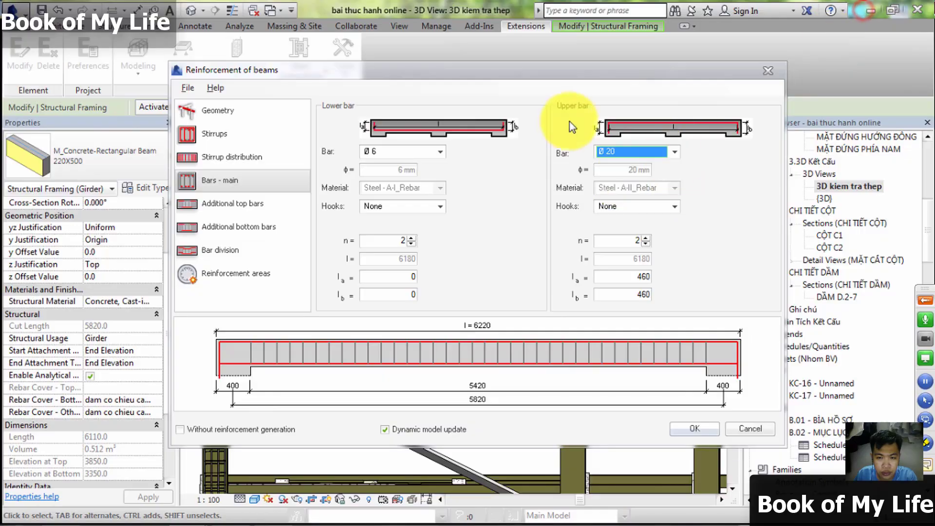
pyautogui.click(675, 151)
pyautogui.click(598, 245)
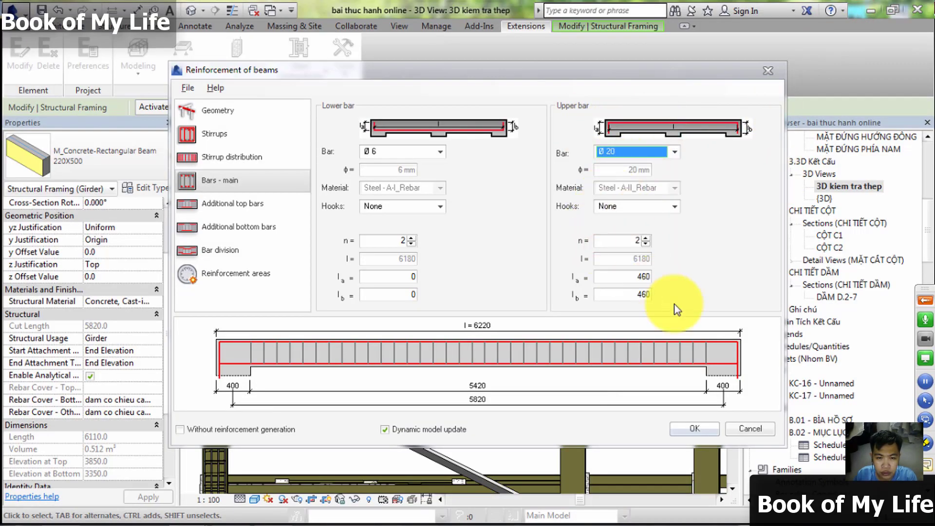
pyautogui.click(674, 206)
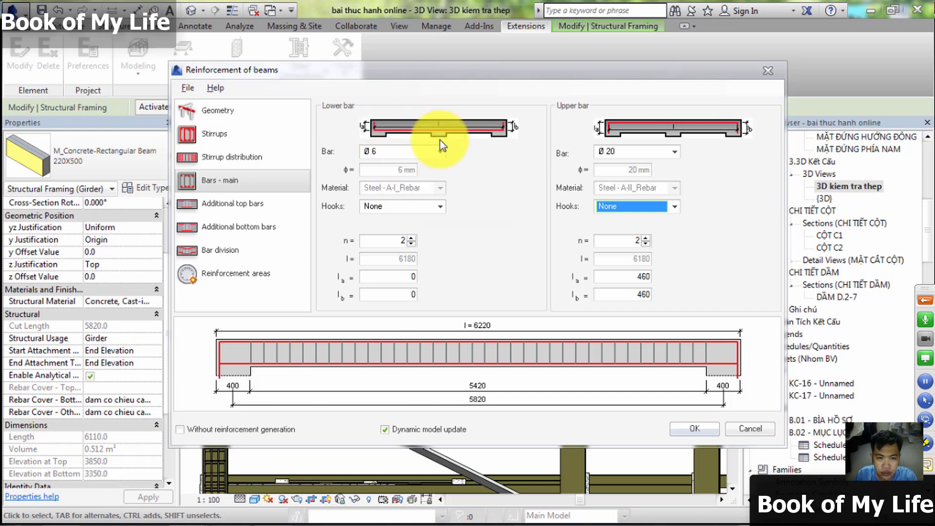
pyautogui.click(83, 448)
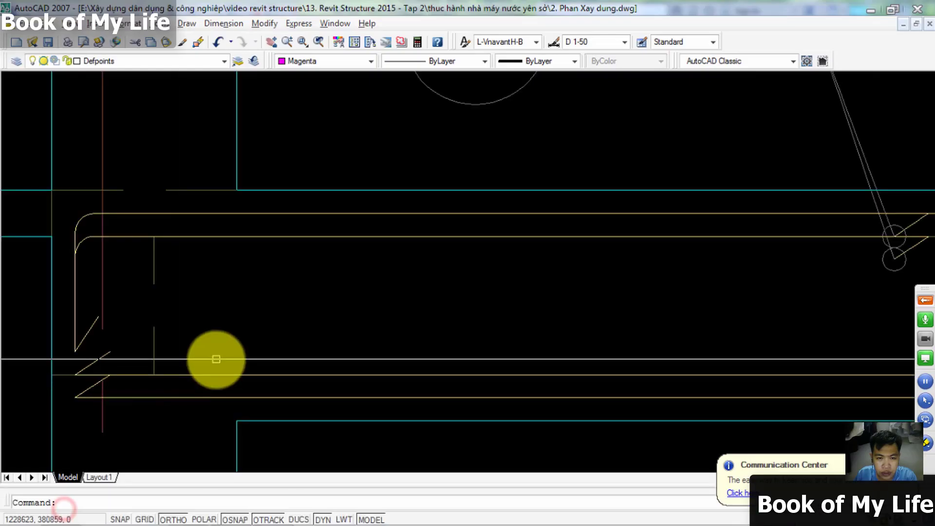
pyautogui.scroll(-3, 217, 359)
pyautogui.scroll(-1, 195, 357)
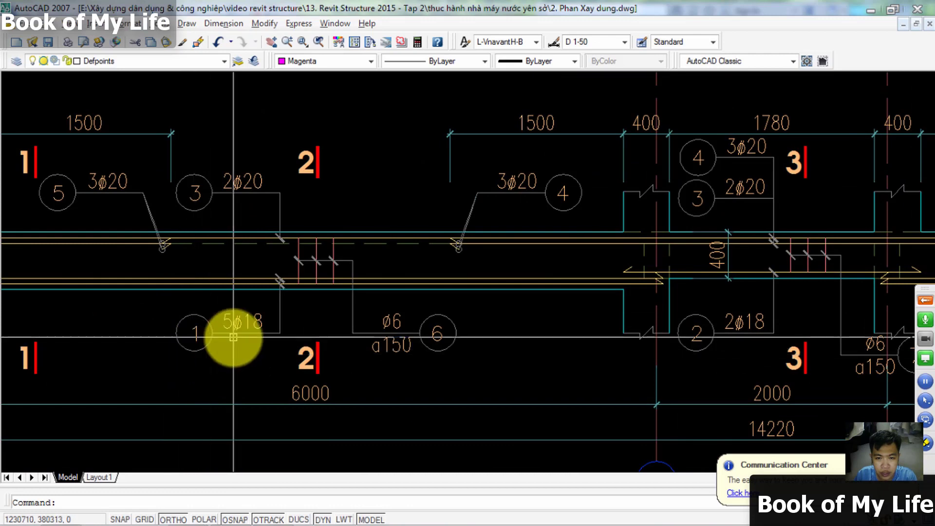
pyautogui.moveTo(233, 337); pyautogui.dragTo(317, 309, button='middle')
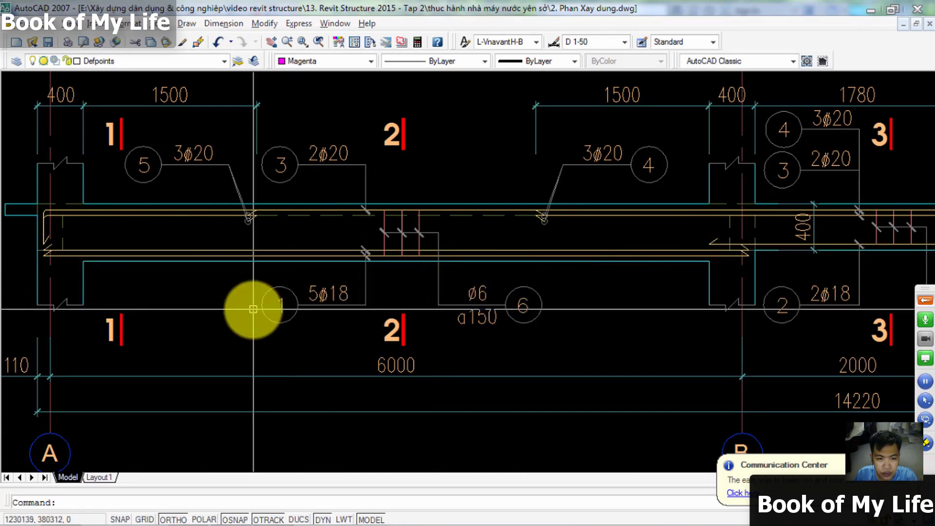
pyautogui.scroll(-2, 253, 308)
pyautogui.scroll(-1, 299, 307)
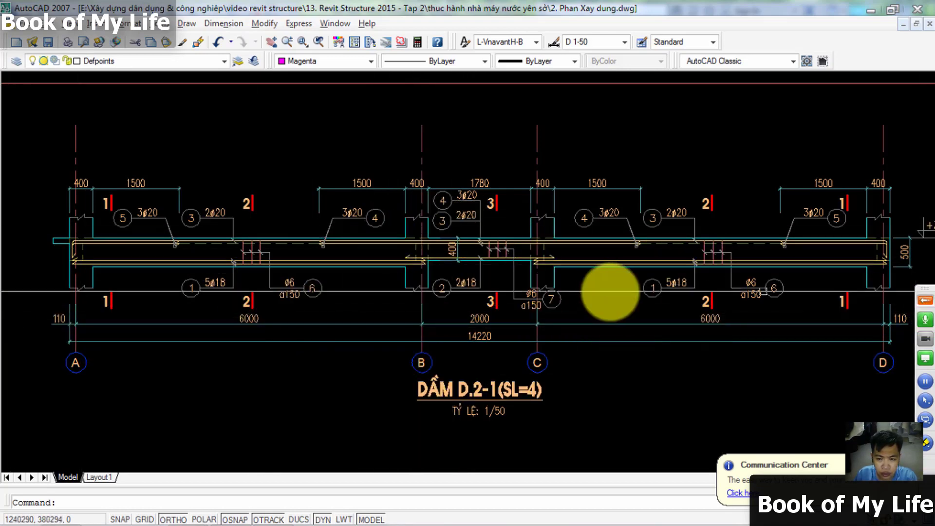
pyautogui.scroll(-3, 609, 290)
pyautogui.moveTo(633, 329); pyautogui.dragTo(540, 325, button='middle')
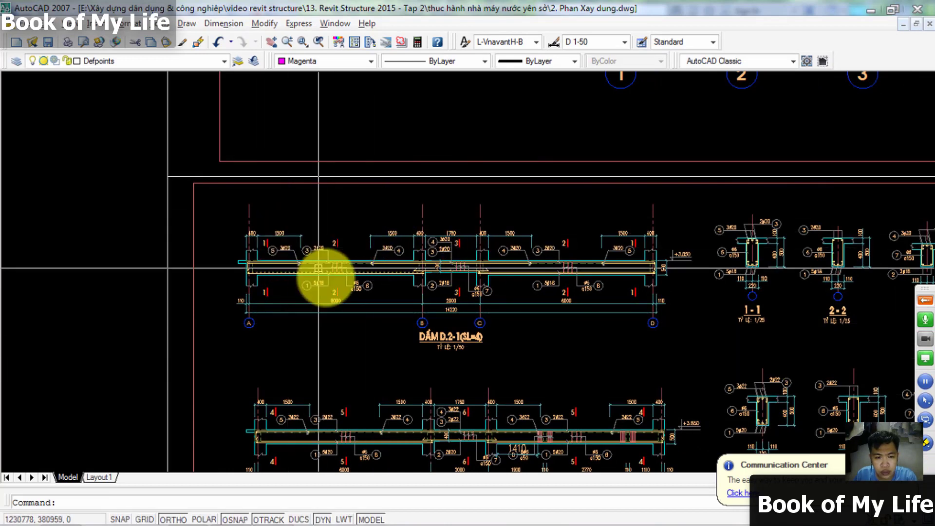
pyautogui.moveTo(648, 323); pyautogui.dragTo(575, 324, button='middle')
pyautogui.scroll(3, 727, 283)
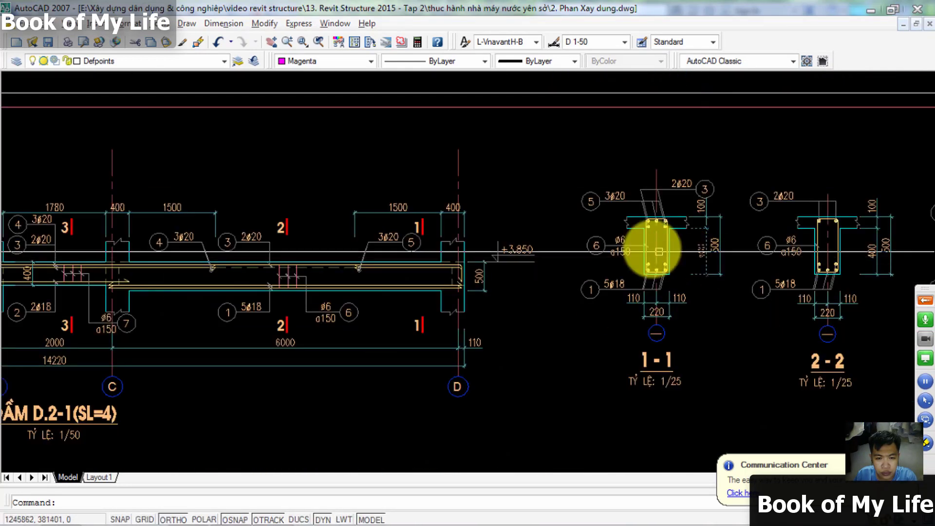
pyautogui.scroll(3, 653, 247)
pyautogui.scroll(-3, 648, 240)
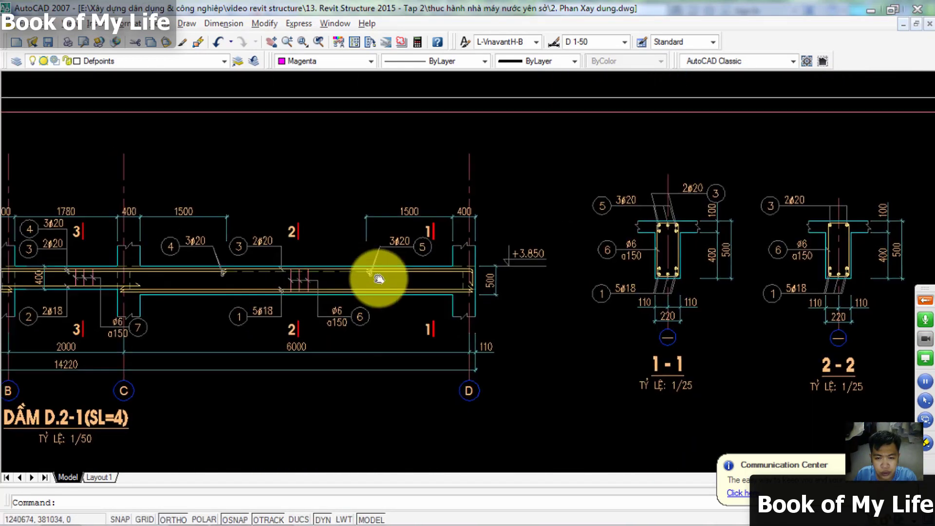
pyautogui.moveTo(375, 275); pyautogui.dragTo(404, 283, button='middle')
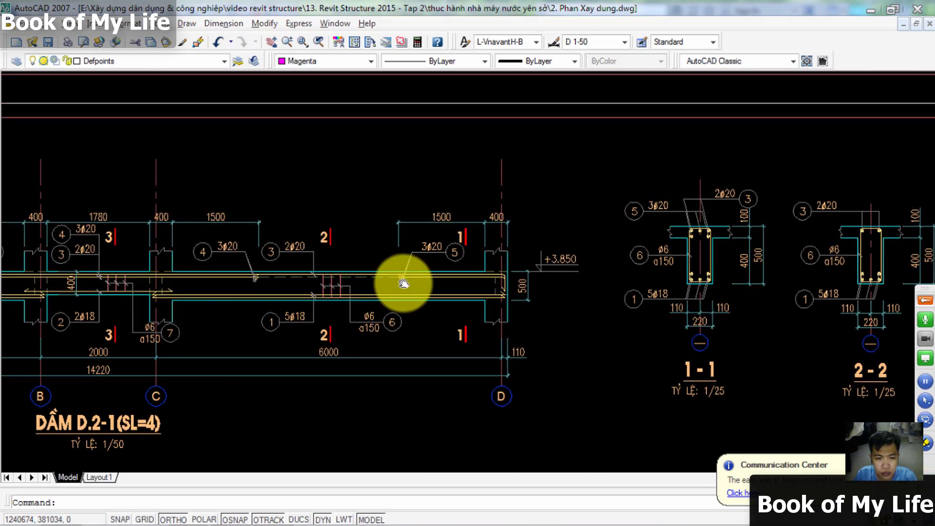
pyautogui.scroll(3, 636, 261)
pyautogui.scroll(2, 617, 251)
pyautogui.scroll(1, 621, 239)
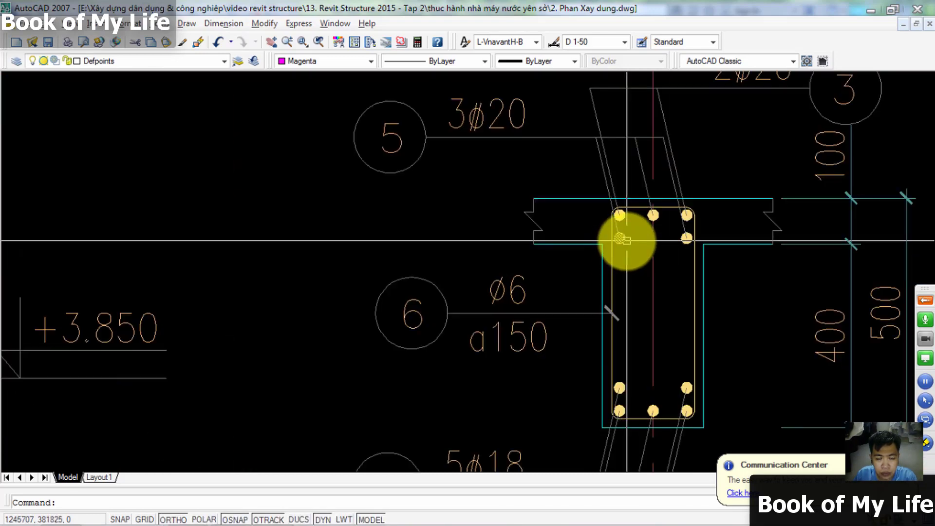
pyautogui.moveTo(716, 242); pyautogui.dragTo(607, 309, button='middle')
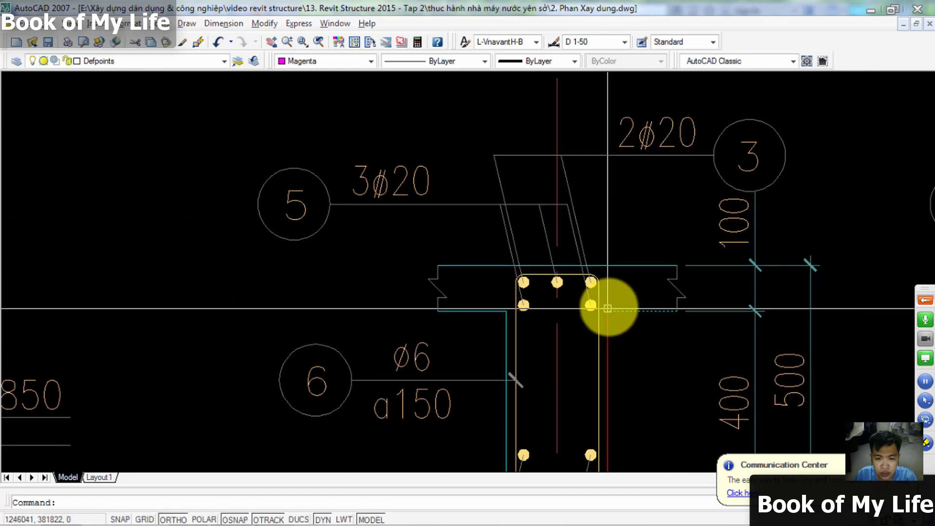
pyautogui.scroll(3, 536, 295)
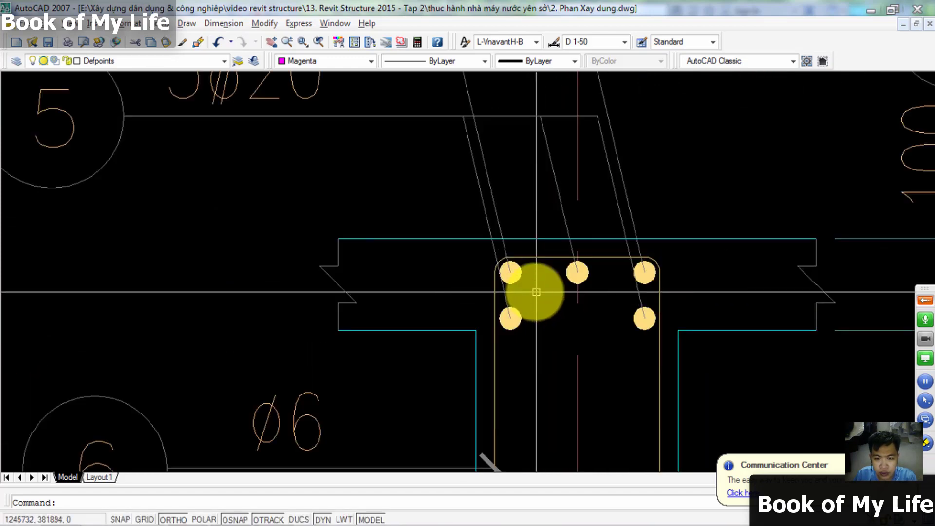
pyautogui.scroll(-3, 536, 293)
pyautogui.moveTo(570, 328); pyautogui.dragTo(740, 278, button='middle')
pyautogui.scroll(-2, 740, 278)
pyautogui.moveTo(501, 286); pyautogui.dragTo(844, 247, button='middle')
pyautogui.scroll(-2, 843, 247)
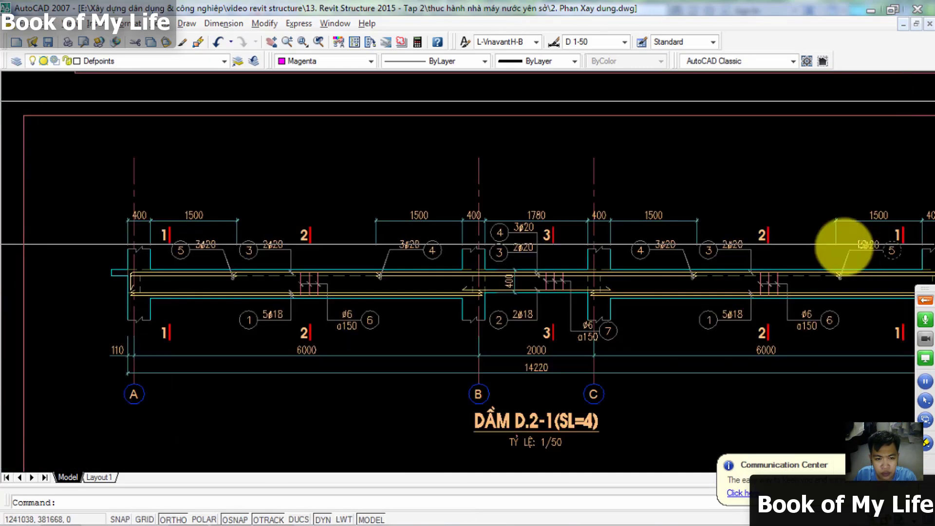
pyautogui.scroll(3, 210, 283)
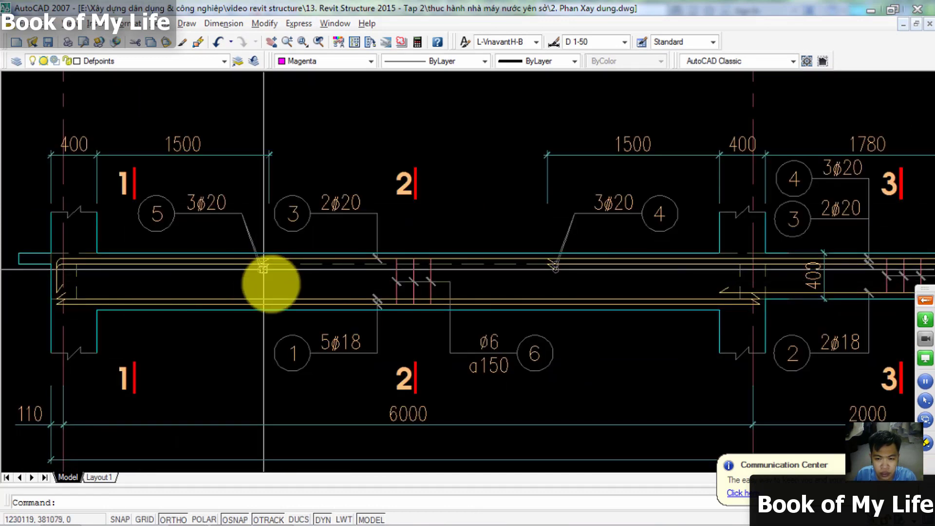
pyautogui.moveTo(187, 512)
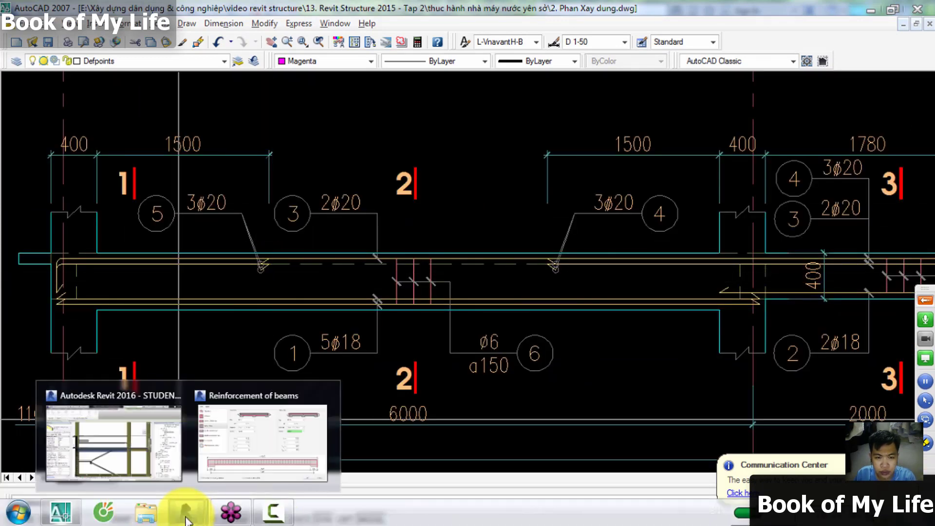
pyautogui.click(234, 463)
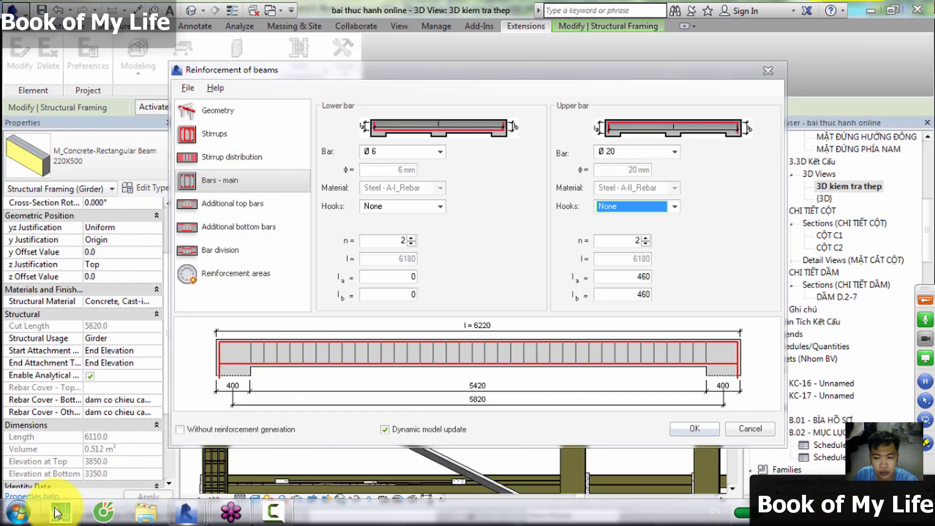
# - In AutoCAD, zoom to section 1-1's 110/220 dimensions and its bottom bars
pyautogui.click(56, 511)
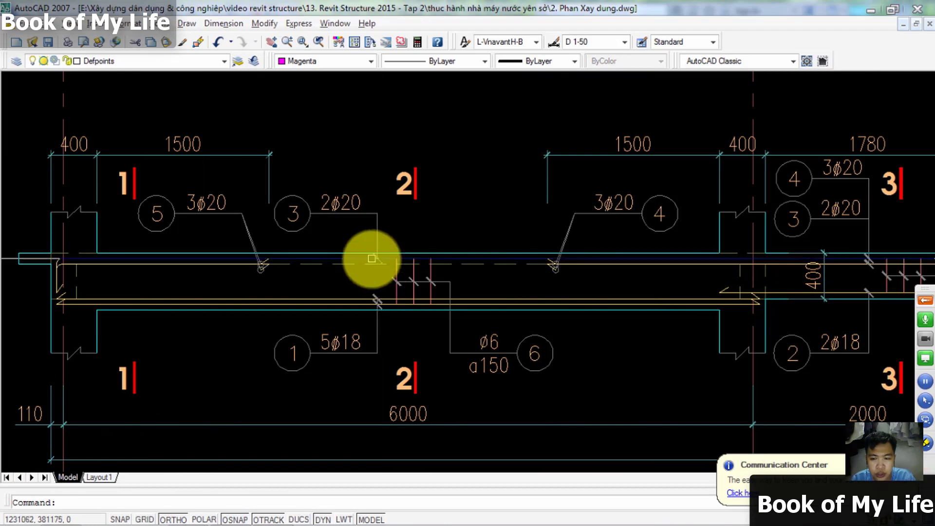
pyautogui.scroll(-5, 626, 250)
pyautogui.scroll(6, 411, 226)
pyautogui.scroll(3, 417, 223)
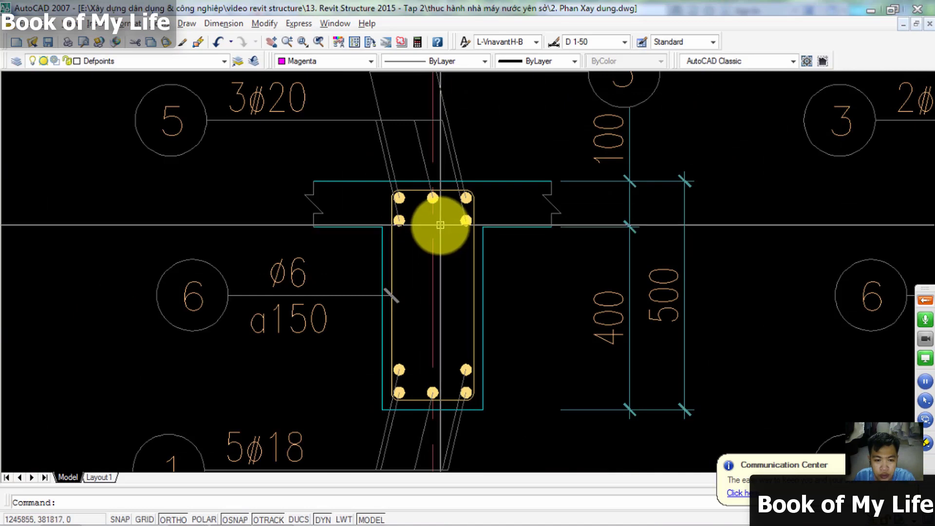
pyautogui.moveTo(403, 334); pyautogui.dragTo(495, 259, button='middle')
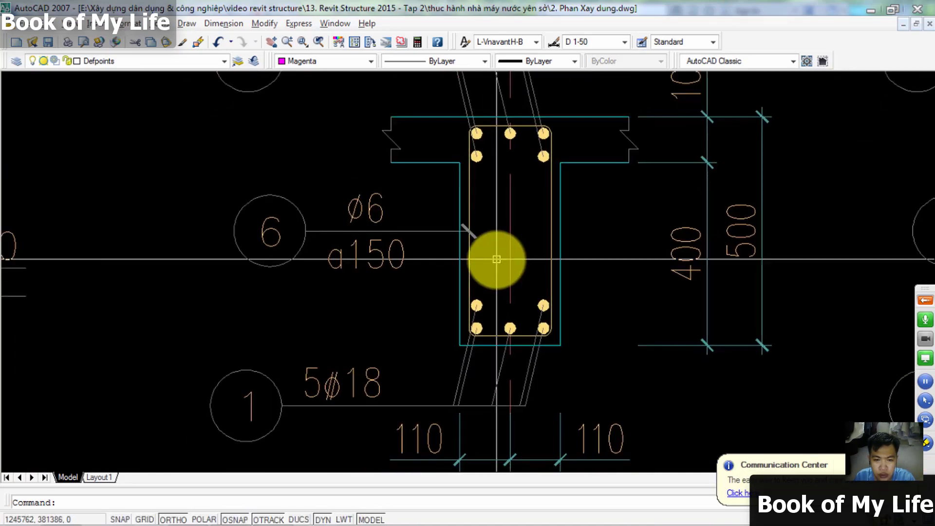
pyautogui.scroll(-2, 497, 268)
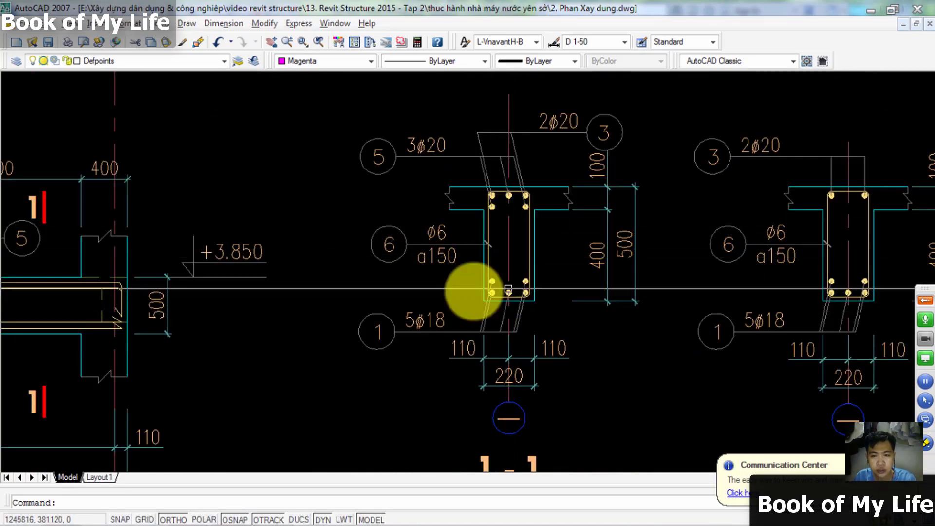
pyautogui.scroll(2, 508, 307)
pyautogui.moveTo(497, 303); pyautogui.dragTo(532, 267, button='middle')
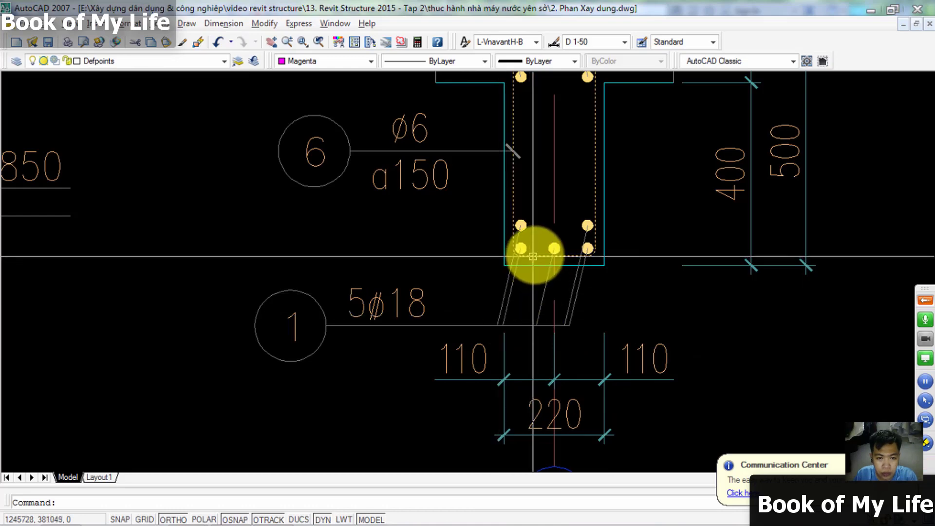
pyautogui.scroll(-3, 533, 254)
# - Pan across the beam elevation to the middle span between columns B and C
pyautogui.moveTo(397, 280); pyautogui.dragTo(502, 277, button='middle')
pyautogui.moveTo(97, 295); pyautogui.dragTo(417, 292, button='middle')
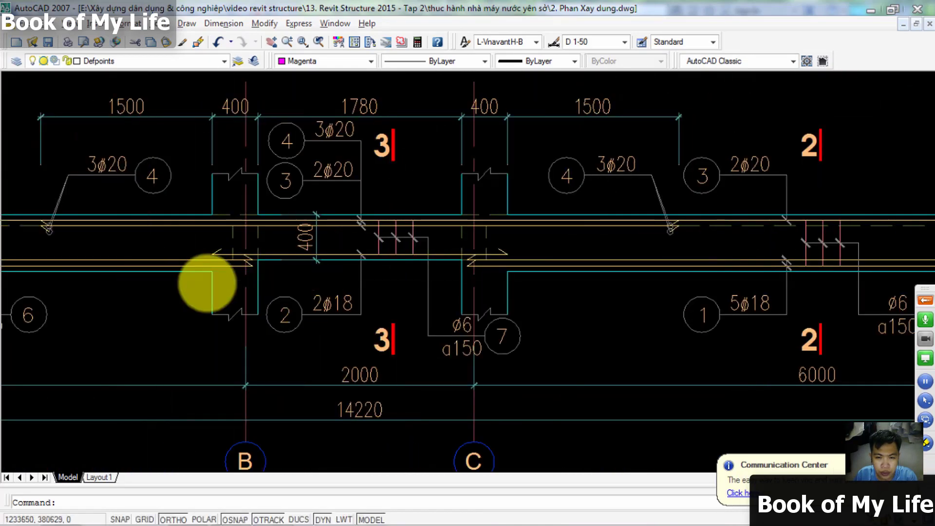
pyautogui.moveTo(204, 283); pyautogui.dragTo(429, 288, button='middle')
pyautogui.moveTo(163, 292); pyautogui.dragTo(388, 292, button='middle')
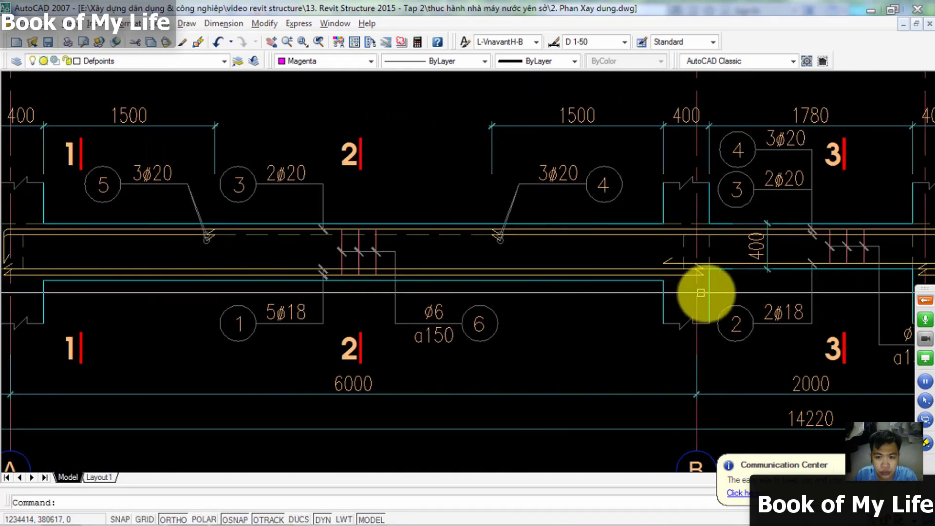
pyautogui.moveTo(66, 306); pyautogui.dragTo(159, 306, button='middle')
pyautogui.moveTo(619, 306); pyautogui.dragTo(142, 305, button='middle')
pyautogui.scroll(-2, 141, 306)
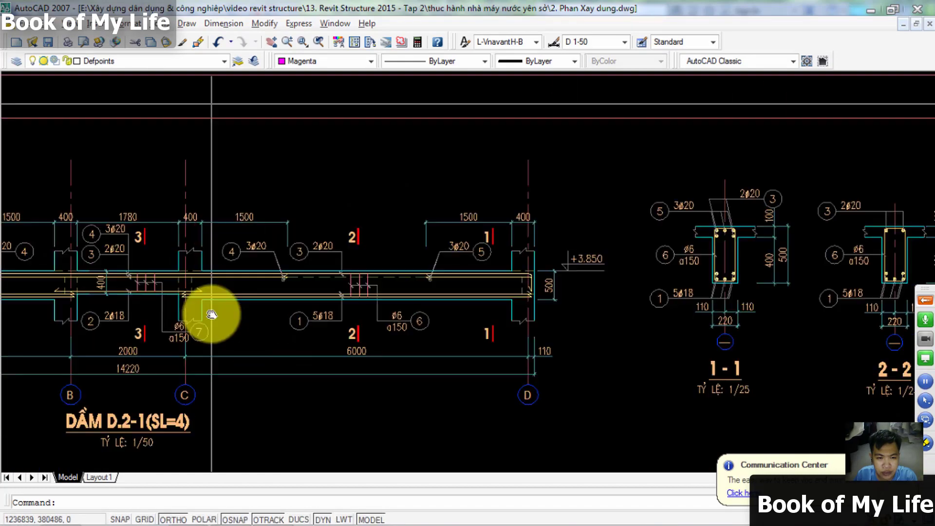
pyautogui.scroll(3, 637, 289)
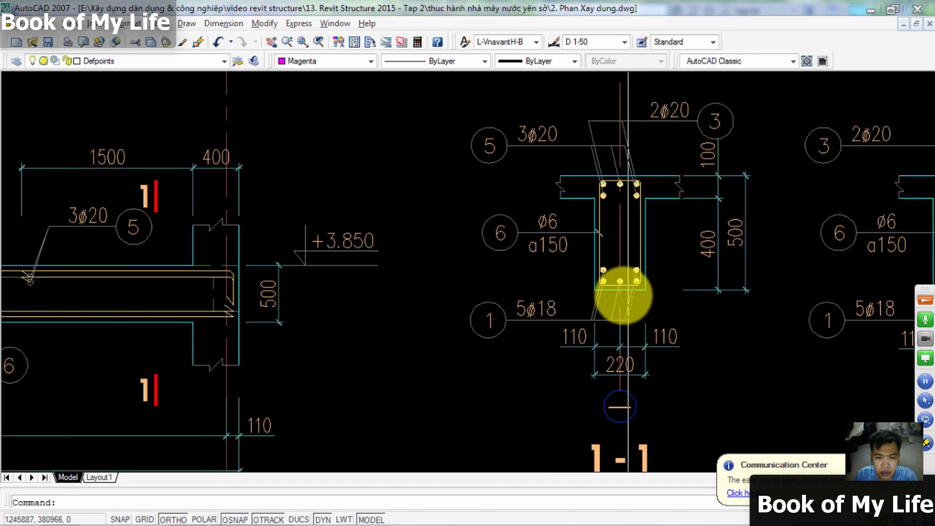
pyautogui.scroll(2, 628, 291)
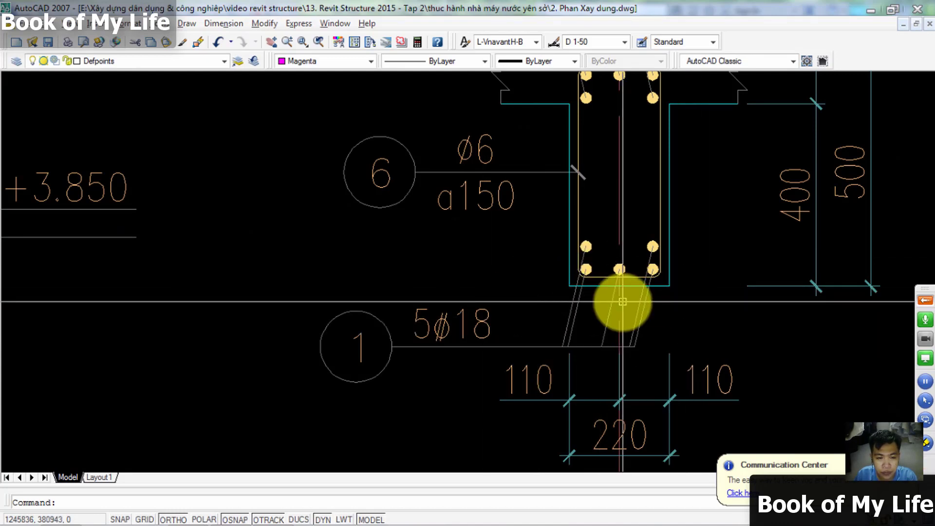
pyautogui.scroll(4, 582, 258)
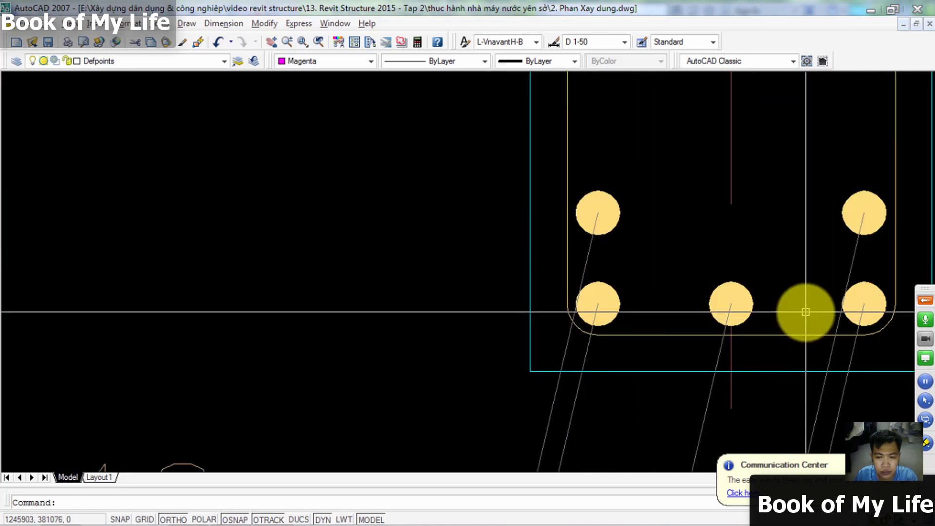
pyautogui.scroll(-4, 804, 312)
# - Reframe the whole of section 1-1, including the beam top and marks 5 and 3
pyautogui.moveTo(805, 309); pyautogui.dragTo(647, 296, button='middle')
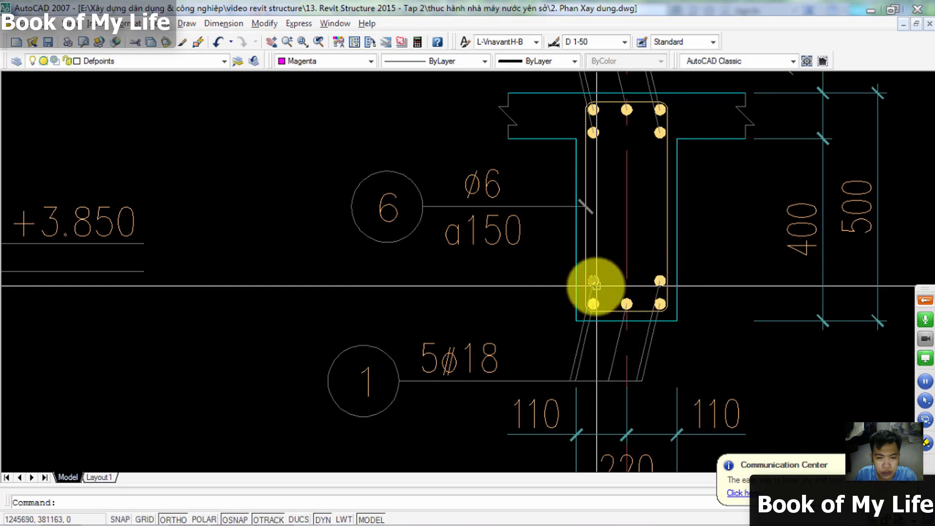
pyautogui.scroll(-5, 599, 287)
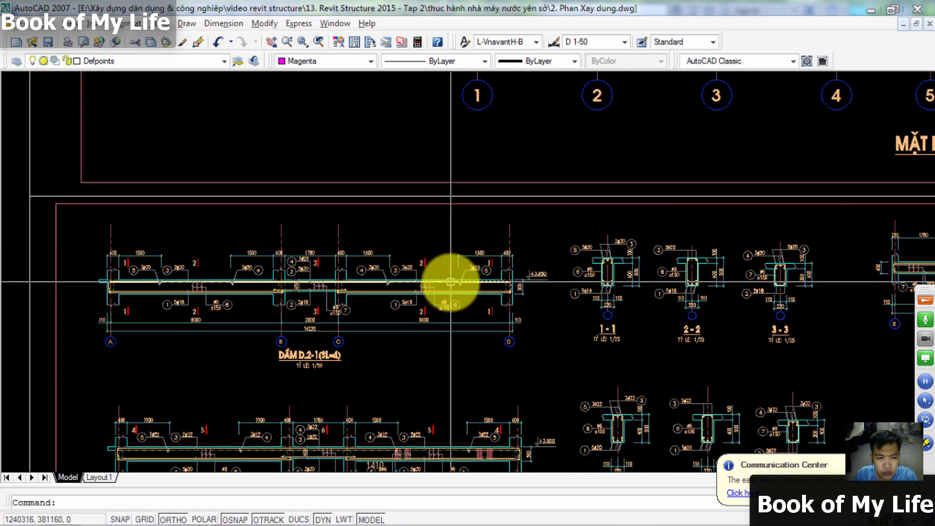
pyautogui.scroll(2, 256, 261)
pyautogui.scroll(3, 257, 261)
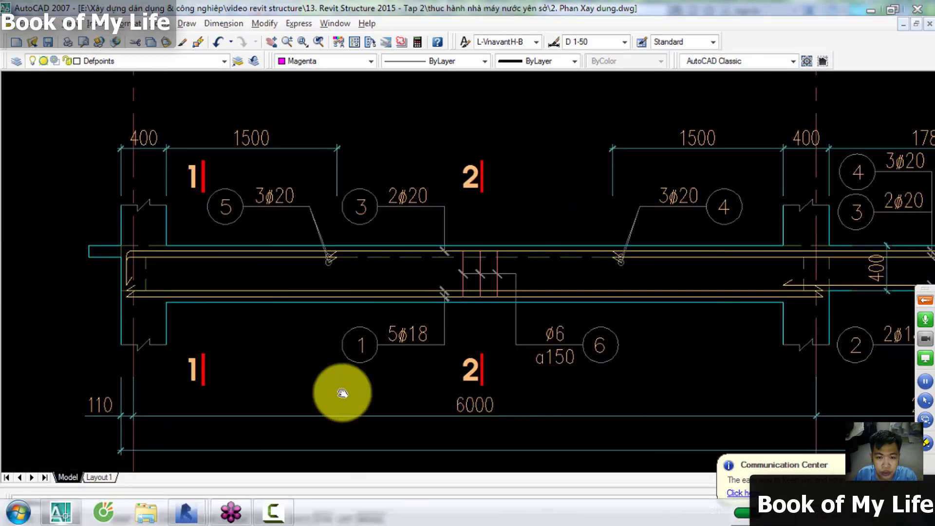
pyautogui.scroll(2, 448, 344)
pyautogui.scroll(-3, 447, 344)
pyautogui.scroll(-2, 481, 309)
pyautogui.scroll(4, 695, 292)
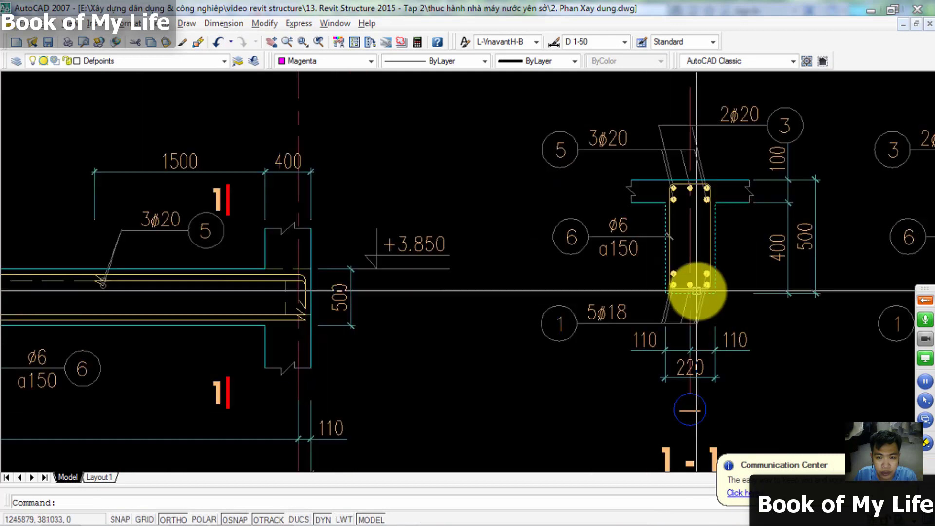
pyautogui.moveTo(695, 292); pyautogui.dragTo(656, 307, button='middle')
pyautogui.scroll(3, 641, 306)
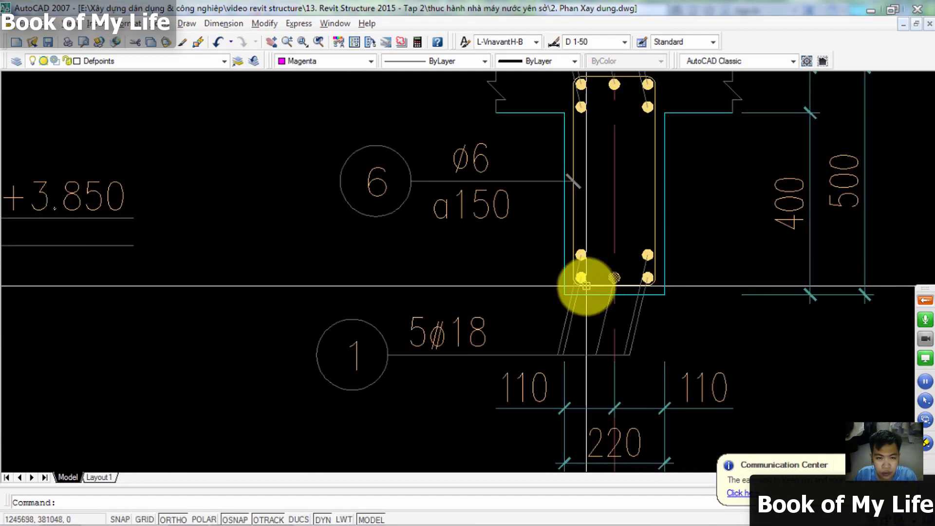
pyautogui.moveTo(603, 288)
pyautogui.mouseDown(button='middle')
pyautogui.moveTo(544, 243)
pyautogui.moveTo(512, 292)
pyautogui.mouseUp(button='middle')
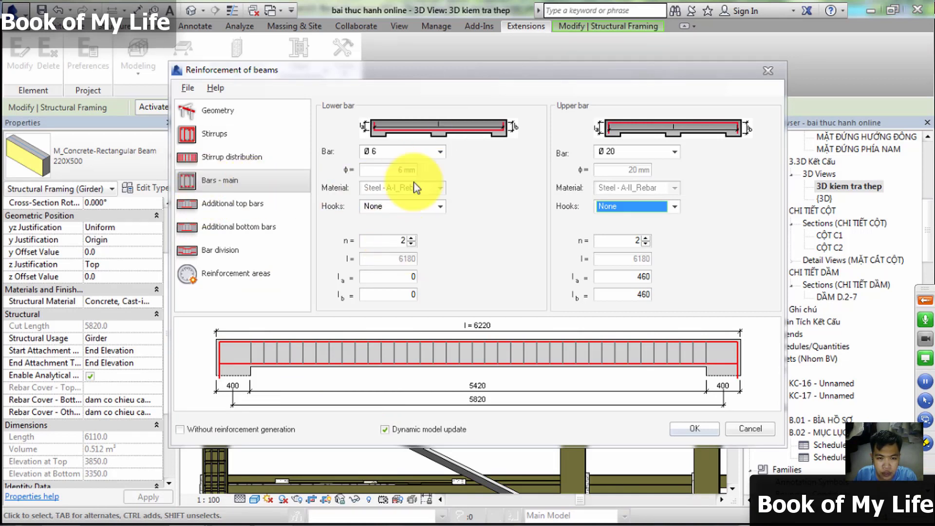
# - Make the lower main bars 3 × Ø 18, then view section 1-1's bottom rebar in AutoCAD
pyautogui.click(440, 153)
pyautogui.click(407, 239)
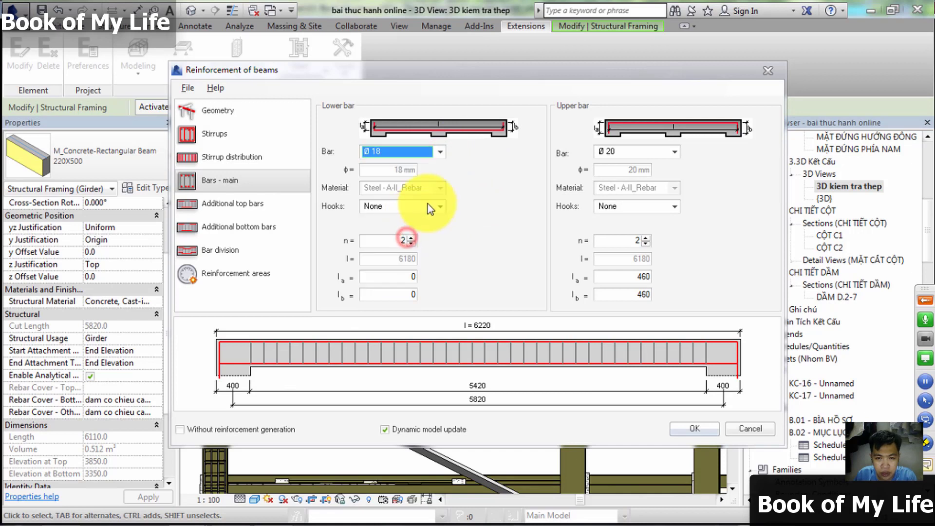
pyautogui.click(411, 238)
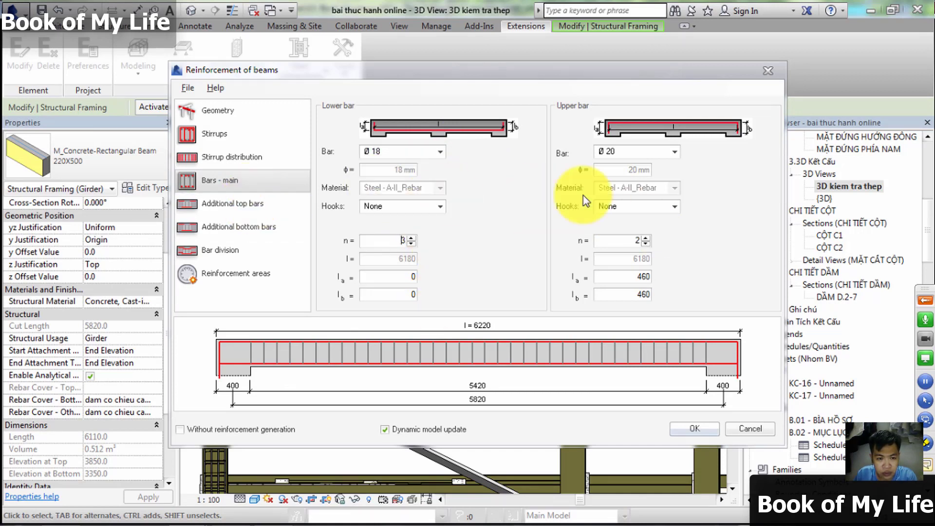
pyautogui.click(88, 438)
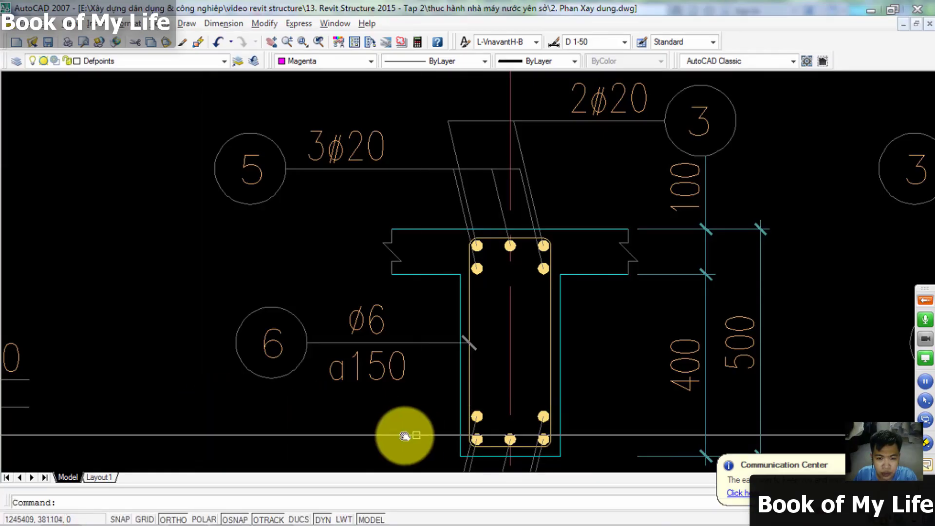
pyautogui.moveTo(404, 435)
pyautogui.mouseDown(button='middle')
pyautogui.moveTo(403, 262)
pyautogui.moveTo(412, 274)
pyautogui.mouseUp(button='middle')
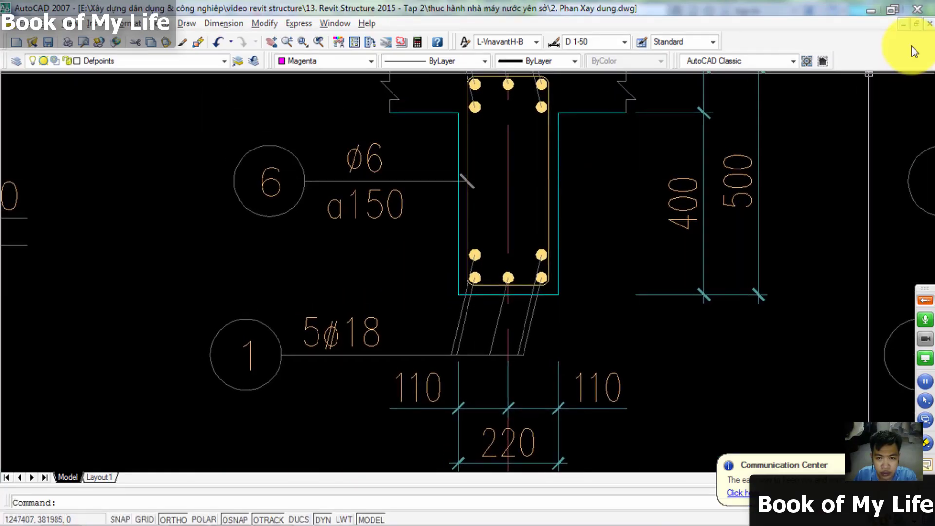
# - Return to Revit and show the Additional top bars page for span 1 (length 5420)
pyautogui.click(873, 11)
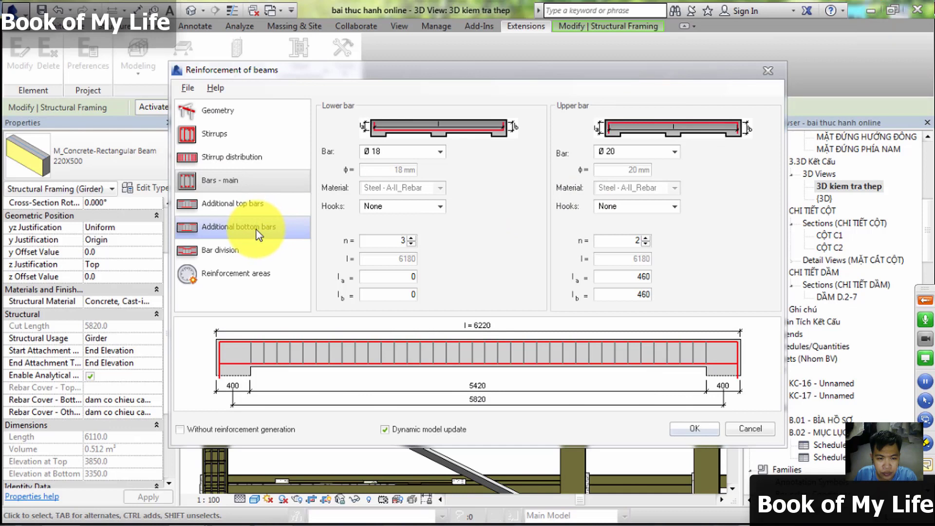
pyautogui.click(212, 215)
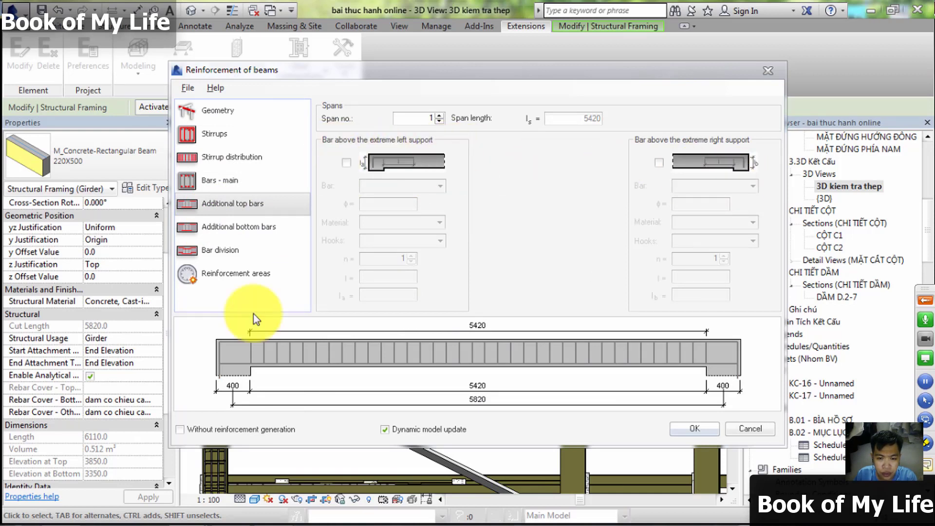
# - In AutoCAD, zoom to the left support end of beam DẦM D.2-1
pyautogui.click(88, 438)
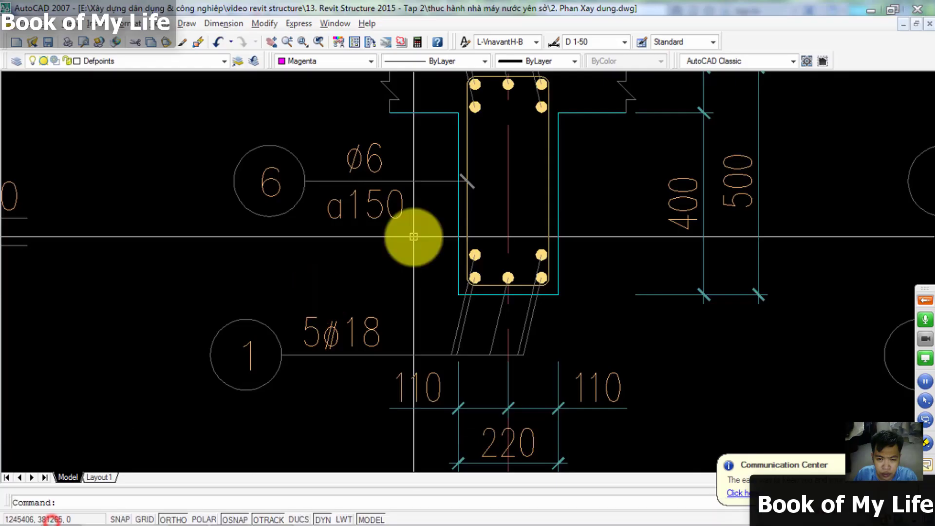
pyautogui.scroll(7, 385, 245)
pyautogui.moveTo(533, 202); pyautogui.dragTo(657, 240, button='middle')
pyautogui.scroll(-7, 226, 244)
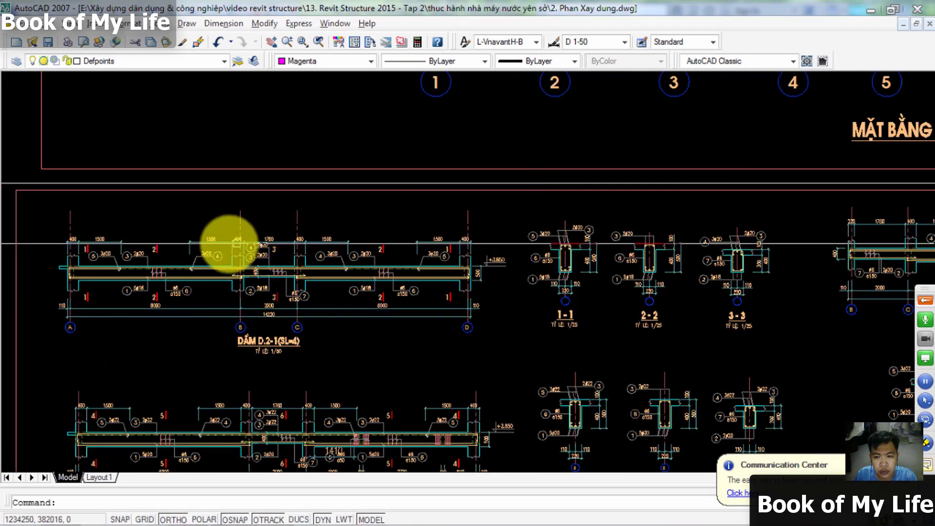
pyautogui.scroll(4, 225, 244)
pyautogui.moveTo(183, 276); pyautogui.dragTo(276, 277, button='middle')
pyautogui.scroll(3, 217, 268)
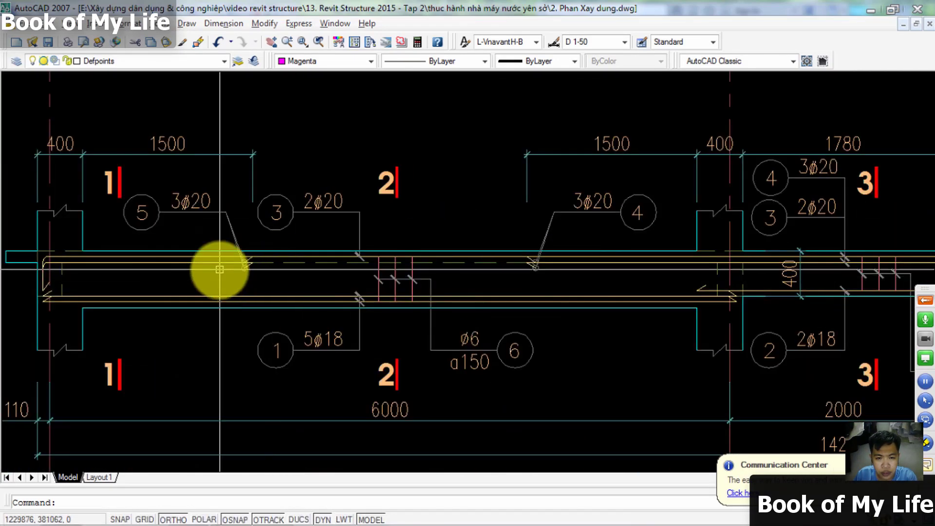
pyautogui.moveTo(217, 267); pyautogui.dragTo(375, 270, button='middle')
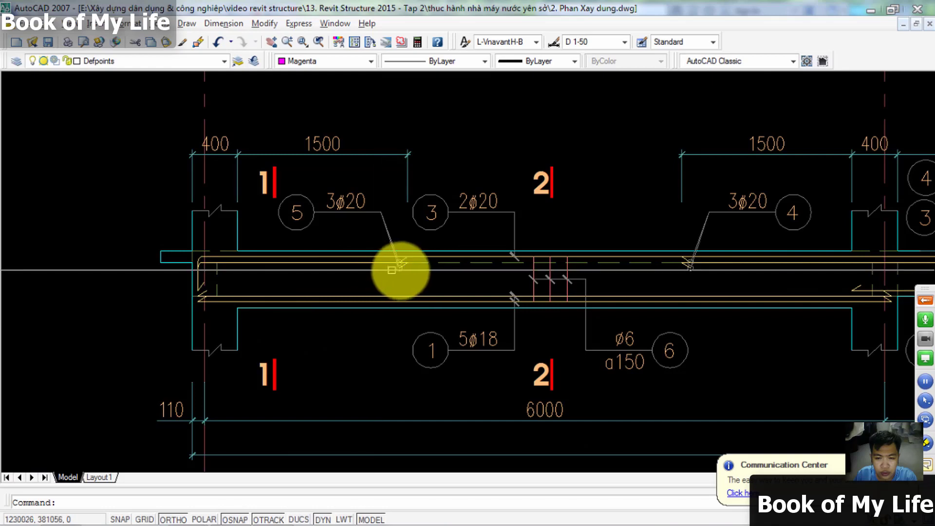
# - Select the 3ø20 left-support top bar, zoom into section 1-1, and switch back to Revit
pyautogui.click(201, 295)
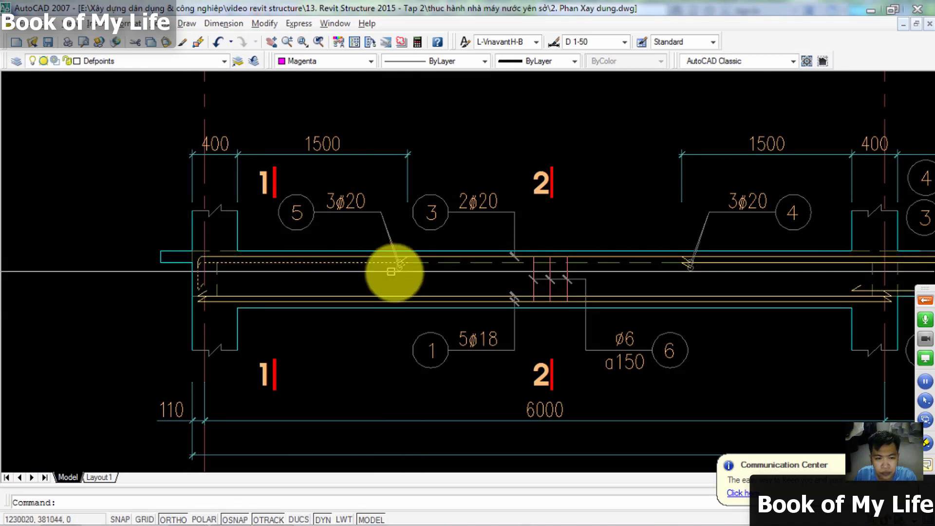
pyautogui.scroll(-3, 244, 236)
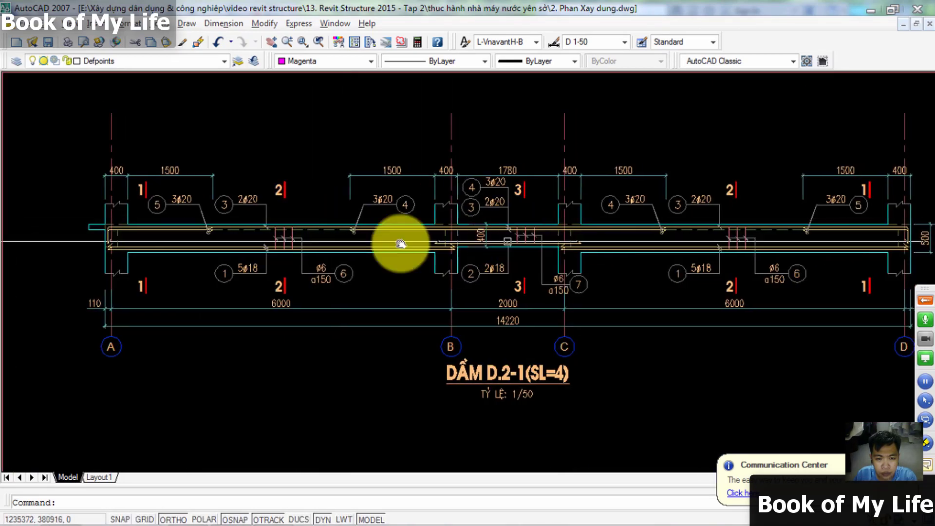
pyautogui.scroll(2, 396, 244)
pyautogui.scroll(3, 803, 165)
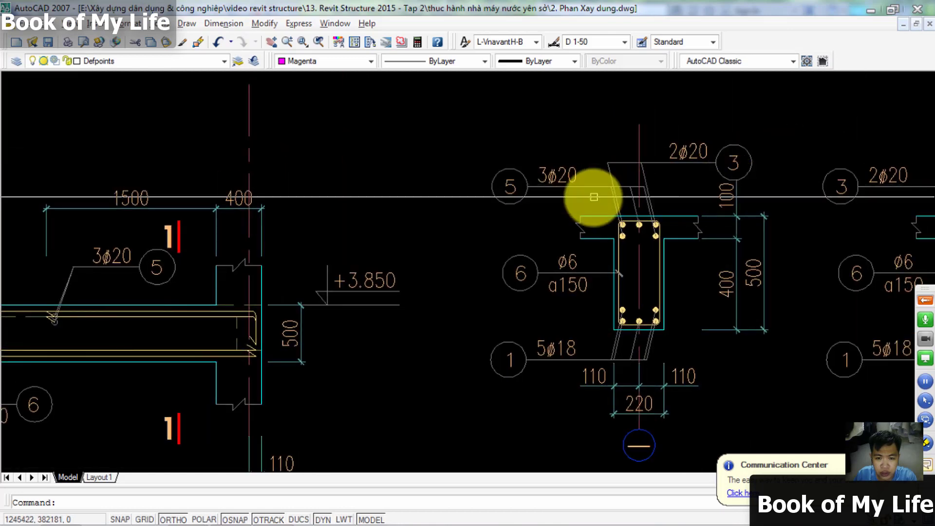
pyautogui.scroll(2, 614, 238)
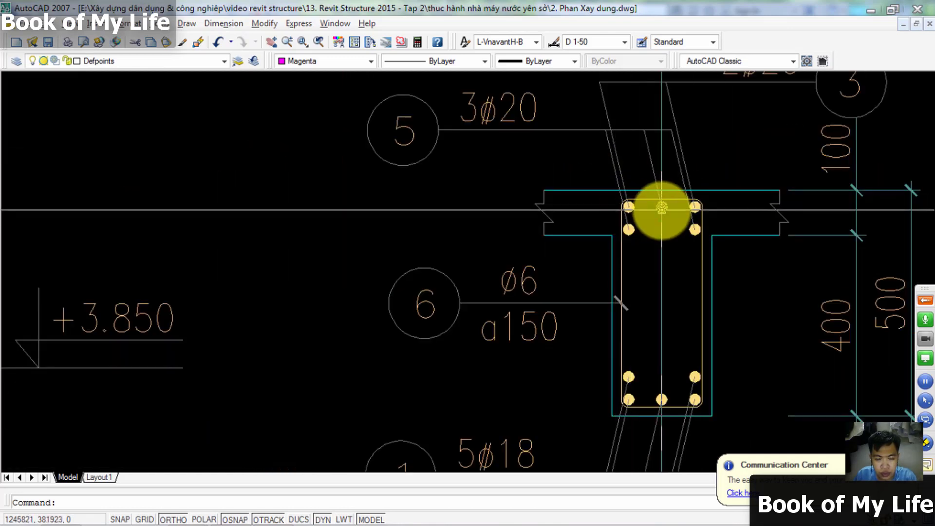
pyautogui.hotkey('alt', 'Tab')
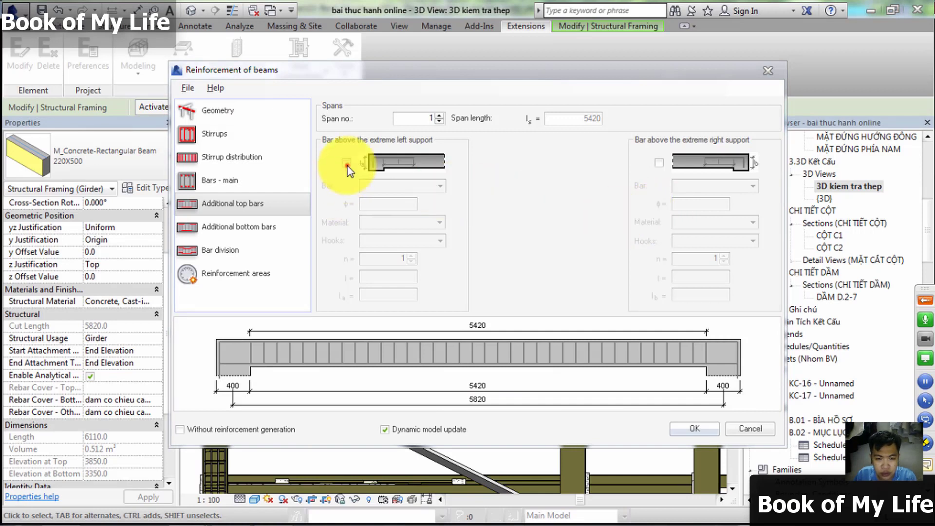
# - Set the extreme-left-support additional top bar diameter to Ø 18
pyautogui.click(441, 186)
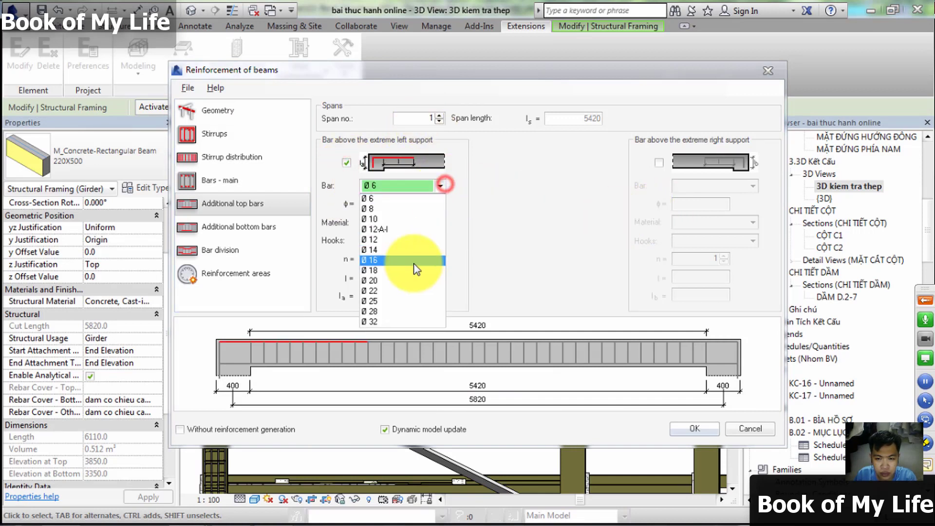
pyautogui.click(404, 271)
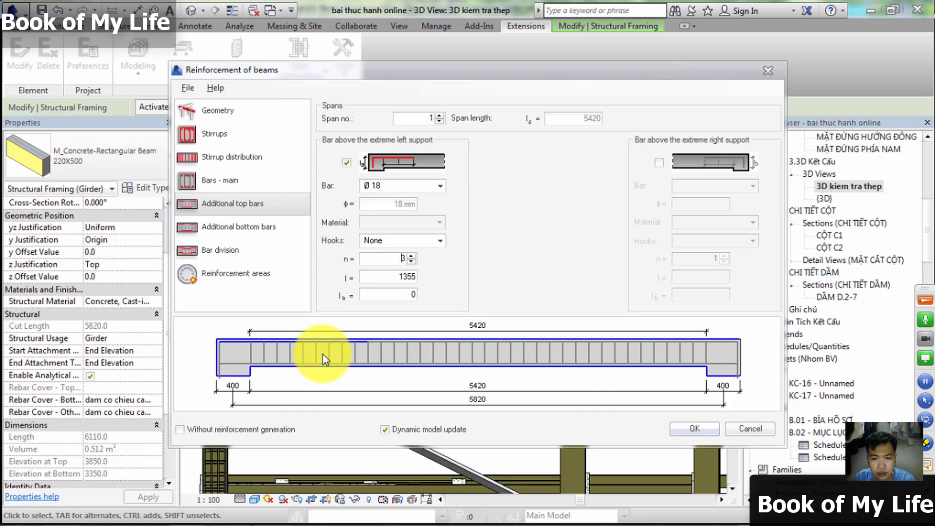
pyautogui.moveTo(61, 513)
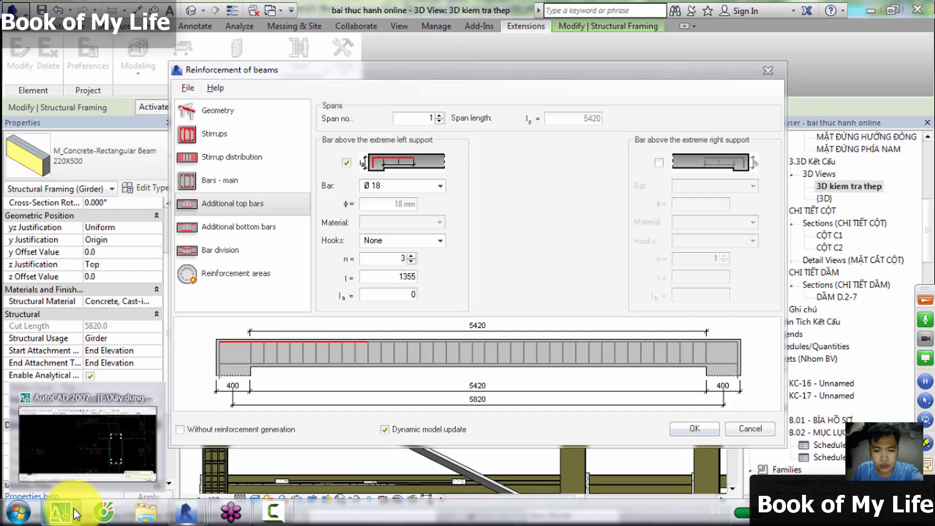
pyautogui.click(74, 511)
pyautogui.scroll(-5, 660, 309)
pyautogui.scroll(4, 293, 335)
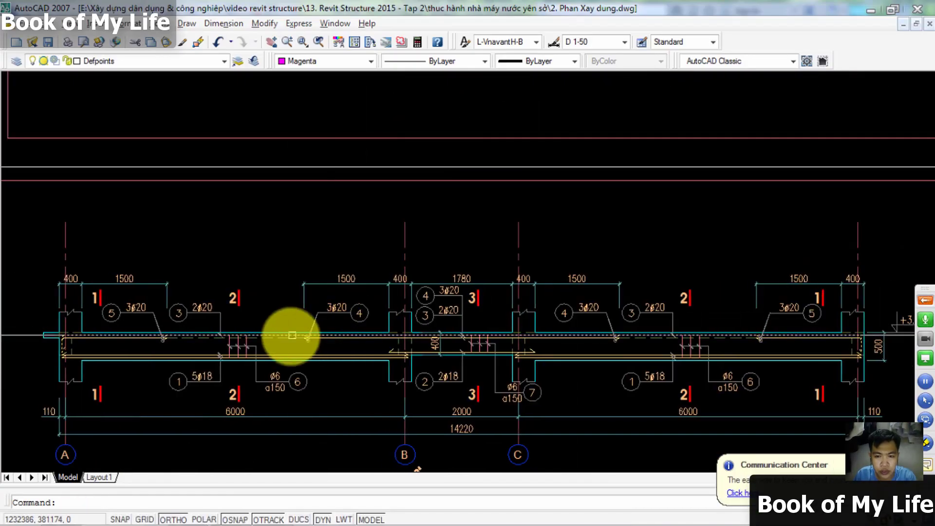
pyautogui.scroll(-2, 460, 317)
pyautogui.scroll(5, 240, 334)
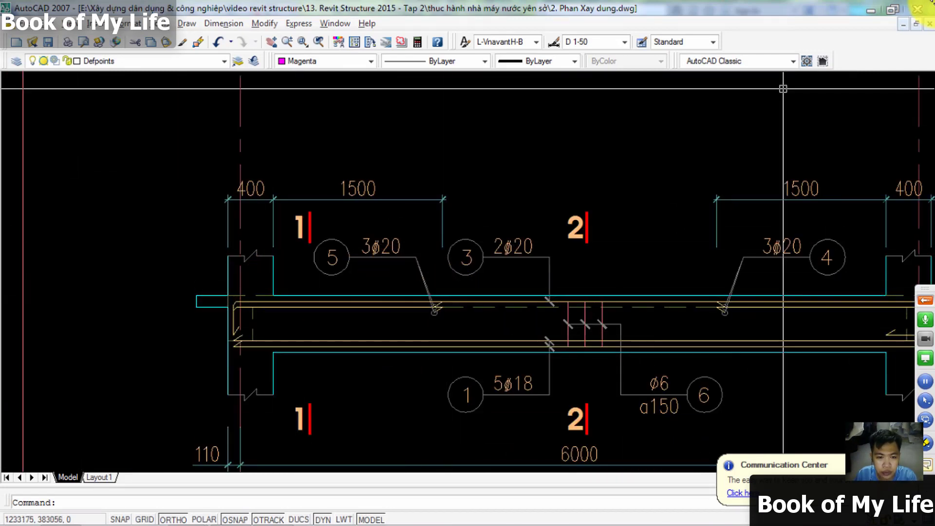
pyautogui.click(881, 10)
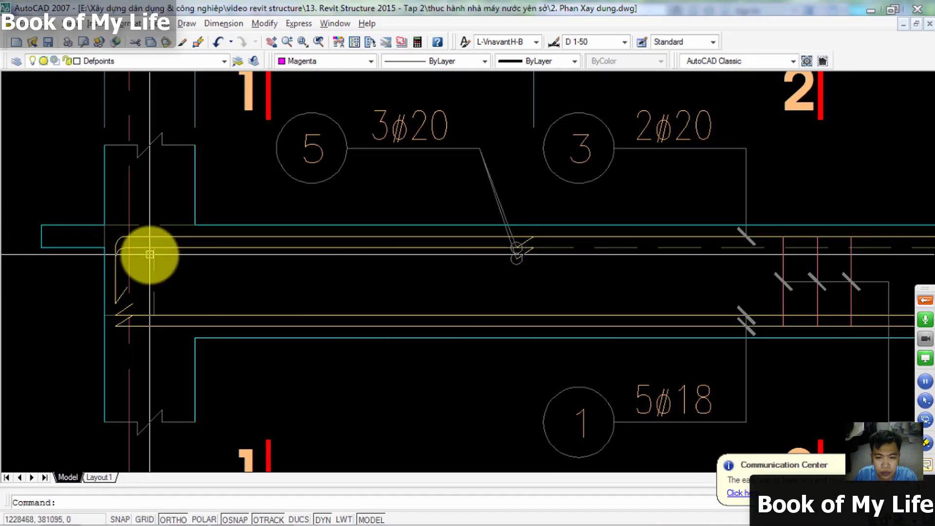
pyautogui.click(150, 248)
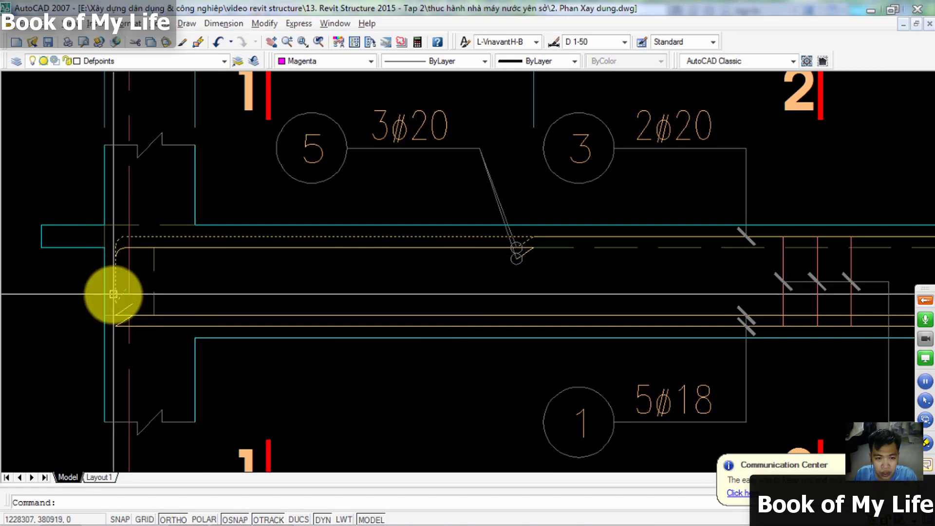
pyautogui.click(126, 237)
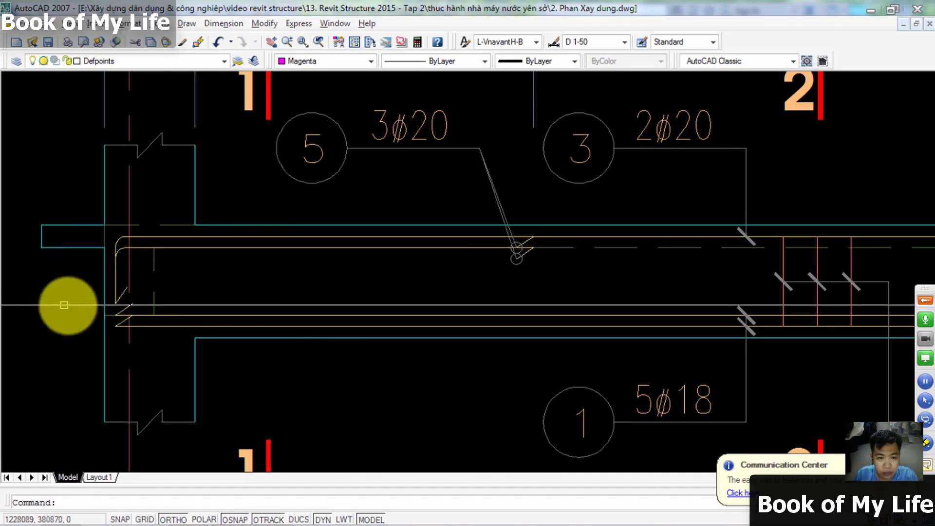
pyautogui.click(500, 246)
pyautogui.scroll(3, 181, 255)
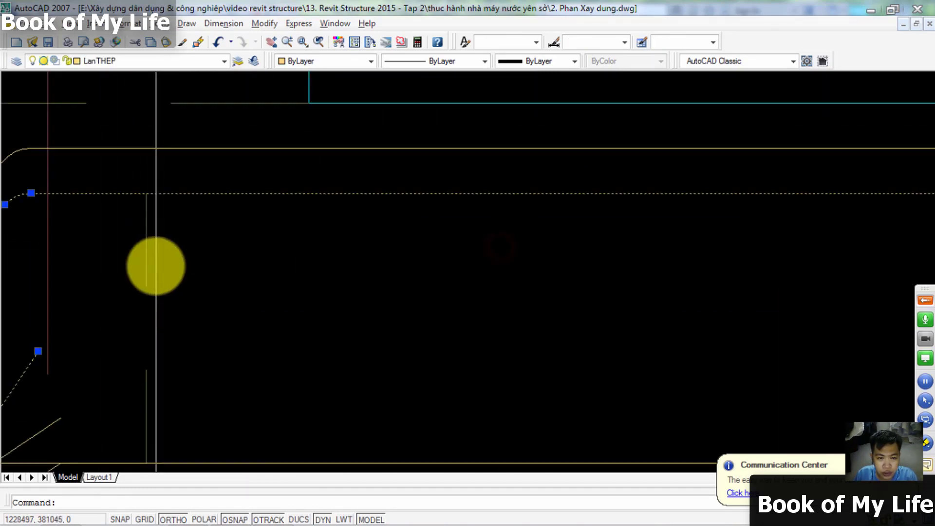
pyautogui.scroll(-3, 279, 241)
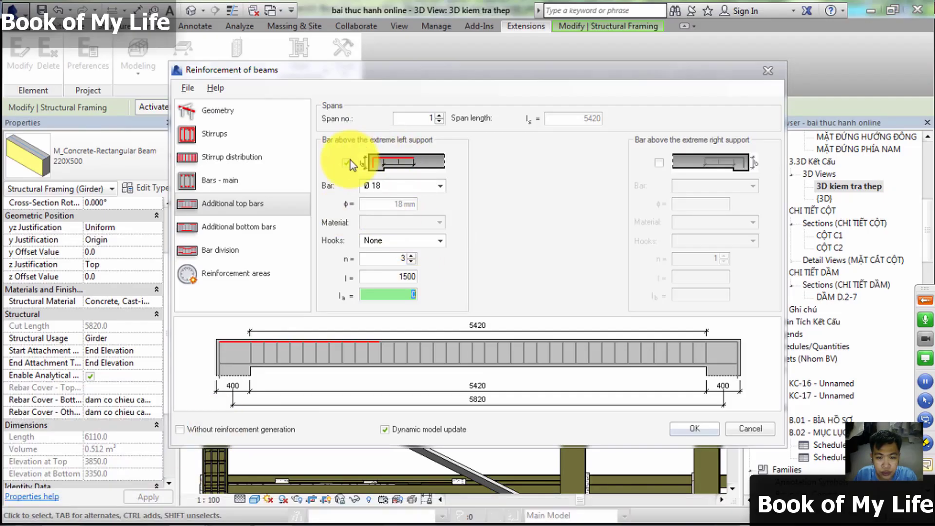
# - Enable the extreme-left-support top bars (3 Ø18, length 1500) and bring up the taskbar
pyautogui.click(366, 163)
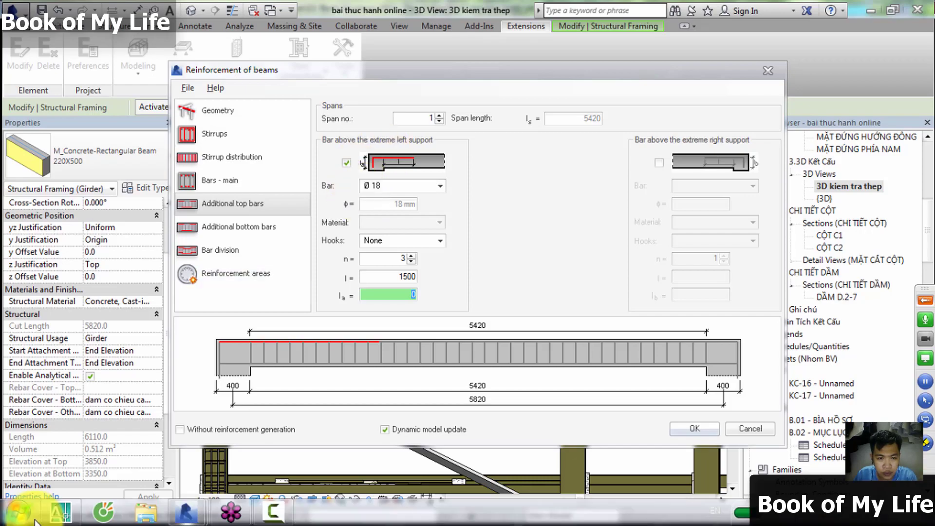
pyautogui.click(62, 515)
# - Review beam D.2-1 from axis A to D to confirm the 1500 bar length, then minimize AutoCAD
pyautogui.scroll(-2, 204, 337)
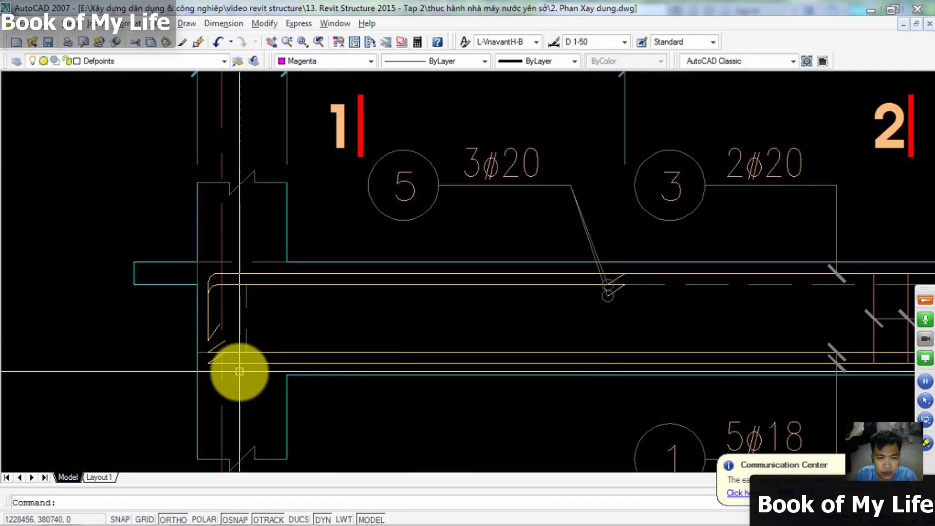
pyautogui.scroll(-3, 248, 334)
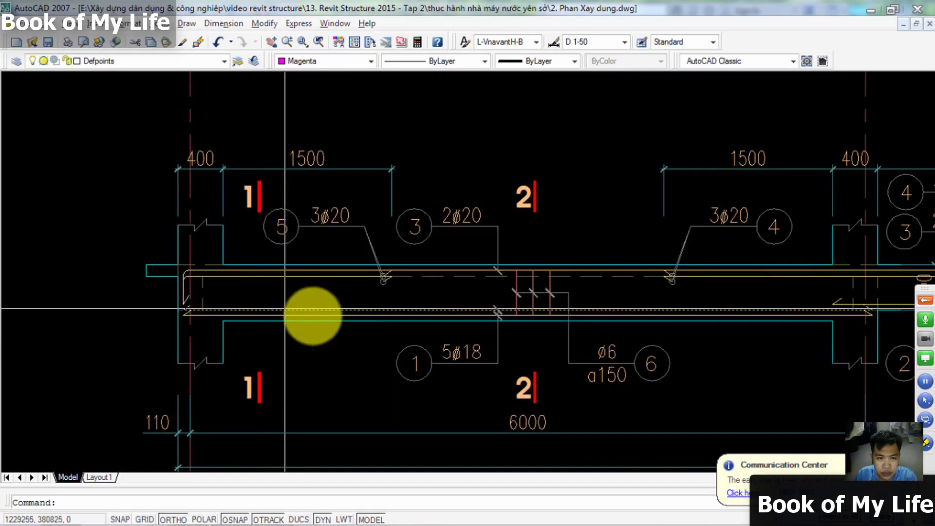
pyautogui.moveTo(357, 343); pyautogui.dragTo(365, 302, button='middle')
pyautogui.scroll(-3, 247, 307)
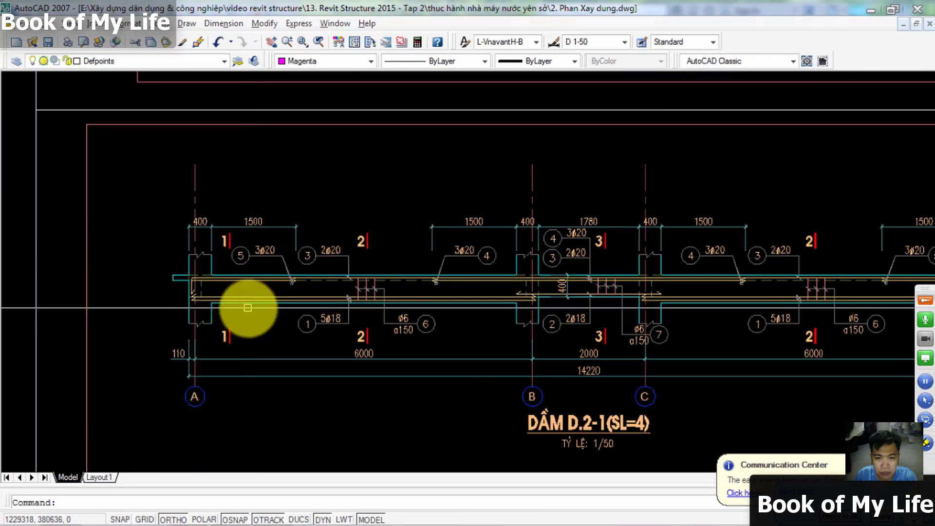
pyautogui.moveTo(246, 307); pyautogui.dragTo(118, 312, button='middle')
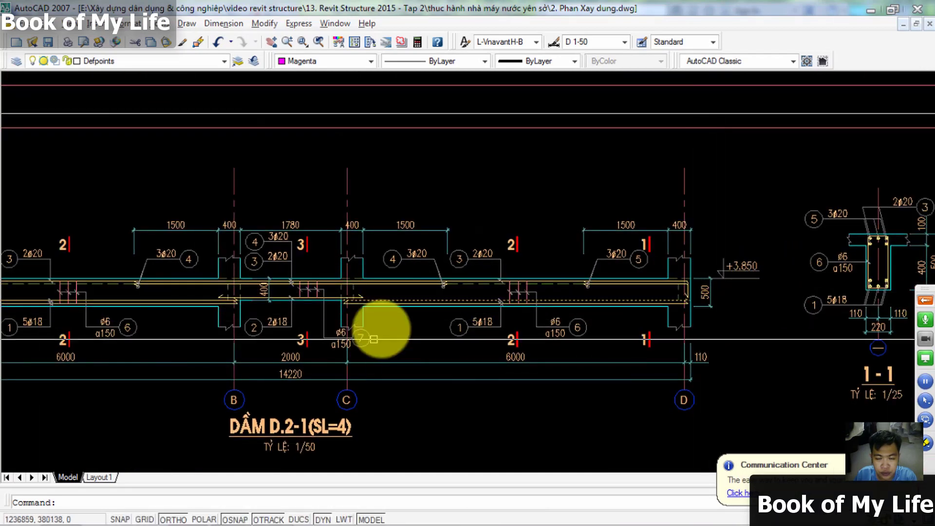
pyautogui.moveTo(294, 327); pyautogui.dragTo(564, 311, button='middle')
pyautogui.scroll(3, 251, 298)
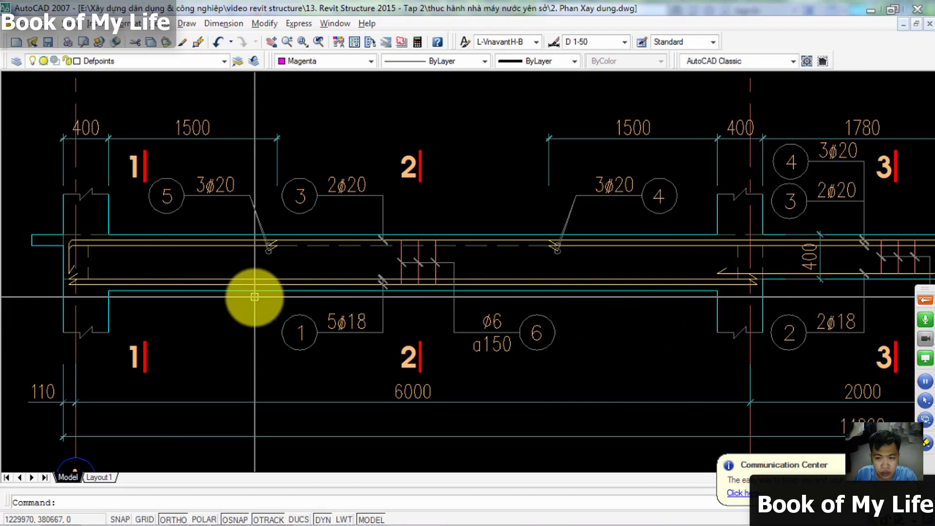
pyautogui.click(863, 10)
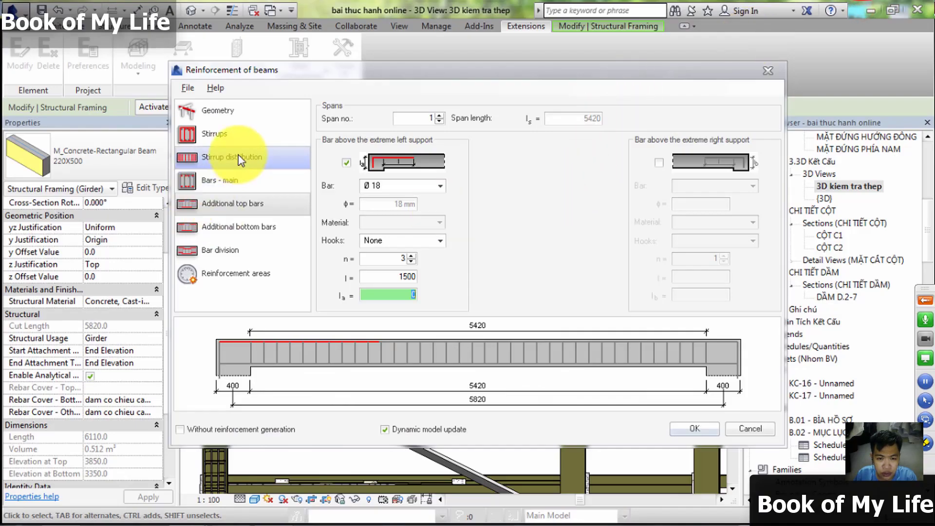
# - Check the stirrup concrete cover options, keeping the current cover, and return to Additional top bars
pyautogui.click(229, 133)
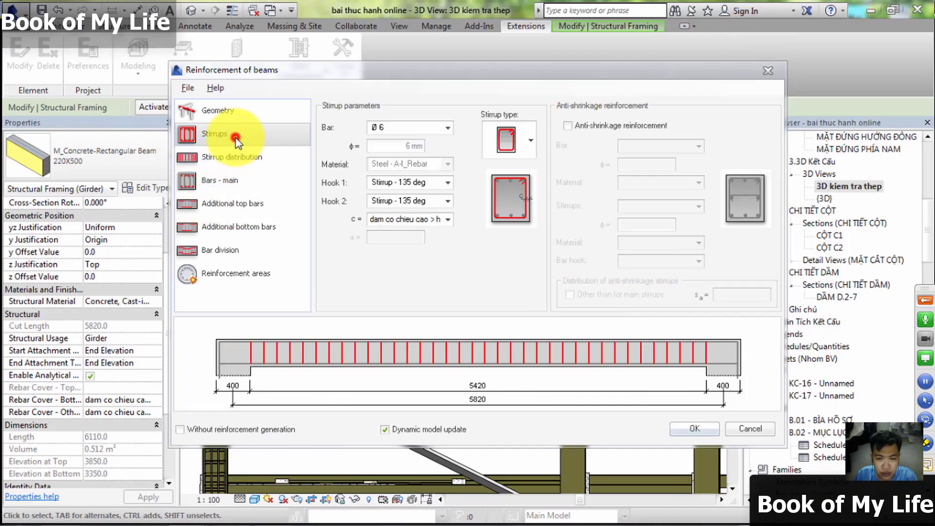
pyautogui.click(448, 219)
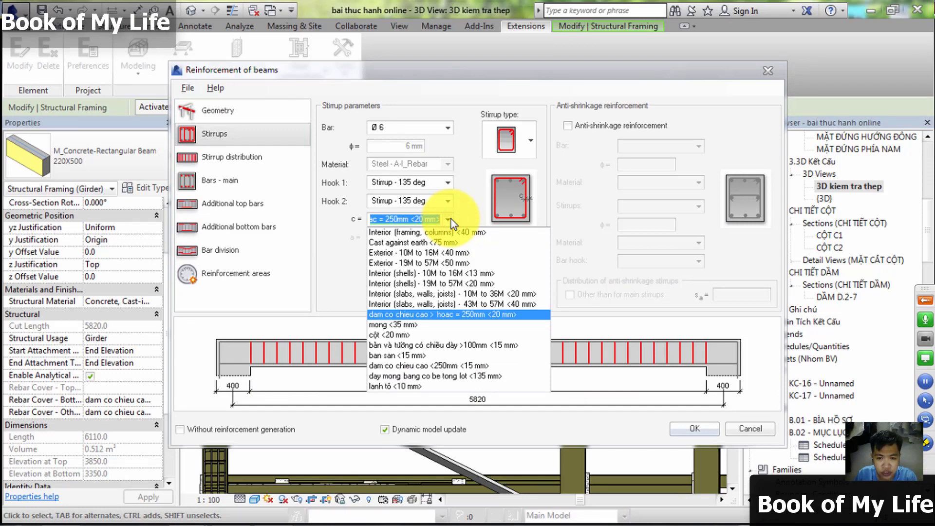
pyautogui.click(451, 219)
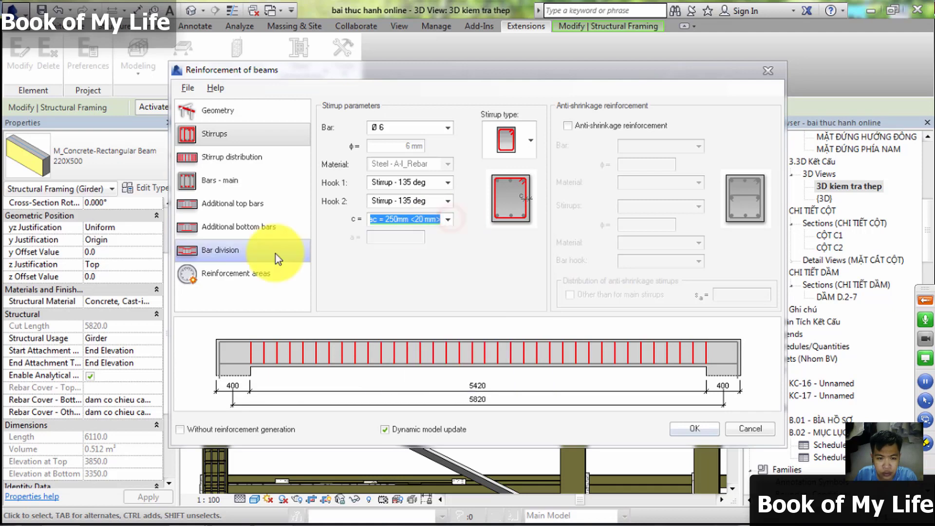
pyautogui.click(276, 228)
pyautogui.click(270, 214)
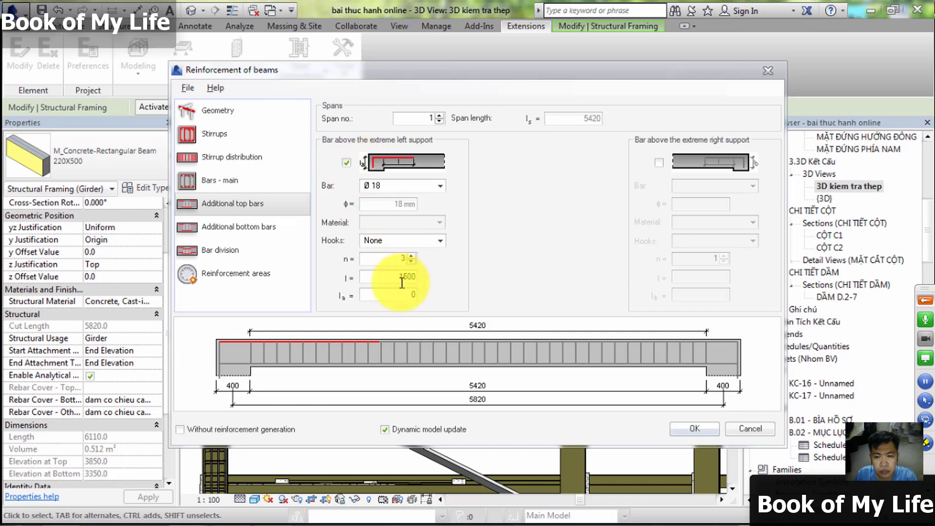
# - Enter an anchorage length la of 460 for the left-support top bars
pyautogui.click(399, 296)
pyautogui.write('46')
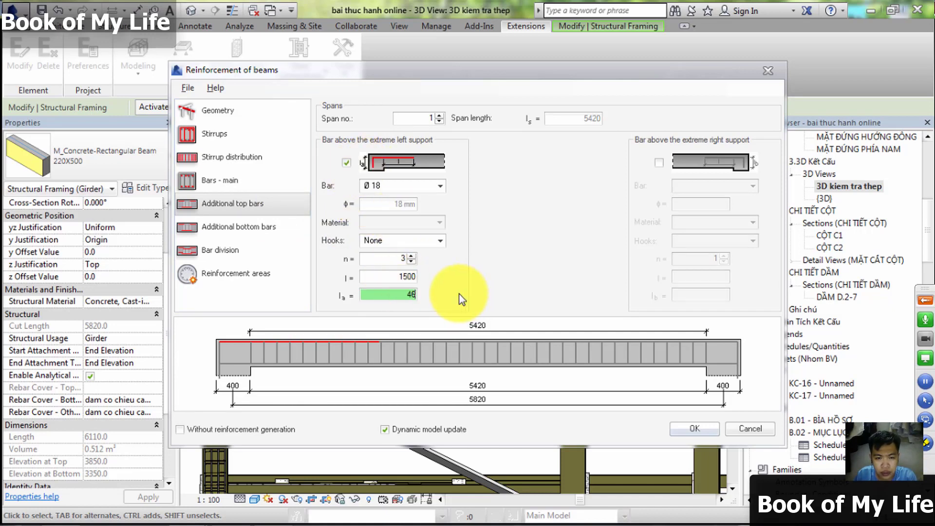
pyautogui.write('0')
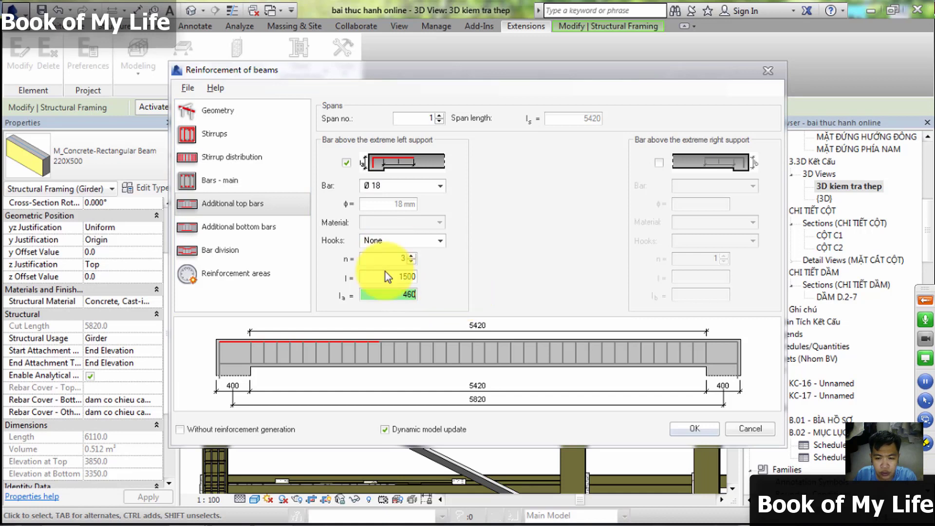
pyautogui.click(385, 276)
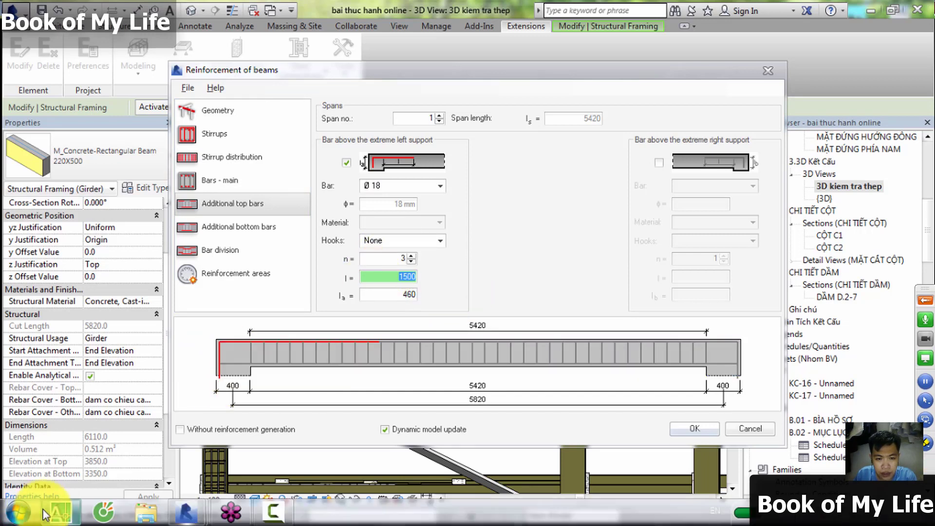
# - Inspect the top bars over beam D.2-1's middle support in the AutoCAD detail
pyautogui.click(48, 516)
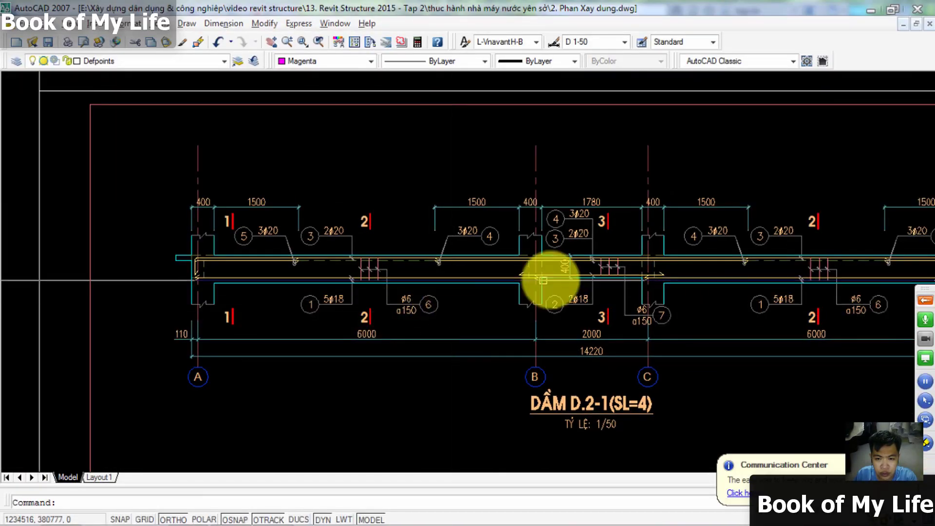
pyautogui.scroll(-2, 458, 247)
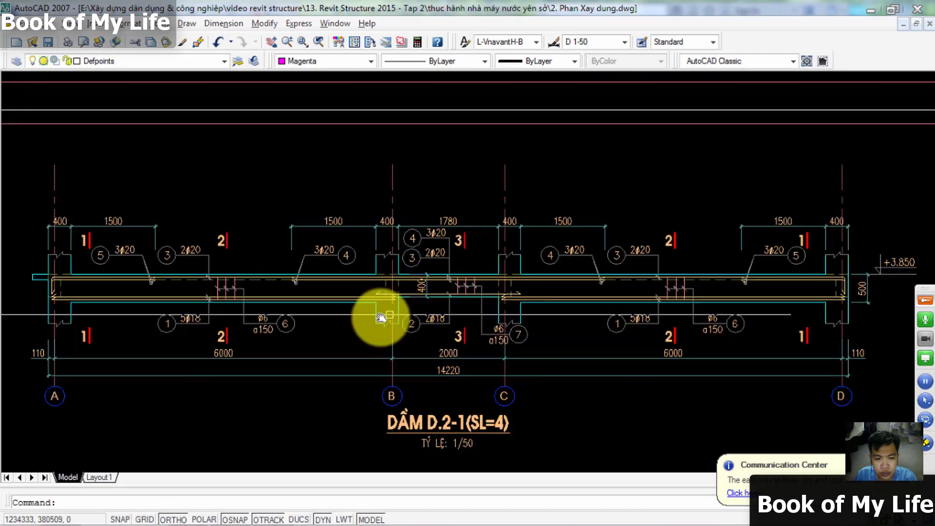
pyautogui.hotkey('alt', 'Tab')
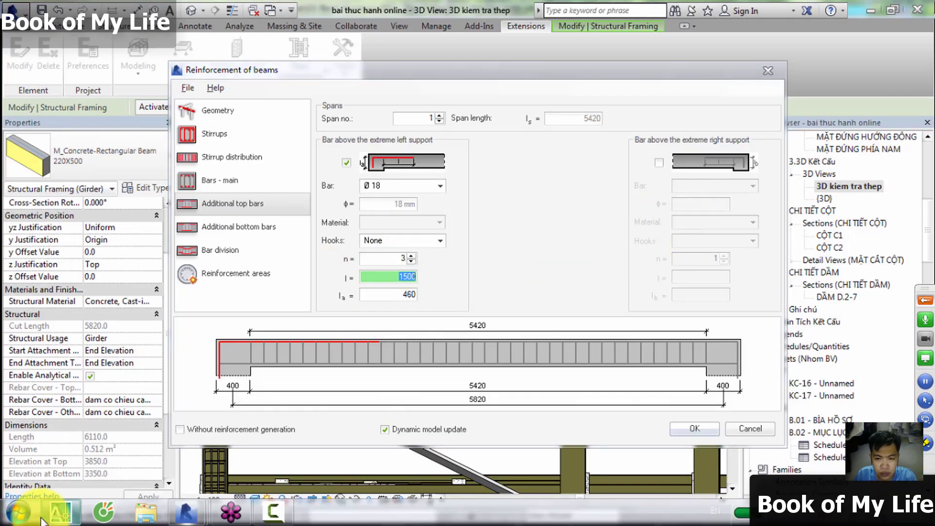
pyautogui.click(41, 519)
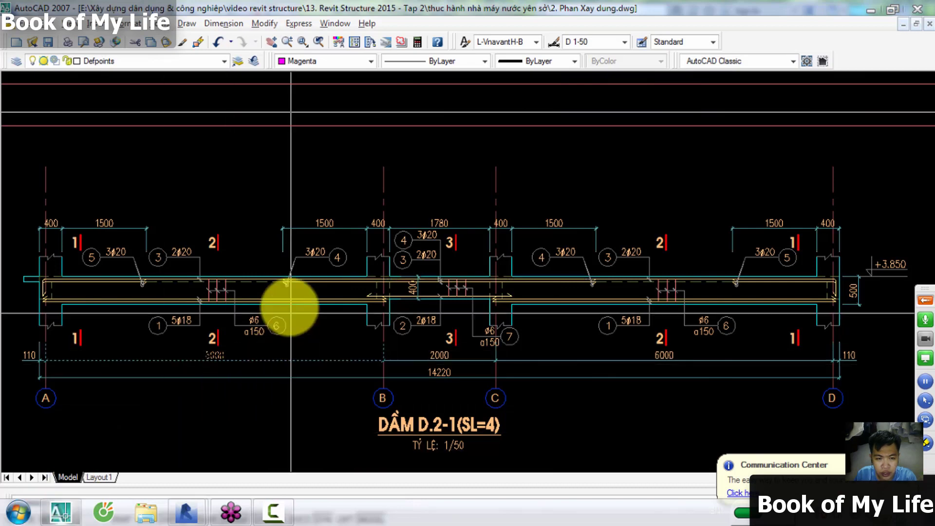
pyautogui.scroll(3, 319, 288)
pyautogui.scroll(1, 261, 299)
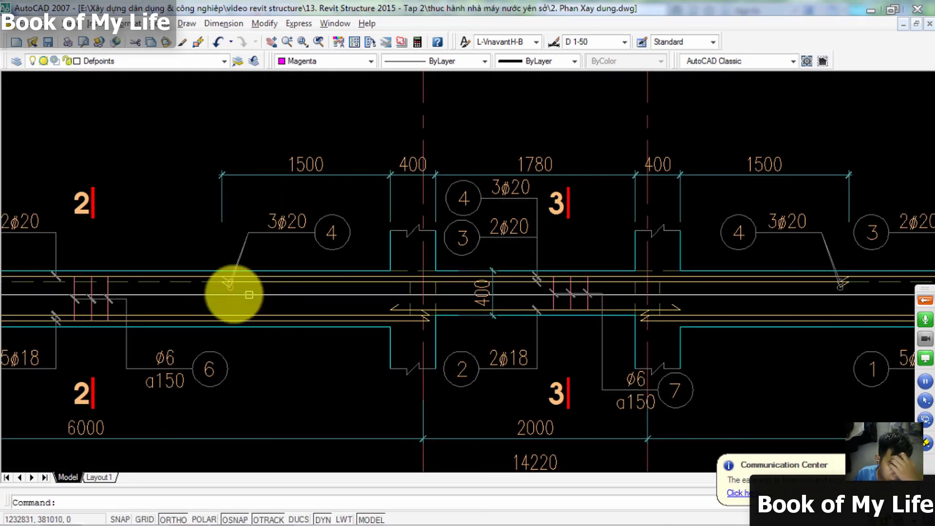
pyautogui.moveTo(476, 286); pyautogui.dragTo(409, 292, button='middle')
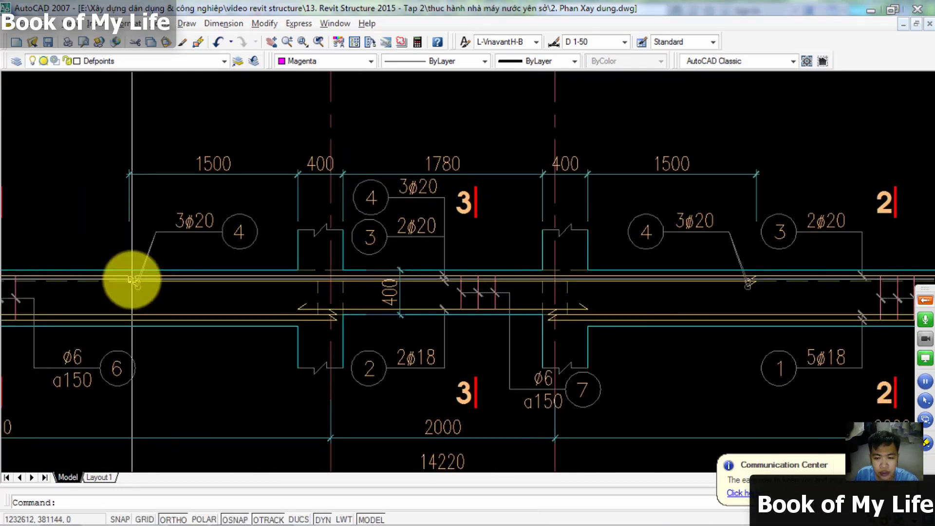
pyautogui.scroll(-1, 236, 277)
pyautogui.scroll(-1, 469, 268)
pyautogui.scroll(-2, 423, 279)
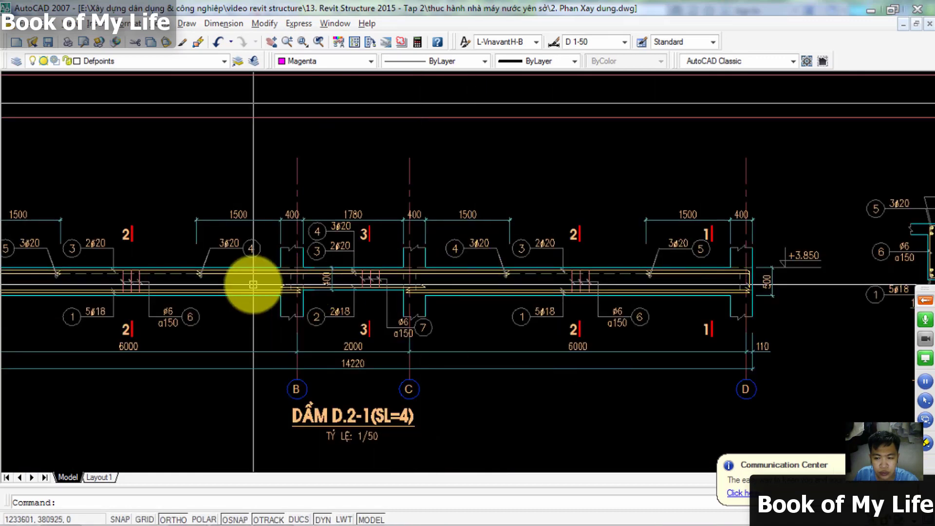
pyautogui.scroll(3, 250, 282)
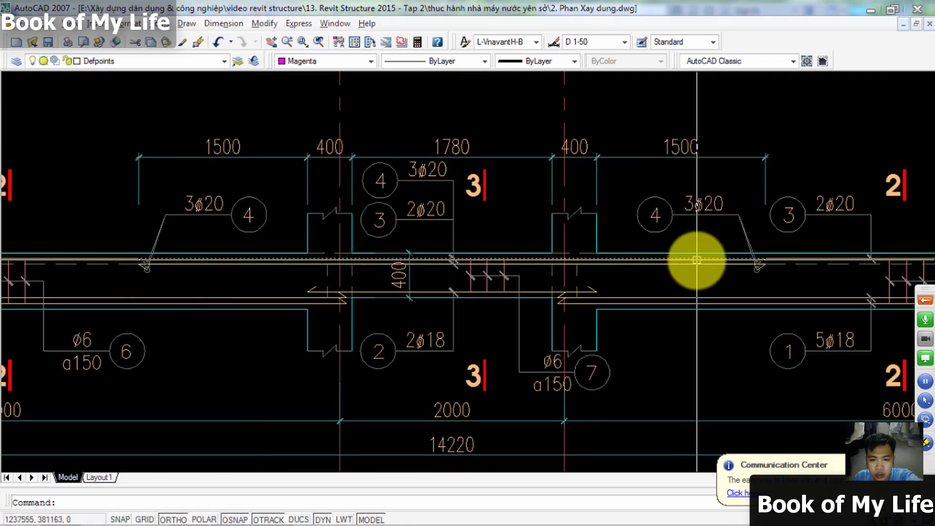
pyautogui.click(865, 8)
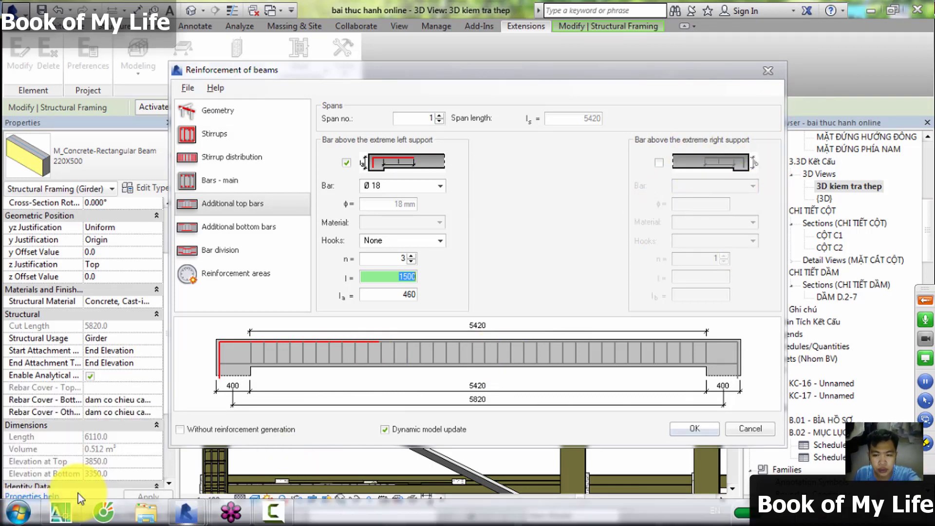
# - Pan along beam D.2-1 to the right support, confirming 1500 top bars, then return to Revit
pyautogui.click(61, 512)
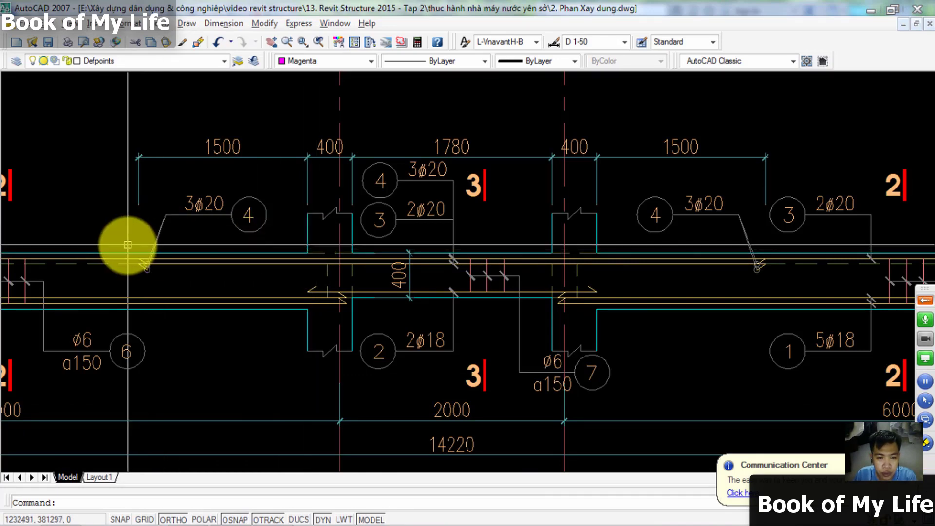
pyautogui.moveTo(473, 253); pyautogui.dragTo(198, 251, button='middle')
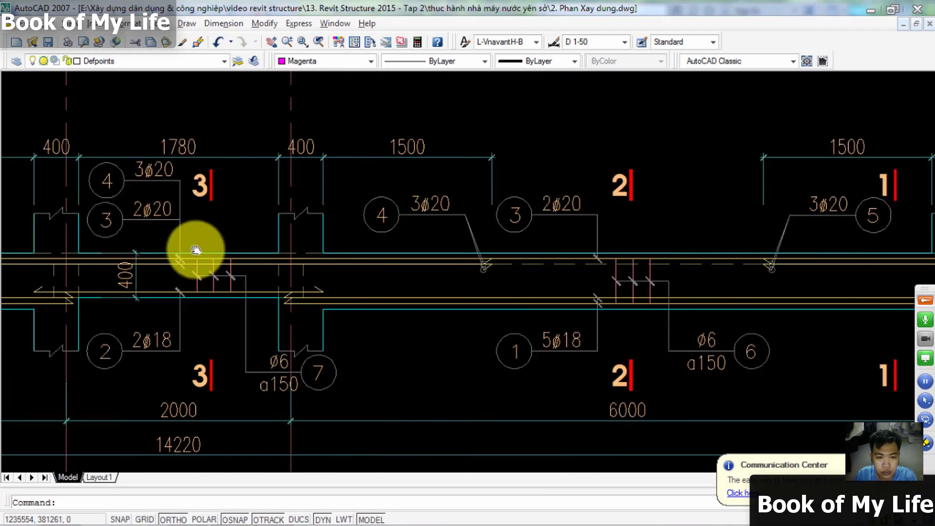
pyautogui.moveTo(672, 253)
pyautogui.mouseDown(button='middle')
pyautogui.moveTo(685, 284)
pyautogui.moveTo(338, 277)
pyautogui.mouseUp(button='middle')
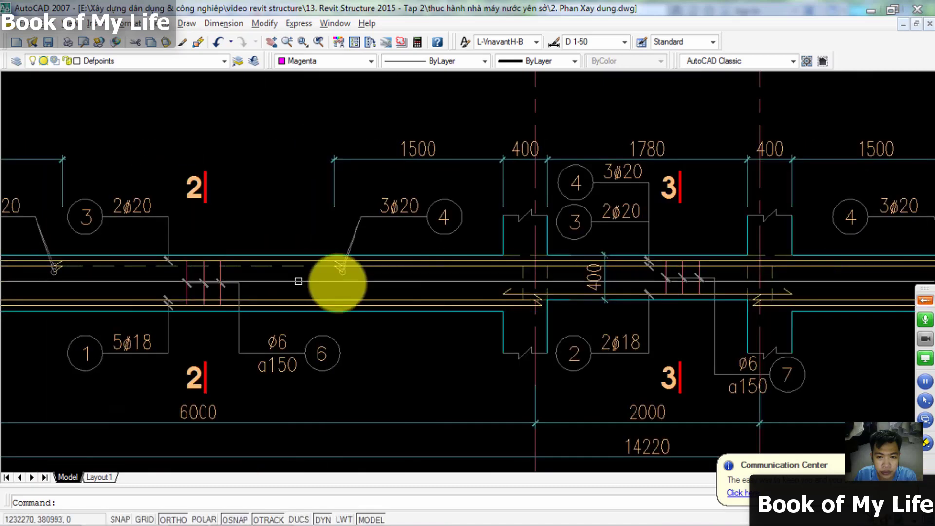
pyautogui.click(867, 12)
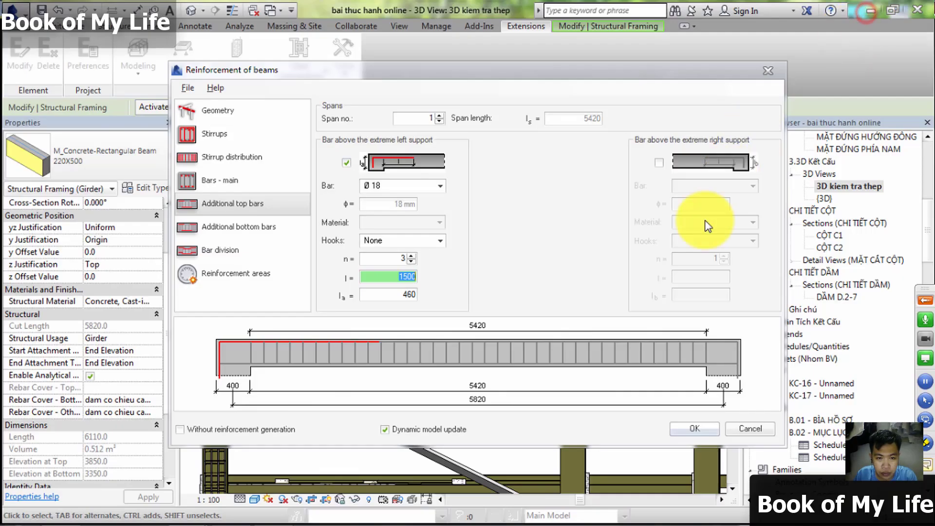
# - Enable right-support extra top bars: Ø 18, length 1500, anchorage edited
pyautogui.click(662, 163)
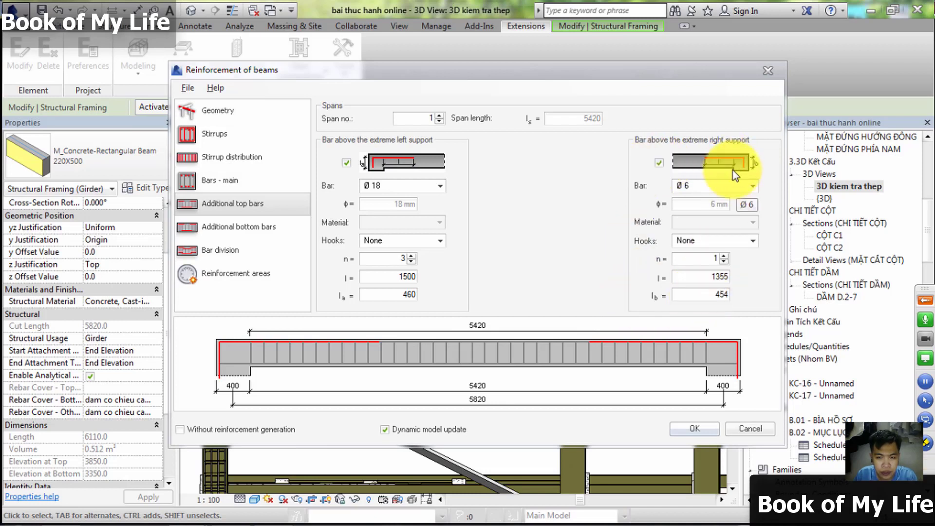
pyautogui.click(63, 510)
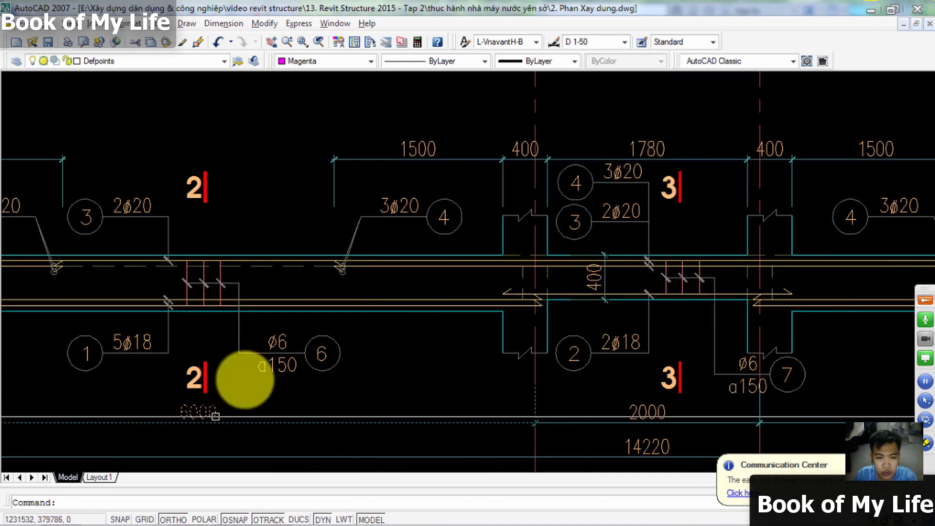
pyautogui.click(870, 9)
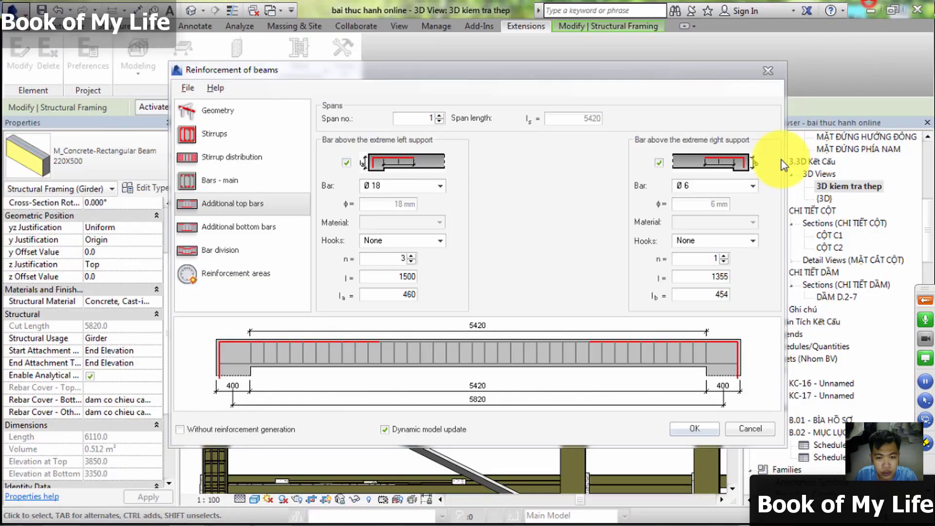
pyautogui.doubleClick(702, 277)
pyautogui.write('1')
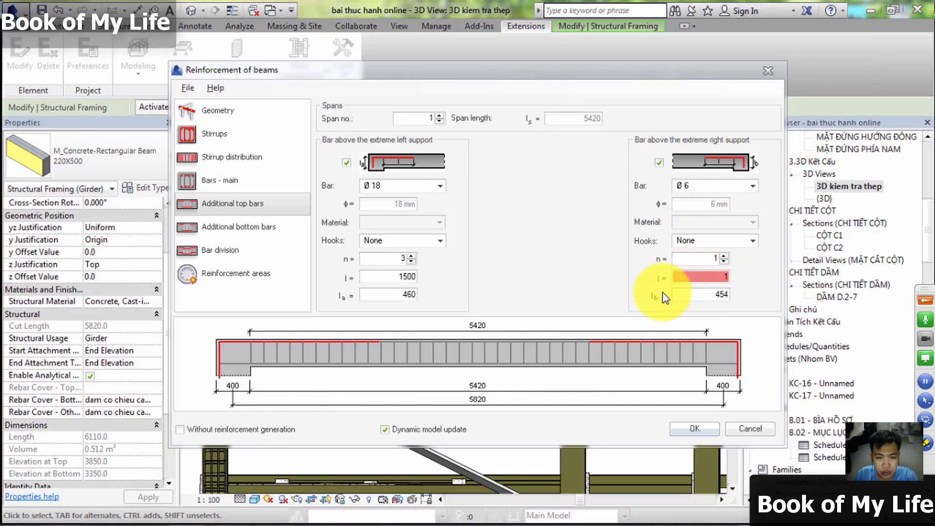
pyautogui.write('500')
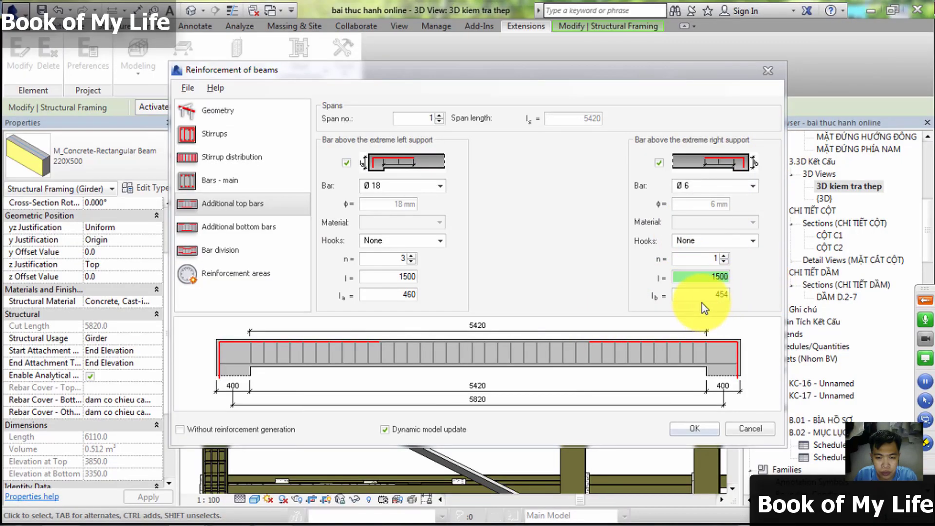
pyautogui.click(706, 296)
pyautogui.write('46')
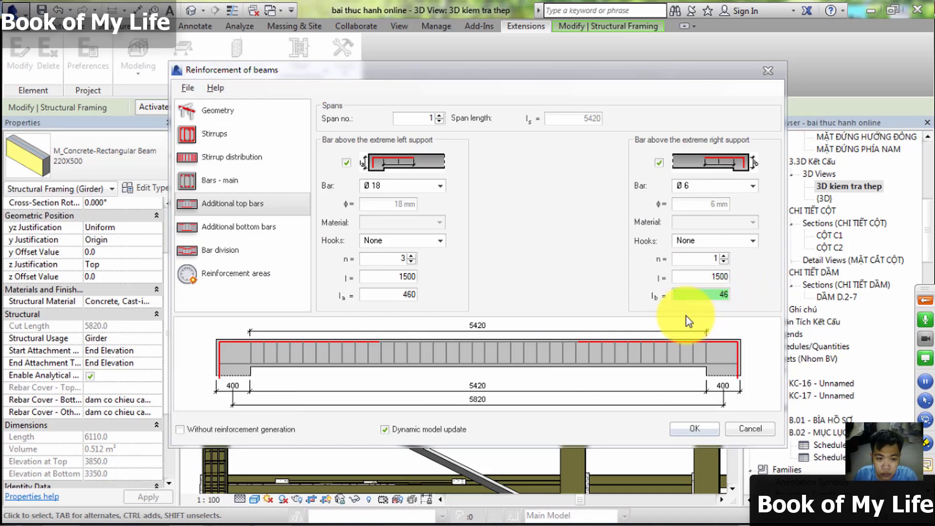
pyautogui.click(715, 185)
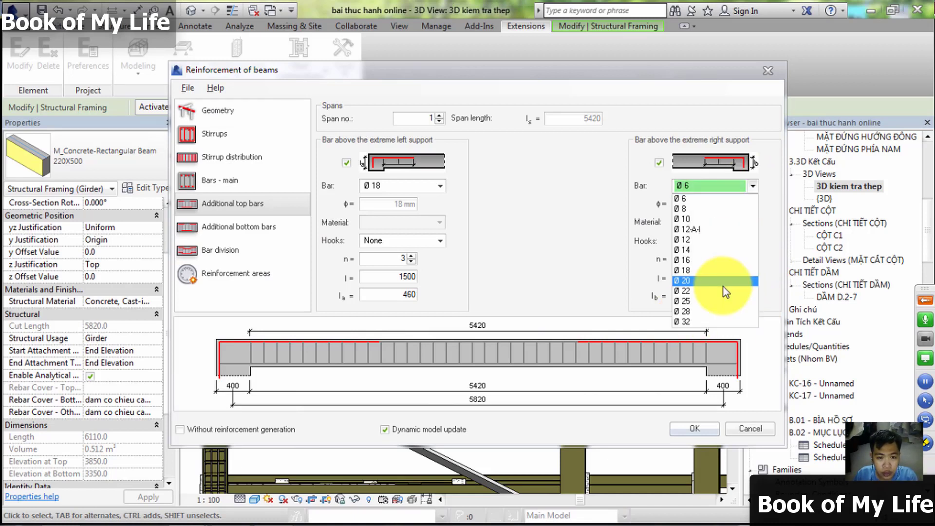
pyautogui.click(720, 270)
pyautogui.moveTo(90, 511)
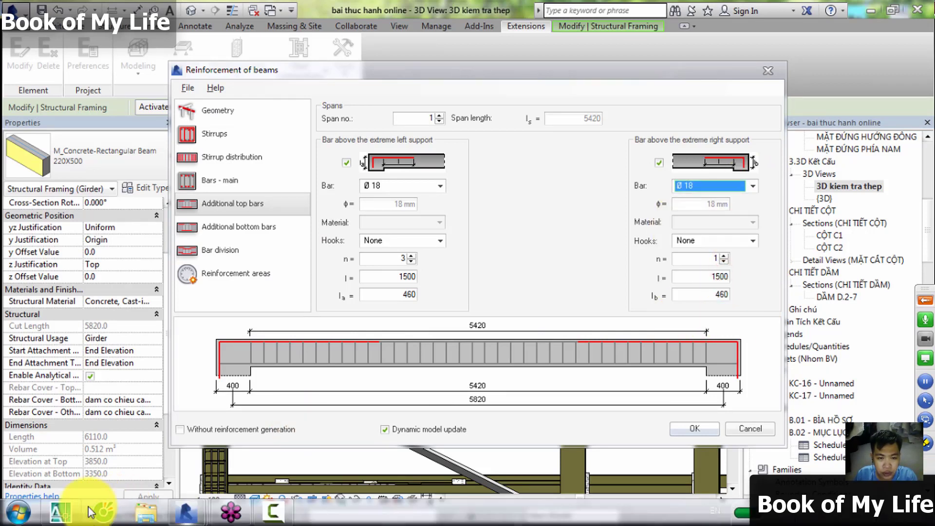
# - Recheck the left span and support in the AutoCAD beam detail, then return to Revit
pyautogui.click(64, 510)
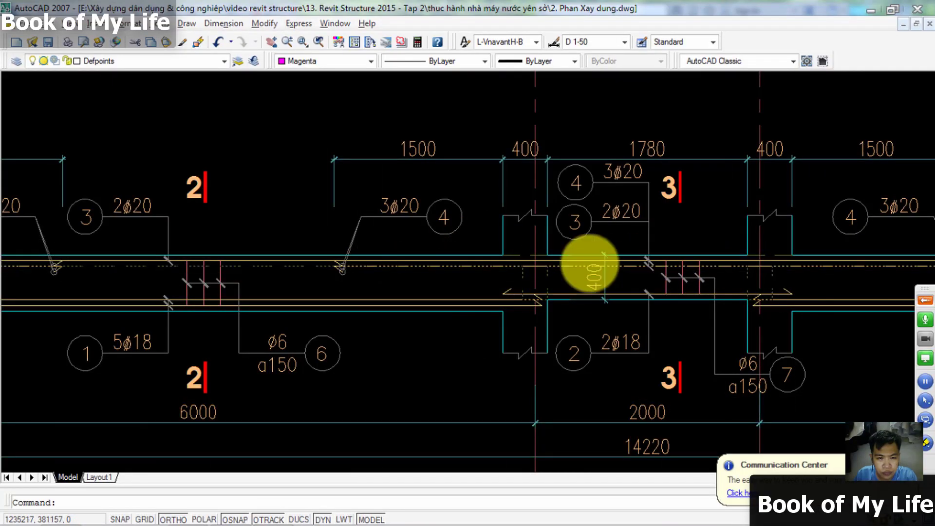
pyautogui.scroll(3, 317, 283)
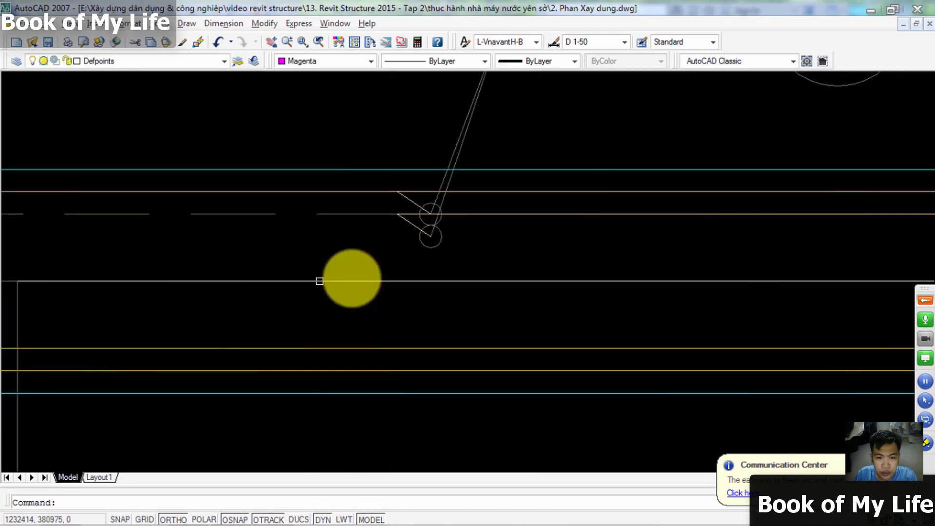
pyautogui.scroll(-3, 319, 281)
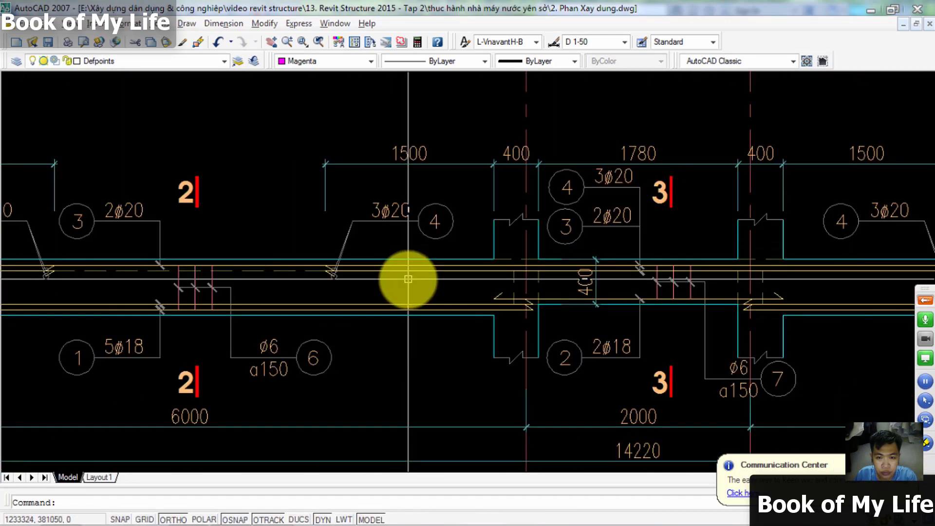
pyautogui.moveTo(408, 279)
pyautogui.mouseDown(button='middle')
pyautogui.moveTo(757, 268)
pyautogui.moveTo(570, 261)
pyautogui.mouseUp(button='middle')
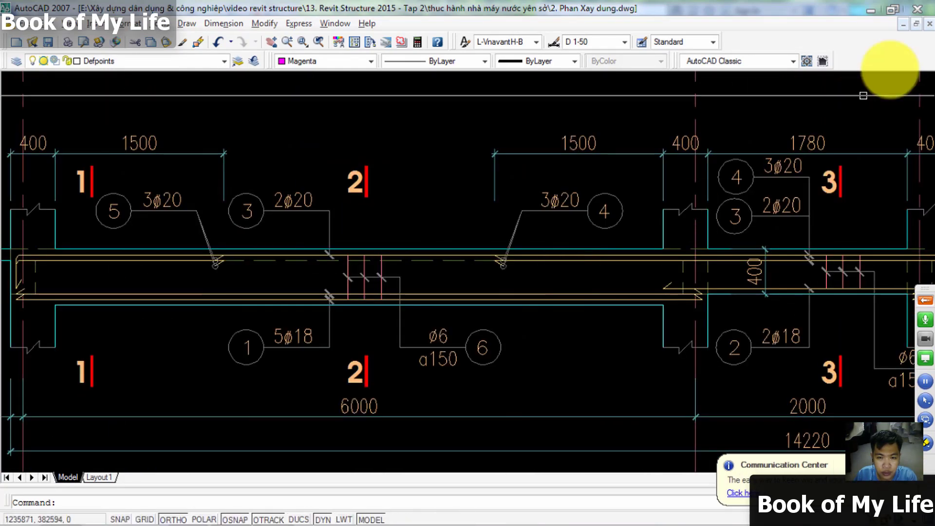
pyautogui.click(871, 9)
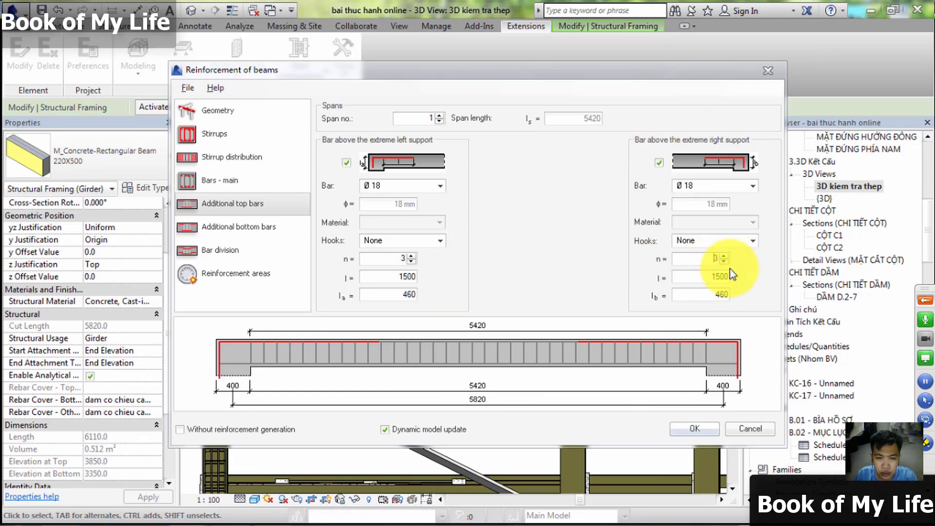
# - Change the right-support extra top bars to Ø 20 and review the bottom bars page
pyautogui.click(754, 185)
pyautogui.click(692, 281)
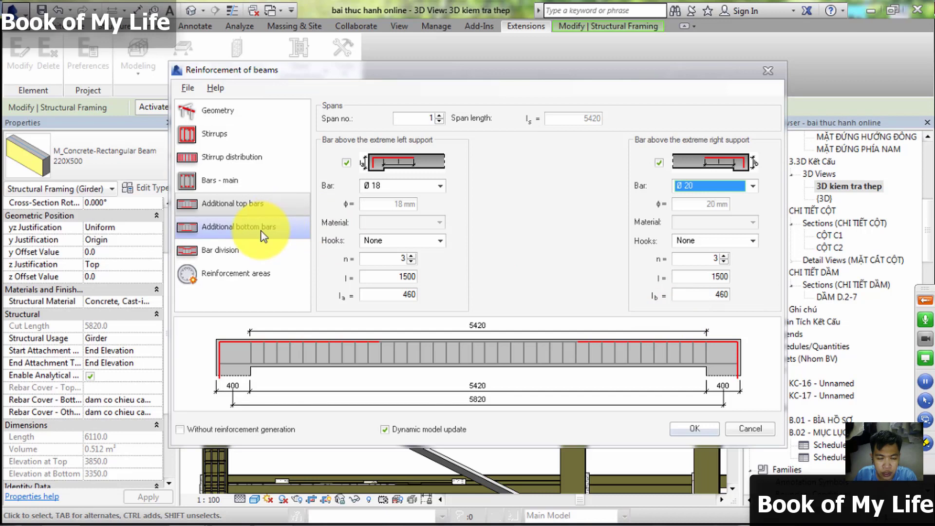
pyautogui.click(216, 238)
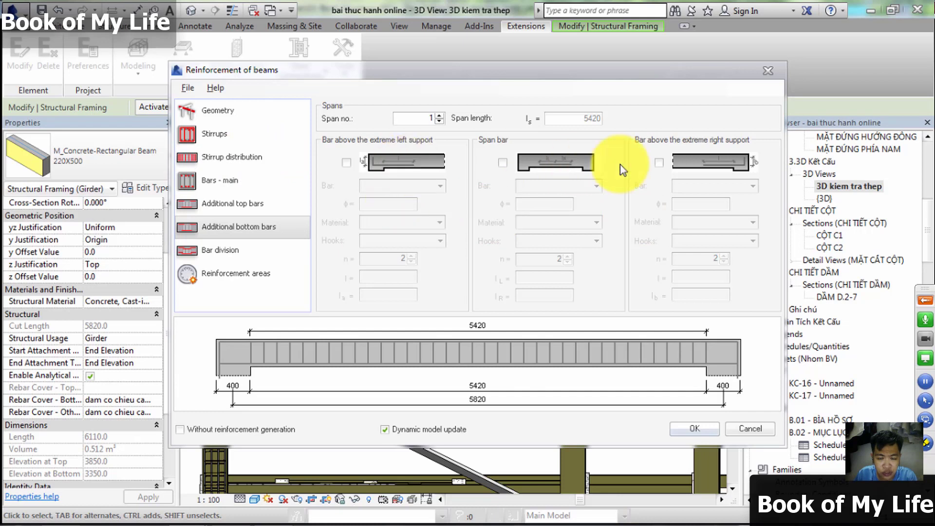
# - Review the stirrup, stirrup spacing and main bars pages (lower 3 Ø18, upper 2 Ø20) against AutoCAD
pyautogui.click(225, 133)
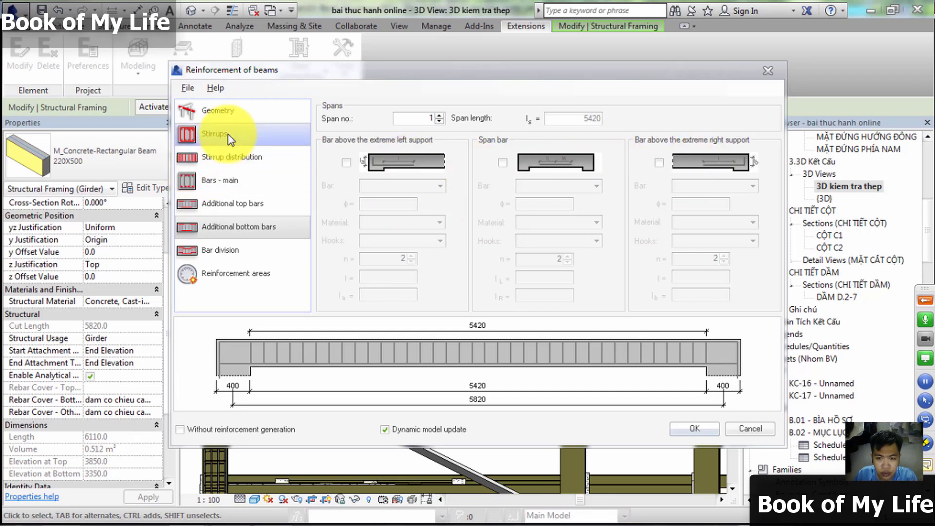
pyautogui.click(209, 225)
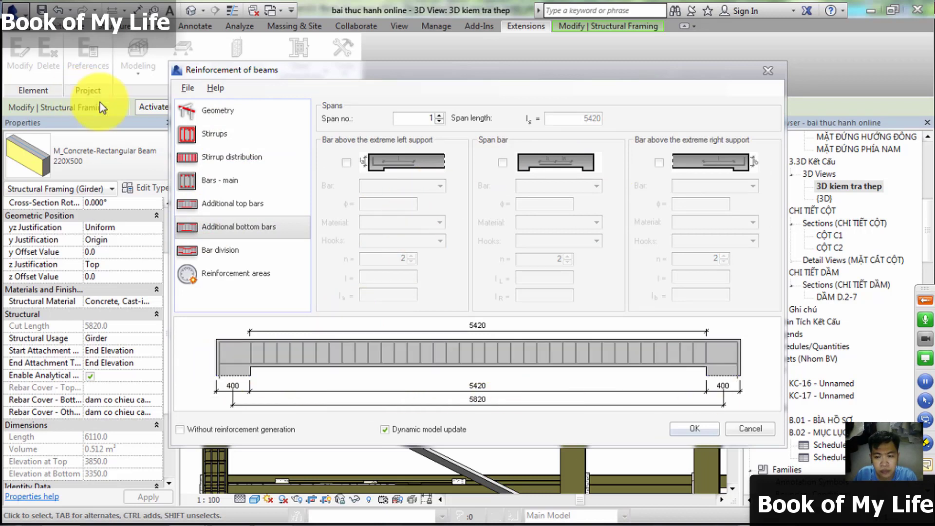
pyautogui.click(257, 162)
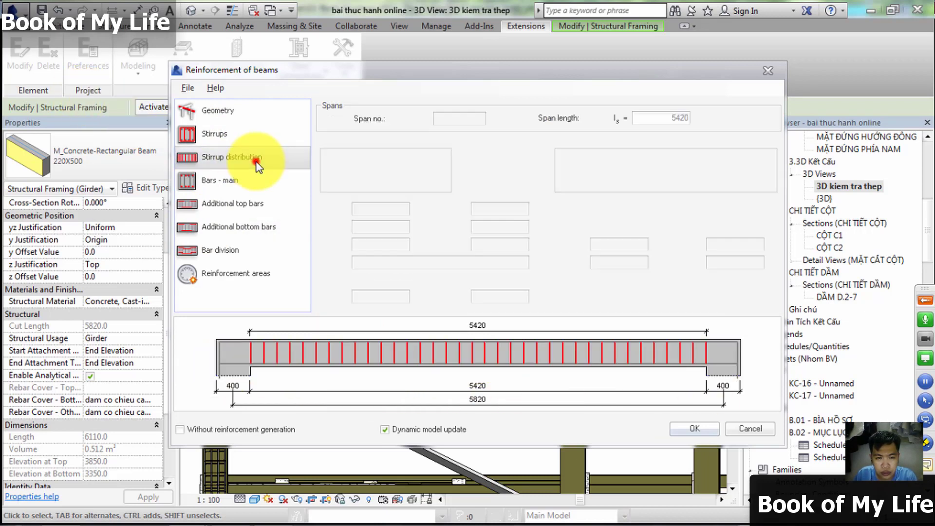
pyautogui.click(251, 176)
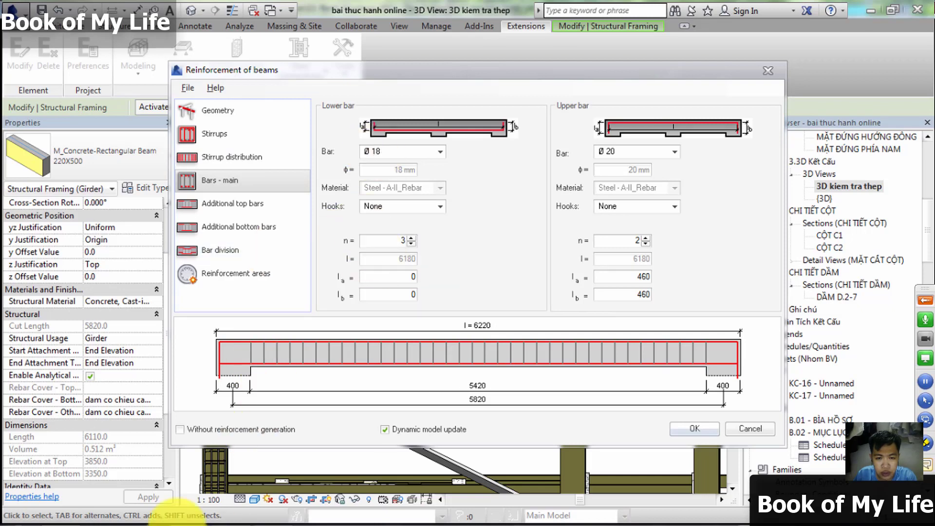
pyautogui.click(73, 513)
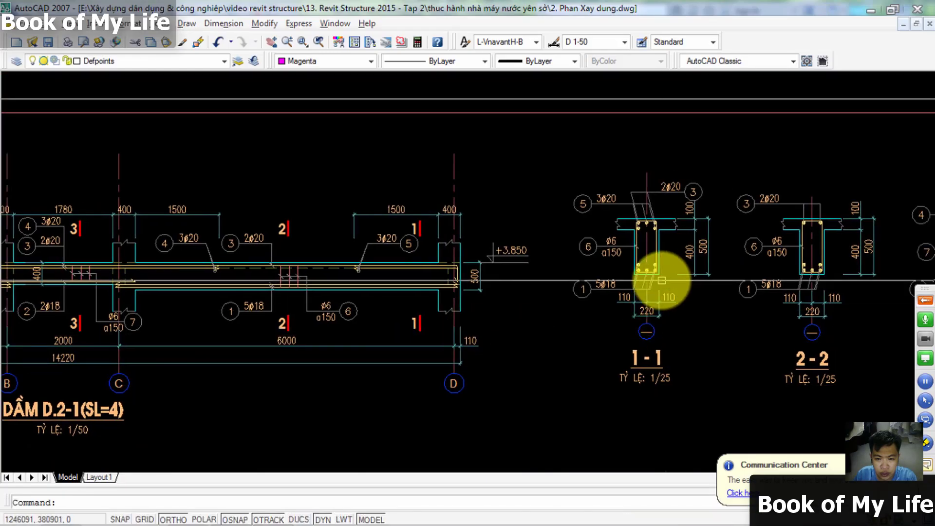
# - Zoom into section 1-1 to confirm the 5Ø18 bottom bars, then return to Revit
pyautogui.scroll(2, 662, 280)
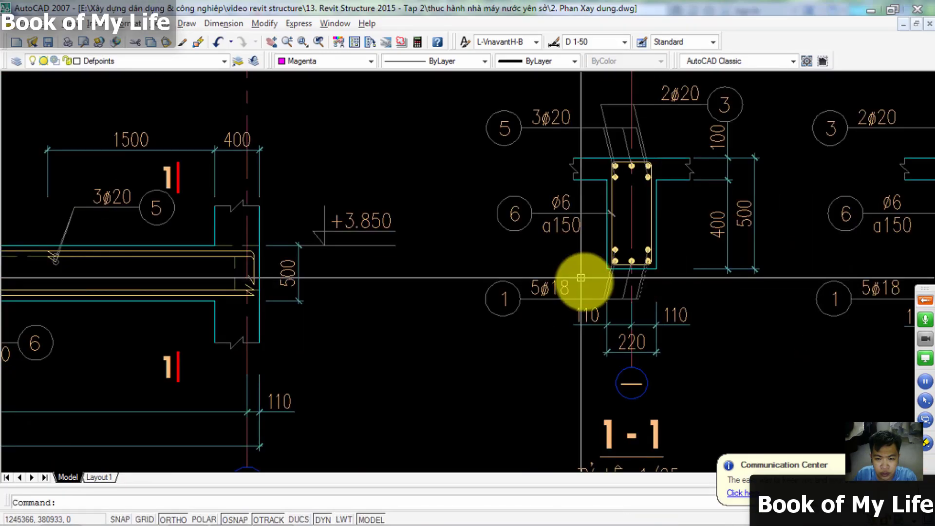
pyautogui.click(880, 9)
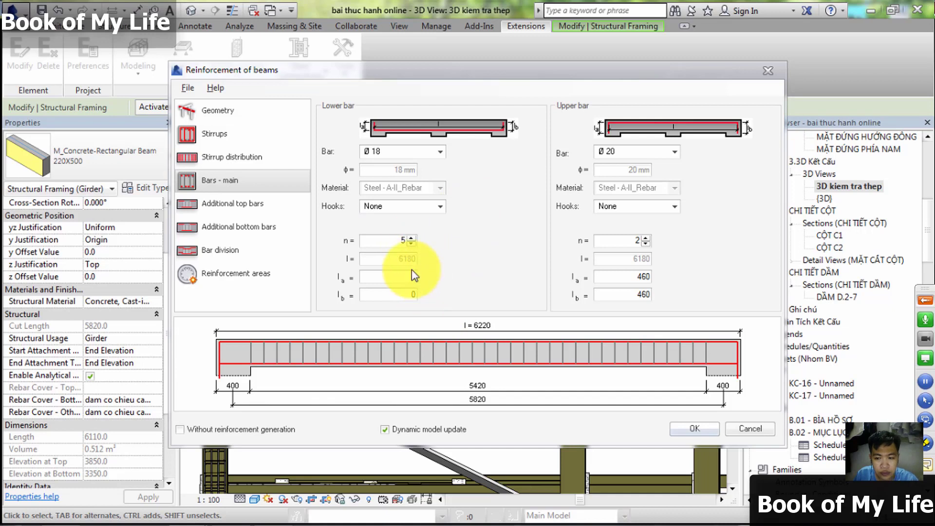
# - Review the support top bars, bar division, bottom bars, stirrup and main bars pages
pyautogui.click(246, 208)
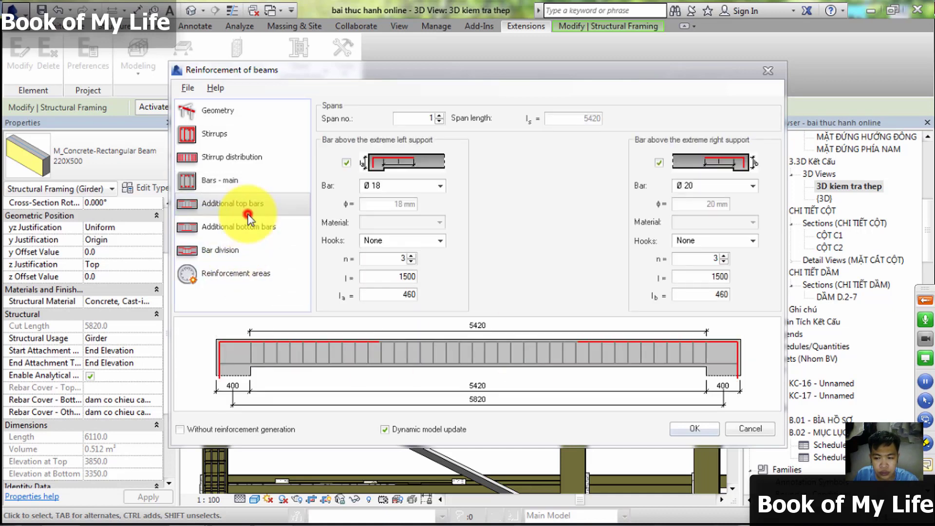
pyautogui.click(238, 252)
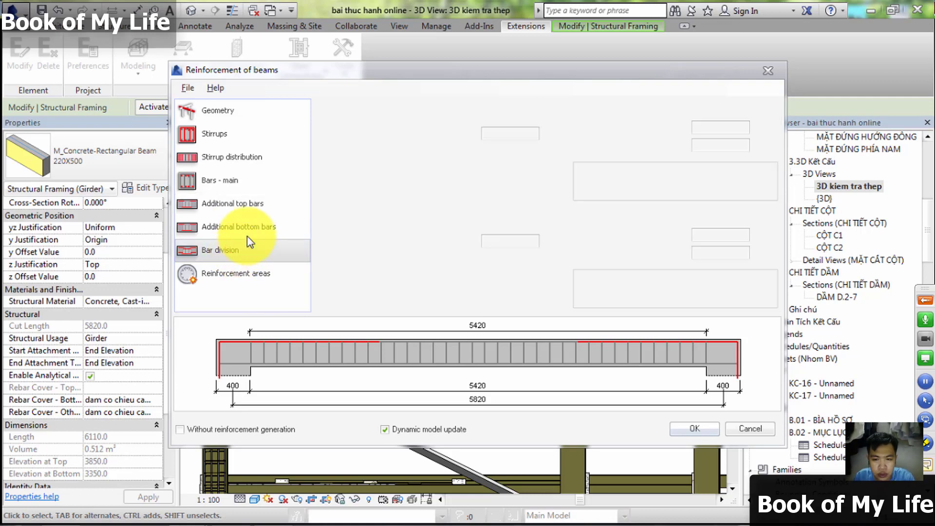
pyautogui.click(249, 237)
pyautogui.click(239, 157)
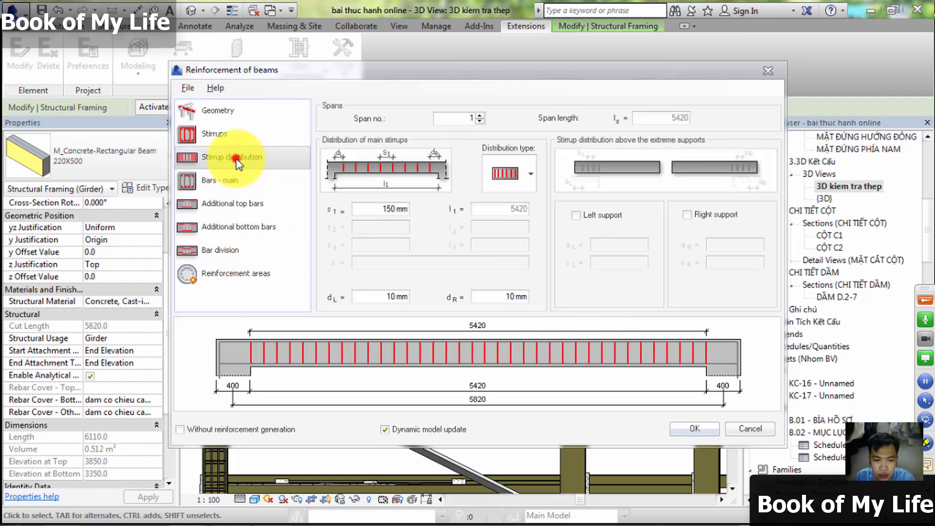
pyautogui.click(228, 136)
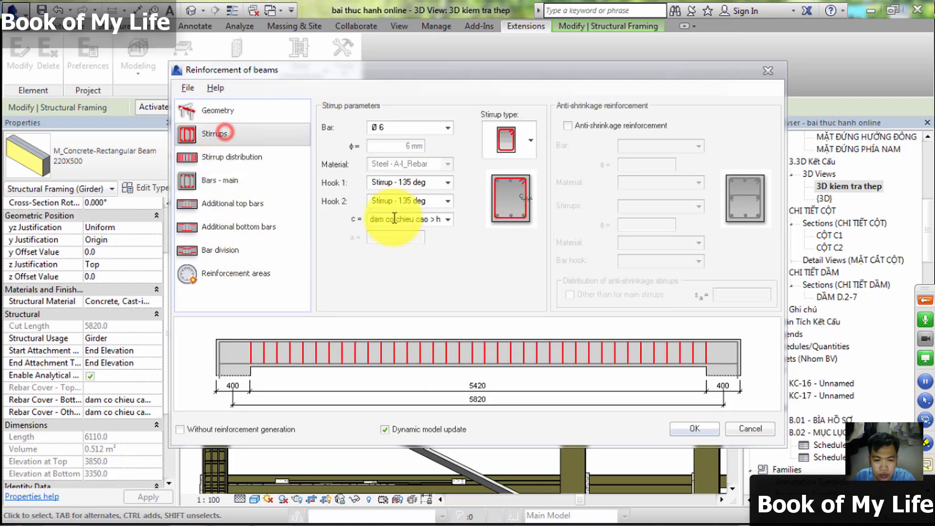
pyautogui.click(200, 203)
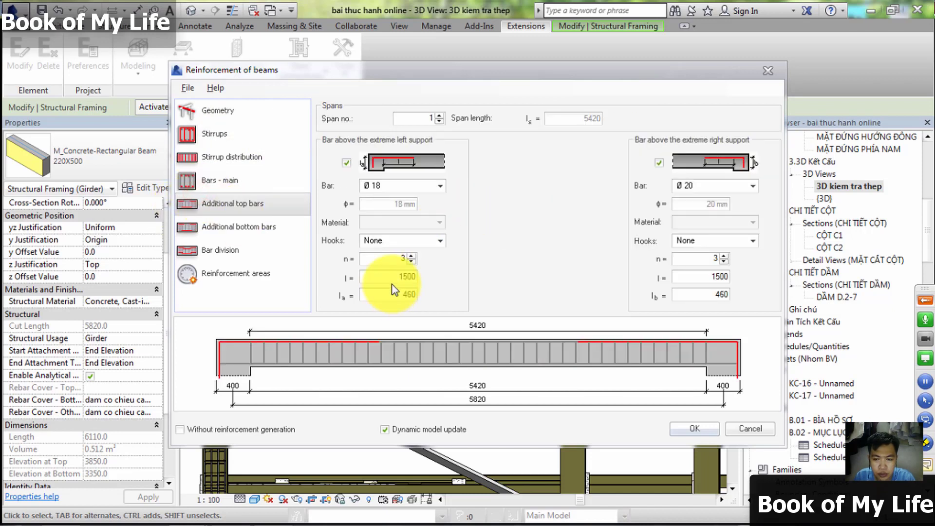
pyautogui.click(238, 183)
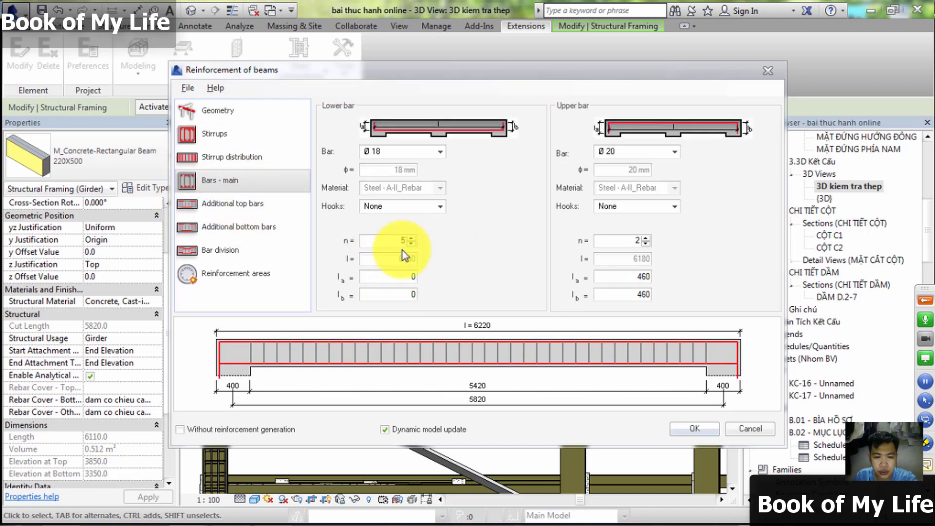
# - Recheck AutoCAD section 1-1, then confirm the dialog with OK to generate the reinforcement
pyautogui.click(61, 509)
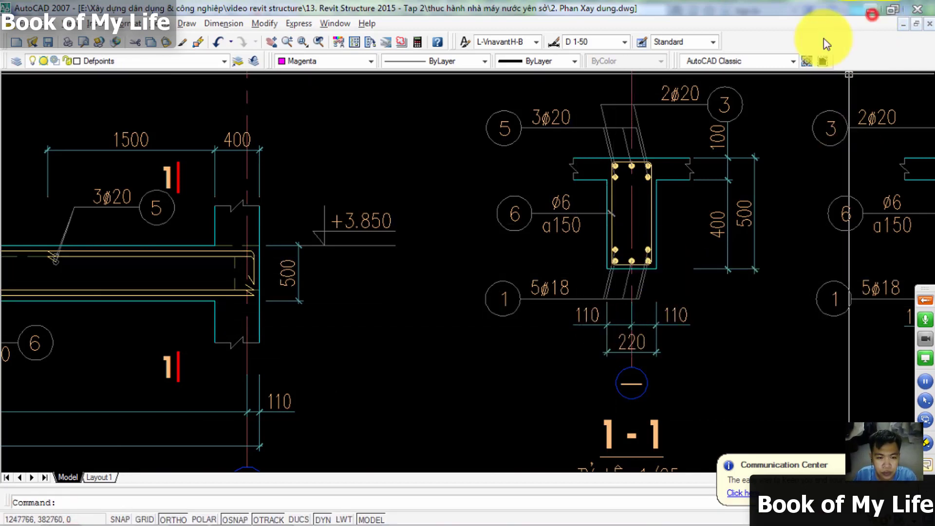
pyautogui.click(870, 11)
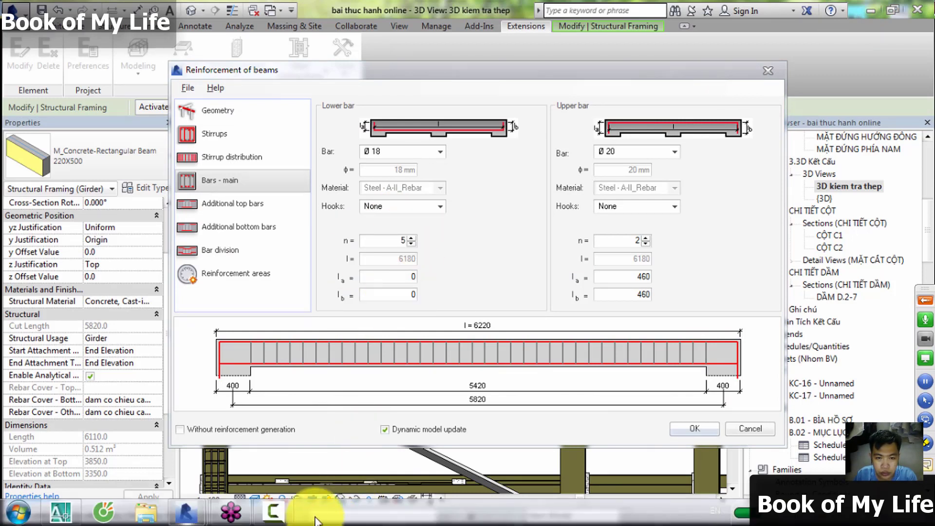
pyautogui.click(279, 510)
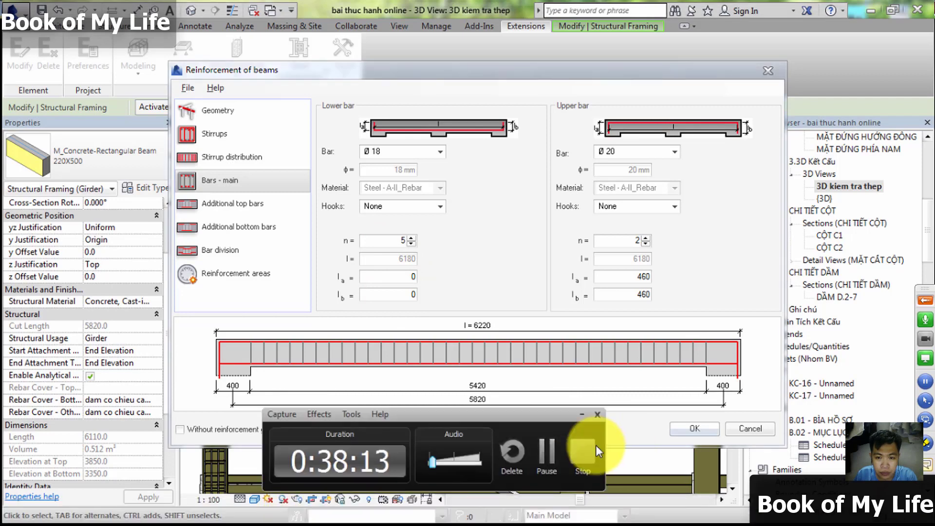
pyautogui.click(546, 450)
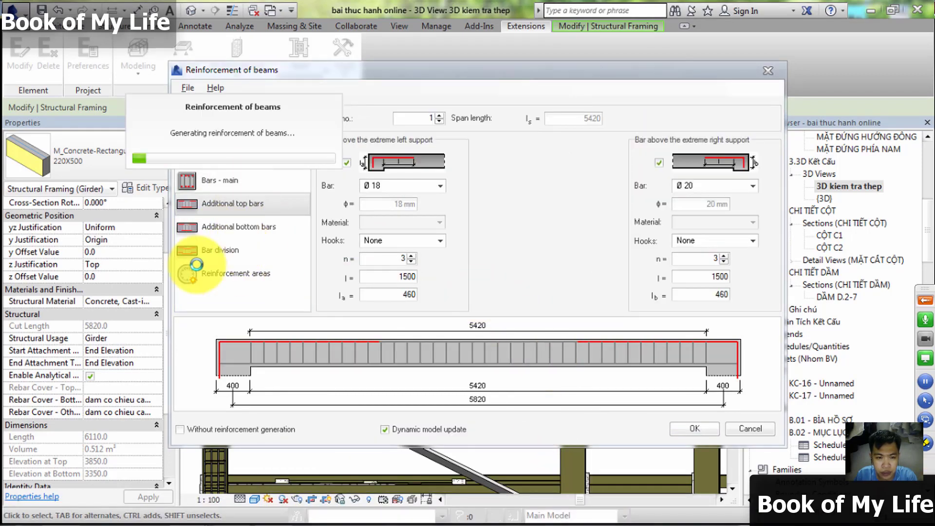